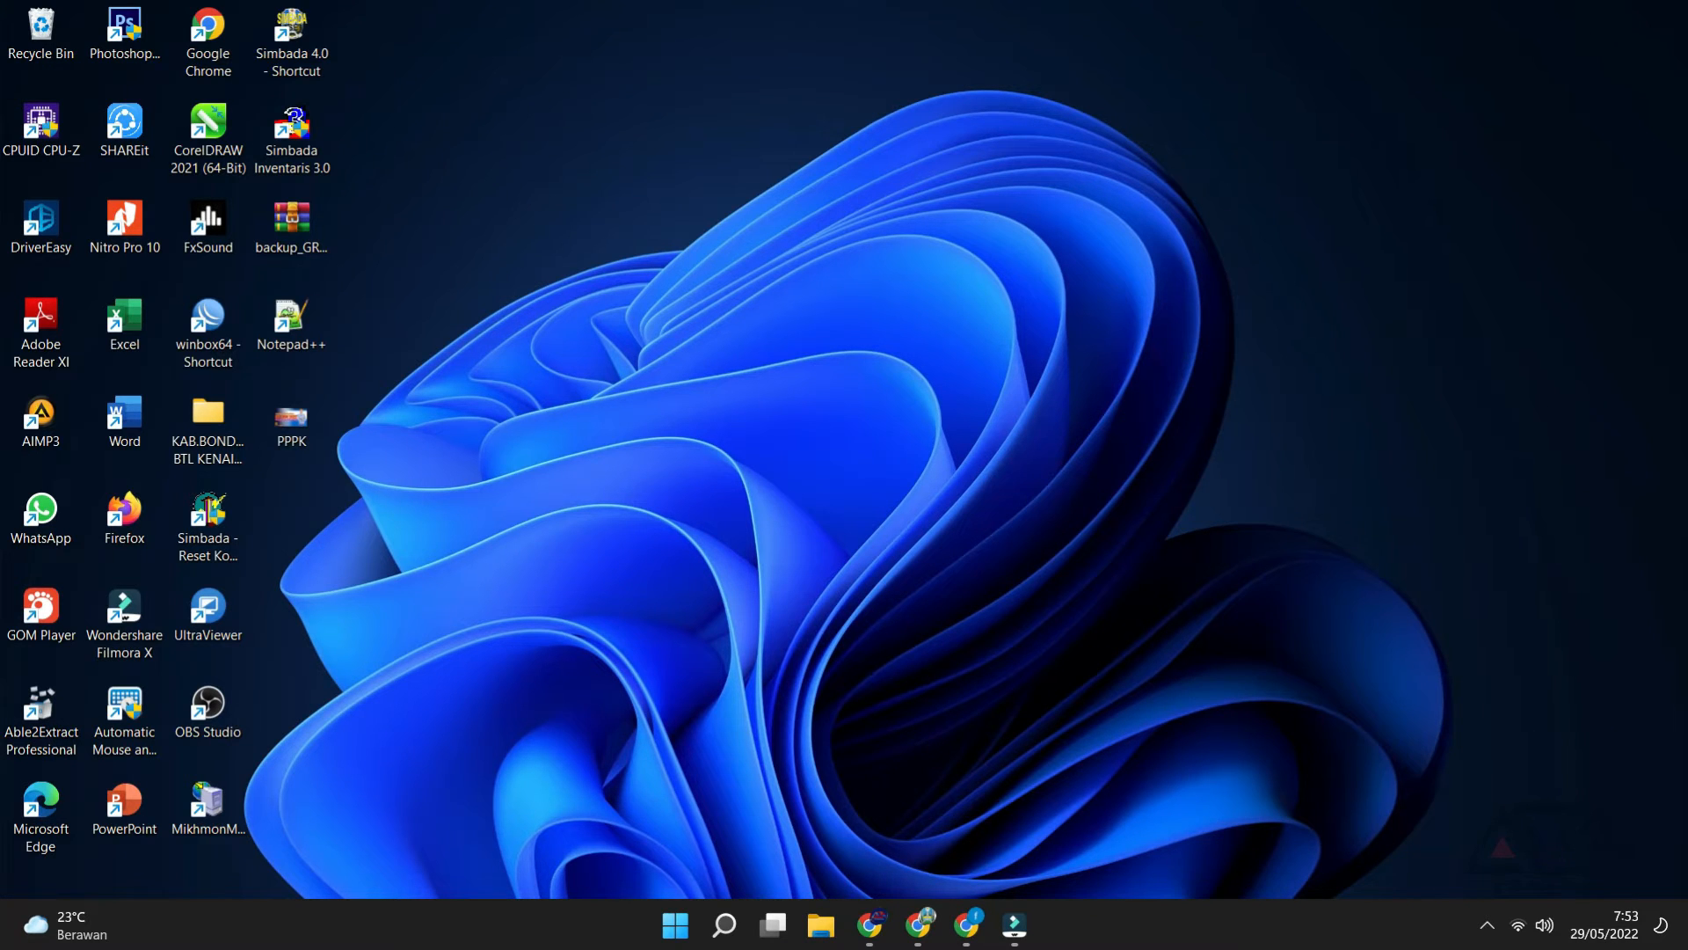
# Review the performance agreement in PK Pengawas 2022.pdf on Google Drive, including its strategic targets, performance indicators and target quantities.
pyautogui.click(964, 923)
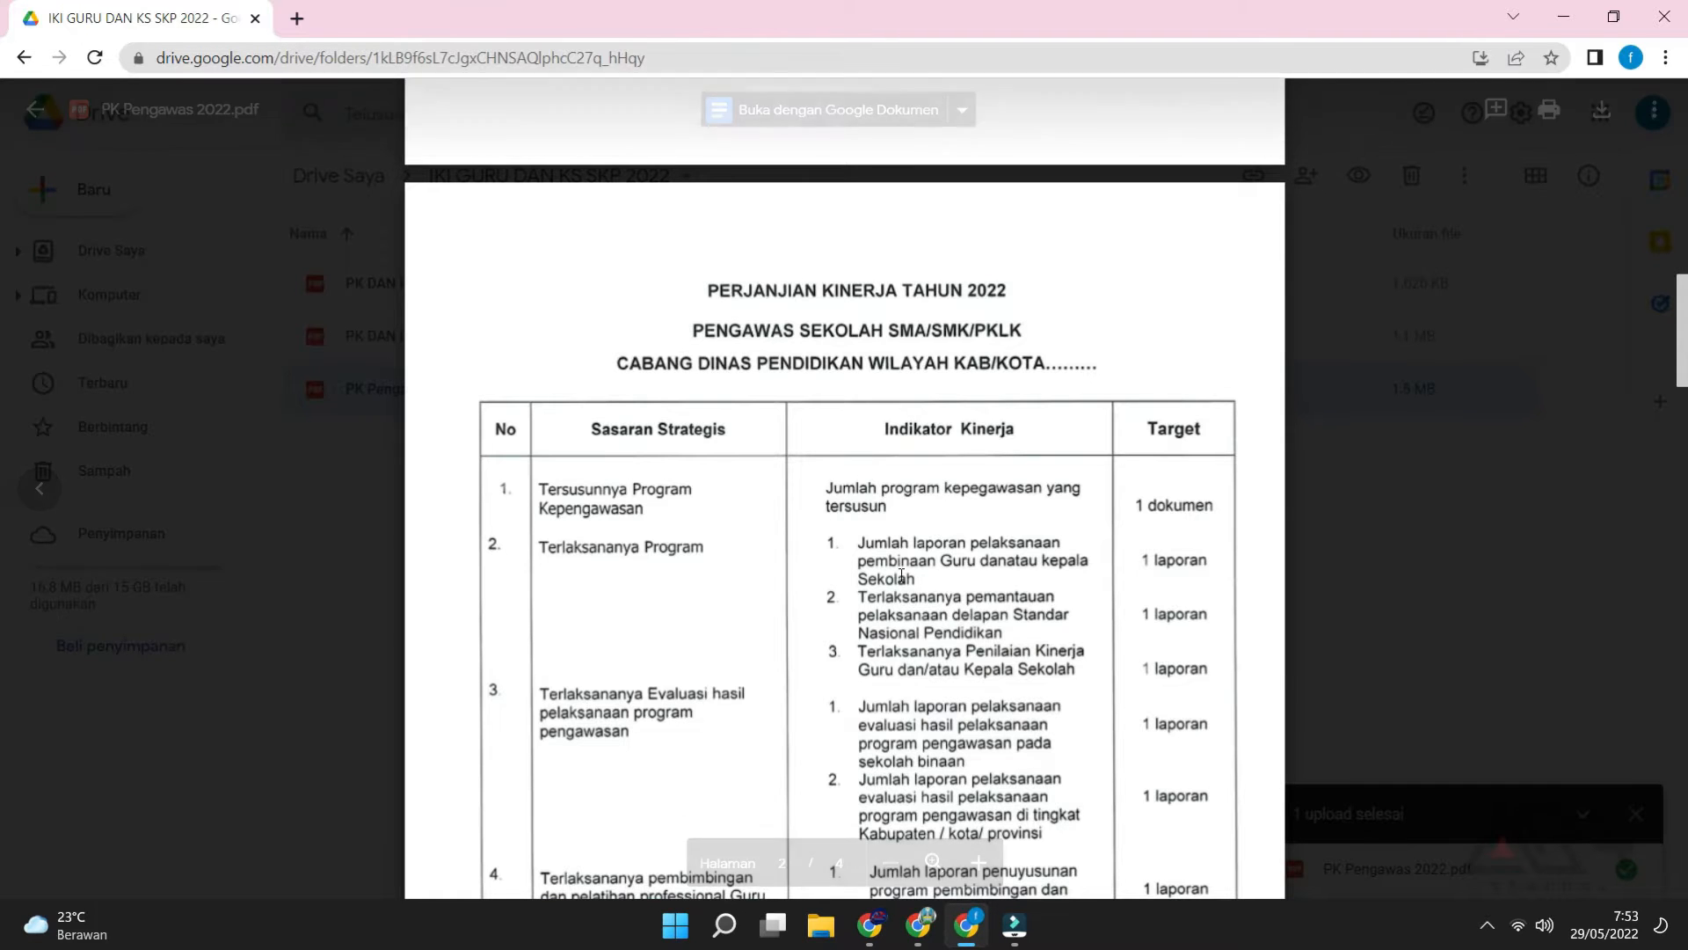
pyautogui.scroll(-1, 781, 564)
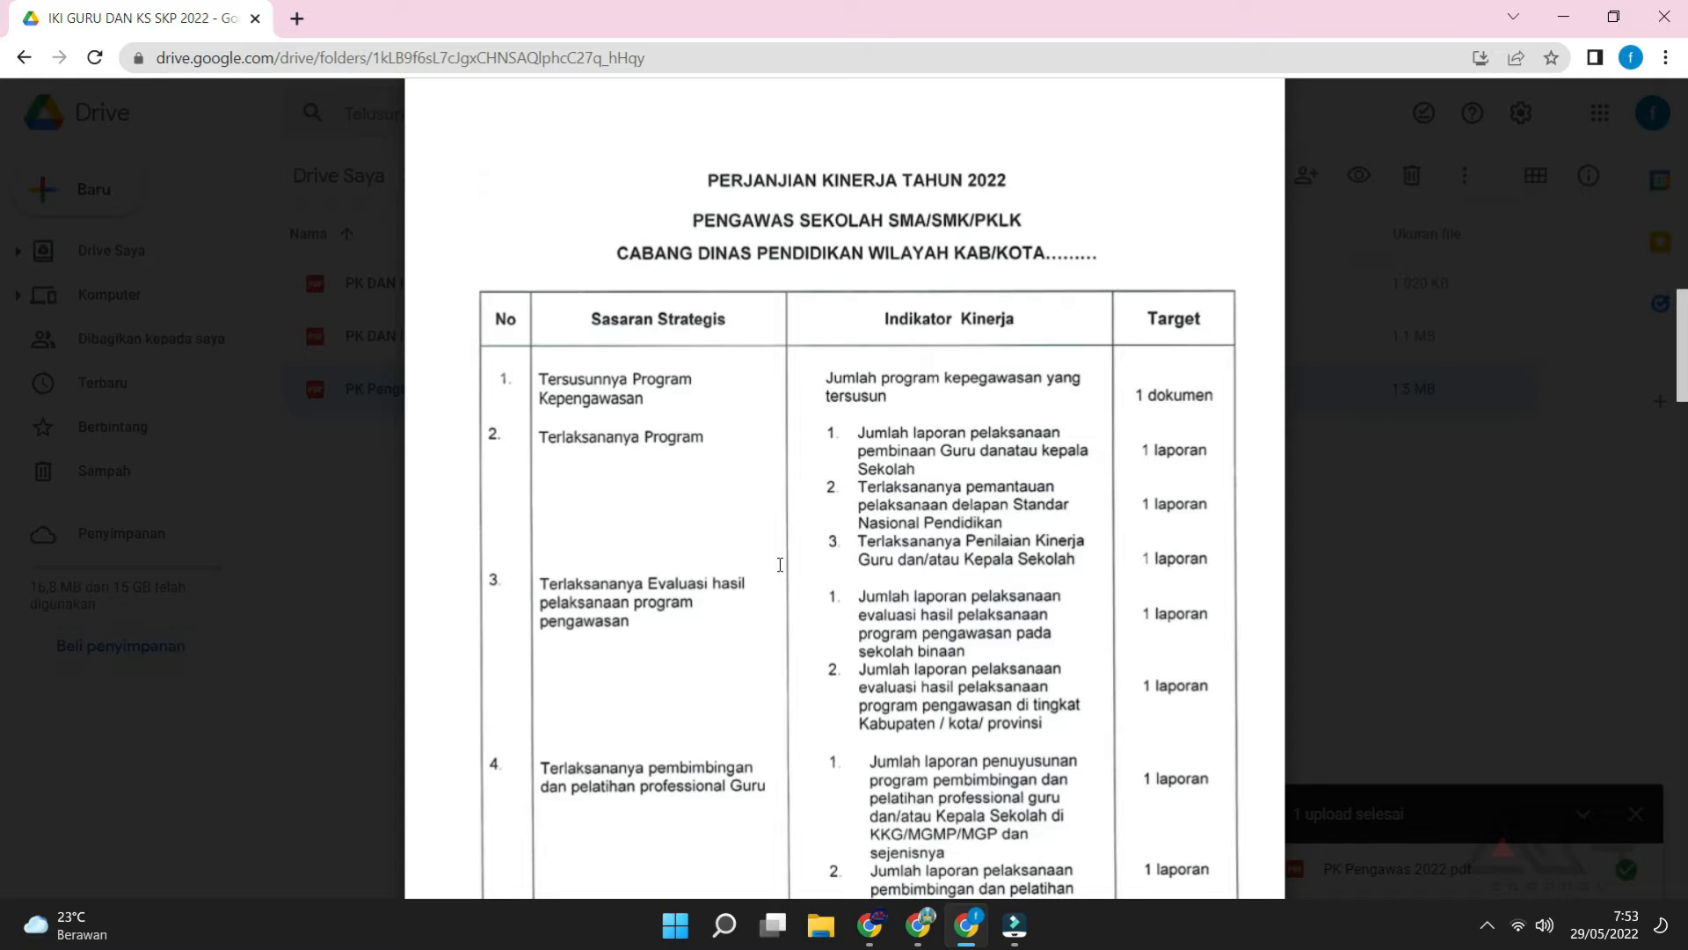
pyautogui.scroll(10, 776, 565)
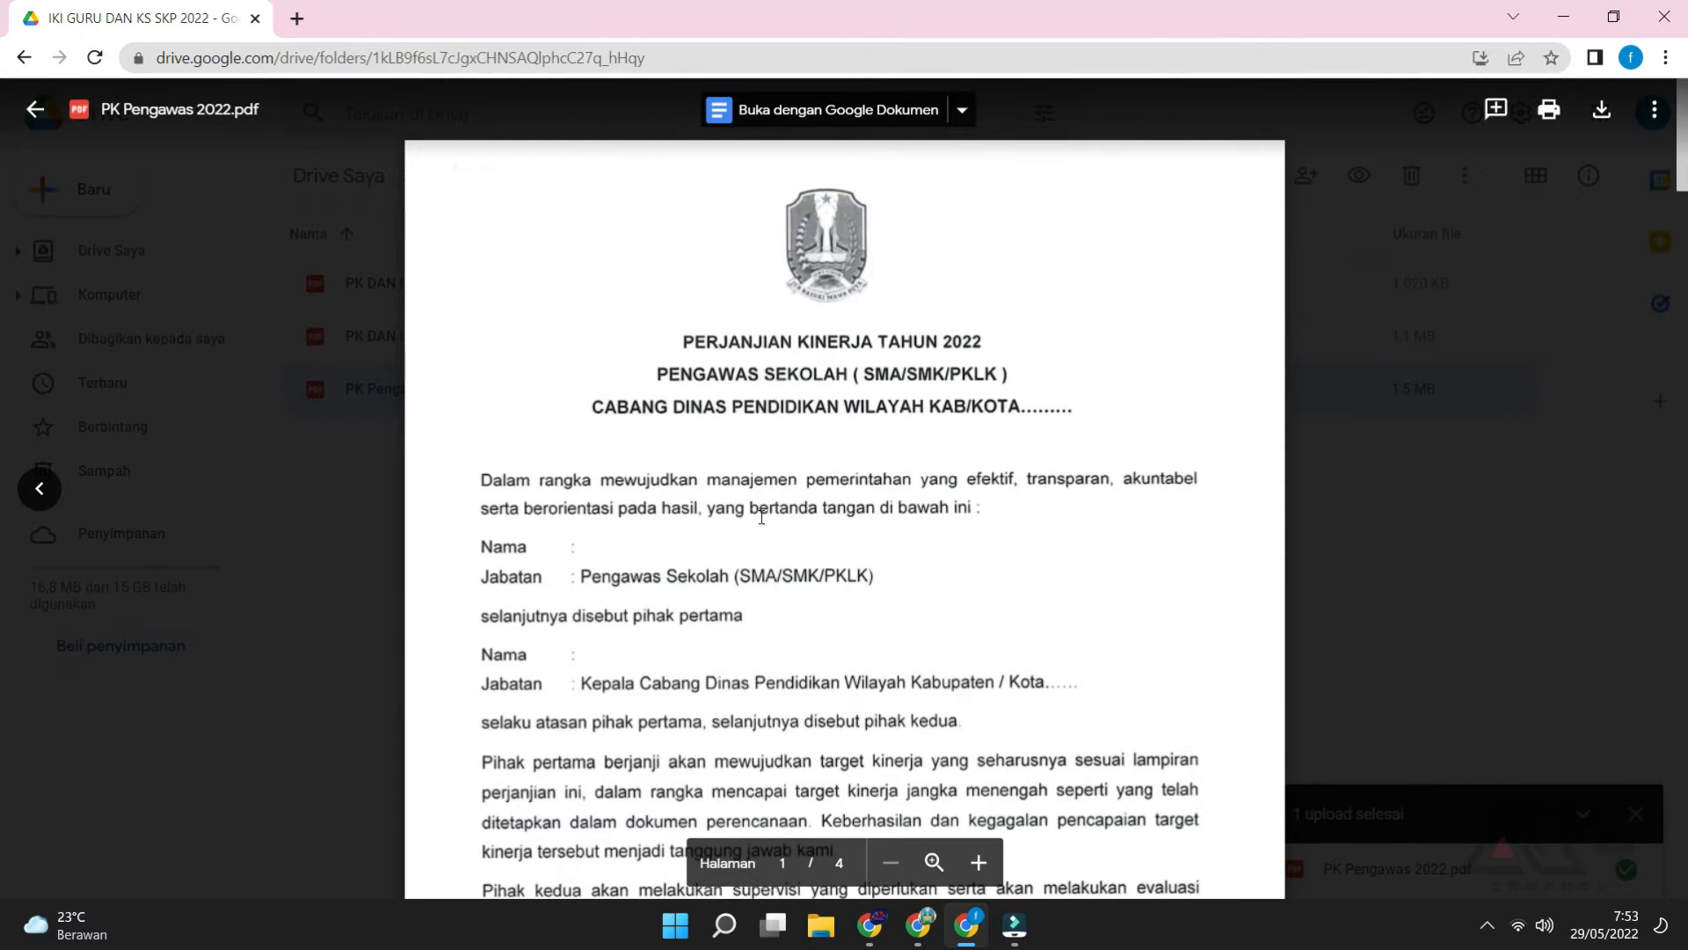
pyautogui.scroll(-2, 762, 517)
pyautogui.scroll(-8, 762, 517)
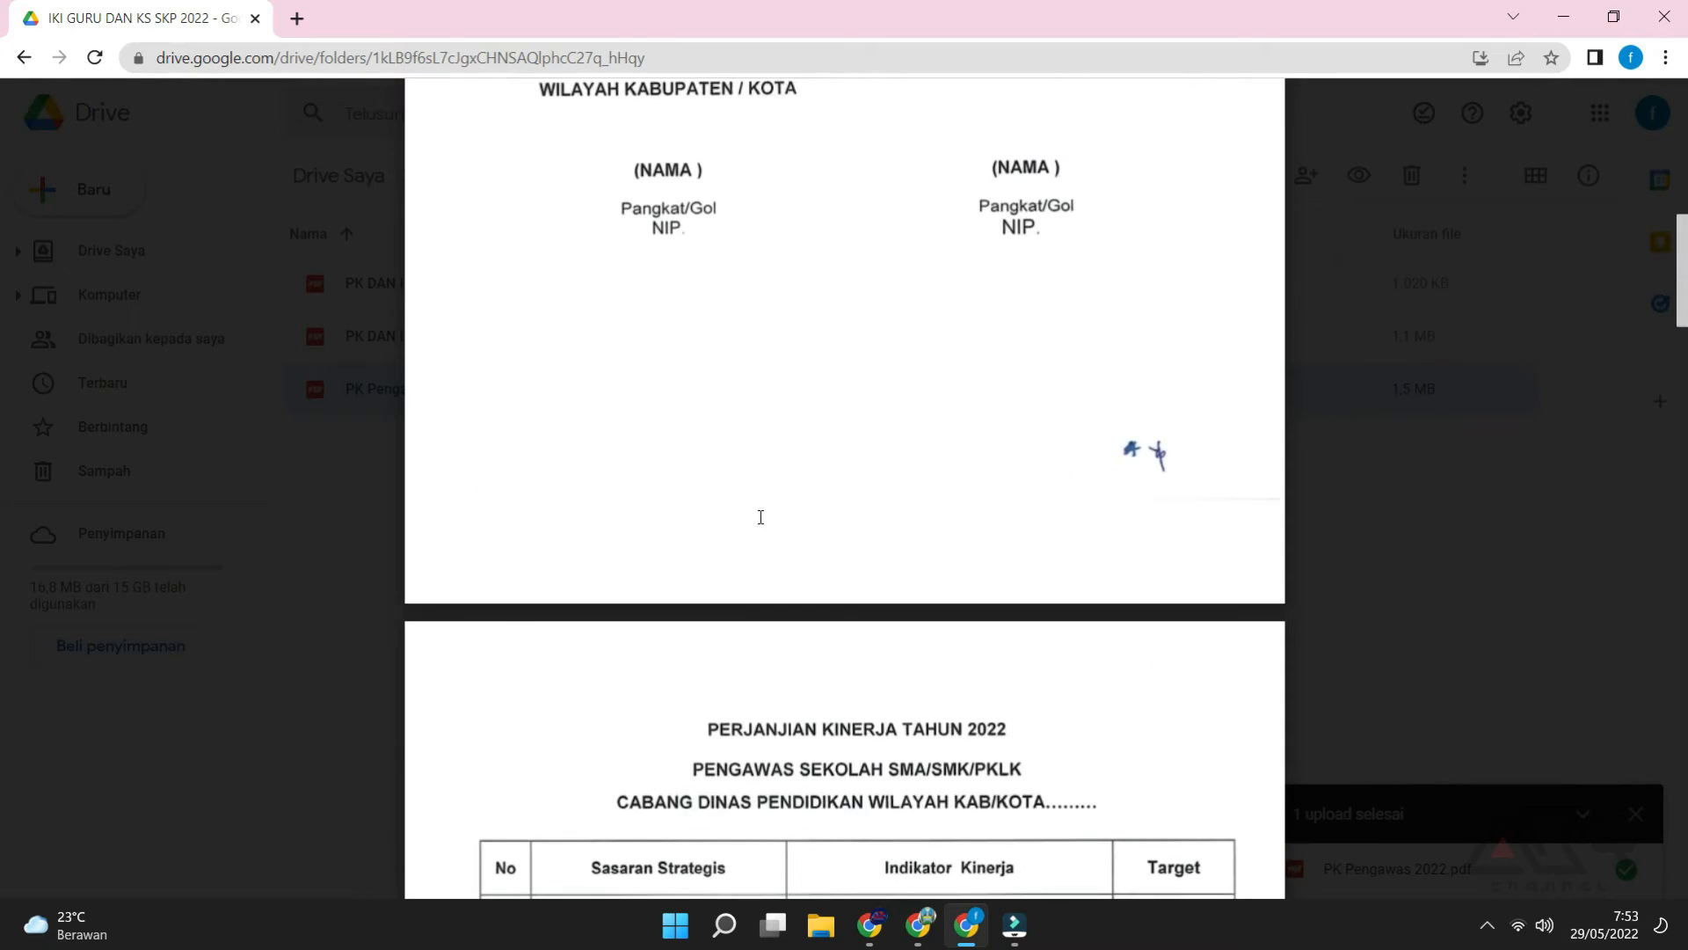
pyautogui.scroll(-5, 760, 517)
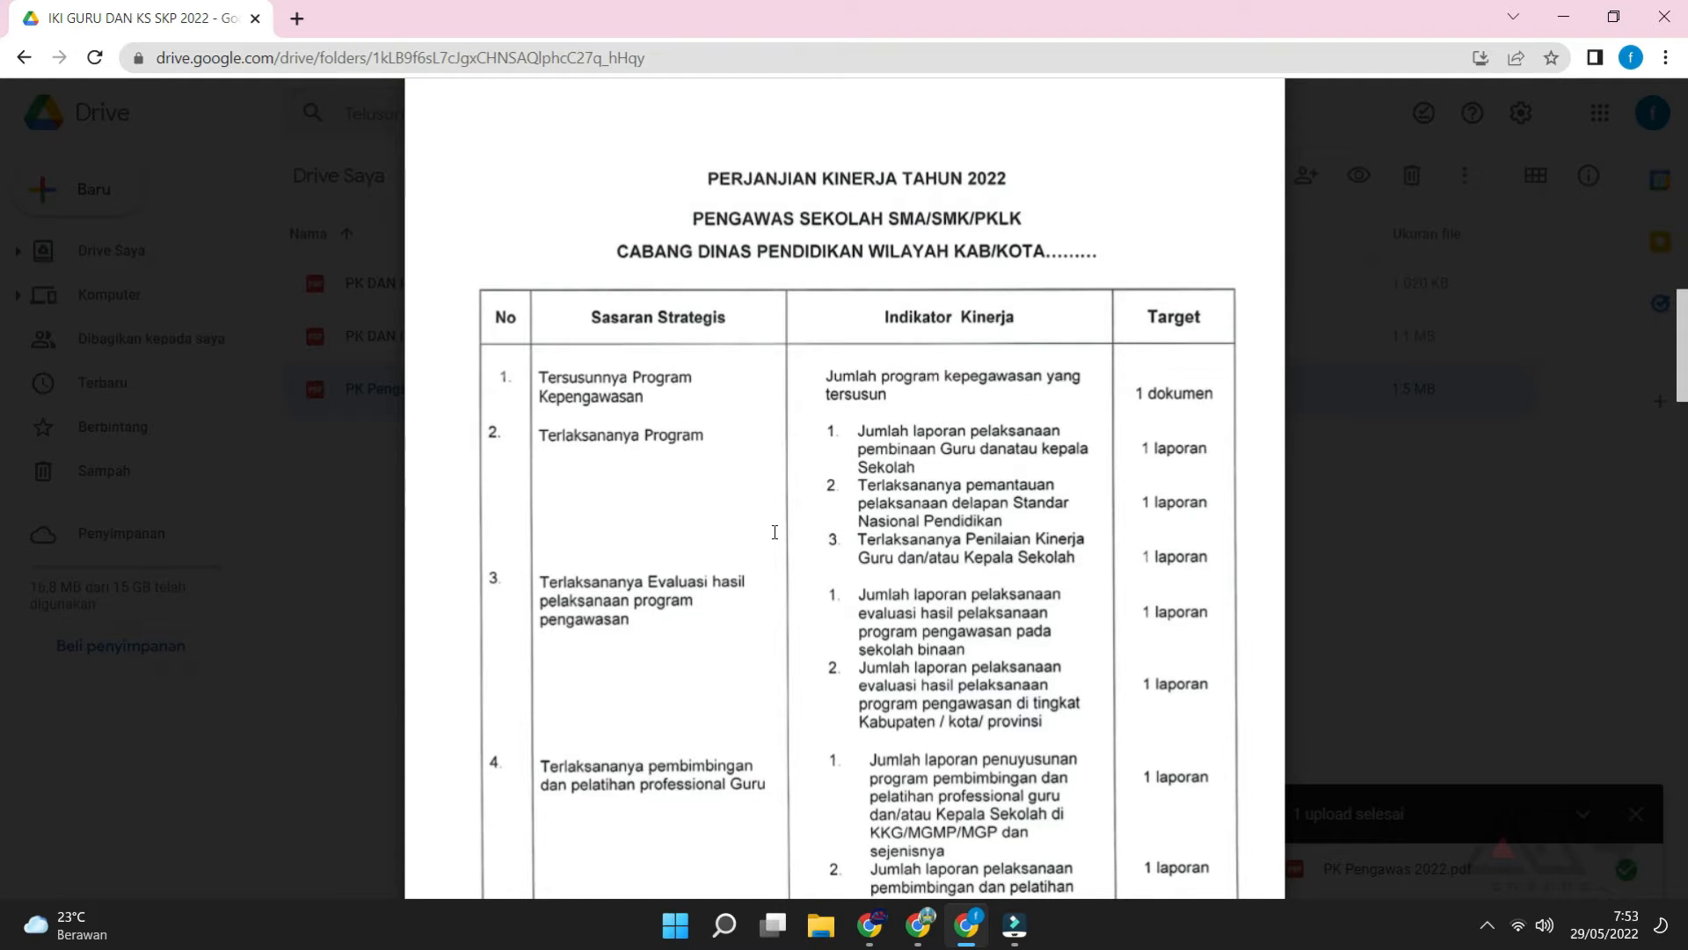
pyautogui.scroll(-6, 774, 532)
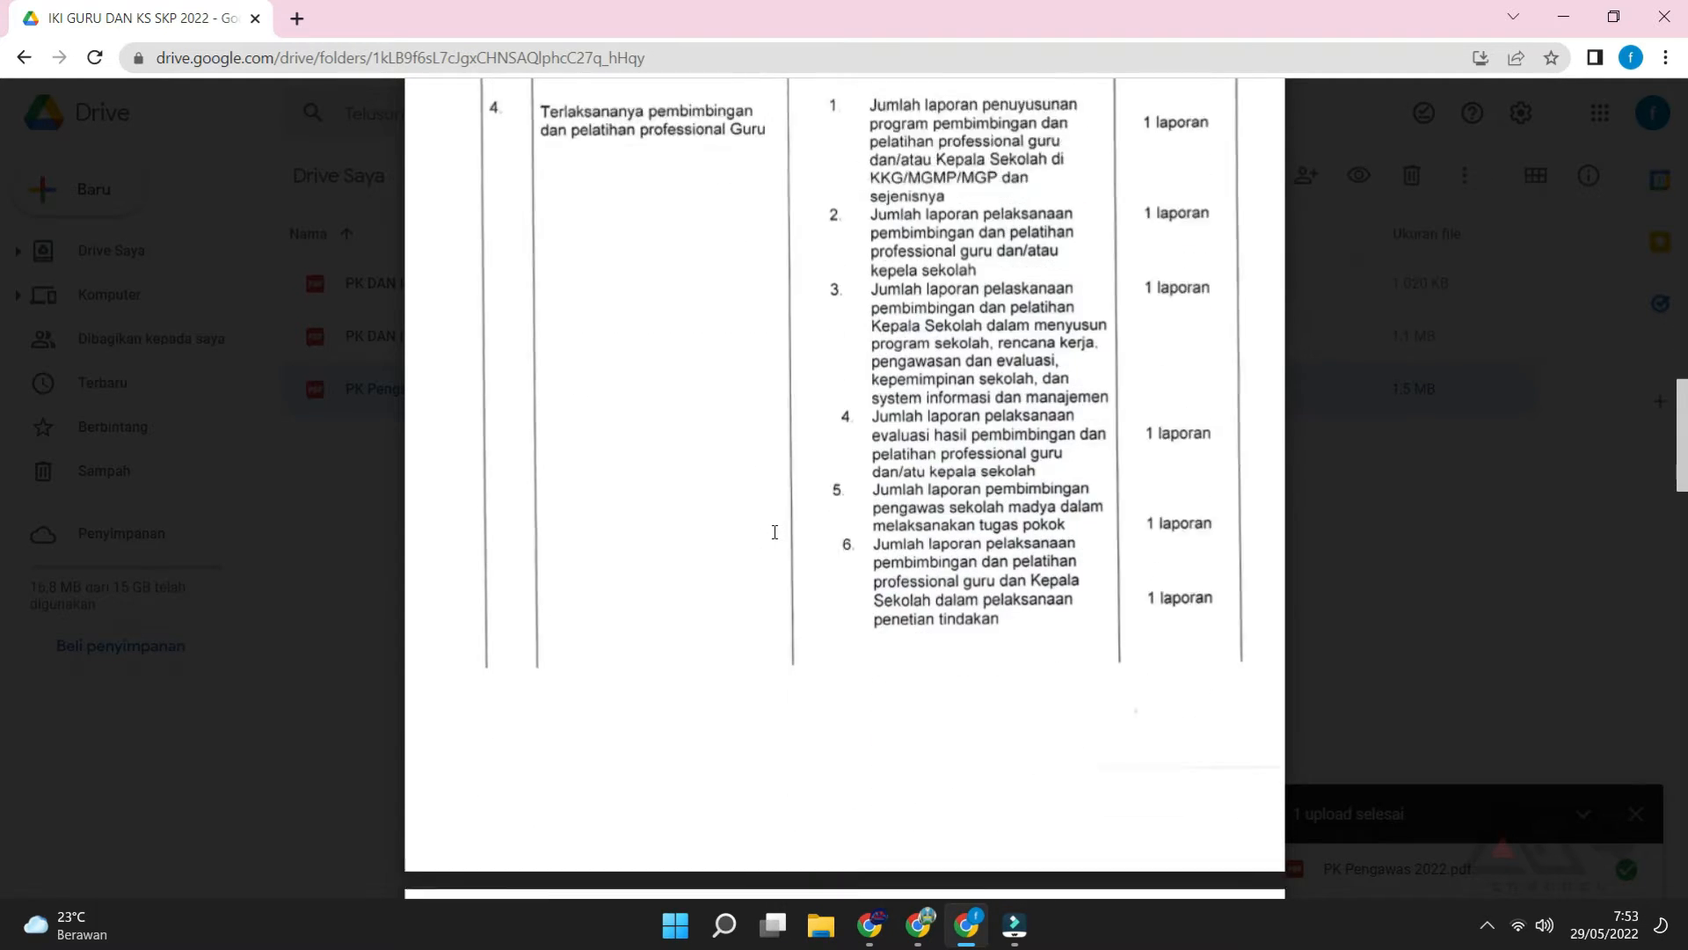
pyautogui.scroll(-12, 775, 532)
pyautogui.scroll(-5, 774, 532)
pyautogui.scroll(12, 775, 532)
pyautogui.scroll(10, 775, 532)
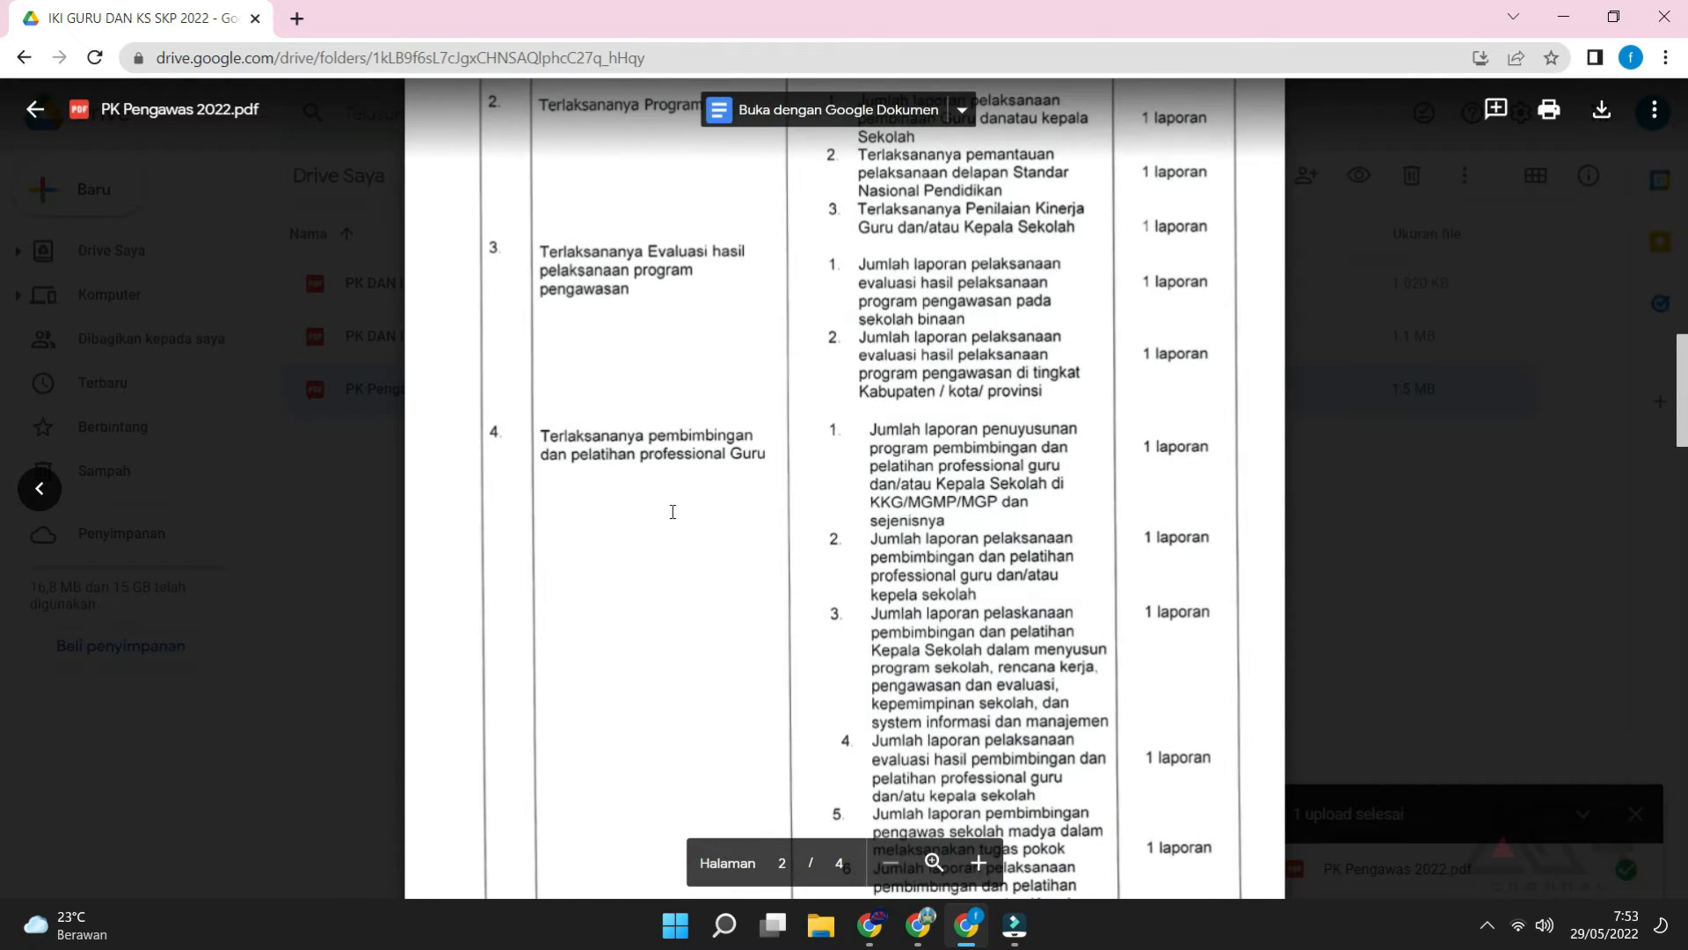
pyautogui.scroll(4, 673, 511)
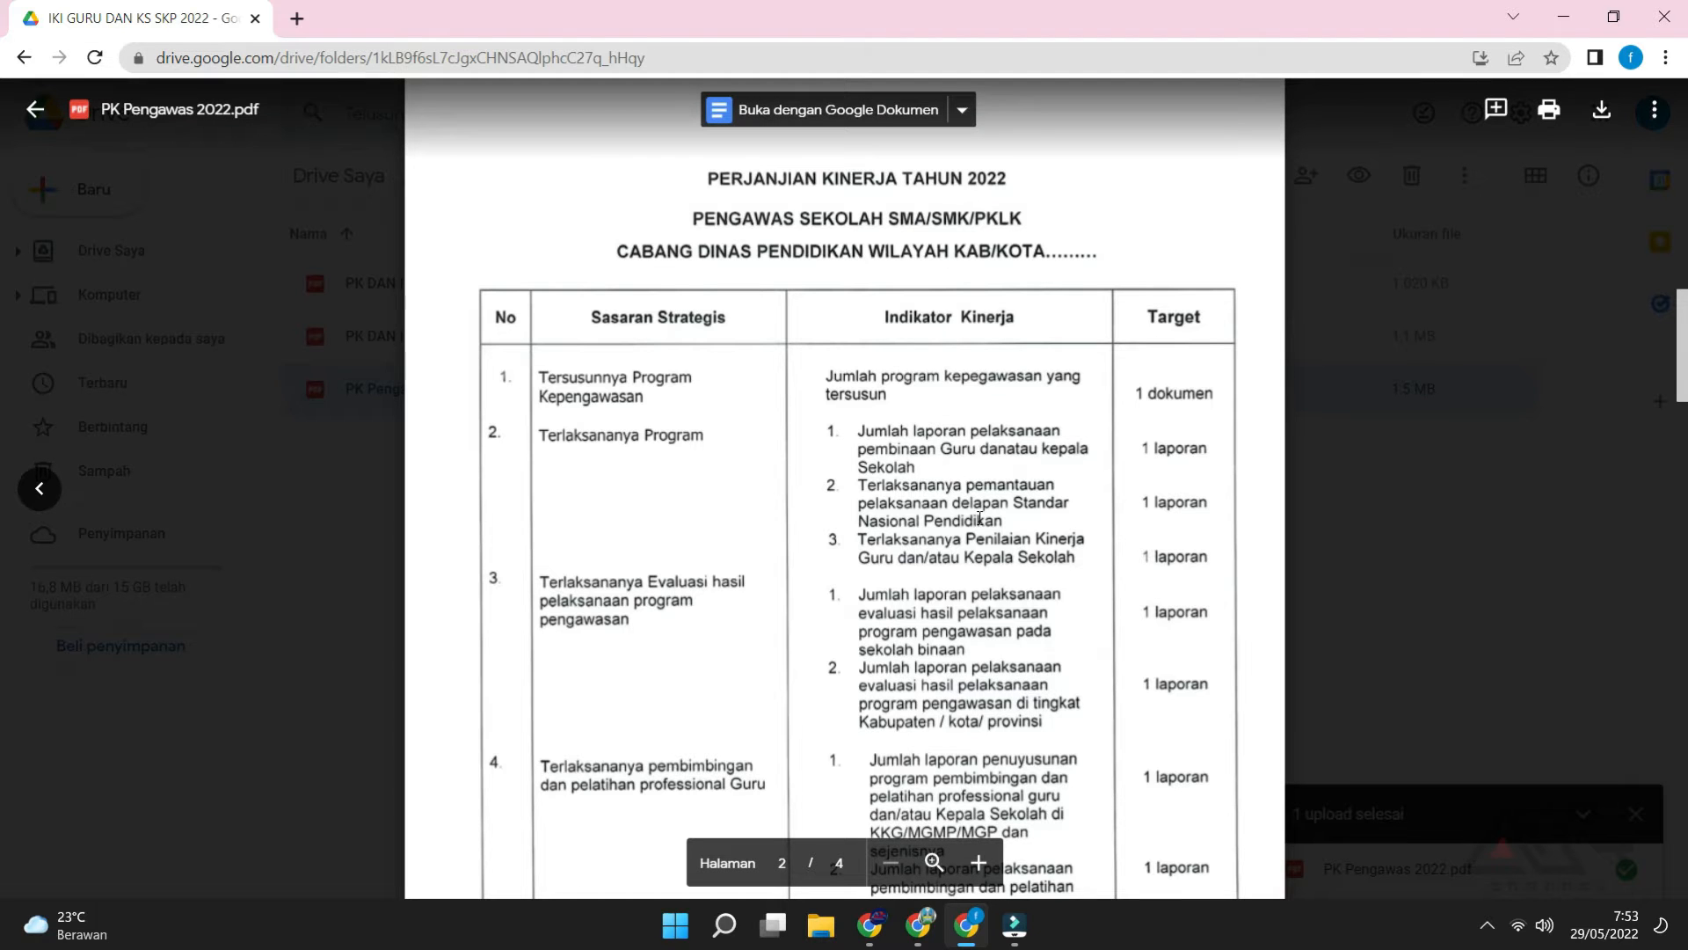
pyautogui.scroll(-1, 724, 367)
pyautogui.scroll(2, 723, 373)
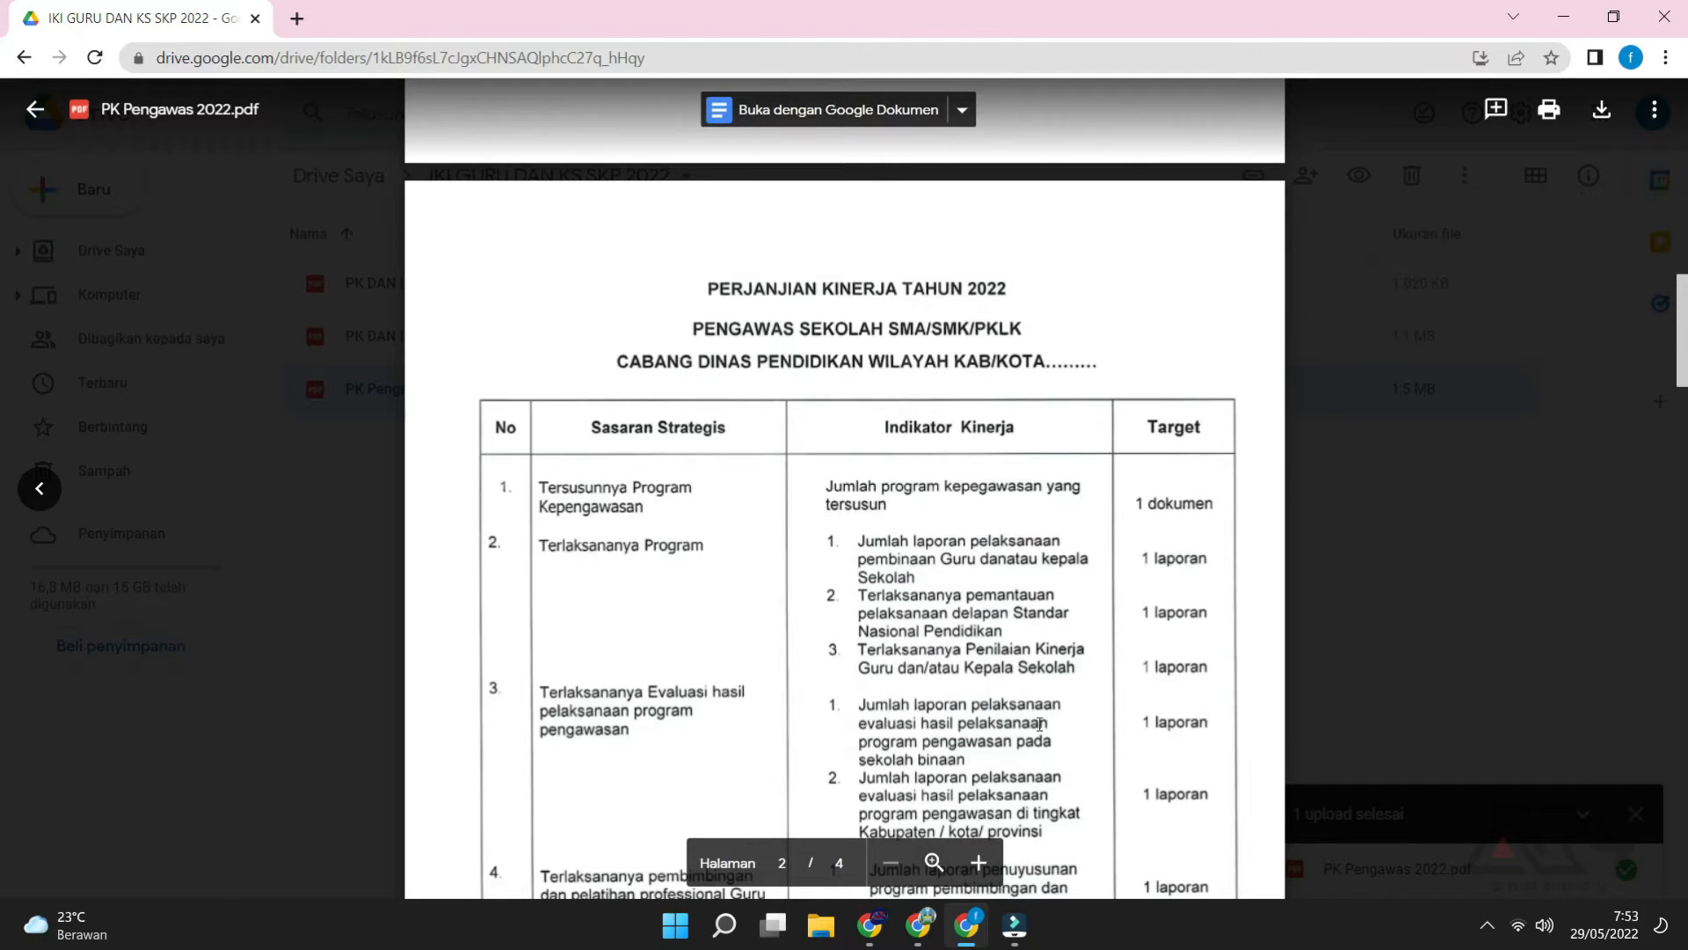
# Switch to the Master Provinsi Jawa Timur site, log in with the prefilled employee credentials and open the SKP module.
pyautogui.click(871, 925)
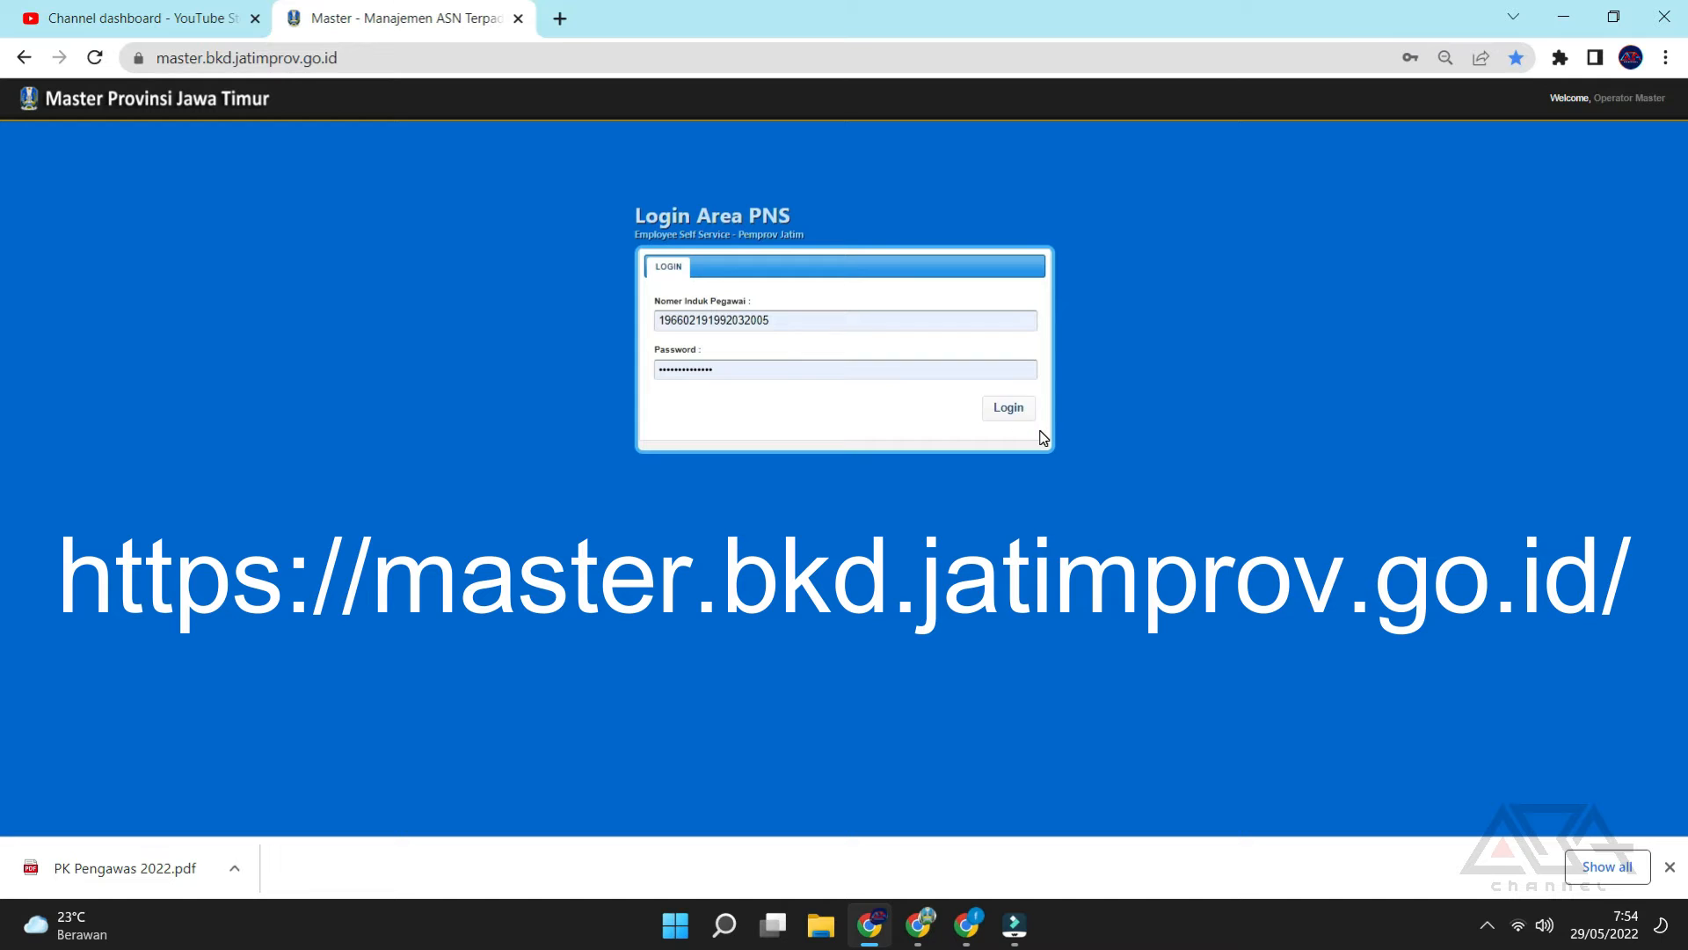
pyautogui.click(1007, 409)
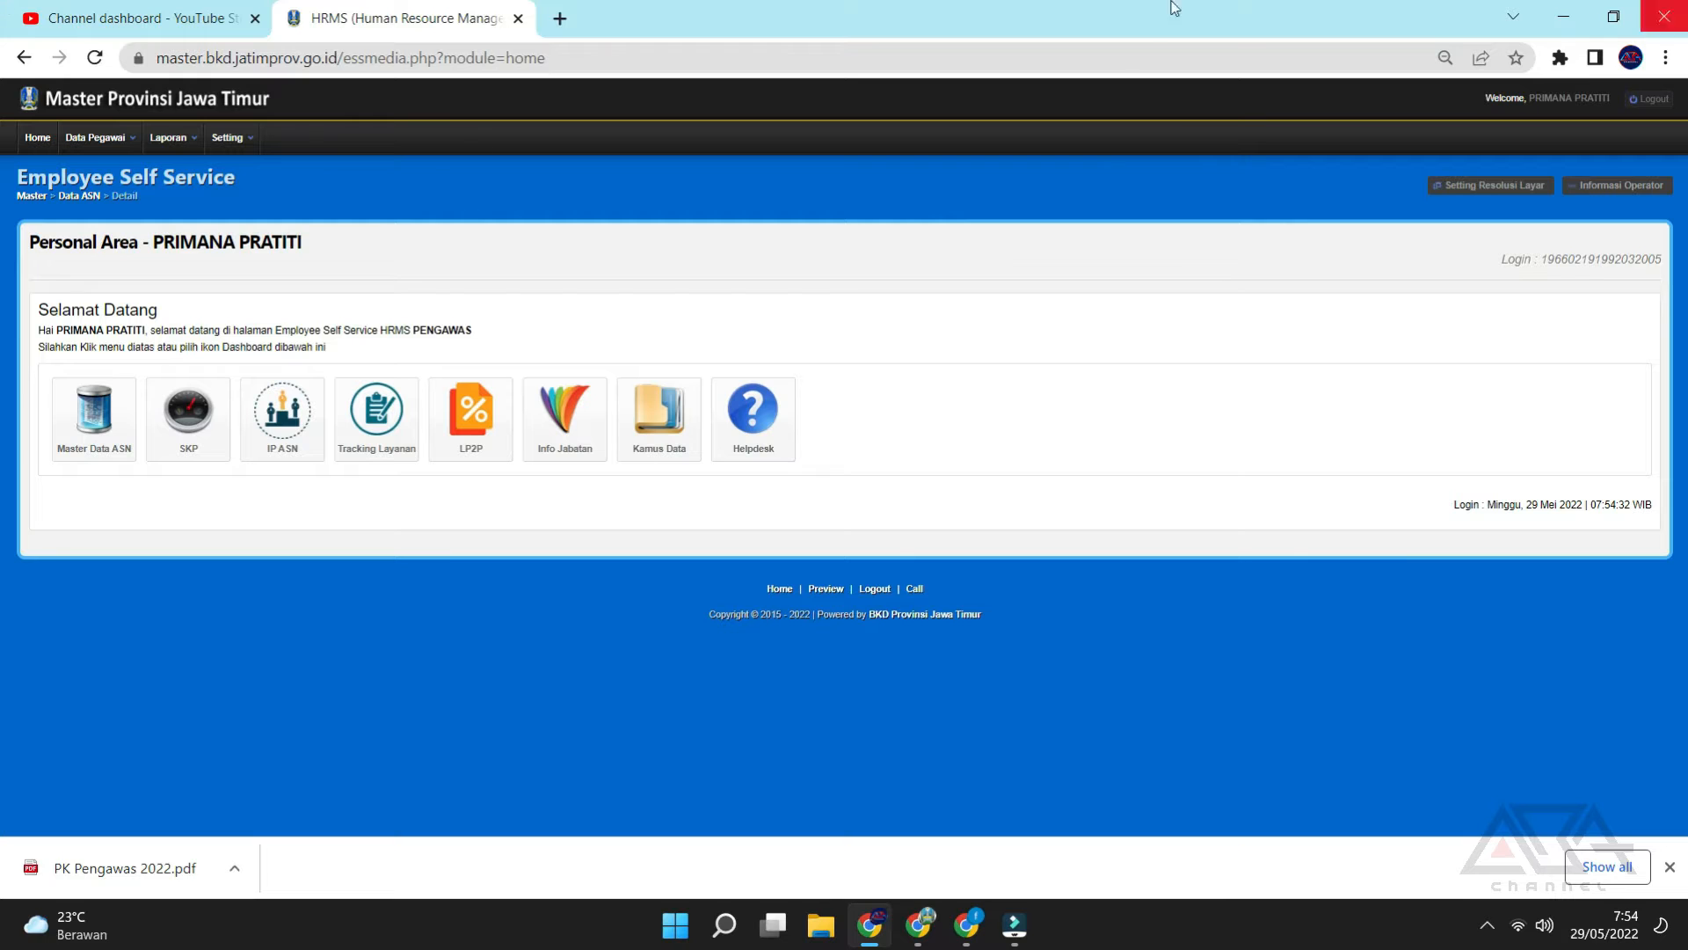
pyautogui.click(199, 437)
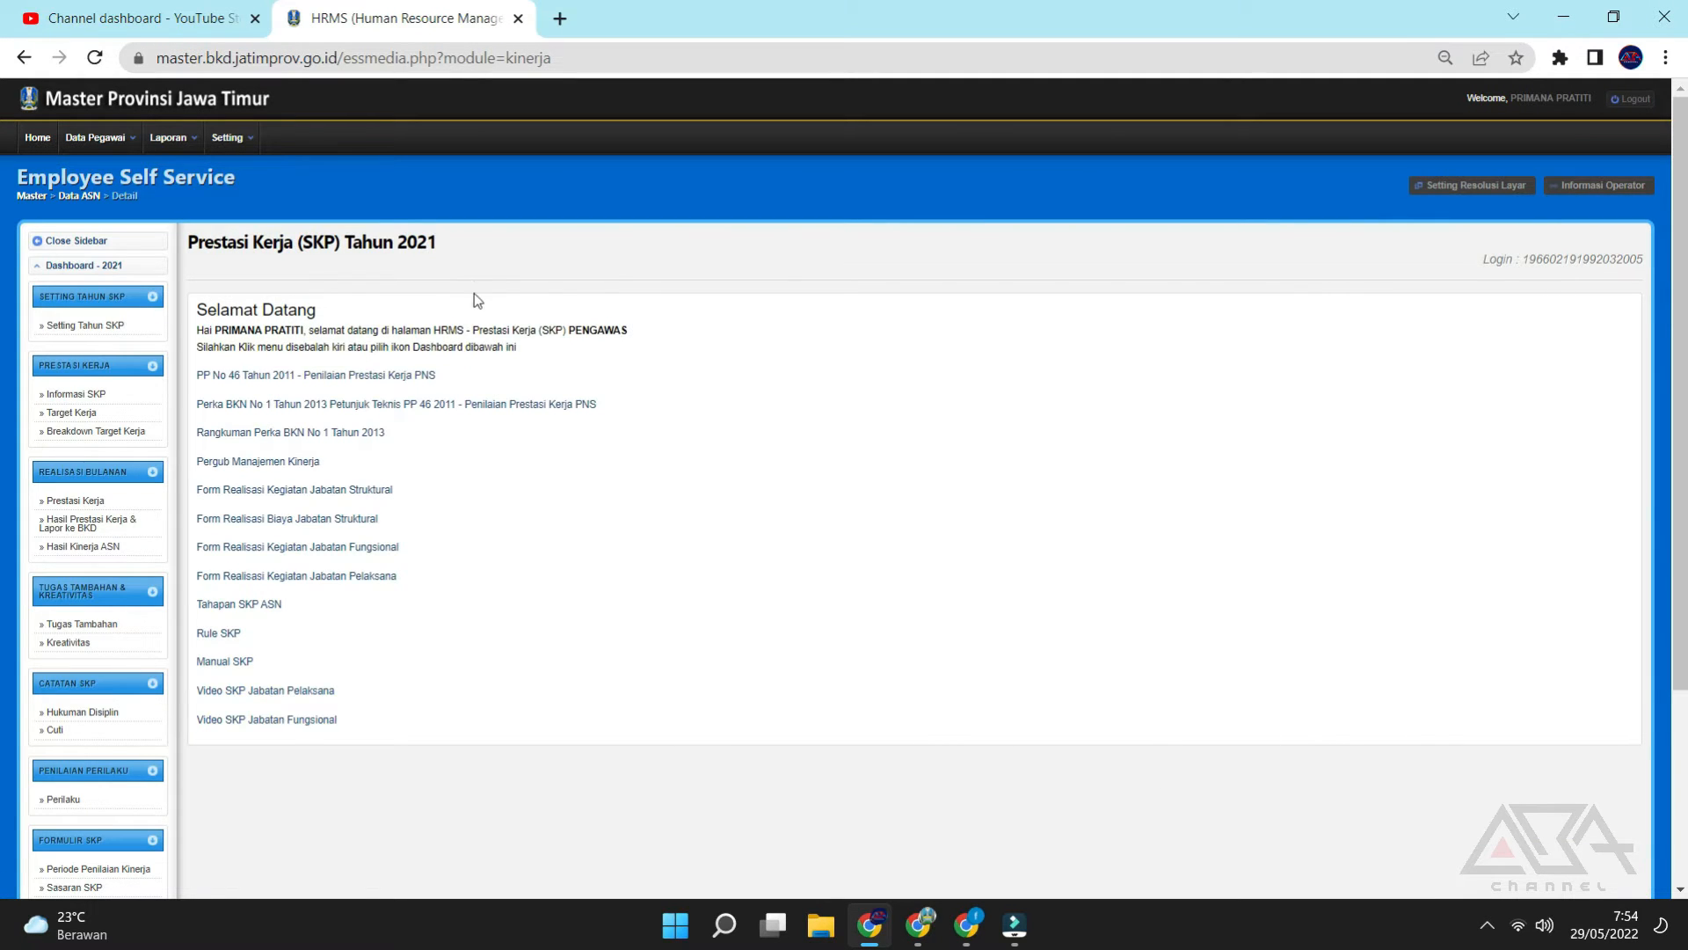
pyautogui.moveTo(447, 246); pyautogui.dragTo(182, 244)
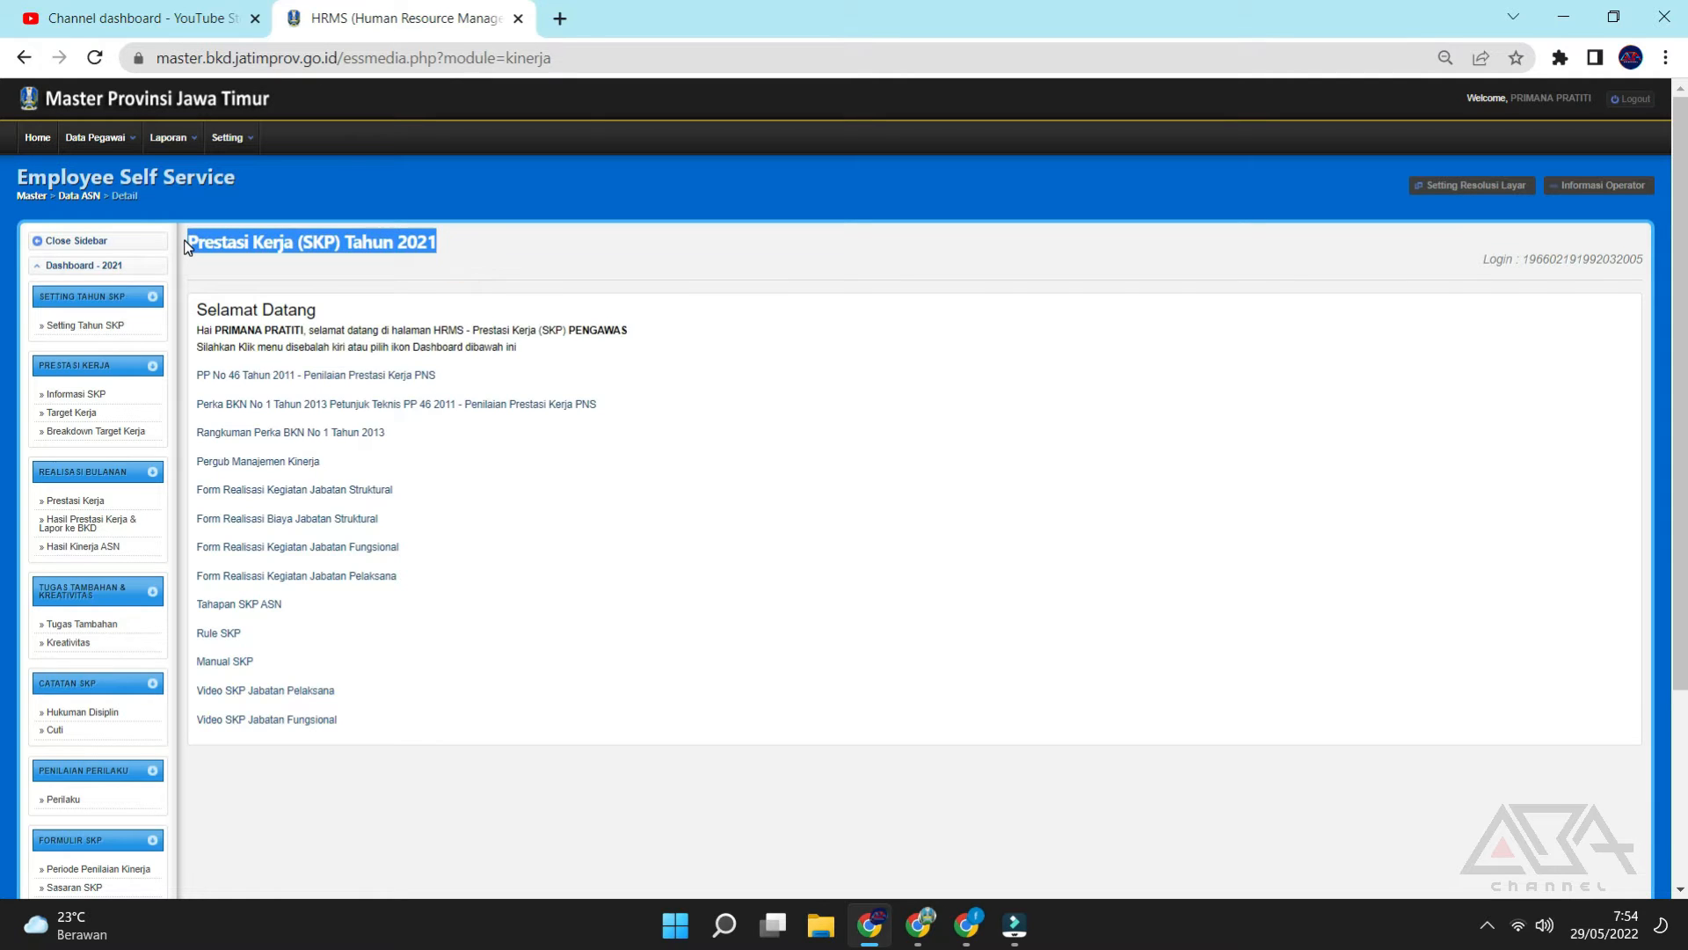
pyautogui.click(488, 267)
pyautogui.moveTo(449, 252); pyautogui.dragTo(188, 244)
pyautogui.click(277, 271)
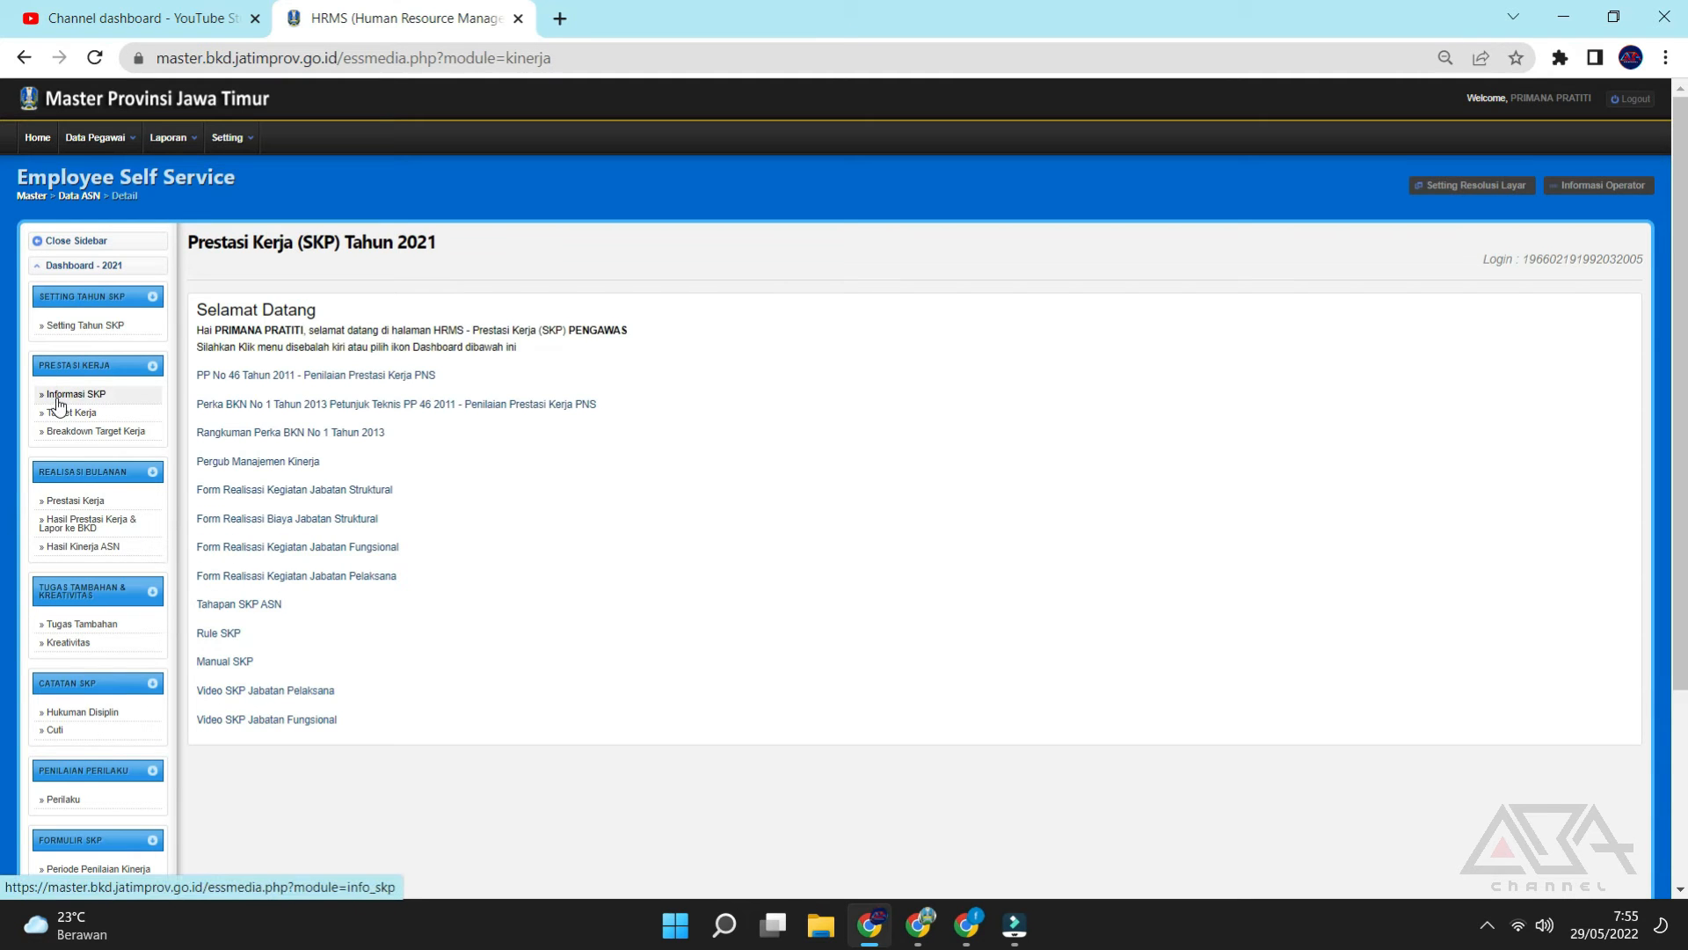
pyautogui.moveTo(456, 250); pyautogui.dragTo(189, 241)
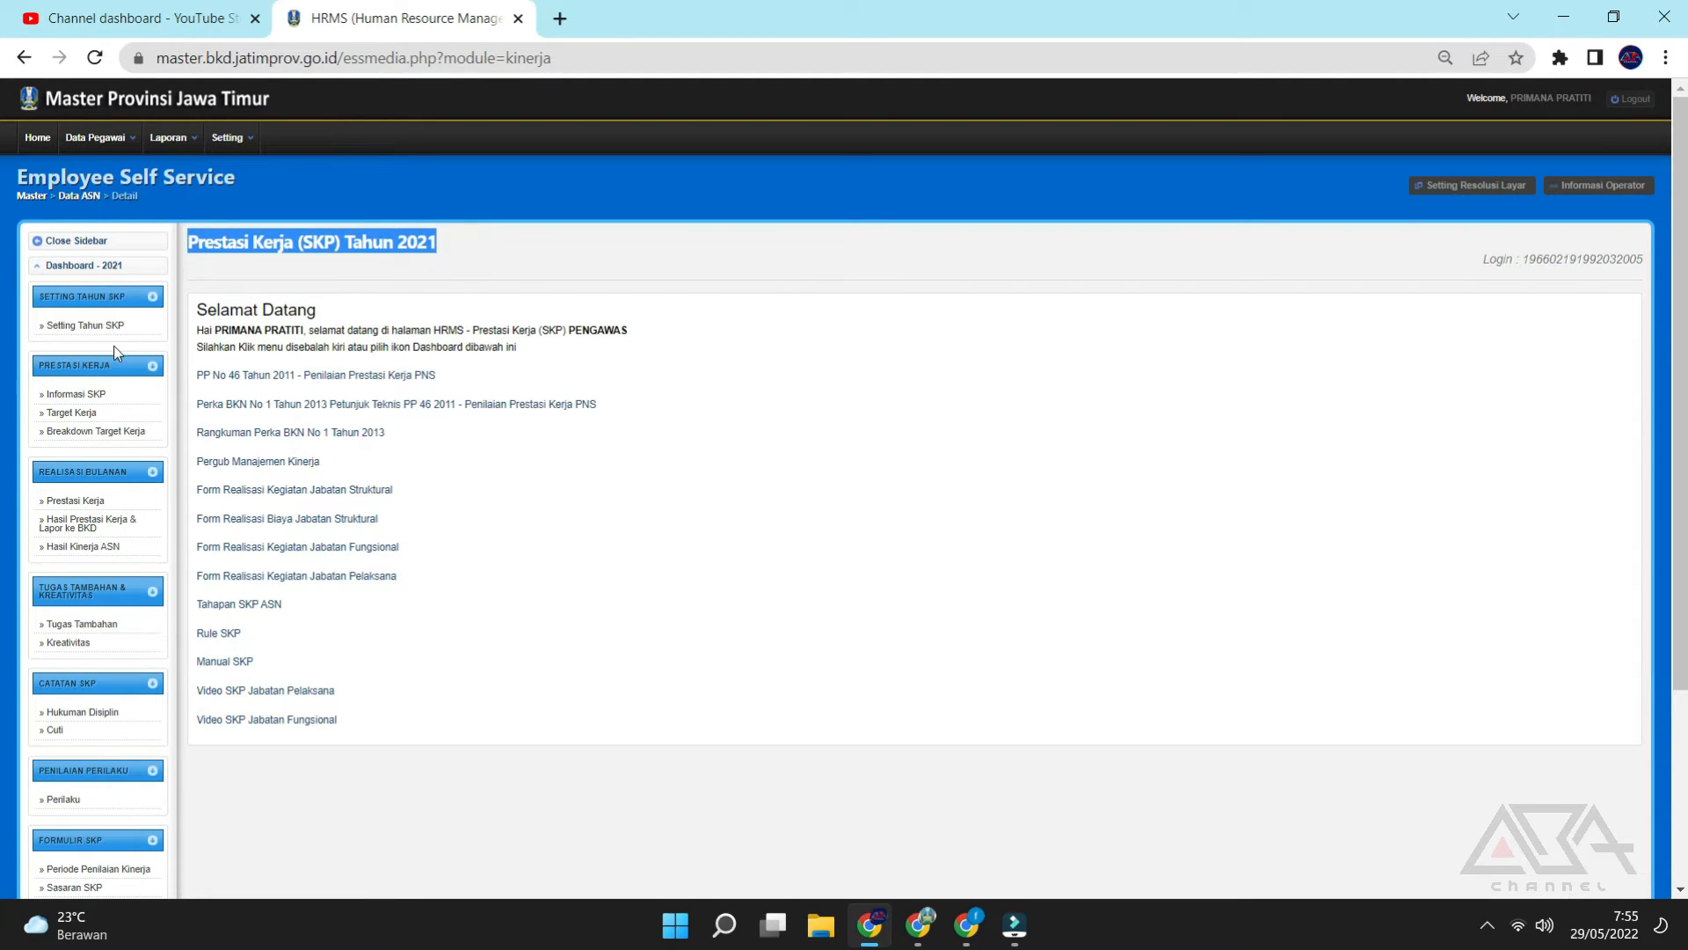
# Set the SKP year (Tahun SKP) to 2022 and save the setting.
pyautogui.click(75, 332)
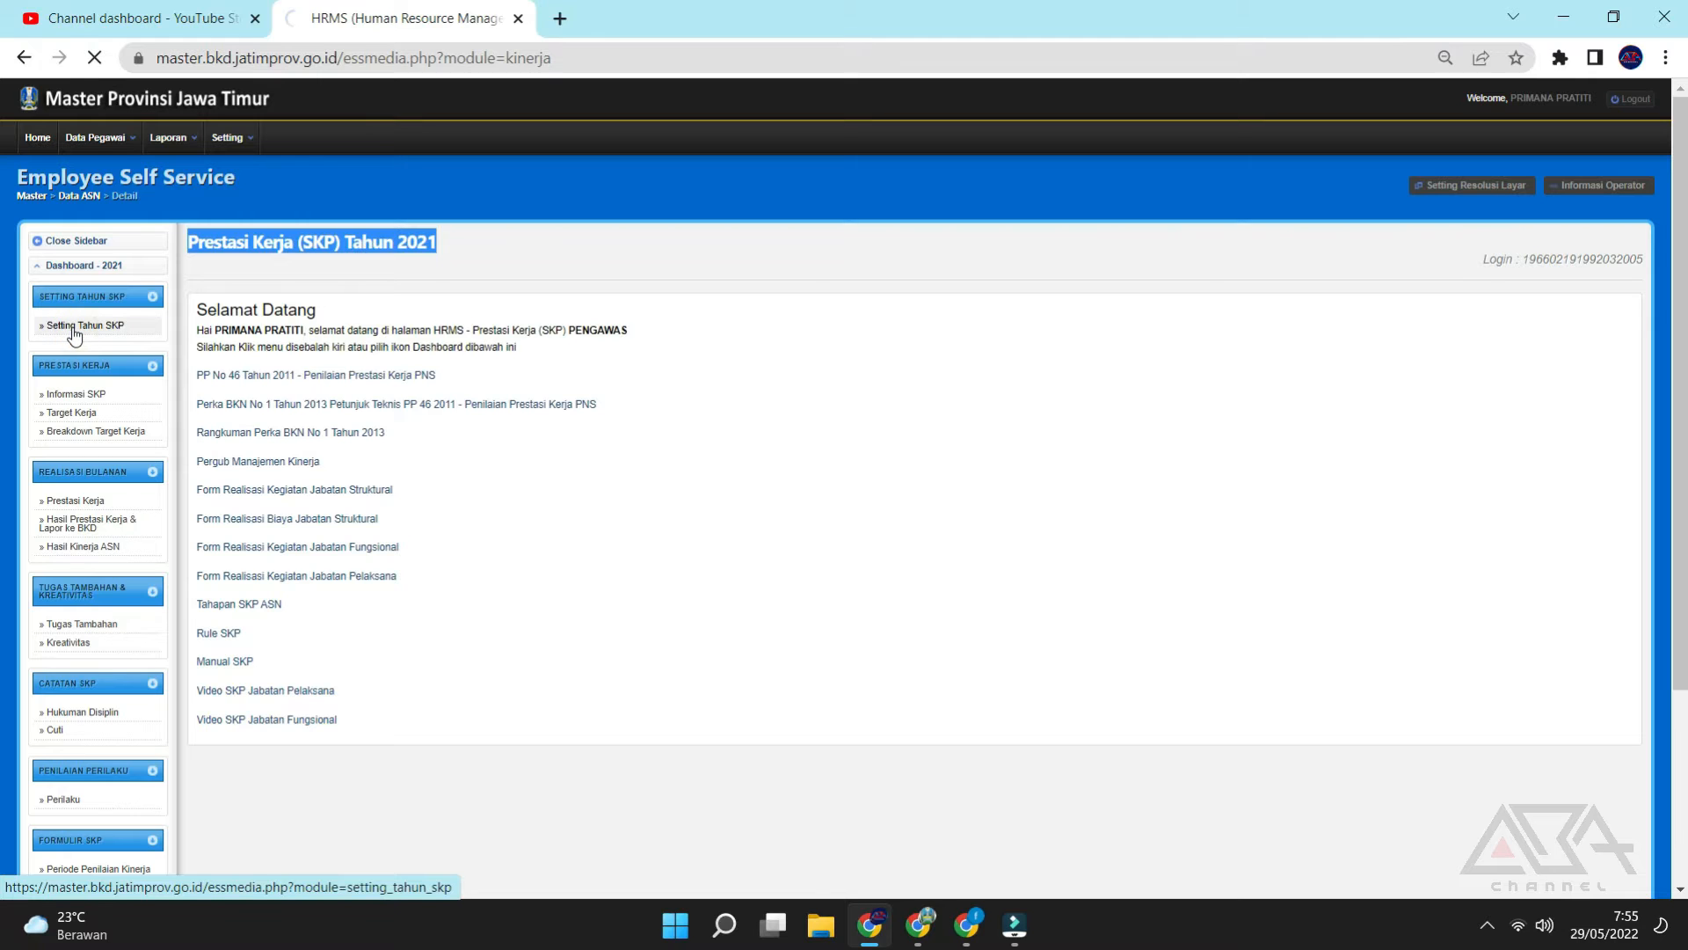
pyautogui.click(226, 467)
pyautogui.click(216, 482)
pyautogui.click(220, 506)
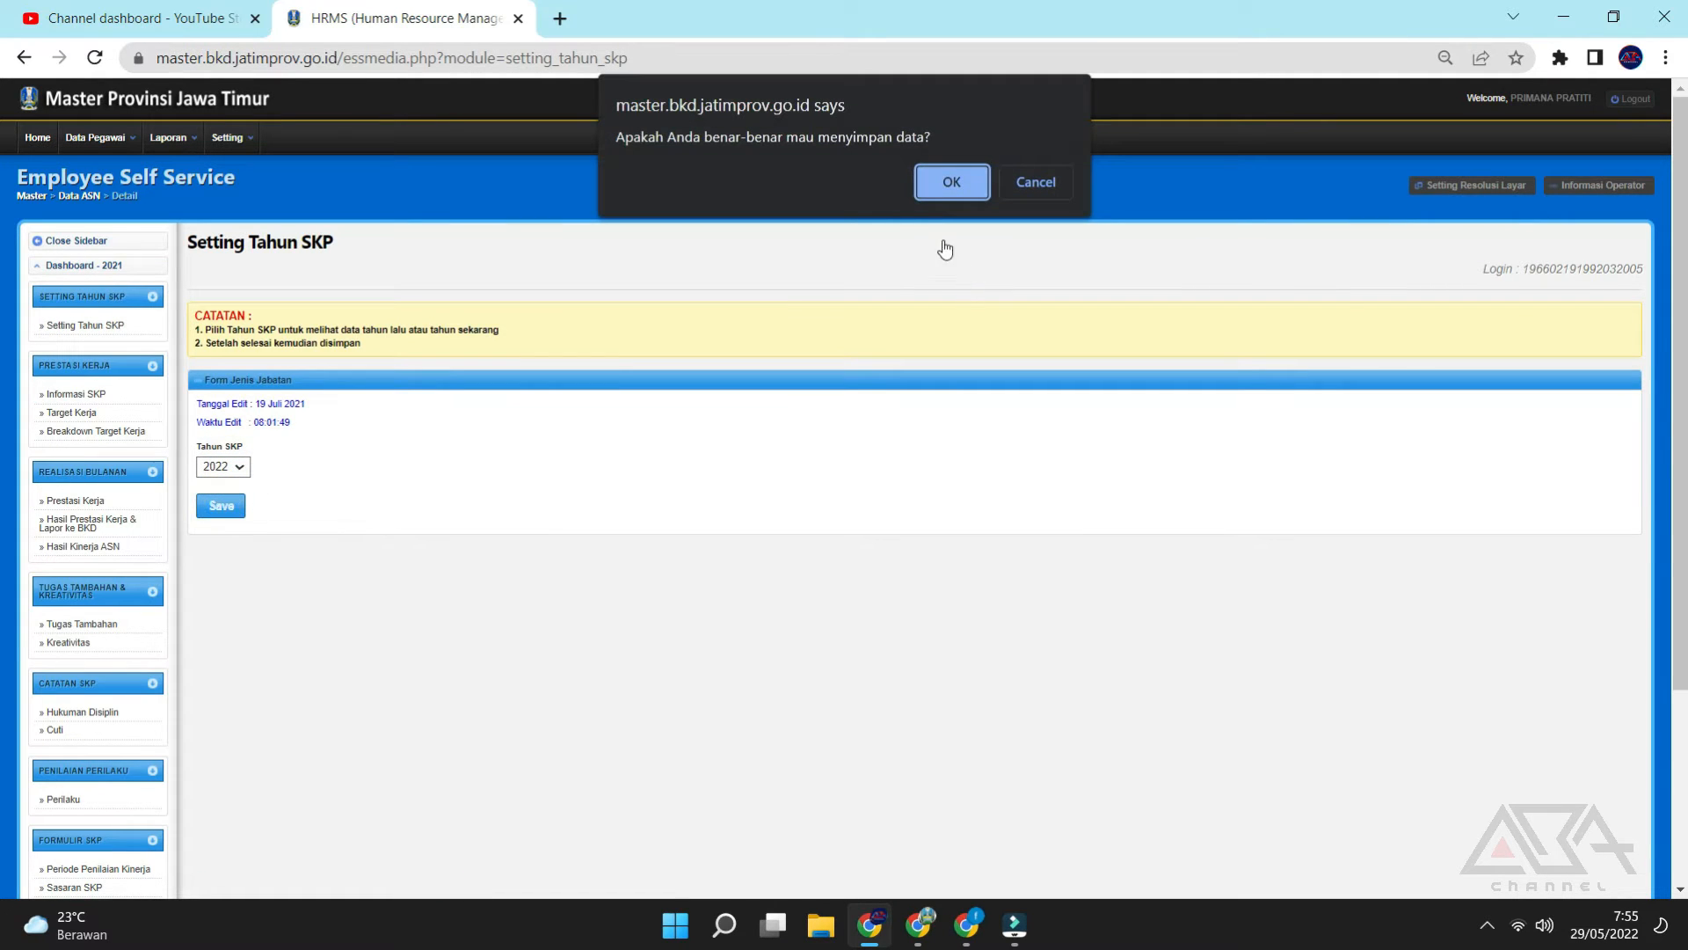
pyautogui.click(942, 186)
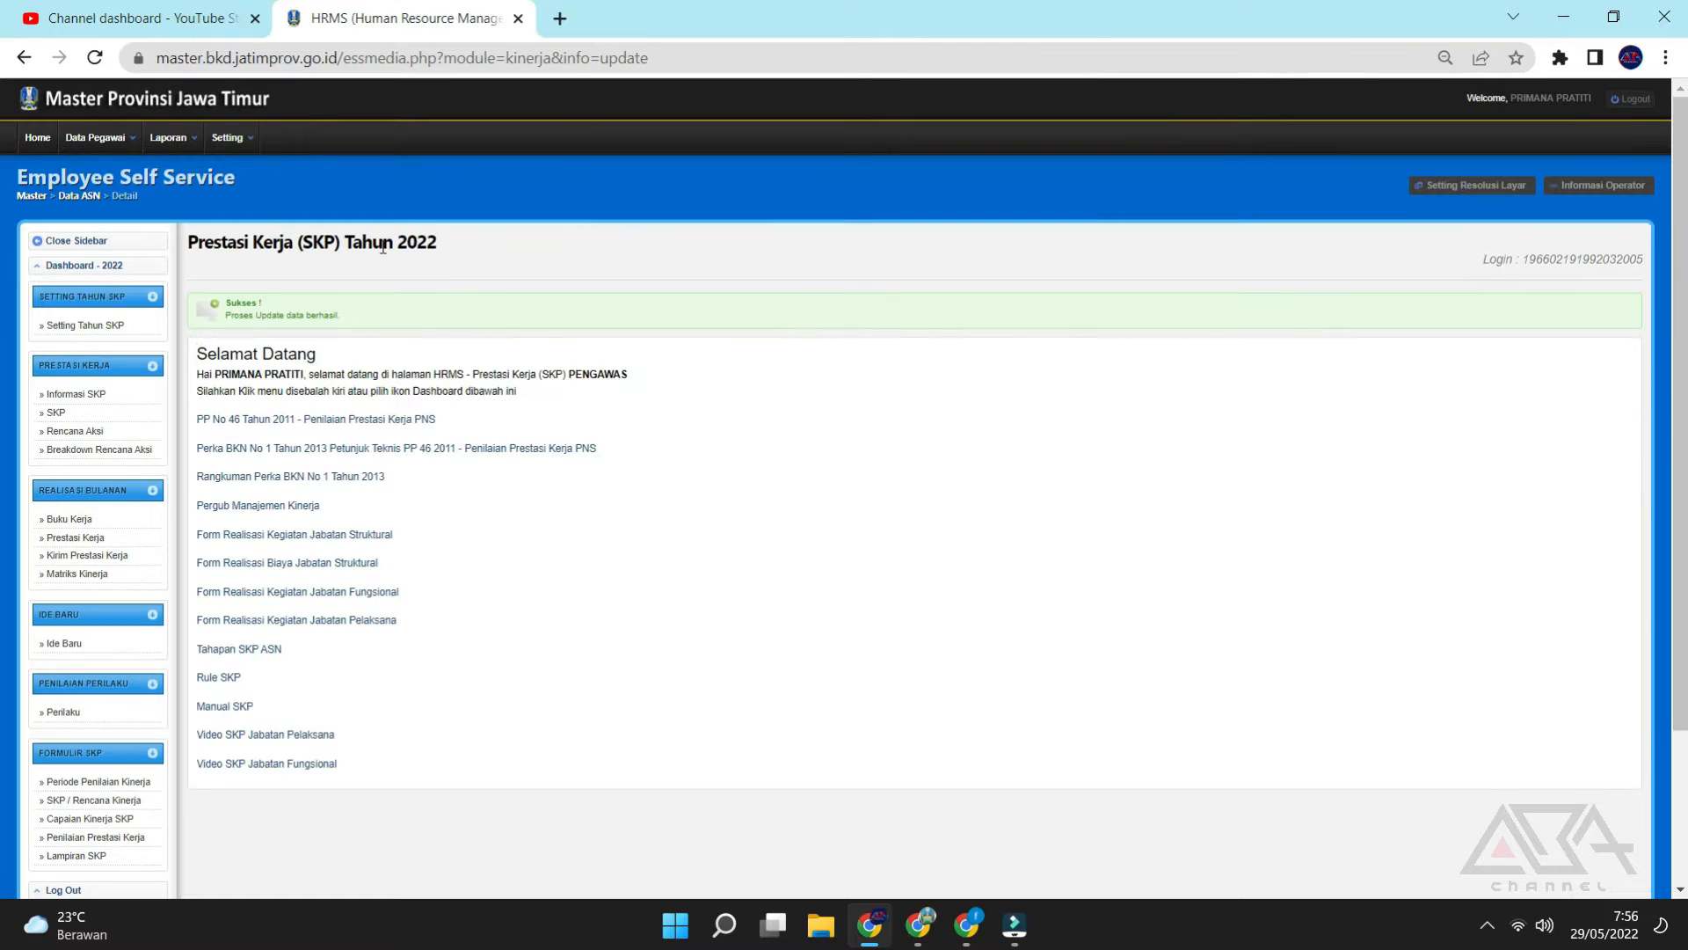
pyautogui.moveTo(440, 245); pyautogui.dragTo(189, 250)
pyautogui.click(467, 252)
# Start adding a new Informasi SKP record for the year 2022.
pyautogui.click(123, 400)
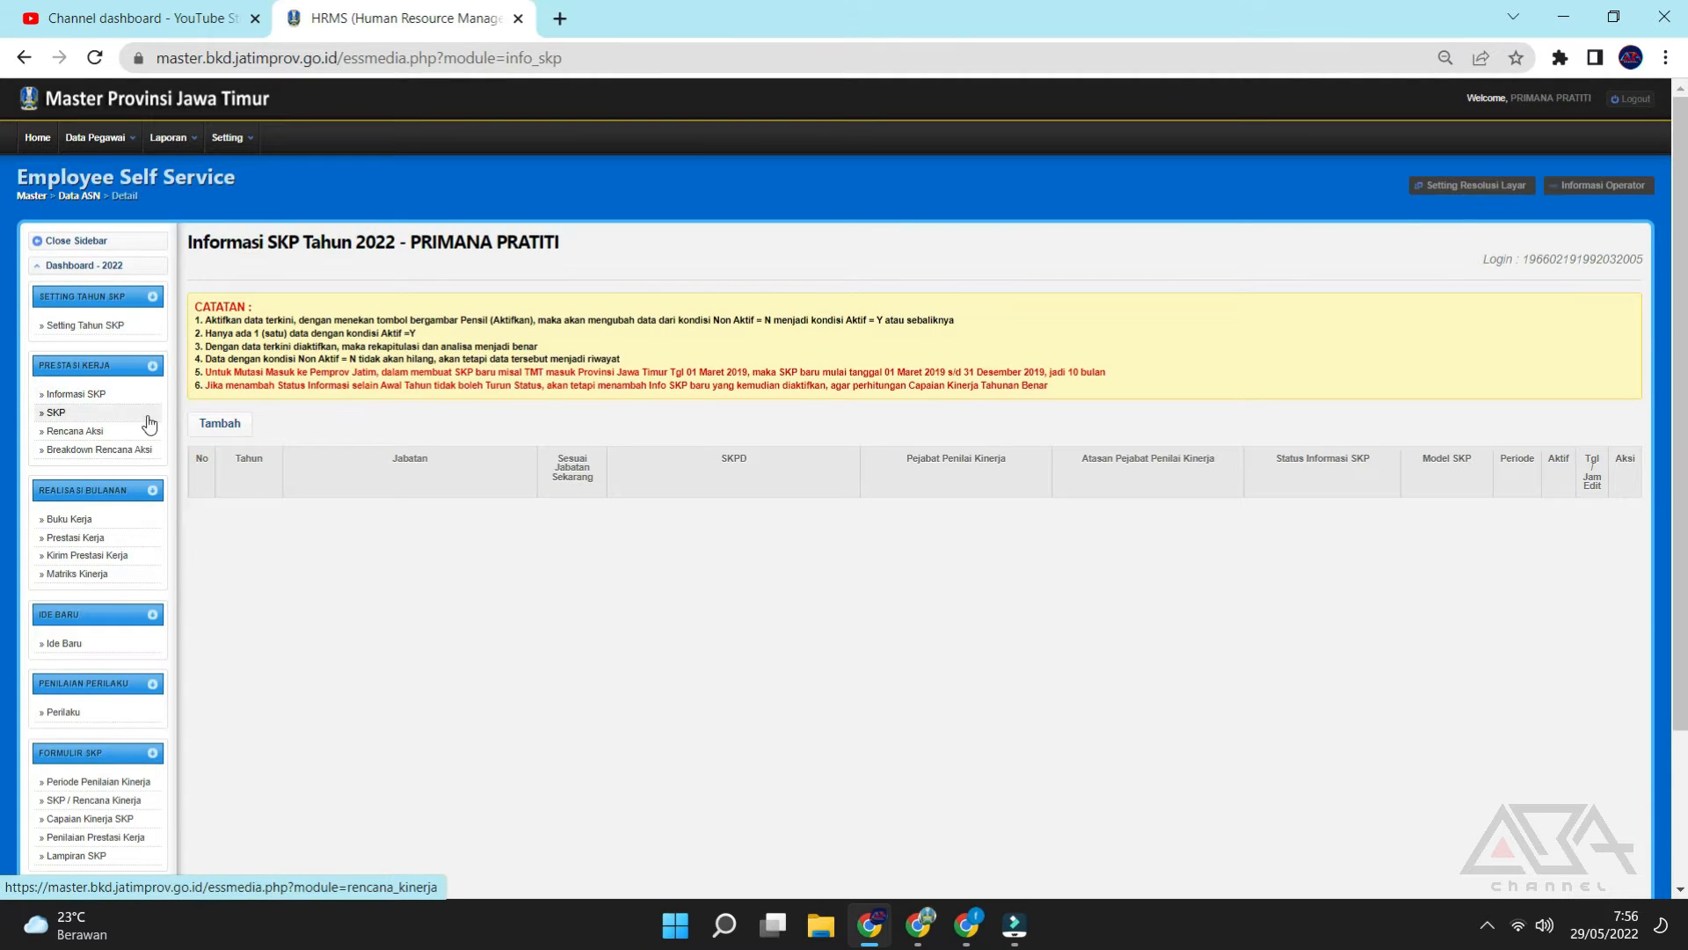
pyautogui.click(218, 439)
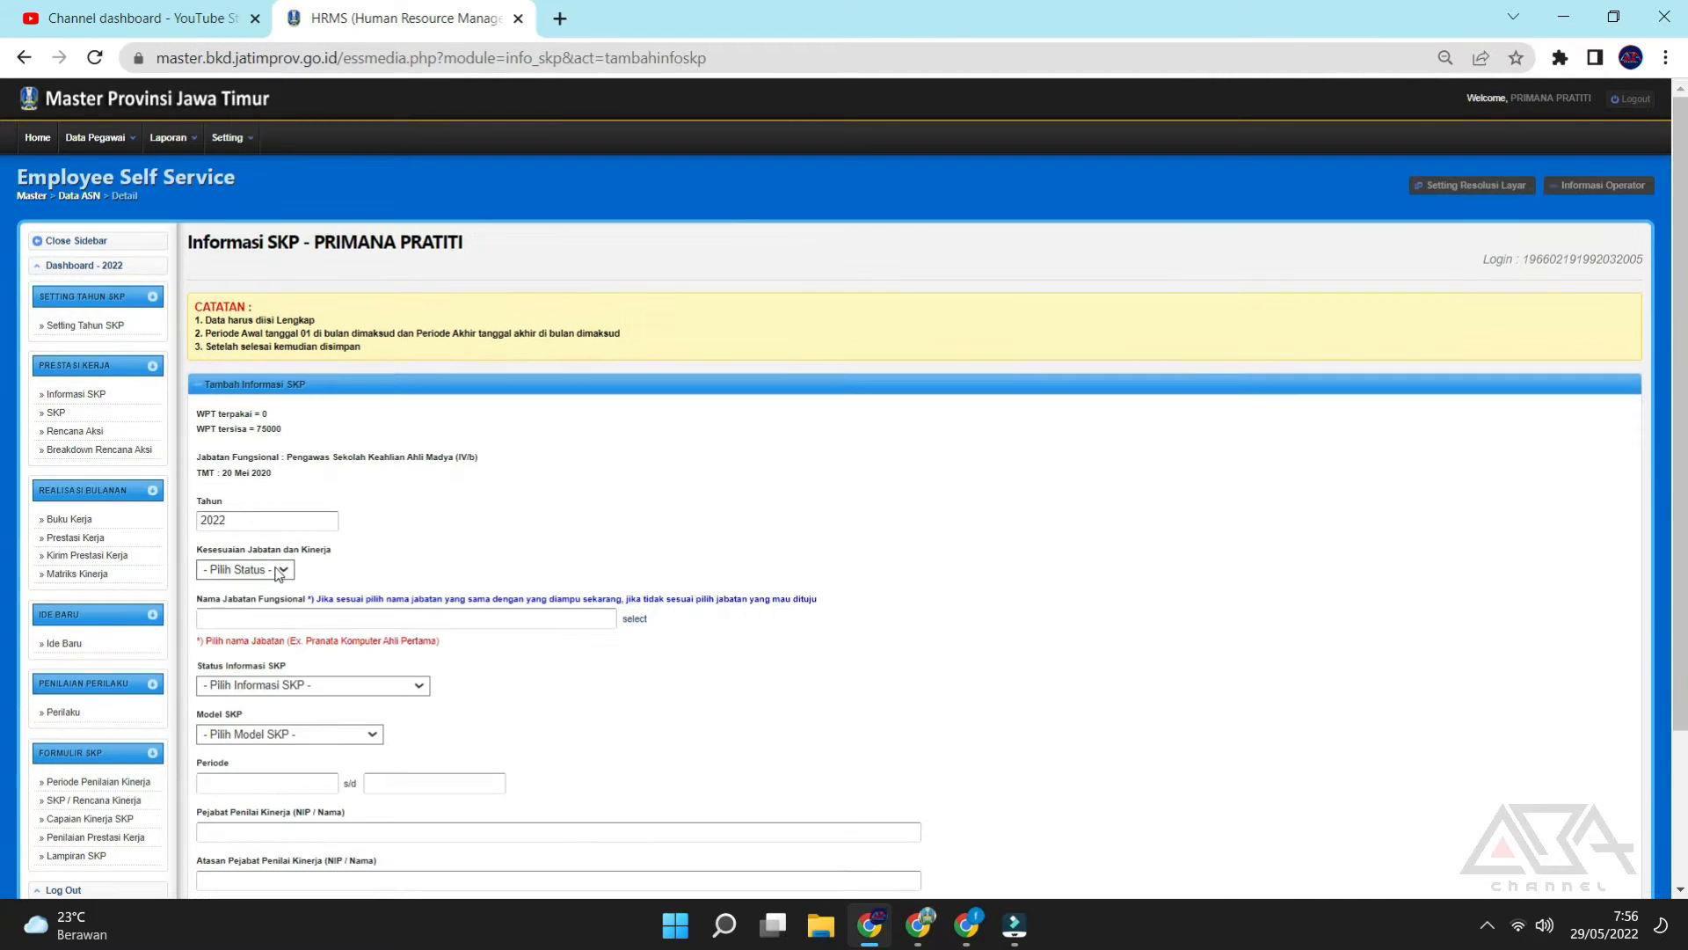
pyautogui.click(273, 523)
pyautogui.doubleClick(213, 524)
pyautogui.scroll(-2, 369, 466)
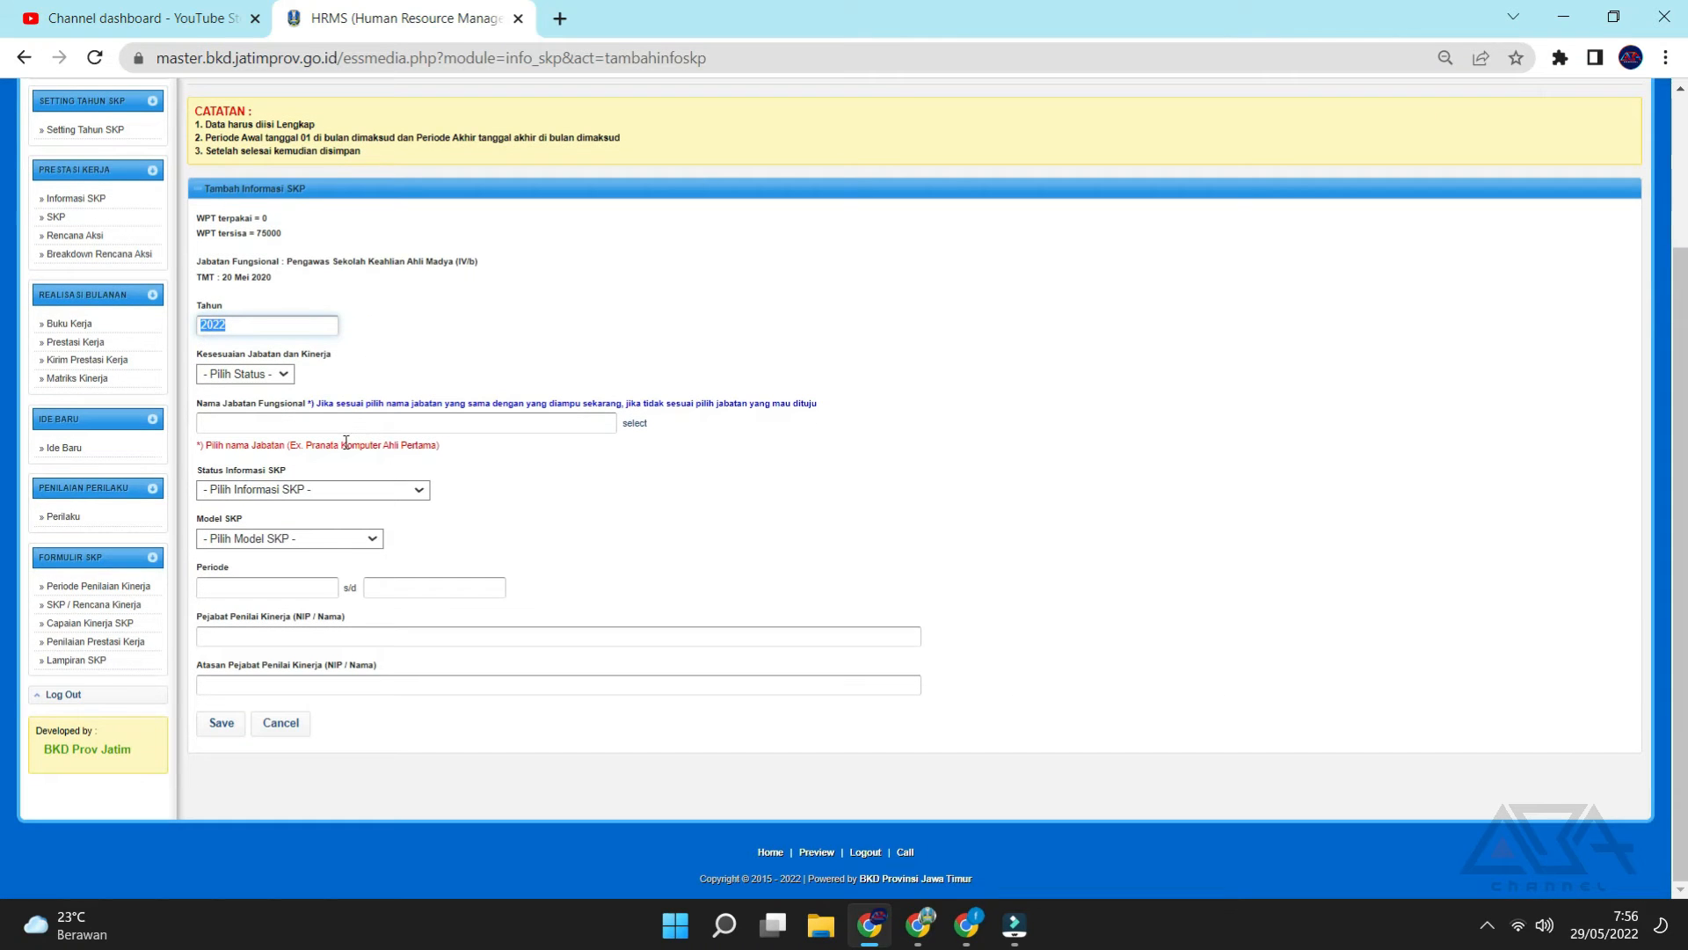
# Set Kesesuaian Jabatan dan Kinerja to Y and choose 208104-Pengawas Sekolah Ahli Madya (IV/b-550) as the functional position.
pyautogui.click(276, 374)
pyautogui.click(252, 406)
pyautogui.scroll(2, 475, 352)
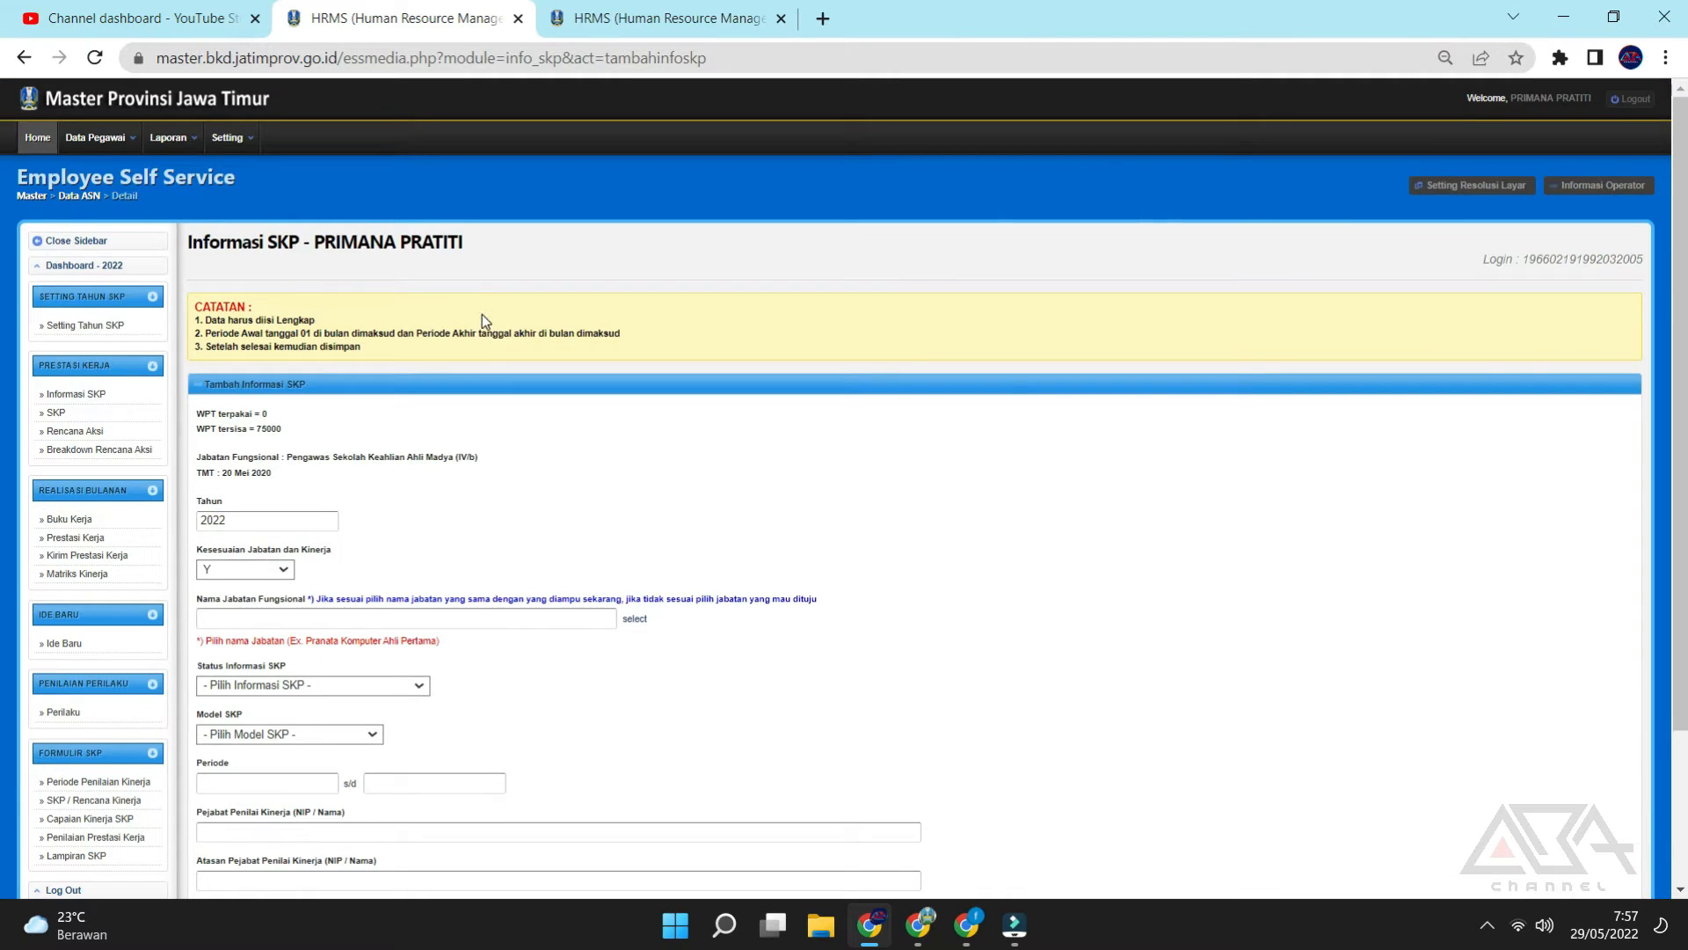
pyautogui.scroll(-2, 488, 322)
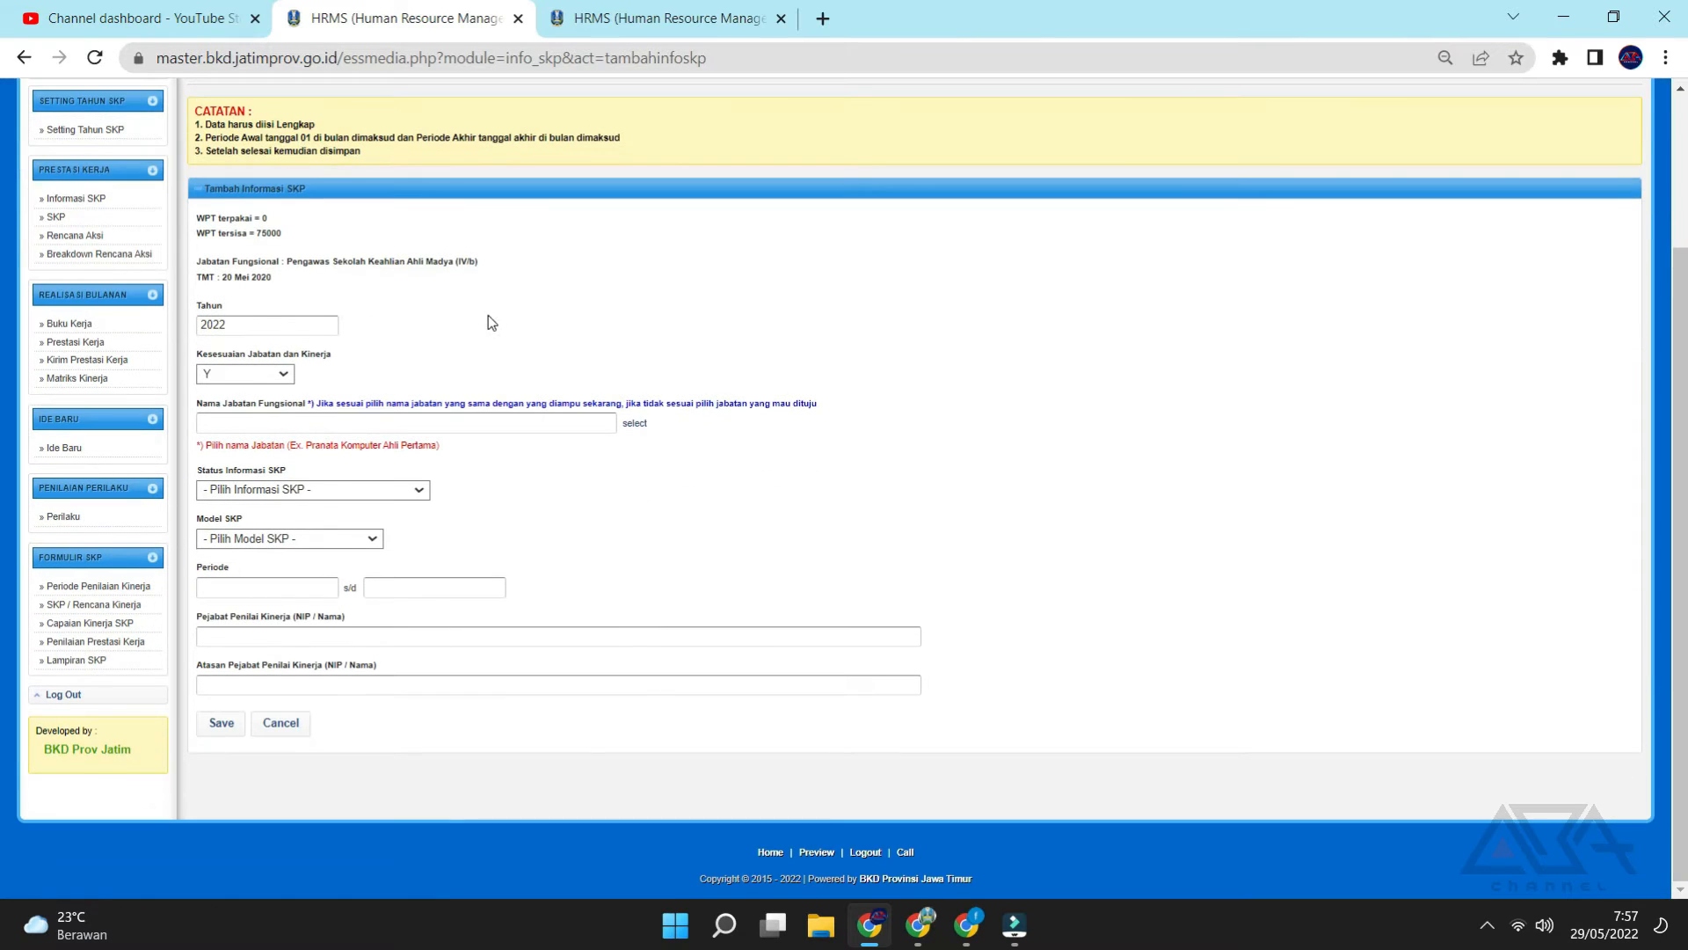
pyautogui.click(632, 426)
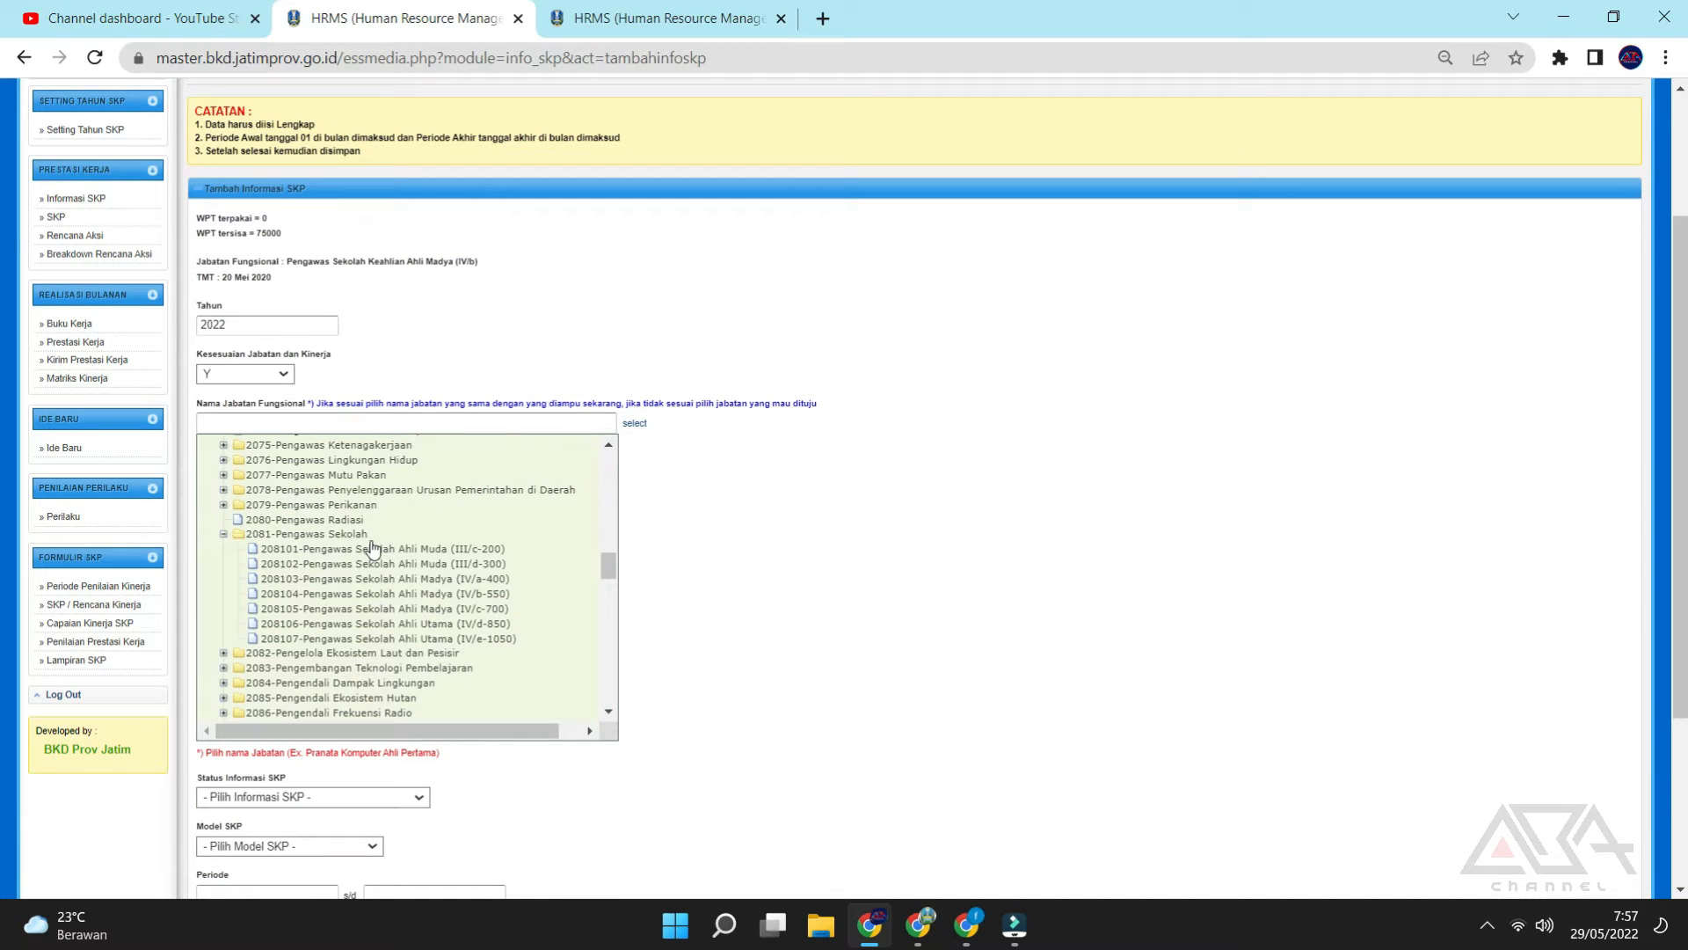
pyautogui.click(473, 596)
pyautogui.click(777, 570)
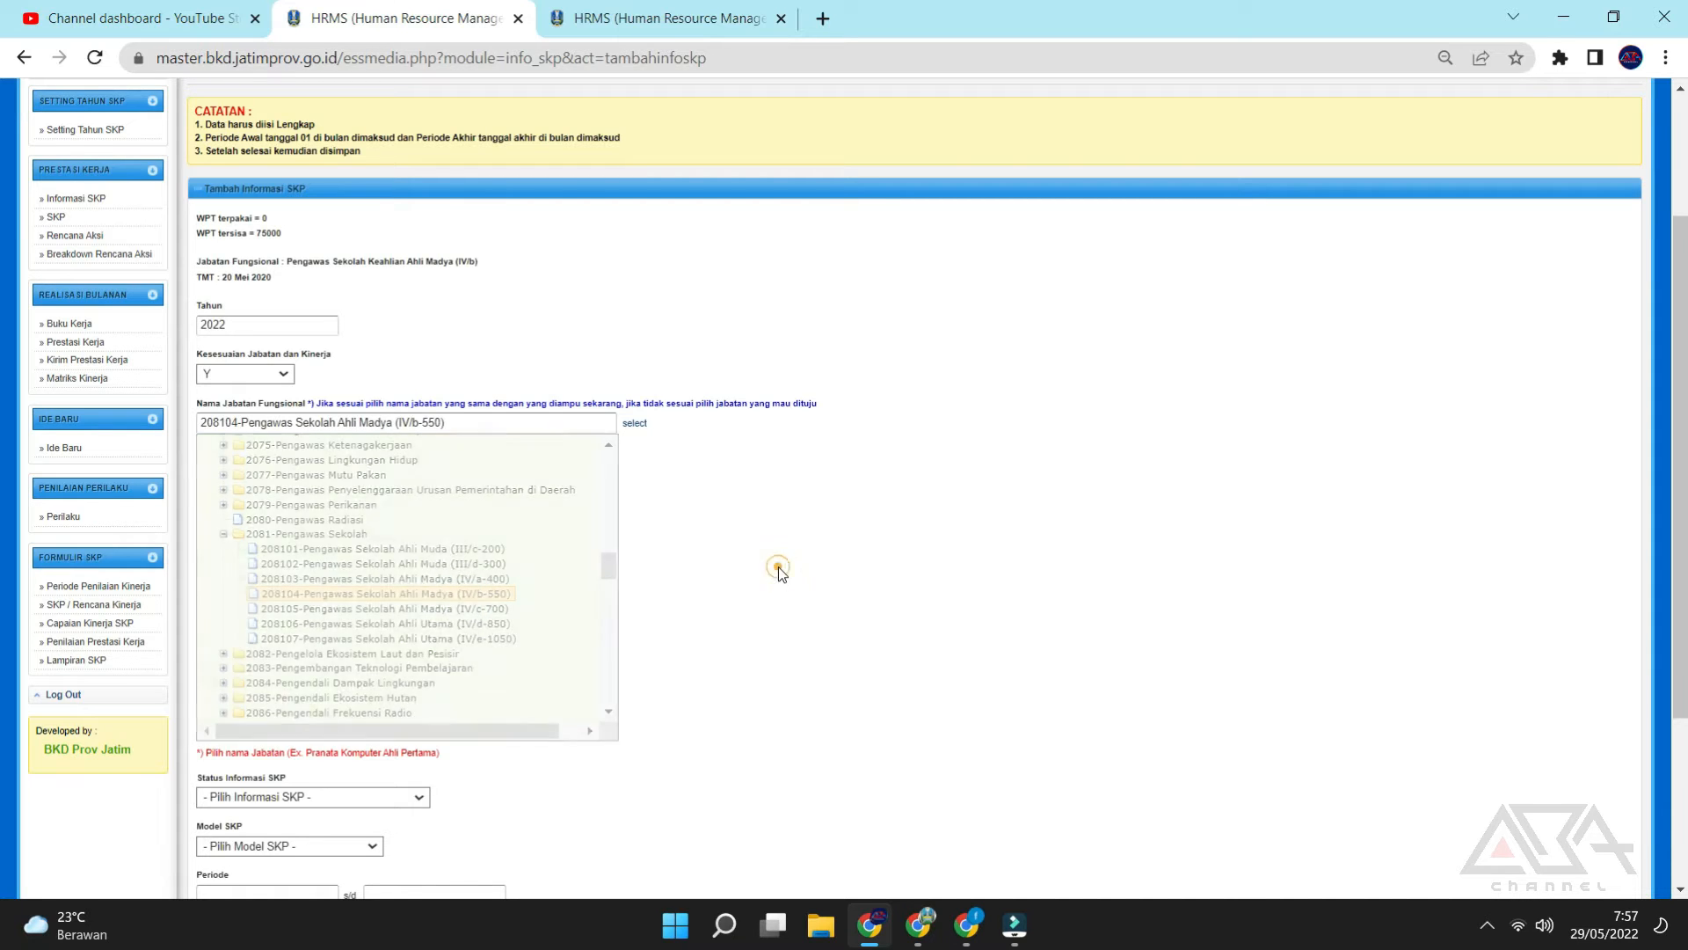
# Set Status Informasi SKP to 11 - Awal Tahun and Model SKP to 2 - SKP JA / JF.
pyautogui.click(376, 490)
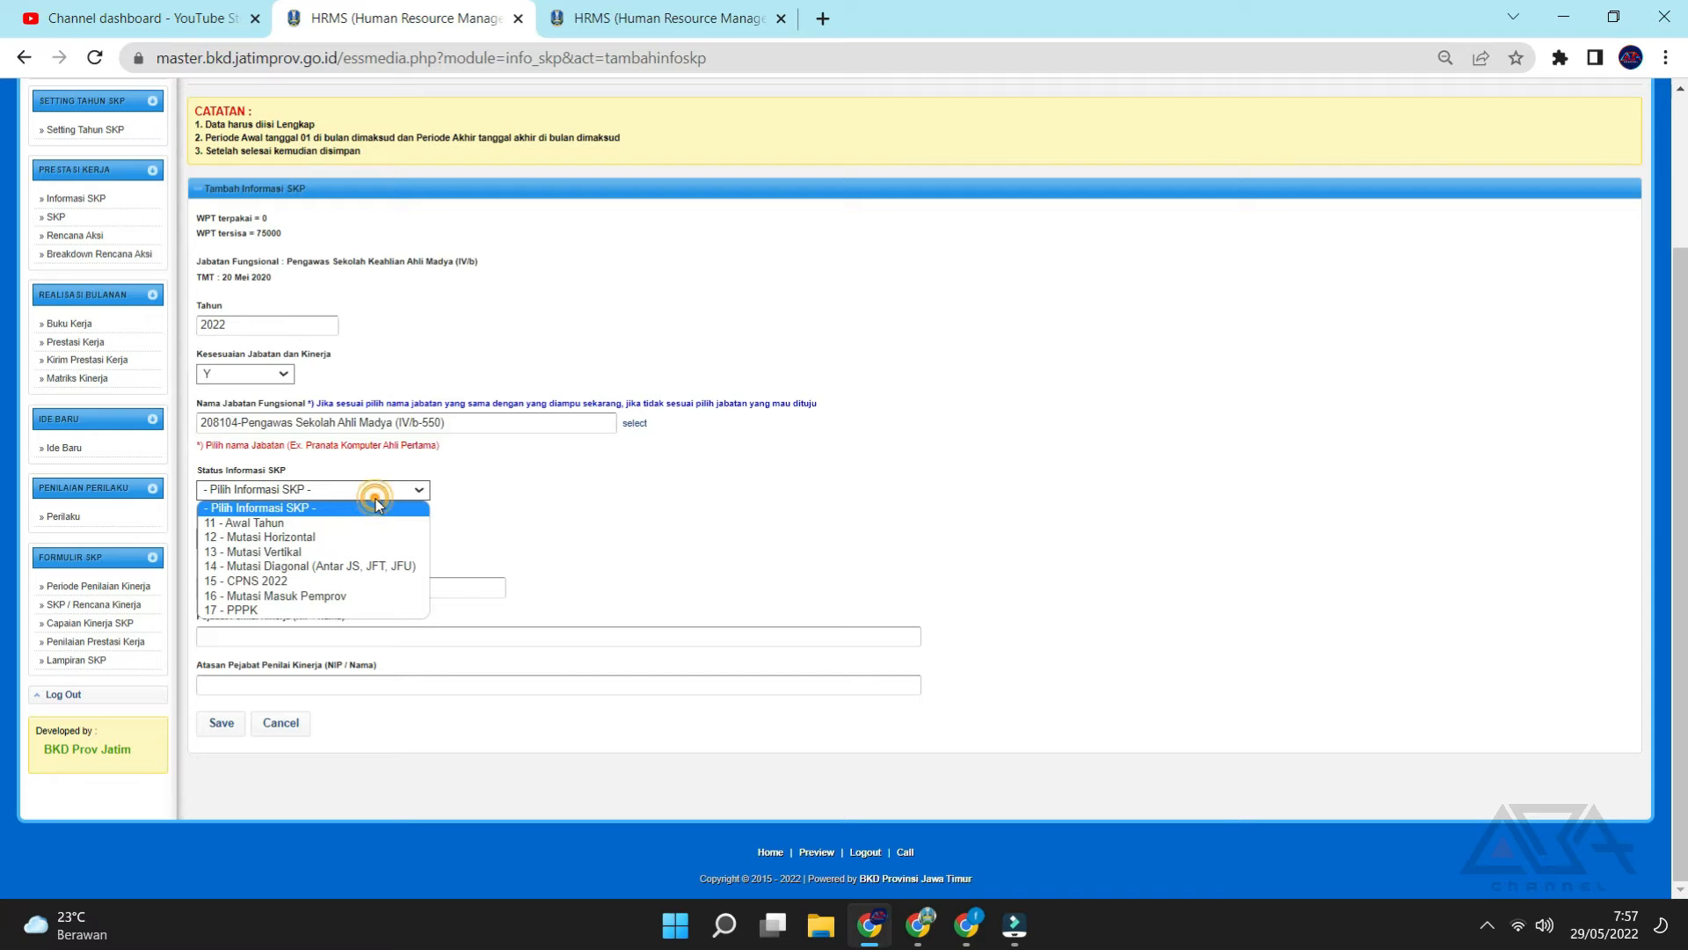
pyautogui.click(313, 523)
pyautogui.tripleClick(252, 520)
pyautogui.click(253, 540)
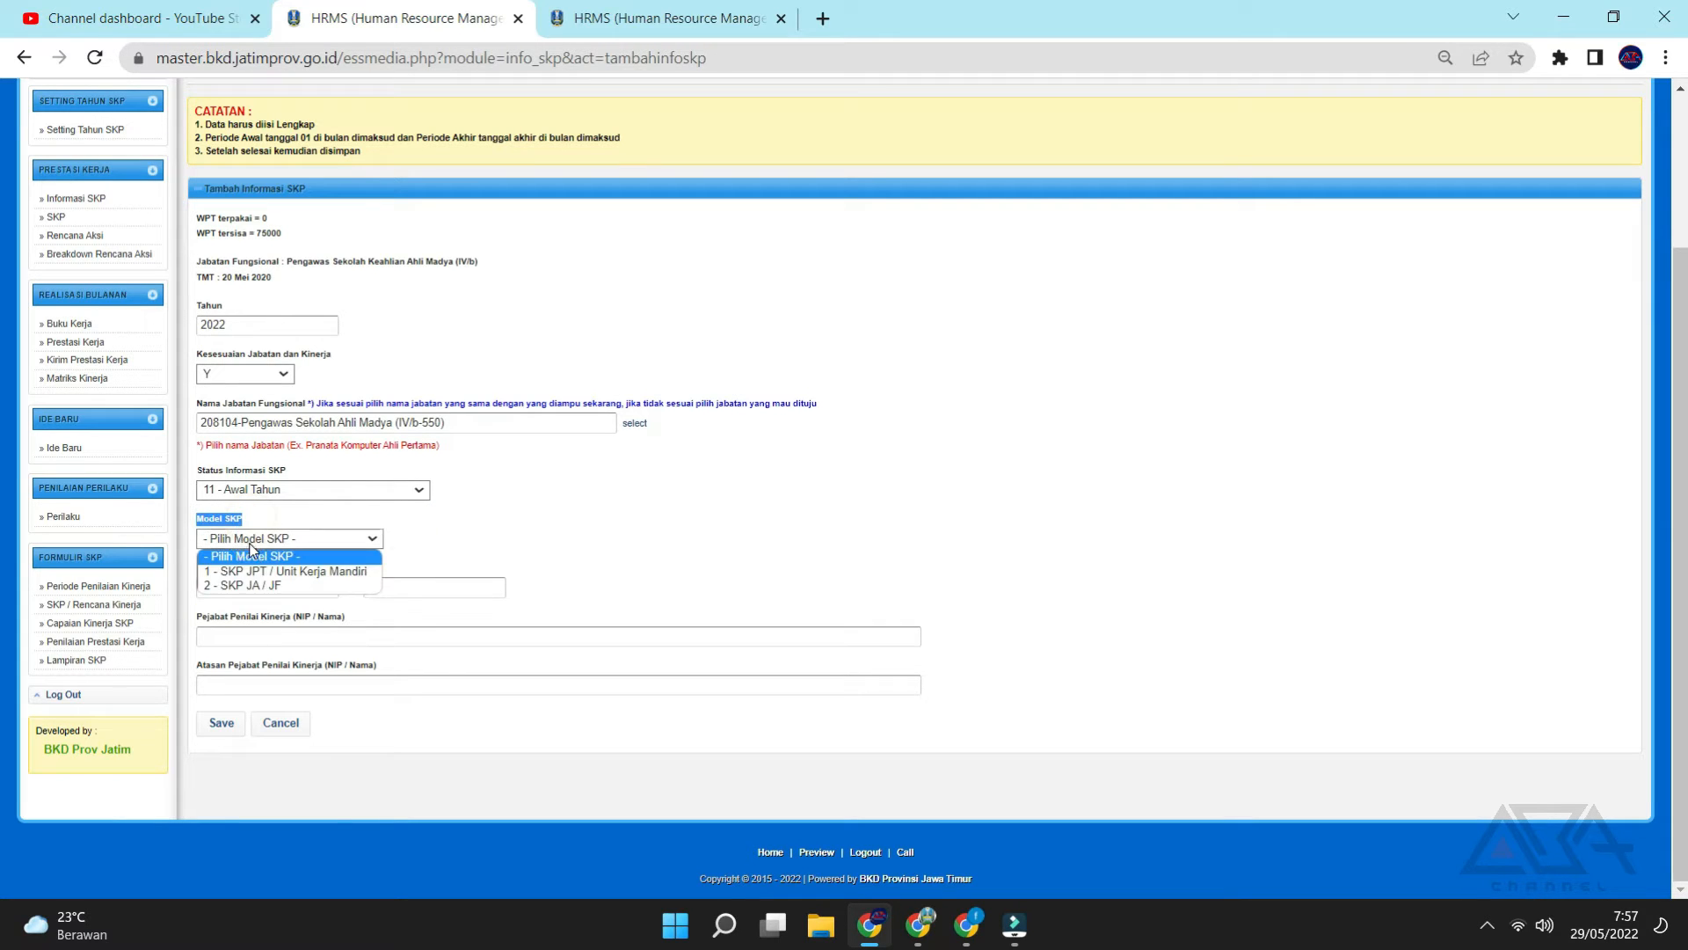
pyautogui.click(272, 586)
# Set the SKP period (Periode) from 03/01/2022 to 30/12/2022.
pyautogui.moveTo(259, 567); pyautogui.dragTo(216, 573)
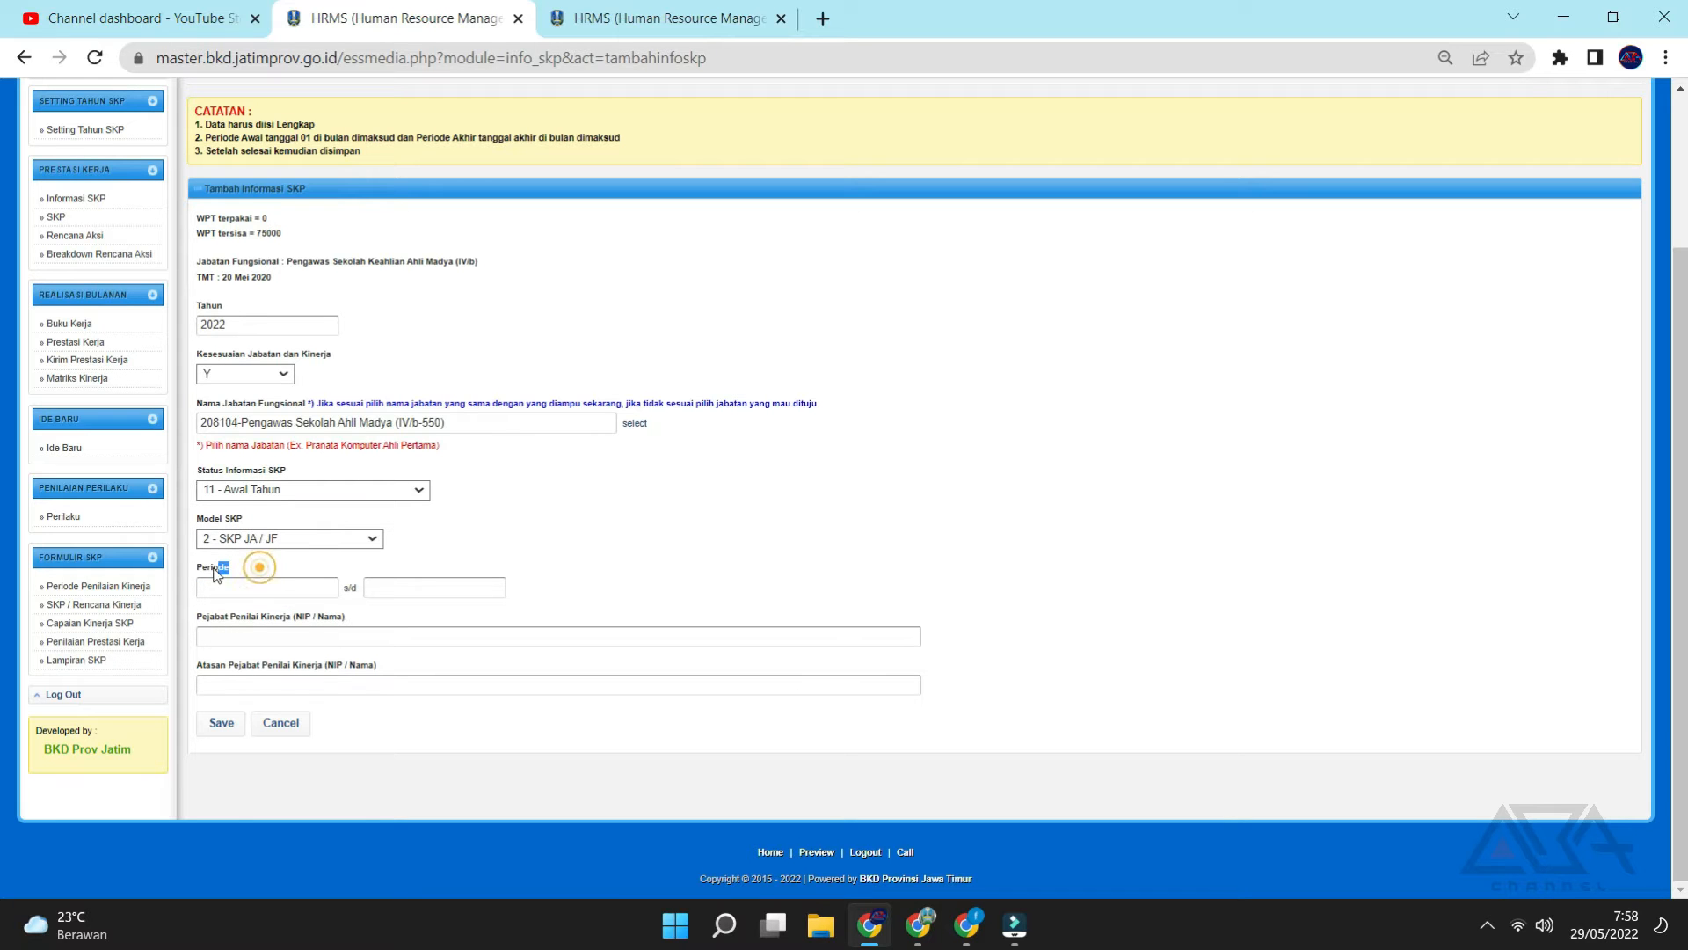
pyautogui.click(266, 581)
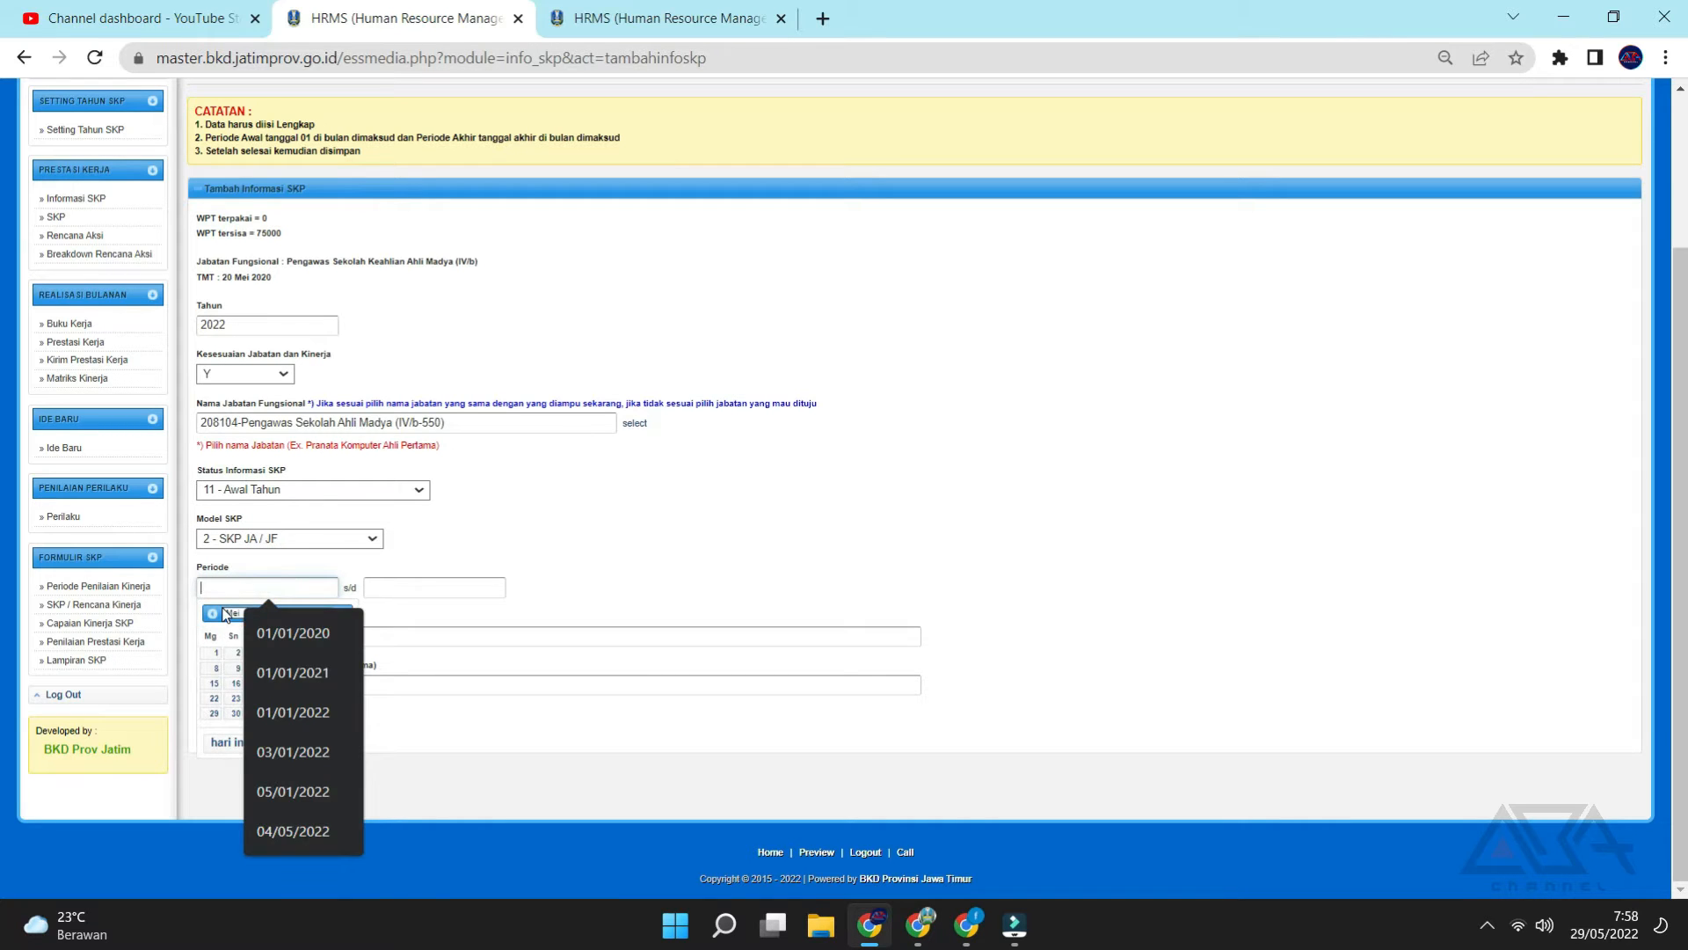
pyautogui.click(231, 614)
pyautogui.click(244, 613)
pyautogui.click(246, 625)
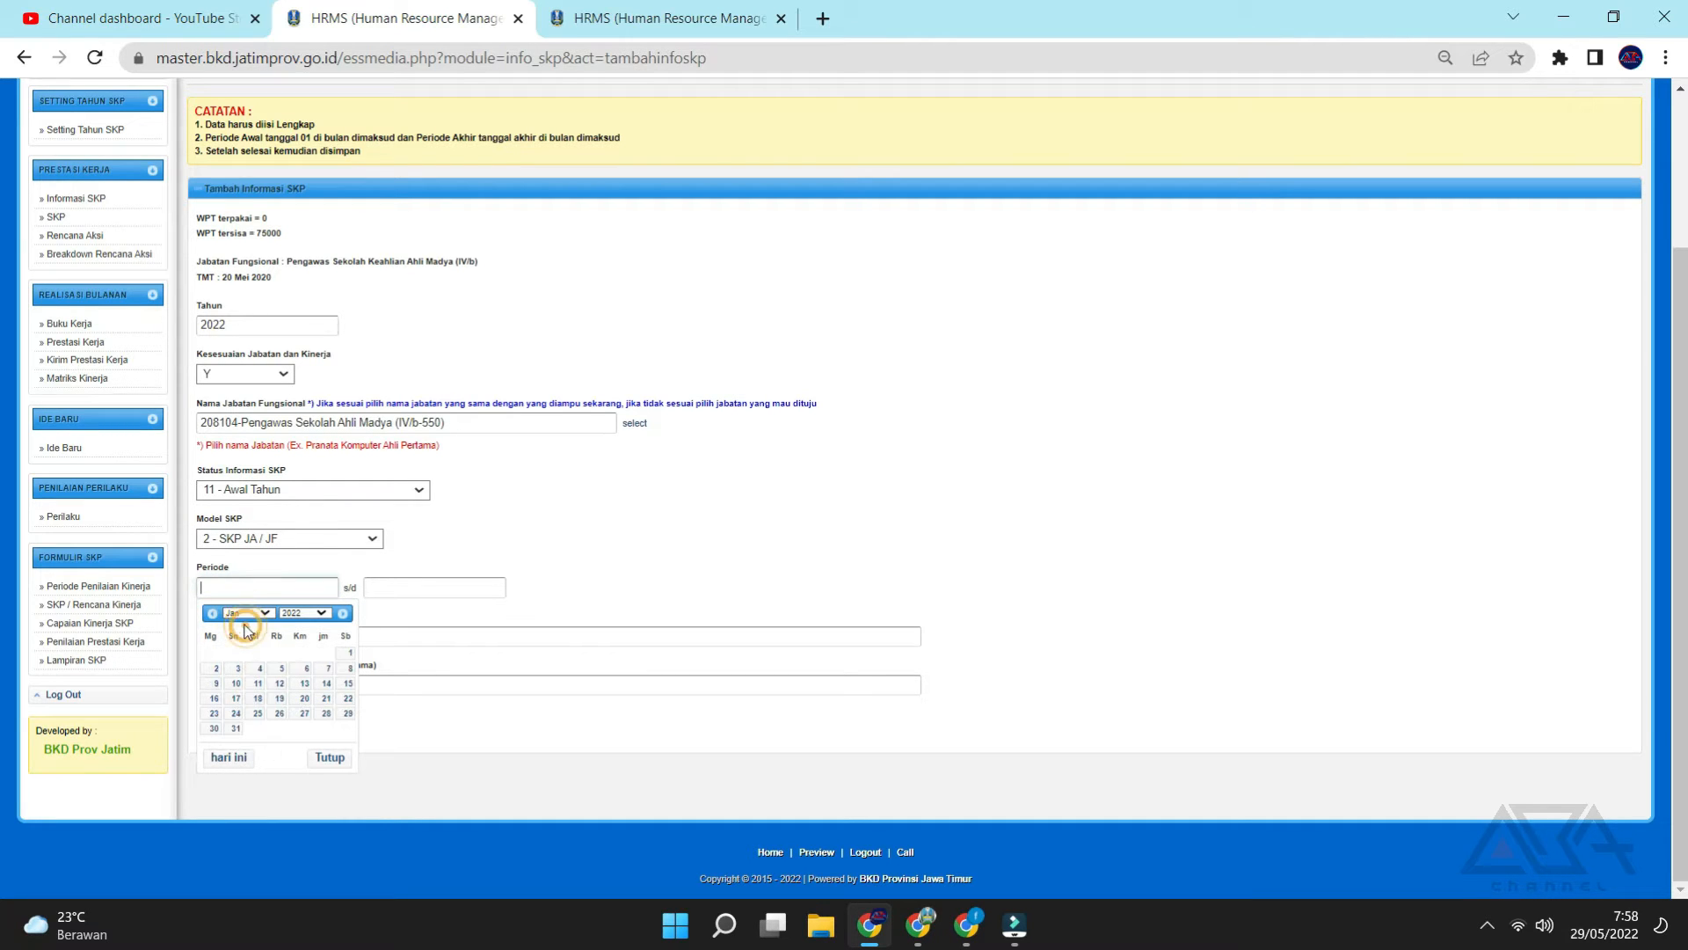
pyautogui.click(236, 668)
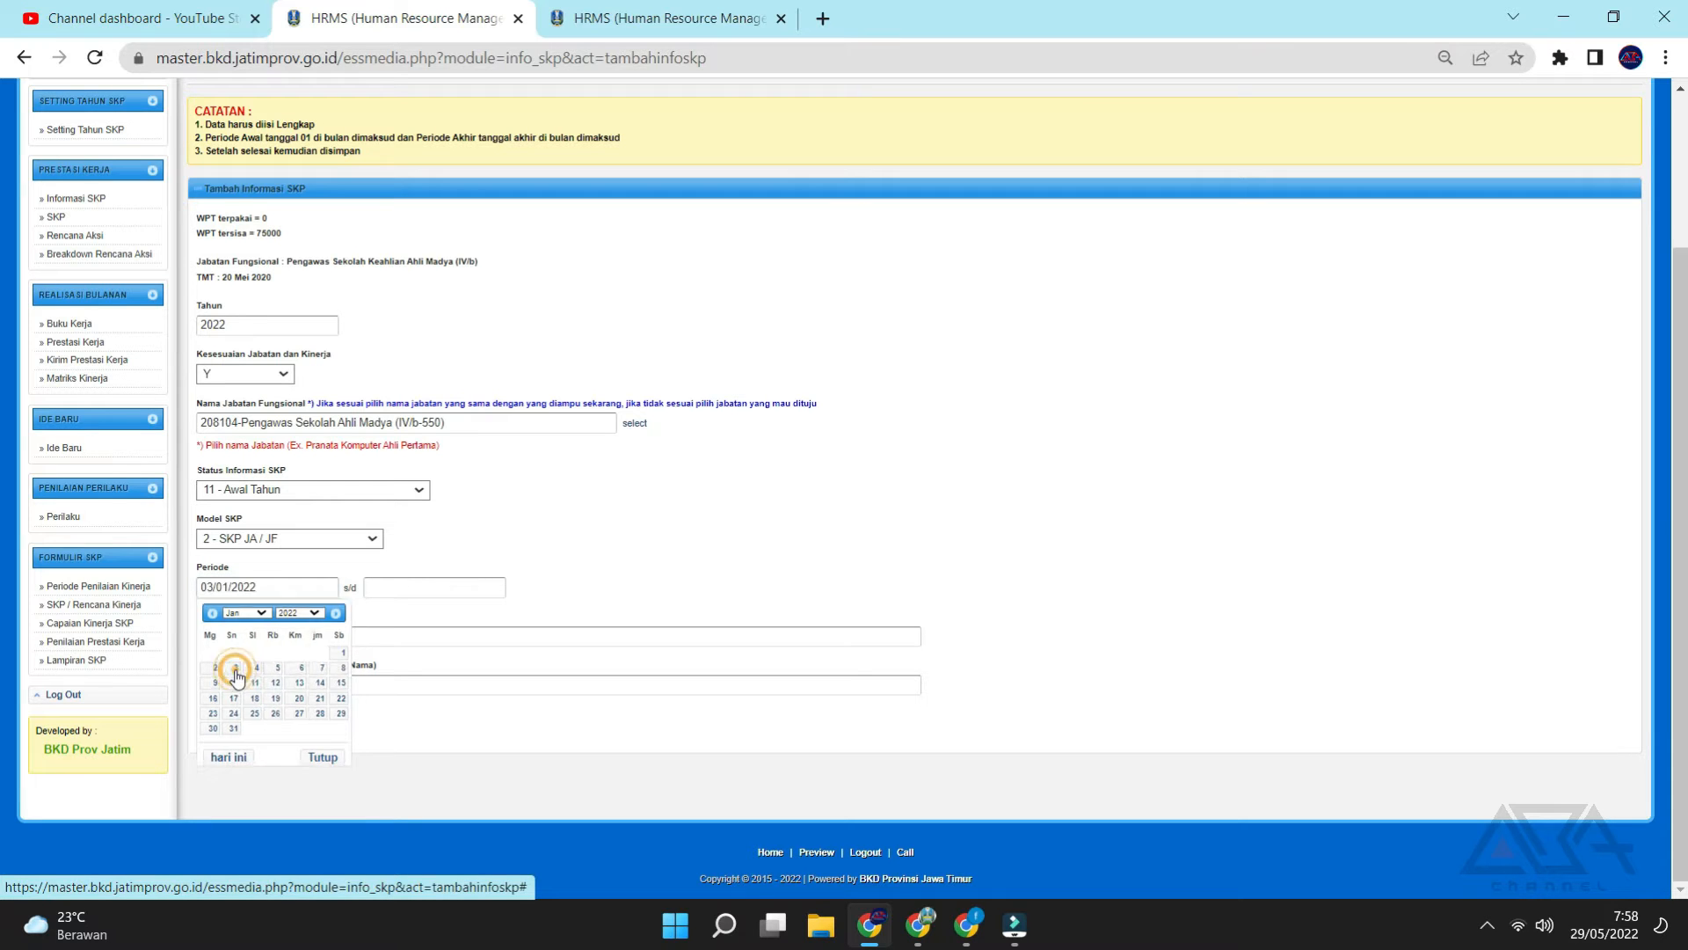
pyautogui.click(398, 594)
pyautogui.click(400, 613)
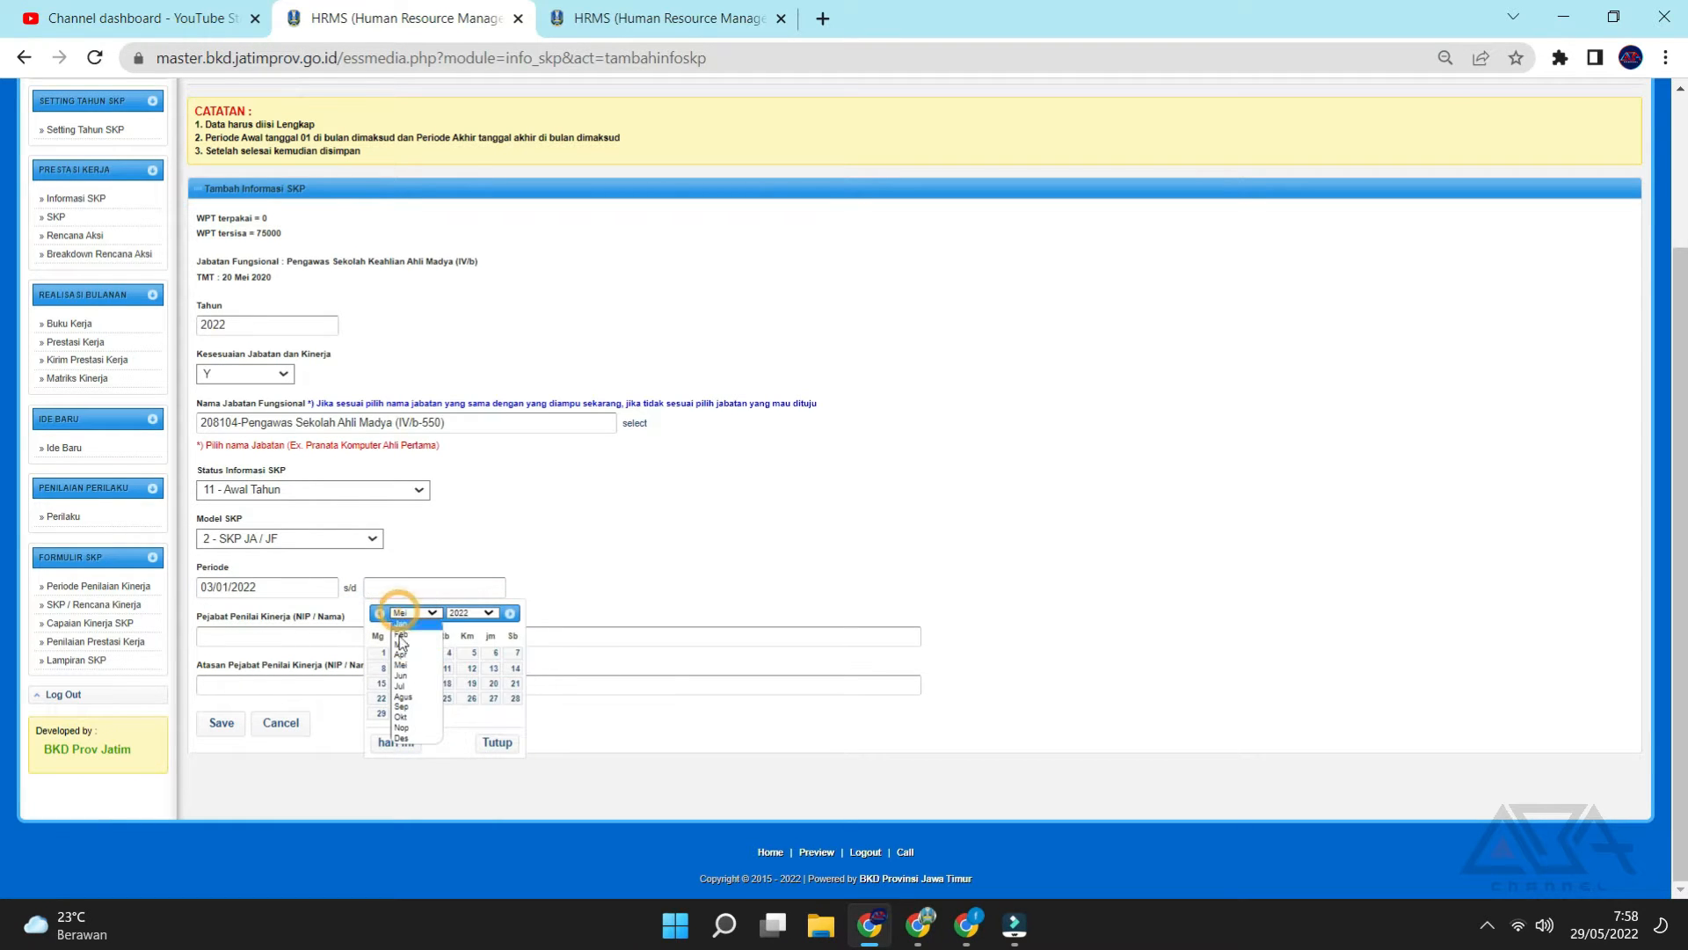
pyautogui.click(402, 738)
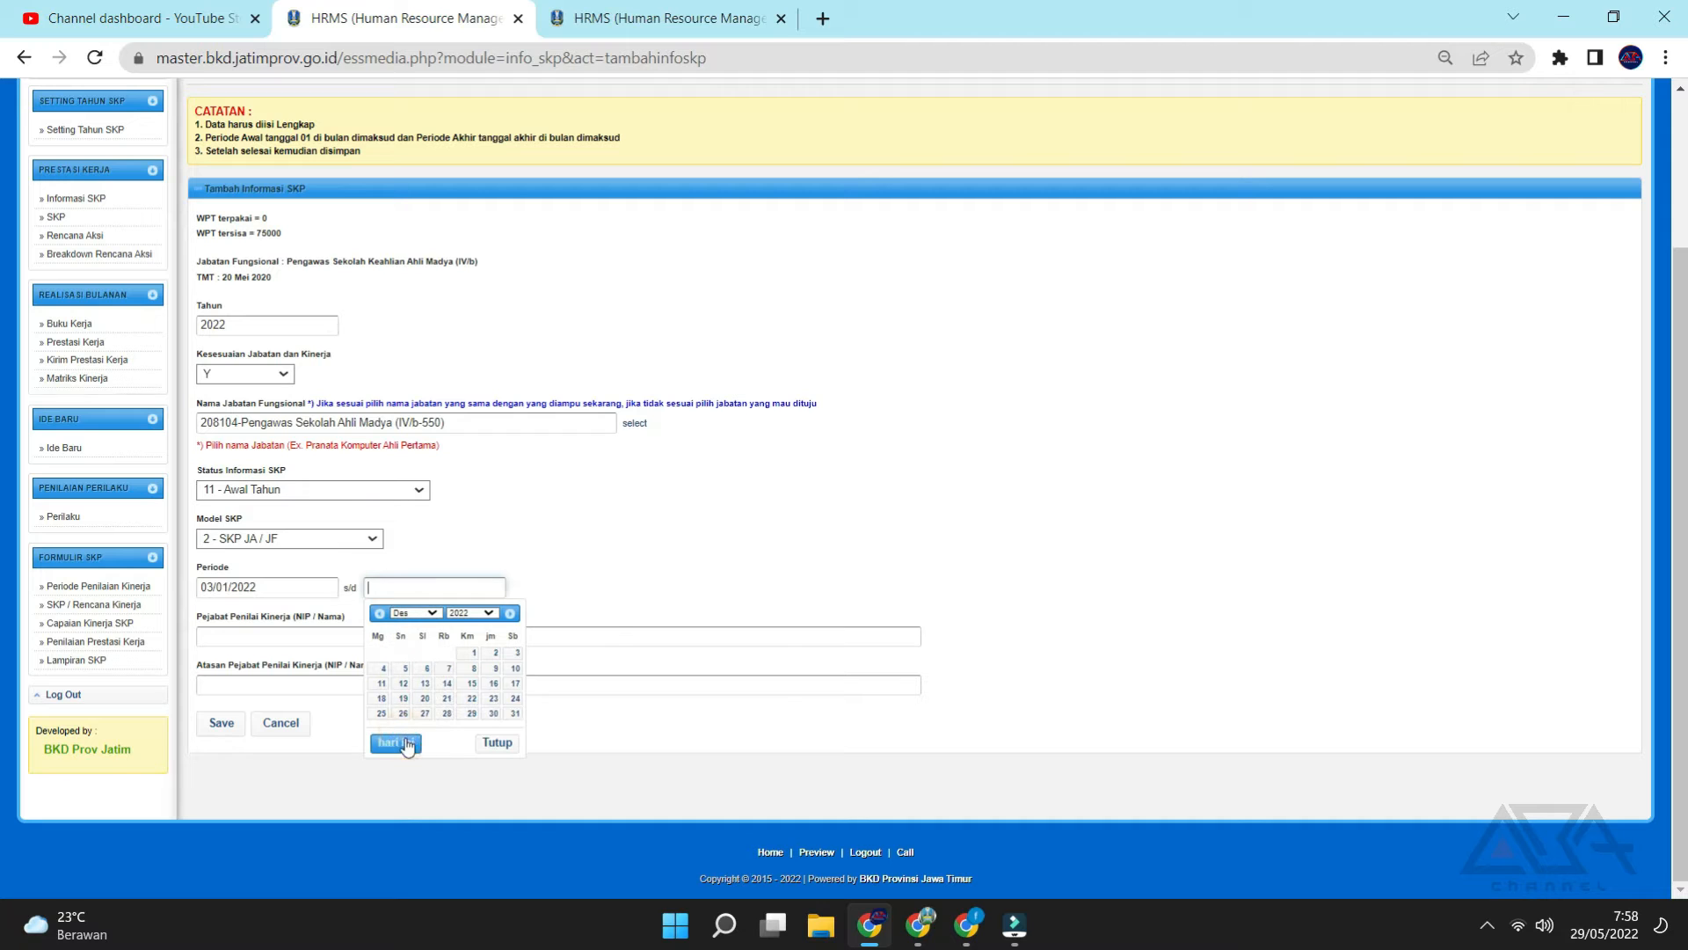
pyautogui.click(494, 714)
# Fill in Pejabat Penilai Kinerja and Atasan Pejabat Penilai Kinerja with the officials' NIPs and names, and save the Informasi SKP record.
pyautogui.click(421, 643)
pyautogui.moveTo(407, 620); pyautogui.dragTo(218, 614)
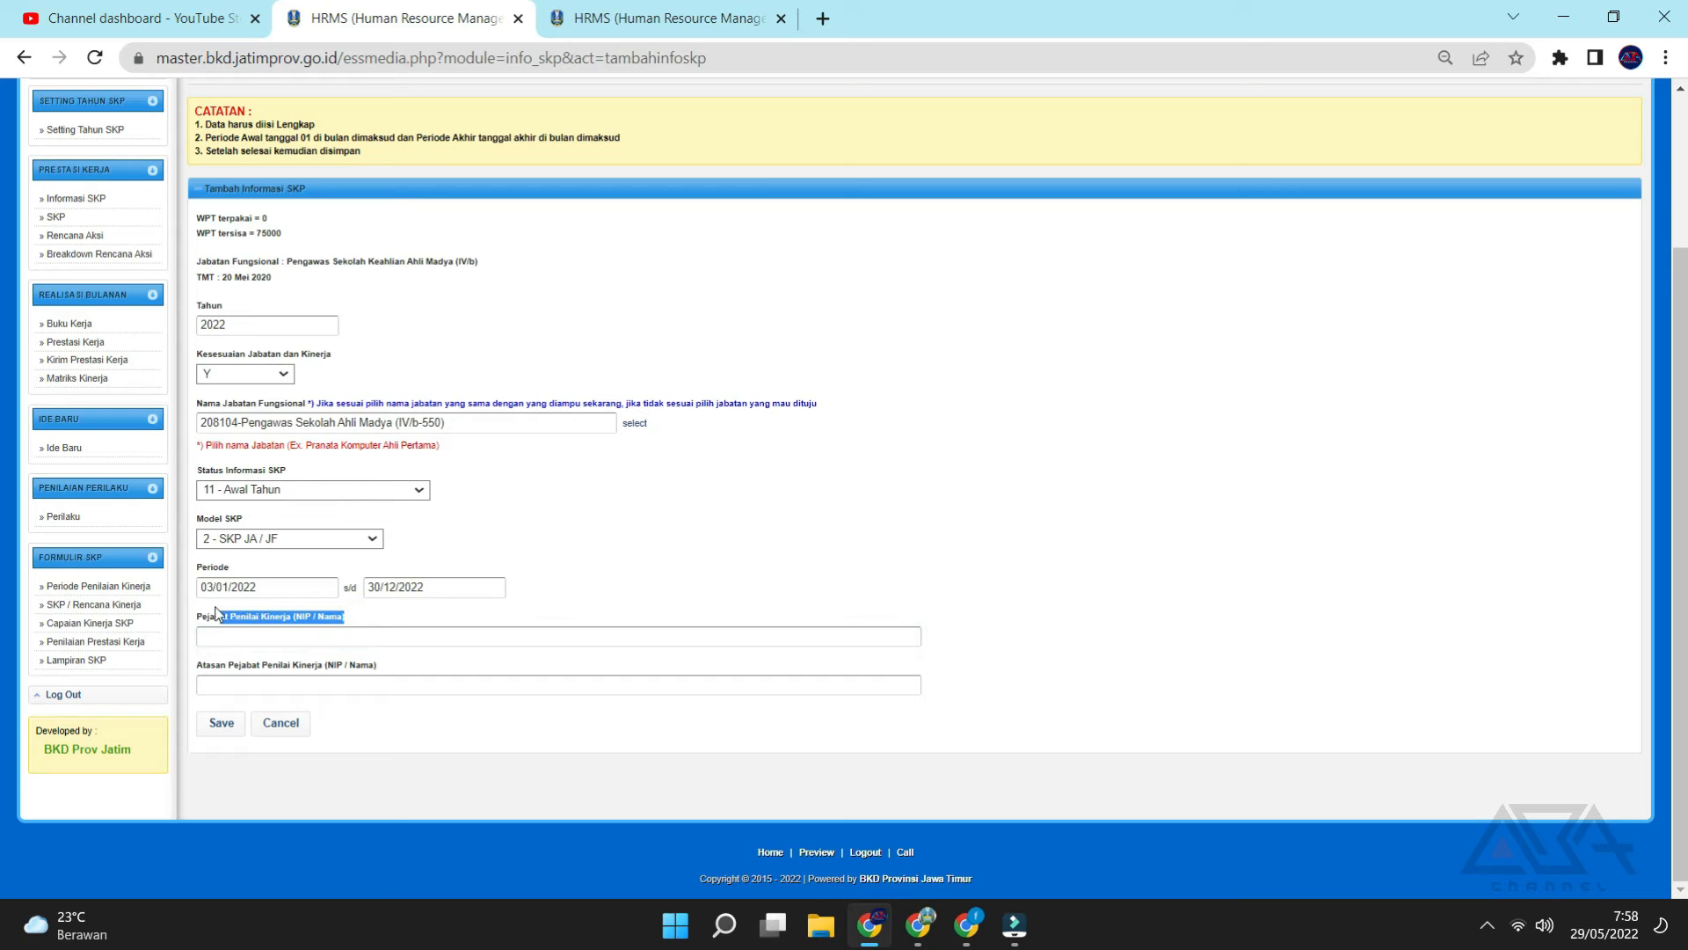
pyautogui.click(227, 635)
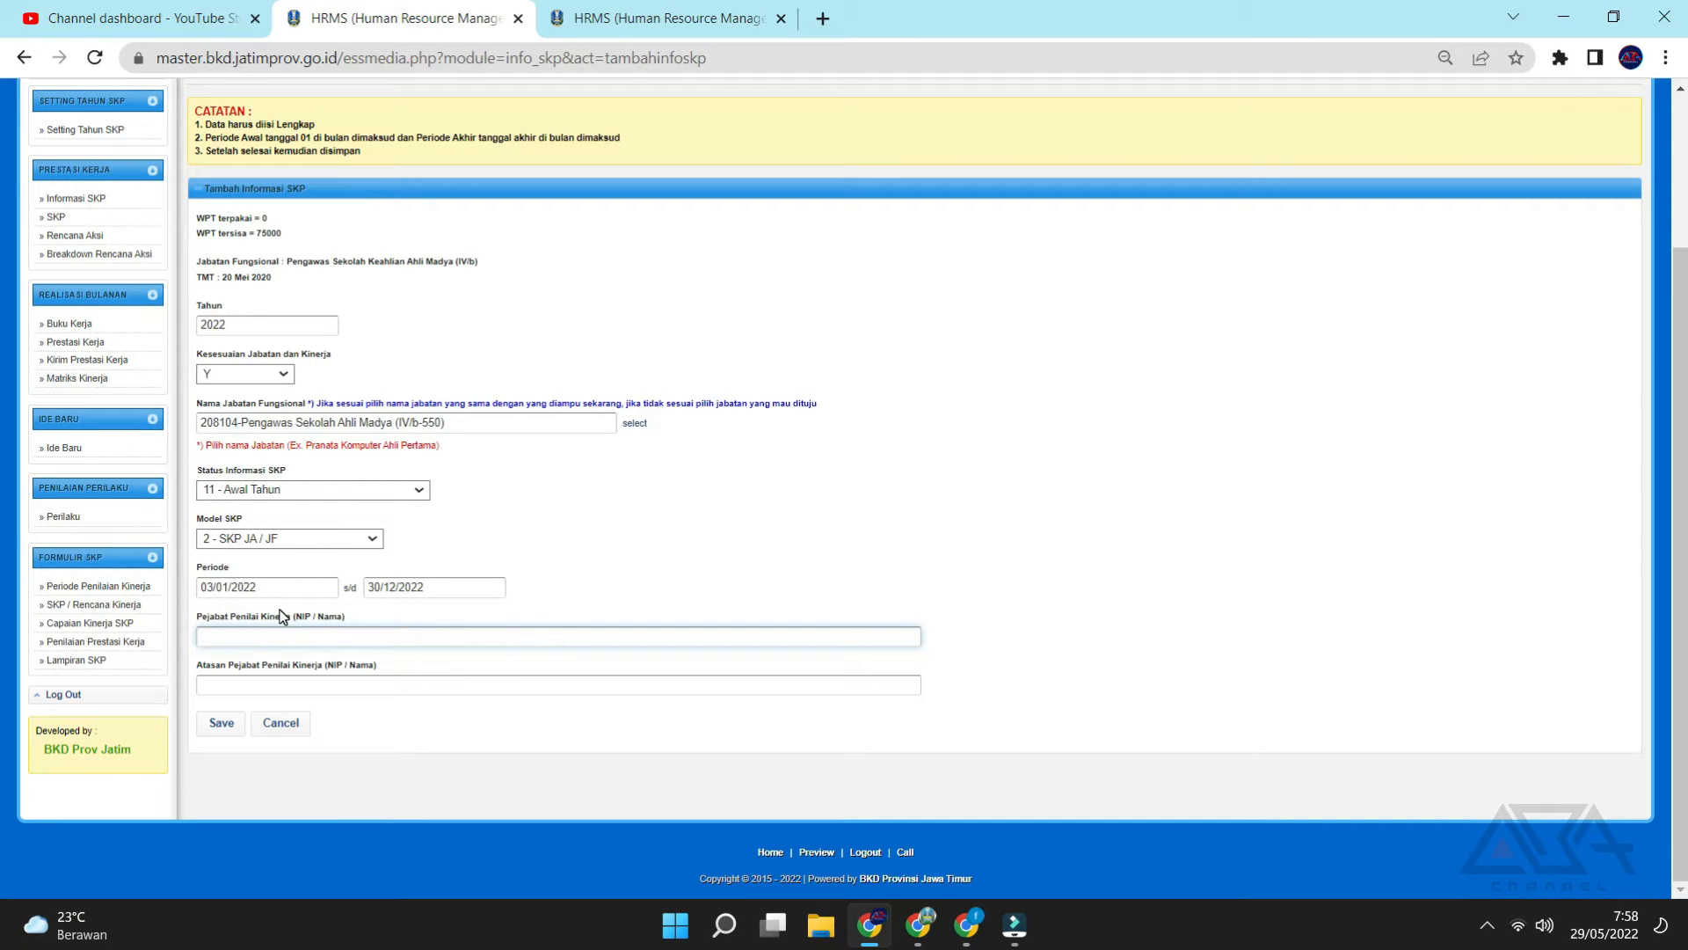
pyautogui.hotkey('ctrl', 'v')
pyautogui.moveTo(386, 665); pyautogui.dragTo(207, 668)
pyautogui.click(217, 688)
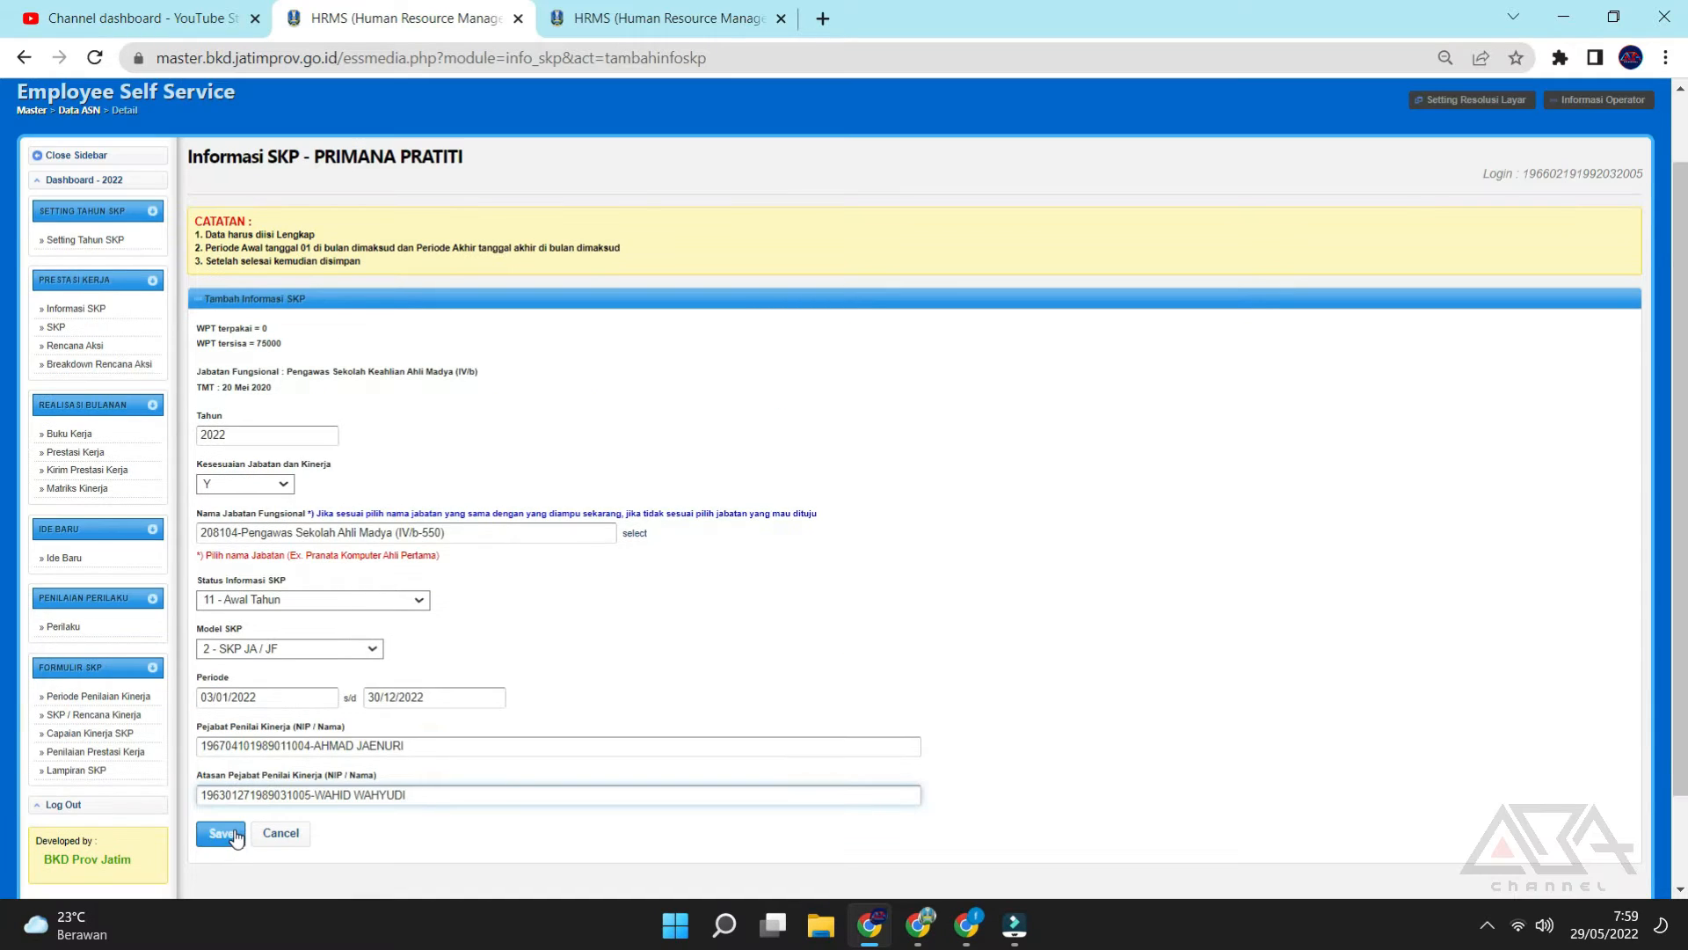
pyautogui.click(236, 838)
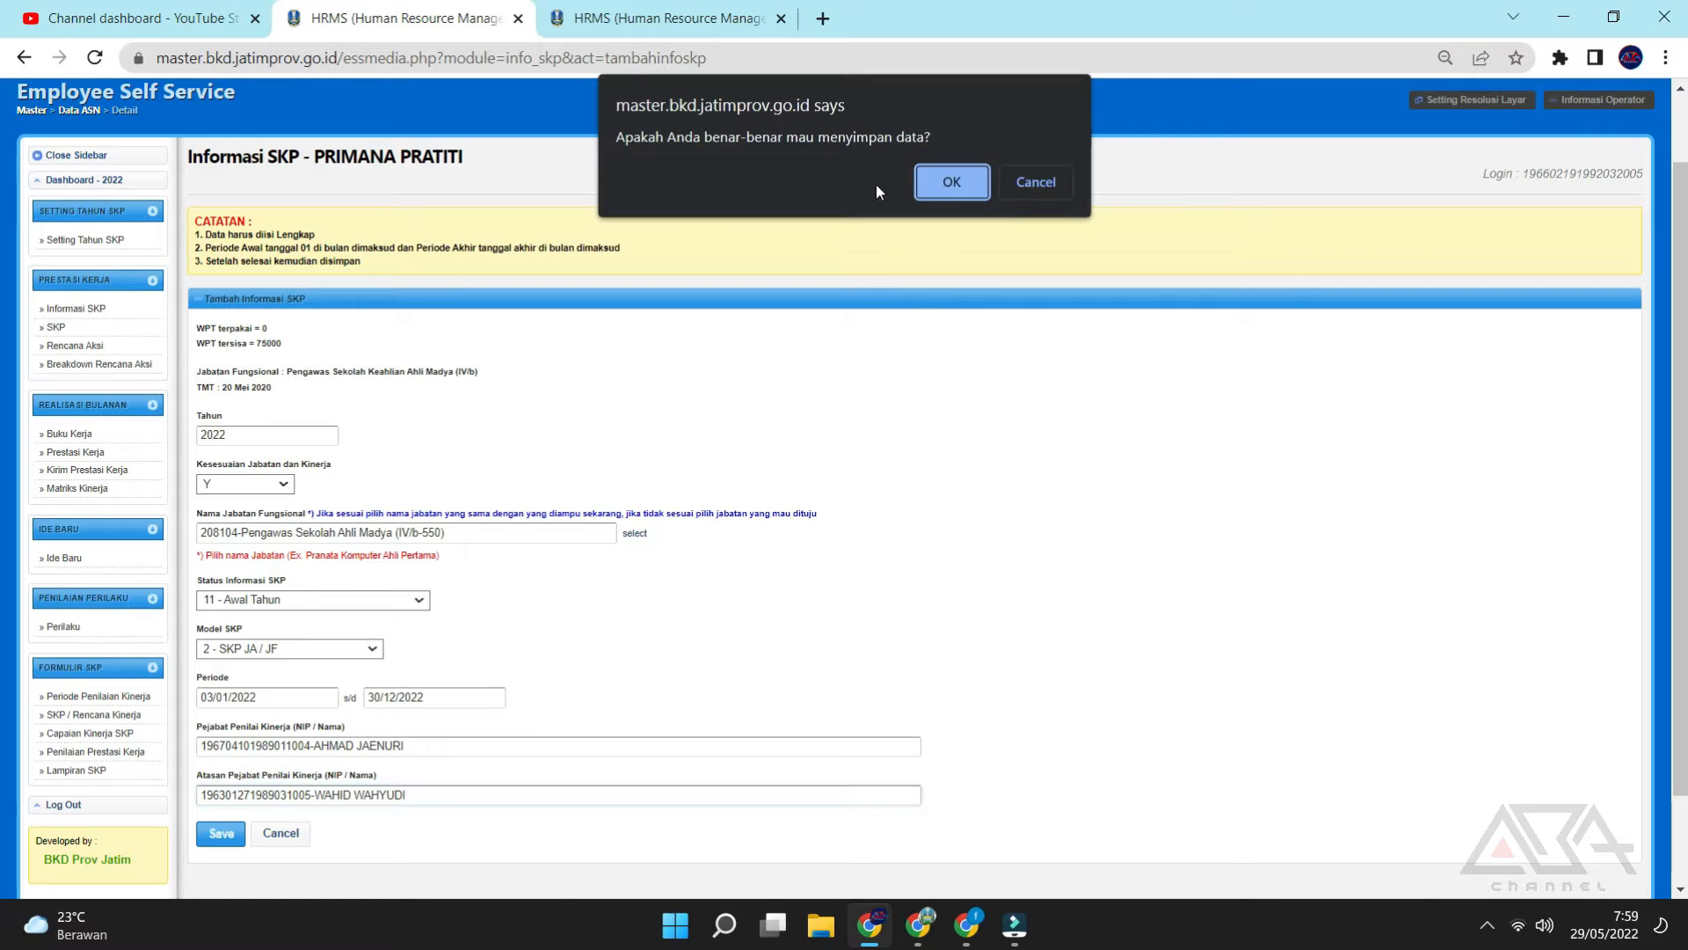
pyautogui.click(953, 184)
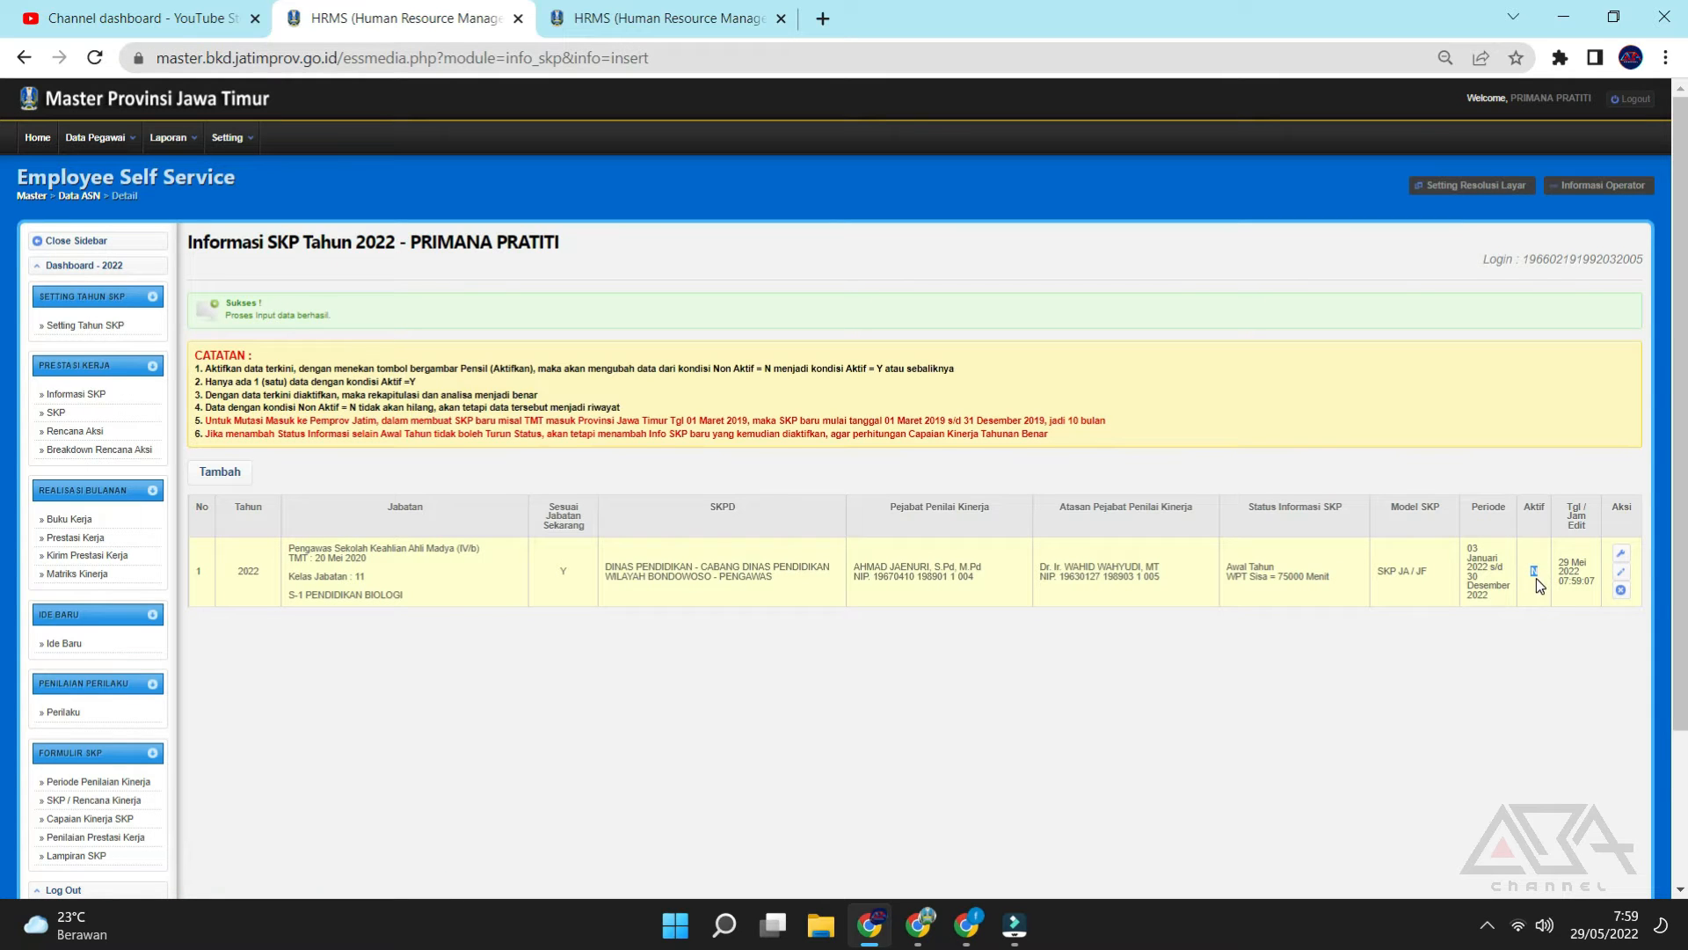
# Activate the 2022 Informasi SKP record and open the SKP work plan page.
pyautogui.click(1622, 579)
pyautogui.moveTo(343, 320); pyautogui.dragTo(214, 298)
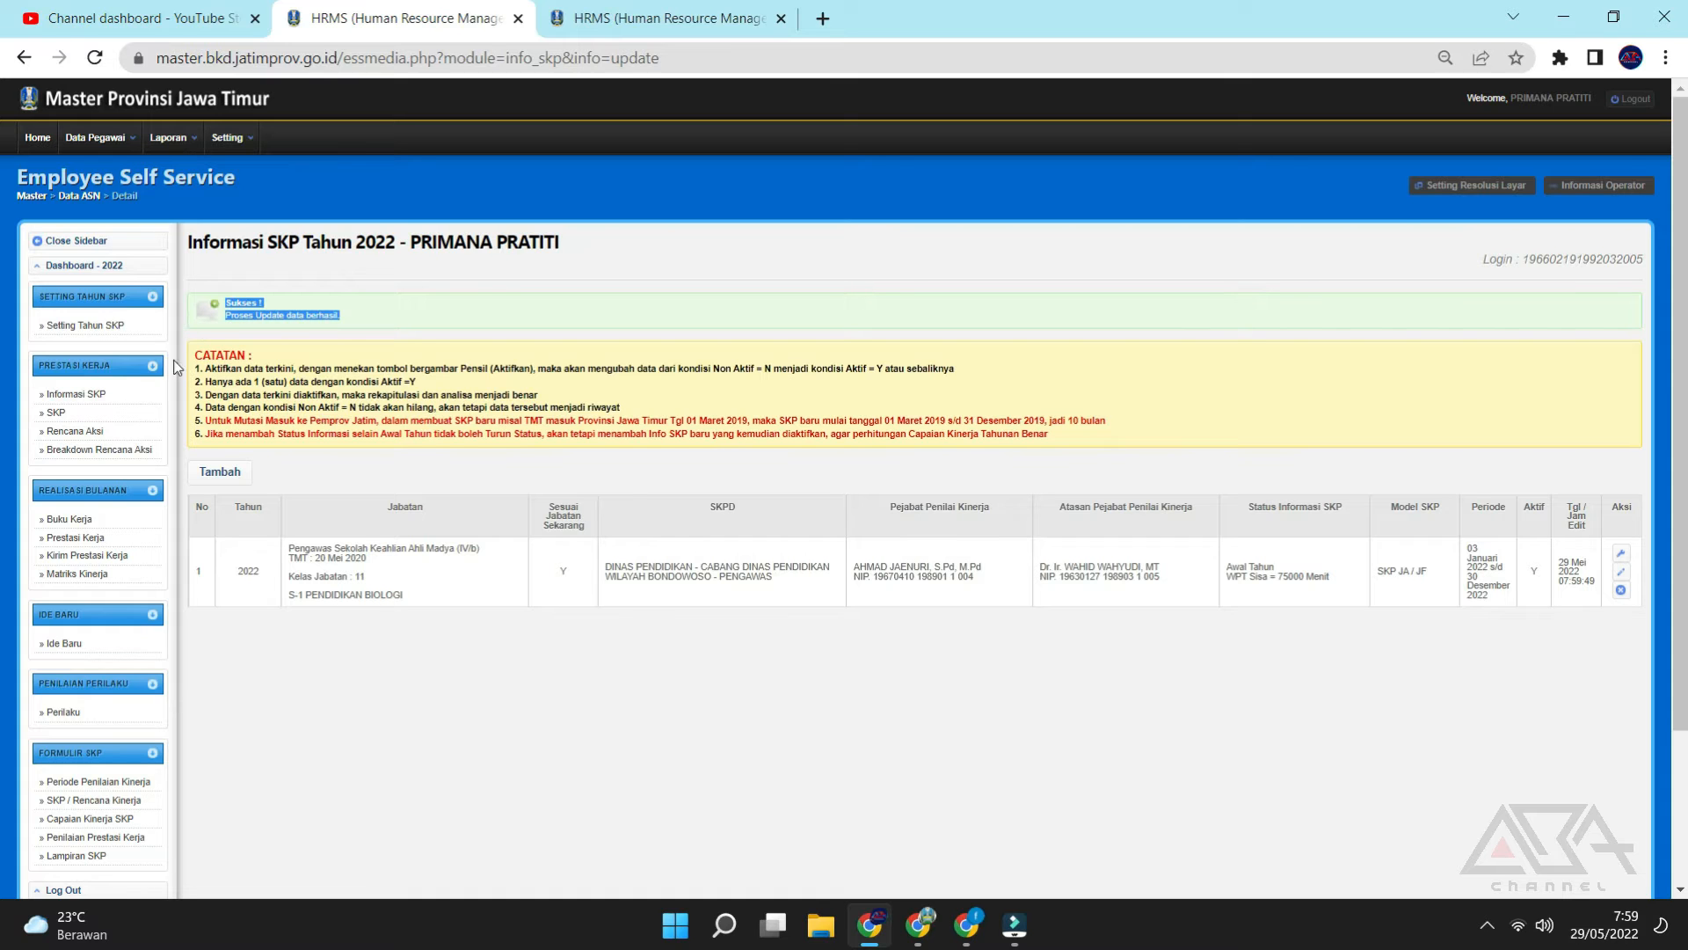
pyautogui.click(80, 418)
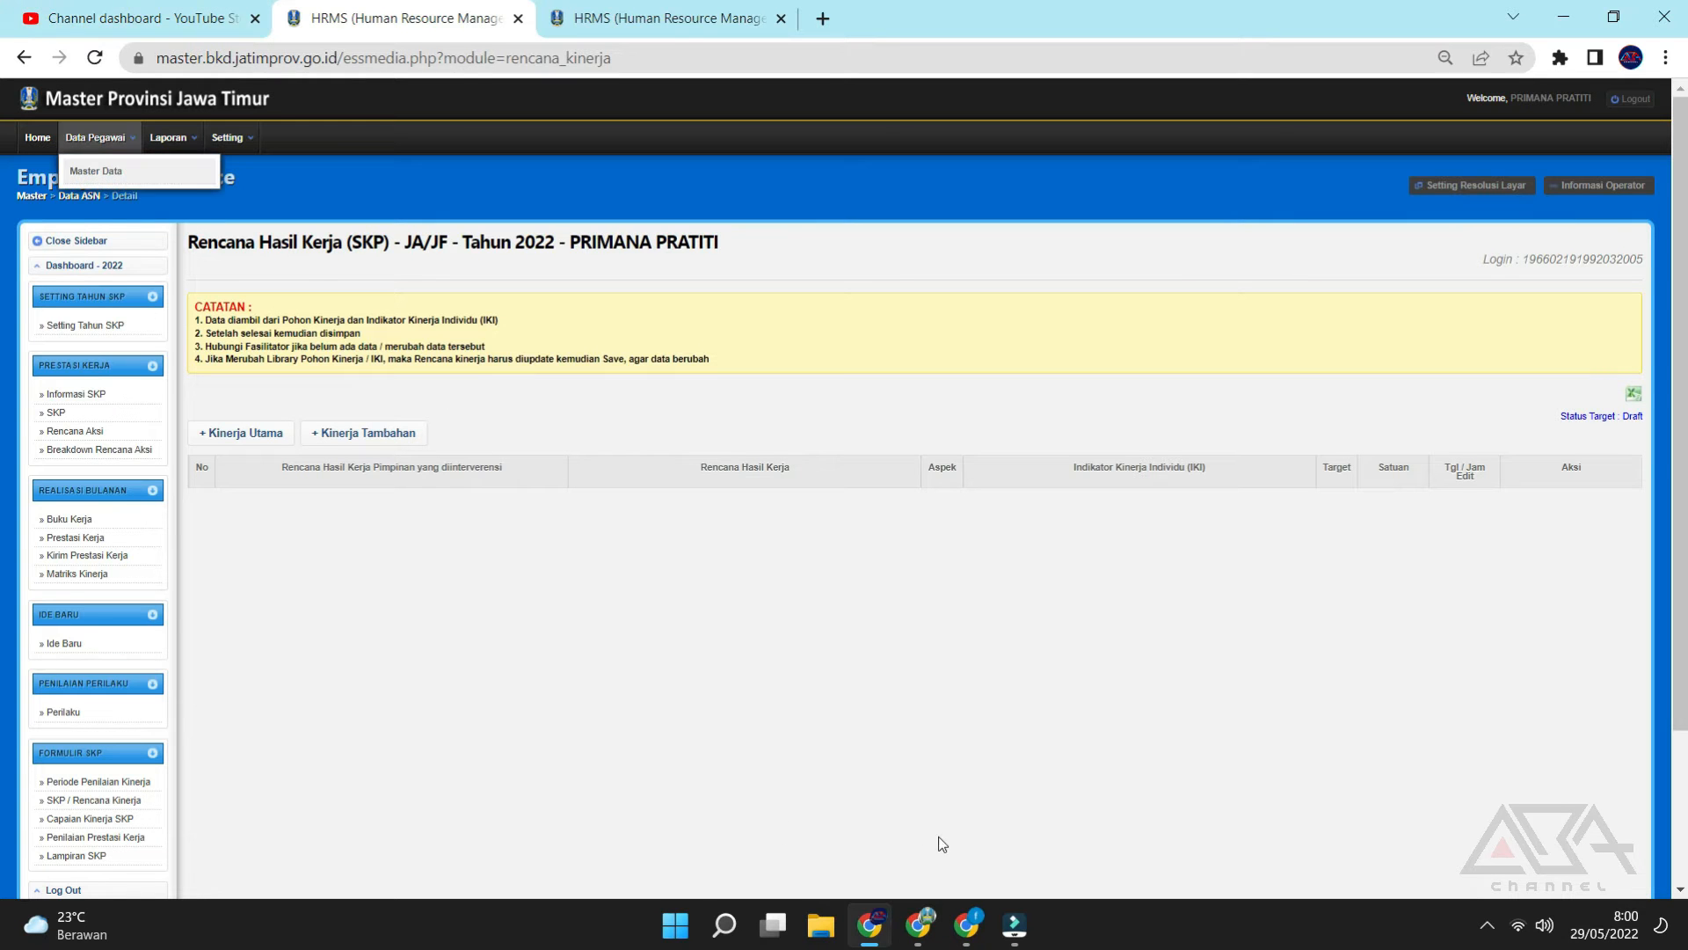
# Review the Sasaran Strategis, Indikator Kinerja and Target columns of PK Pengawas 2022.pdf in Google Drive, and return to the SKP page.
pyautogui.click(967, 919)
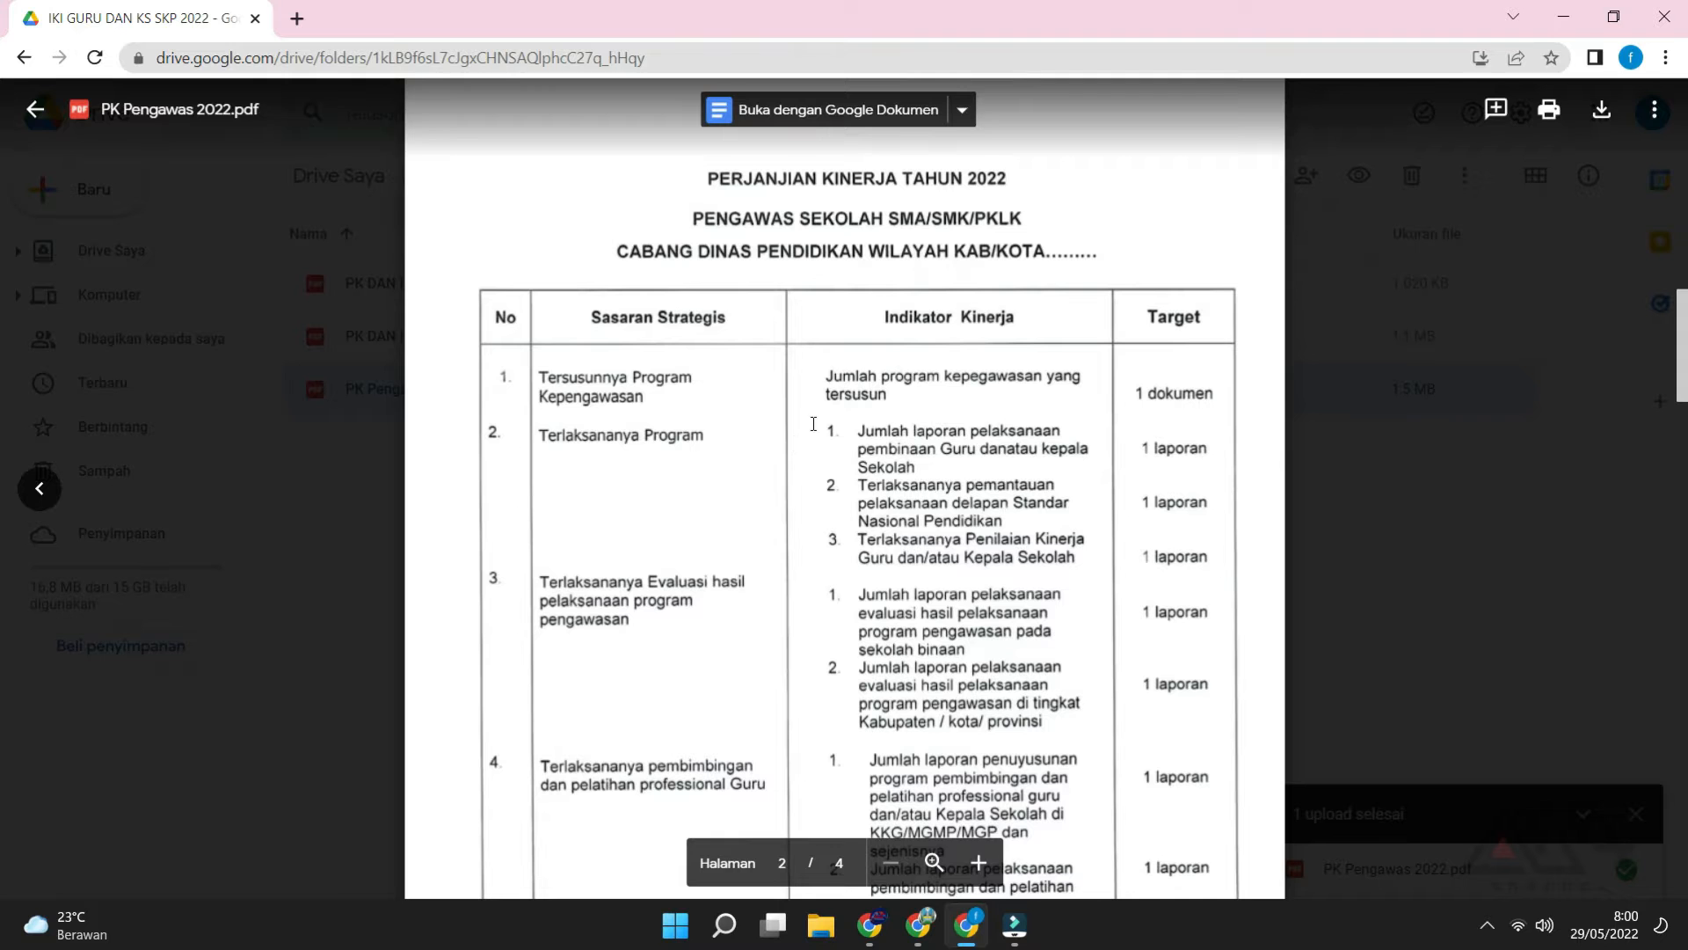
pyautogui.scroll(-15, 1044, 431)
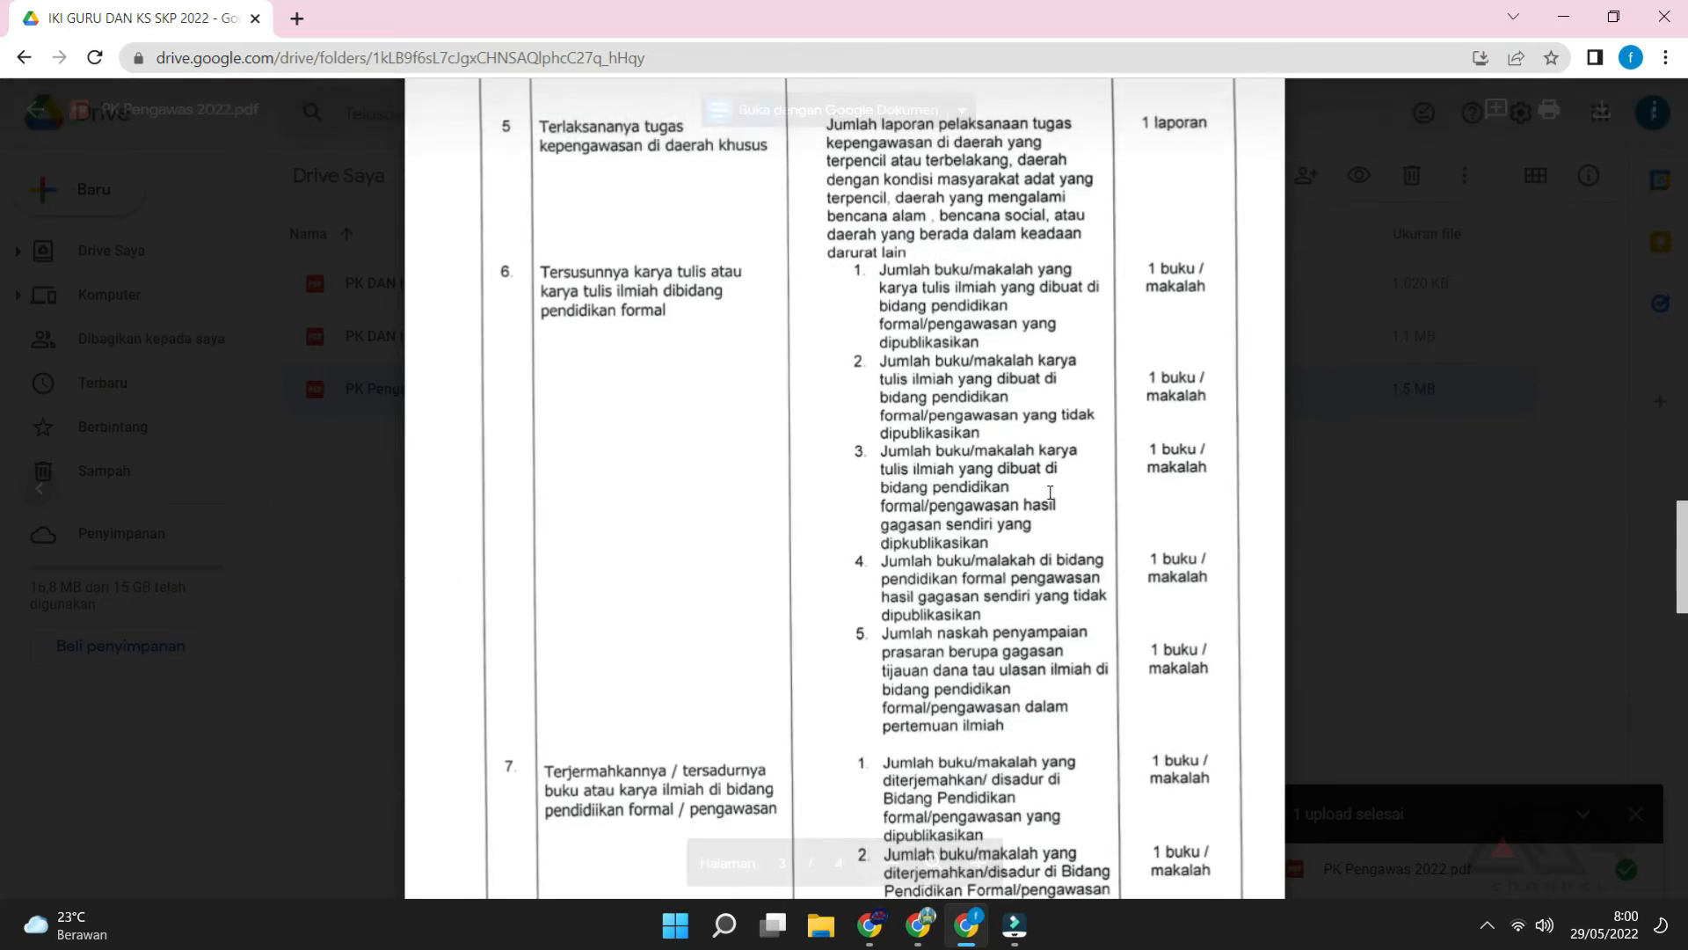
pyautogui.scroll(15, 1050, 493)
pyautogui.scroll(1, 1046, 489)
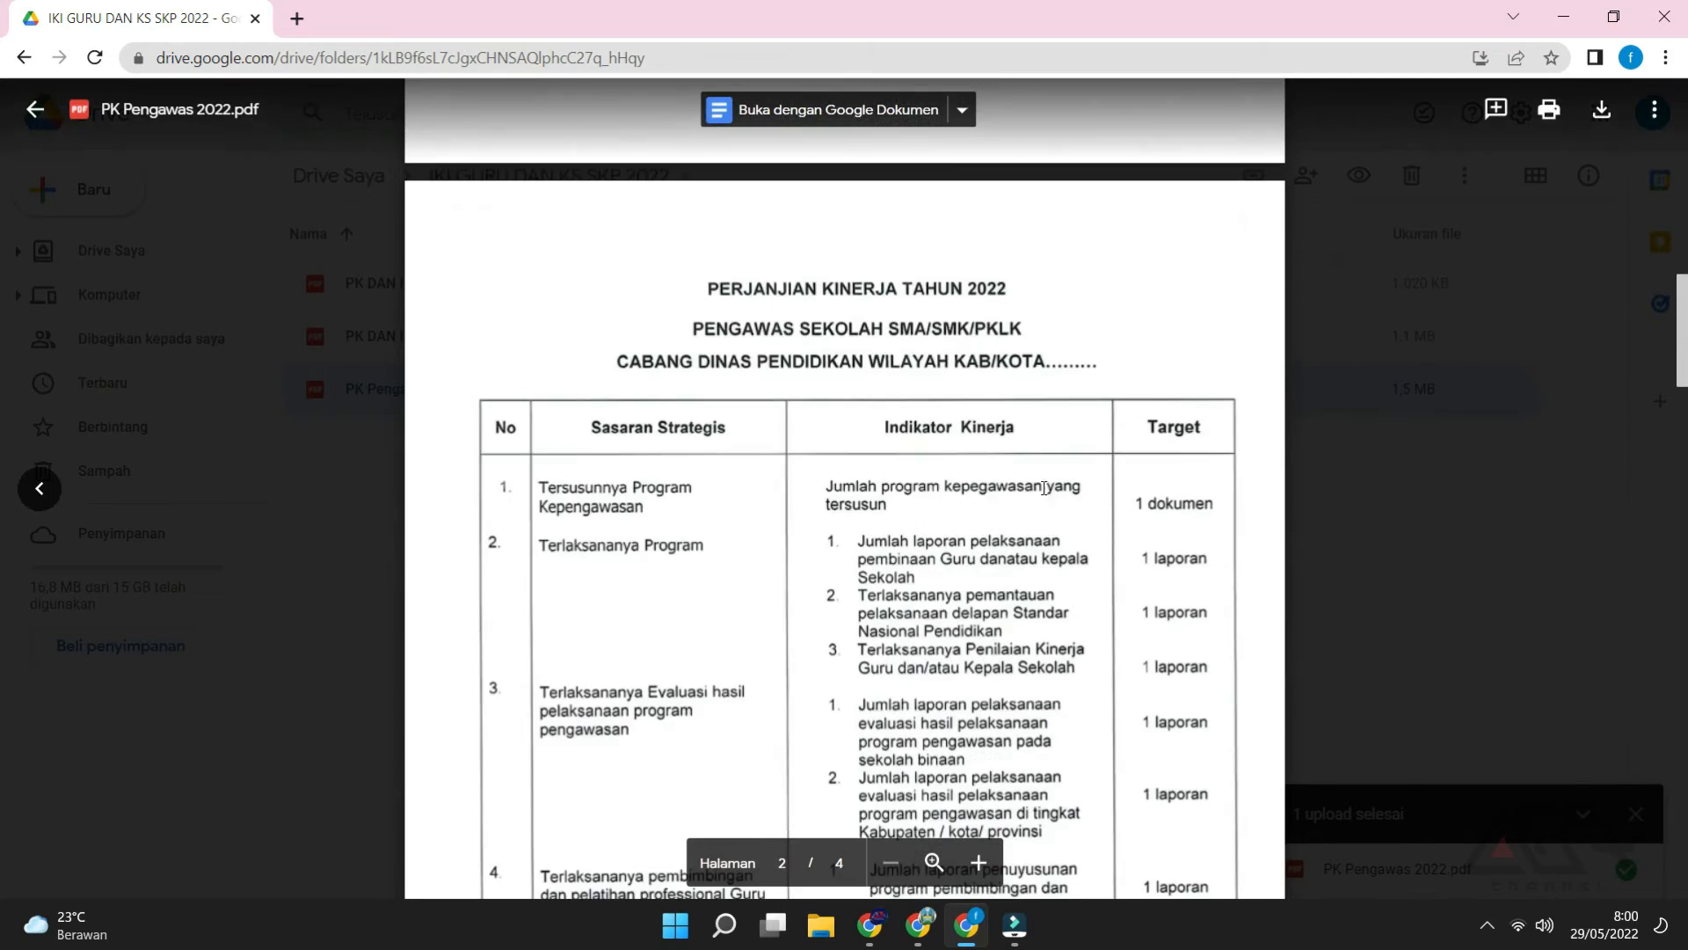
pyautogui.click(870, 925)
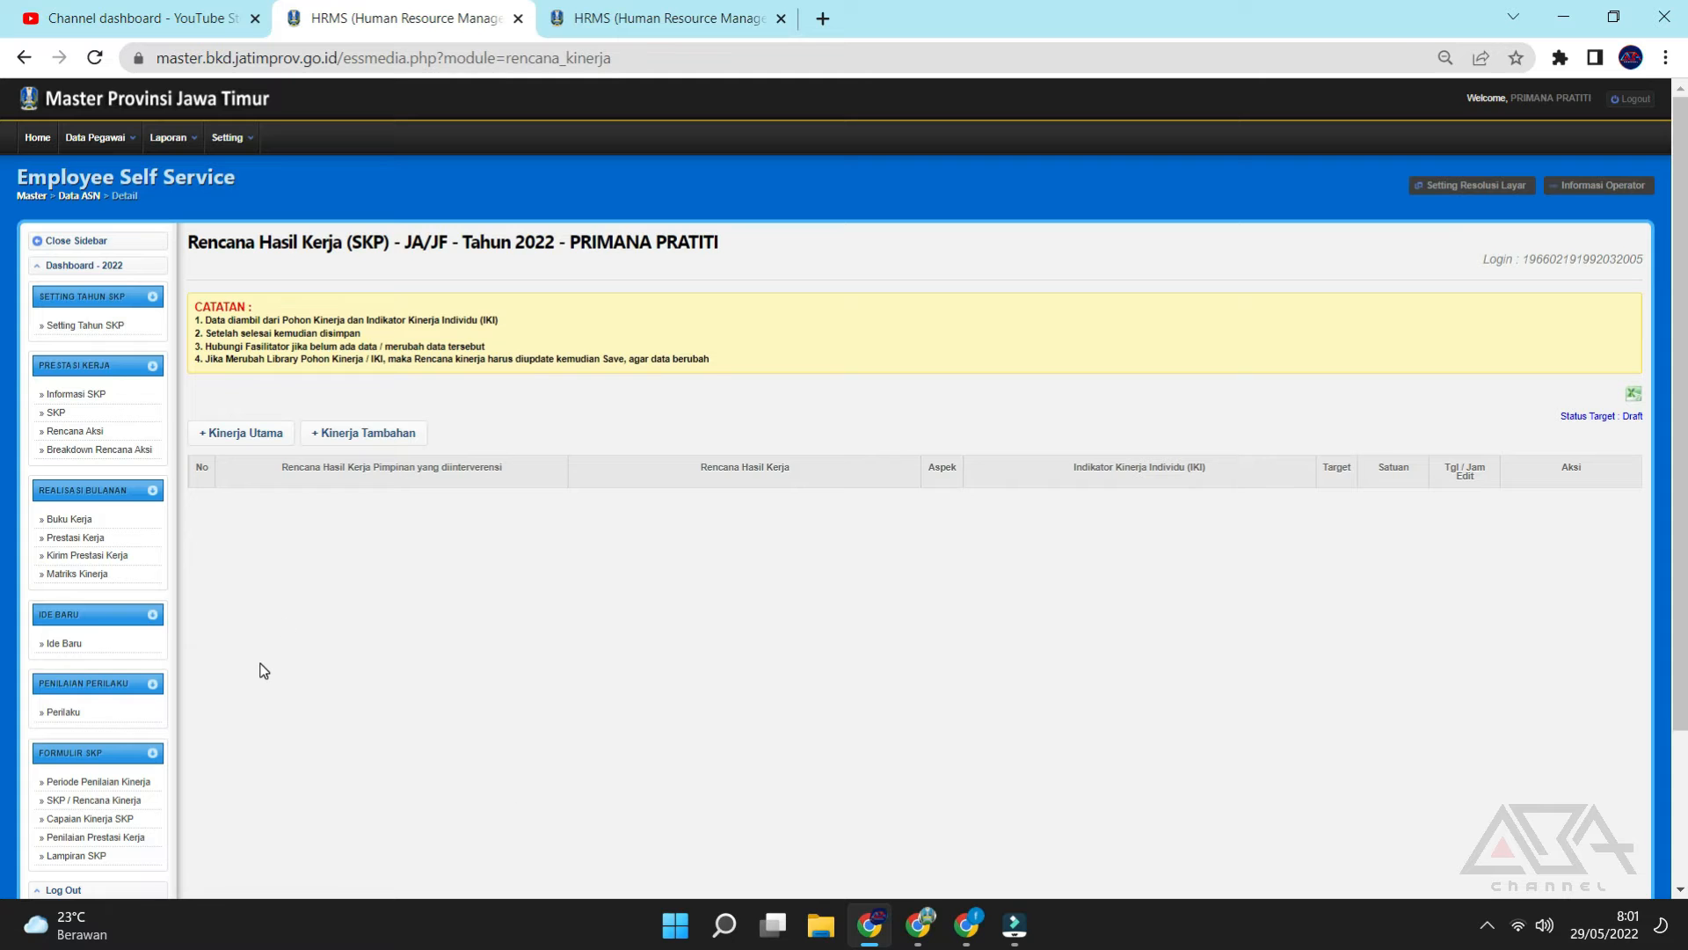
pyautogui.click(961, 939)
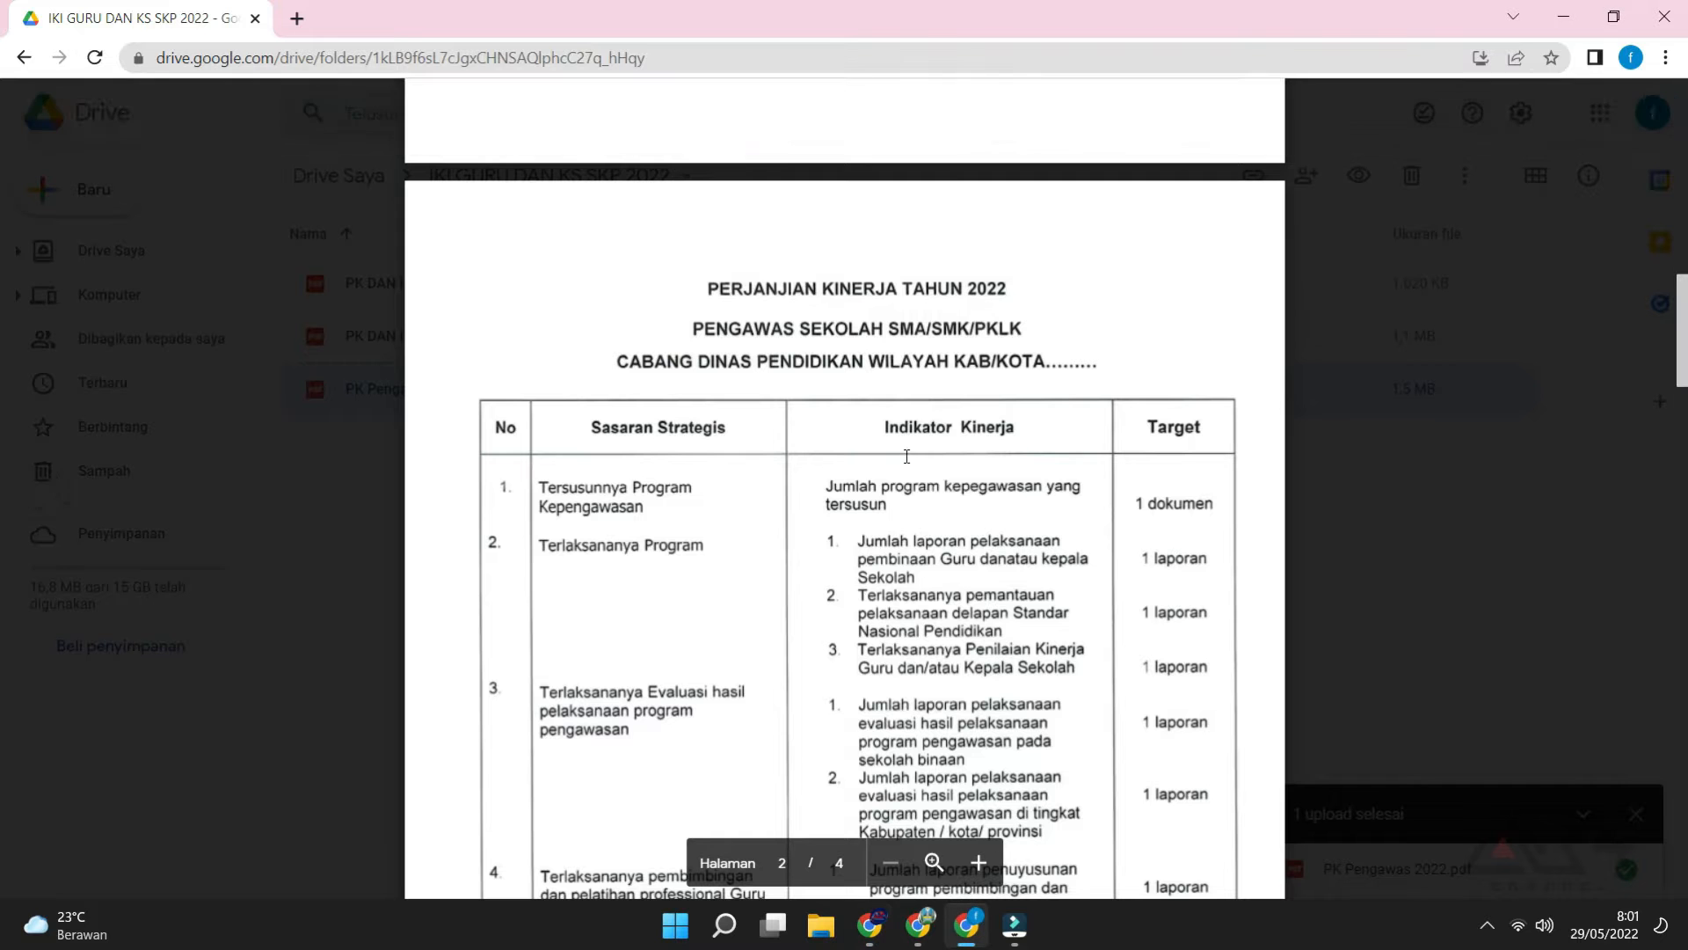
pyautogui.click(888, 934)
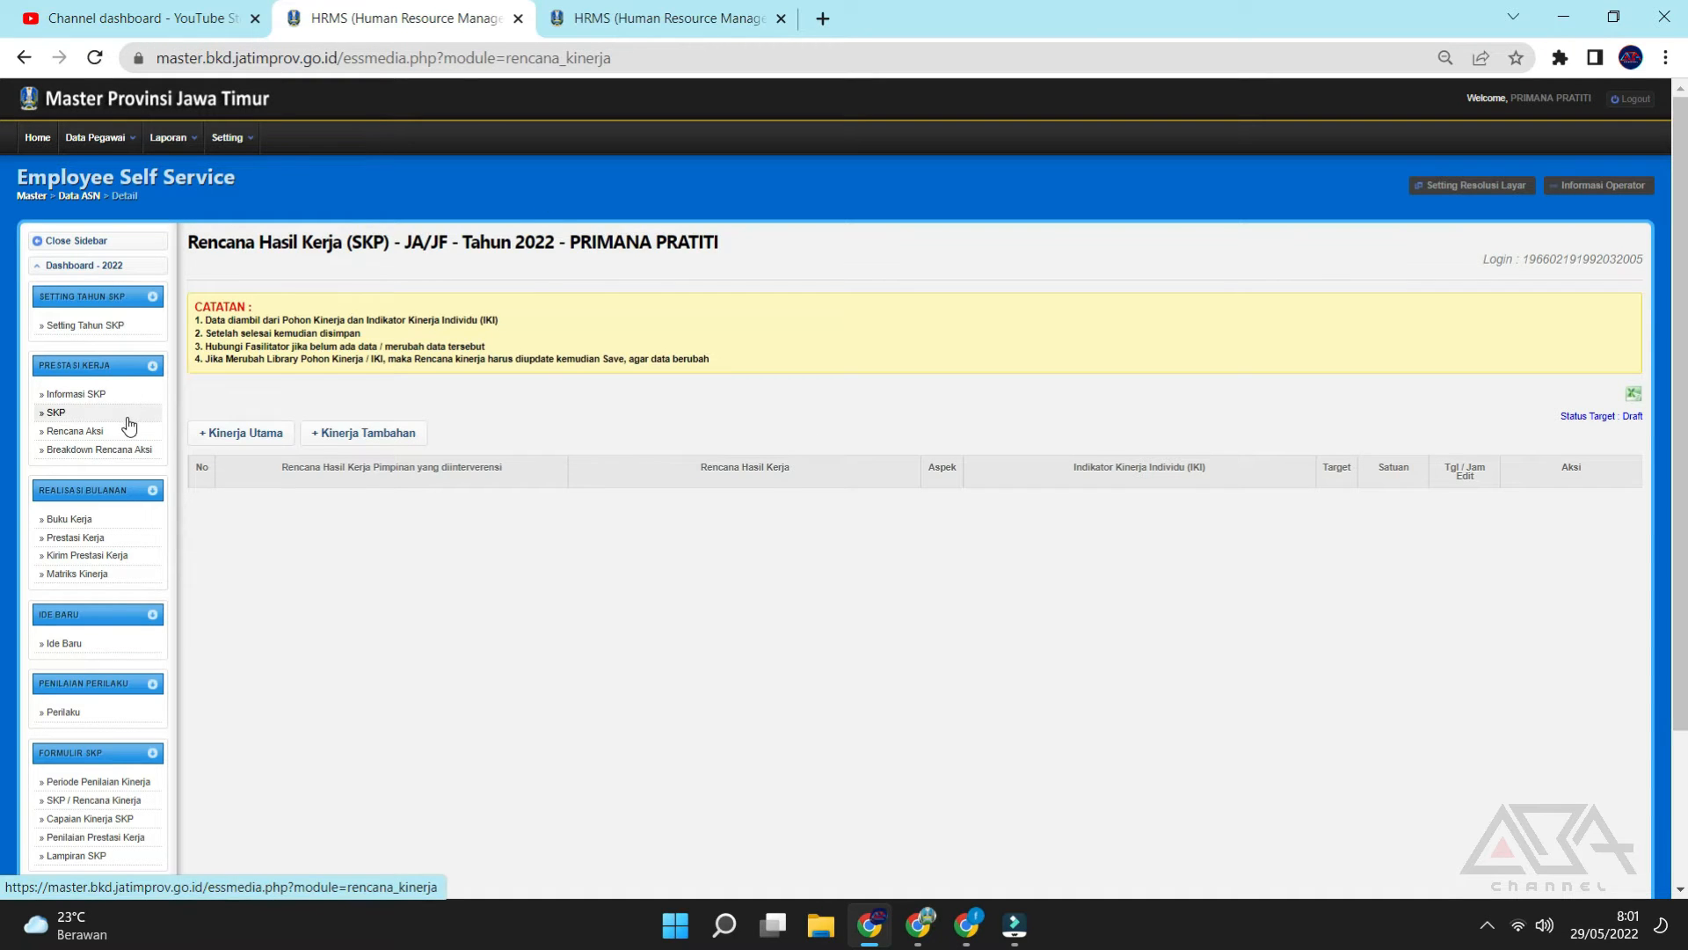
# Start a new Kinerja Utama entry and search the Rencana Kinerja list for "pengawasan".
pyautogui.click(234, 446)
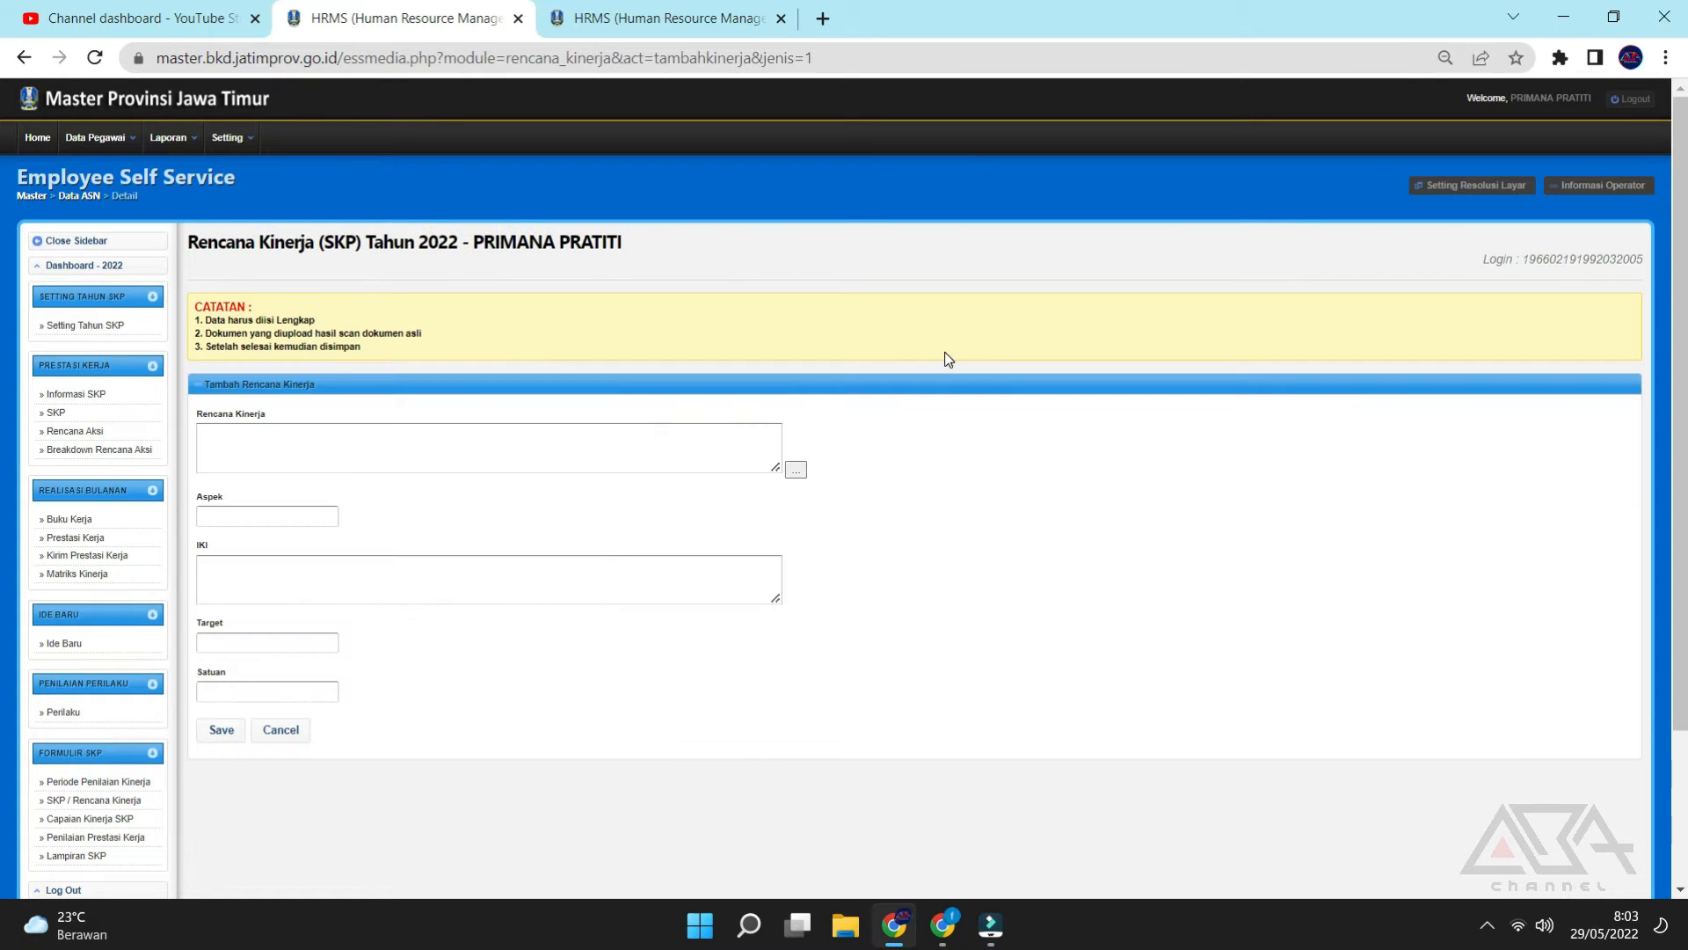
pyautogui.click(795, 470)
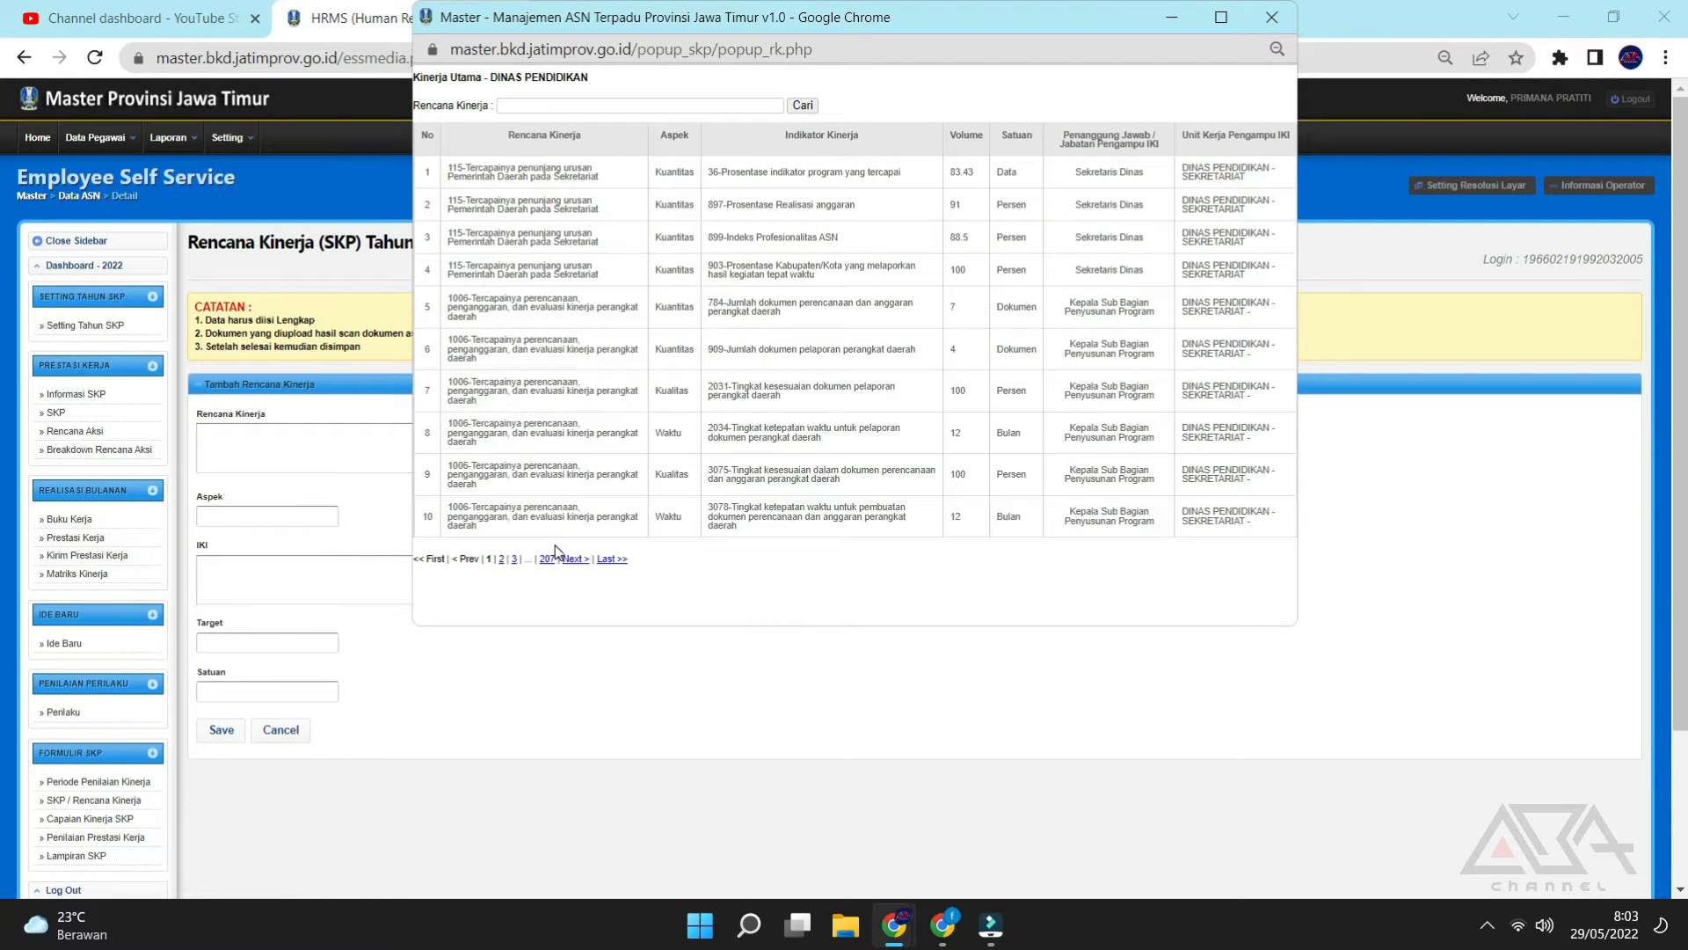
pyautogui.click(940, 928)
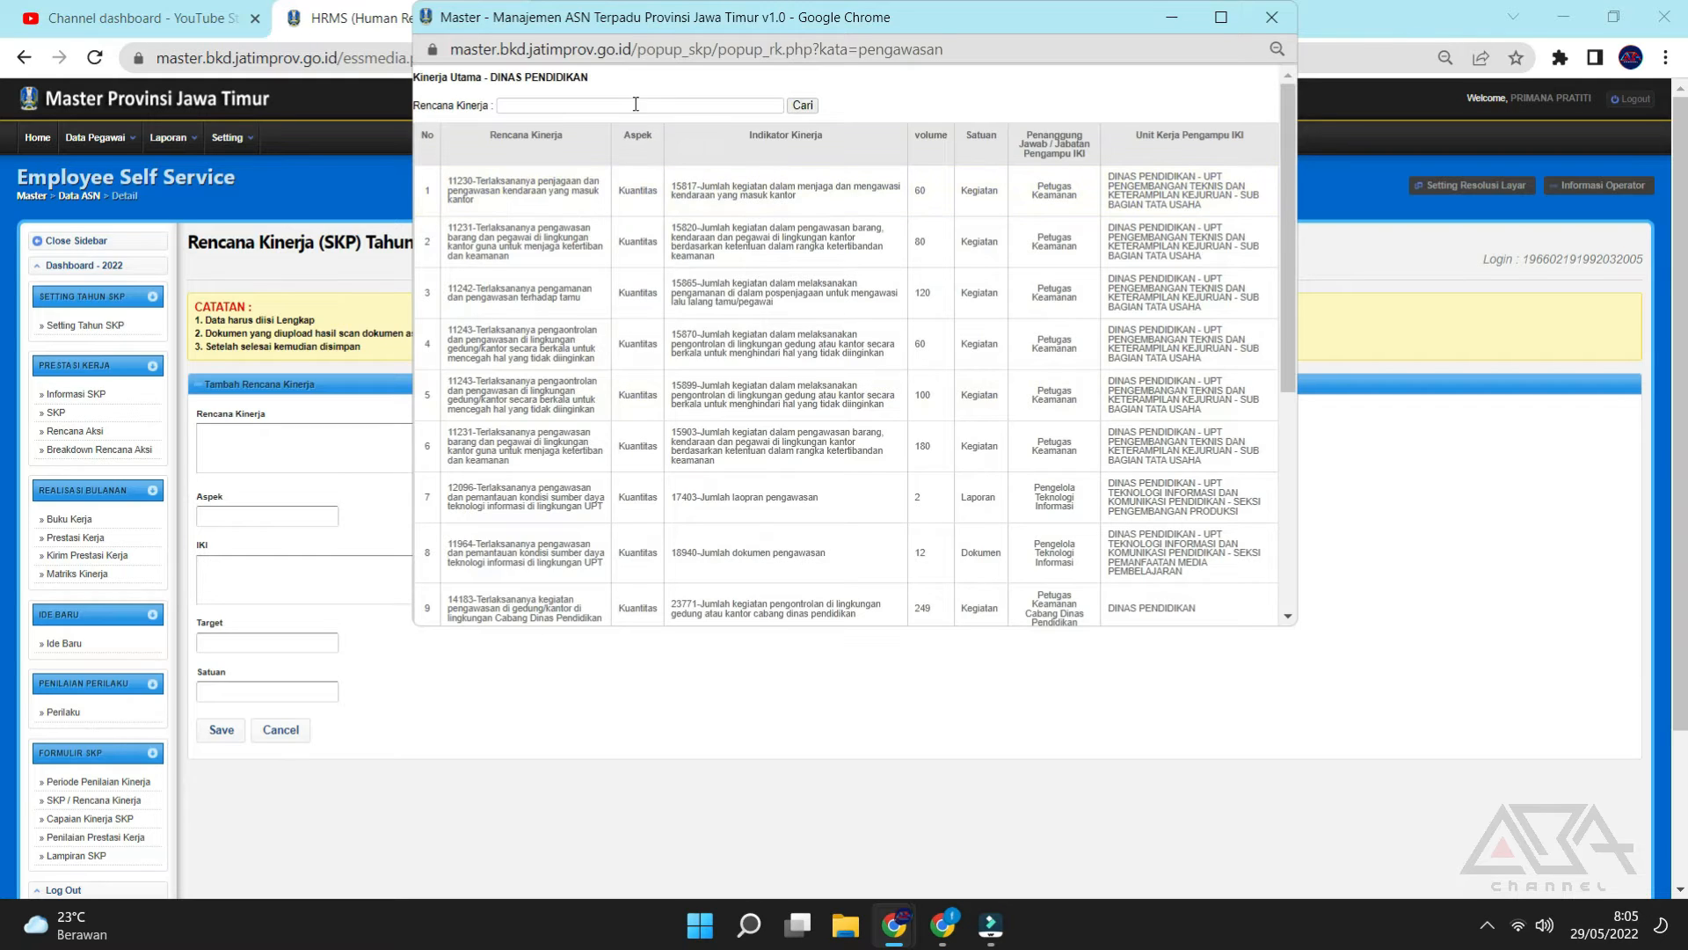
pyautogui.click(636, 104)
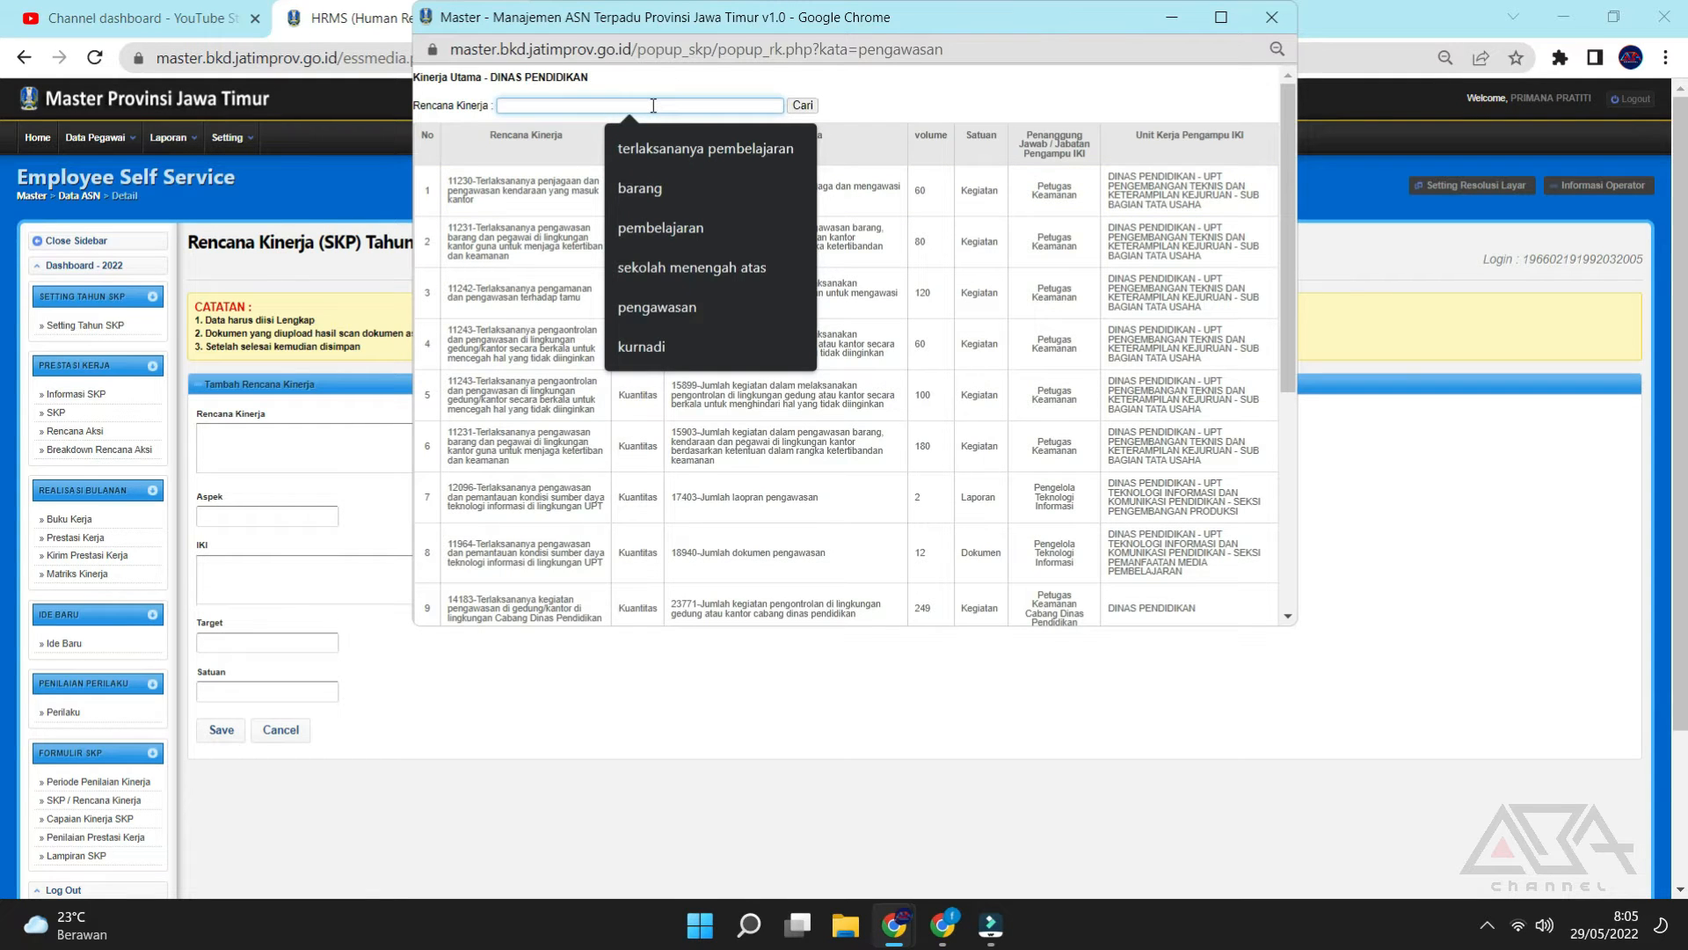
pyautogui.write('peng')
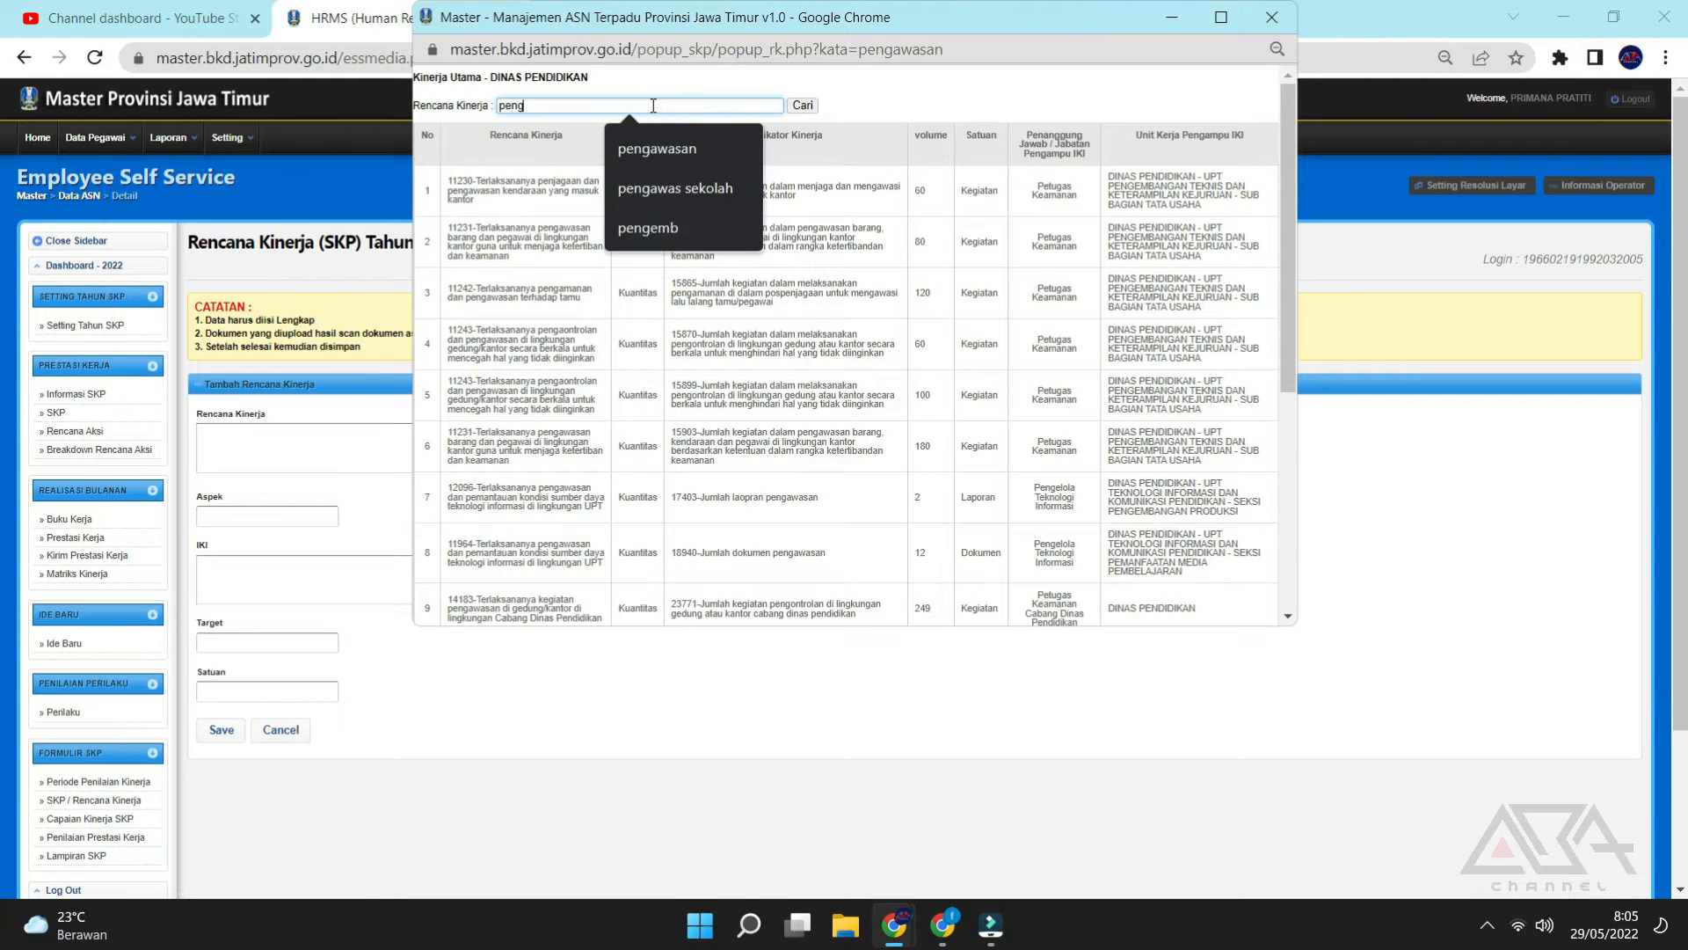
pyautogui.write('awaw')
pyautogui.press('BackSpace')
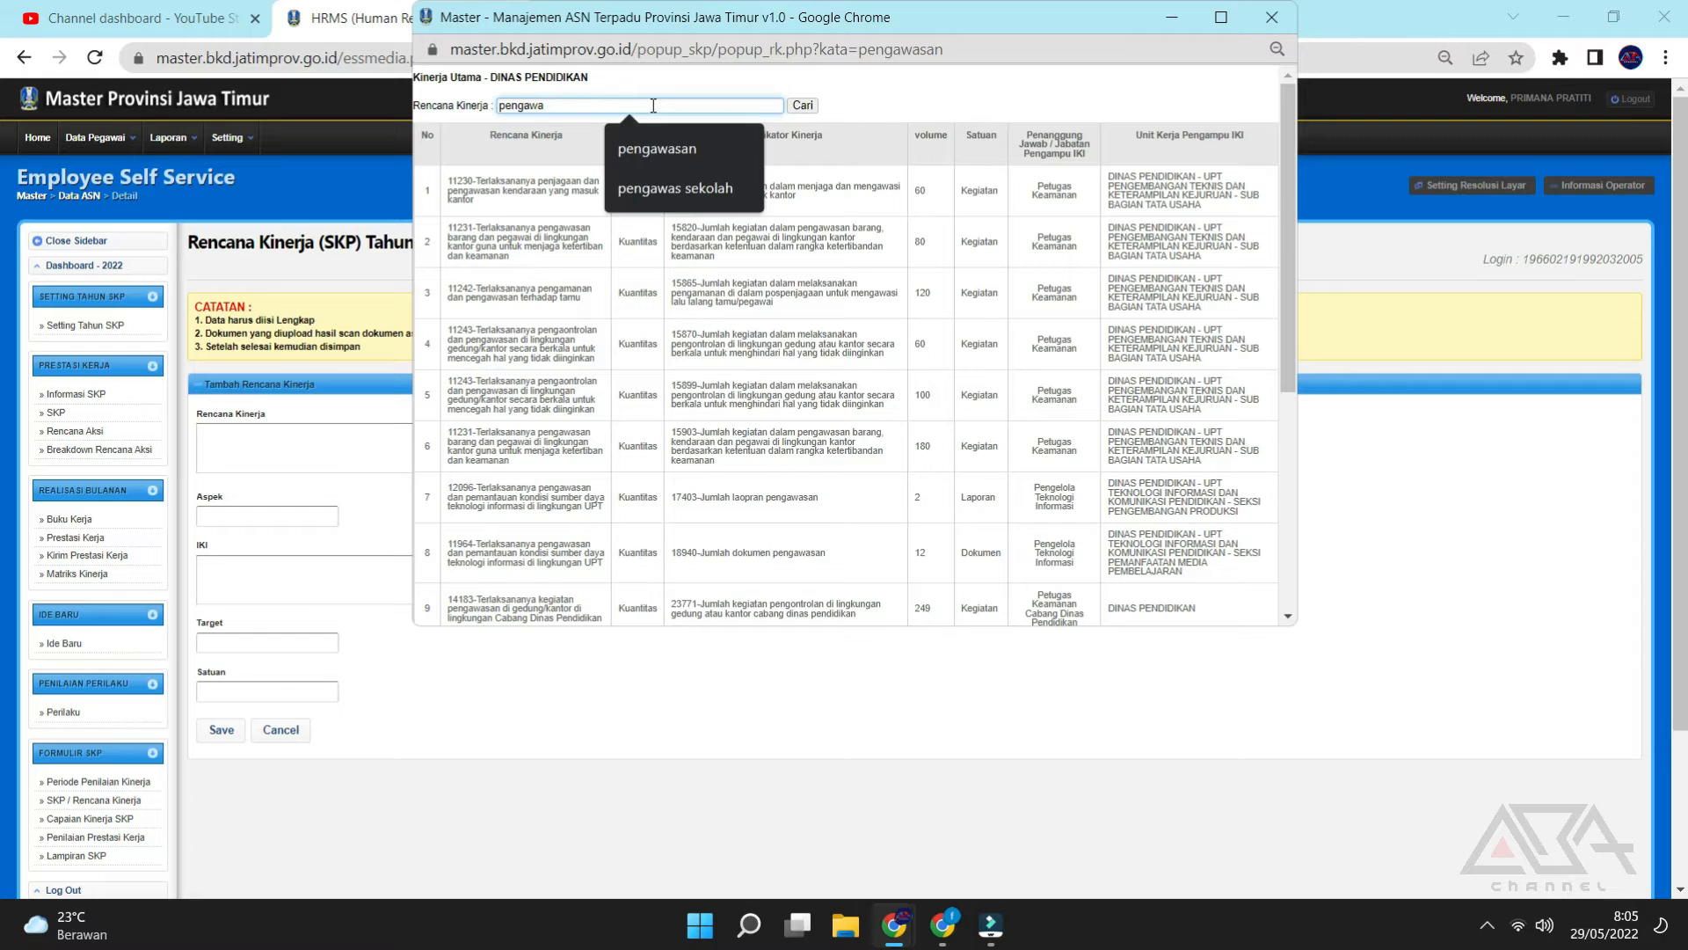
pyautogui.click(641, 151)
pyautogui.click(816, 104)
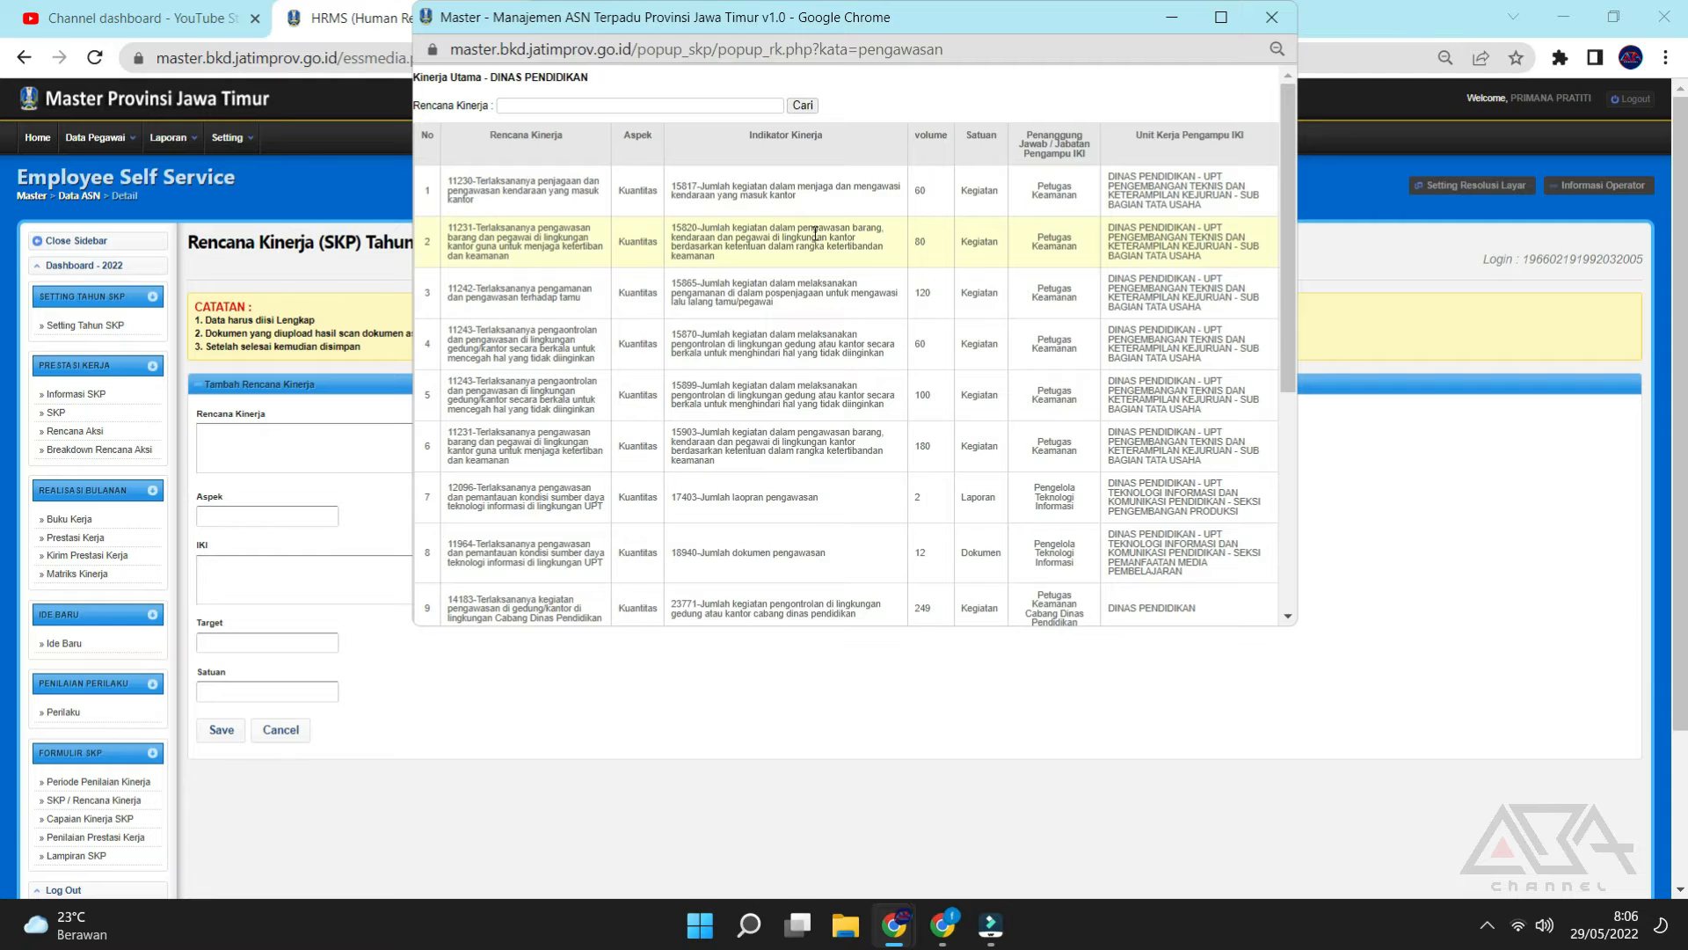
# Place PK Pengawas 2022.pdf side by side with the Rencana Kinerja search list to compare the Pengawas Sekolah items.
pyautogui.scroll(-5, 846, 170)
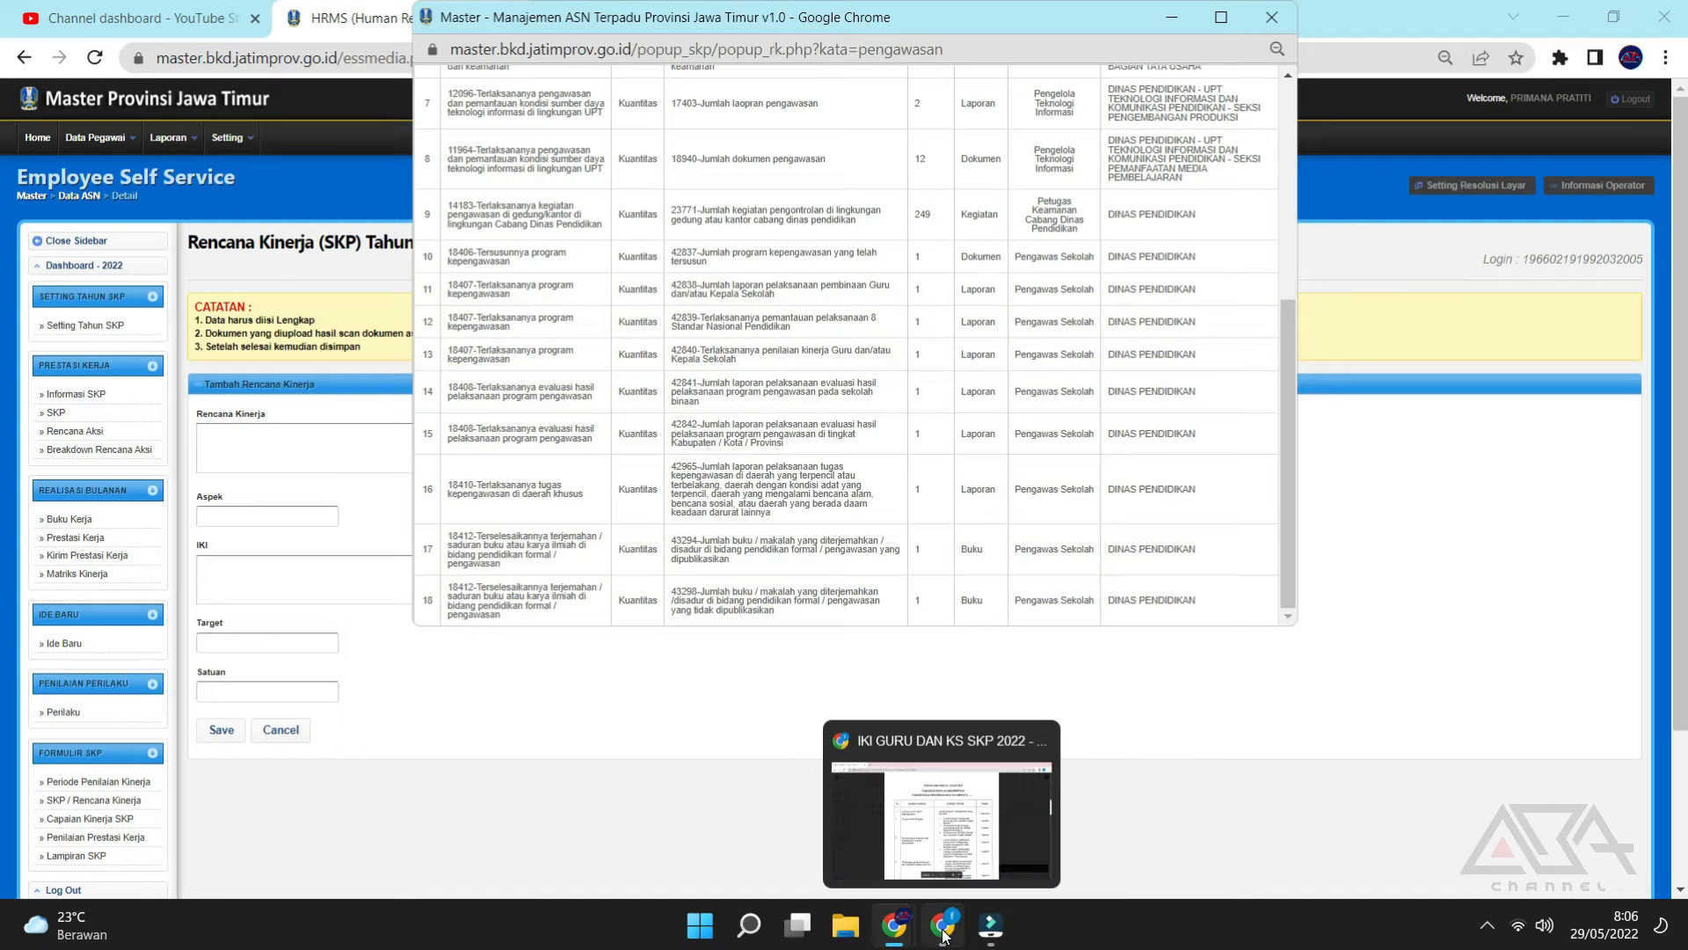
pyautogui.click(941, 836)
pyautogui.moveTo(1223, 29); pyautogui.dragTo(1685, 115)
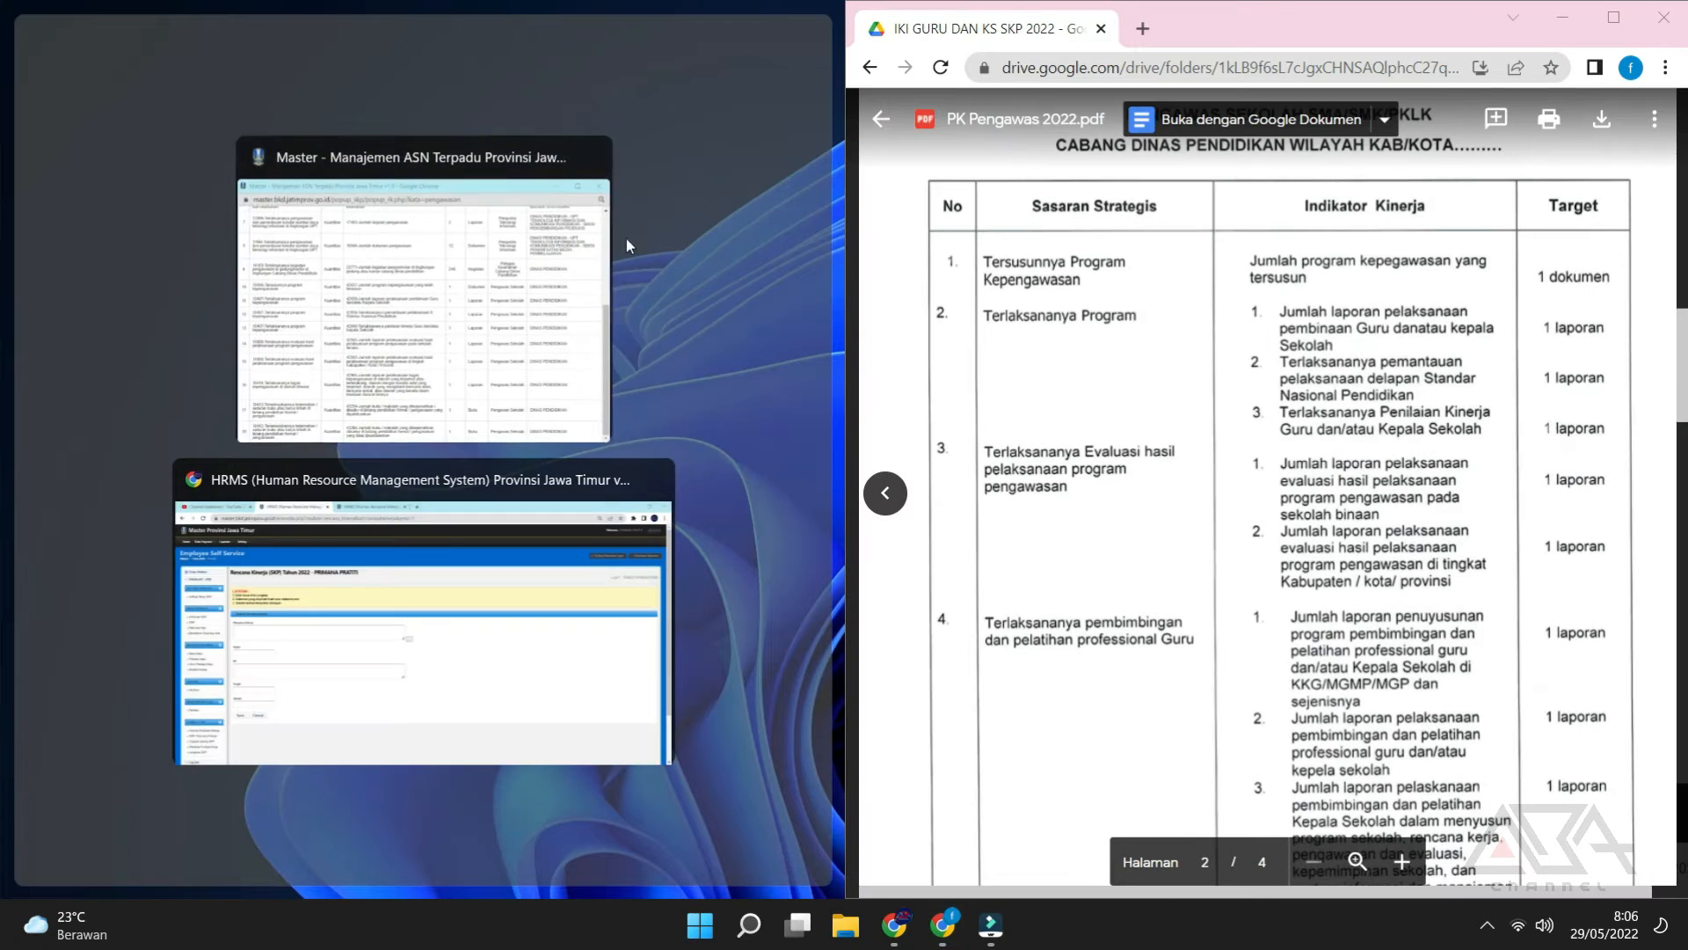
pyautogui.click(445, 316)
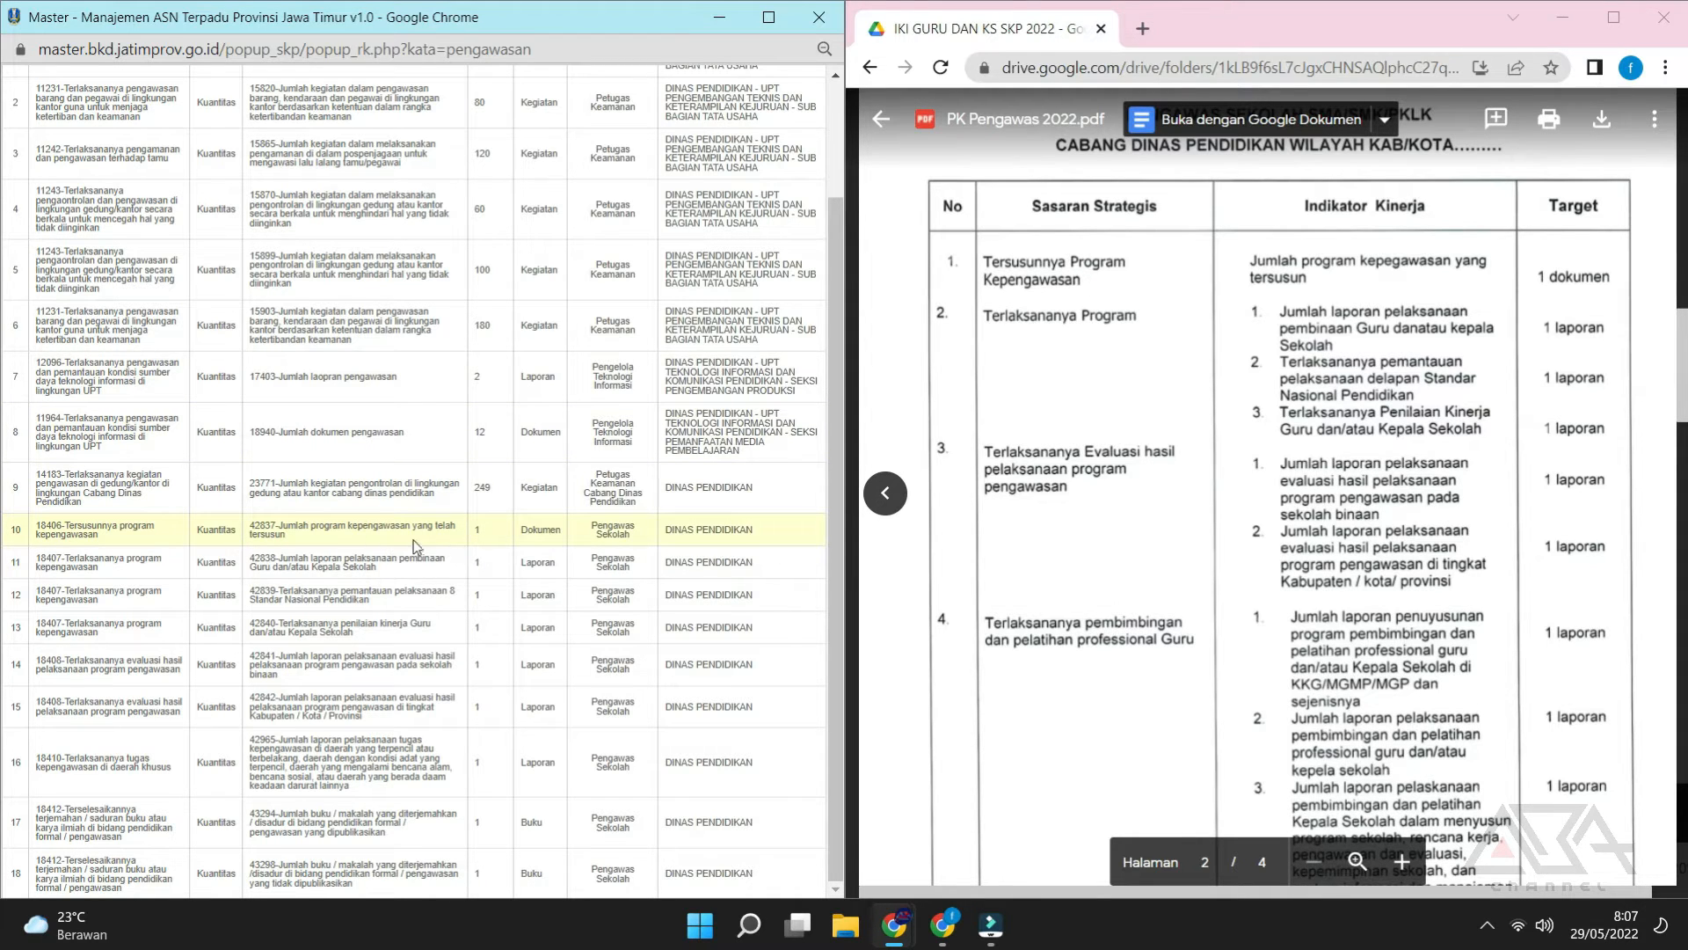
# Choose 18406-Tersusunnya program kepengawasan with indicator 42837, check its Target and Satuan, and save the Kinerja Utama entry.
pyautogui.click(454, 547)
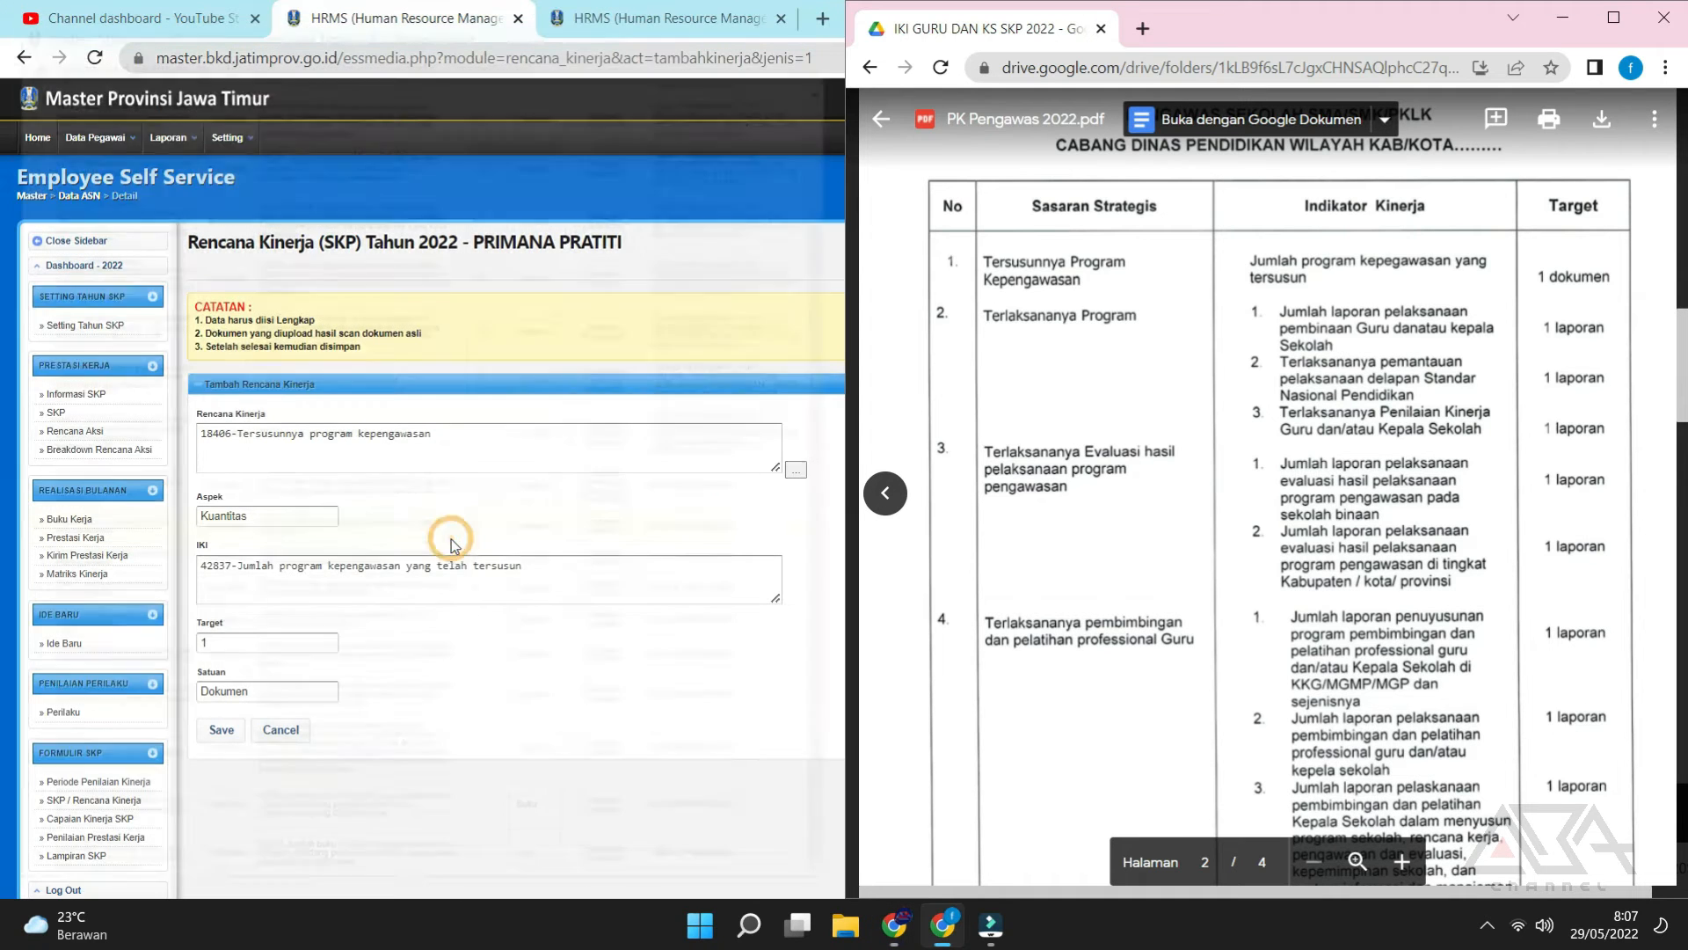
pyautogui.click(248, 642)
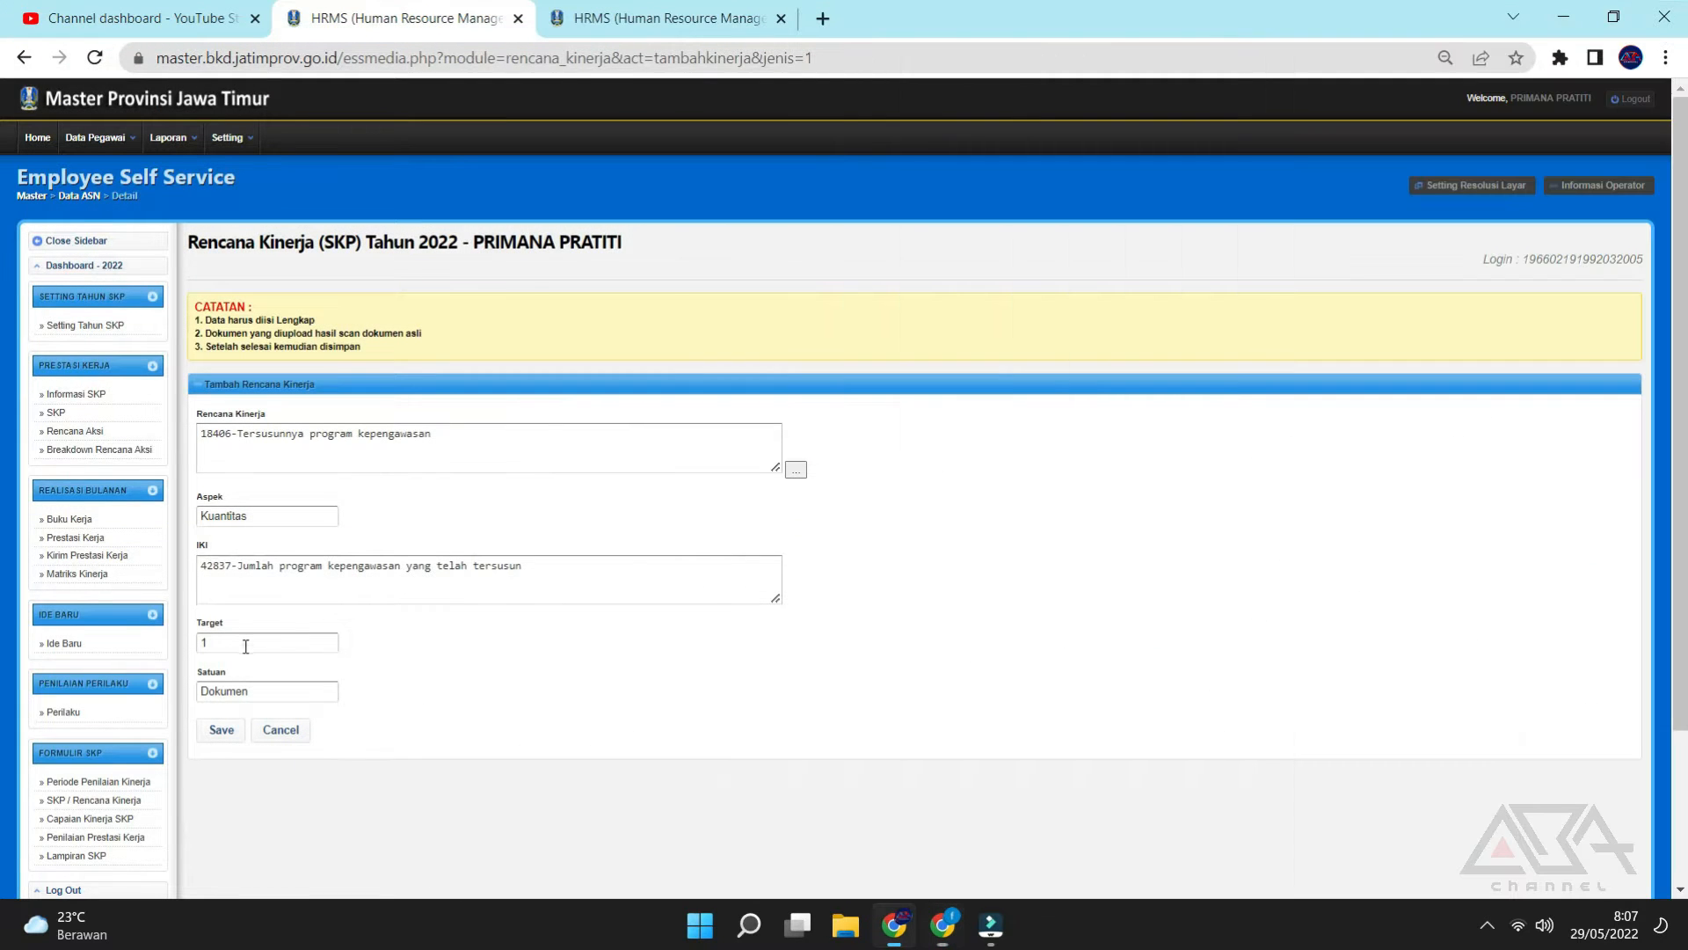
pyautogui.click(249, 690)
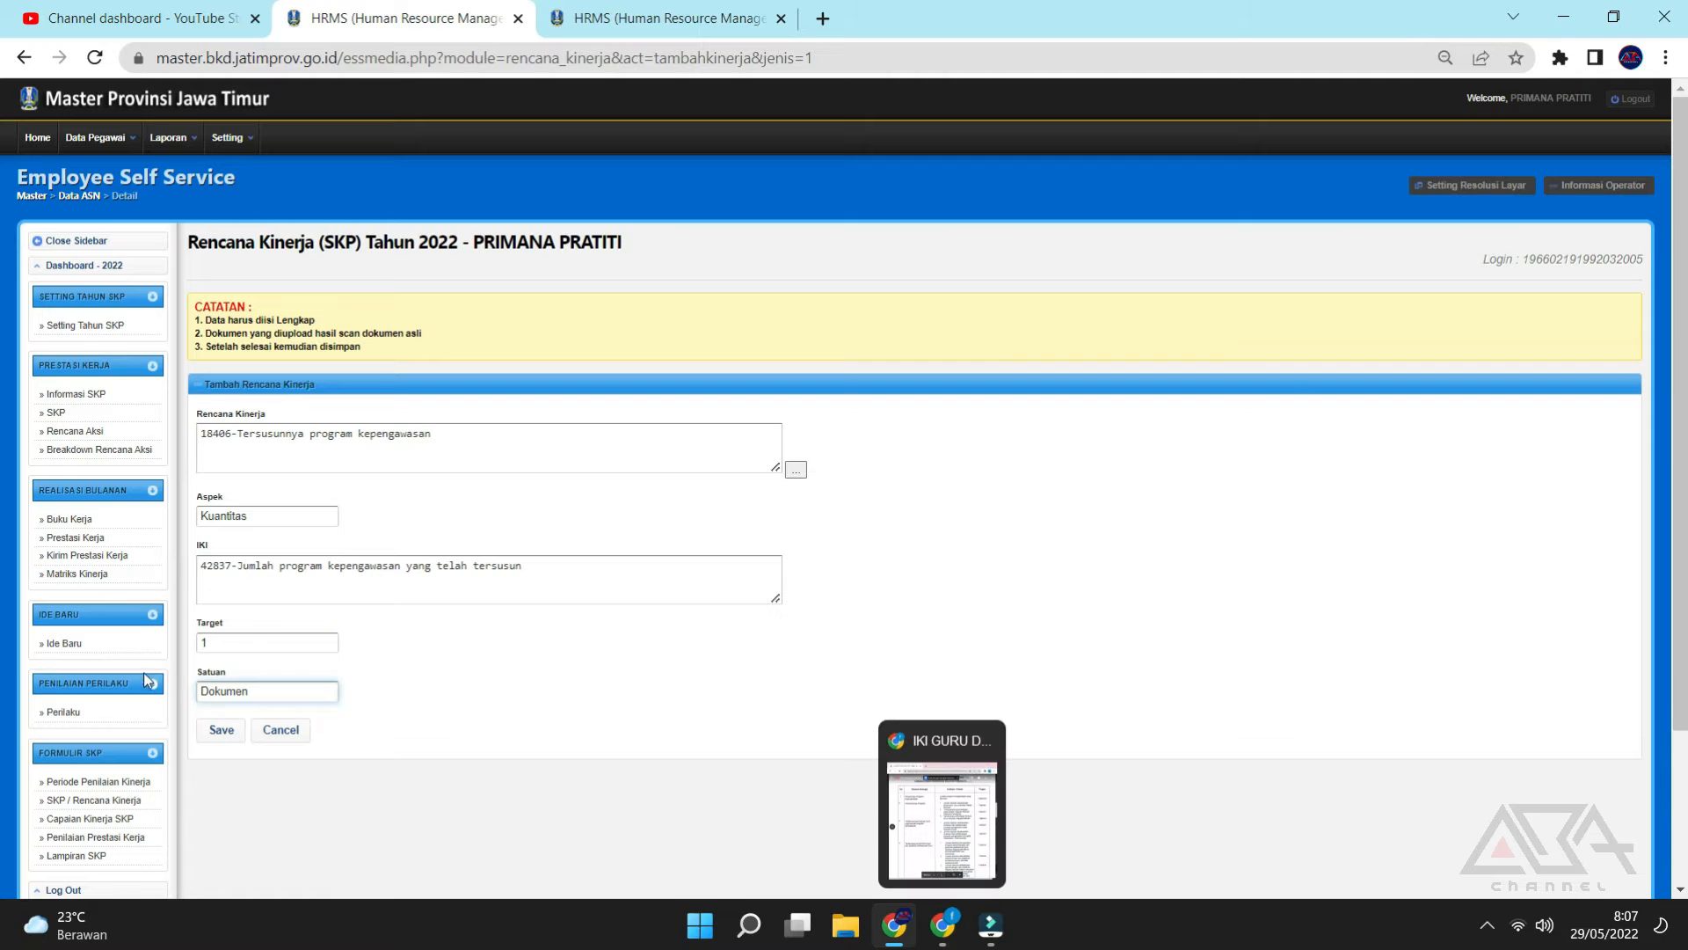
pyautogui.click(211, 728)
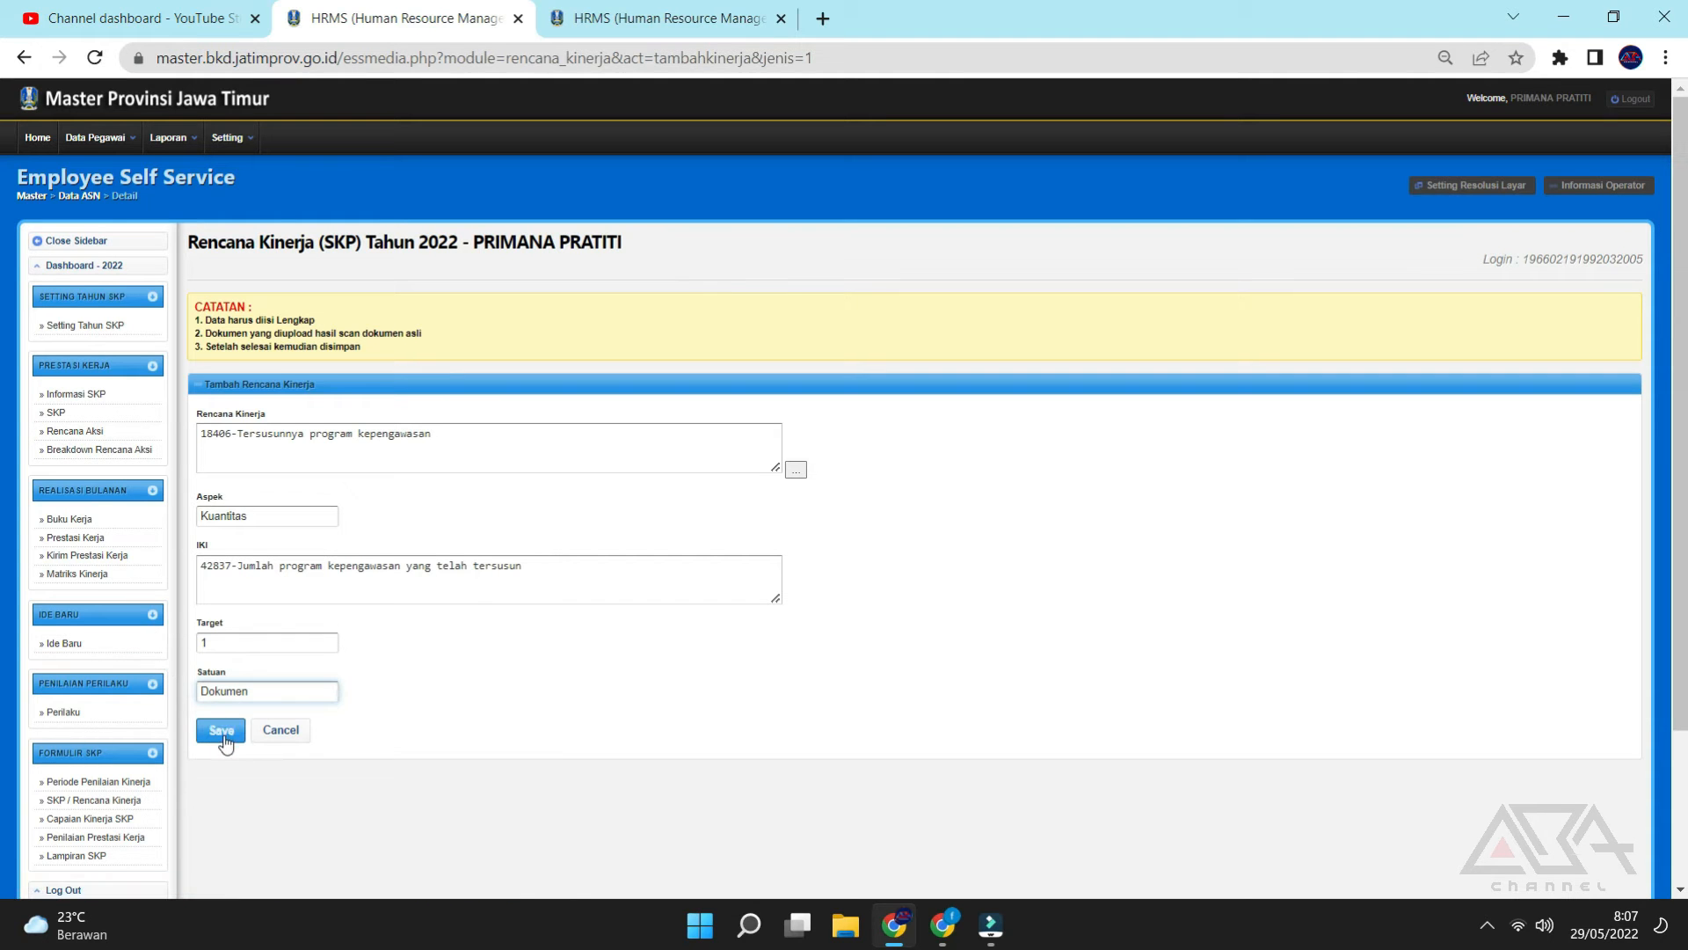
pyautogui.click(223, 732)
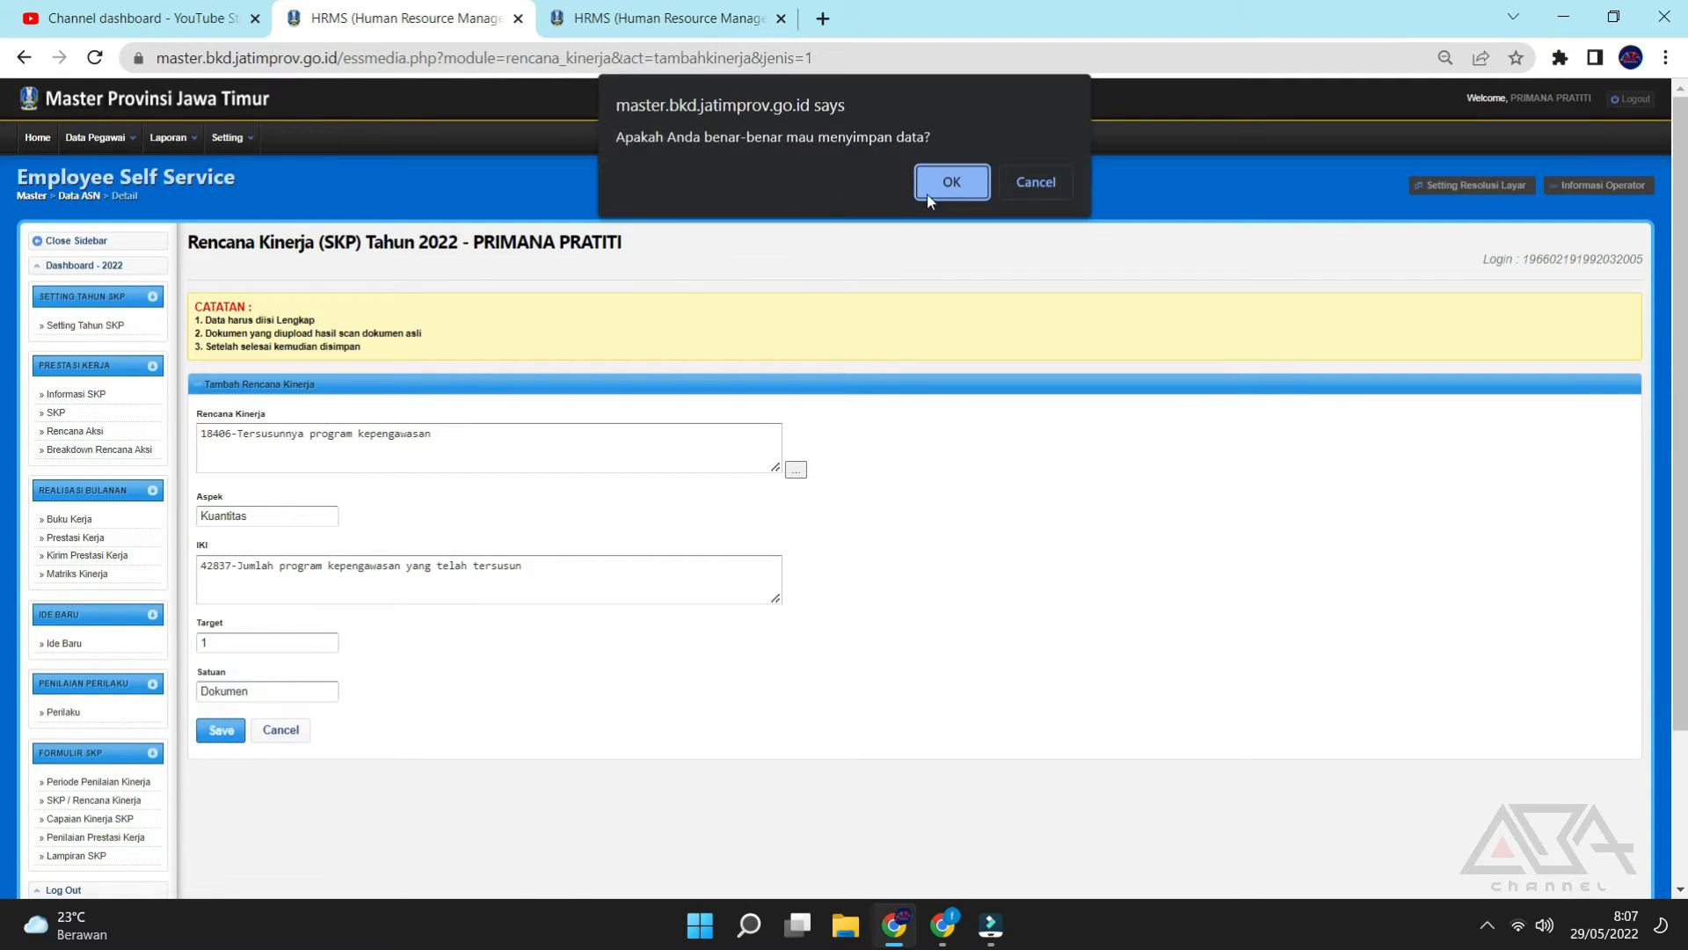
pyautogui.click(932, 196)
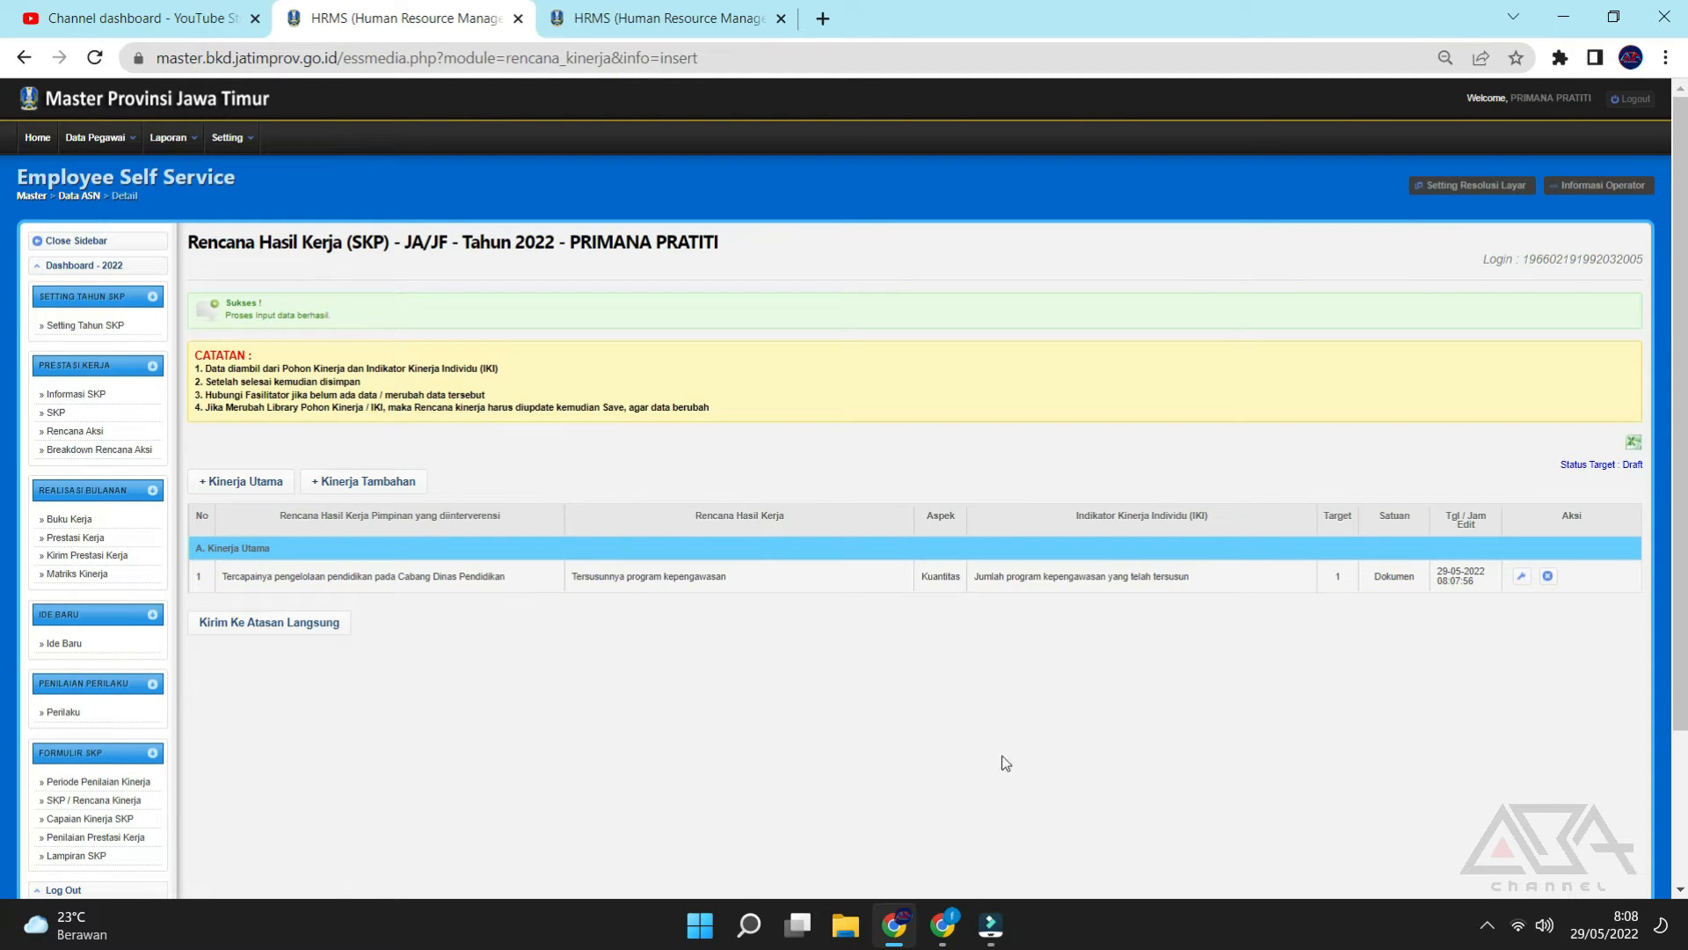
# Start another Kinerja Utama entry and search its Rencana Kinerja list for "pengawasan".
pyautogui.click(952, 942)
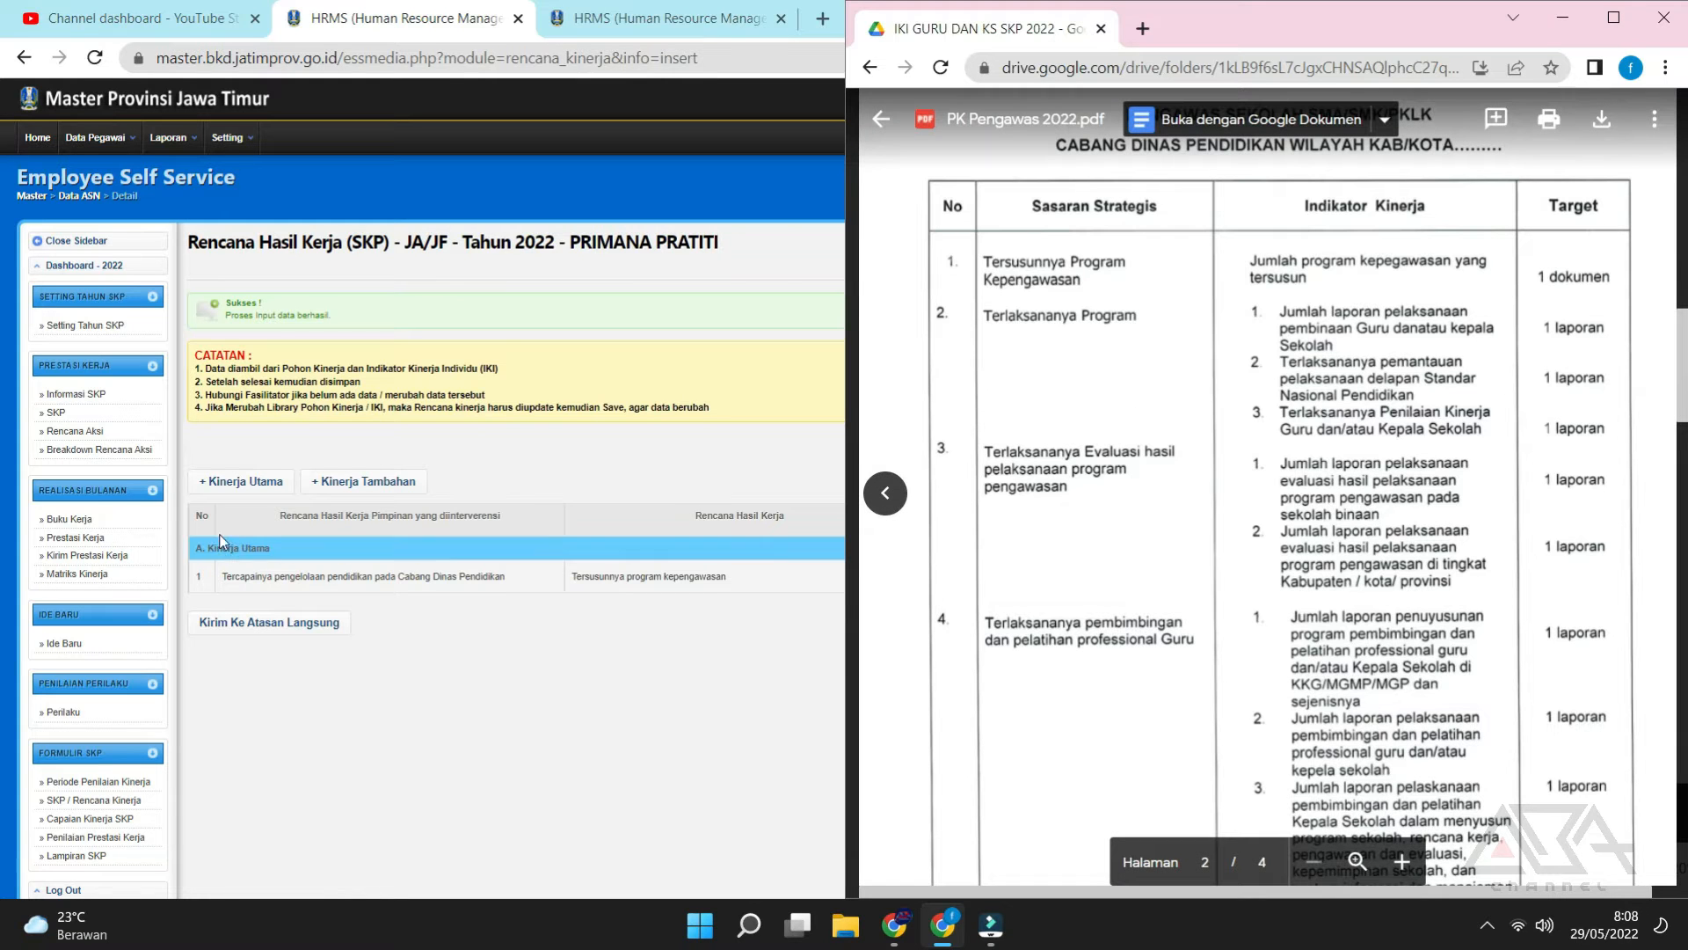
pyautogui.click(252, 492)
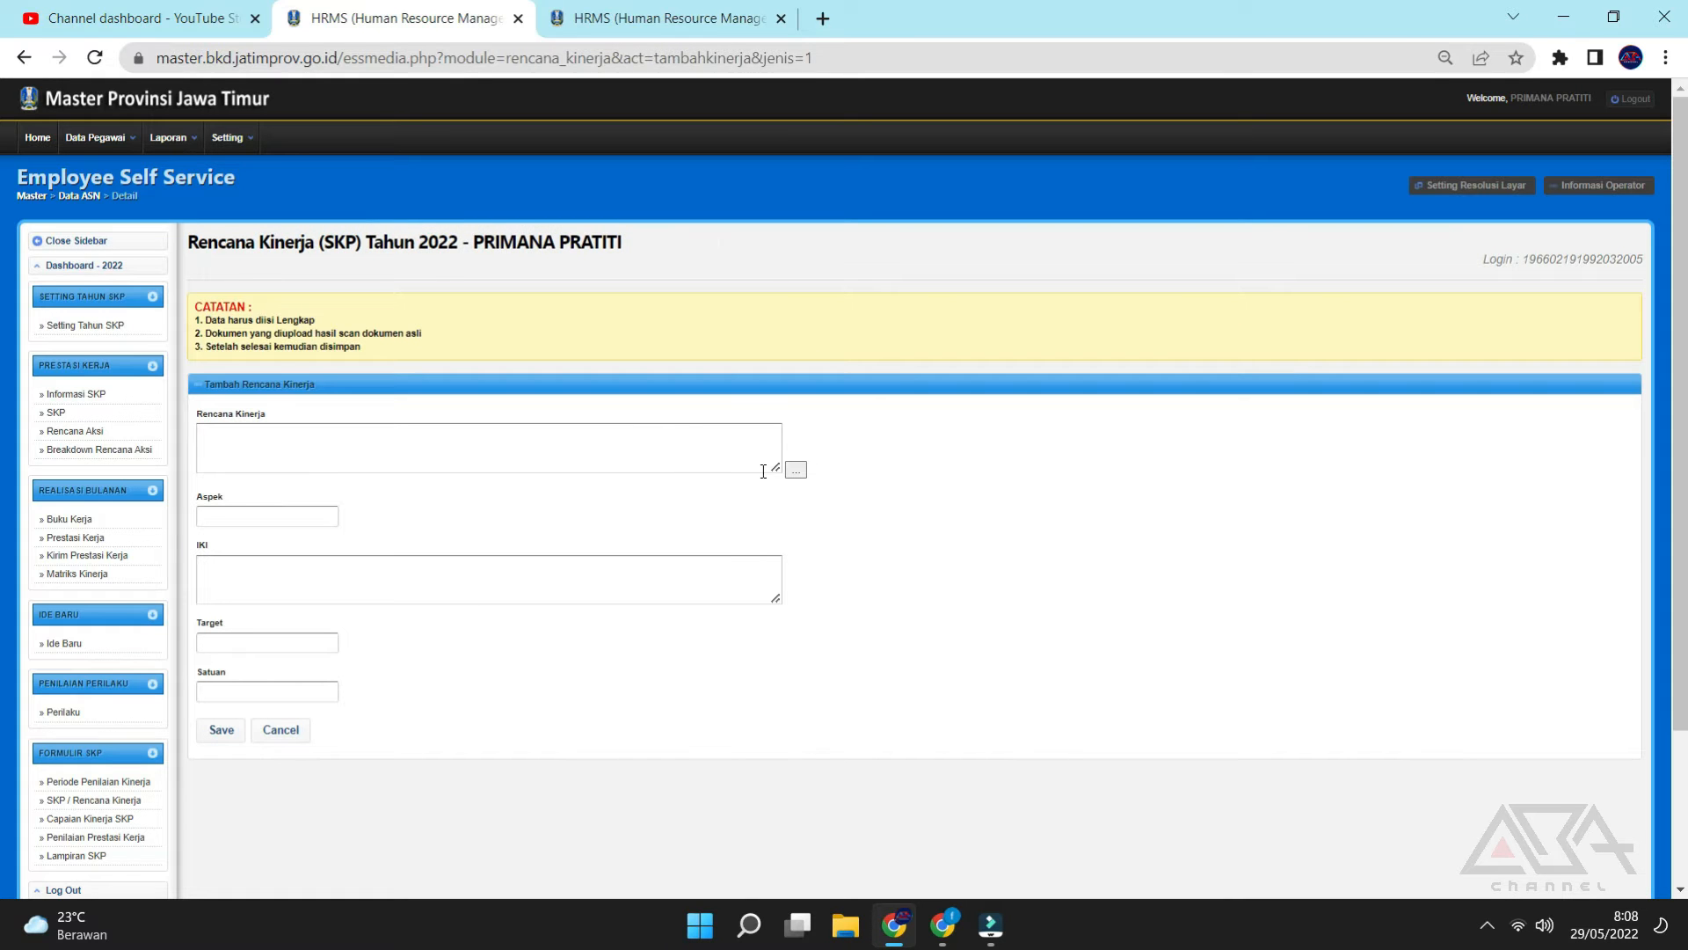
pyautogui.click(796, 472)
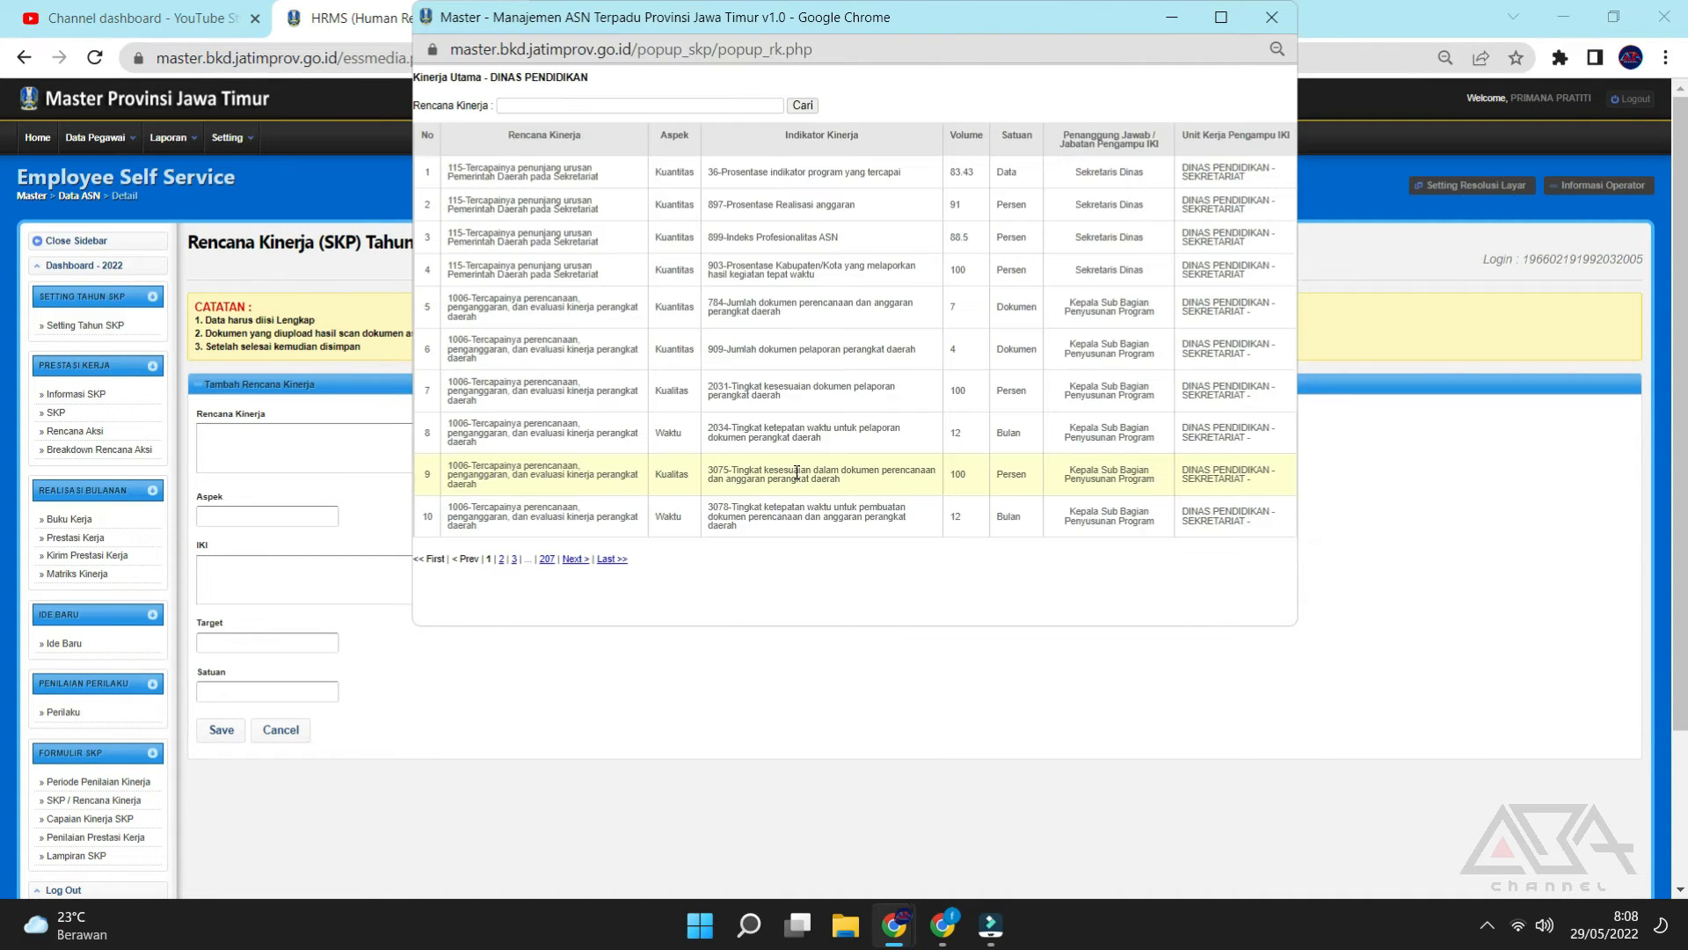
pyautogui.click(664, 106)
pyautogui.write('p')
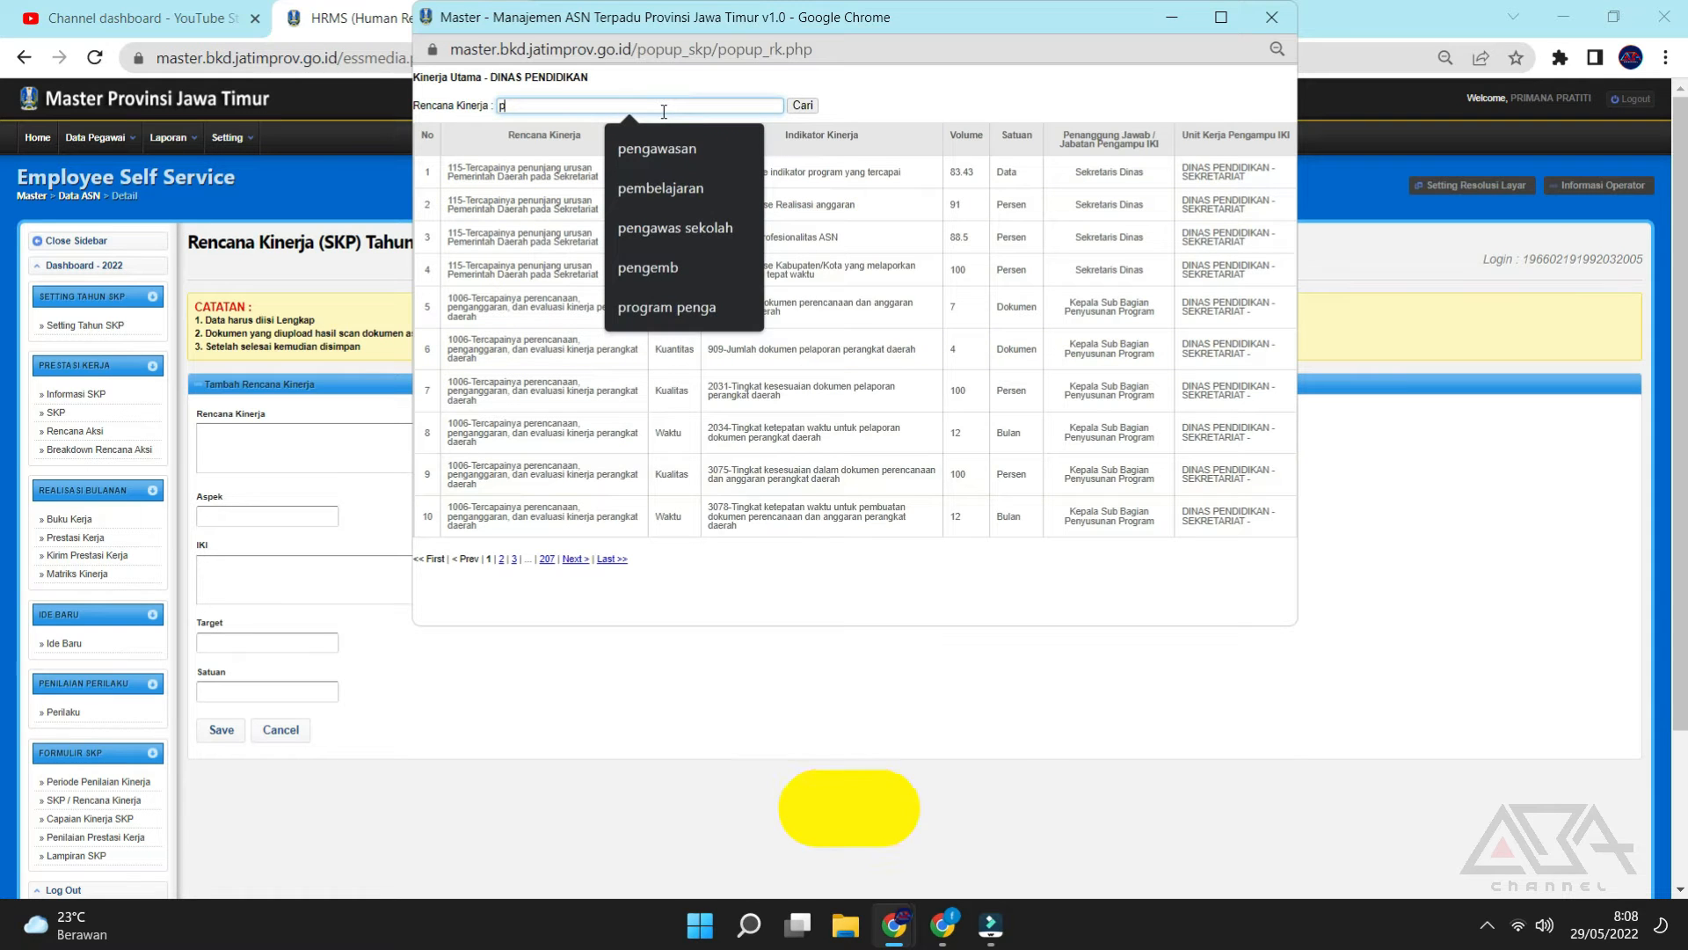
pyautogui.write('engawaw')
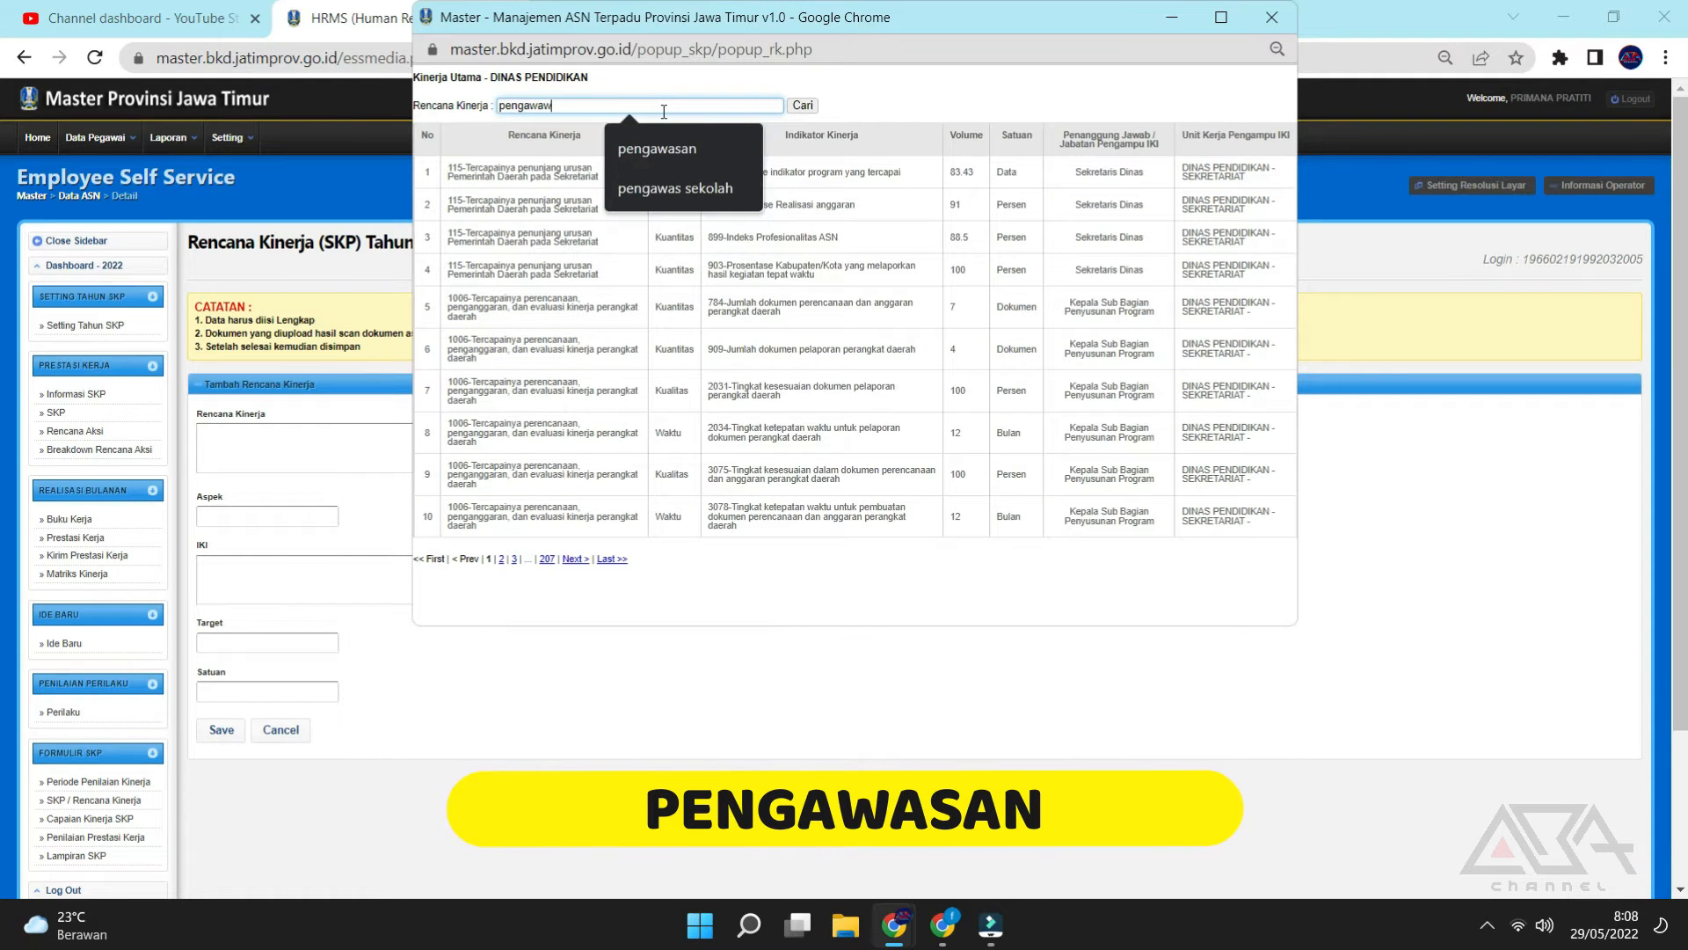
pyautogui.press('BackSpace')
pyautogui.write('san')
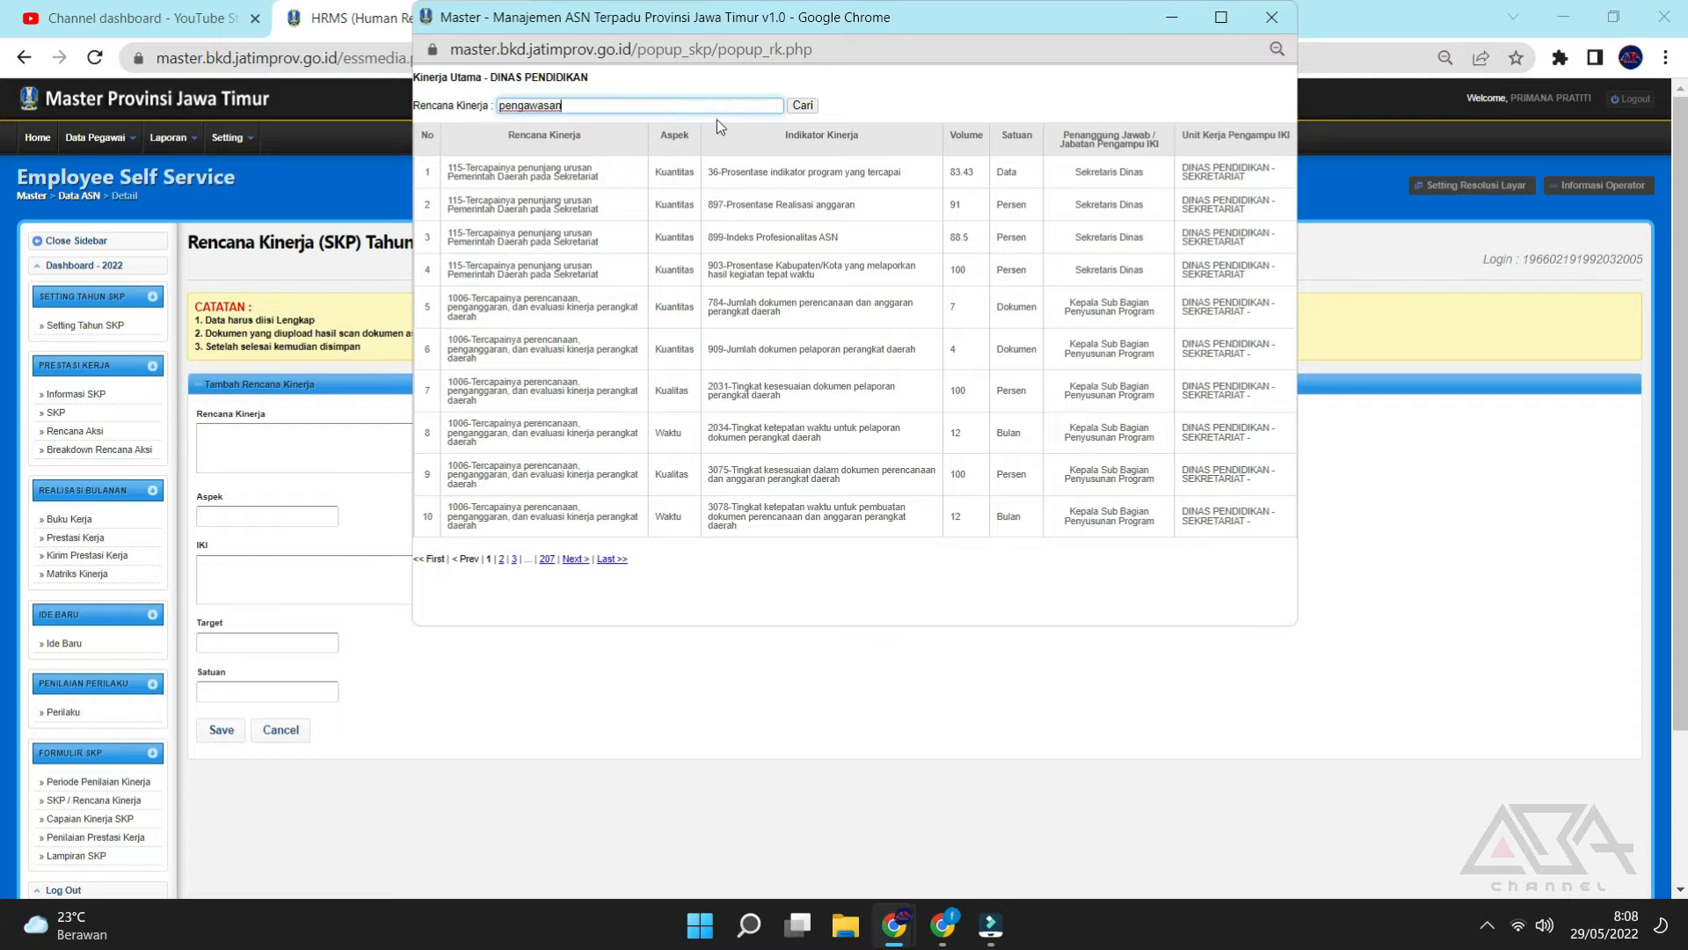
pyautogui.click(800, 106)
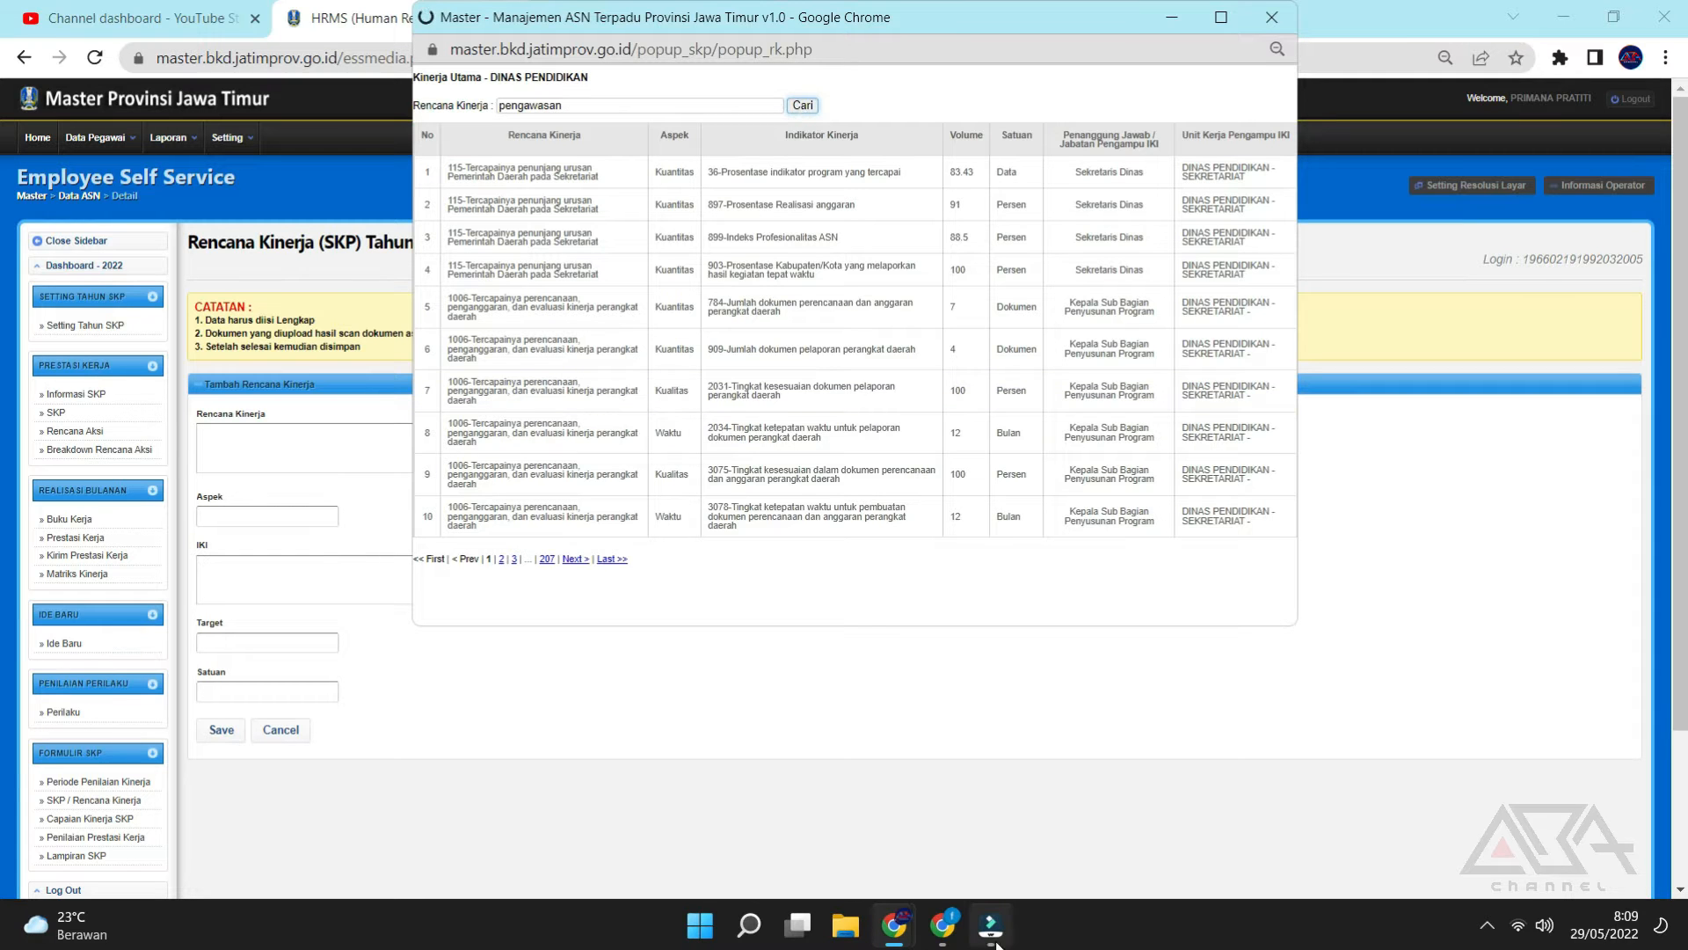
# Place the Rencana Kinerja search results beside PK Pengawas 2022.pdf and compare the Pengawas Sekolah items with its indicators.
pyautogui.click(973, 857)
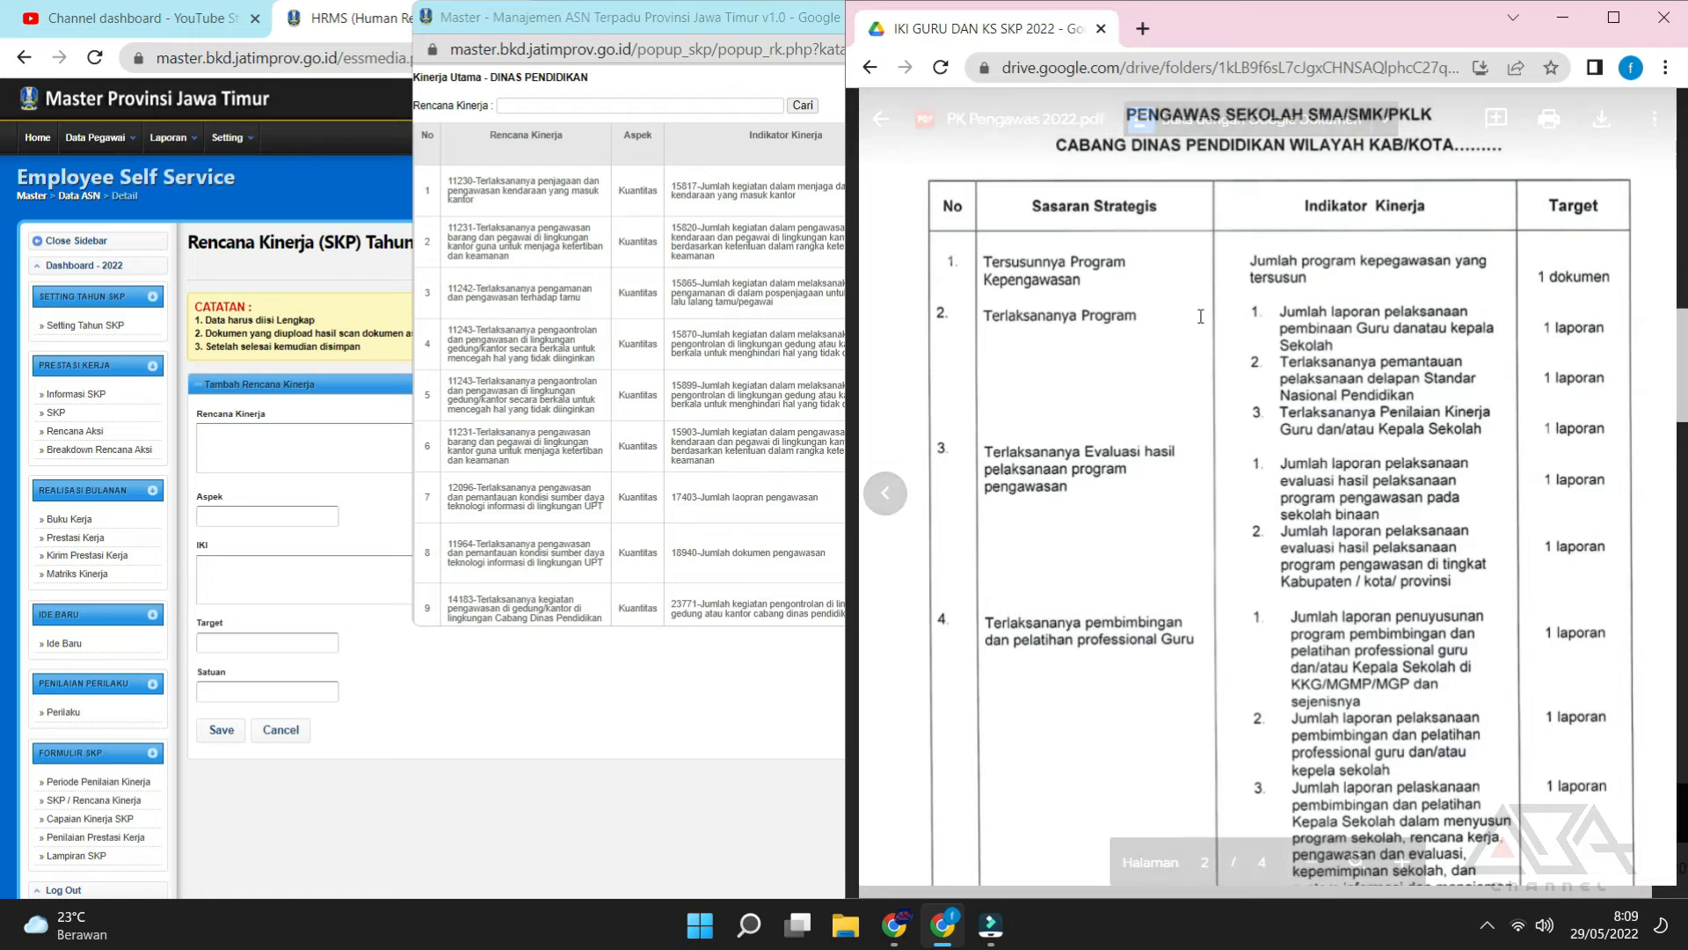
pyautogui.click(726, 79)
pyautogui.scroll(-4, 840, 255)
pyautogui.scroll(-2, 842, 257)
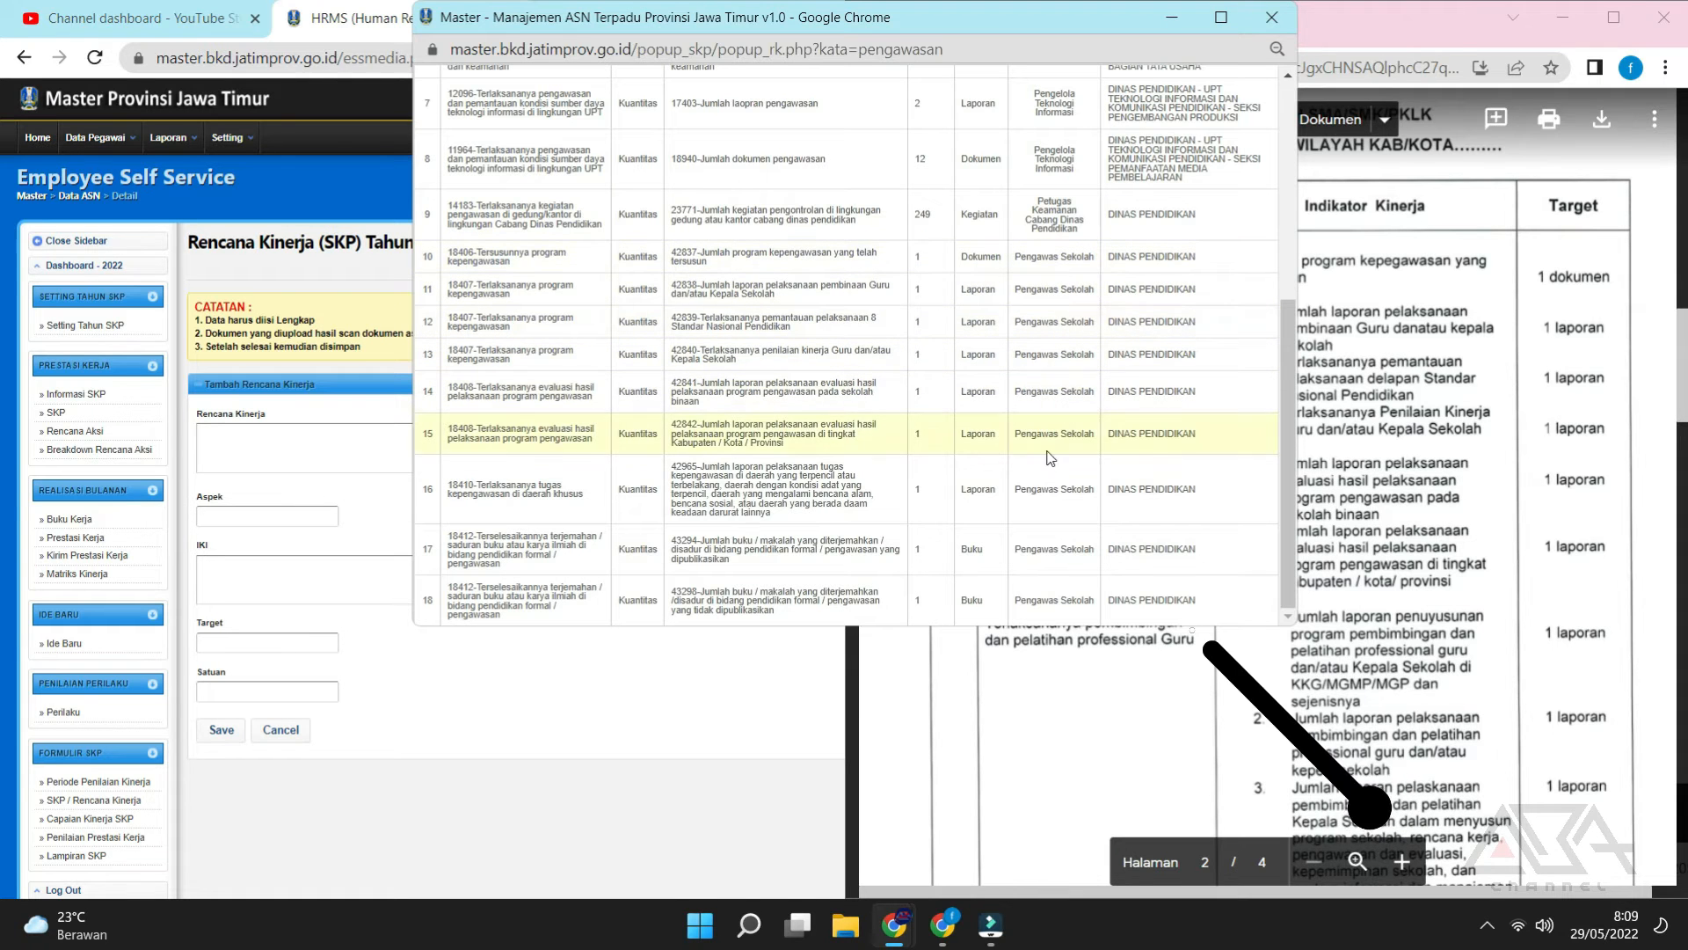
pyautogui.moveTo(793, 66); pyautogui.dragTo(625, 34)
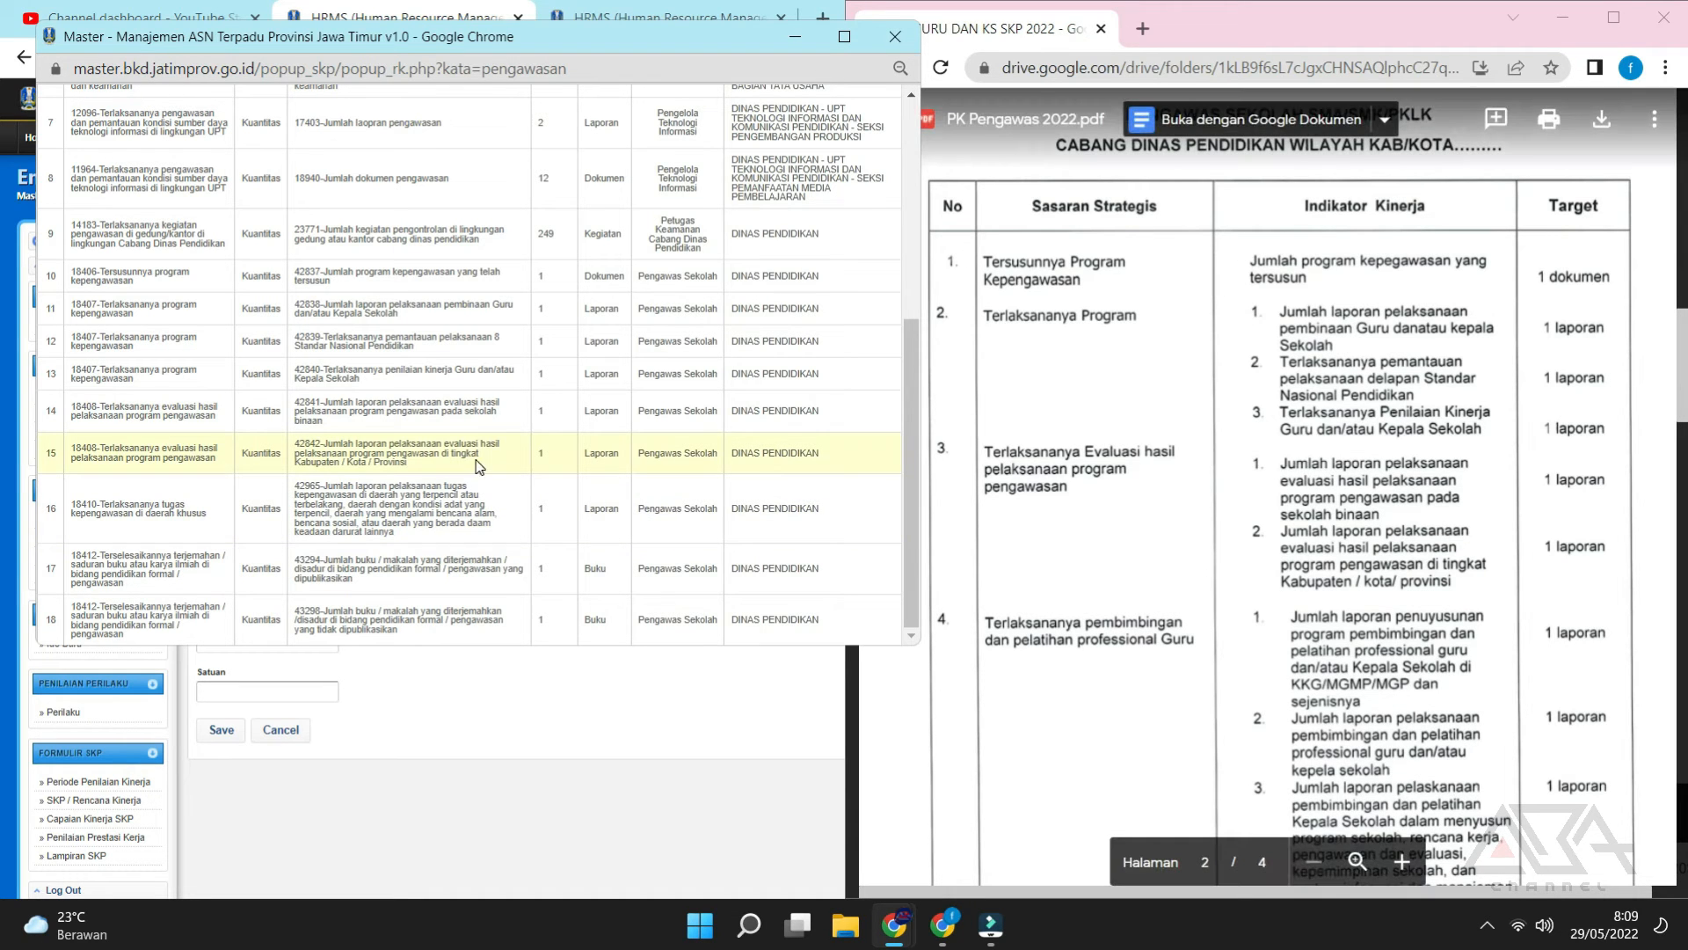
# Choose 18407-Terlaksananya program kepengawasan with indicator 42840 on penilaian kinerja Guru dan/atau Kepala Sekolah, and save the Kinerja Utama entry.
pyautogui.click(516, 384)
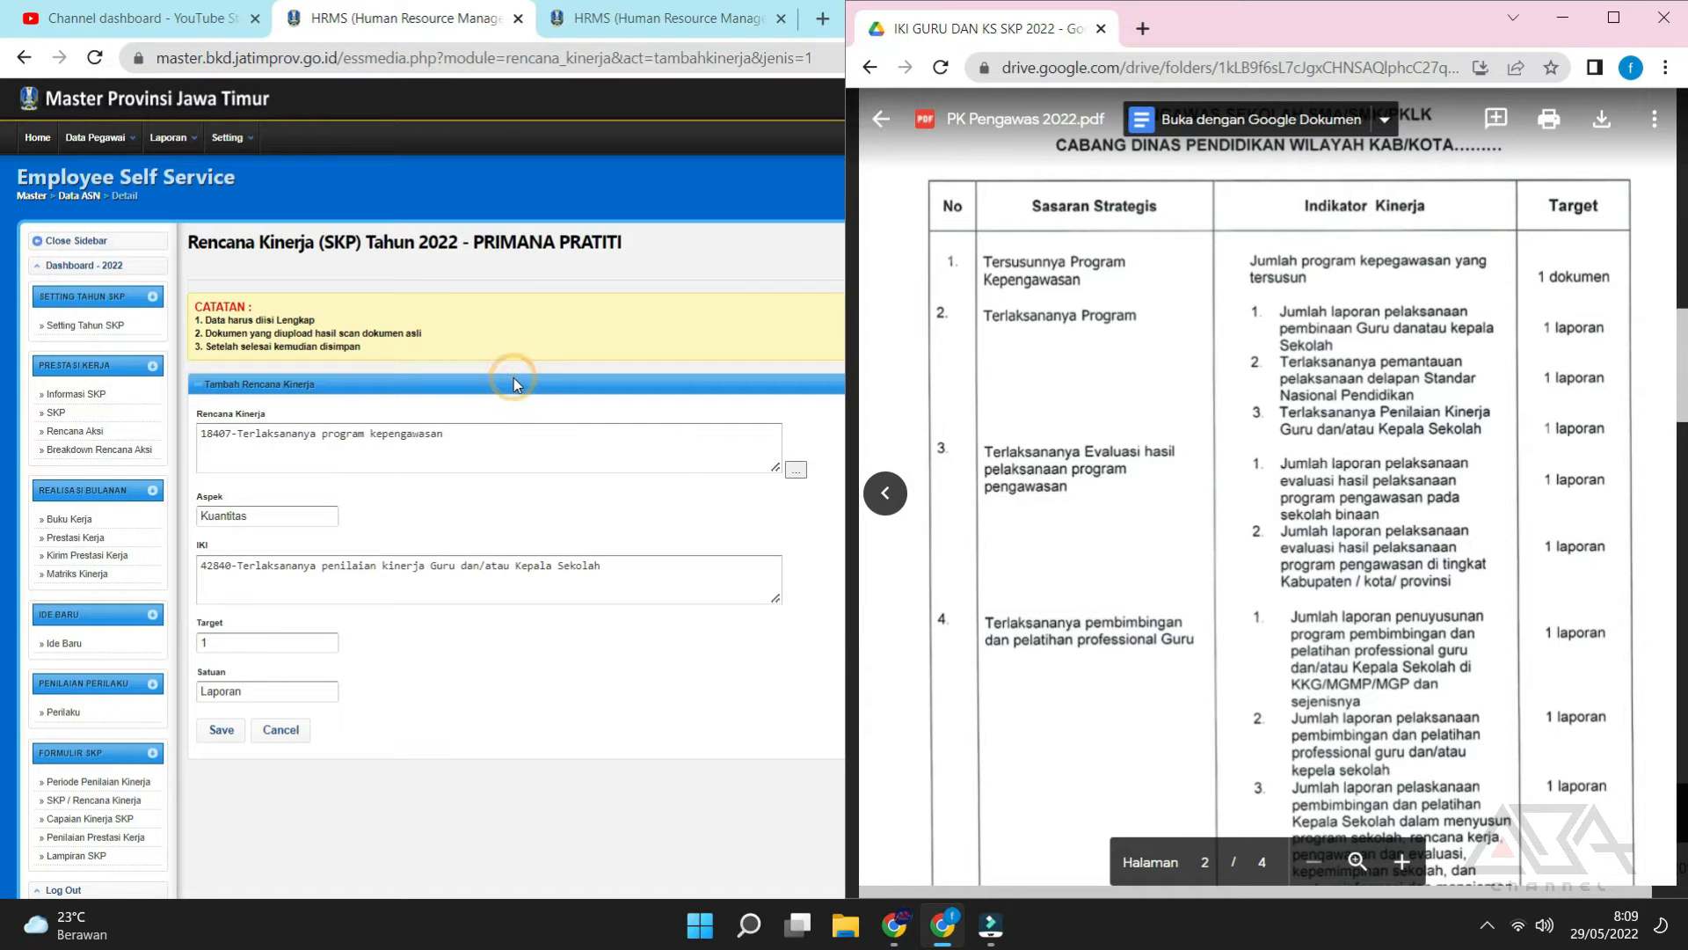
pyautogui.doubleClick(219, 642)
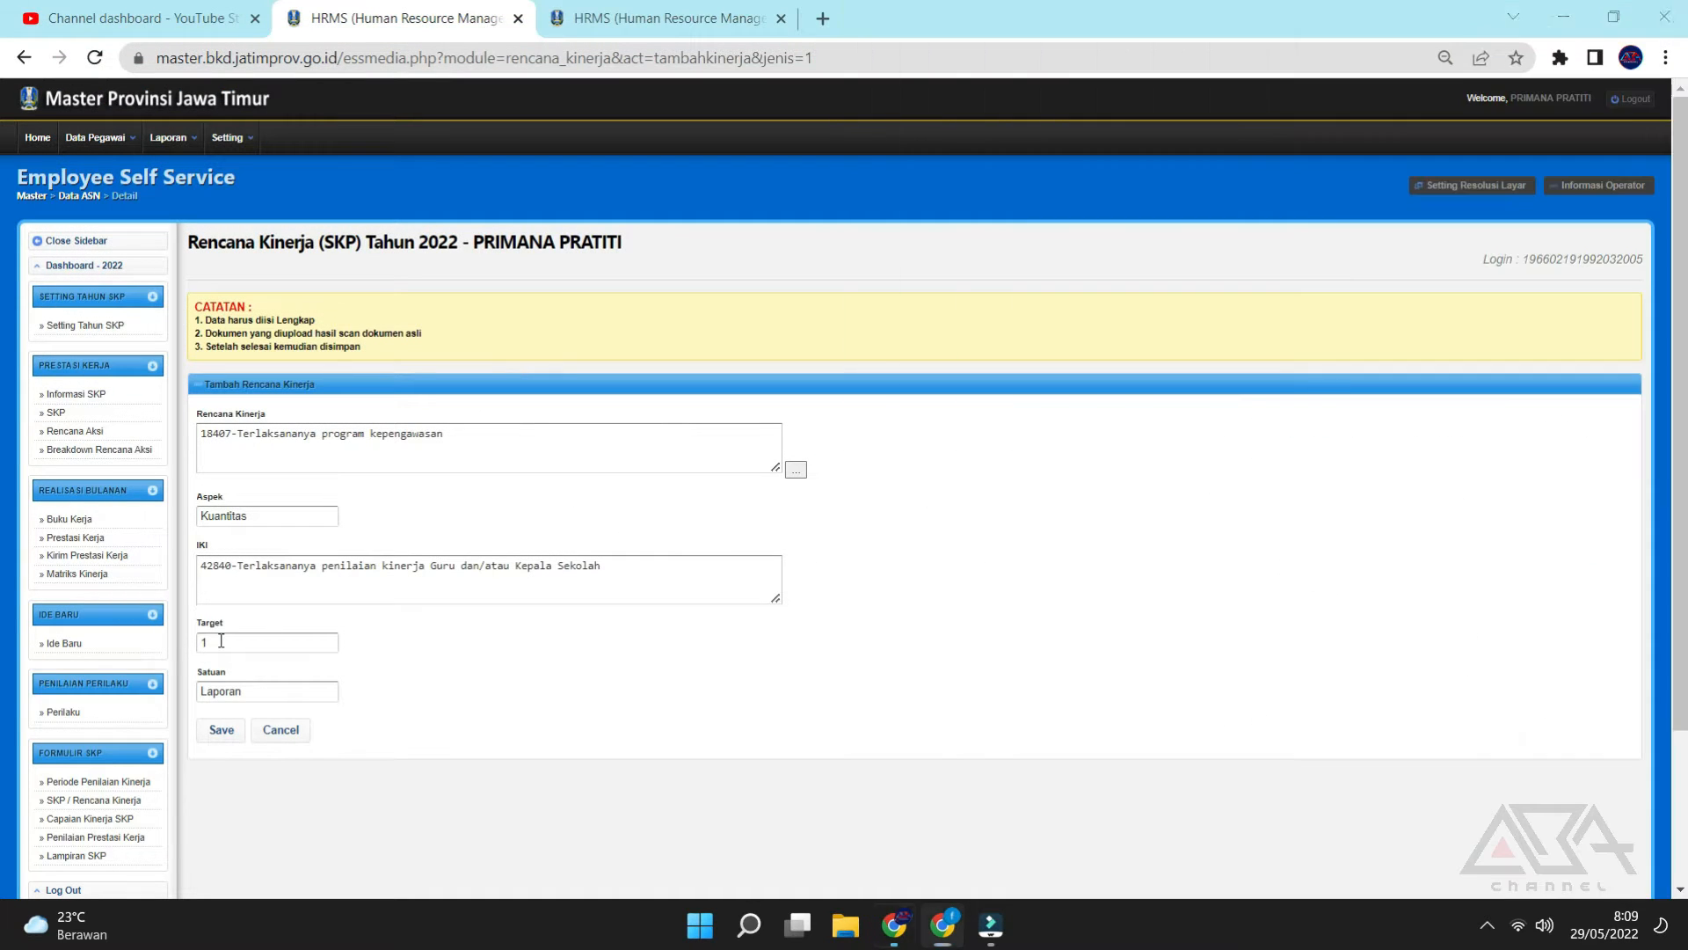
pyautogui.click(221, 732)
pyautogui.click(939, 185)
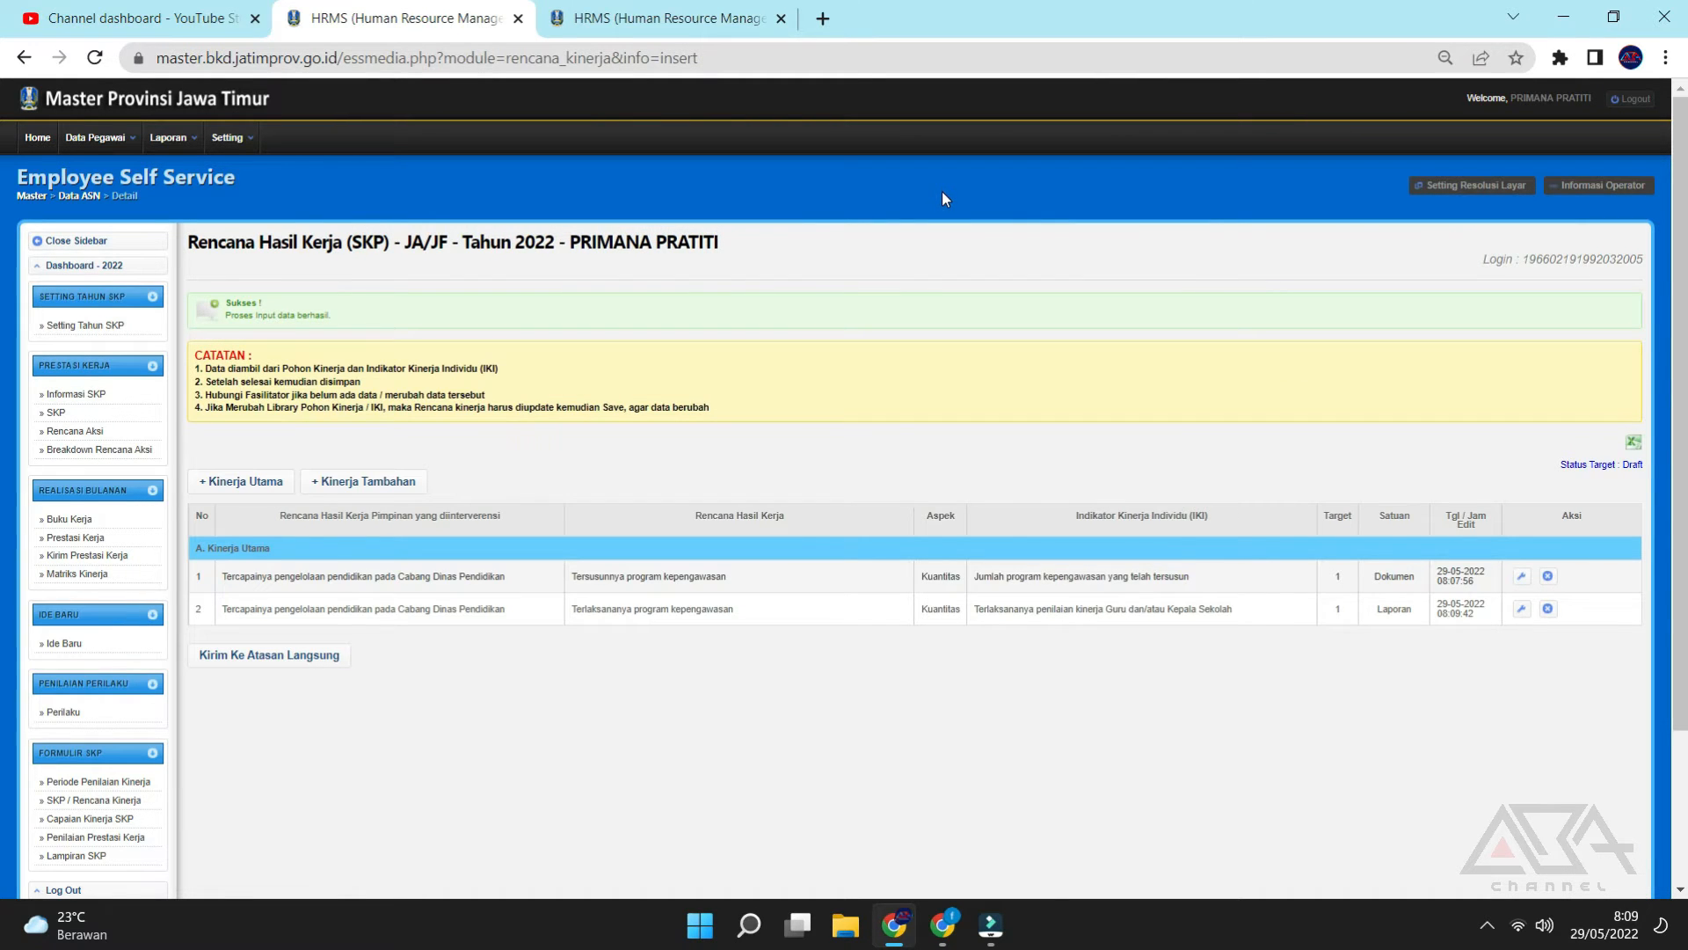
# Review the remaining Sasaran Strategis and Indikator Kinerja in PK Pengawas 2022.pdf against the saved Kinerja Utama entries.
pyautogui.click(943, 926)
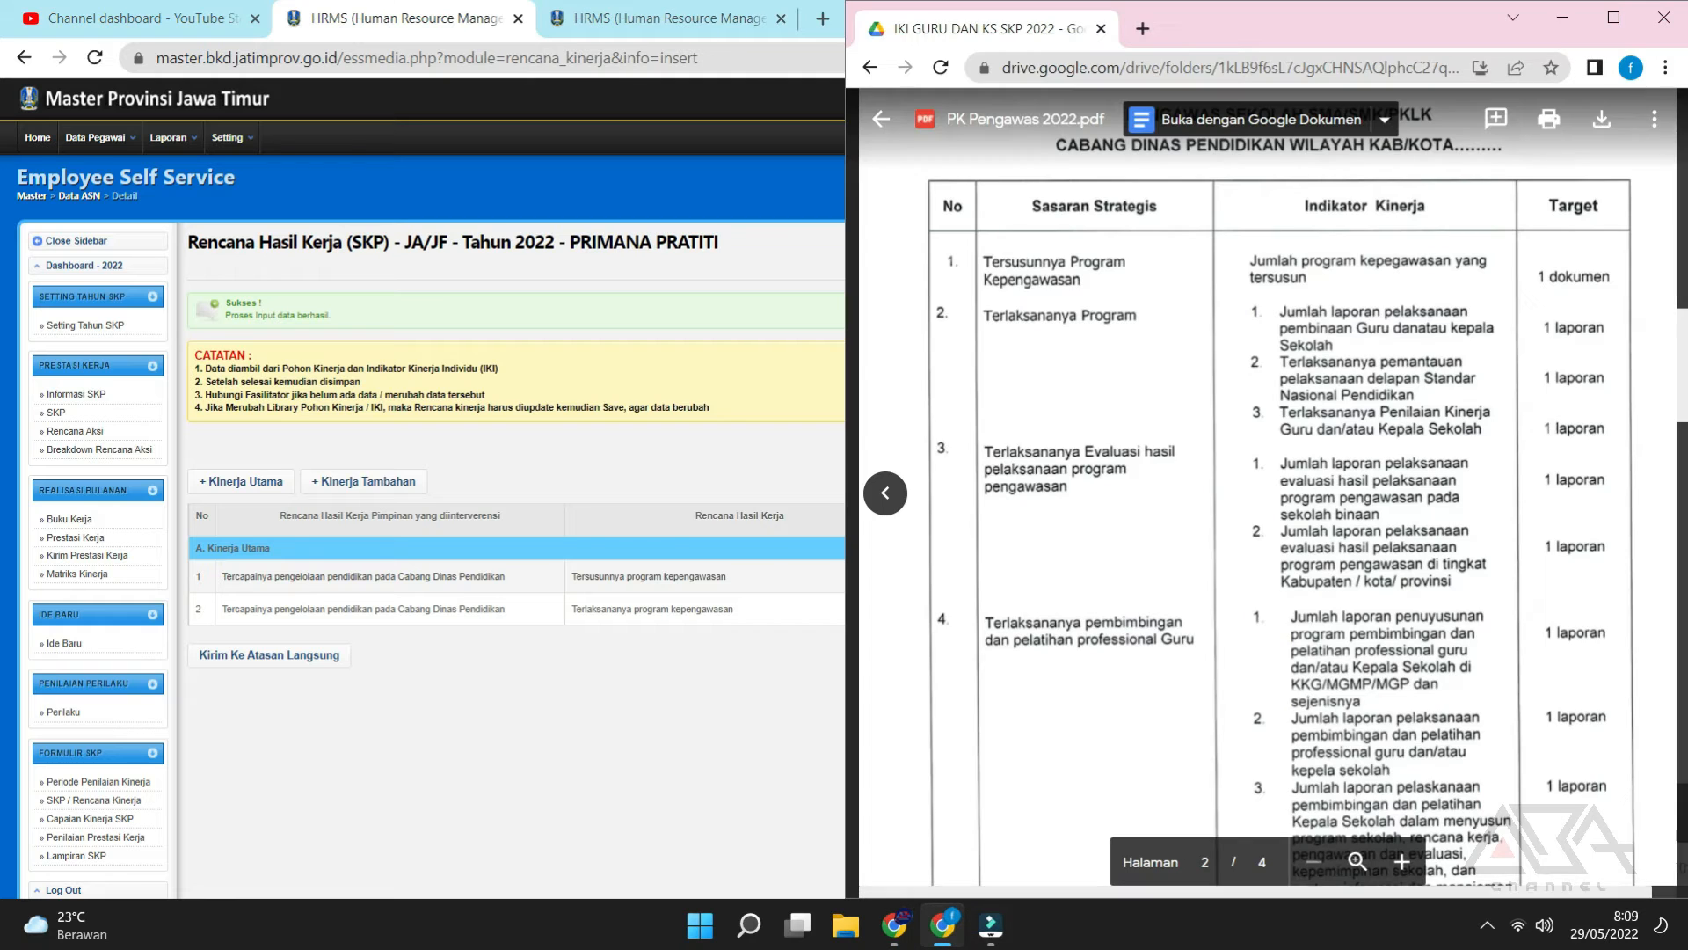
pyautogui.scroll(-5, 1179, 517)
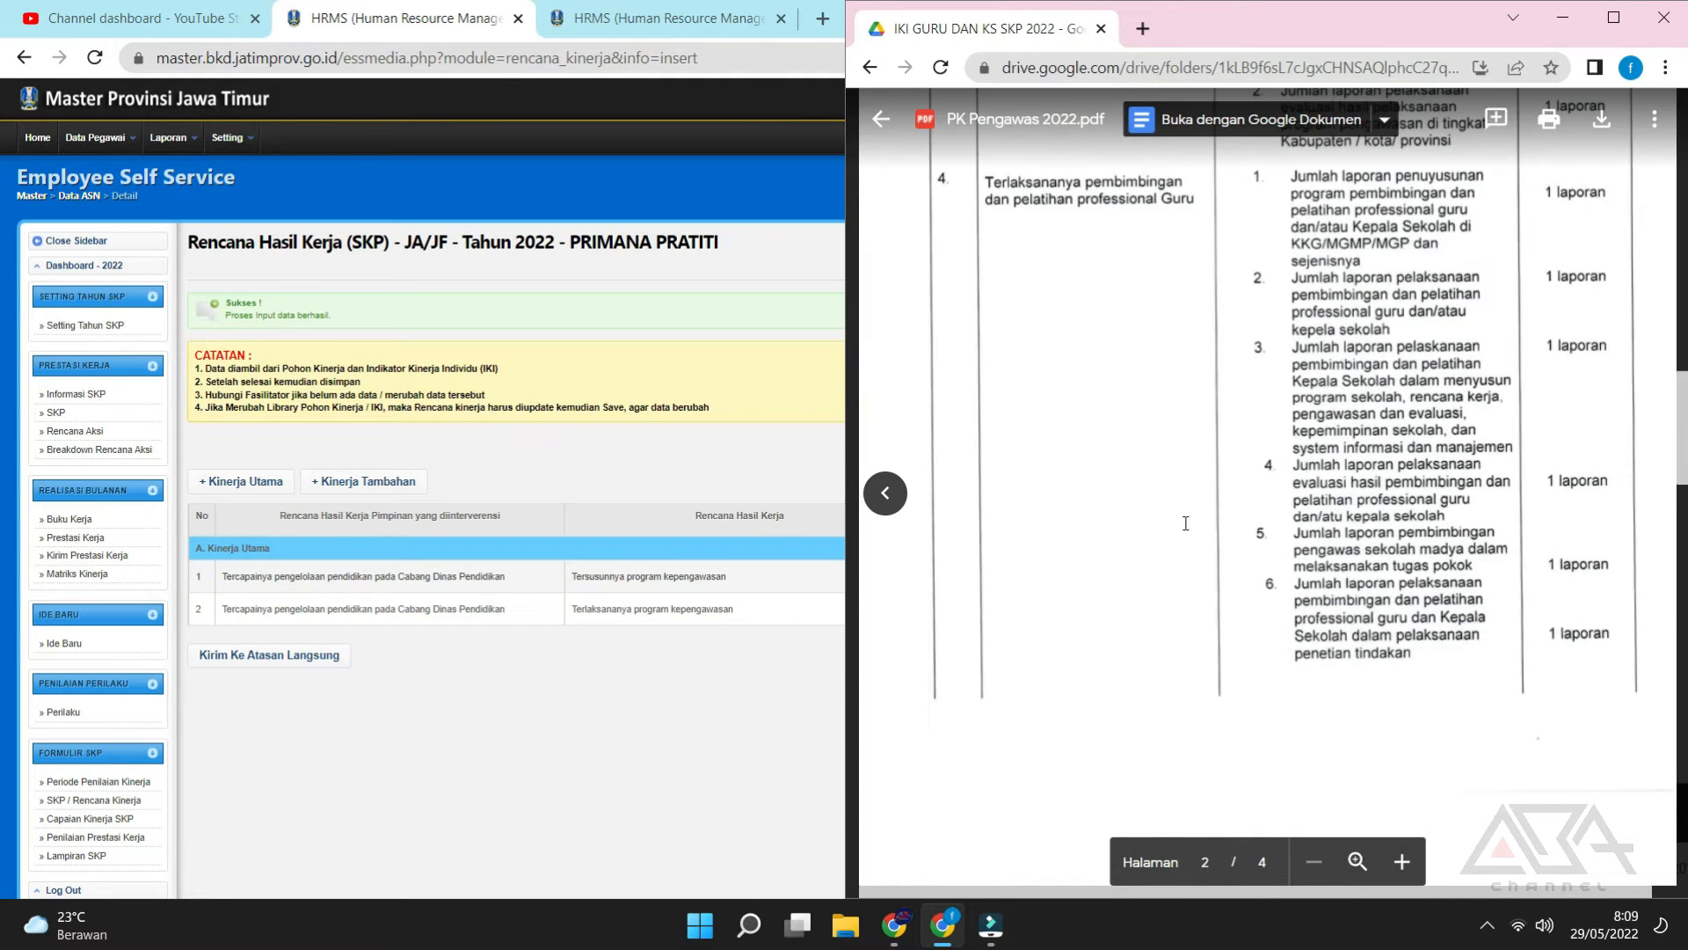
pyautogui.scroll(1, 1193, 588)
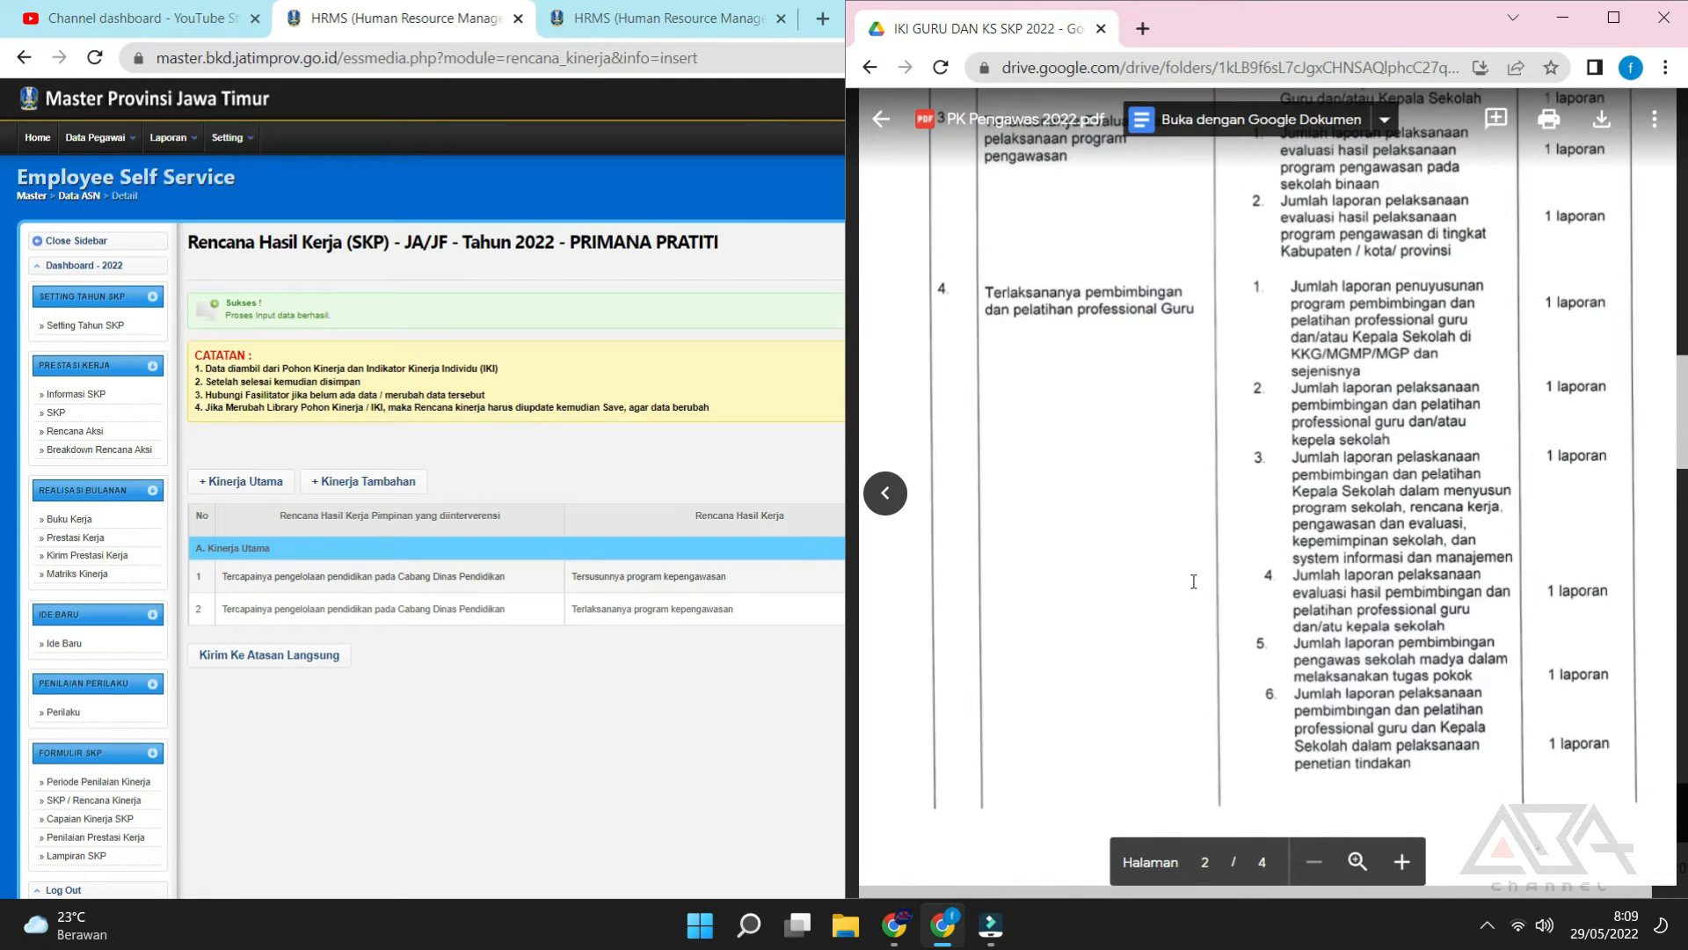
pyautogui.scroll(4, 1192, 574)
pyautogui.scroll(2, 1202, 499)
pyautogui.scroll(-2, 1169, 479)
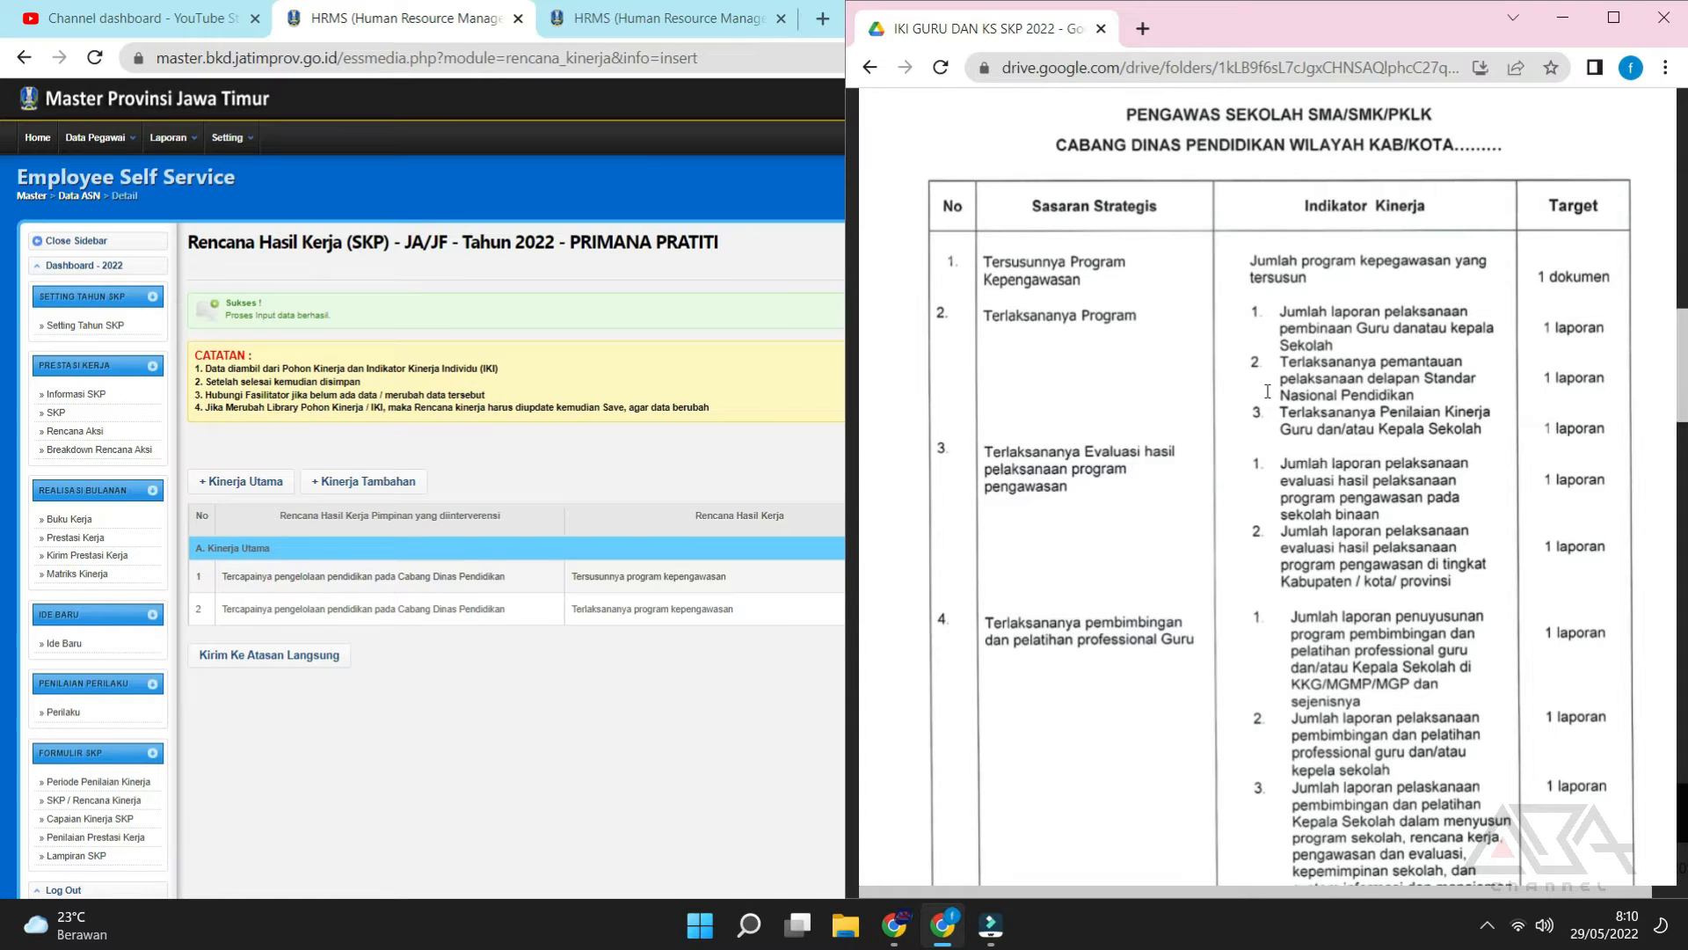
pyautogui.scroll(-2, 1267, 390)
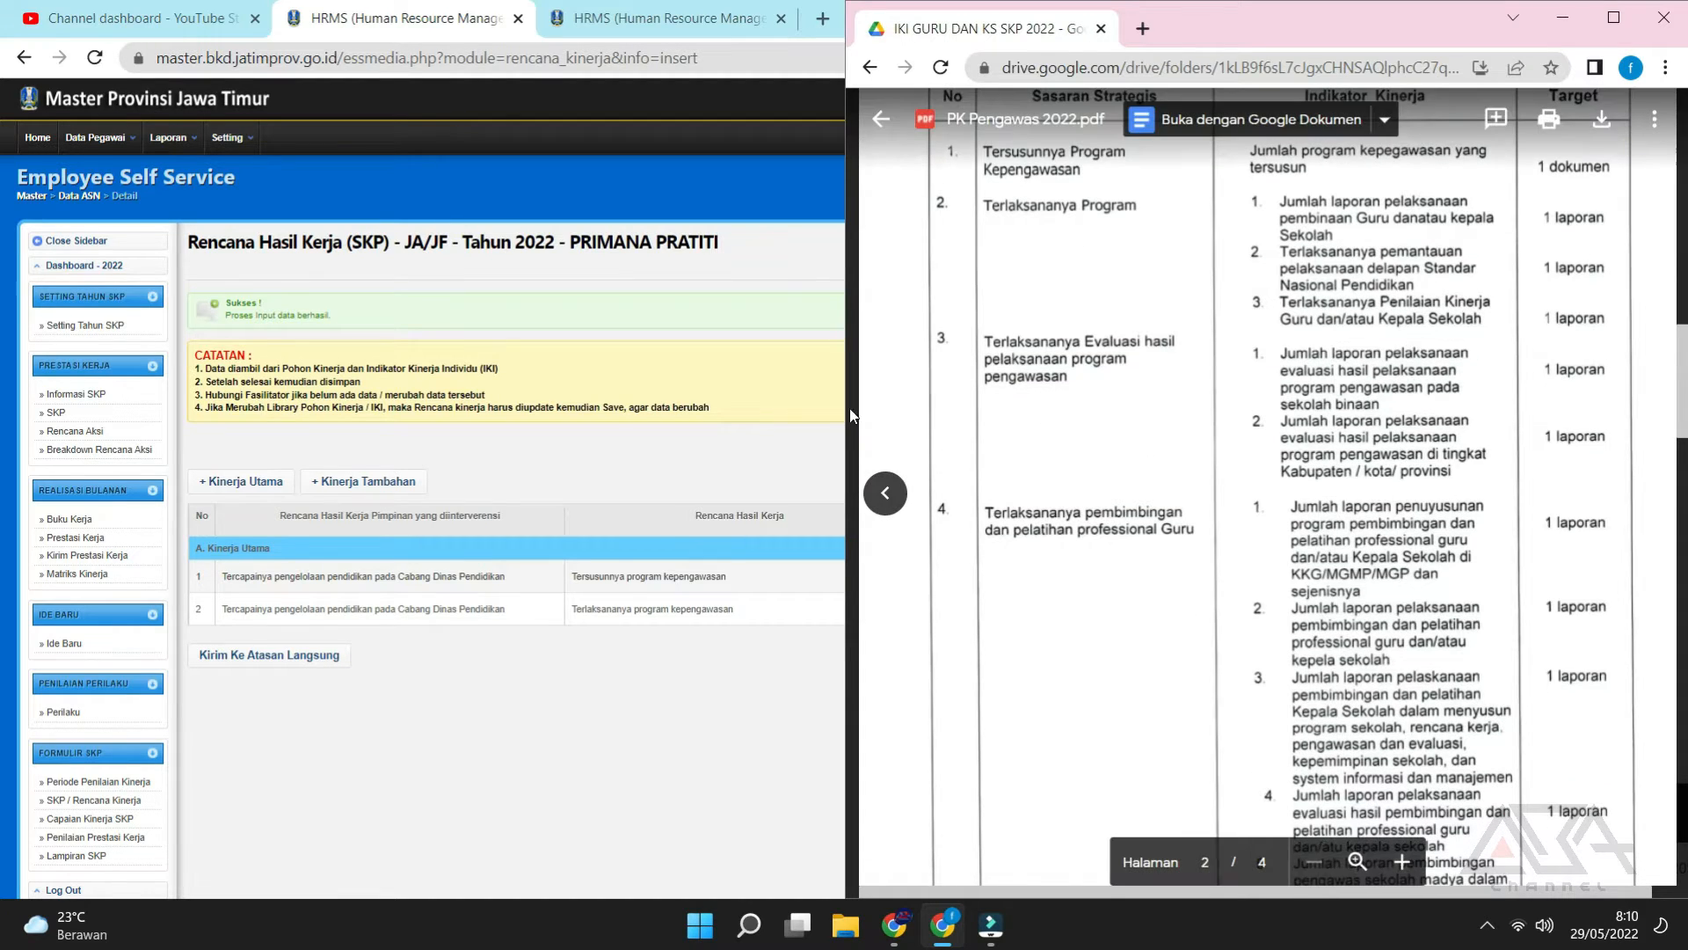
pyautogui.click(617, 422)
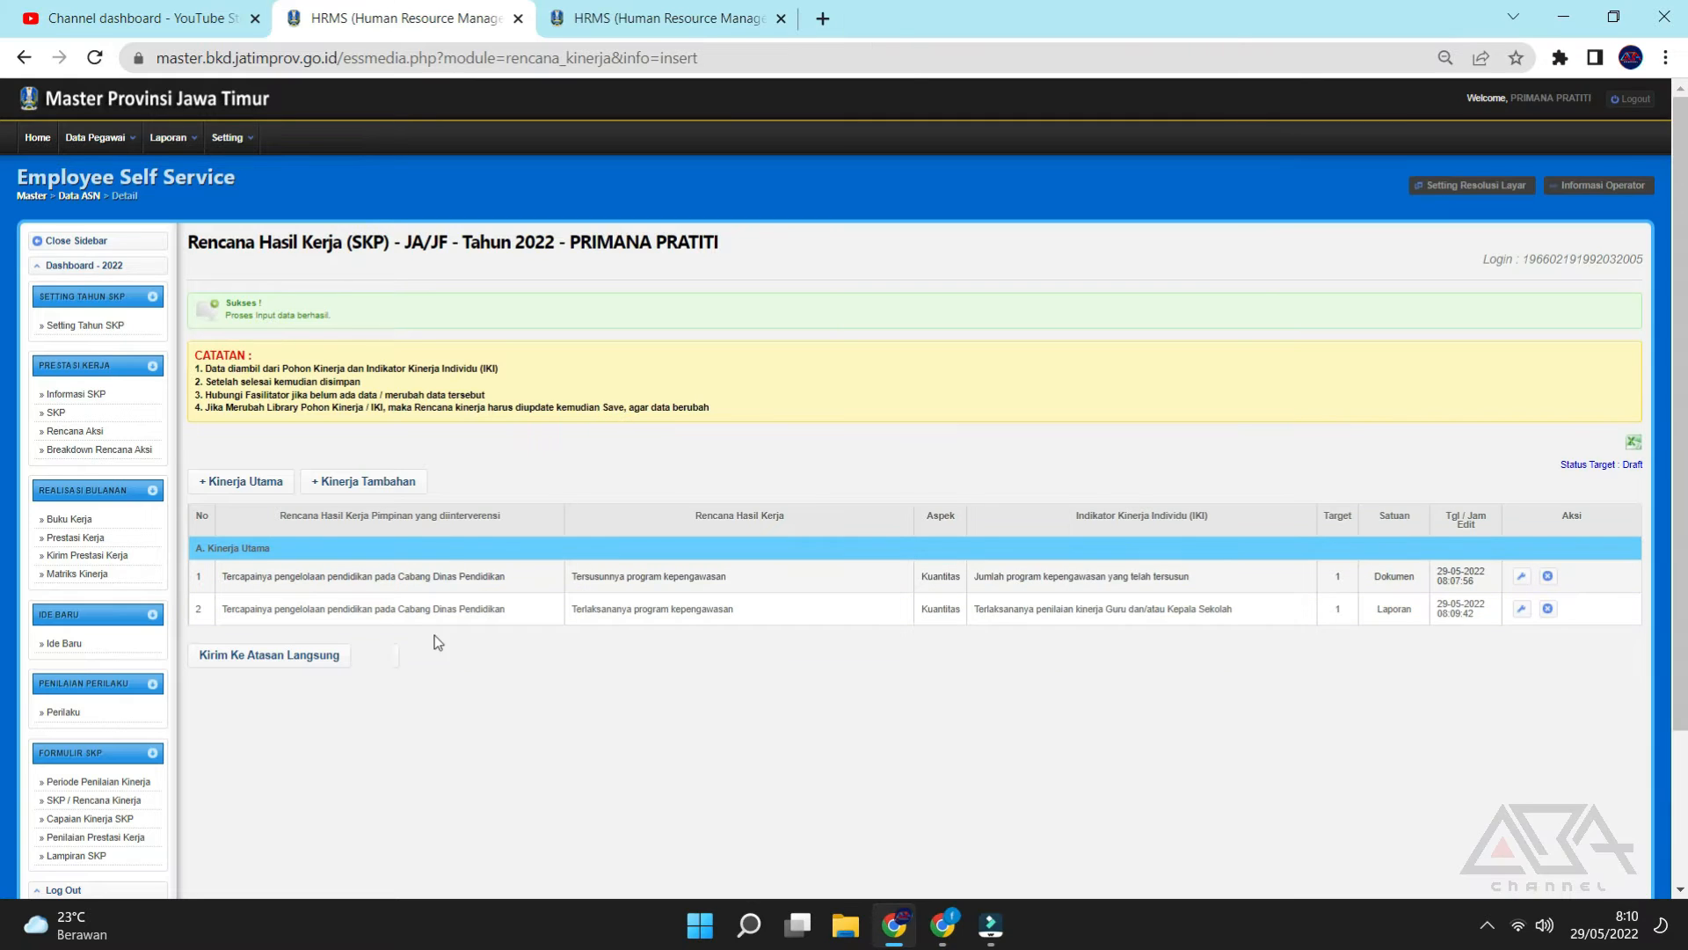
# Send the completed Rencana Hasil Kerja to the direct supervisor with Kirim Ke Atasan Langsung.
pyautogui.click(308, 654)
pyautogui.click(943, 924)
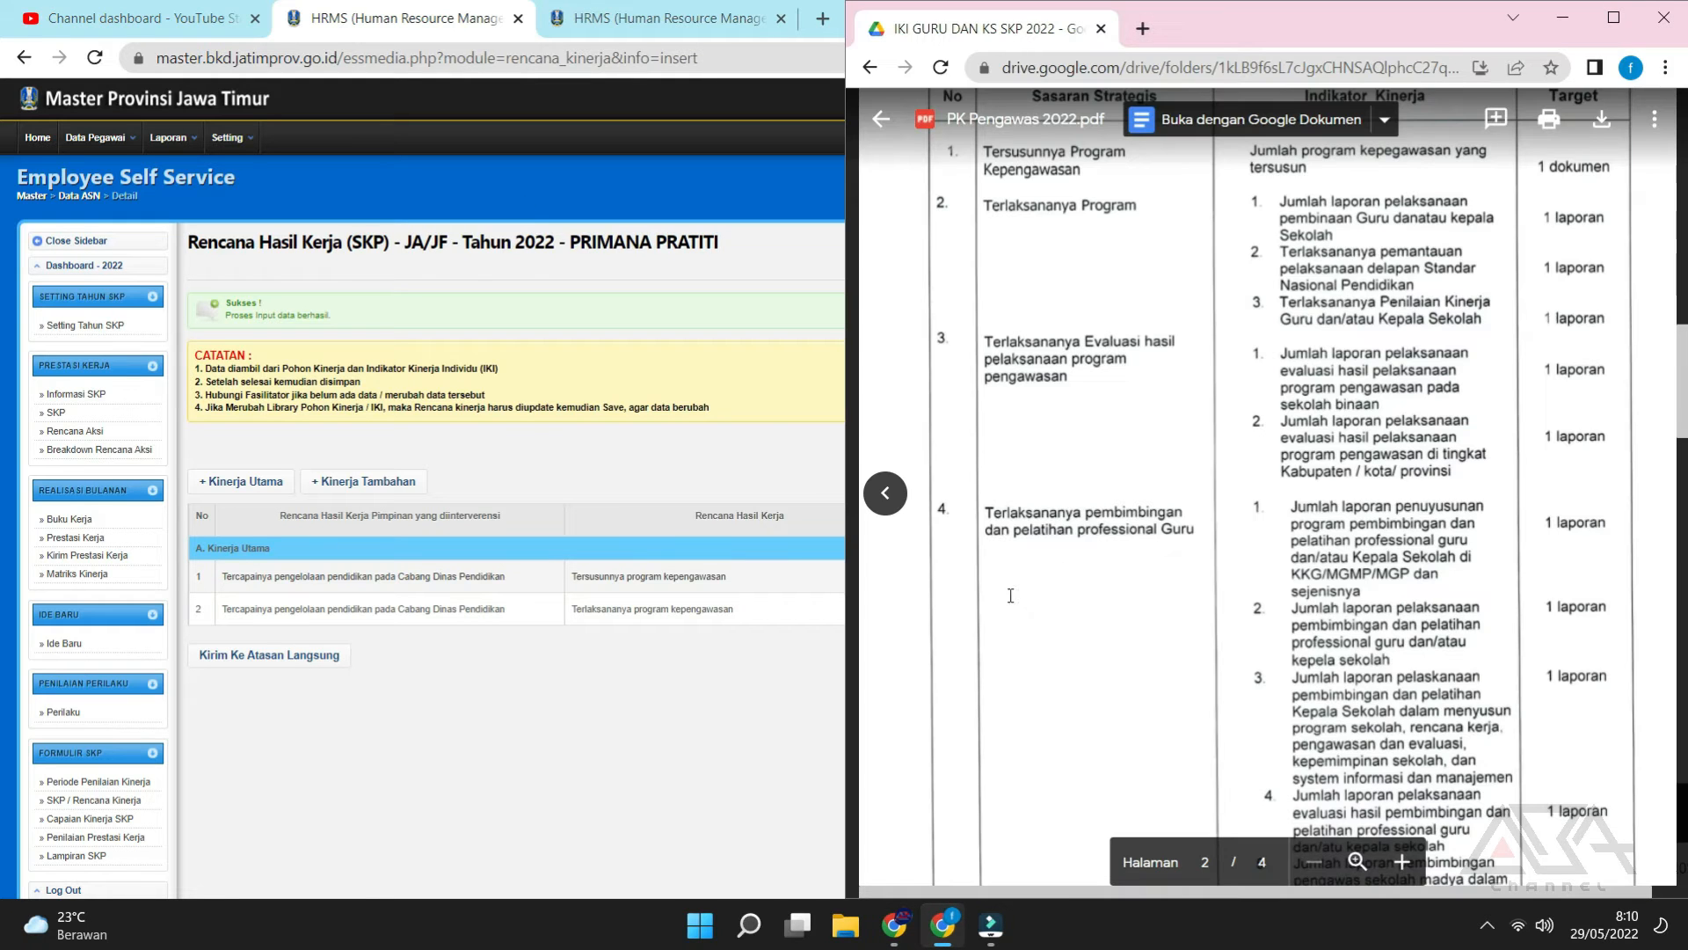
pyautogui.click(526, 712)
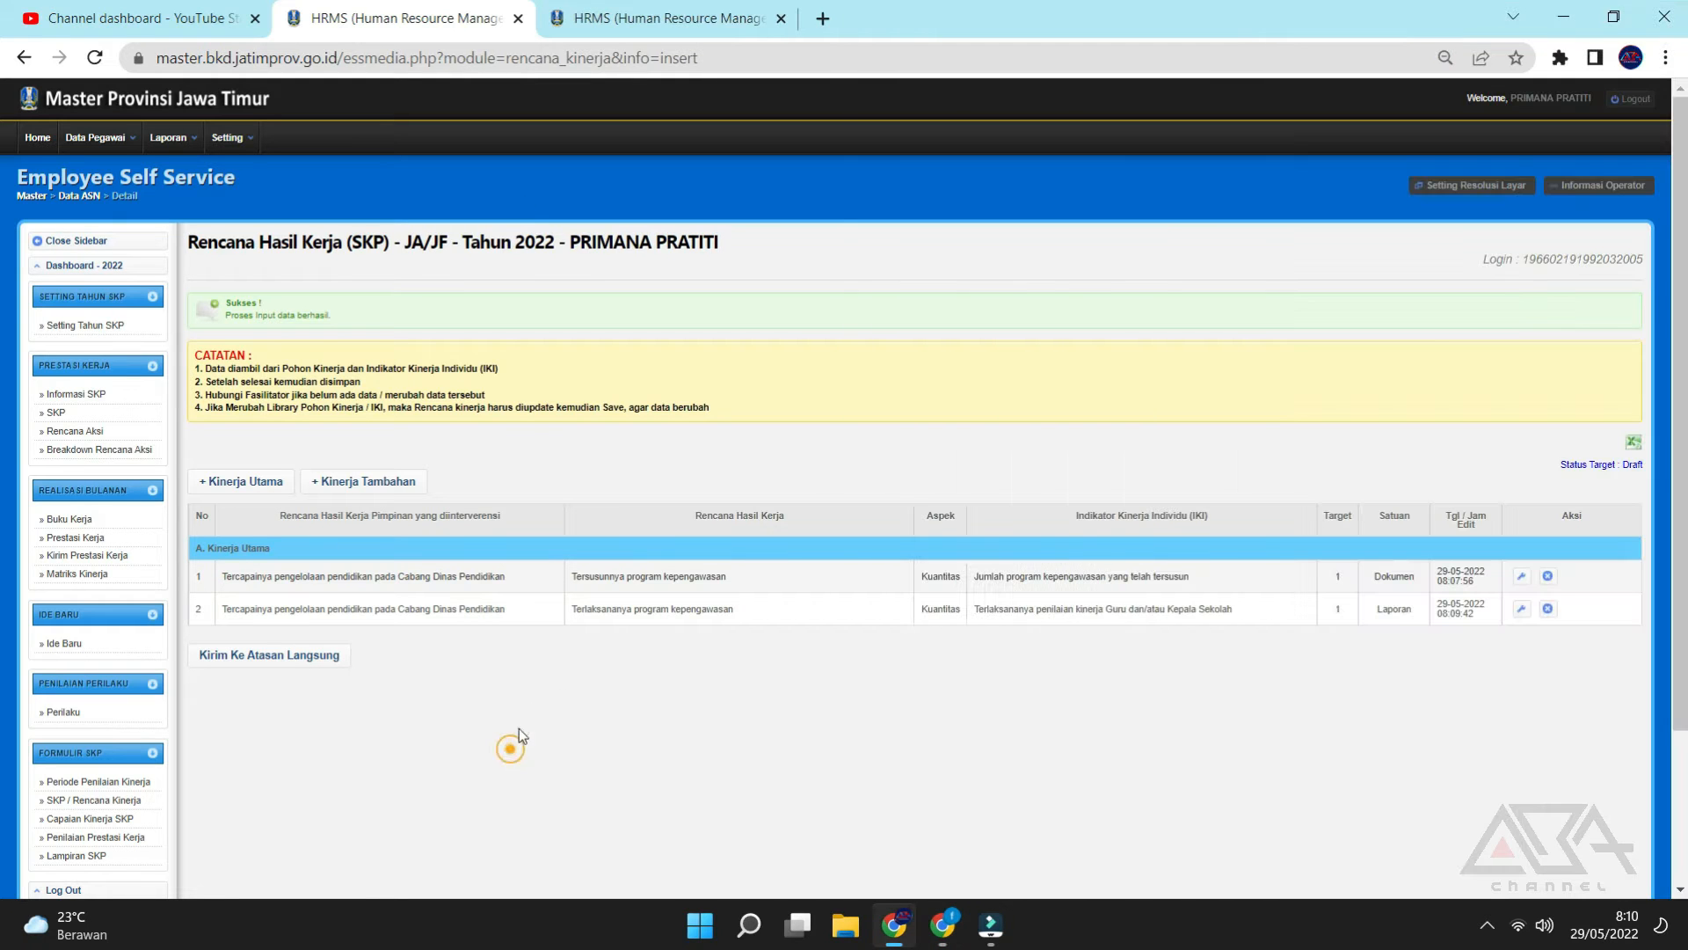
pyautogui.click(276, 667)
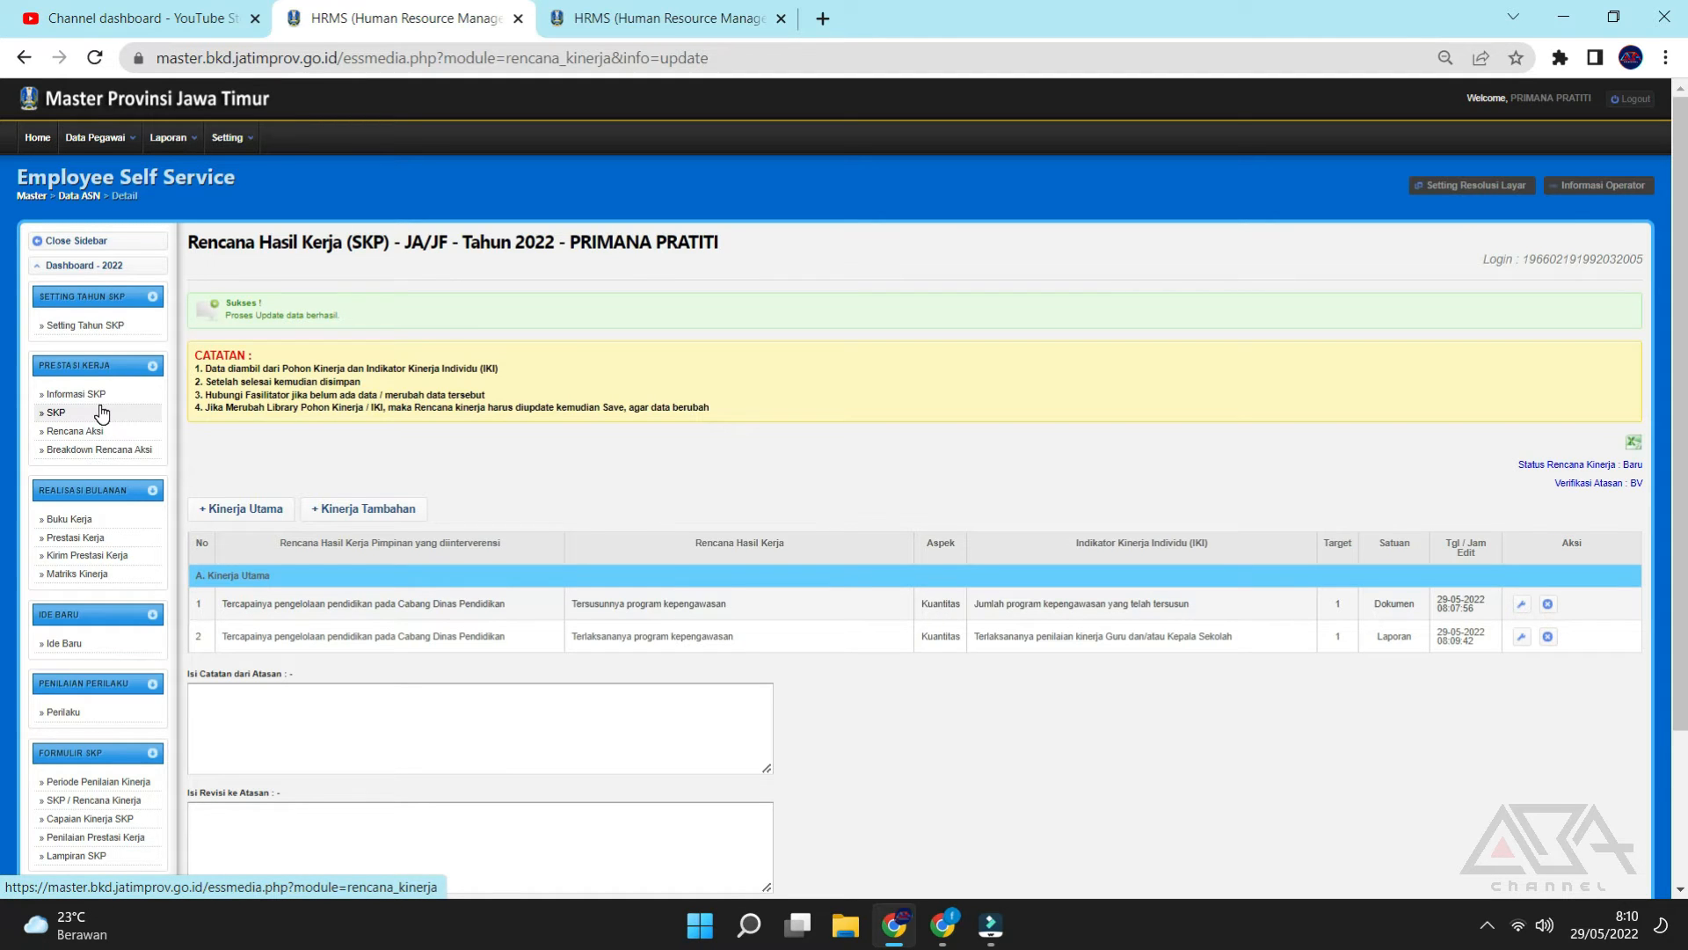
# Check the Verifikasi Atasan status of the SKP, reload the page, and check the status again.
pyautogui.moveTo(1559, 482); pyautogui.dragTo(1644, 485)
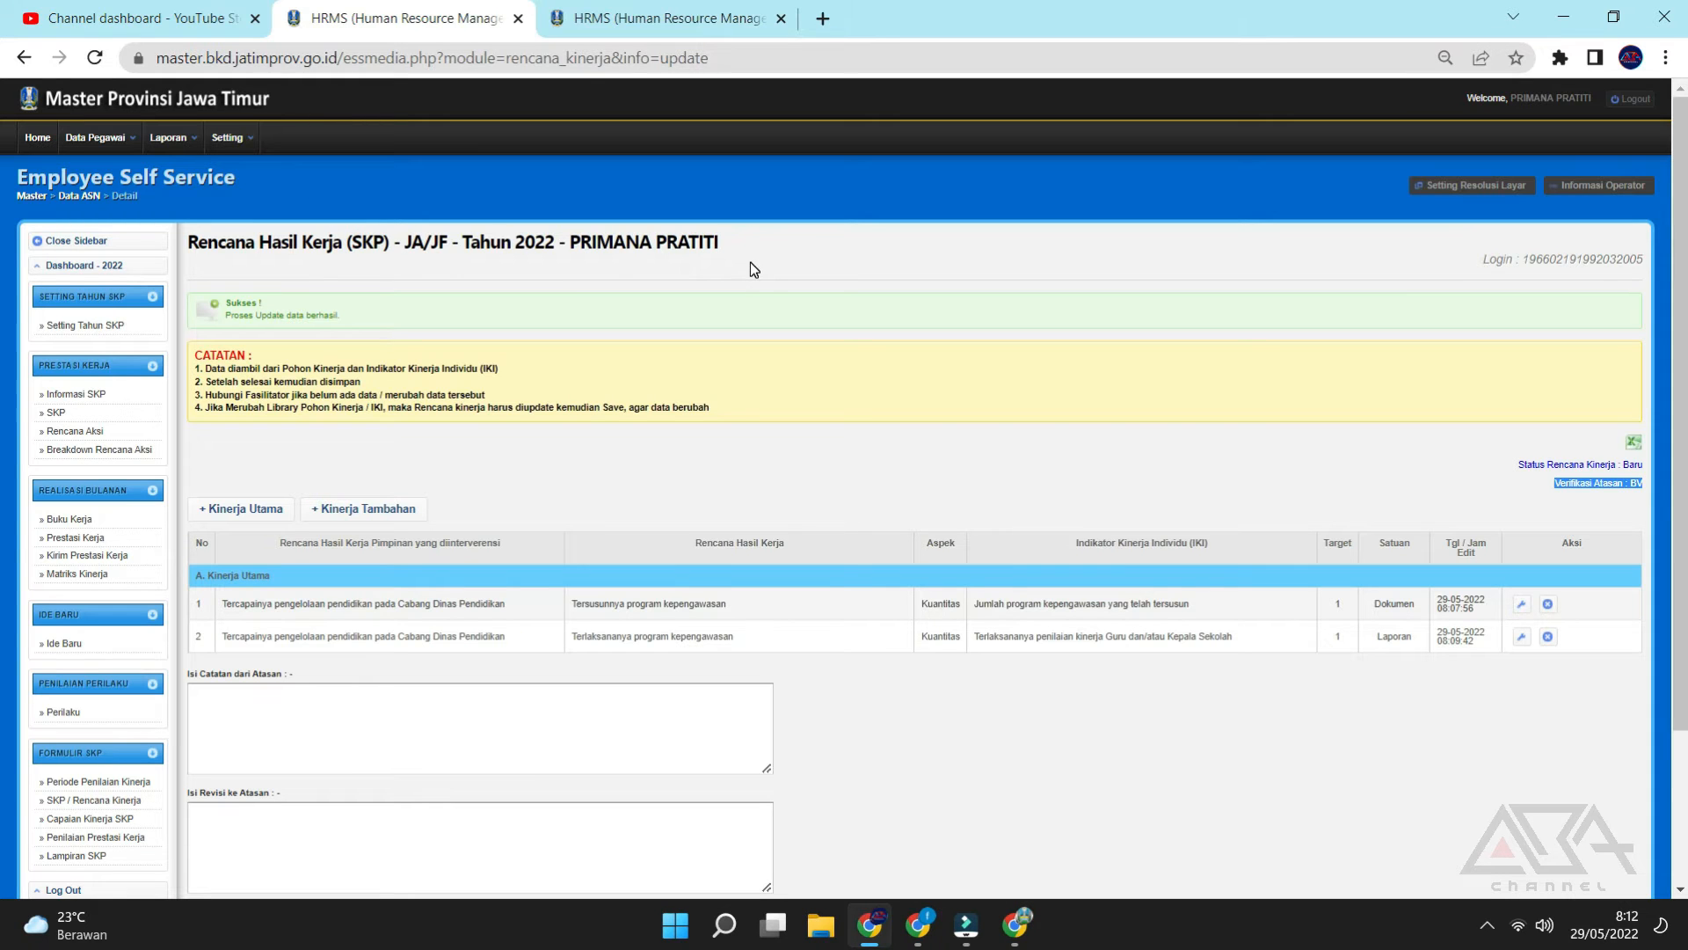
pyautogui.click(799, 250)
pyautogui.rightClick(799, 250)
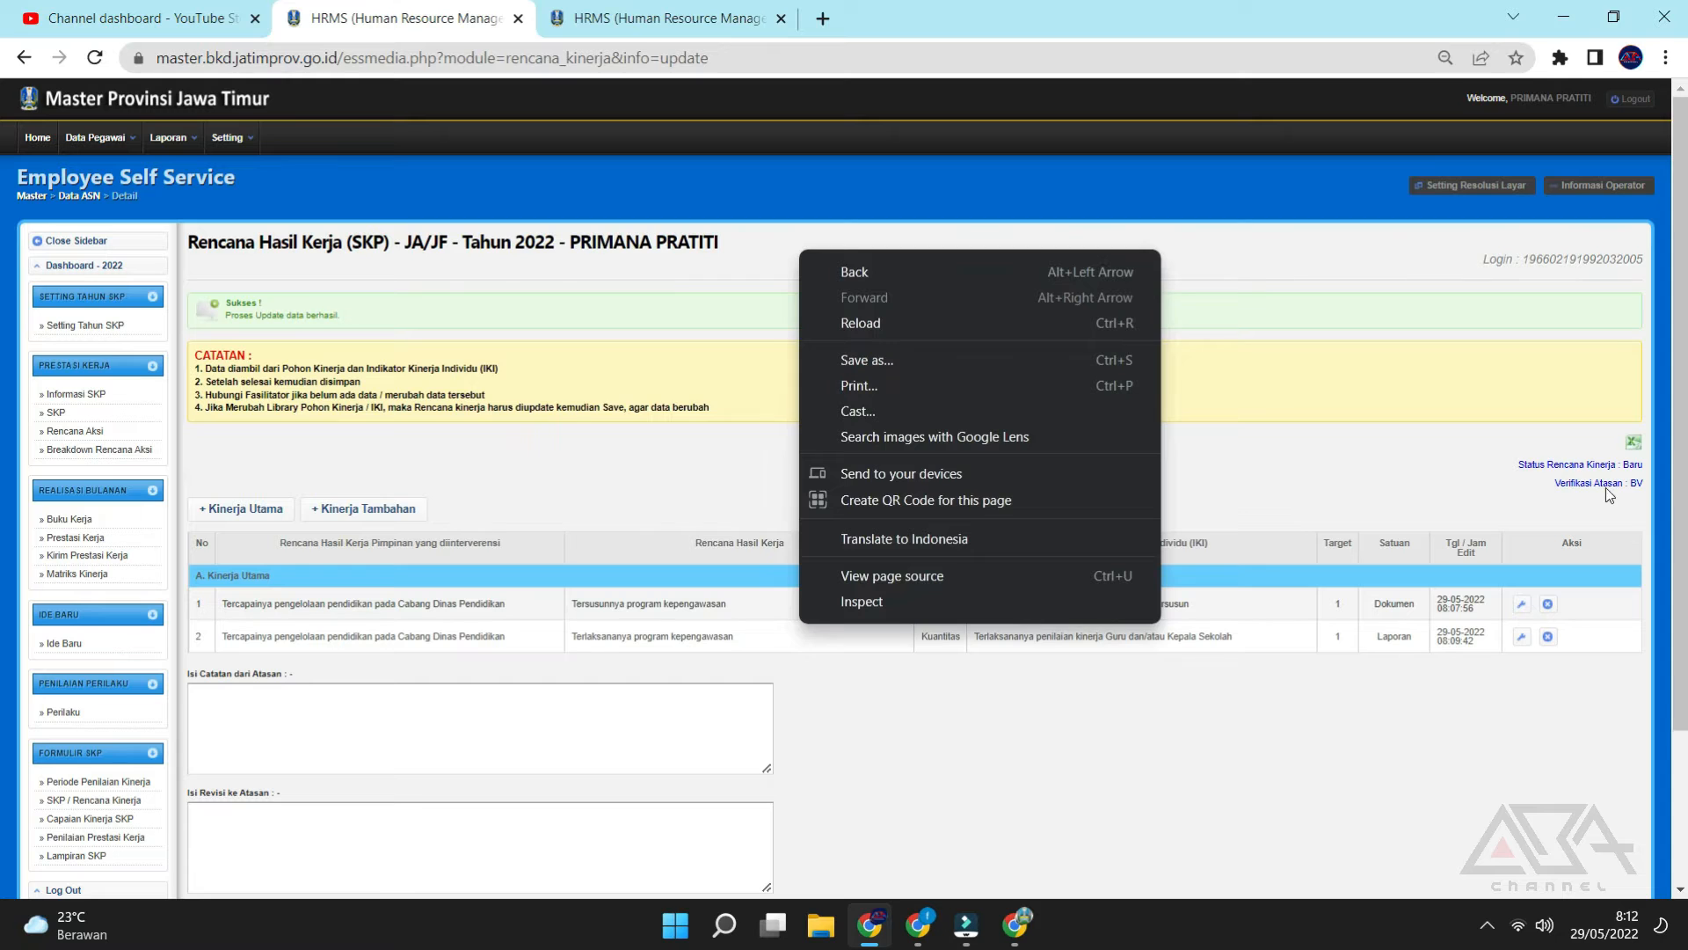
pyautogui.click(1643, 484)
pyautogui.moveTo(1643, 484); pyautogui.dragTo(1591, 488)
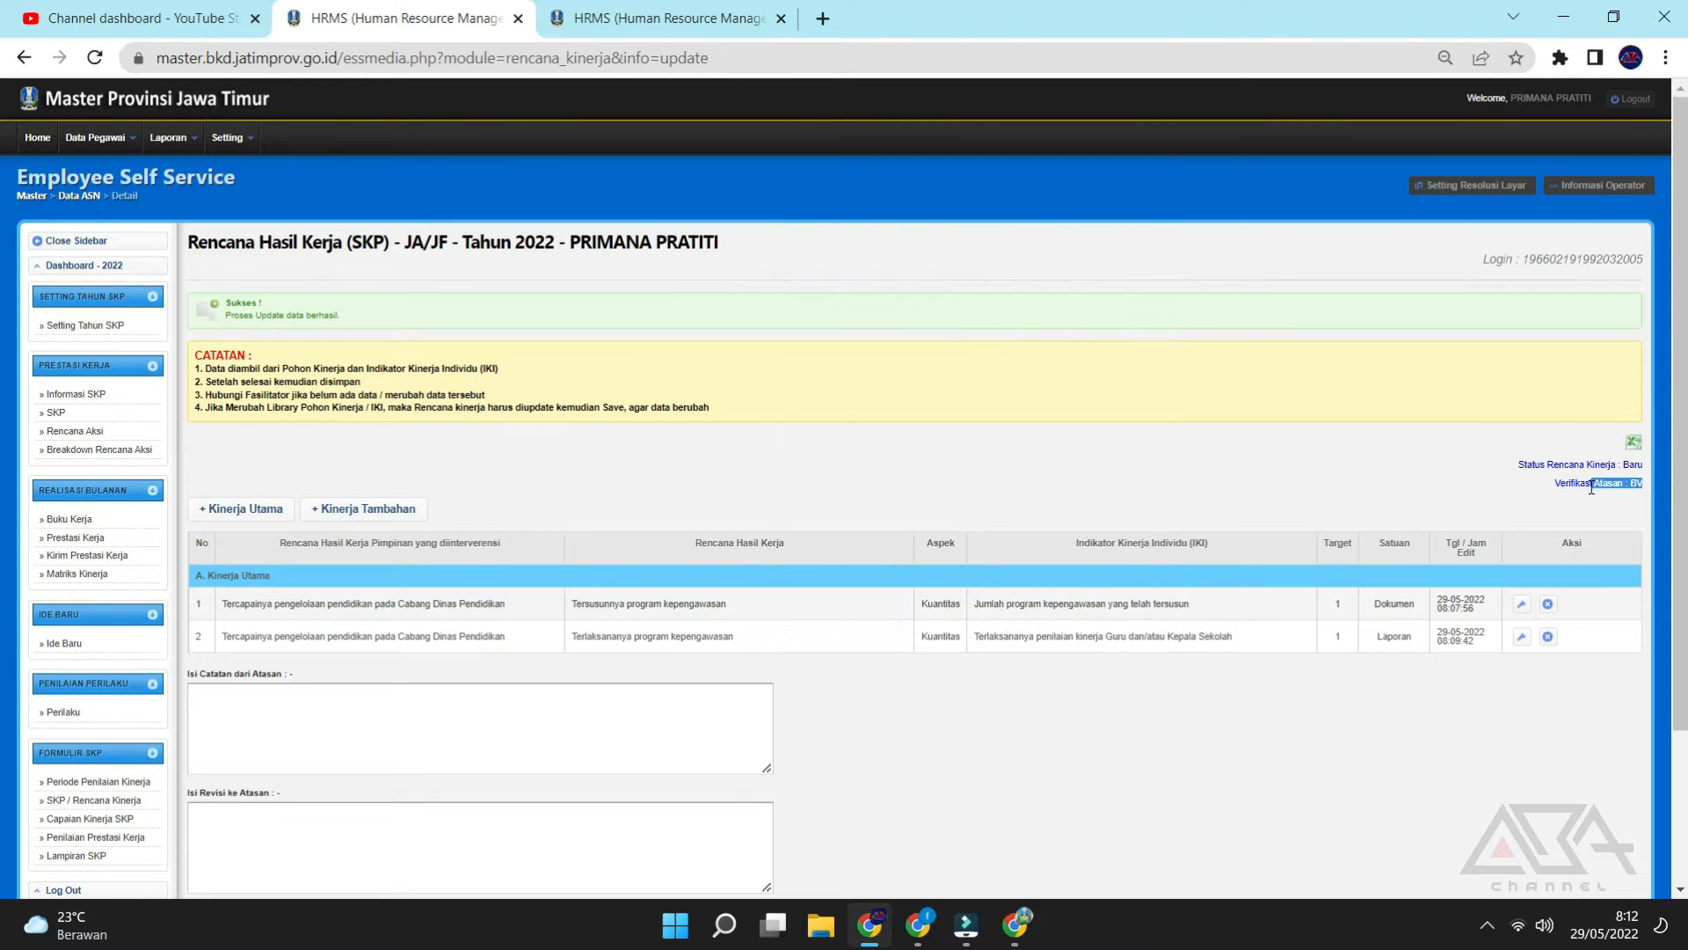
pyautogui.rightClick(1189, 264)
pyautogui.click(1227, 339)
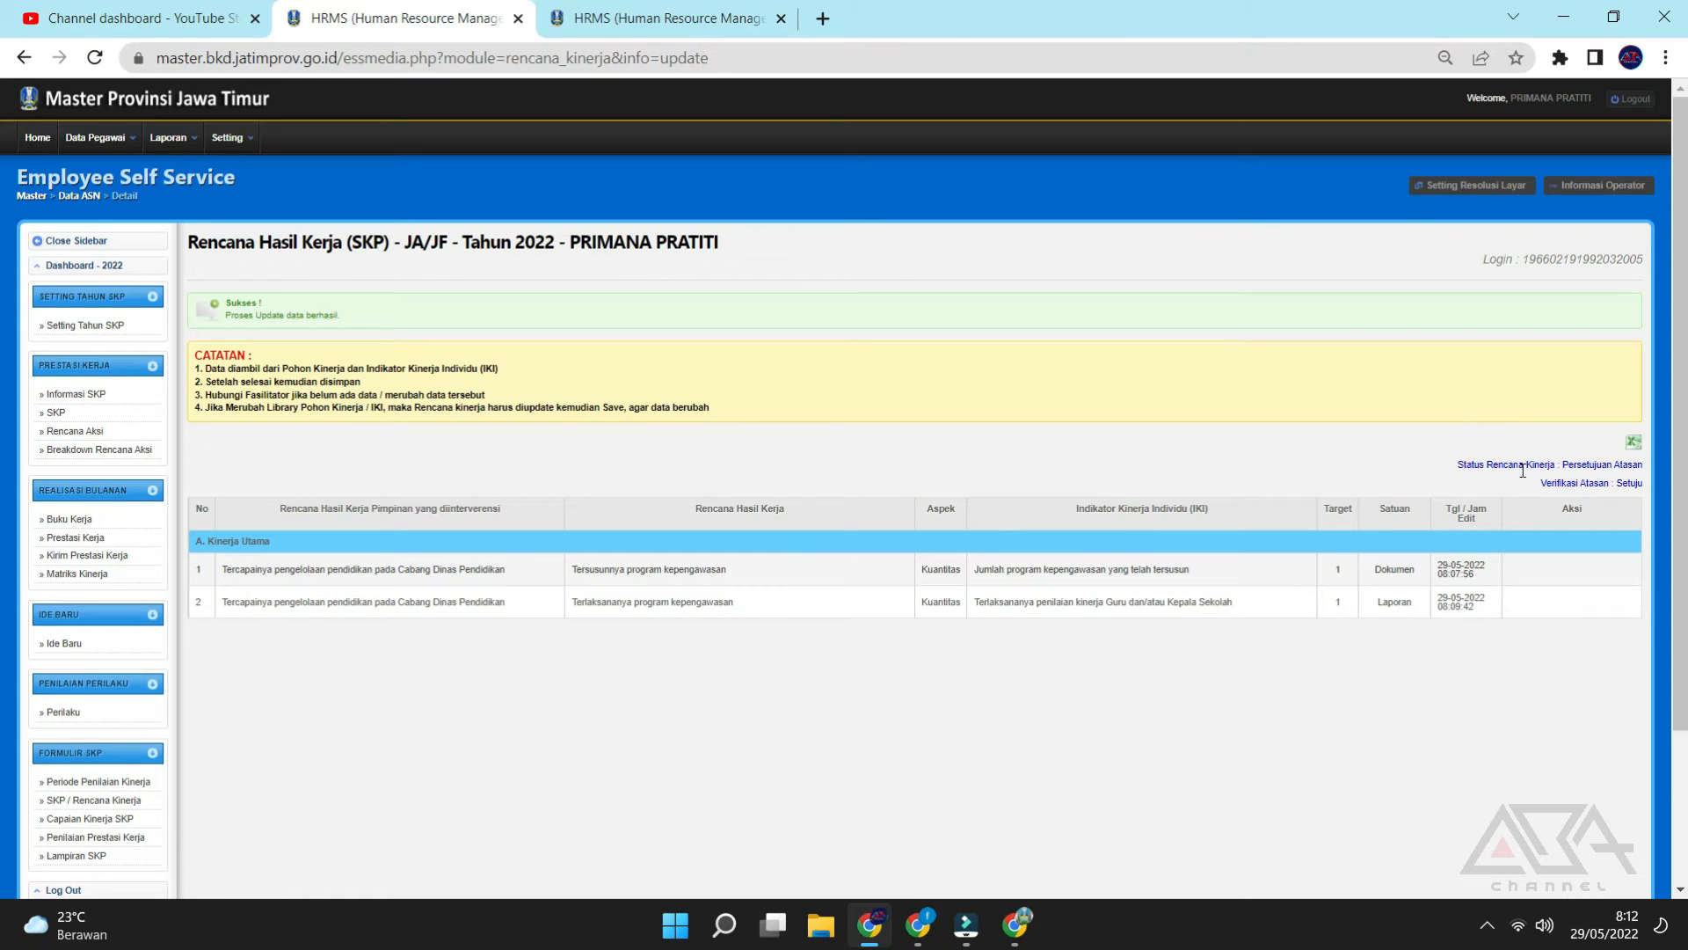
pyautogui.moveTo(1545, 487); pyautogui.dragTo(1637, 489)
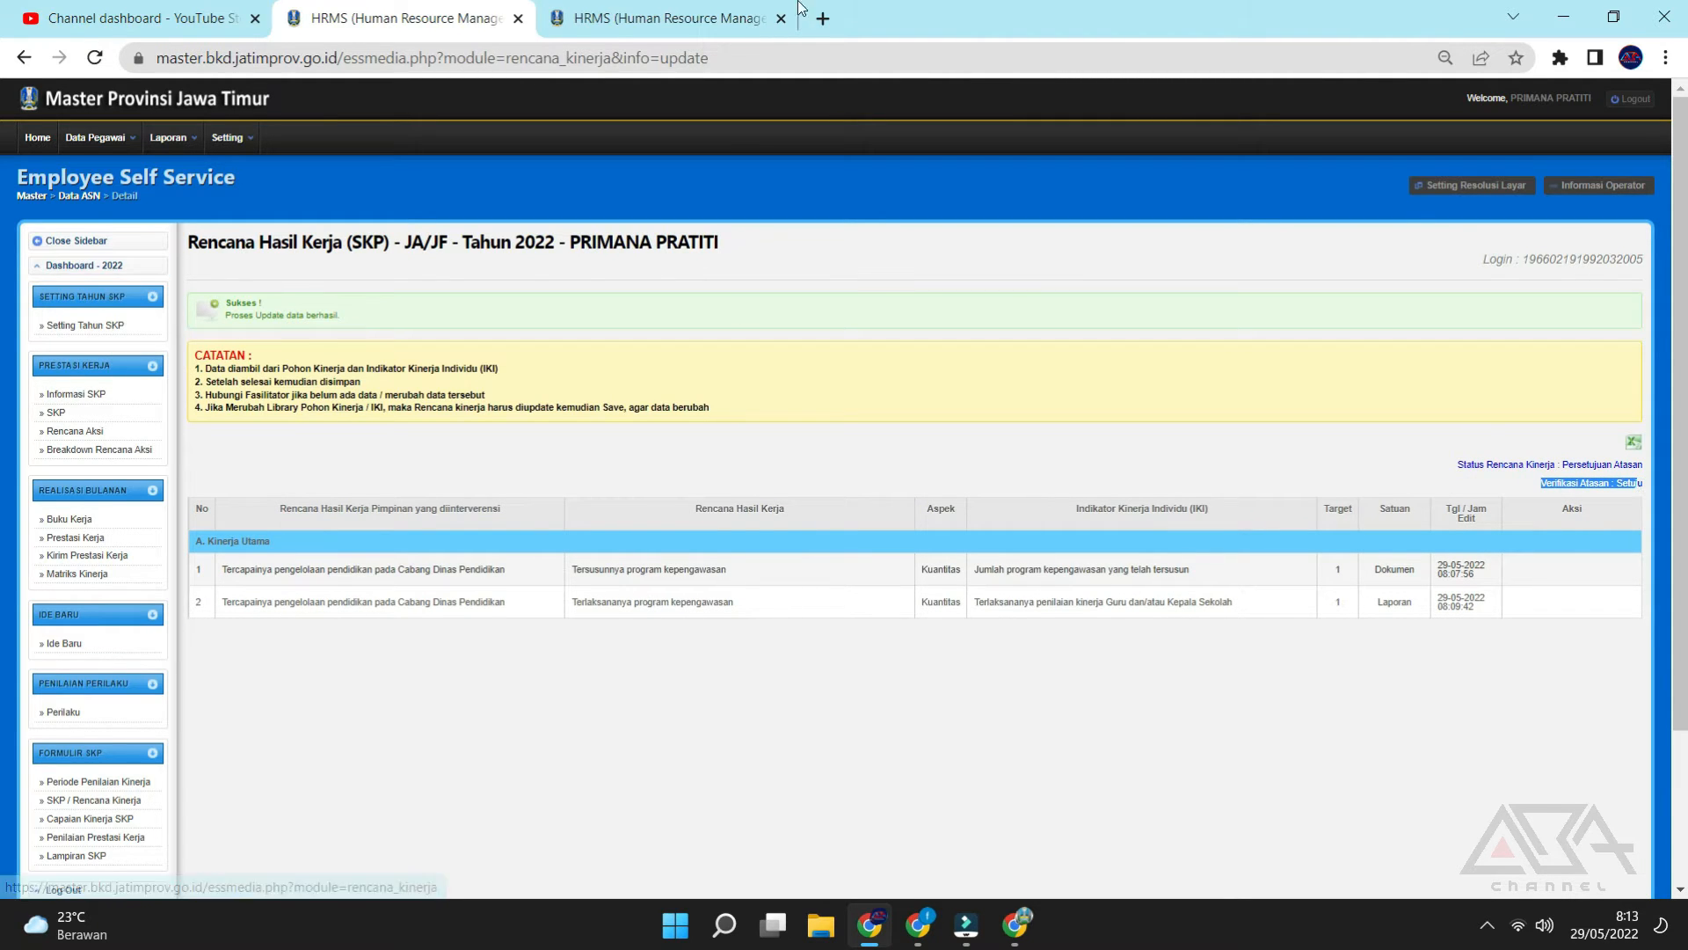
# Go to the Rencana Aksi page and review the Indikator Kinerja of PK Pengawas 2022.pdf beside it.
pyautogui.click(83, 432)
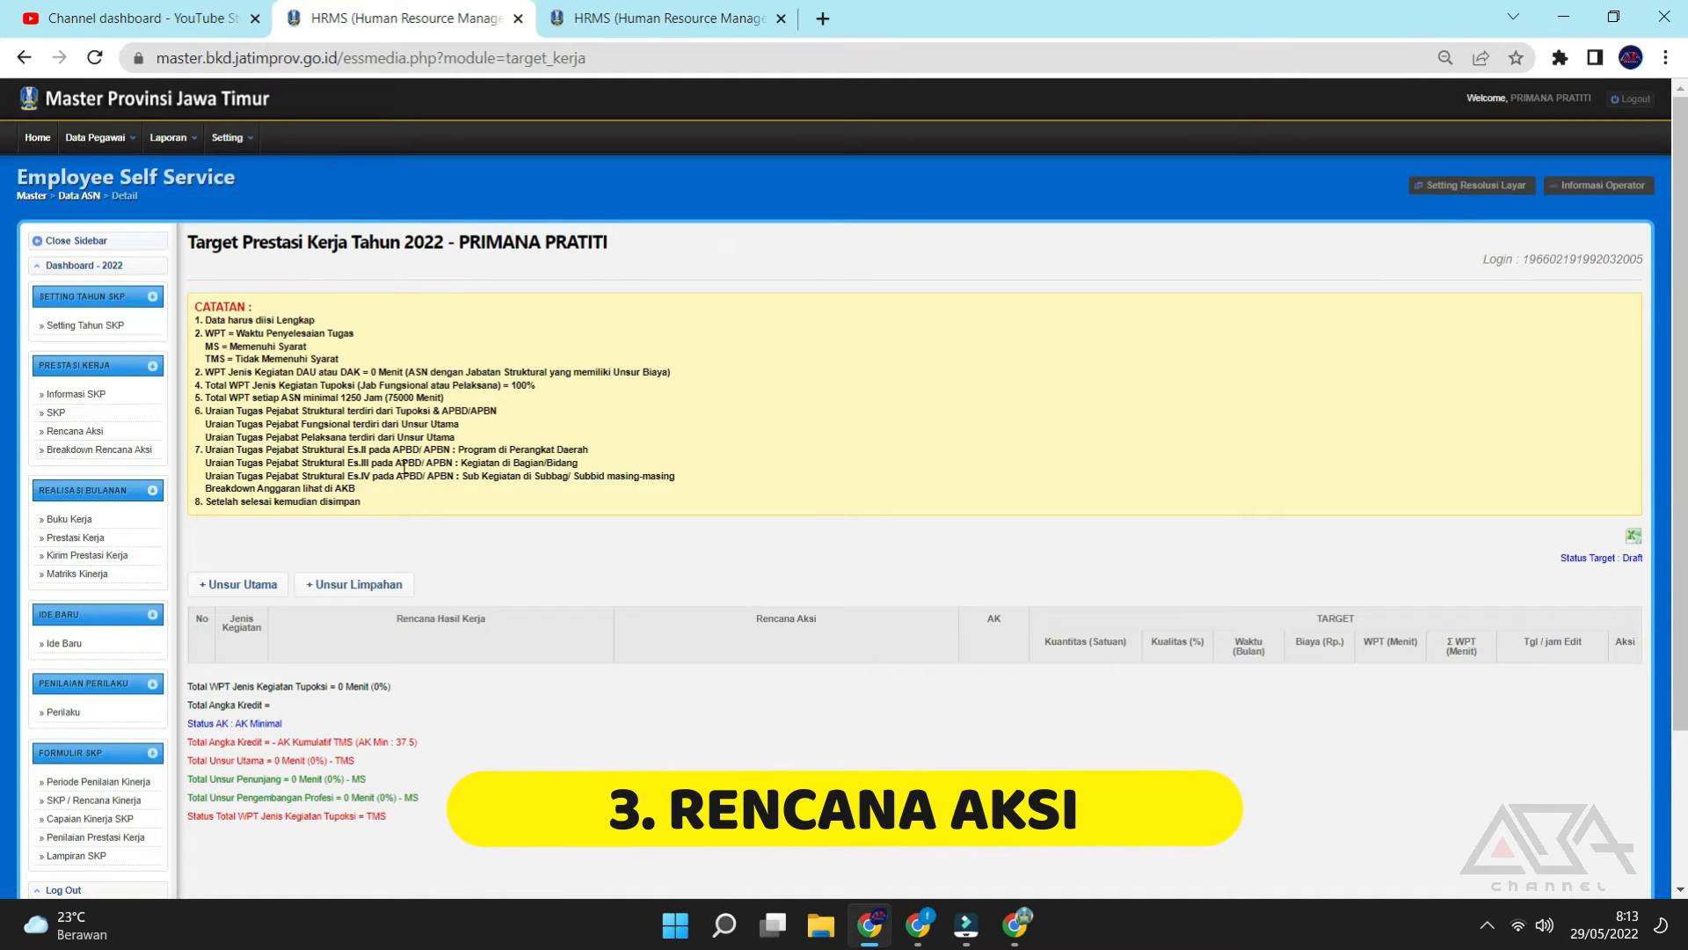
pyautogui.scroll(-1, 492, 440)
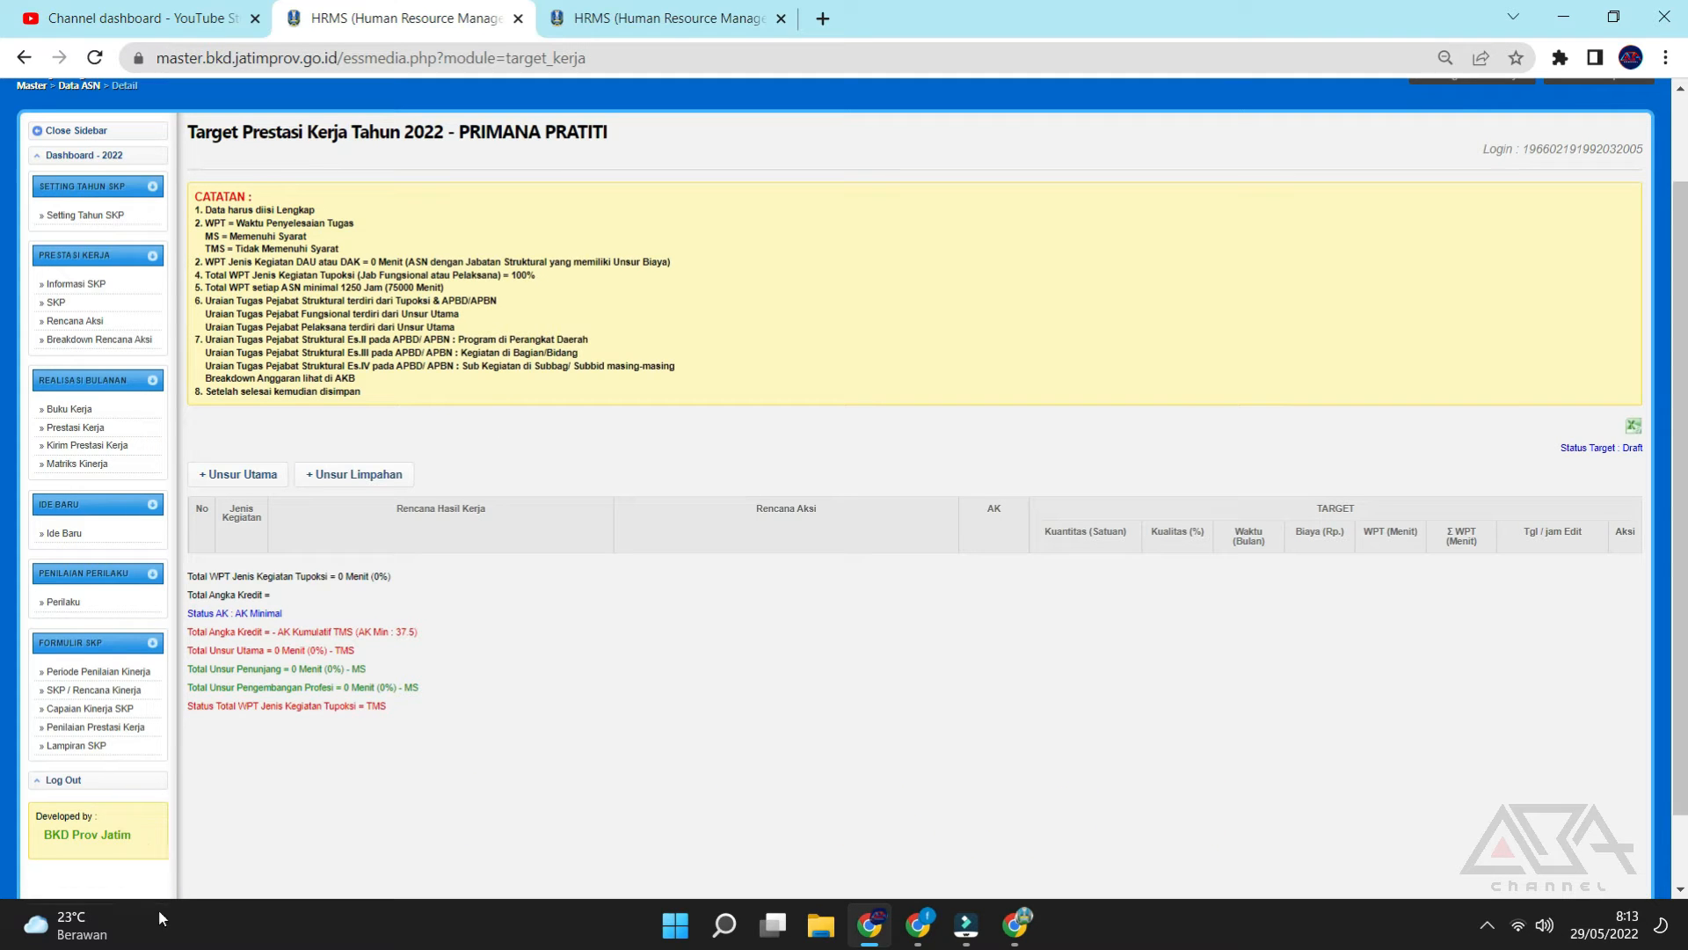
pyautogui.click(930, 917)
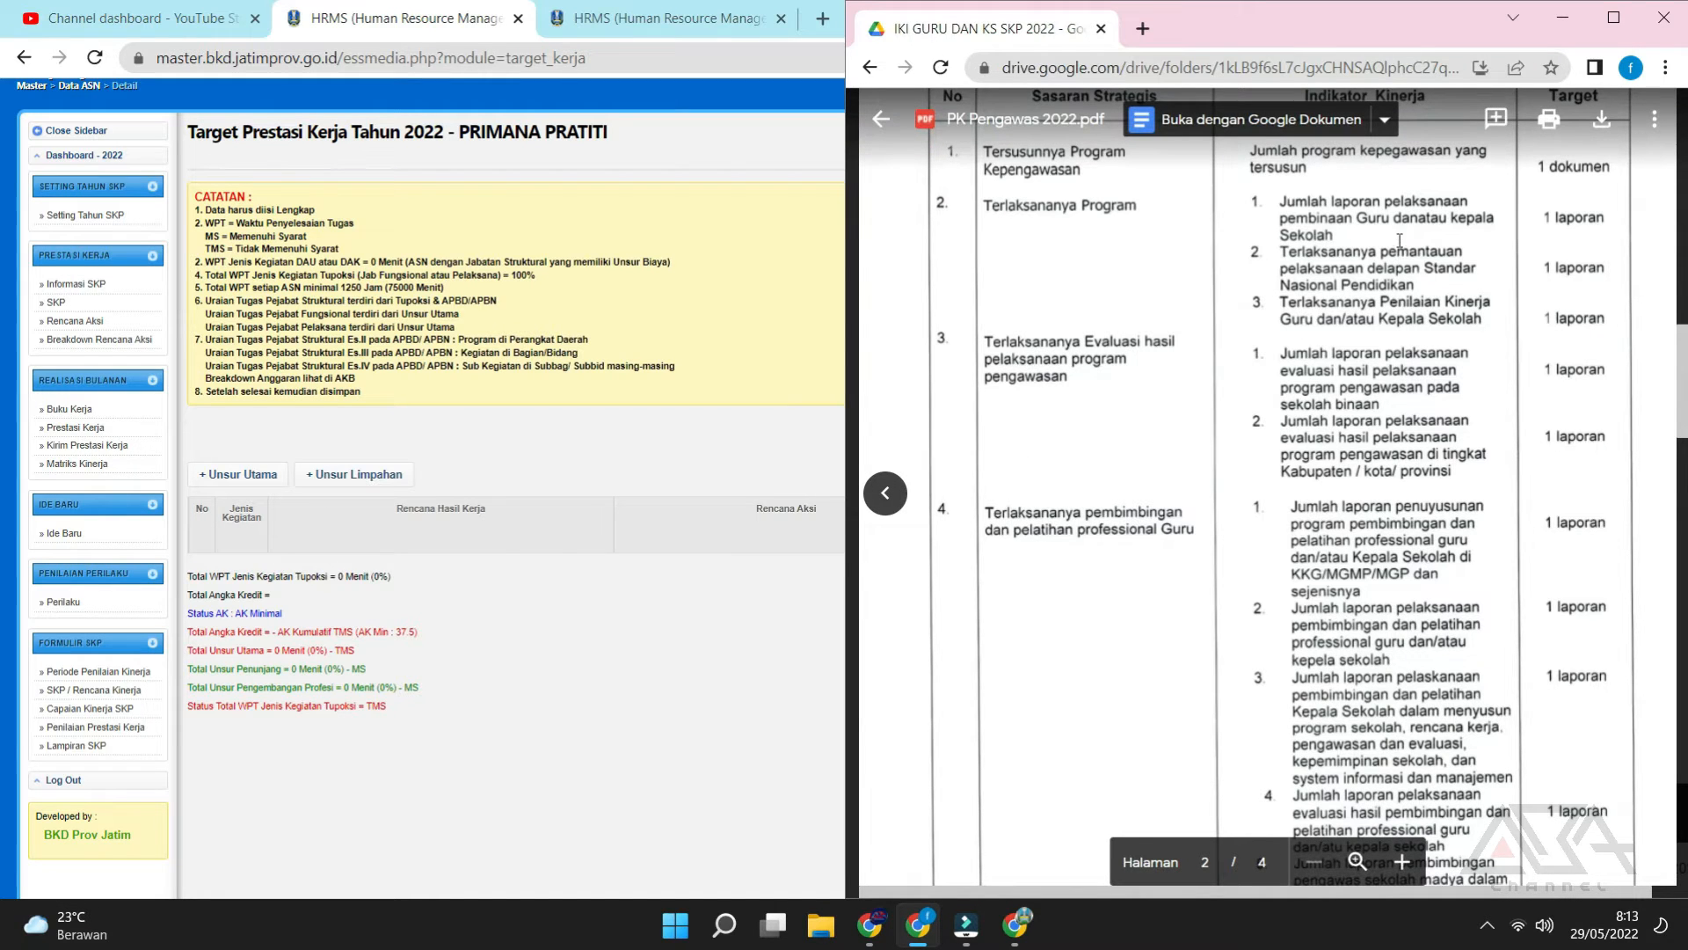
pyautogui.scroll(3, 1405, 218)
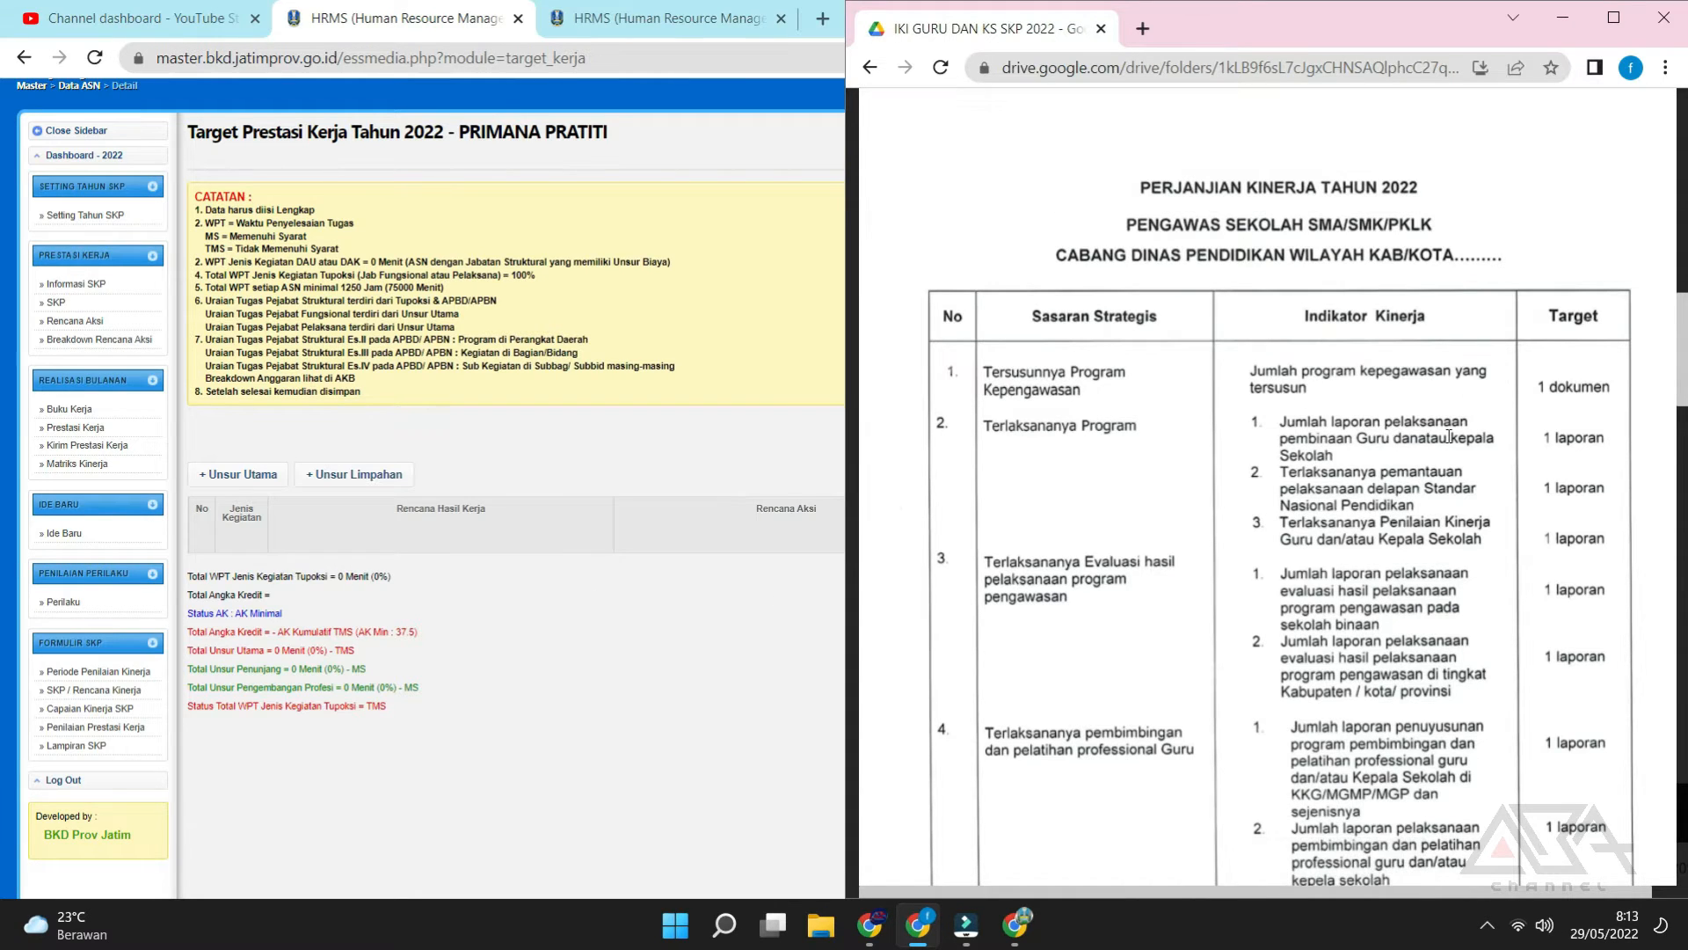
# Start an Unsur Utama entry with Jenis Kegiatan Fungsional "4 - Fungsional" and Rencana Kinerja "Tersusunnya program kepengawasan".
pyautogui.click(246, 475)
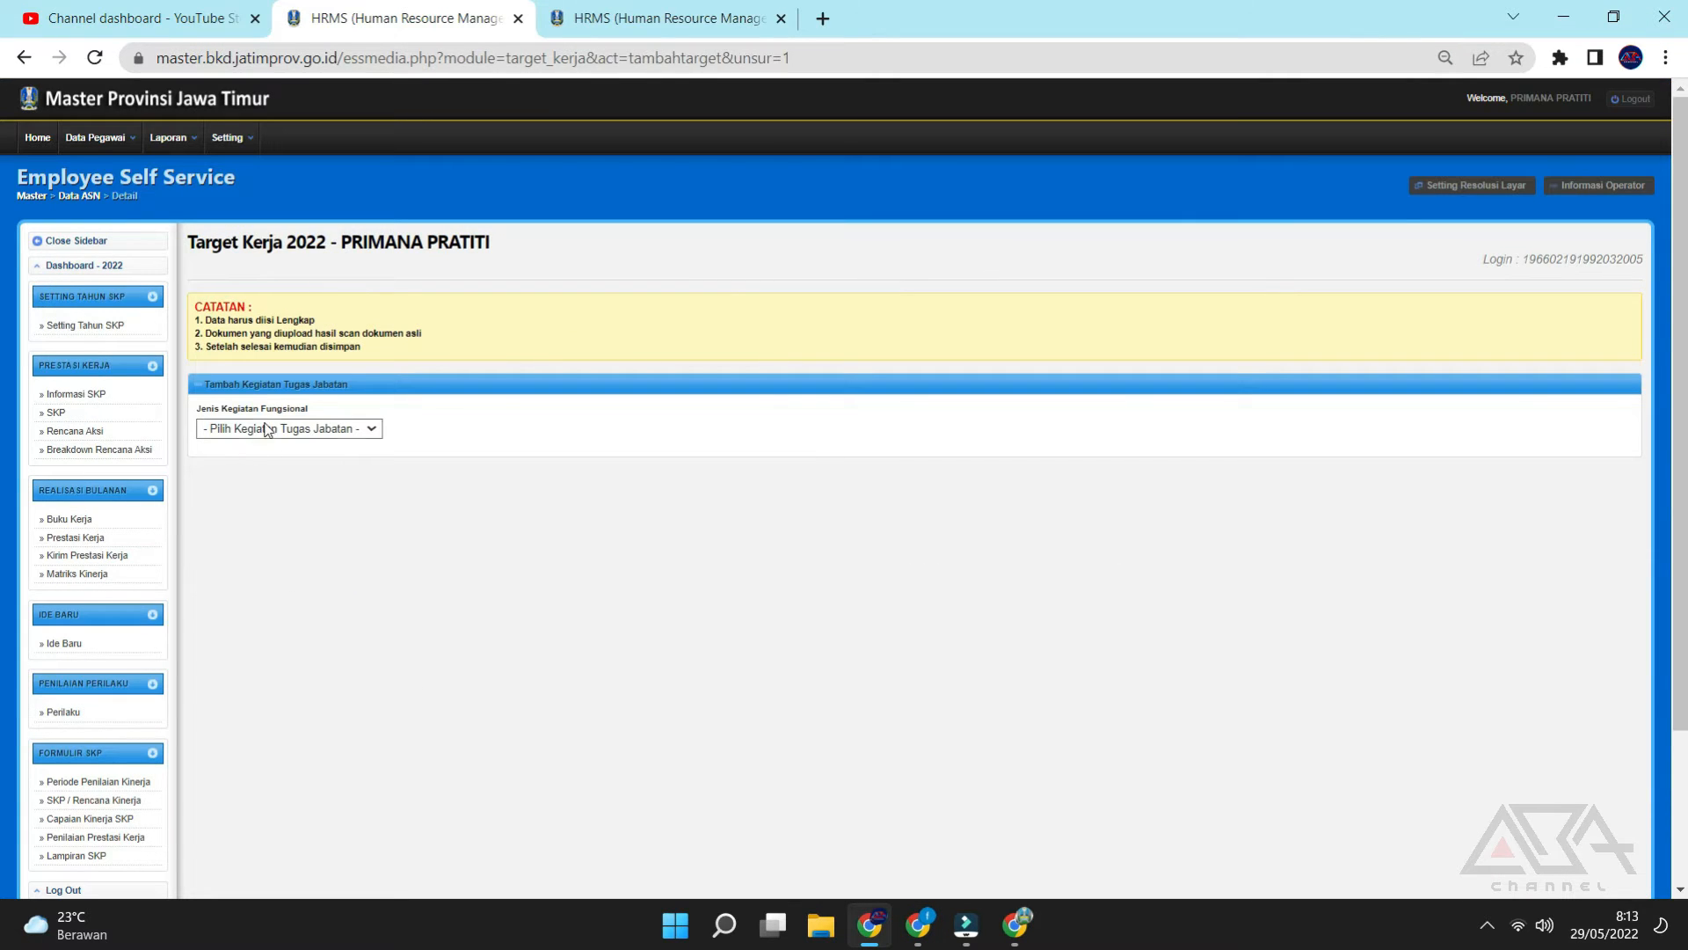
pyautogui.click(267, 430)
pyautogui.click(253, 462)
pyautogui.click(313, 478)
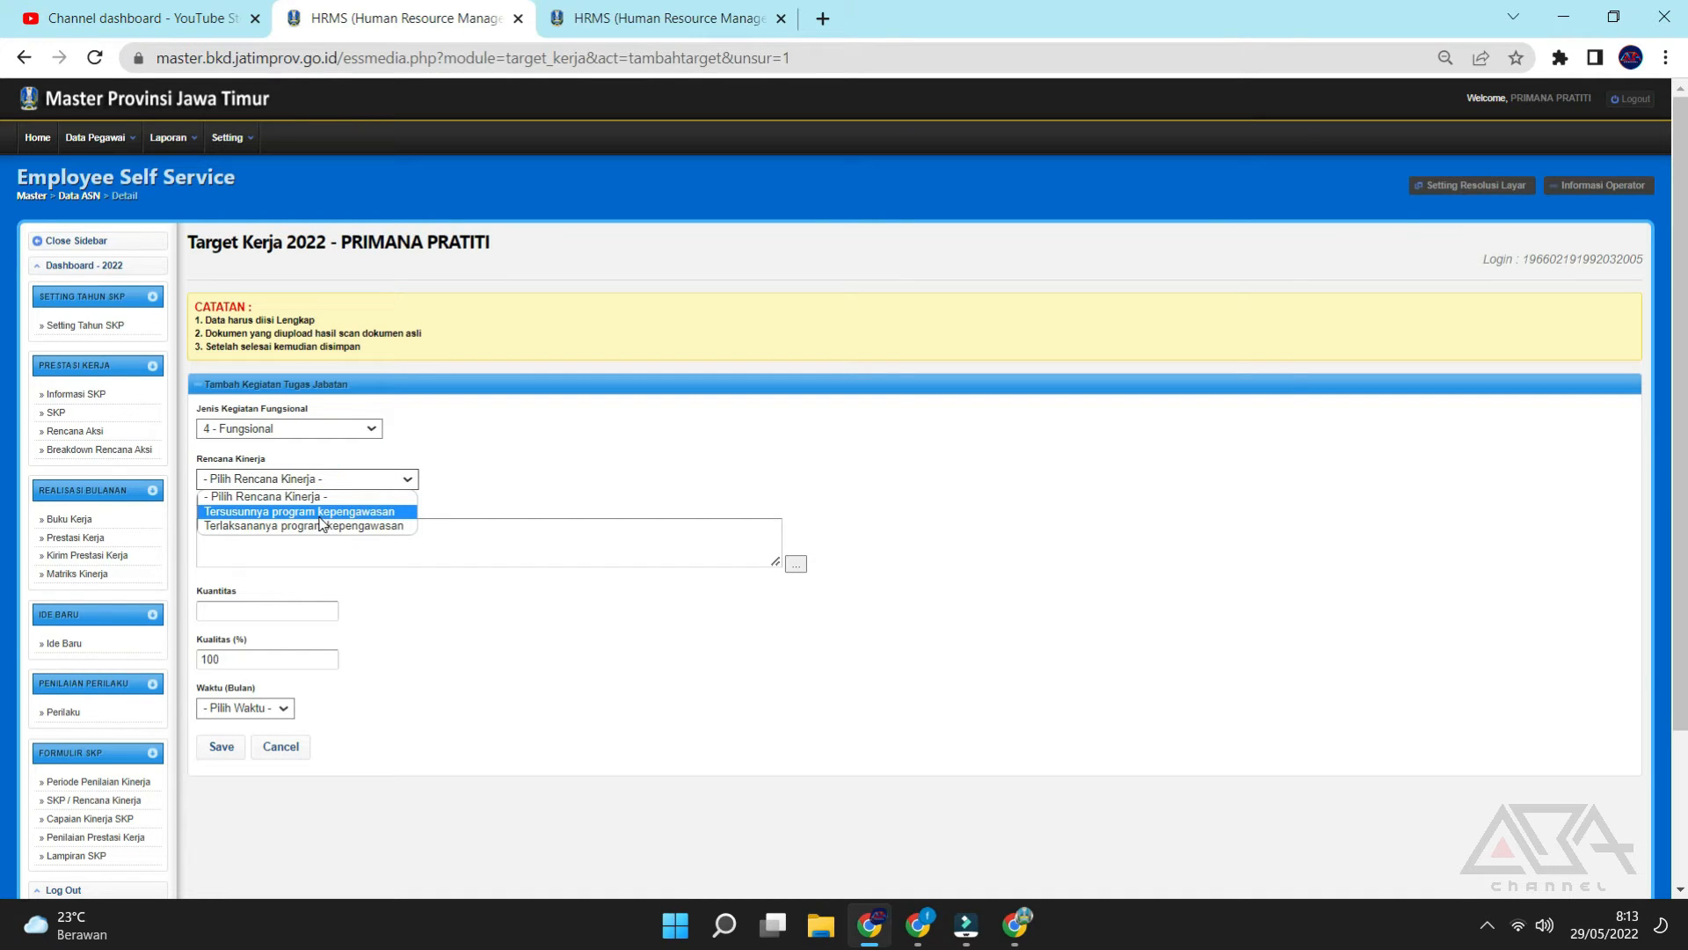
pyautogui.click(343, 512)
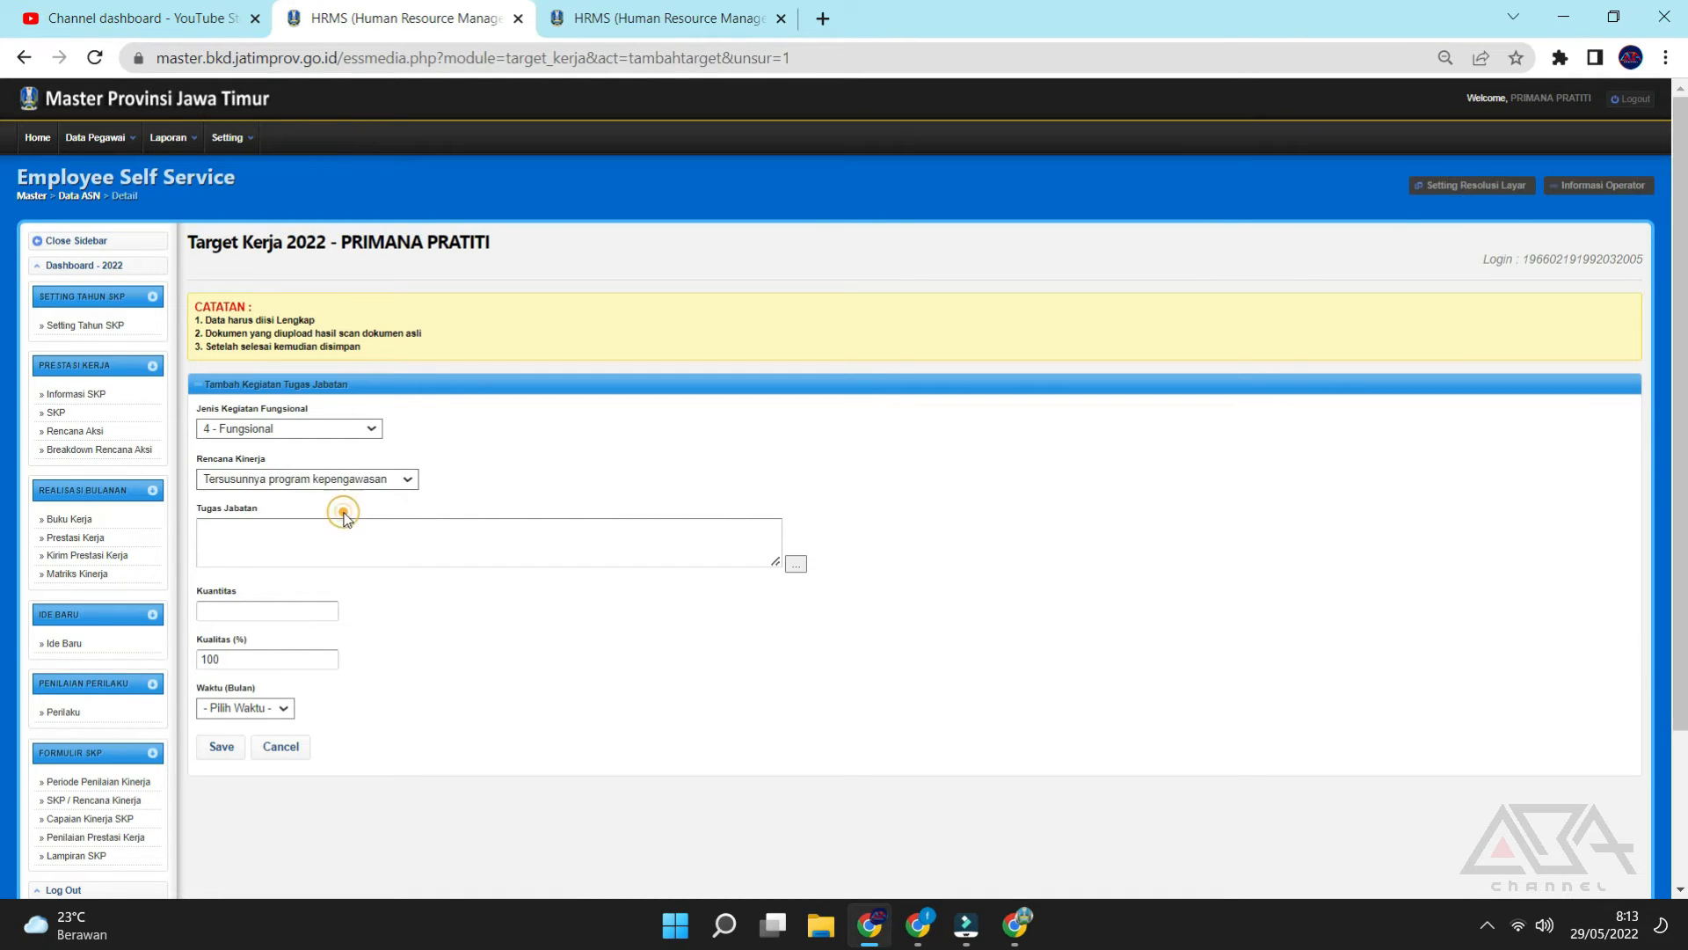
# Open the Tugas Jabatan task list and look through the Unsur Utama descriptions for the supervision programme task.
pyautogui.tripleClick(268, 458)
pyautogui.moveTo(257, 511); pyautogui.dragTo(200, 524)
pyautogui.click(796, 566)
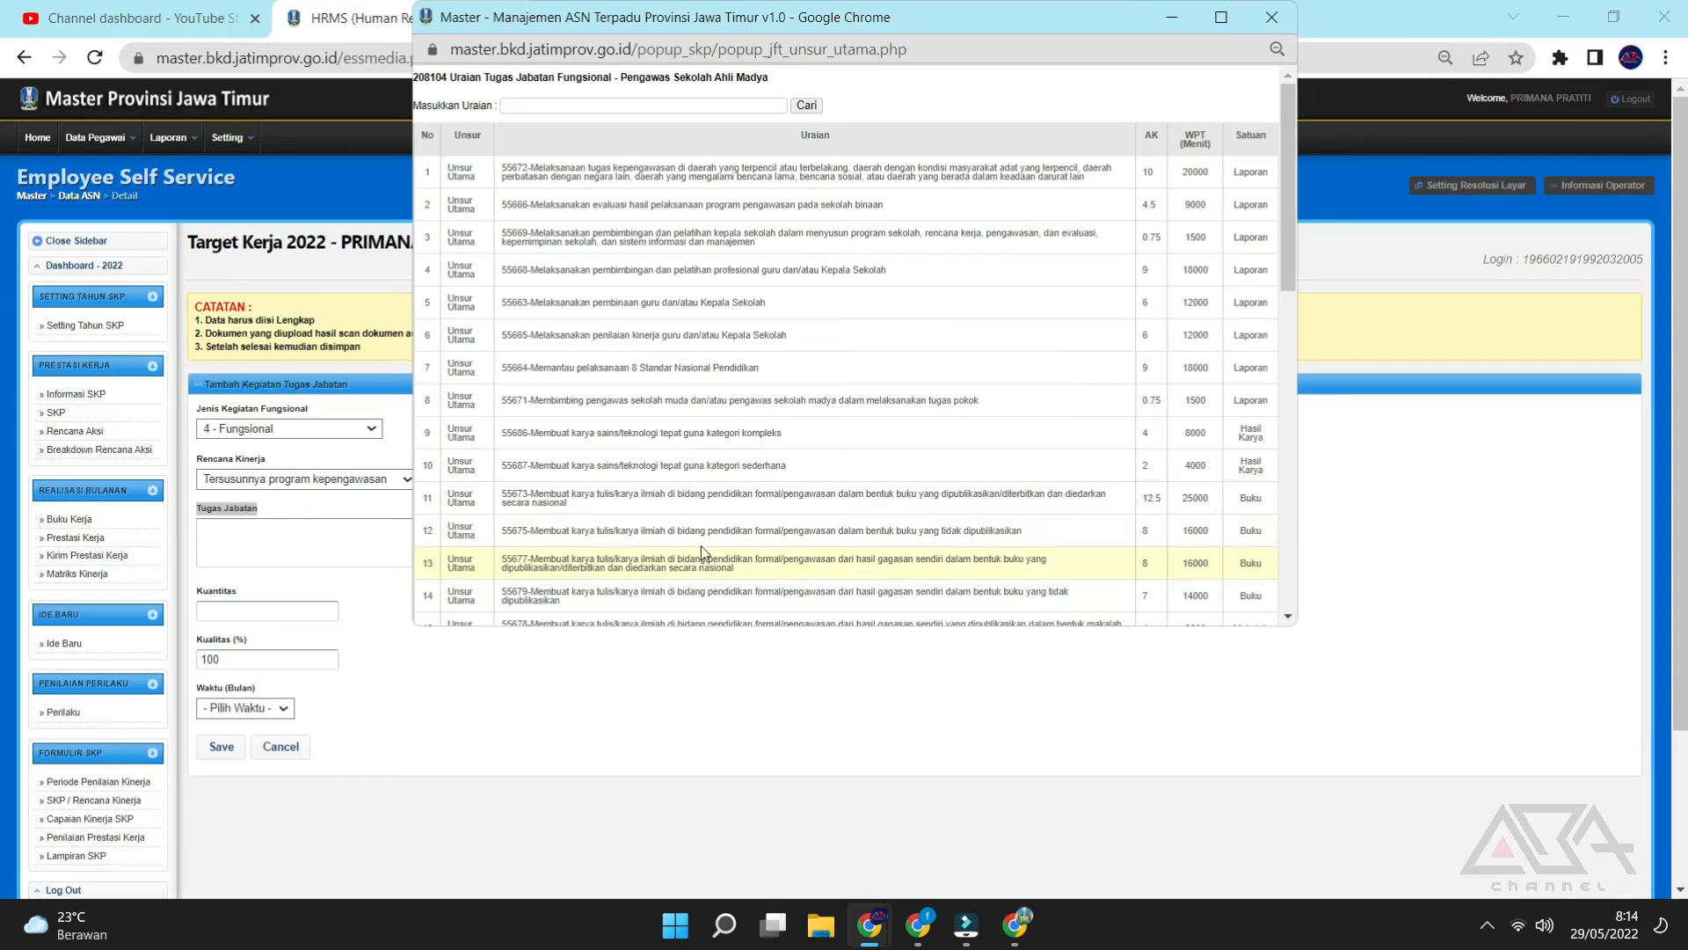
pyautogui.scroll(-7, 778, 221)
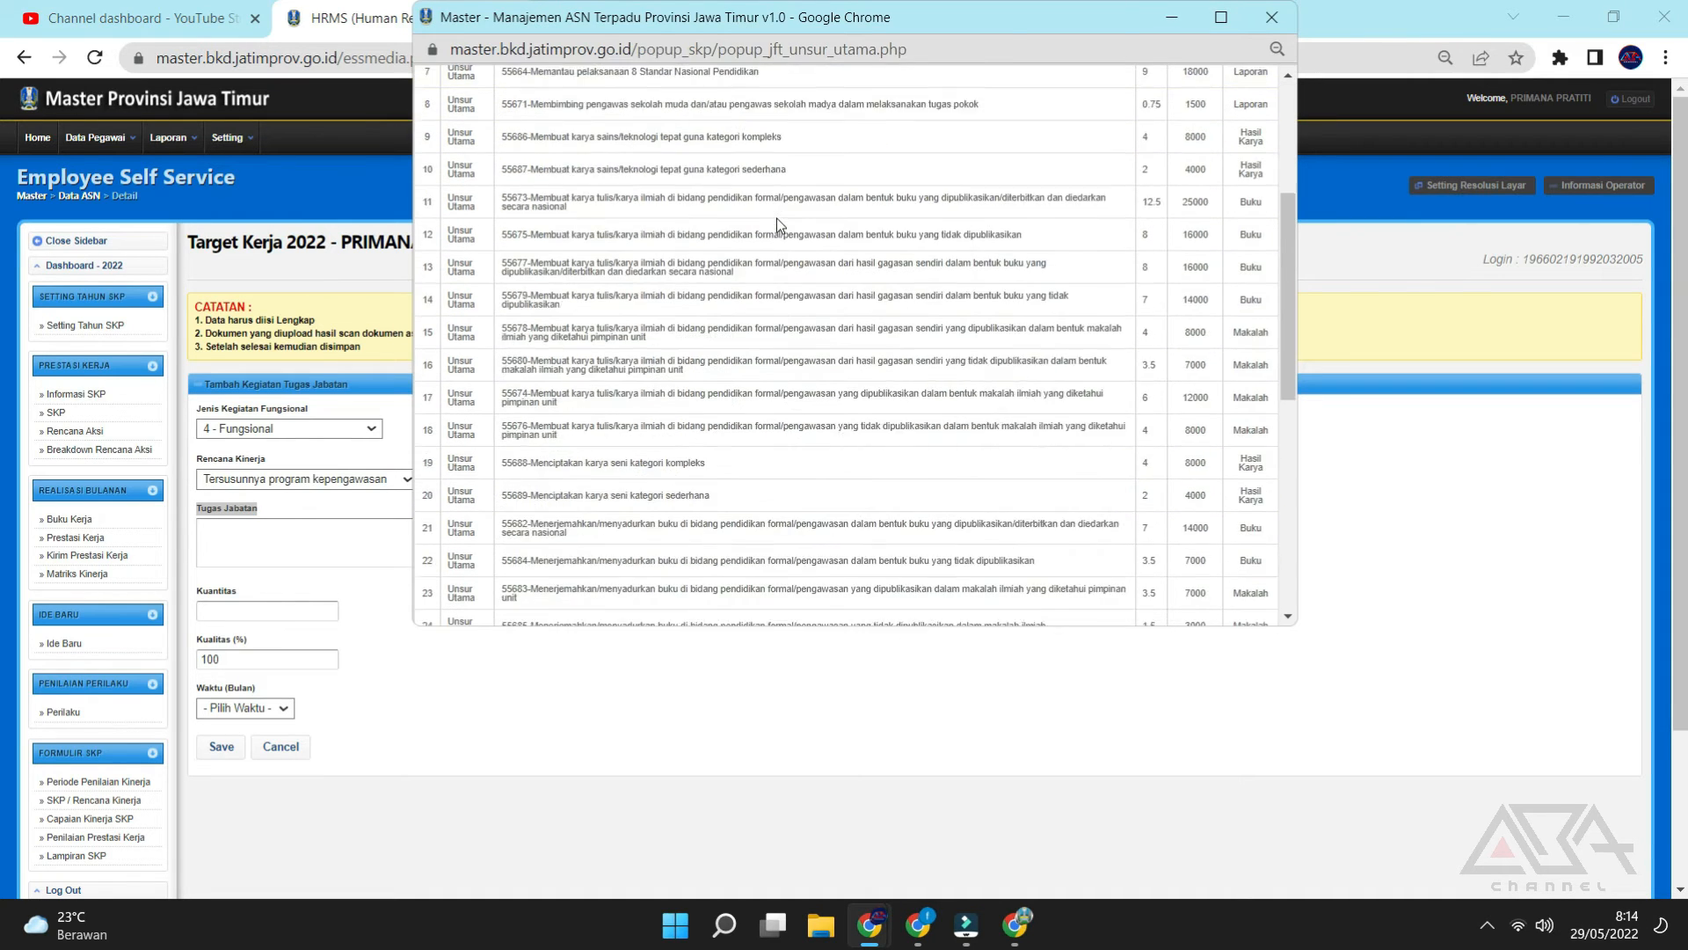
pyautogui.scroll(8, 777, 219)
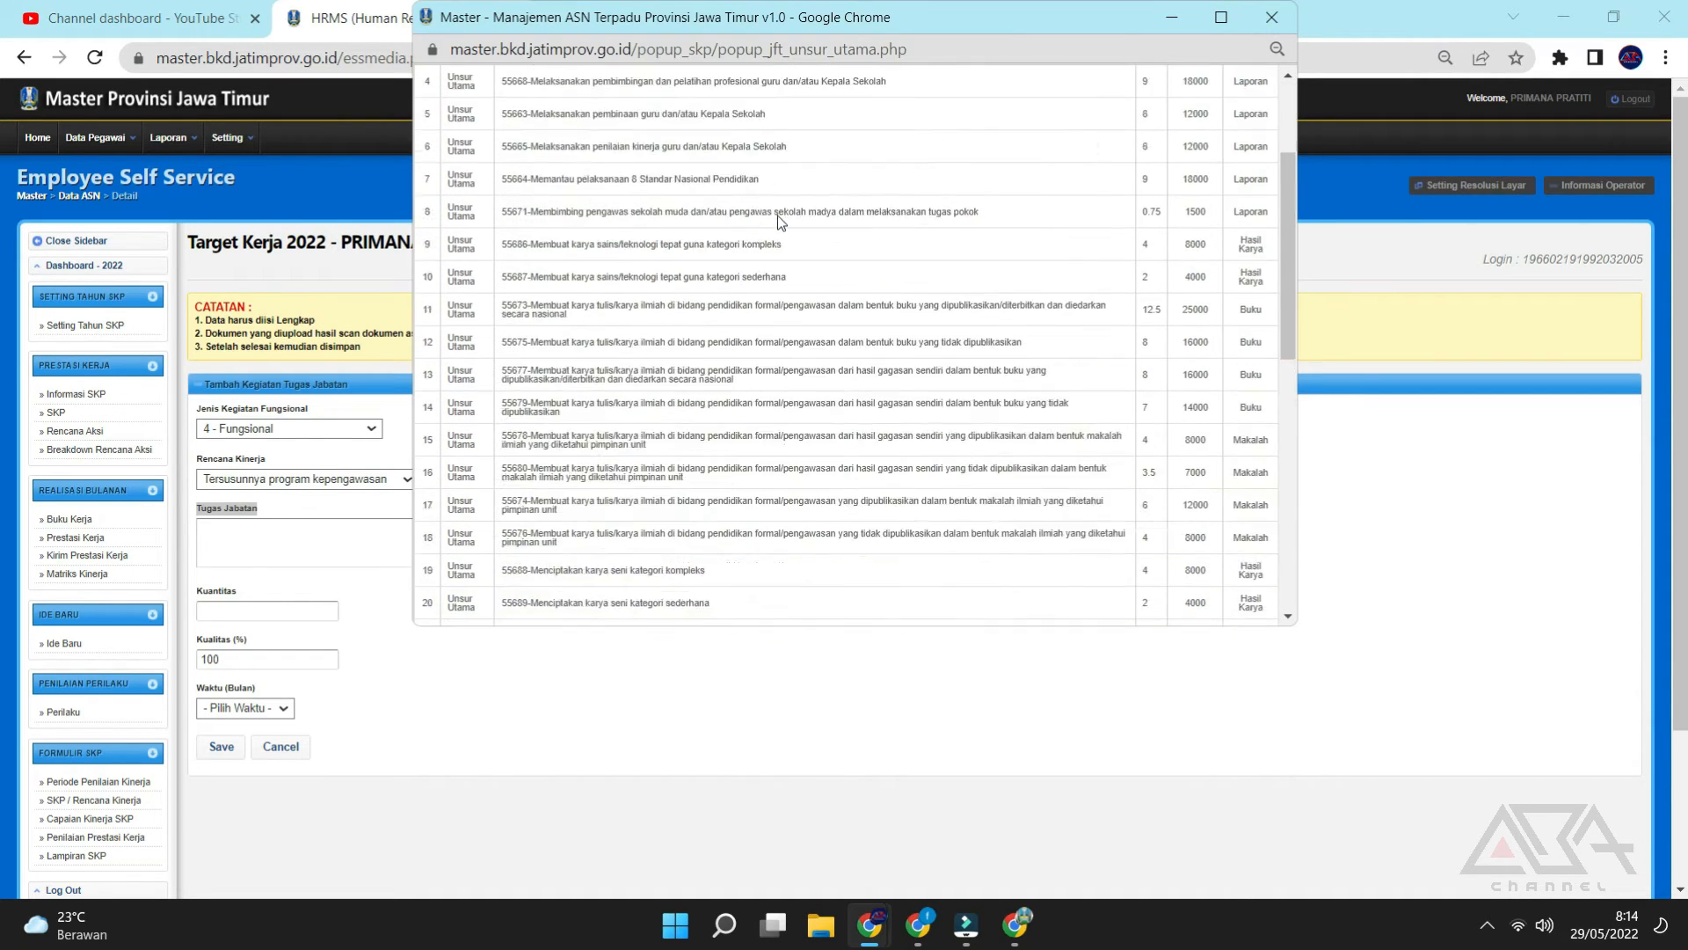
pyautogui.scroll(-10, 778, 216)
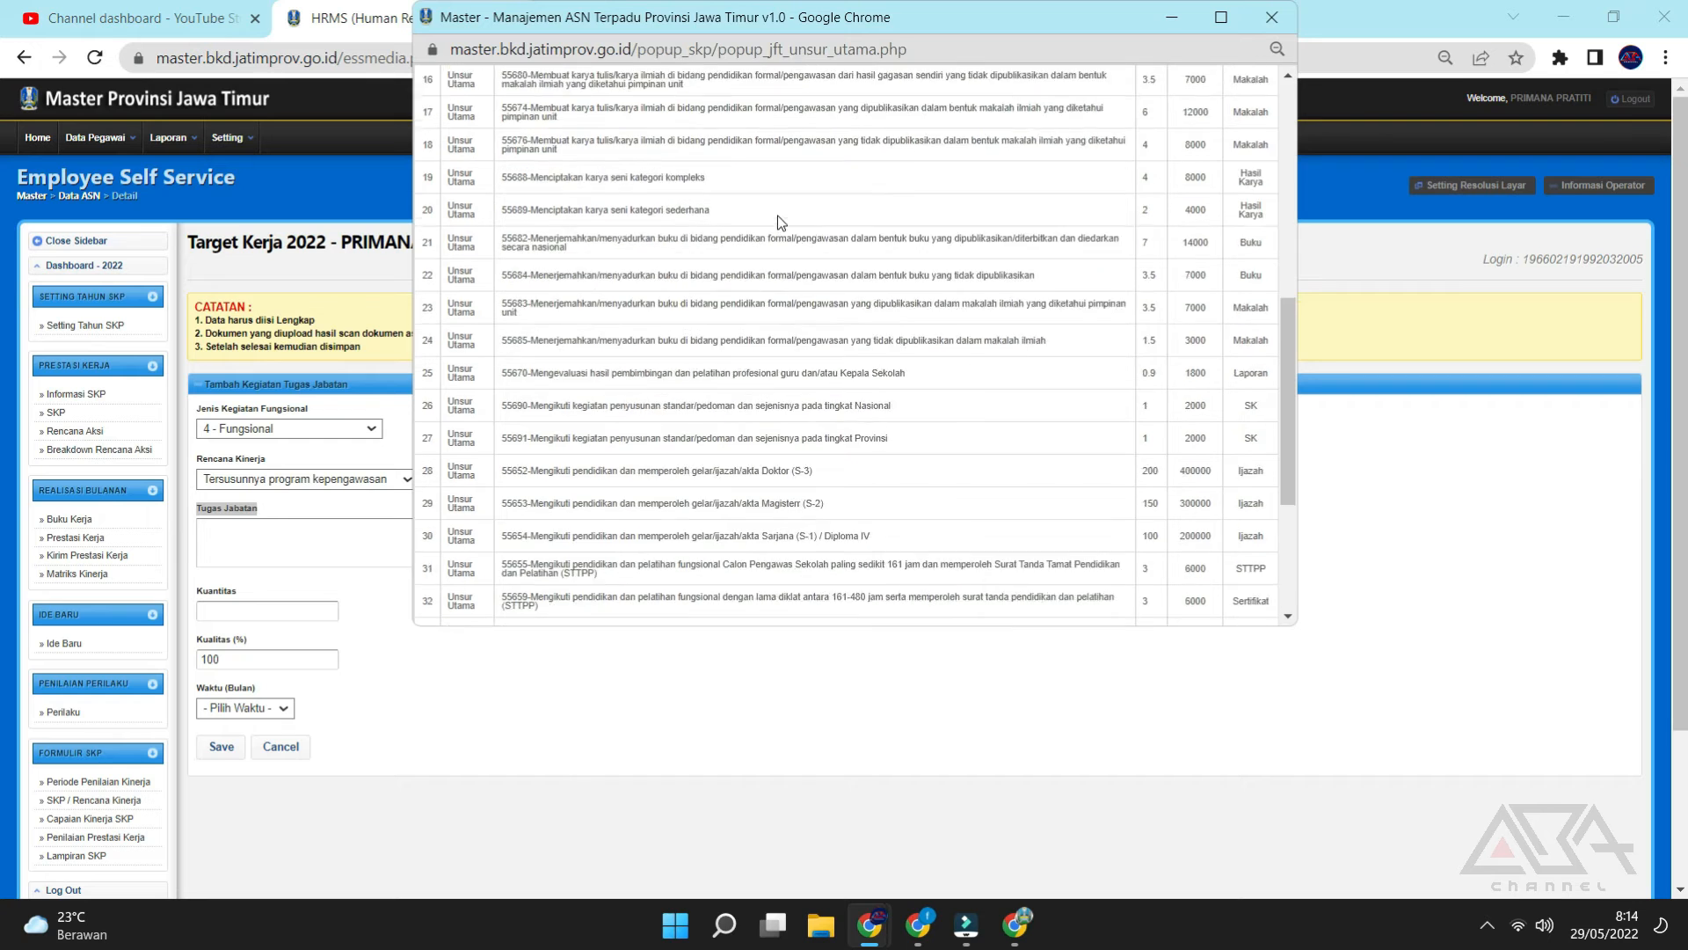
pyautogui.scroll(10, 774, 230)
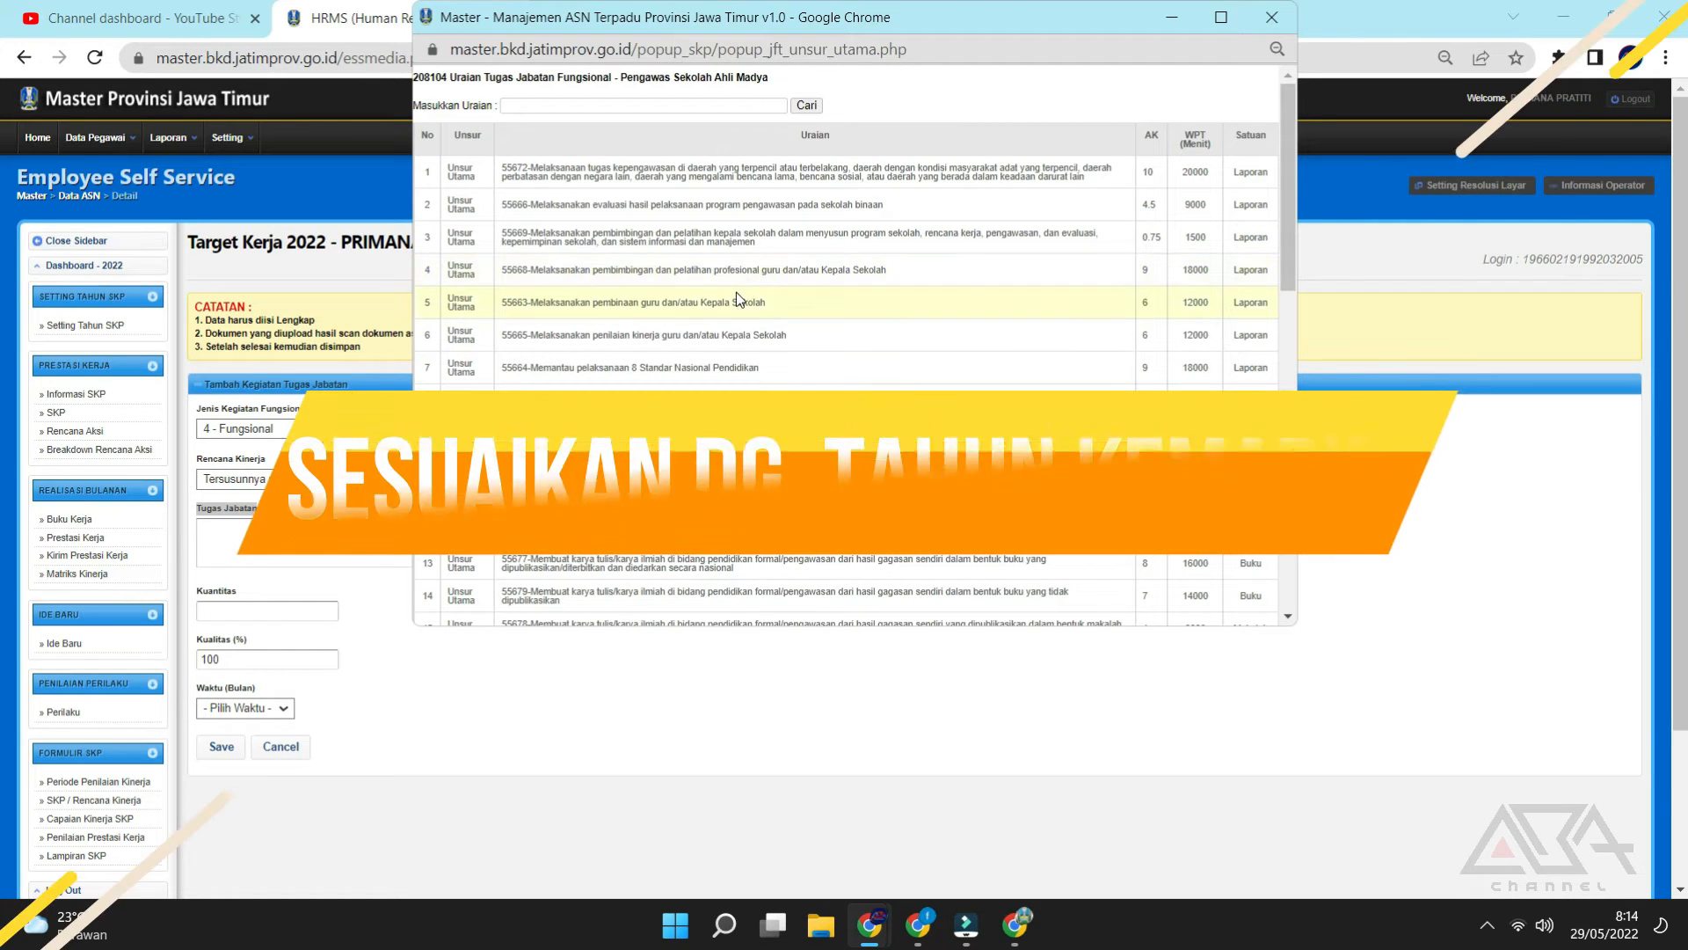
pyautogui.scroll(-3, 736, 294)
pyautogui.scroll(3, 736, 293)
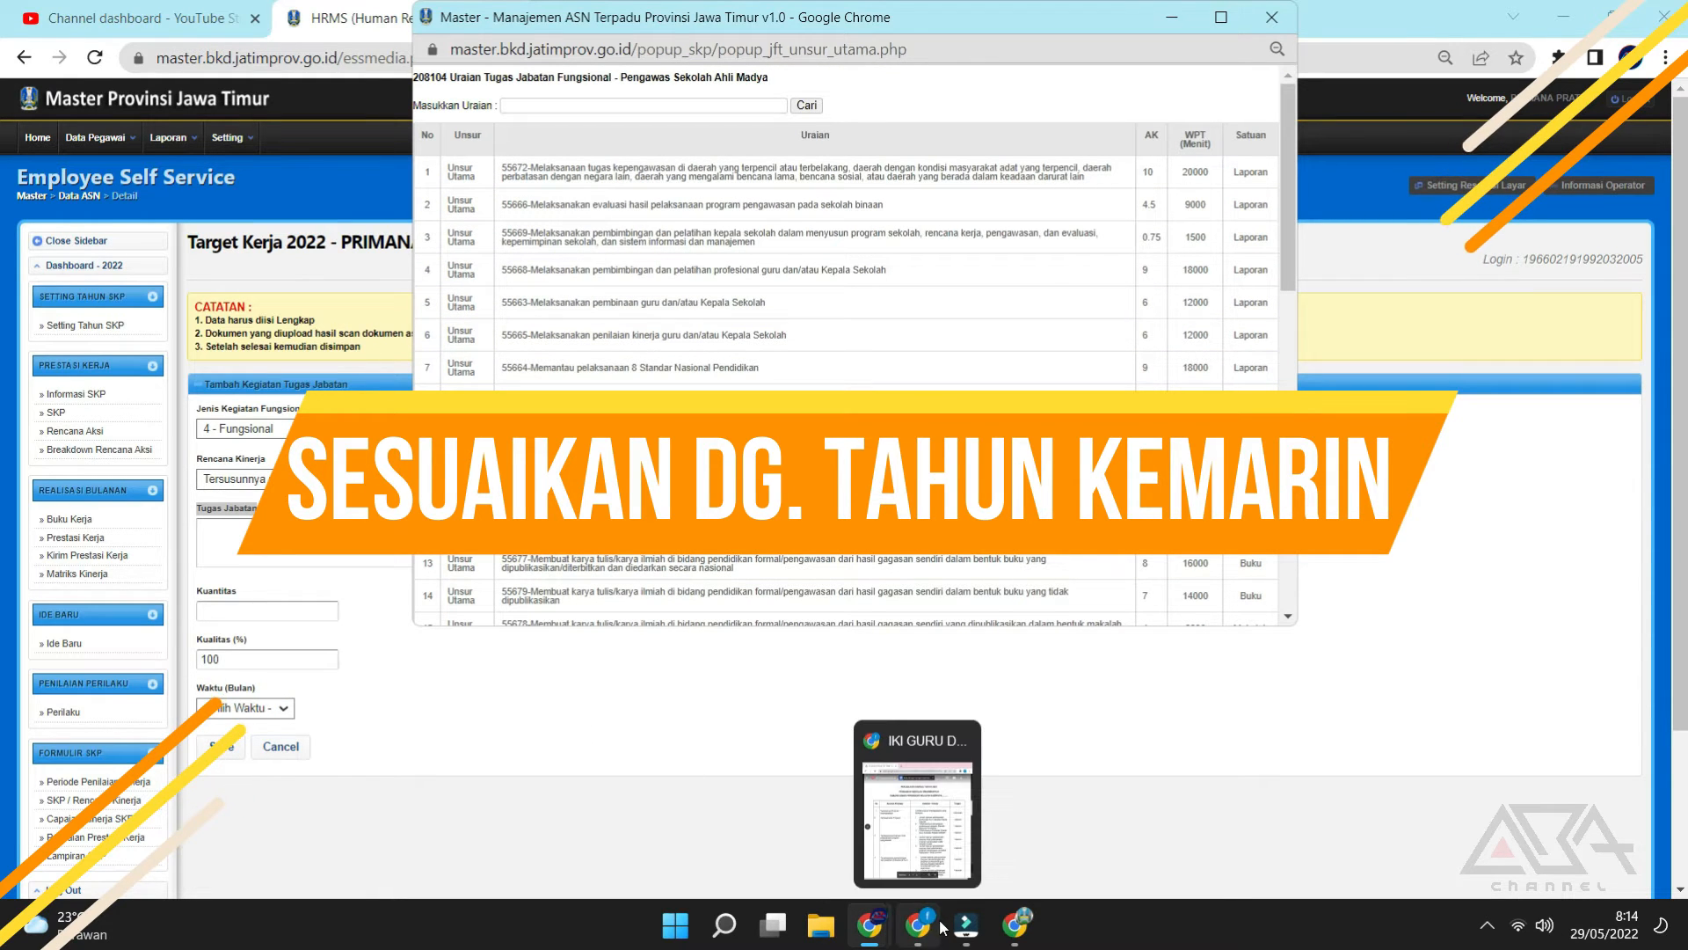
# Compare the task list with the indicators in PK Pengawas 2022.pdf and choose "55662-Menyusun program pengawasan" as Tugas Jabatan.
pyautogui.moveTo(991, 924)
pyautogui.moveTo(918, 923)
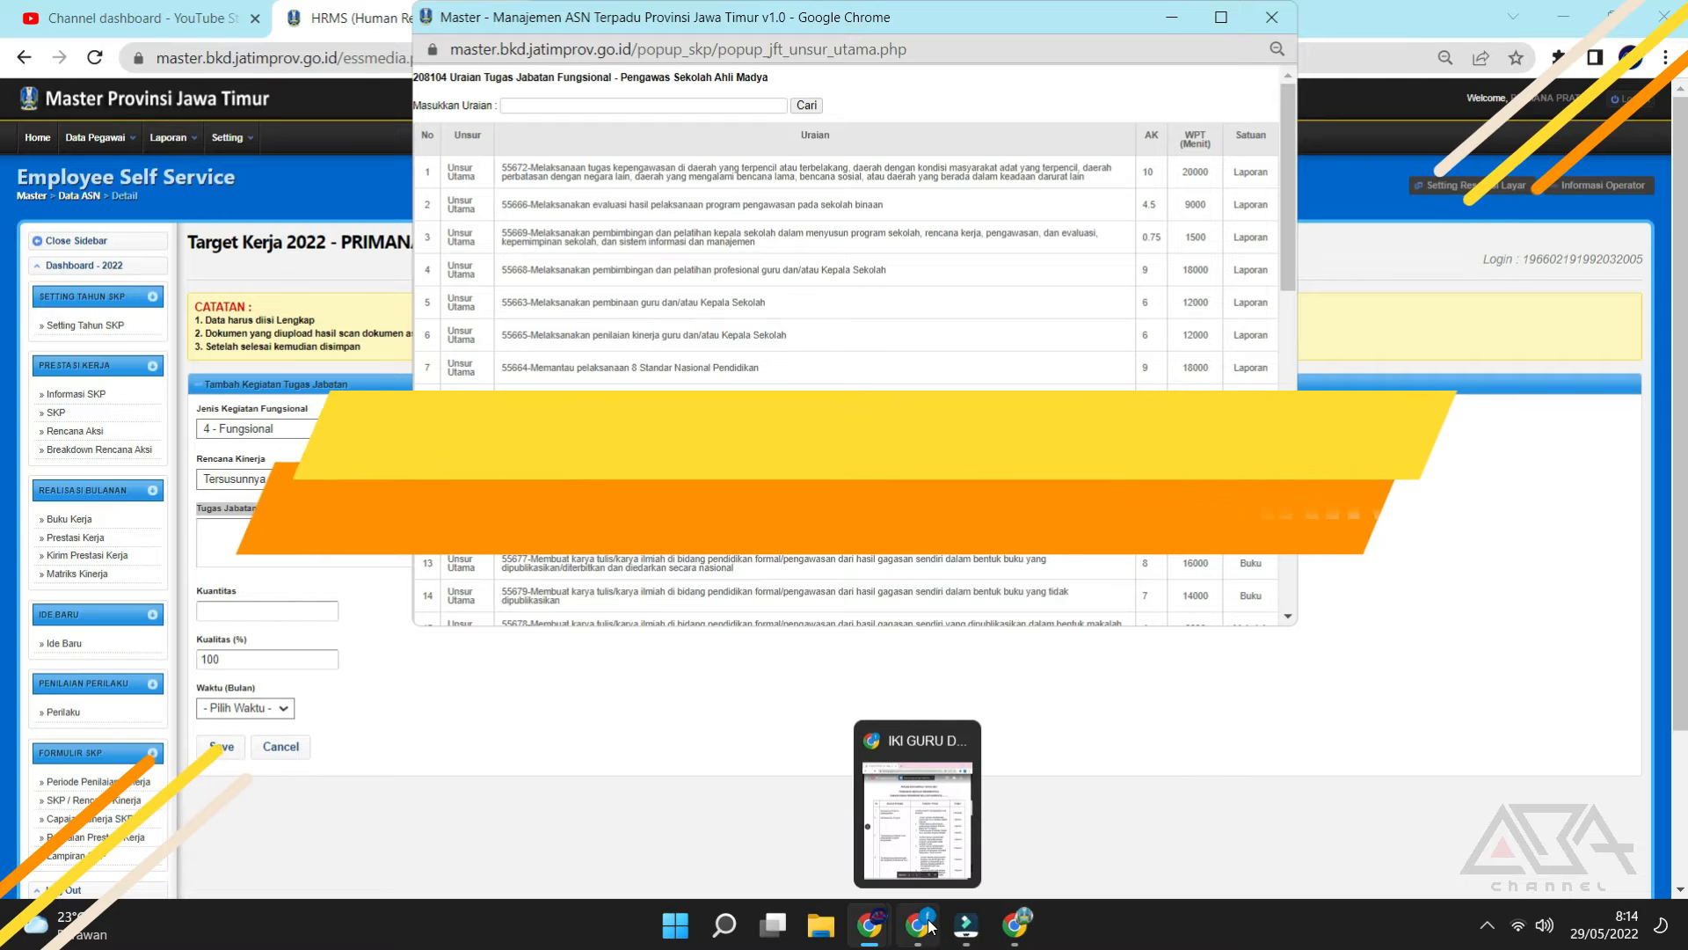
pyautogui.click(899, 779)
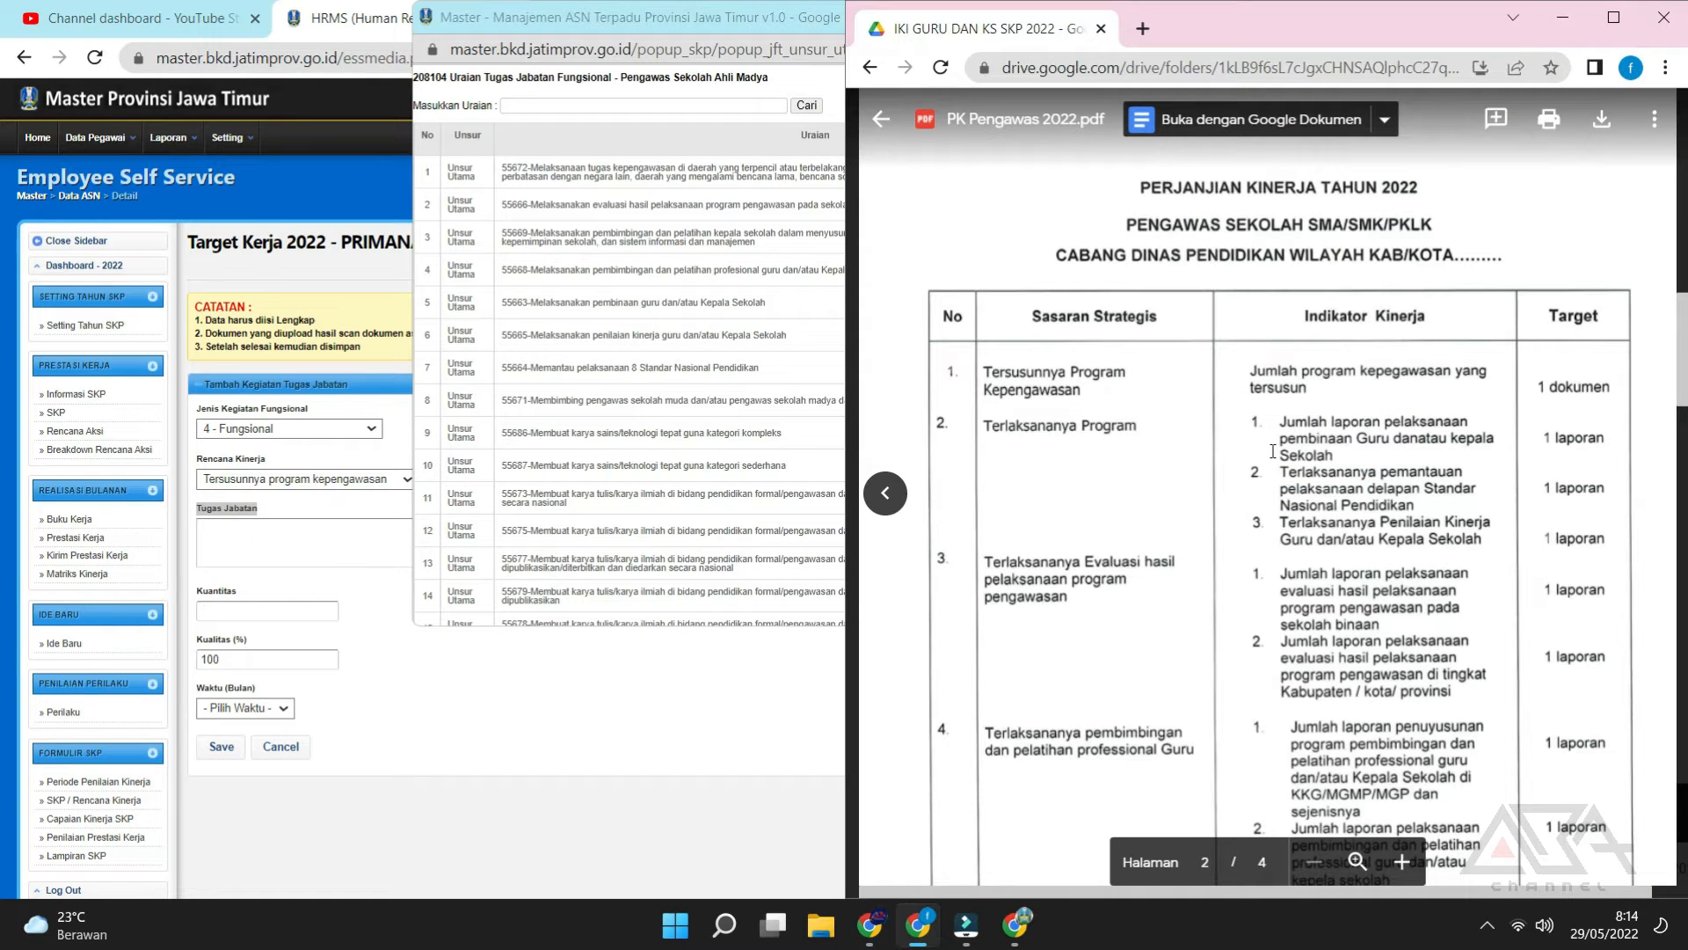
pyautogui.click(629, 26)
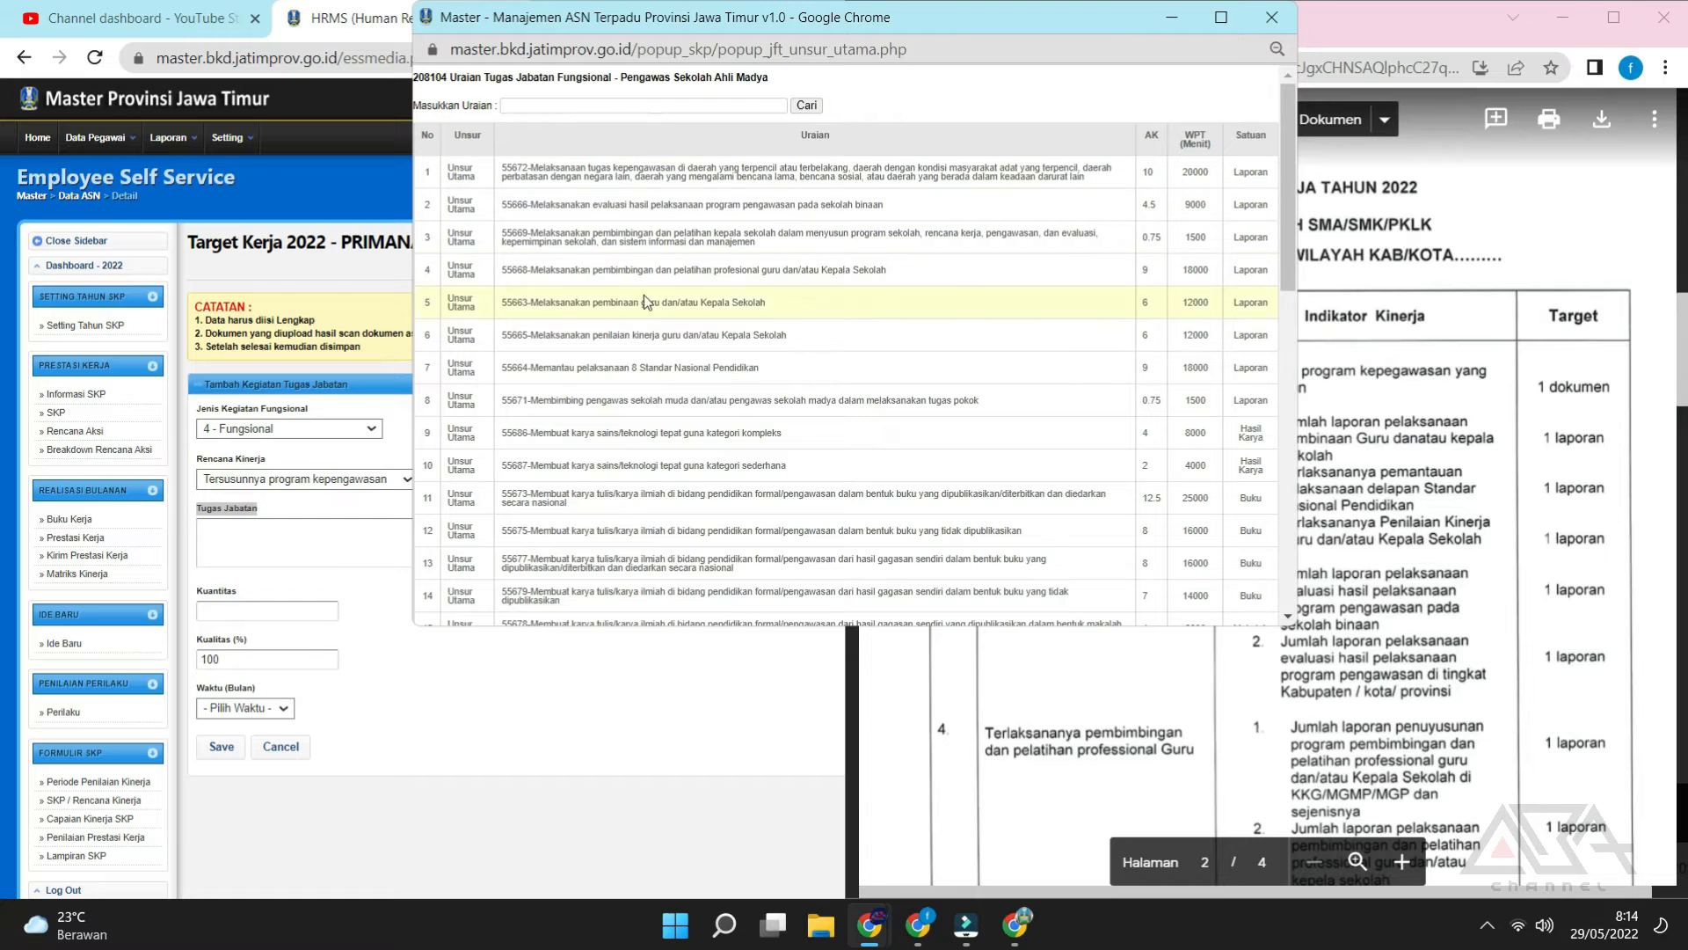
pyautogui.scroll(-9, 680, 363)
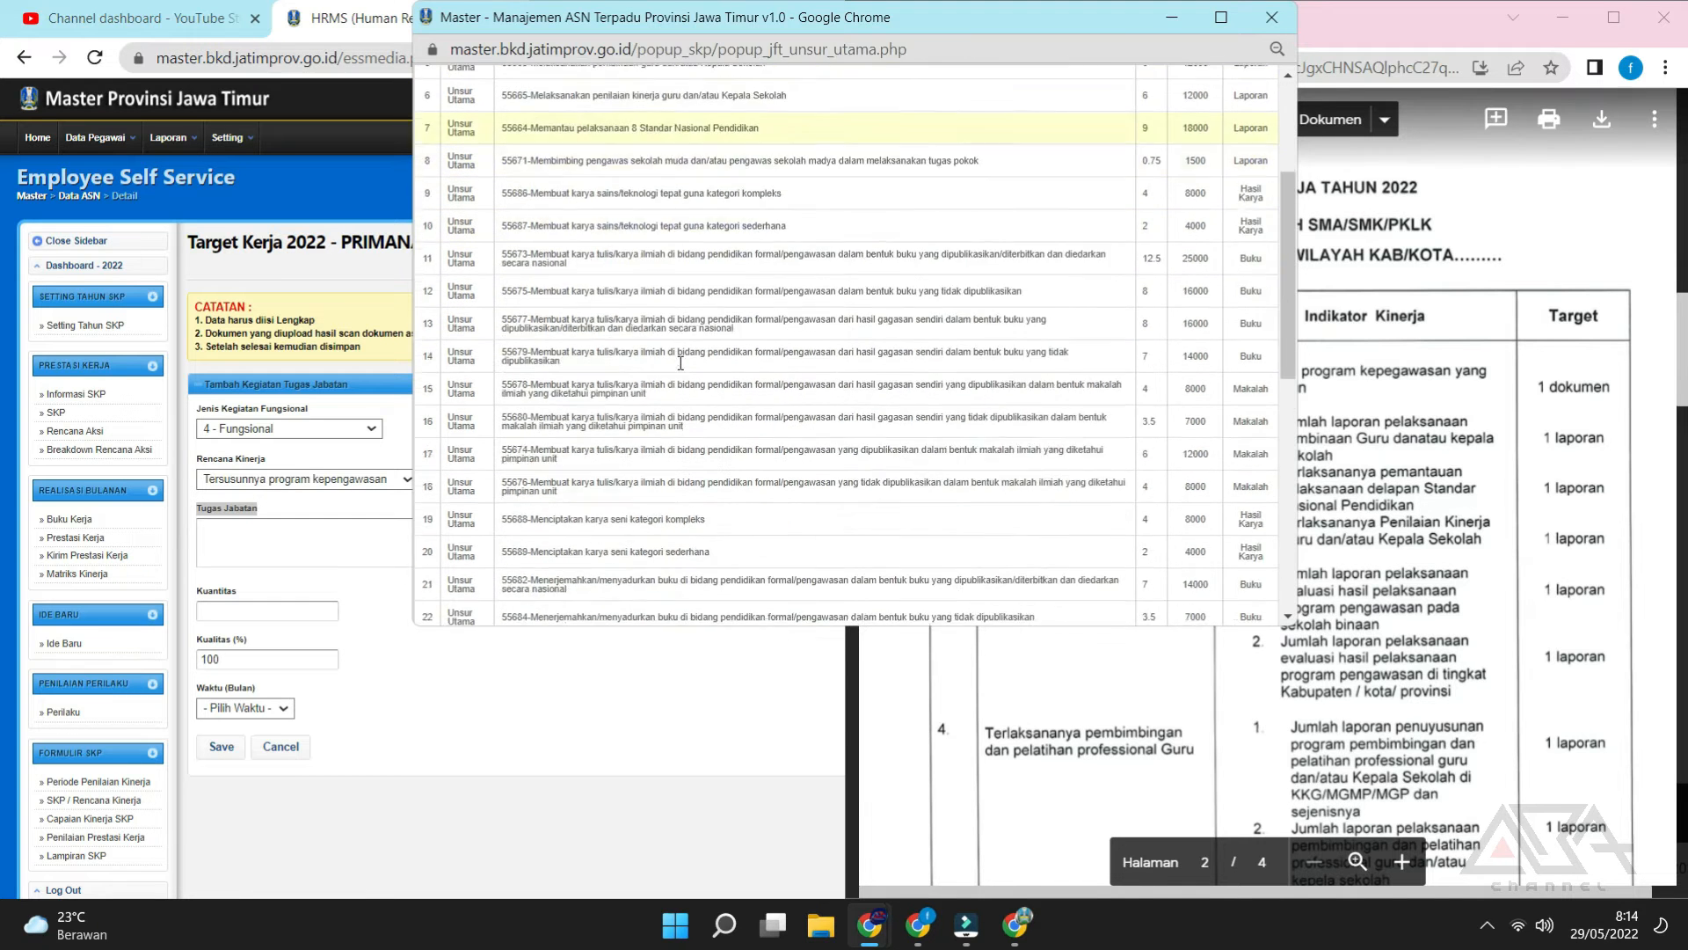
pyautogui.scroll(-2, 679, 364)
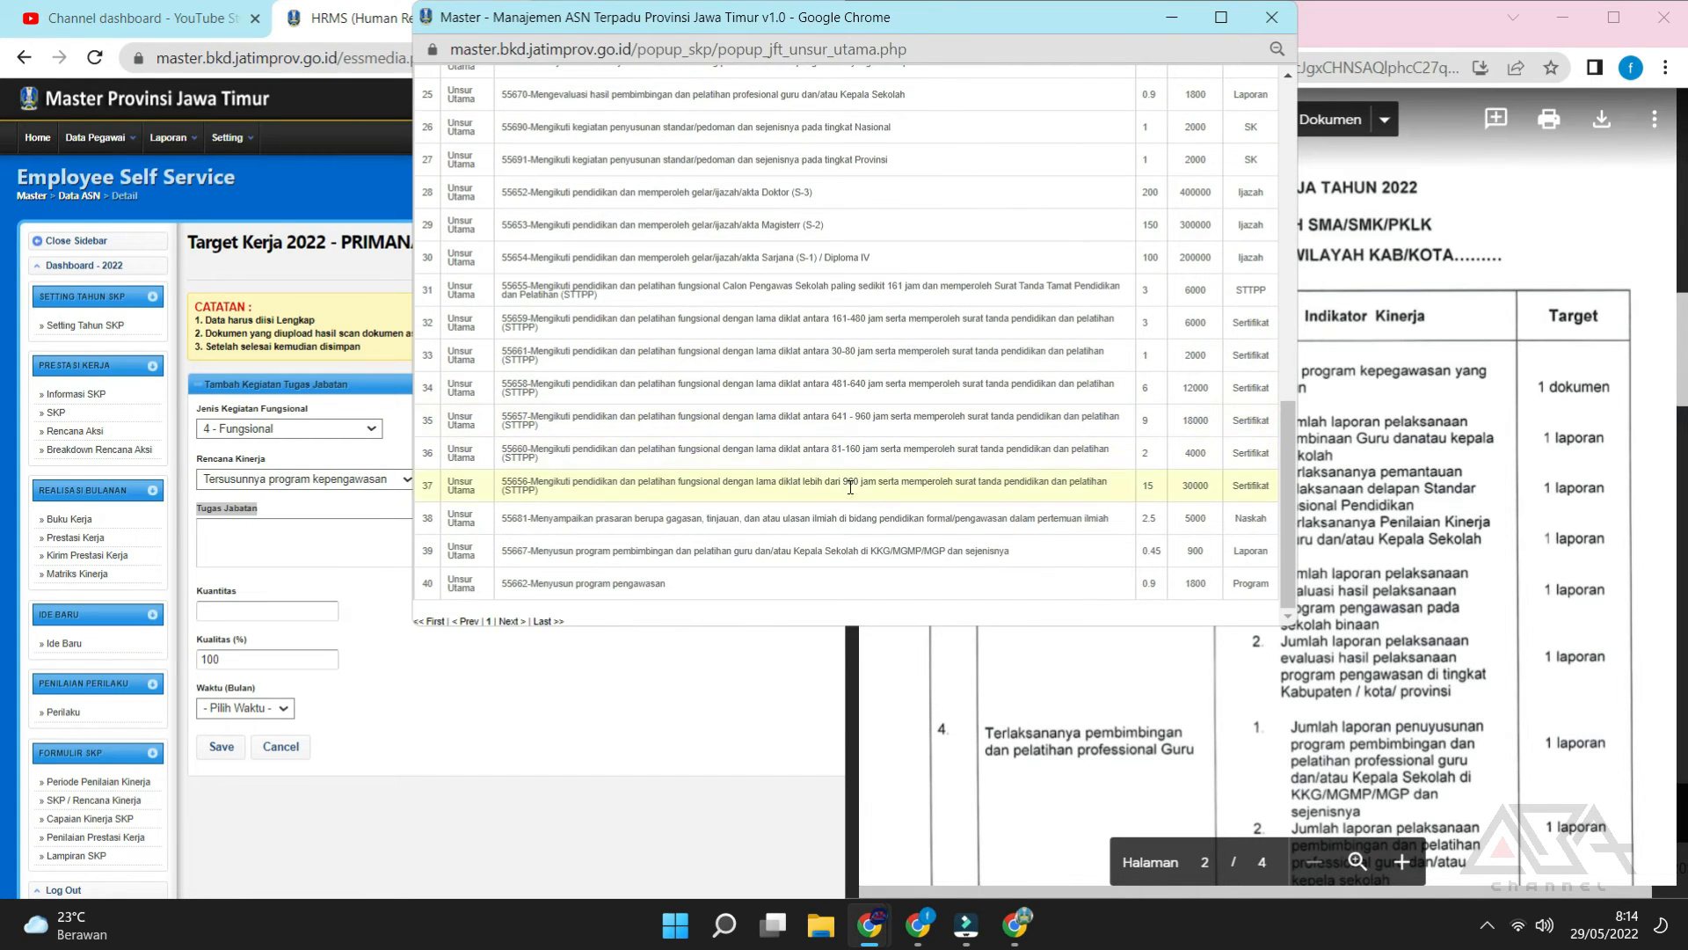
pyautogui.click(622, 583)
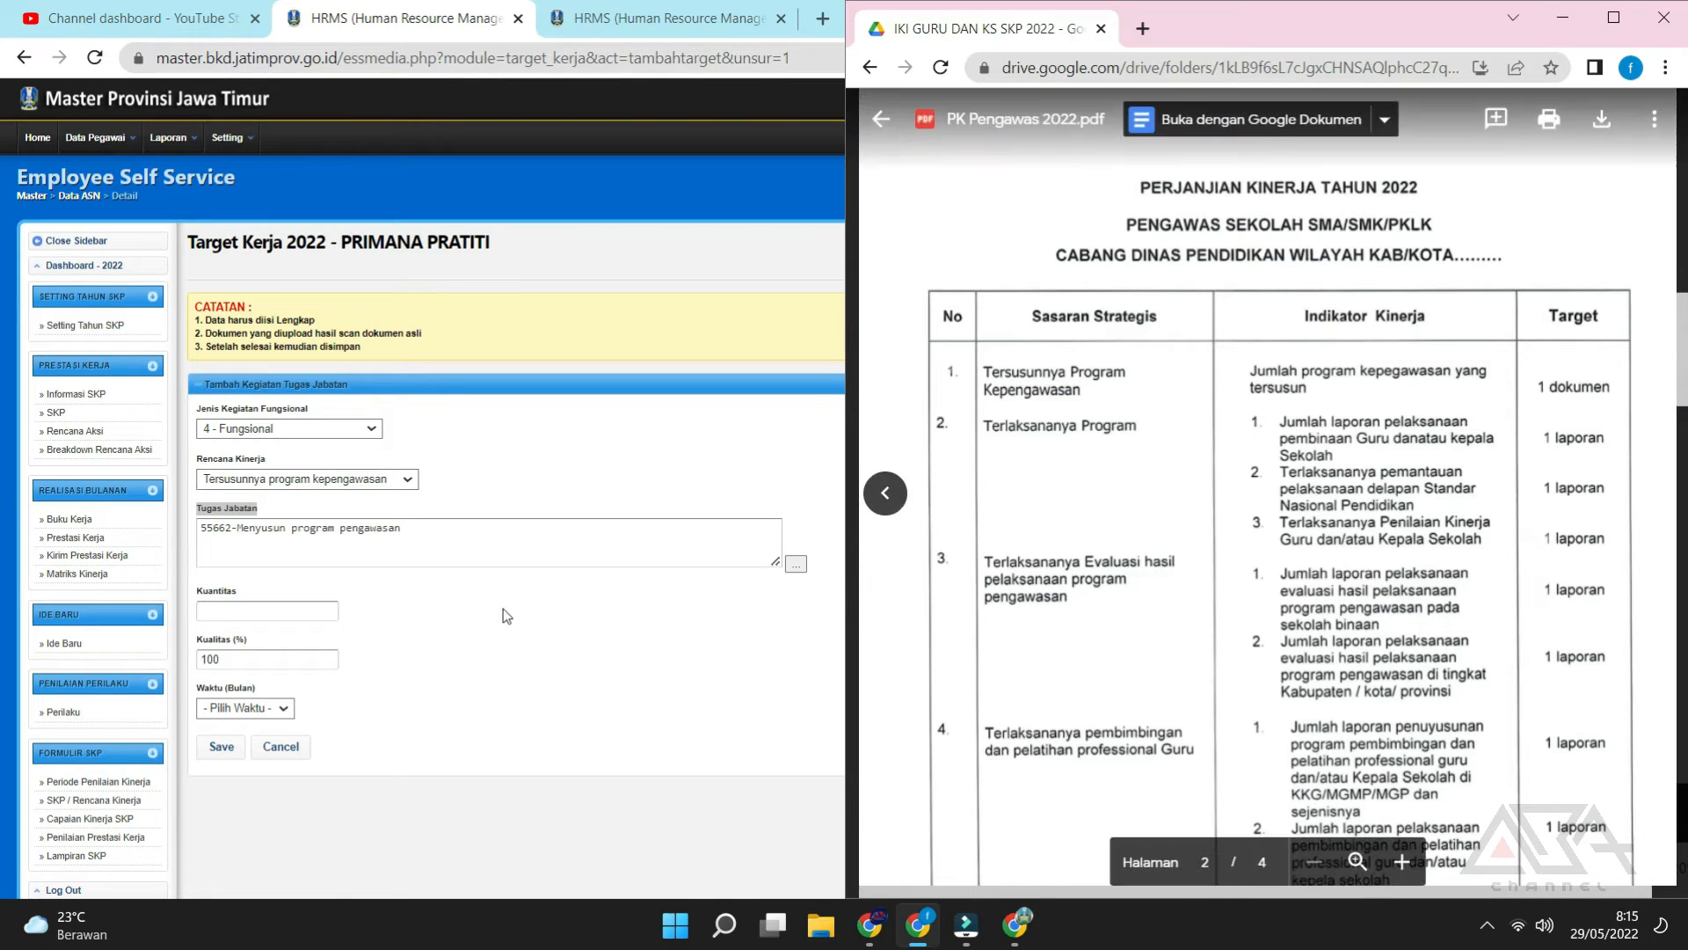
# Set Kuantitas to 1 and check it against the programme target in PK Pengawas 2022.pdf.
pyautogui.click(249, 607)
pyautogui.moveTo(966, 919)
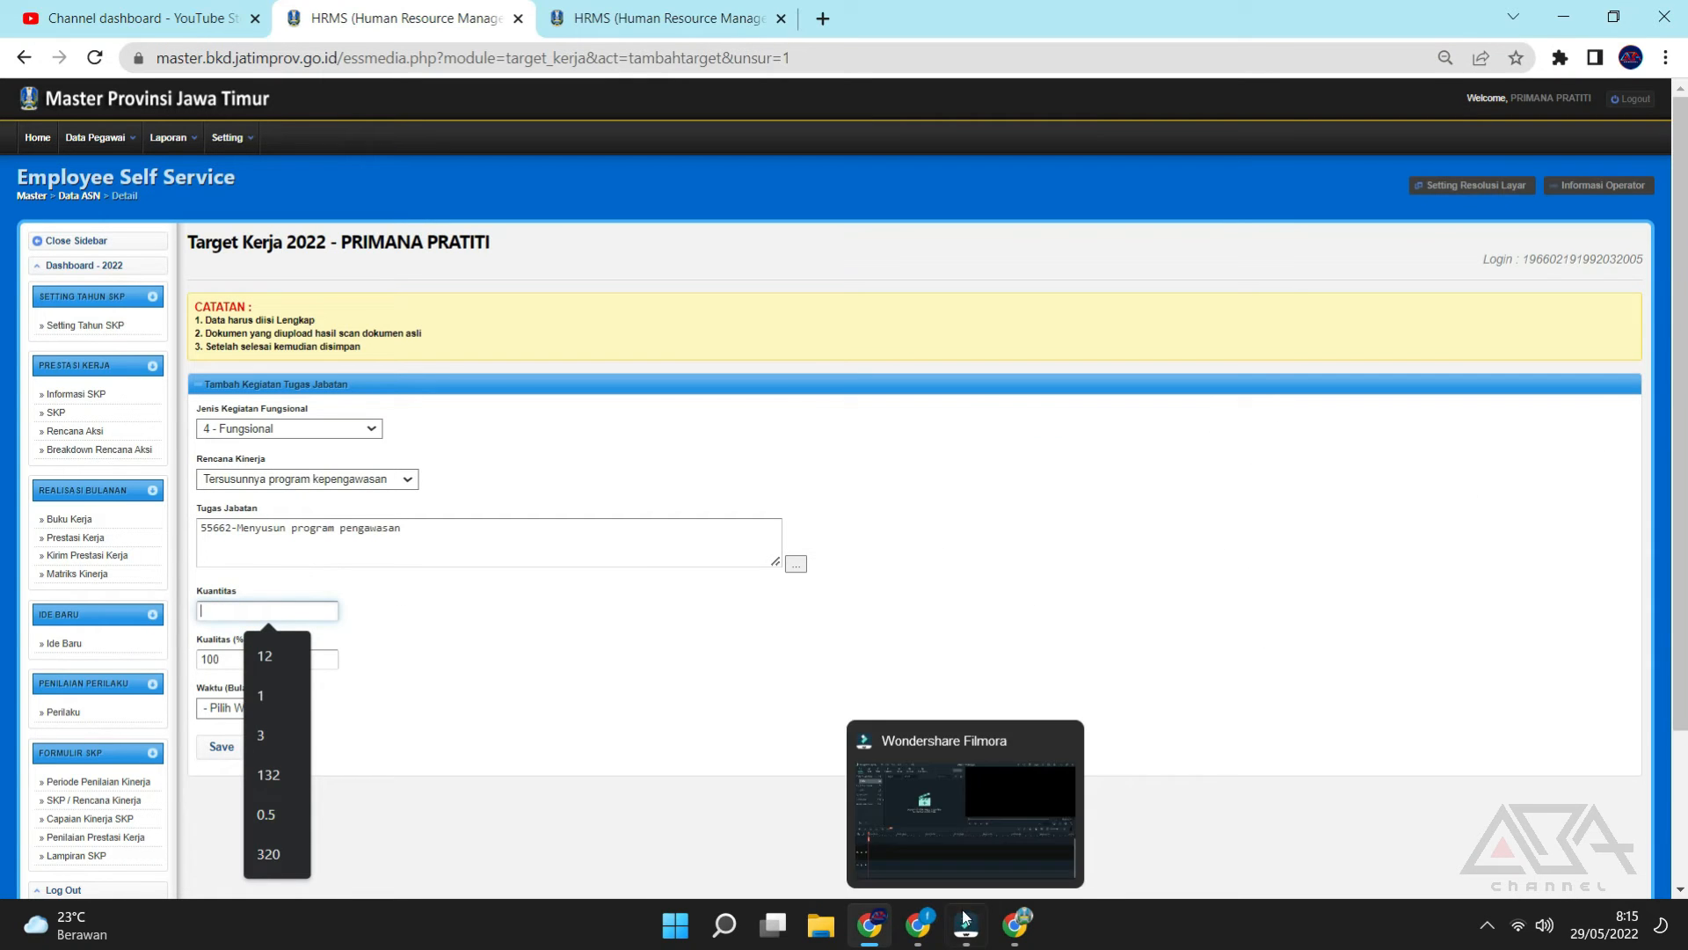
pyautogui.click(877, 923)
pyautogui.click(878, 923)
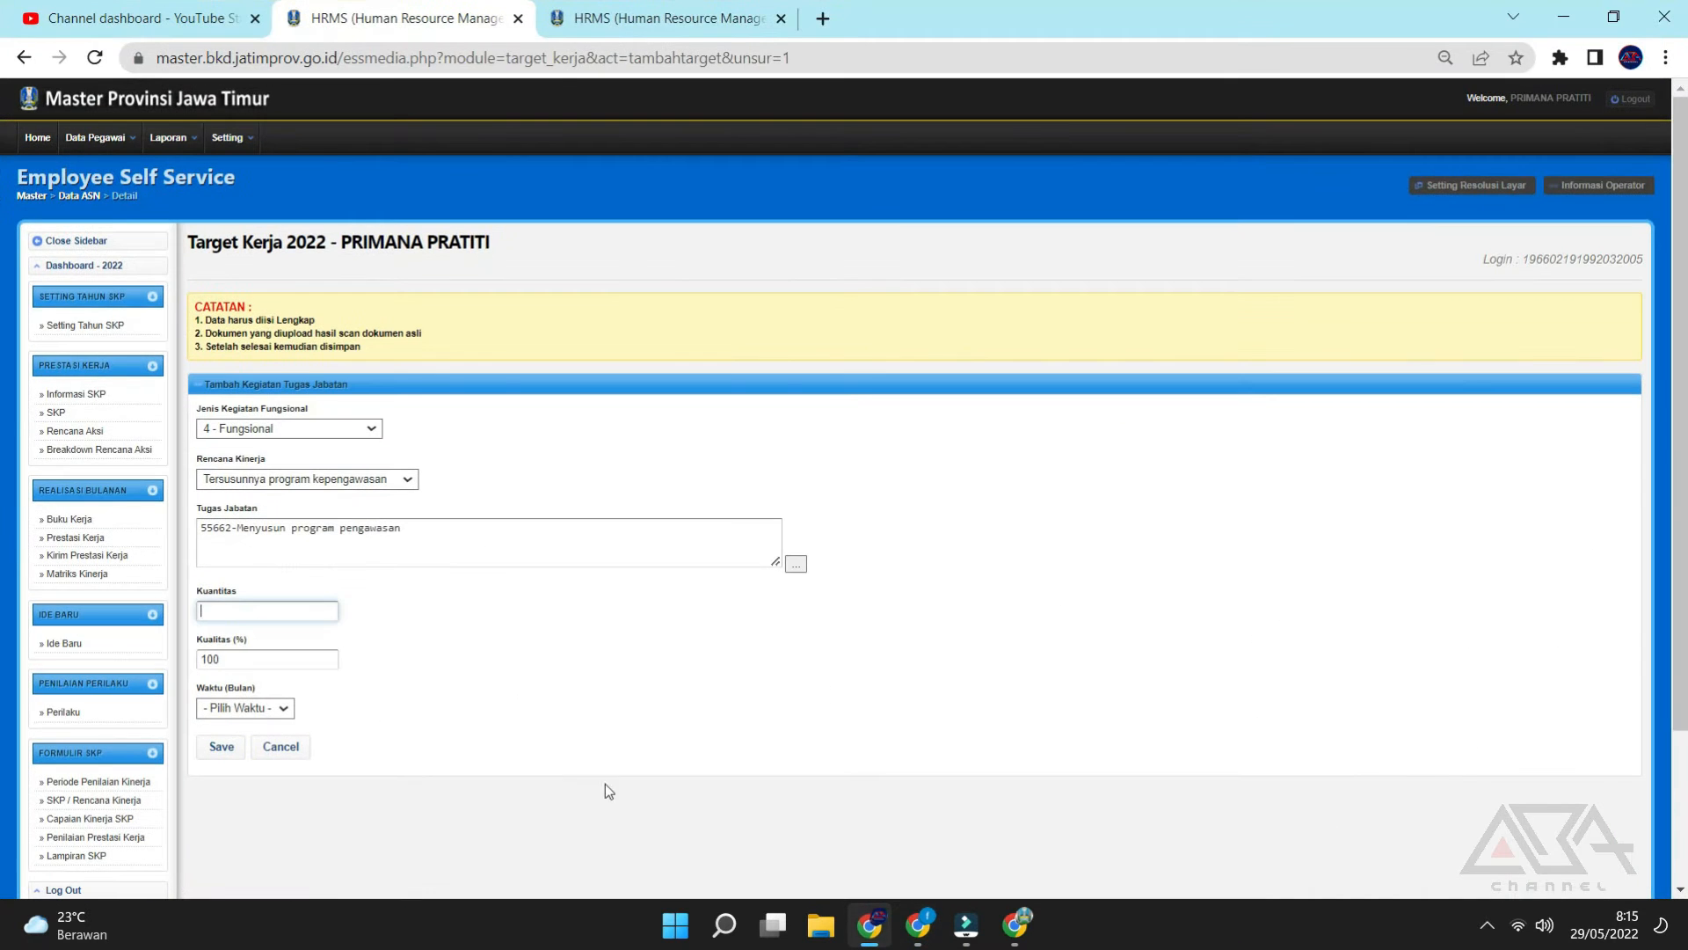
pyautogui.write('1')
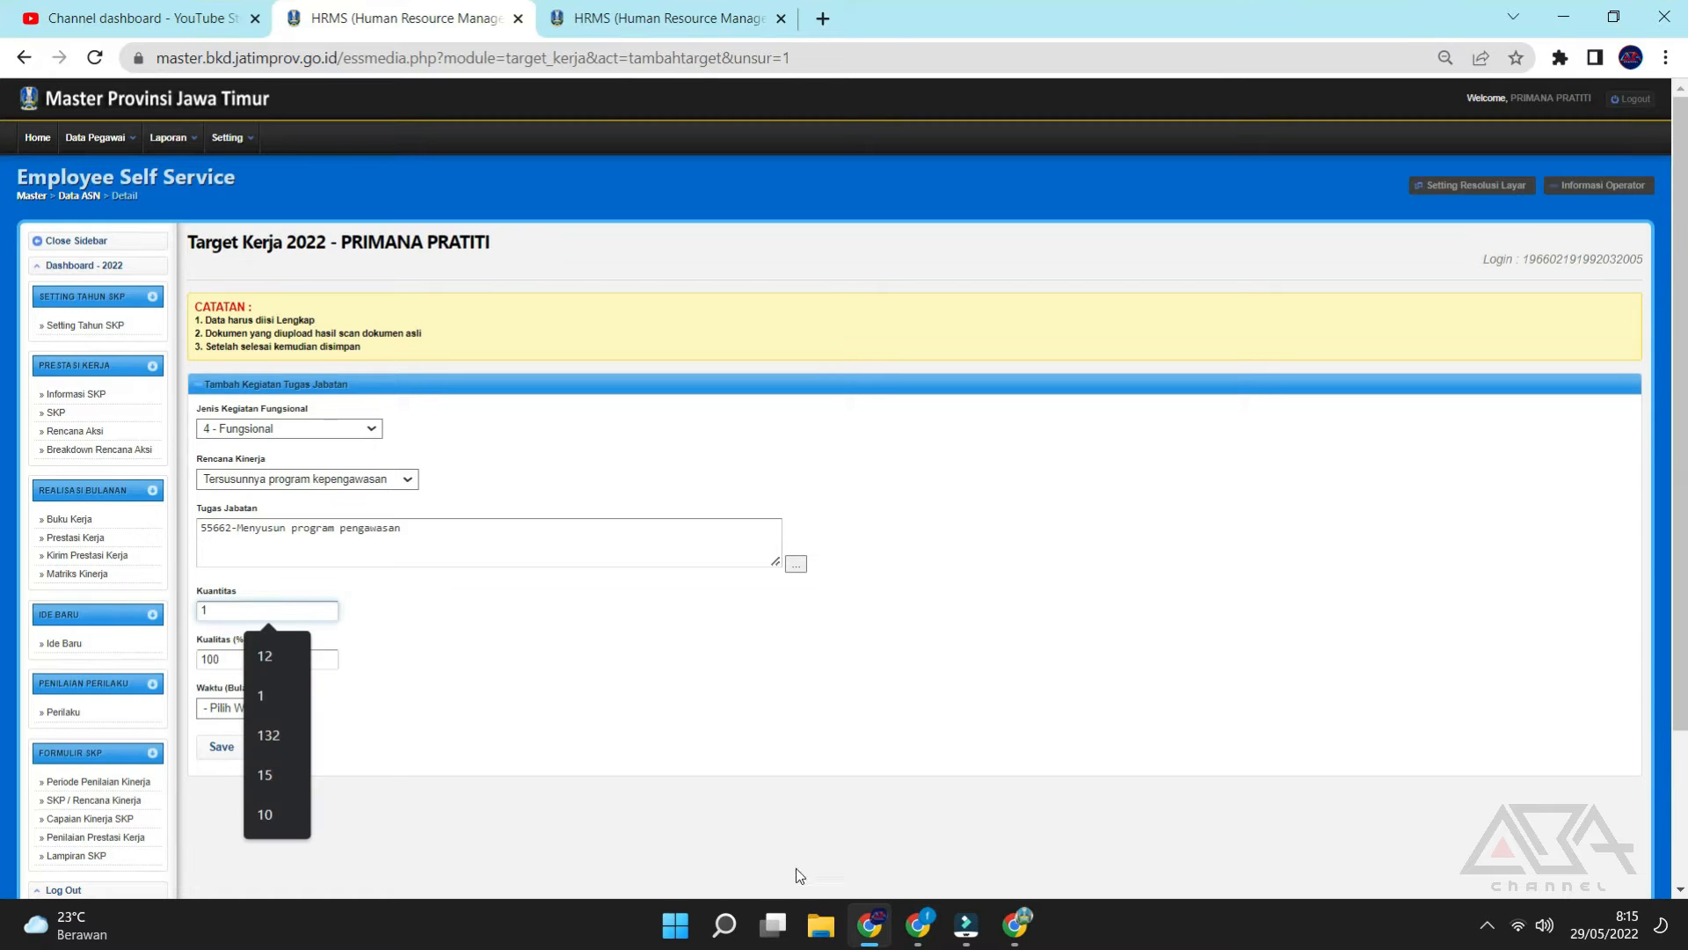
pyautogui.click(918, 924)
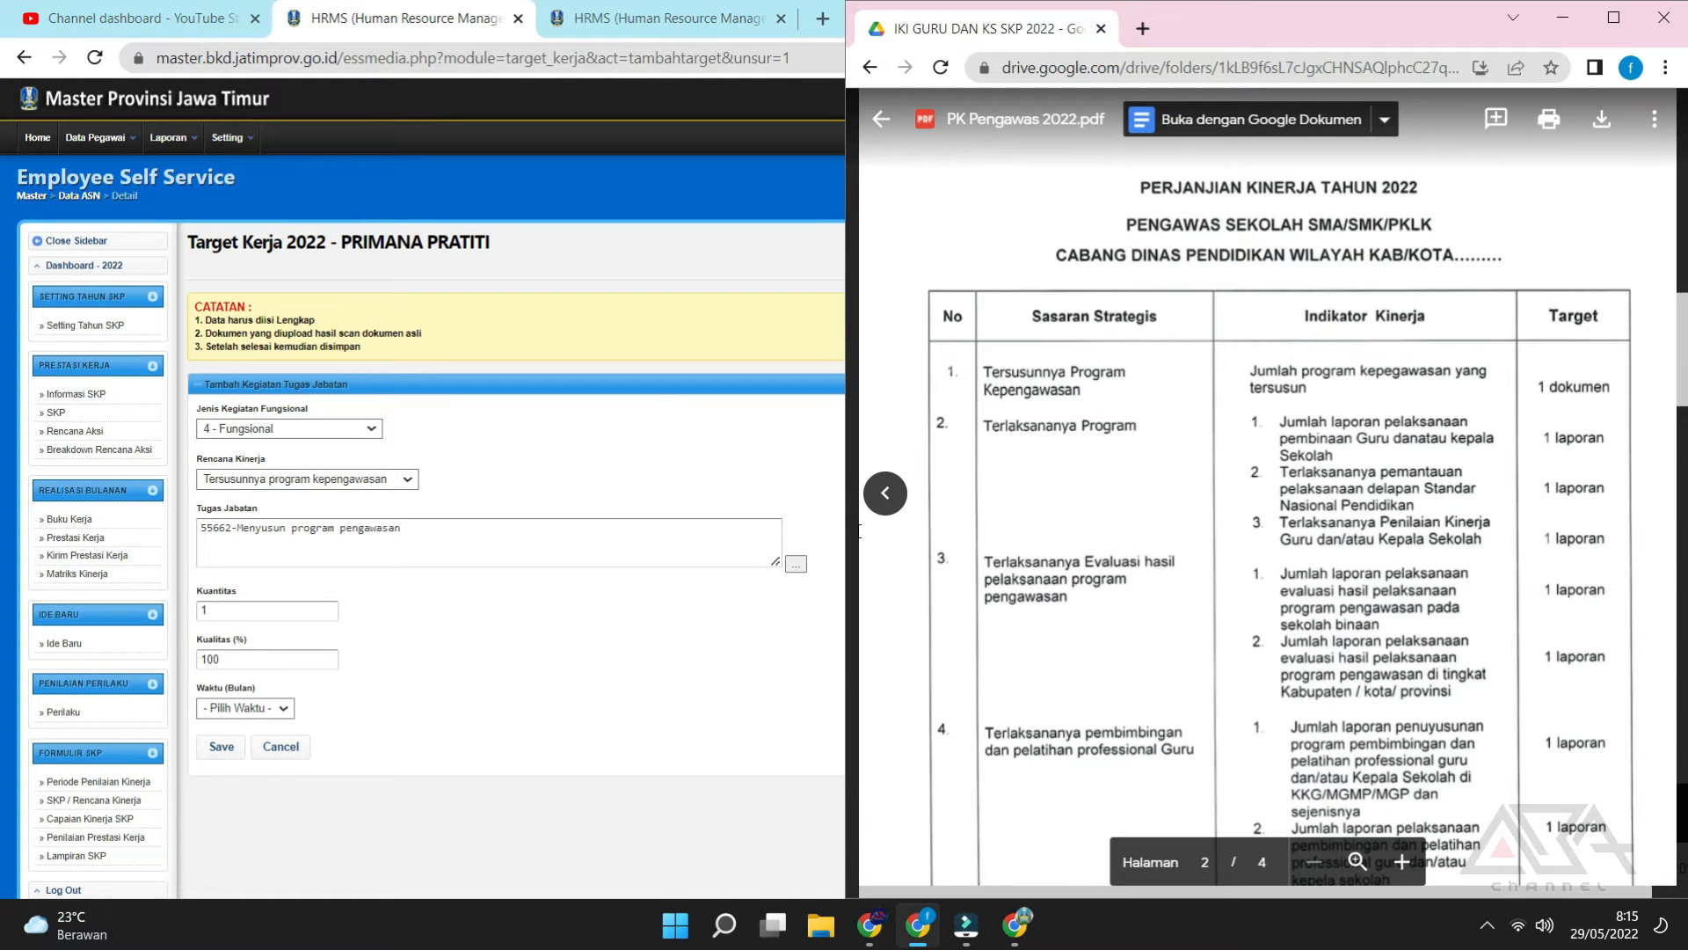
# Set Waktu (Bulan) to 12 and save the "Menyusun program pengawasan" entry.
pyautogui.click(277, 657)
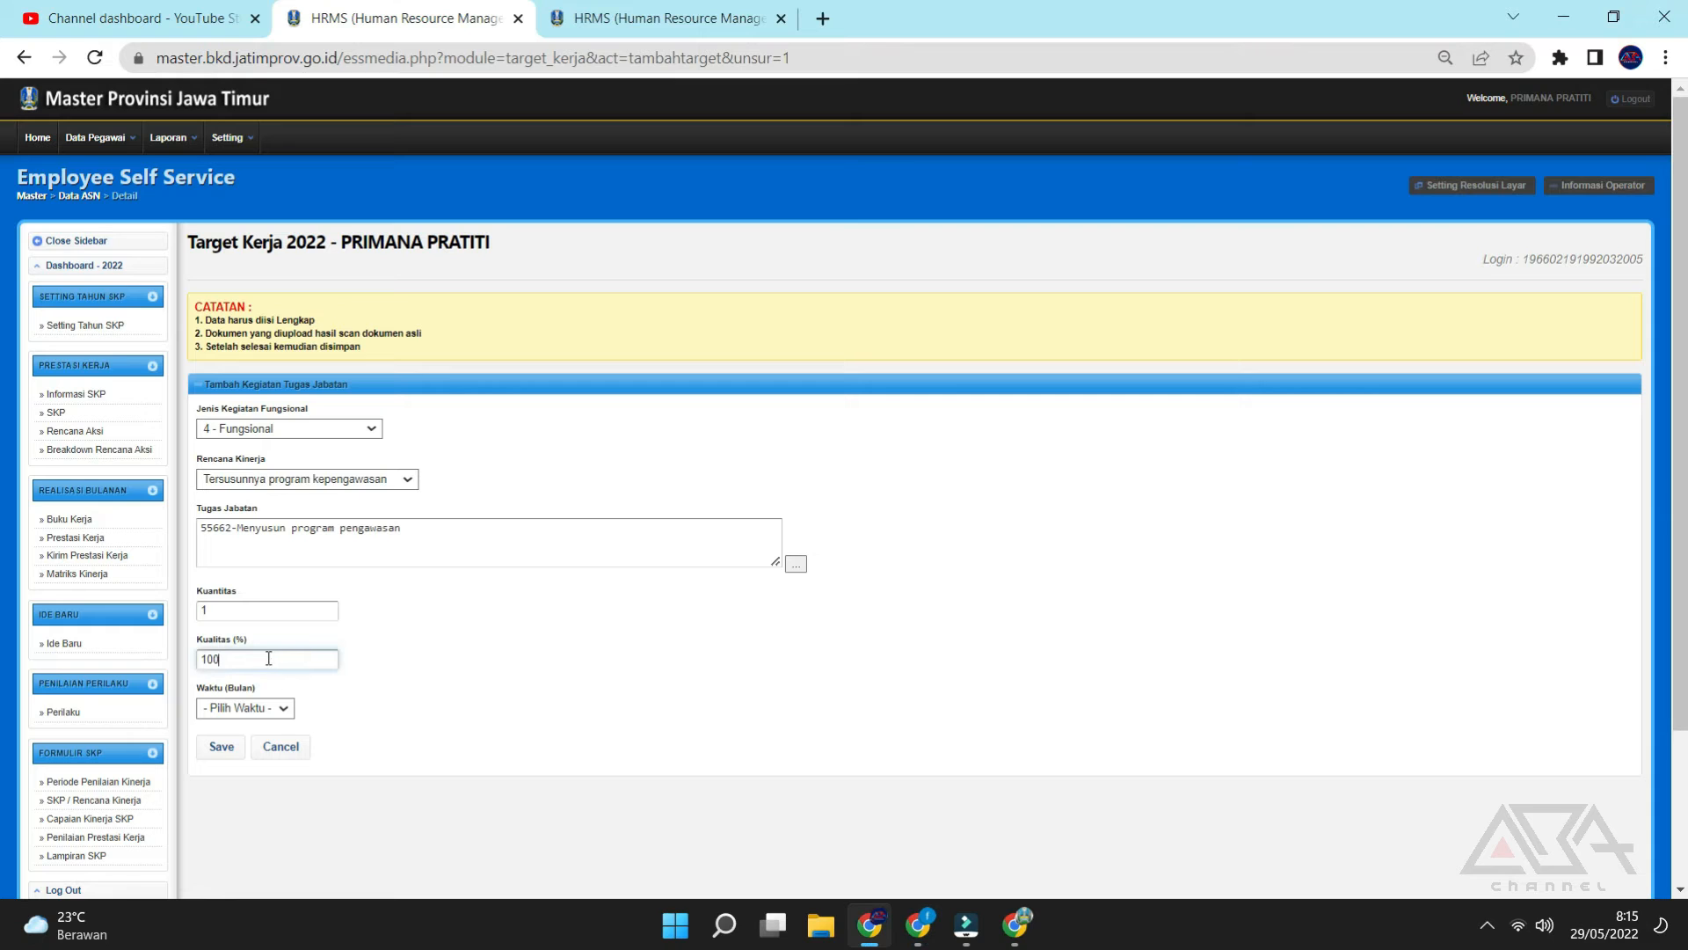
pyautogui.click(271, 707)
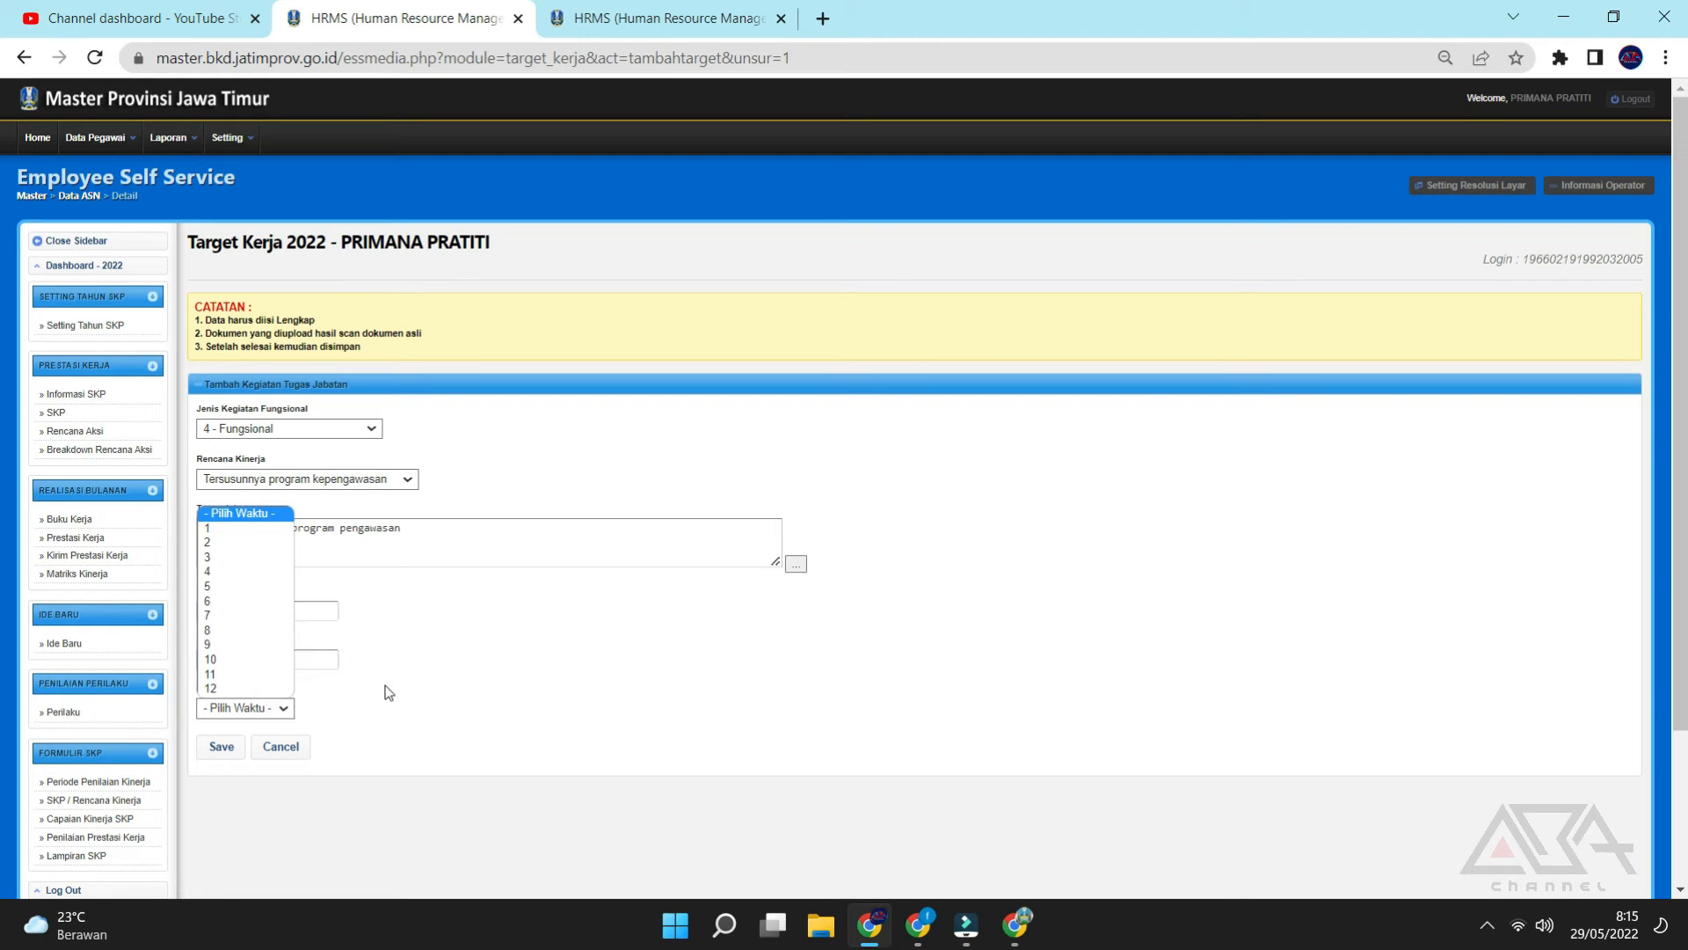
pyautogui.click(389, 692)
pyautogui.click(281, 671)
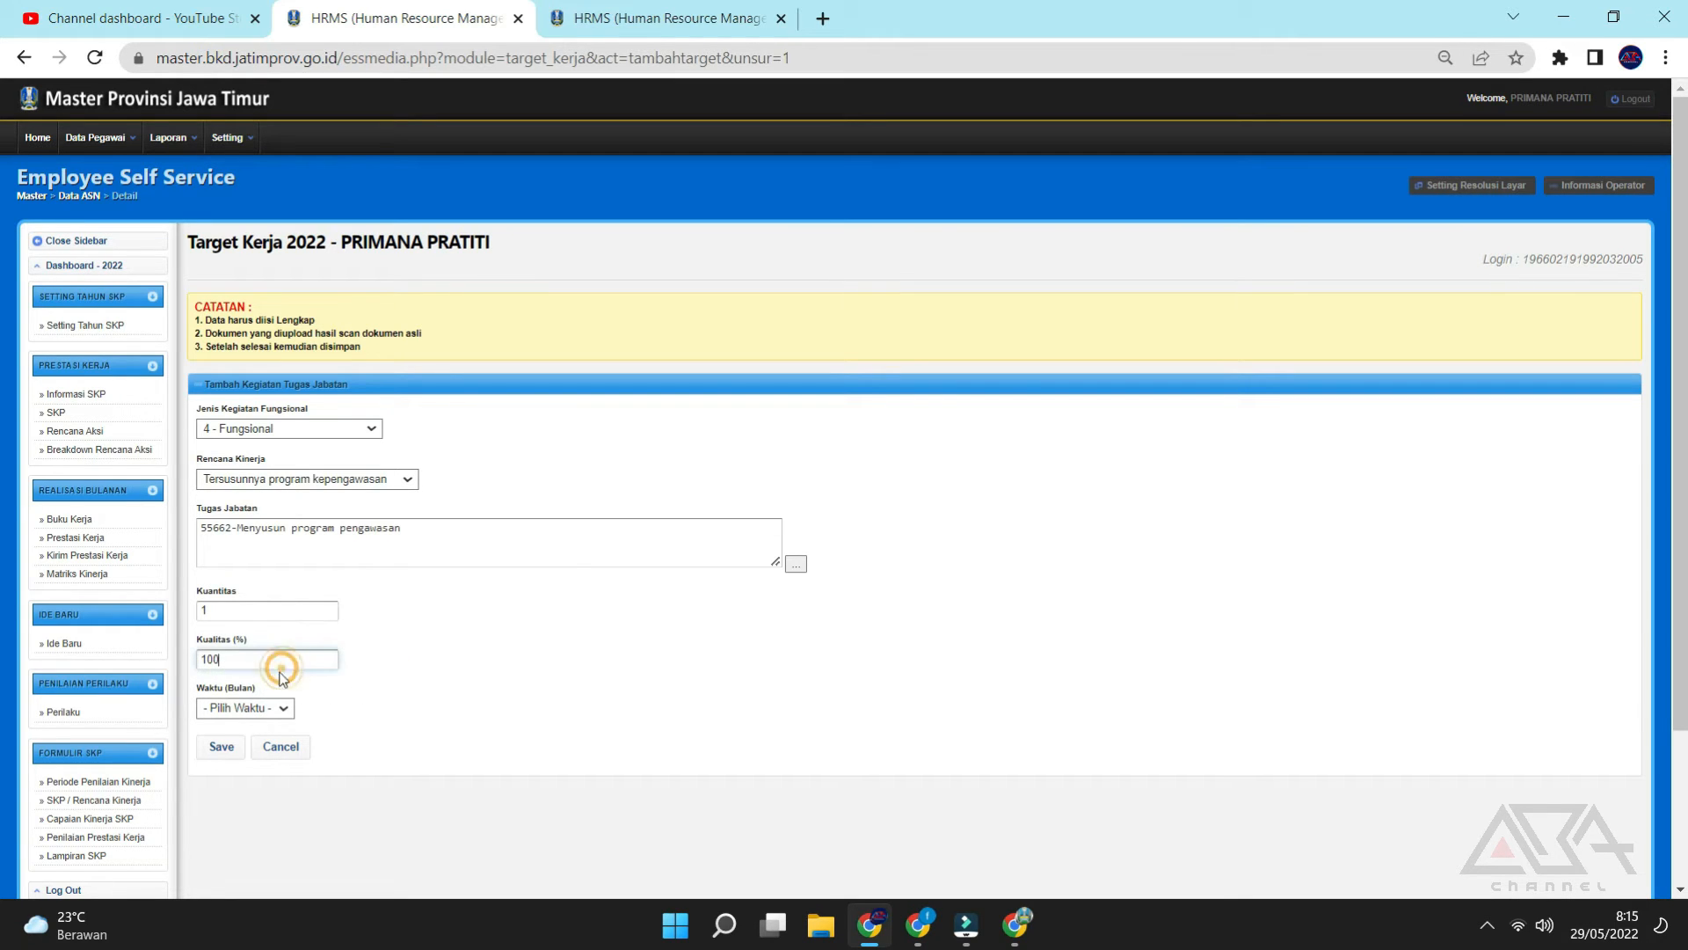
pyautogui.click(261, 709)
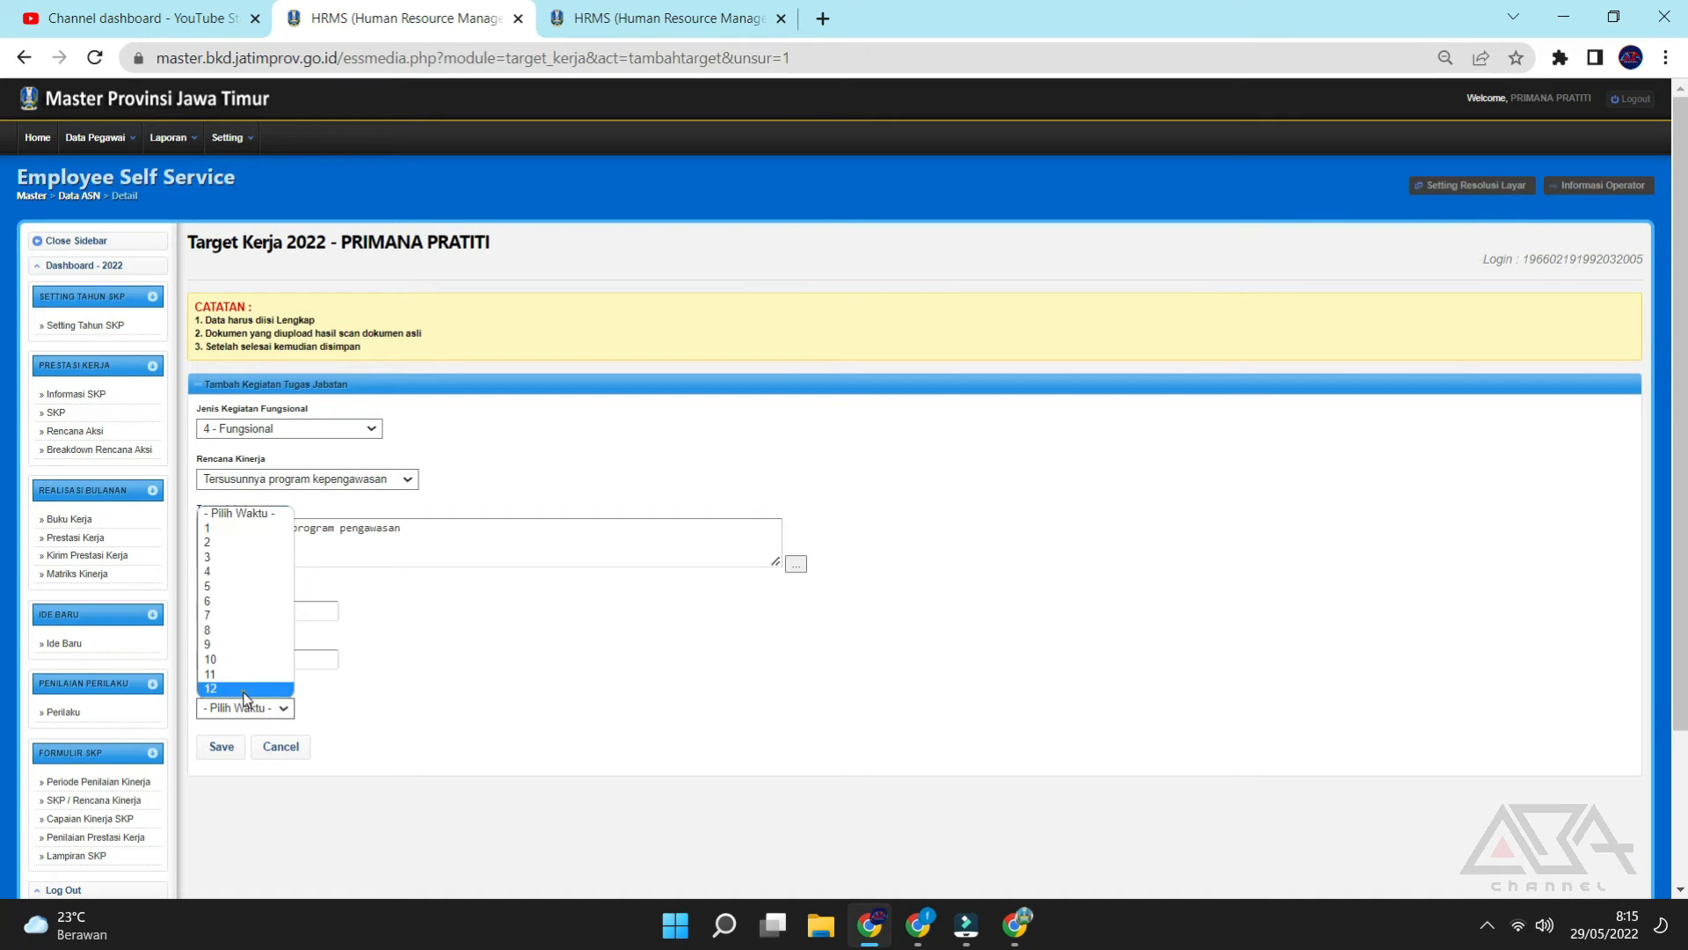
pyautogui.click(246, 690)
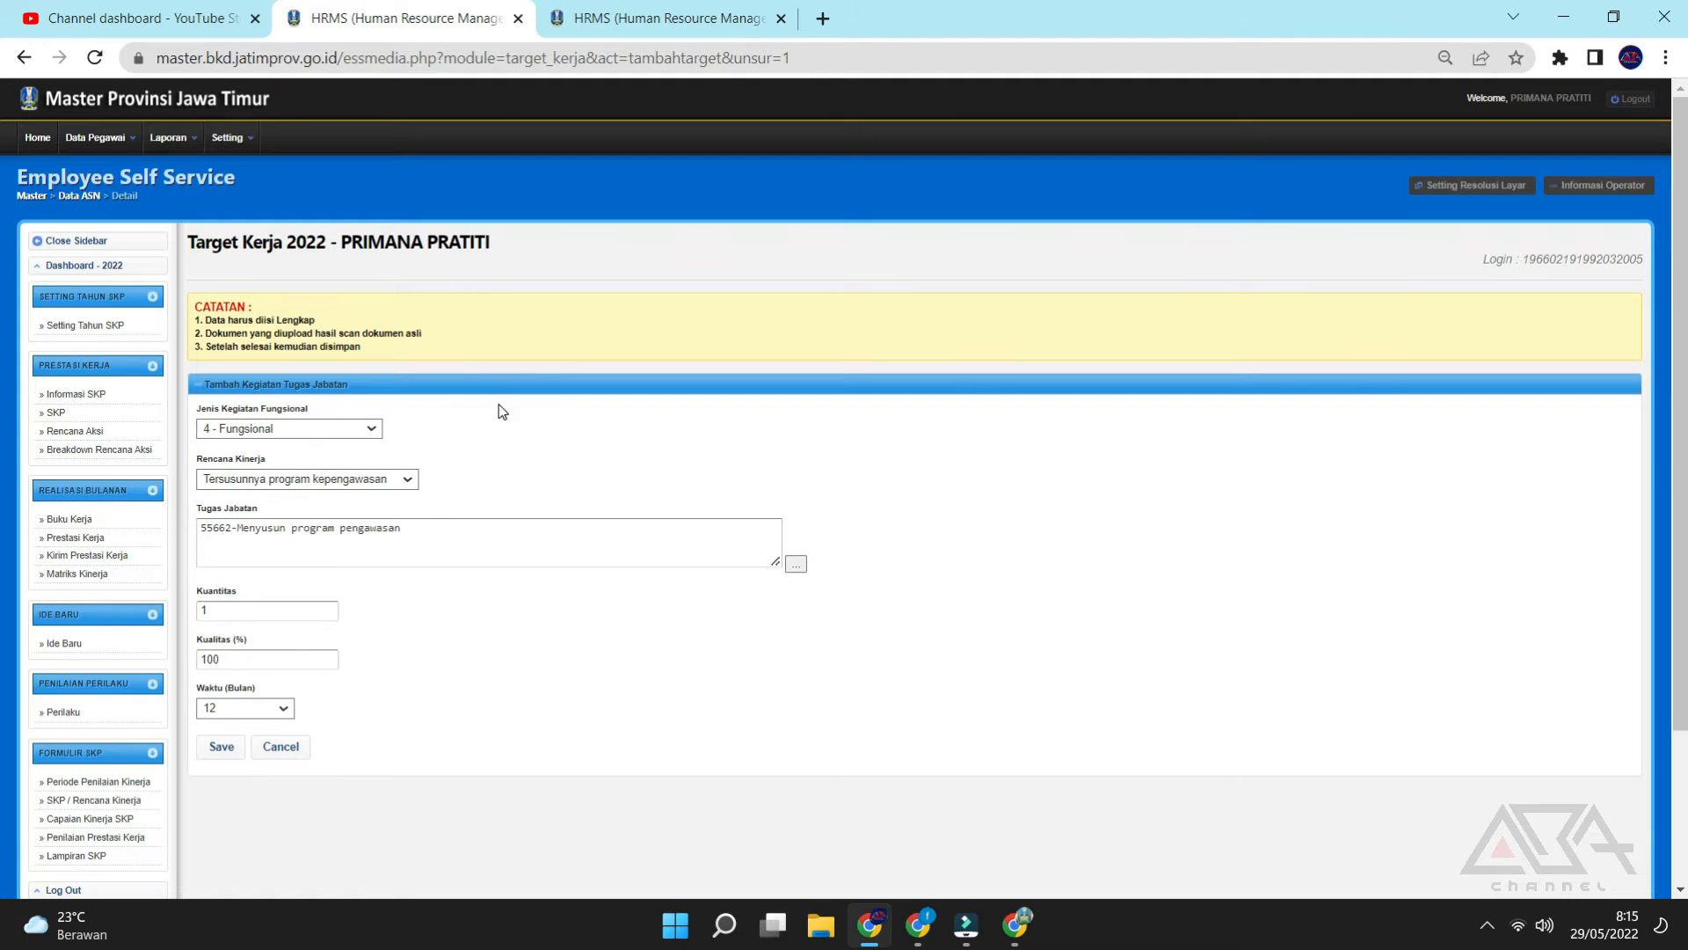
pyautogui.click(213, 755)
pyautogui.click(947, 174)
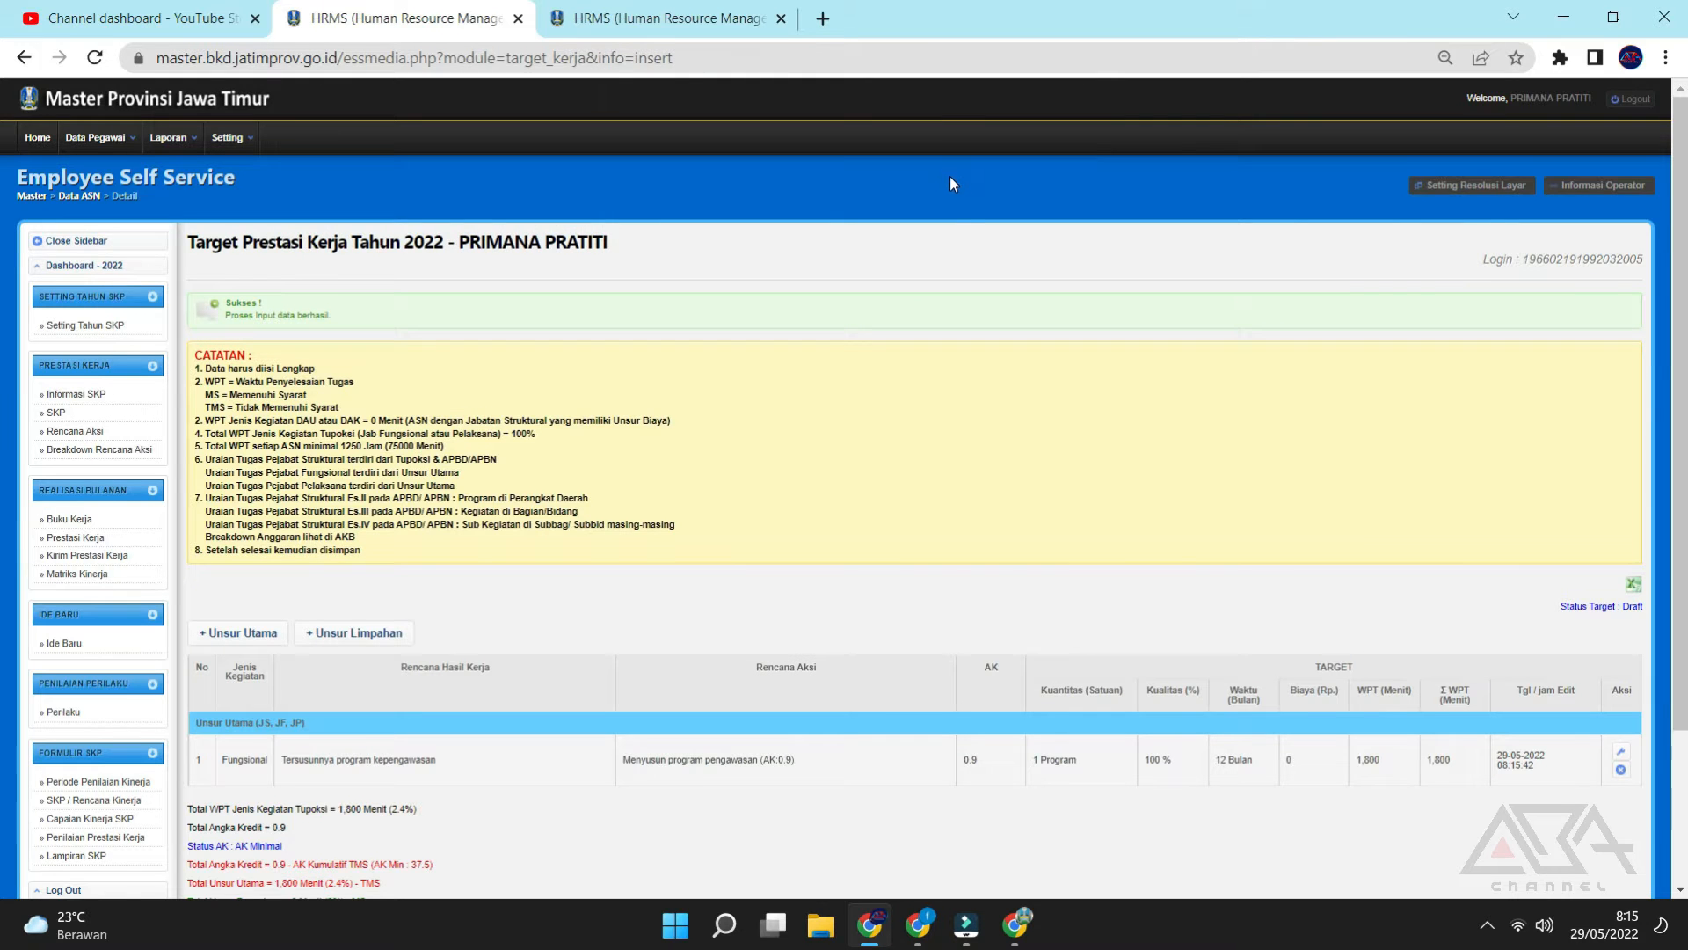
# Review the saved target and PK Pengawas 2022.pdf, then start another Unsur Utama entry with Rencana Kinerja "Terlaksananya program kepengawasan".
pyautogui.scroll(-2, 950, 176)
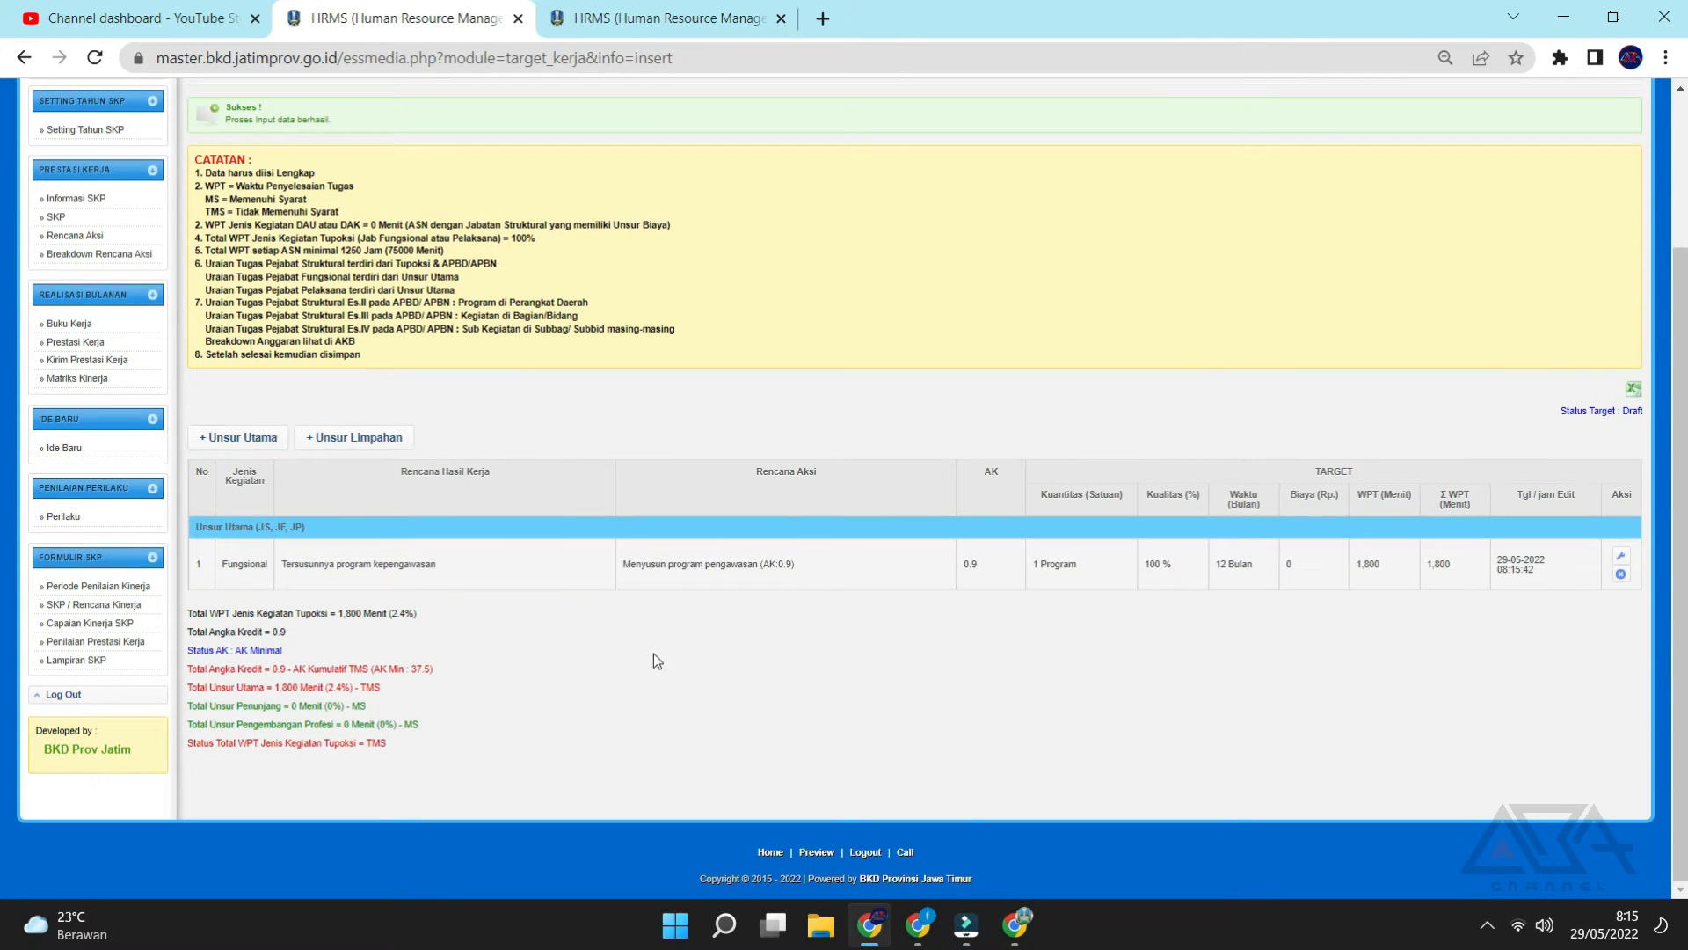
pyautogui.click(924, 928)
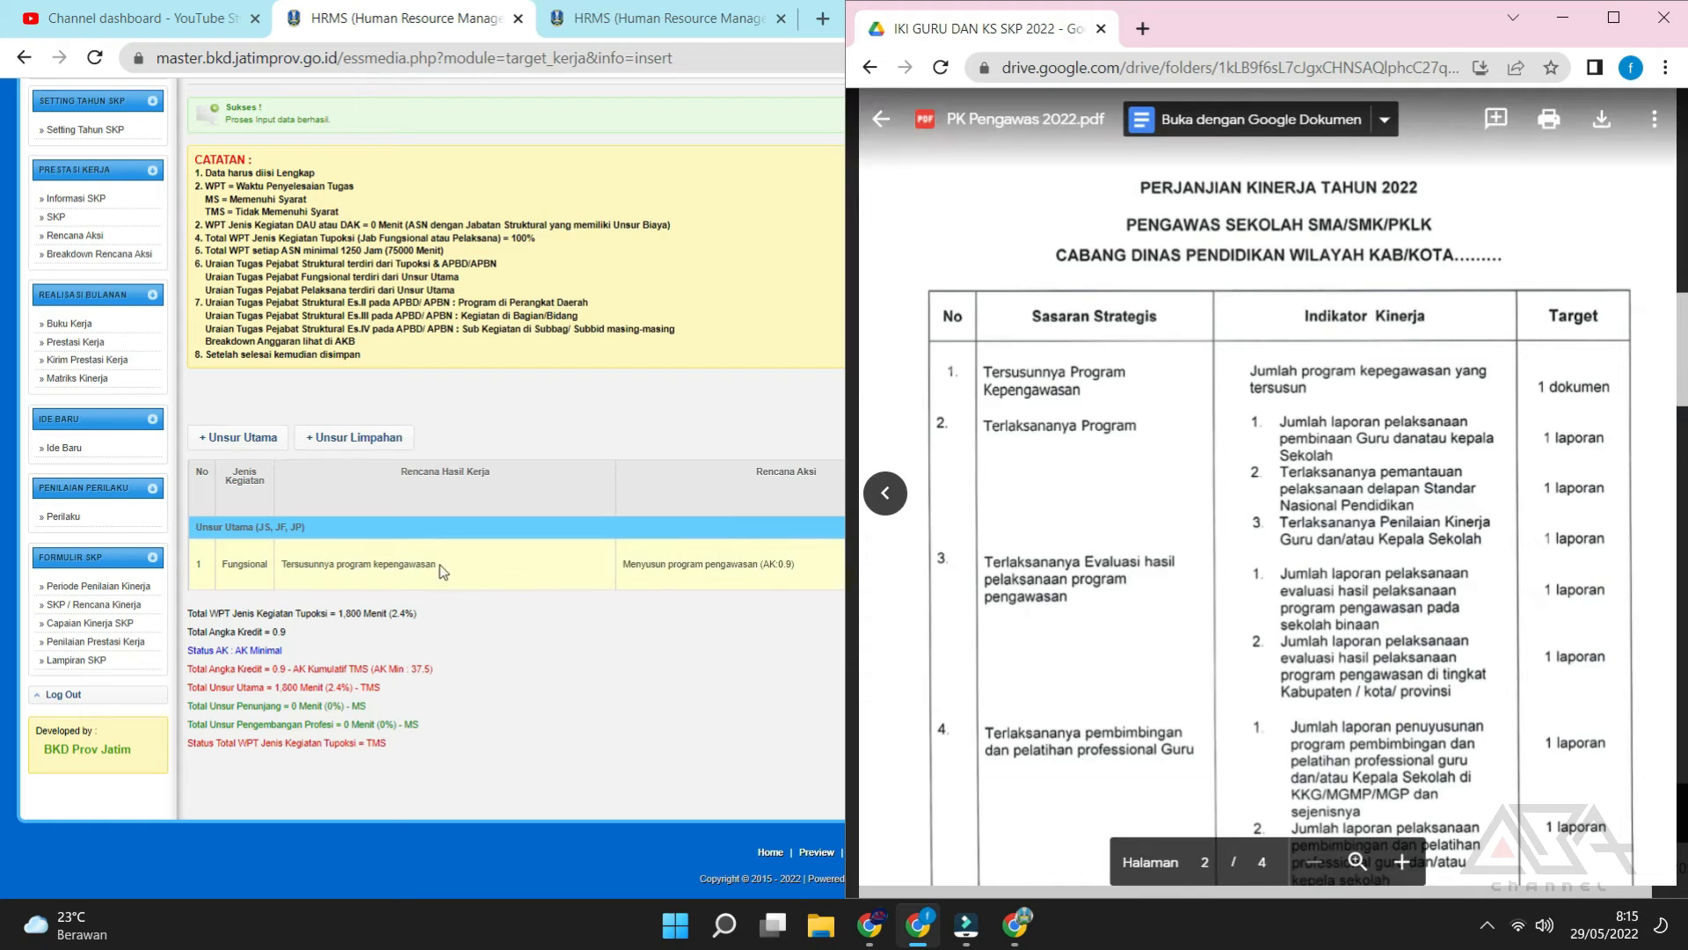
pyautogui.click(222, 449)
pyautogui.click(253, 427)
pyautogui.click(263, 462)
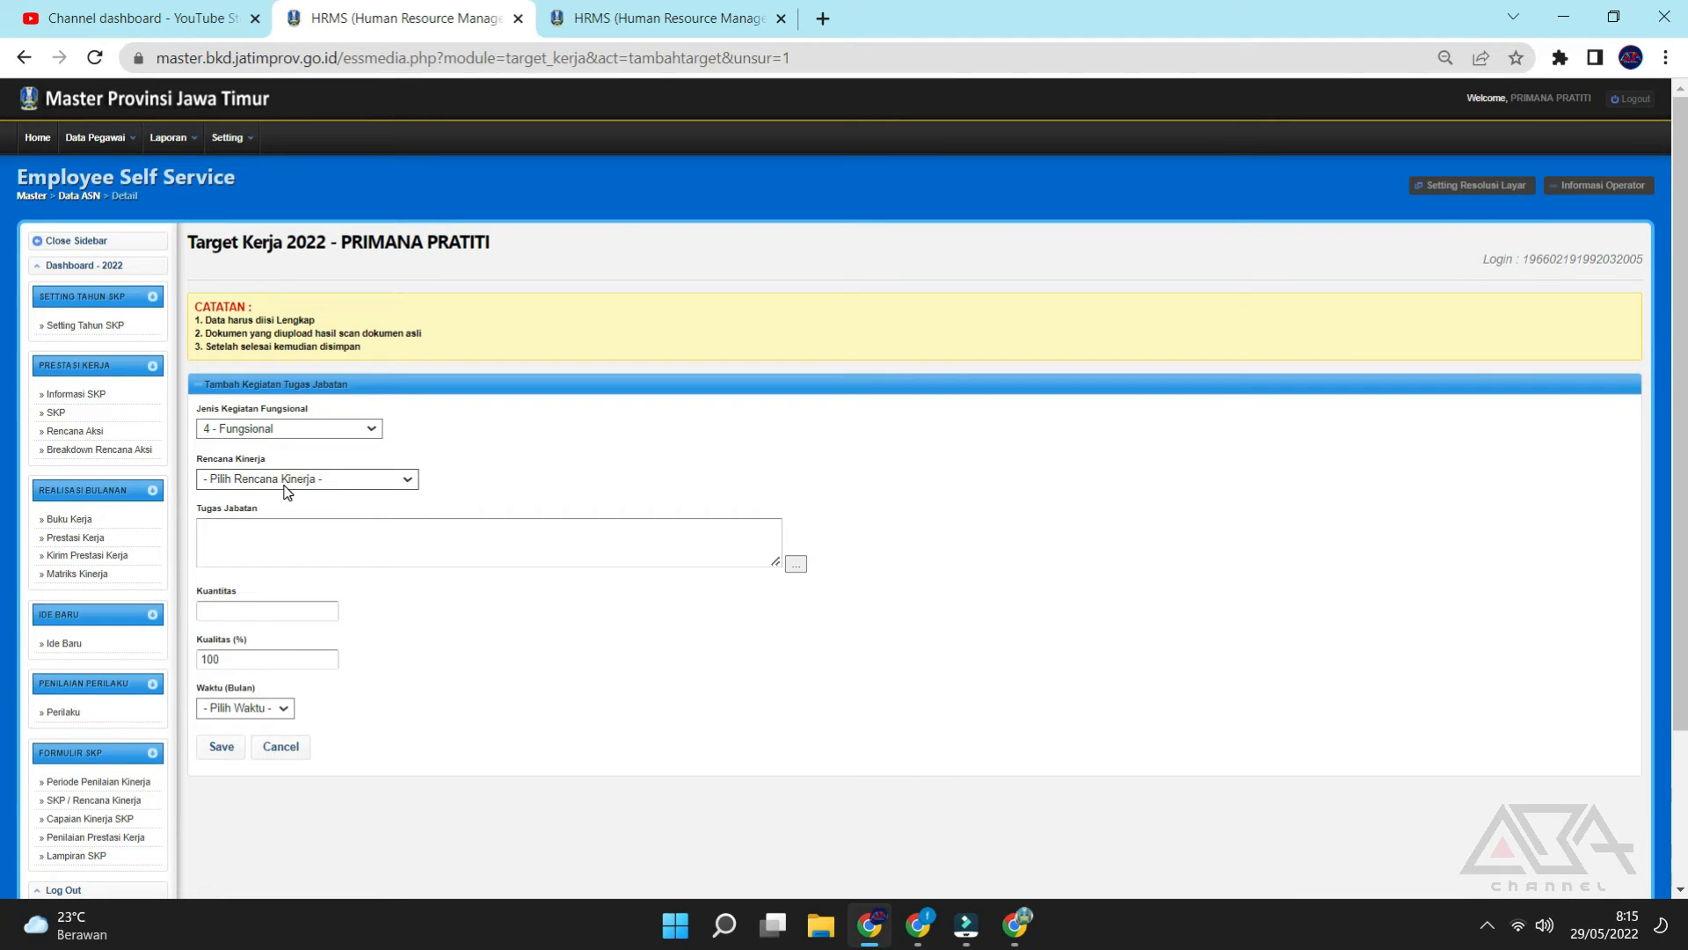
pyautogui.click(301, 479)
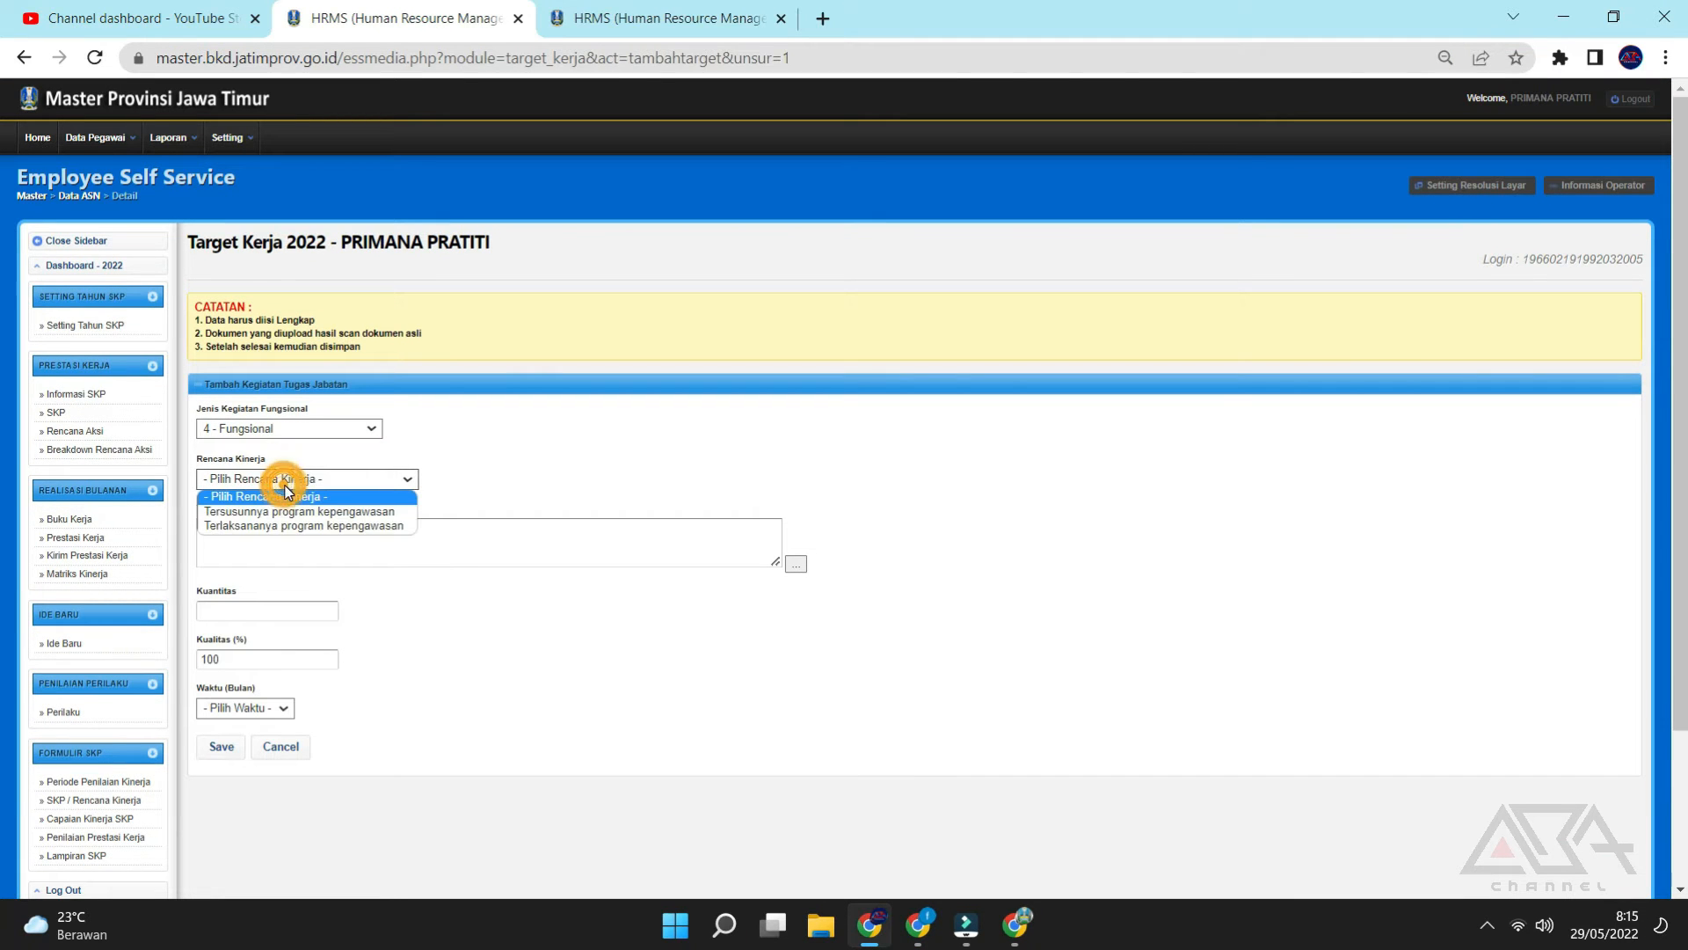
pyautogui.click(310, 526)
# Find "binaa" in the Tugas Jabatan task list and choose "55663-Melaksanakan pembinaan guru dan/atau Kepala Sekolah".
pyautogui.click(796, 564)
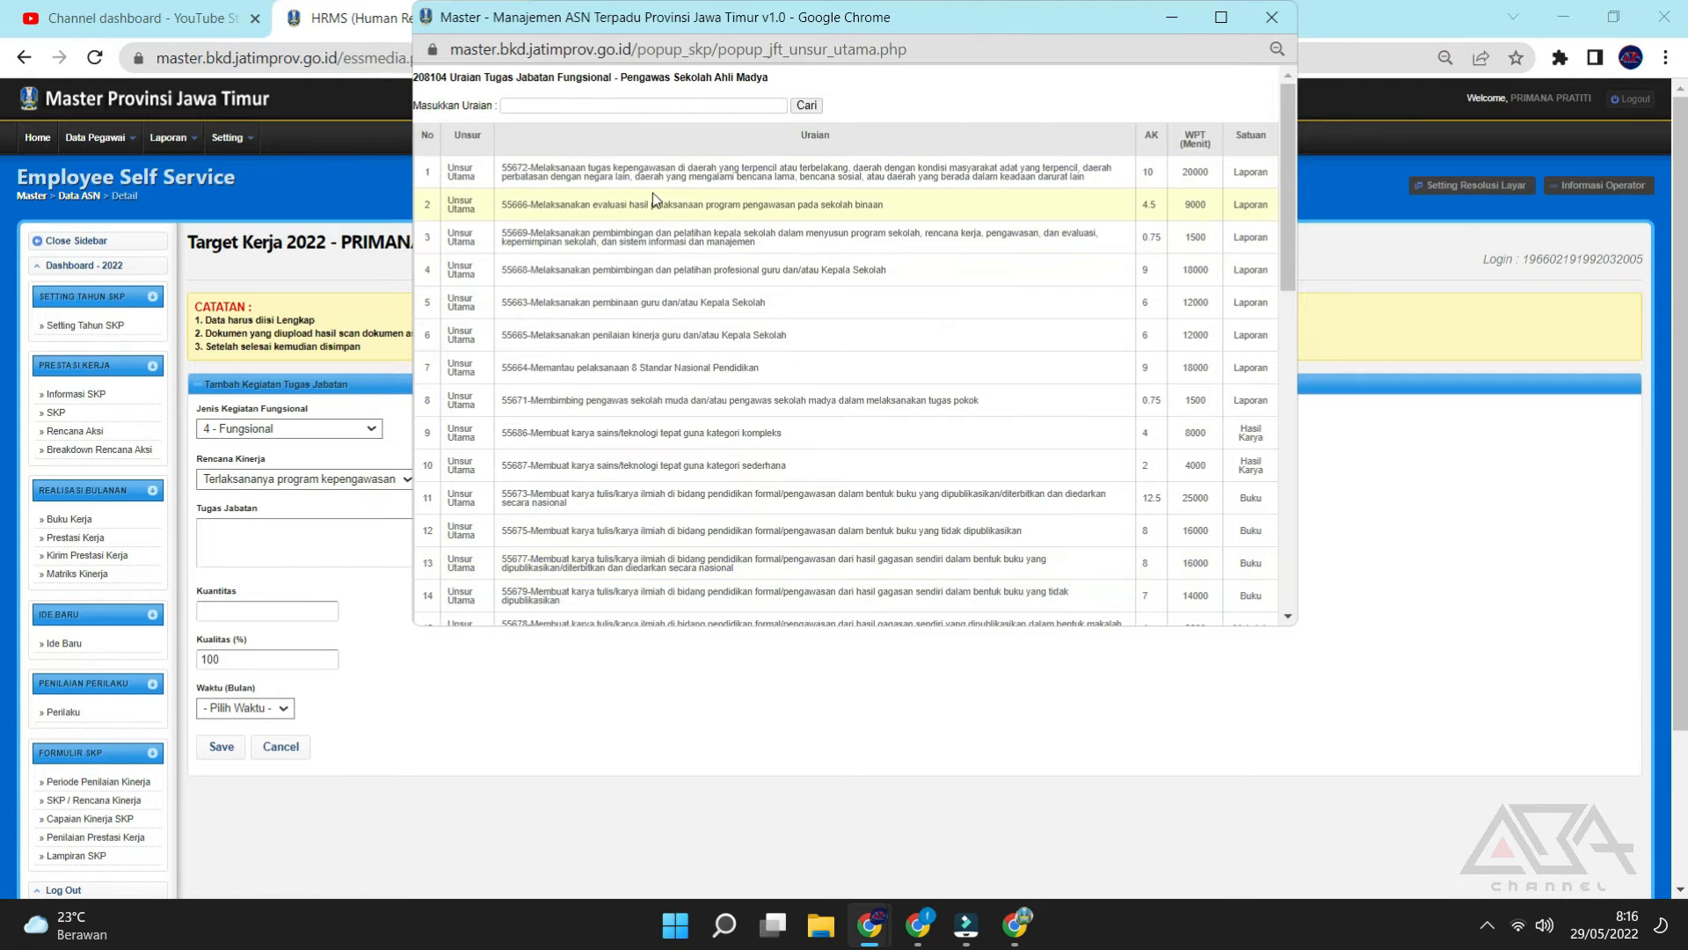
pyautogui.scroll(-5, 653, 193)
pyautogui.scroll(-8, 709, 391)
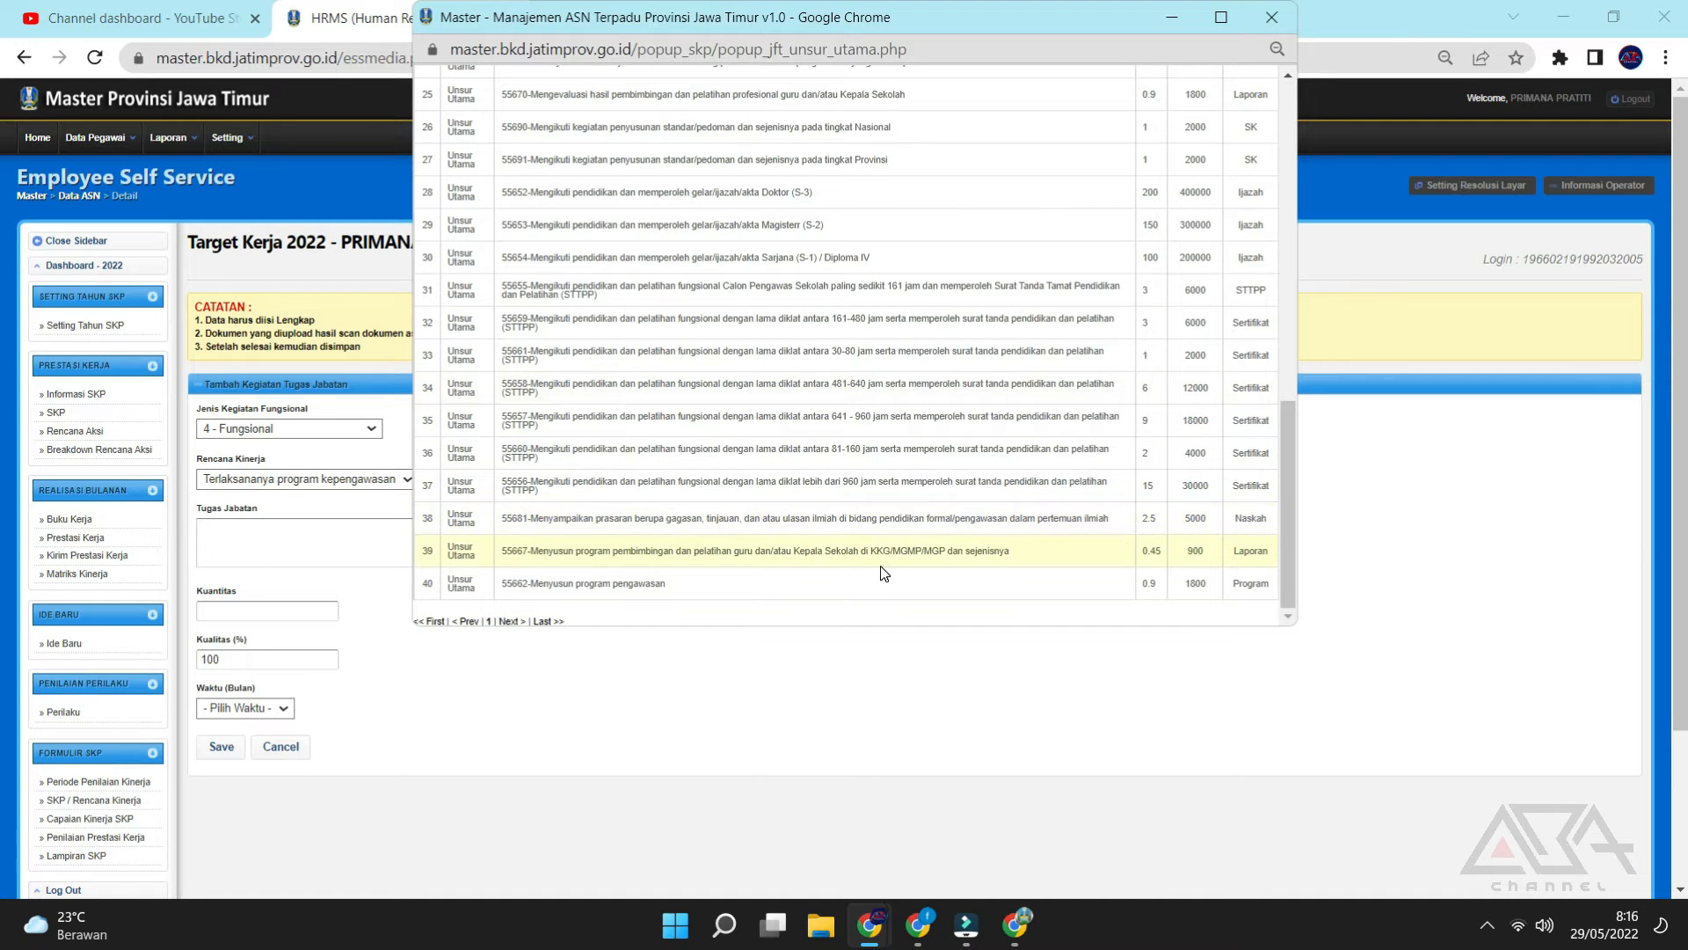
pyautogui.hotkey('ctrl', 'f')
pyautogui.write('binaa')
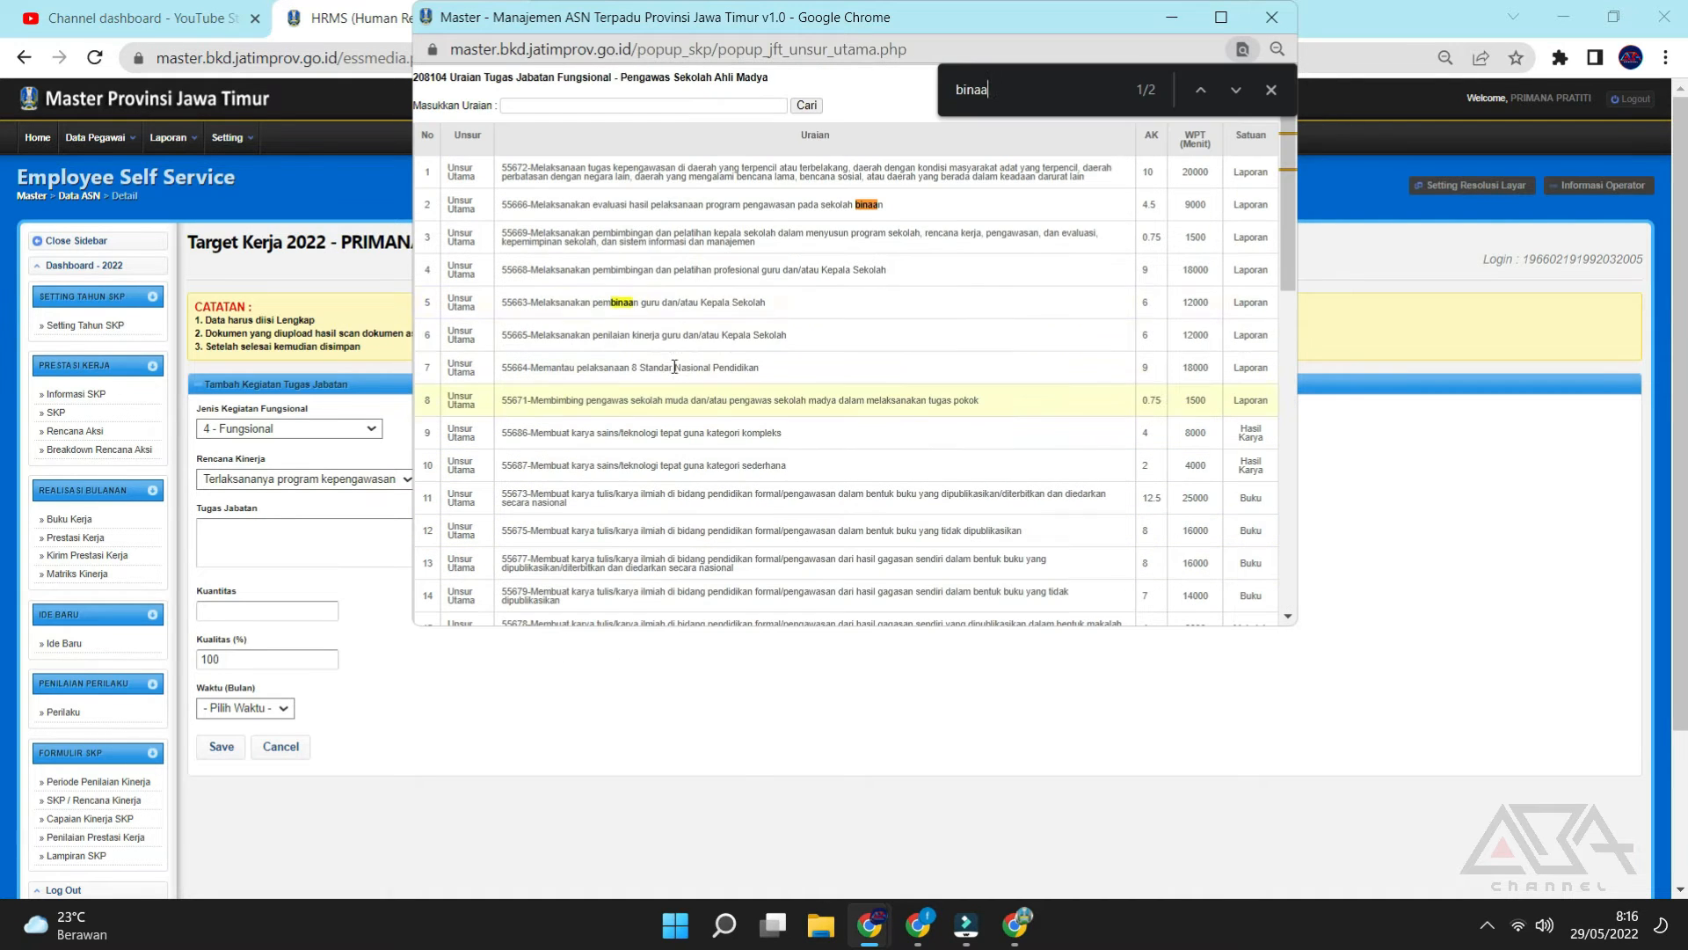
pyautogui.click(685, 311)
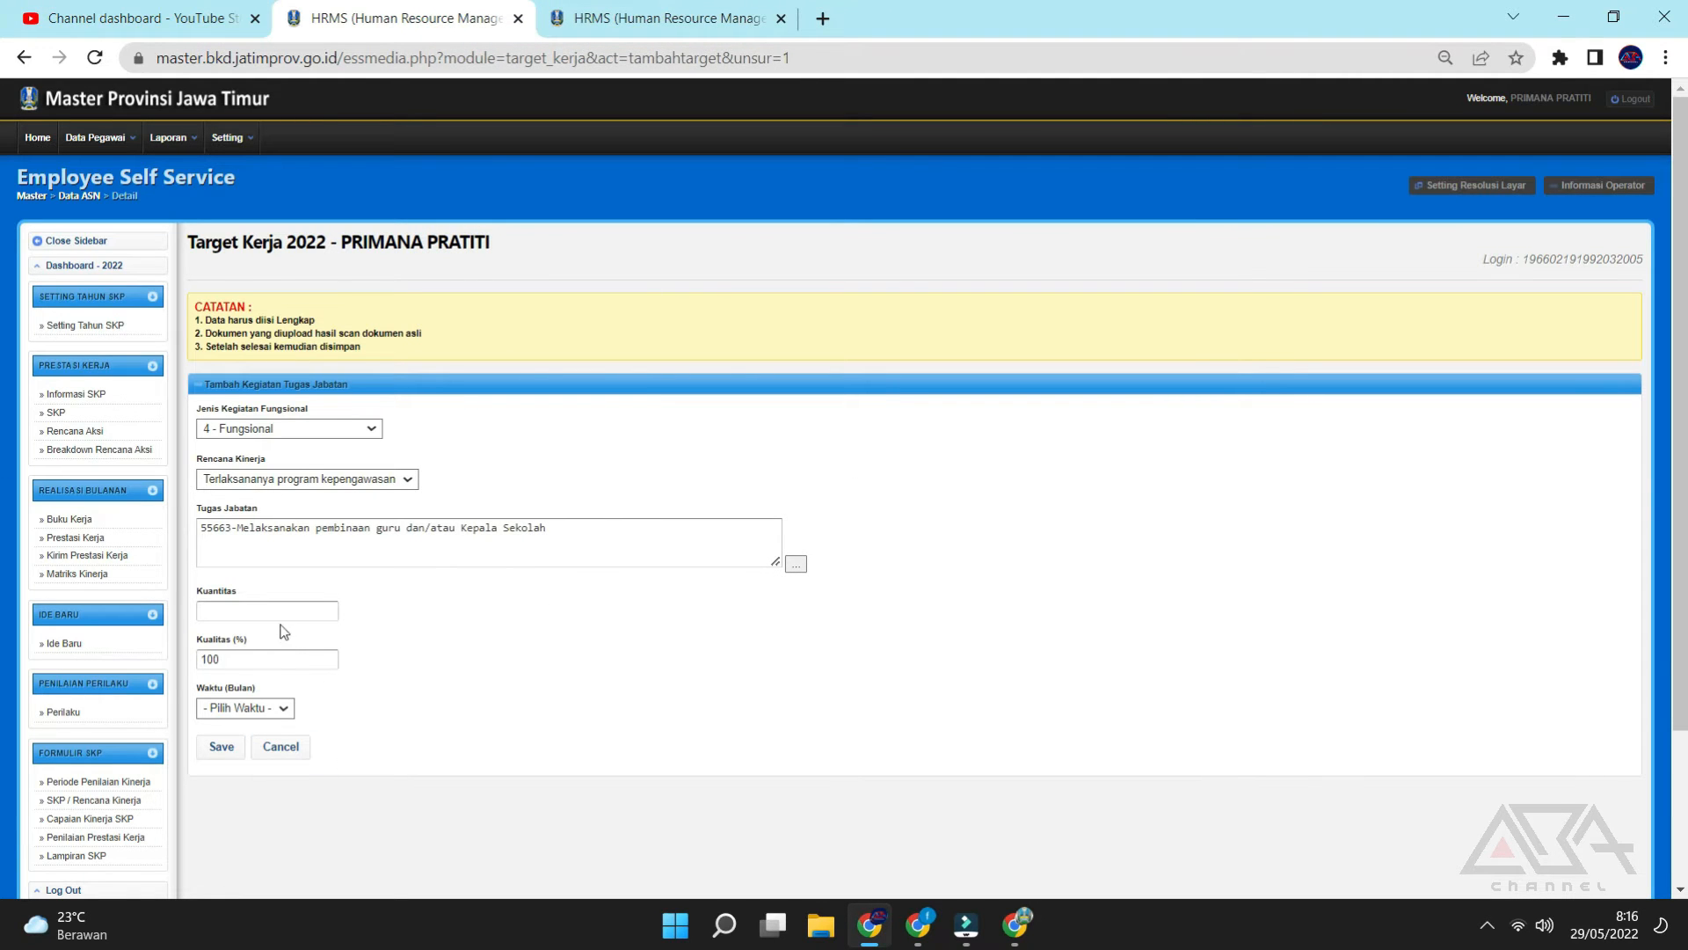
# Check the pembinaan target in PK Pengawas 2022.pdf and set the entry's Kuantitas to 1.
pyautogui.click(915, 933)
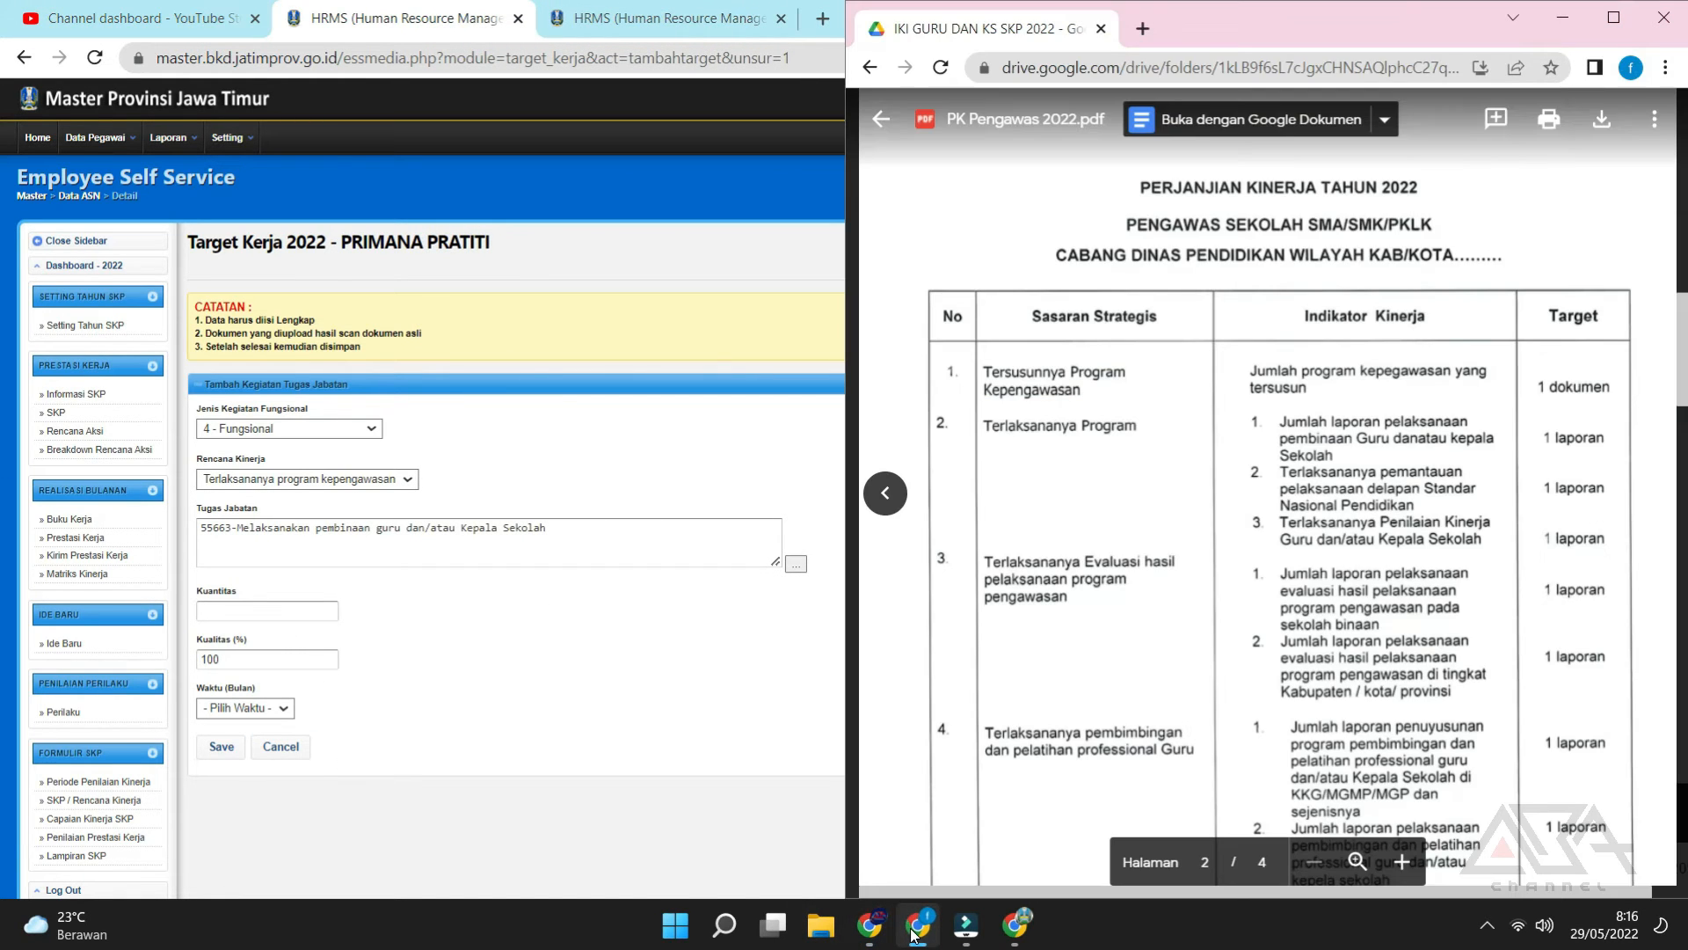
pyautogui.click(915, 935)
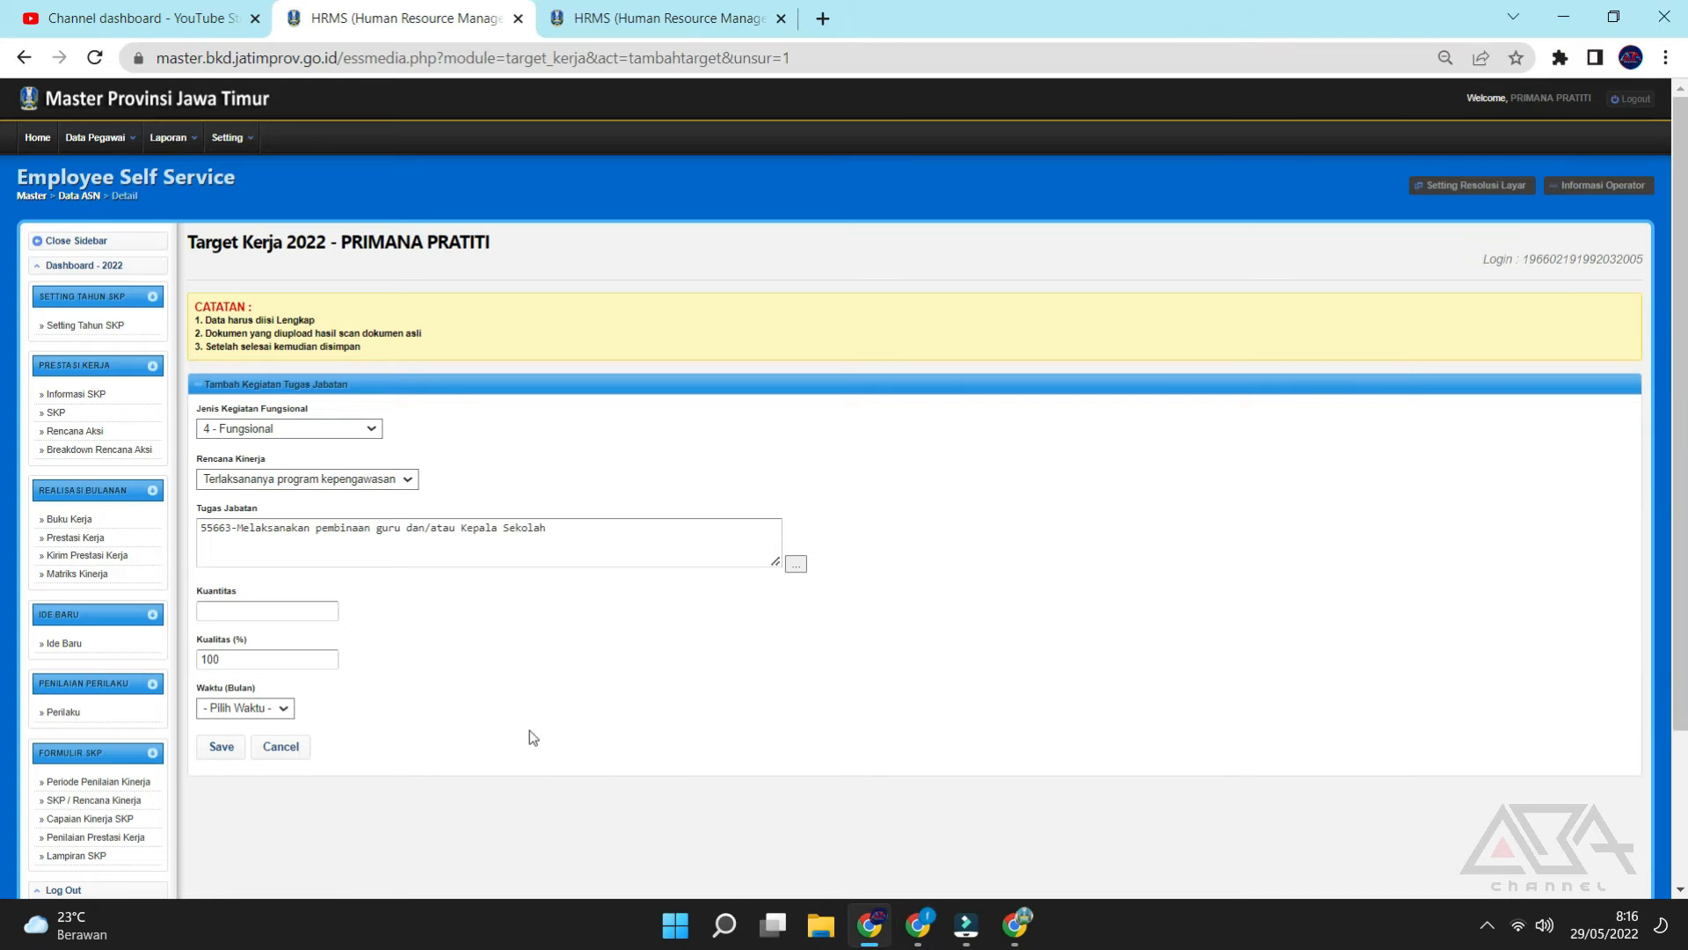
pyautogui.click(331, 610)
pyautogui.write('1')
# Try Waktu (Bulan) 12 for the pembinaan entry and start saving it, but cancel the save.
pyautogui.click(404, 711)
pyautogui.click(268, 712)
pyautogui.click(242, 695)
pyautogui.click(220, 749)
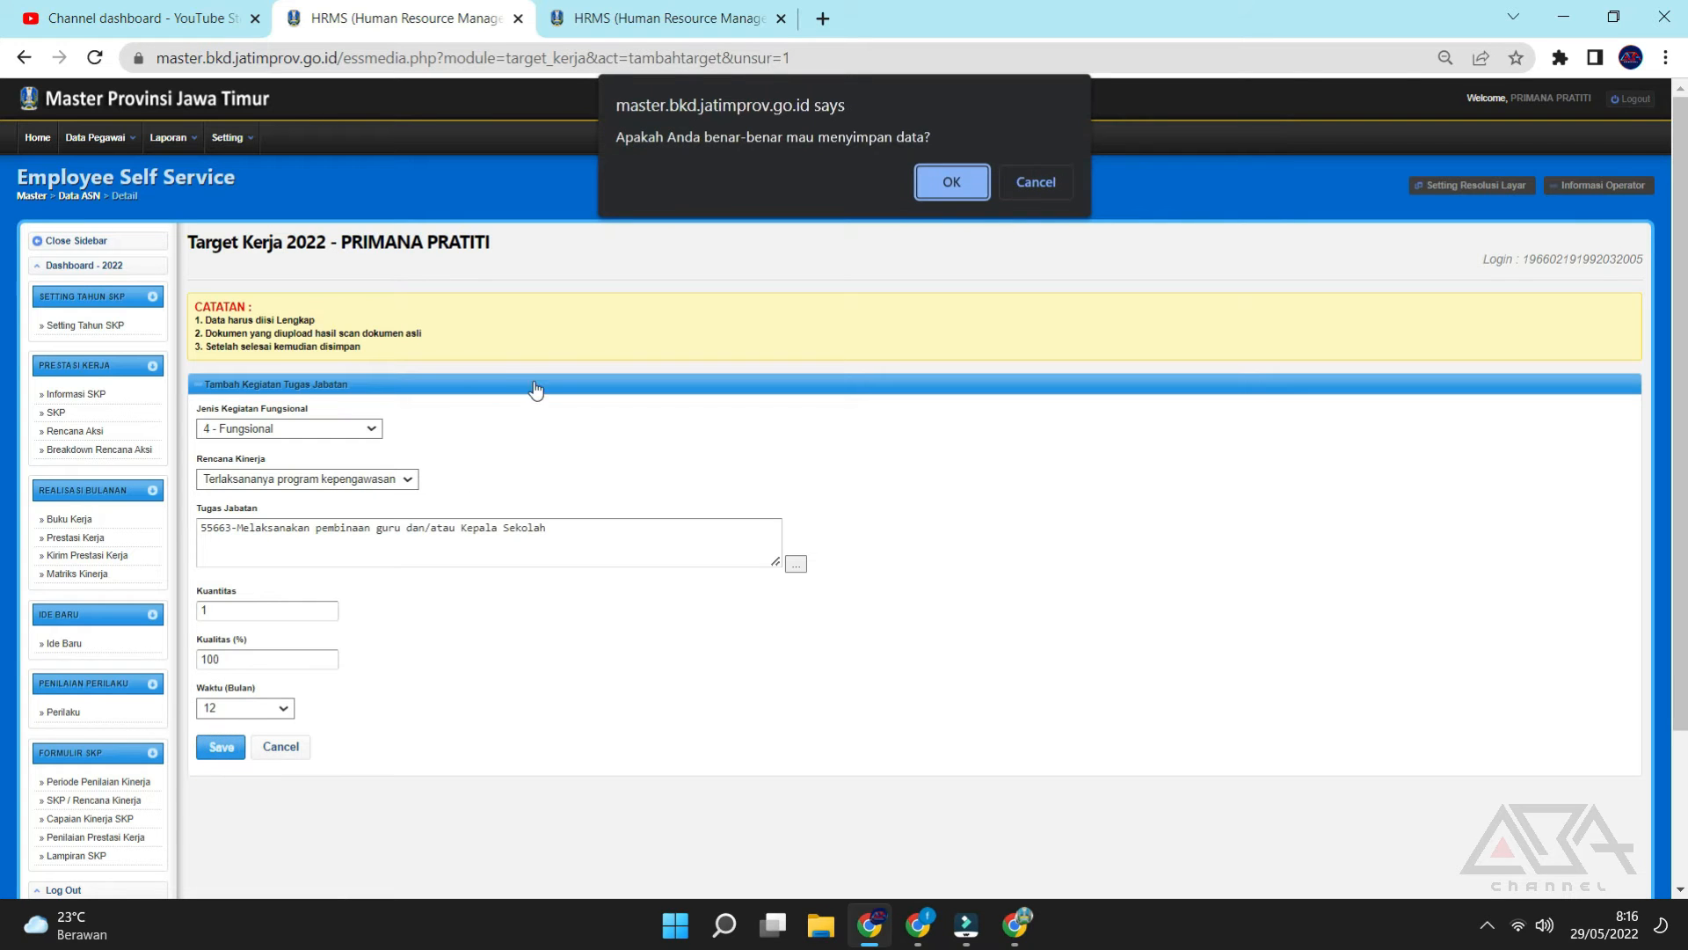
pyautogui.click(1055, 181)
# Set Waktu (Bulan) to 12 for the pembinaan entry, then save it and confirm.
pyautogui.click(278, 712)
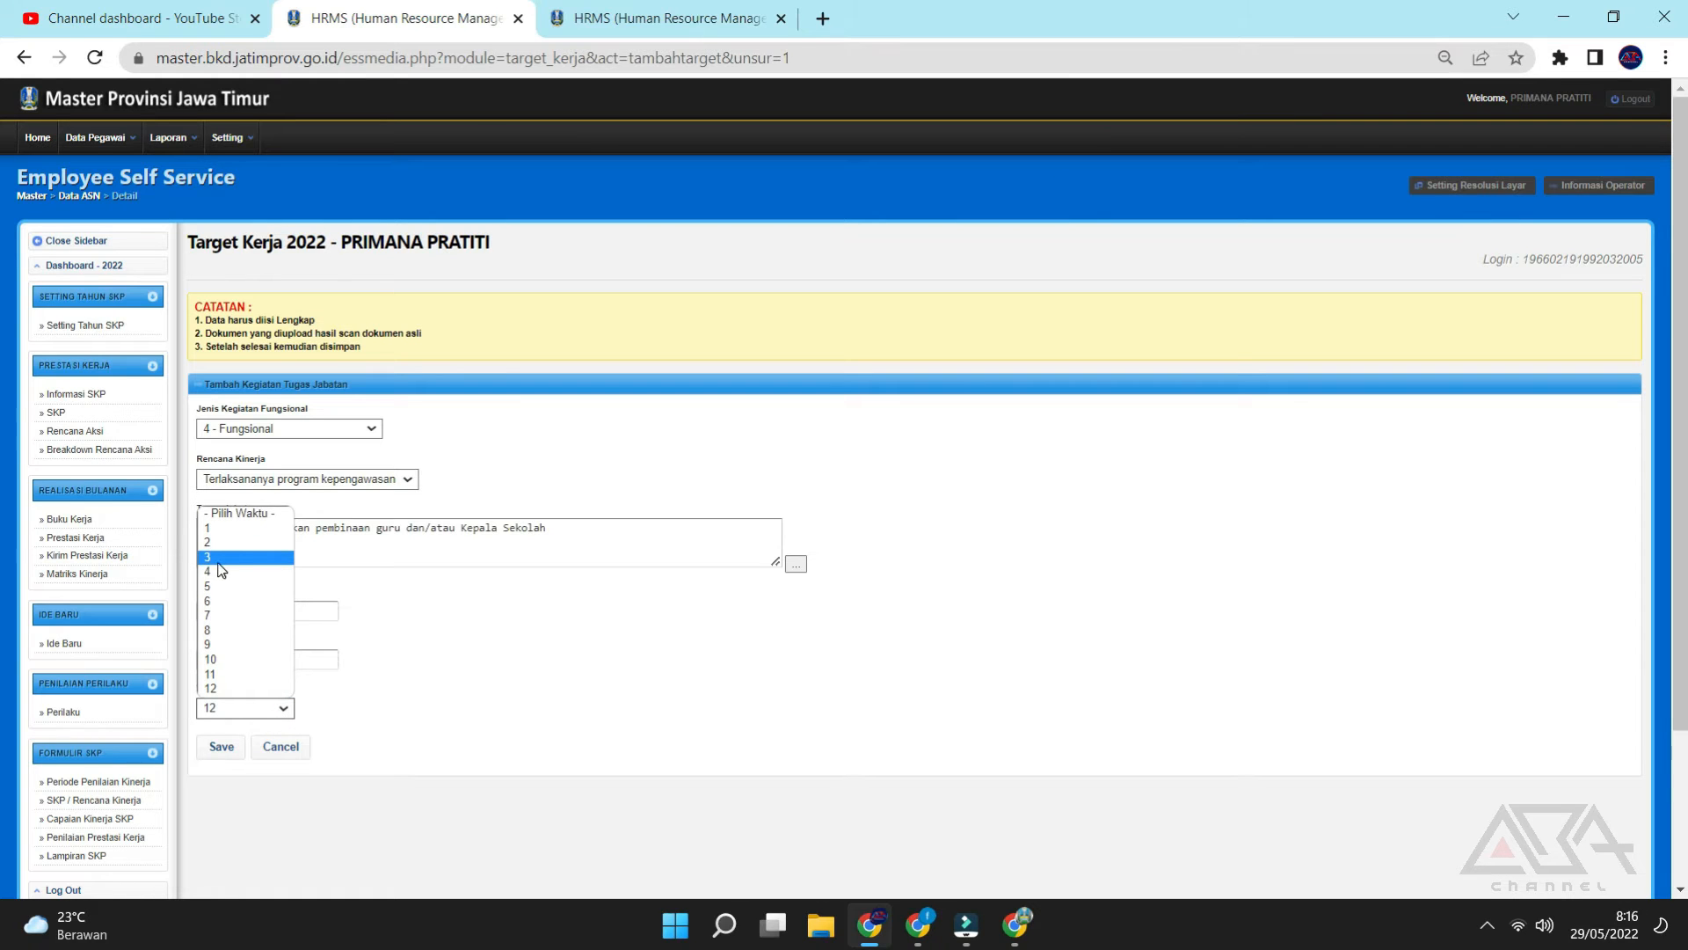
pyautogui.click(224, 529)
pyautogui.click(226, 711)
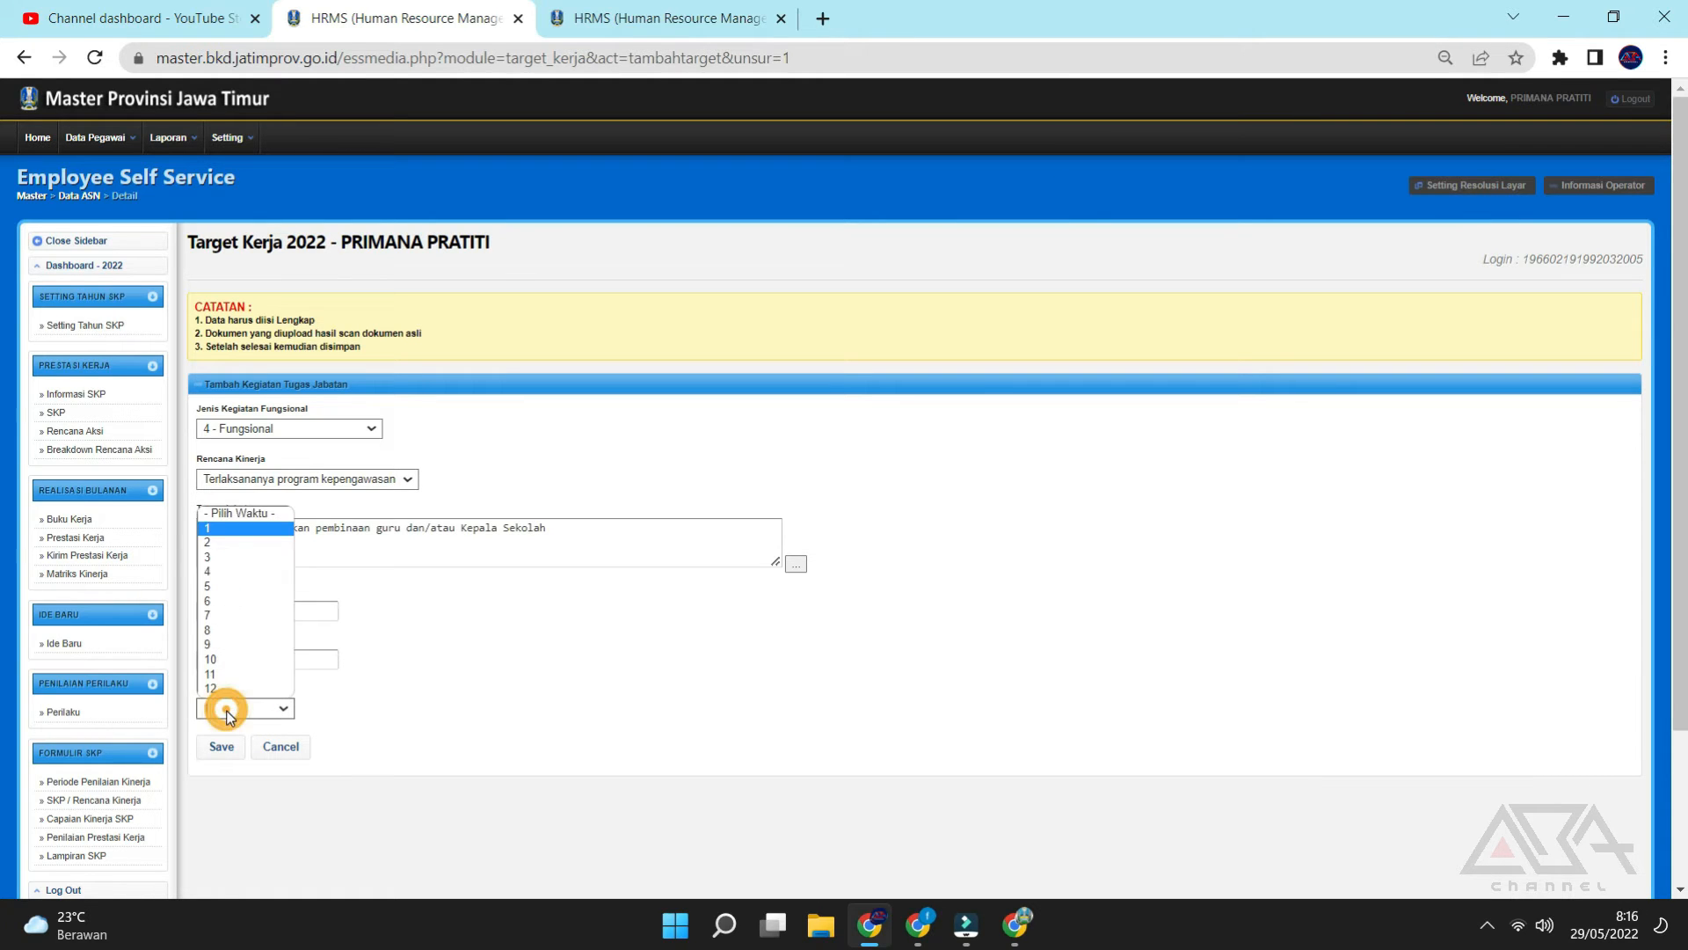
pyautogui.click(227, 710)
pyautogui.click(228, 711)
pyautogui.click(246, 690)
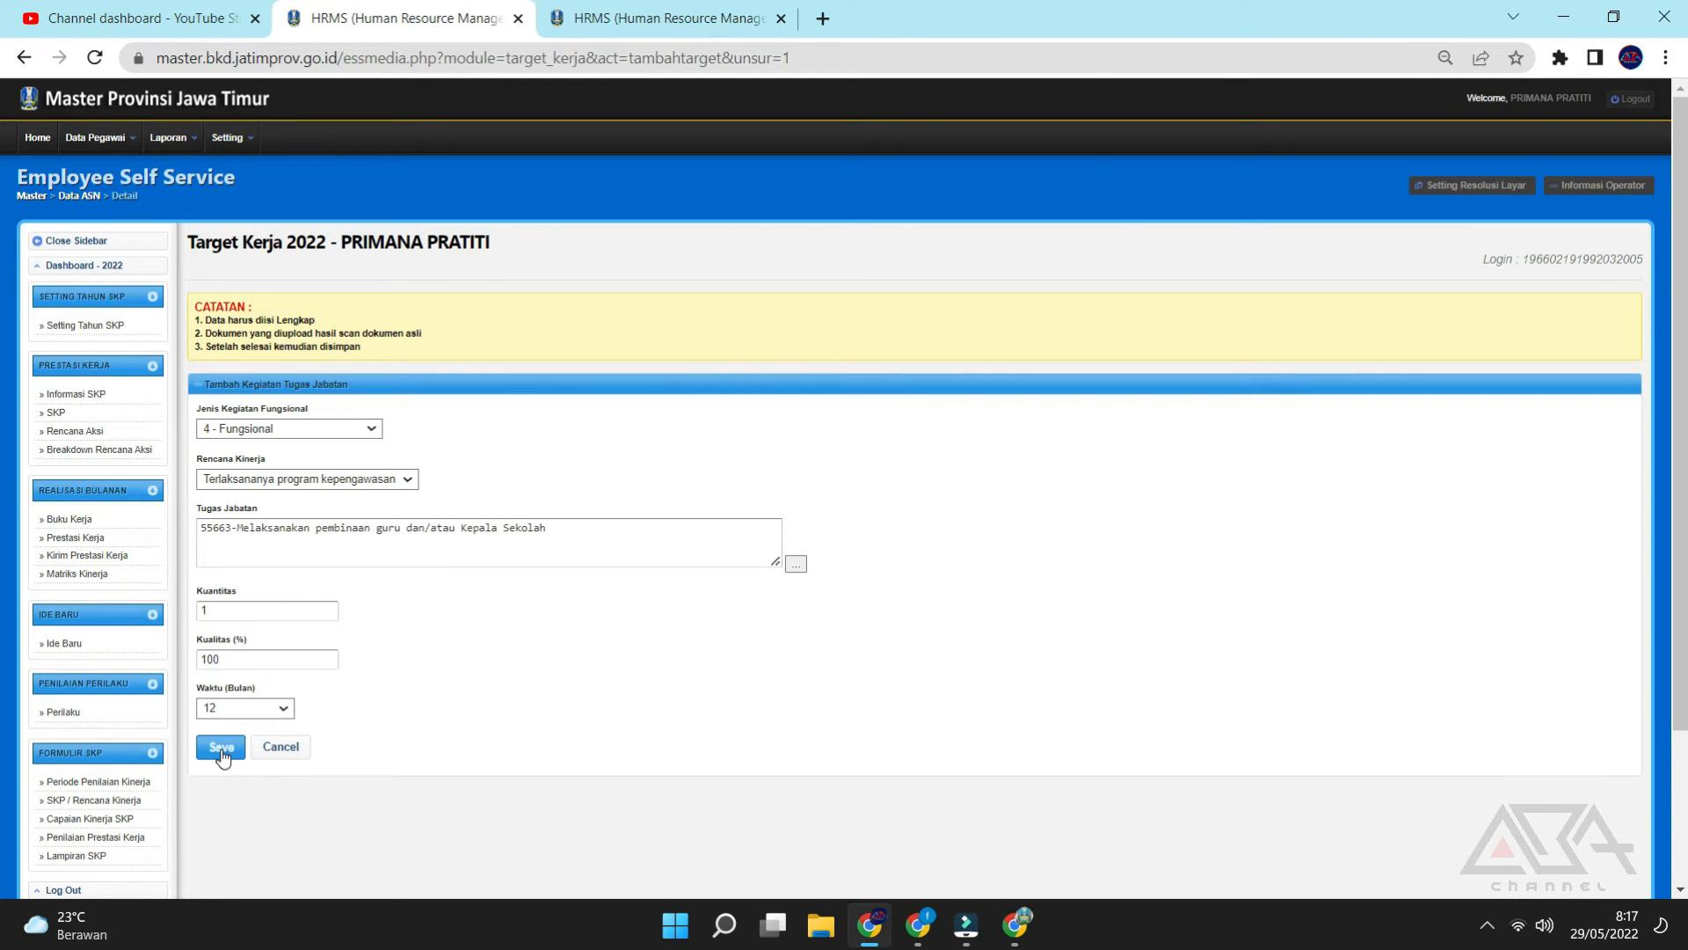
pyautogui.click(221, 749)
pyautogui.click(957, 186)
# Check the Angka Kredit and Unsur Utama totals below the saved target list.
pyautogui.scroll(-3, 954, 343)
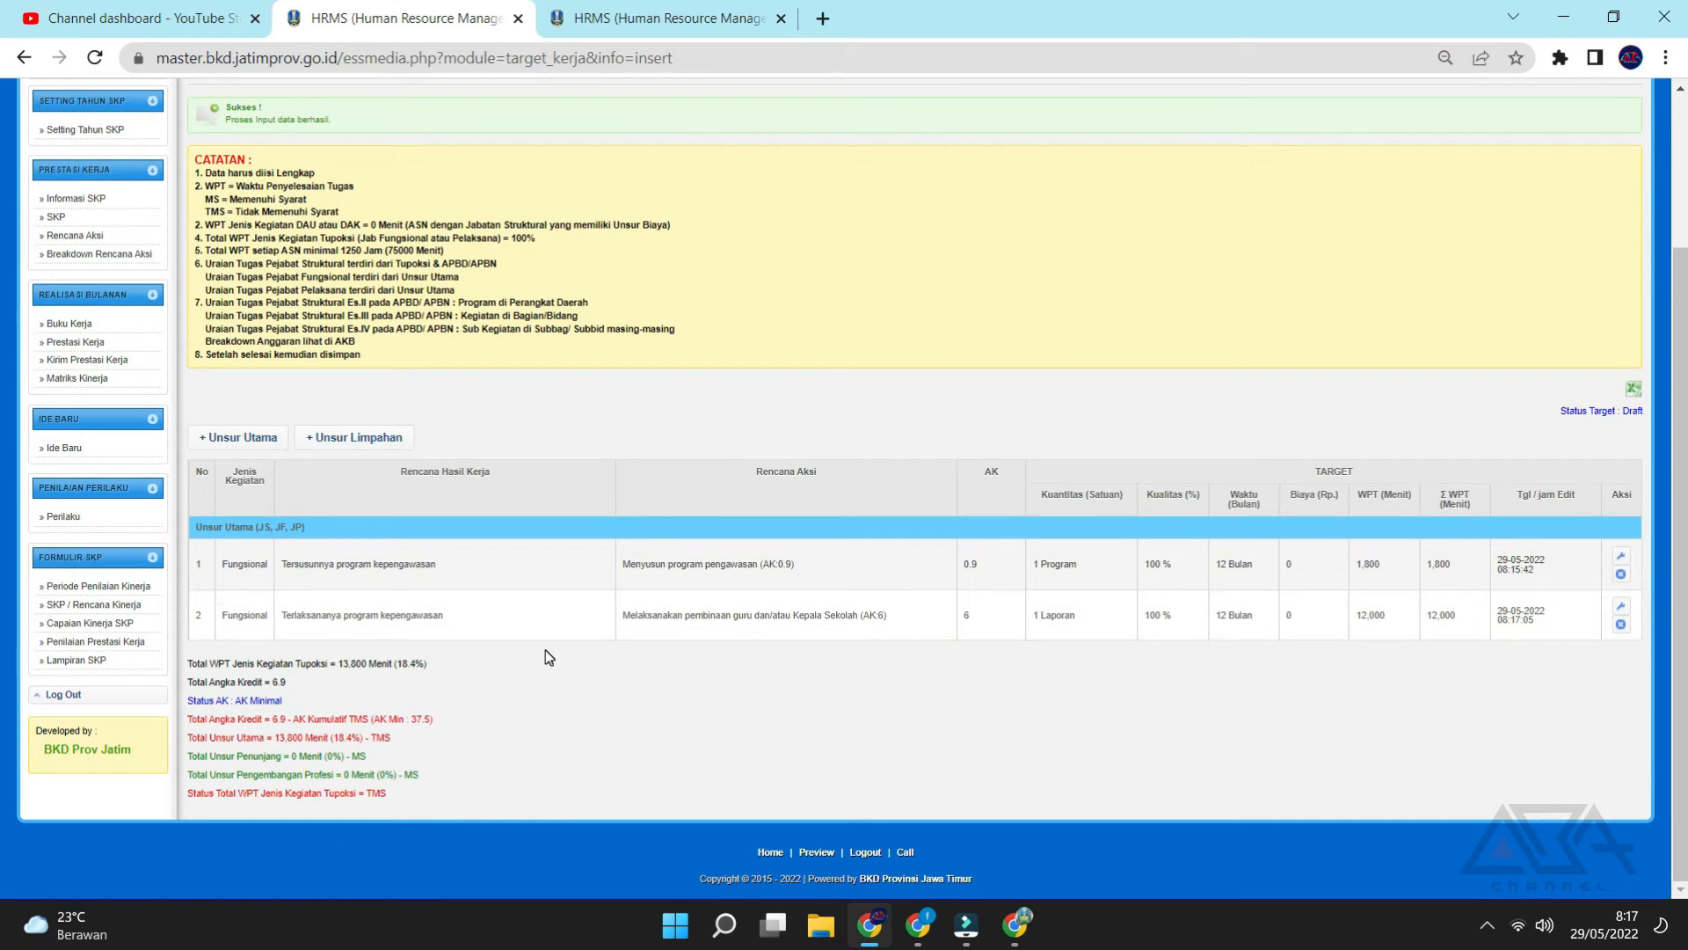
pyautogui.moveTo(447, 745); pyautogui.dragTo(332, 722)
pyautogui.click(521, 748)
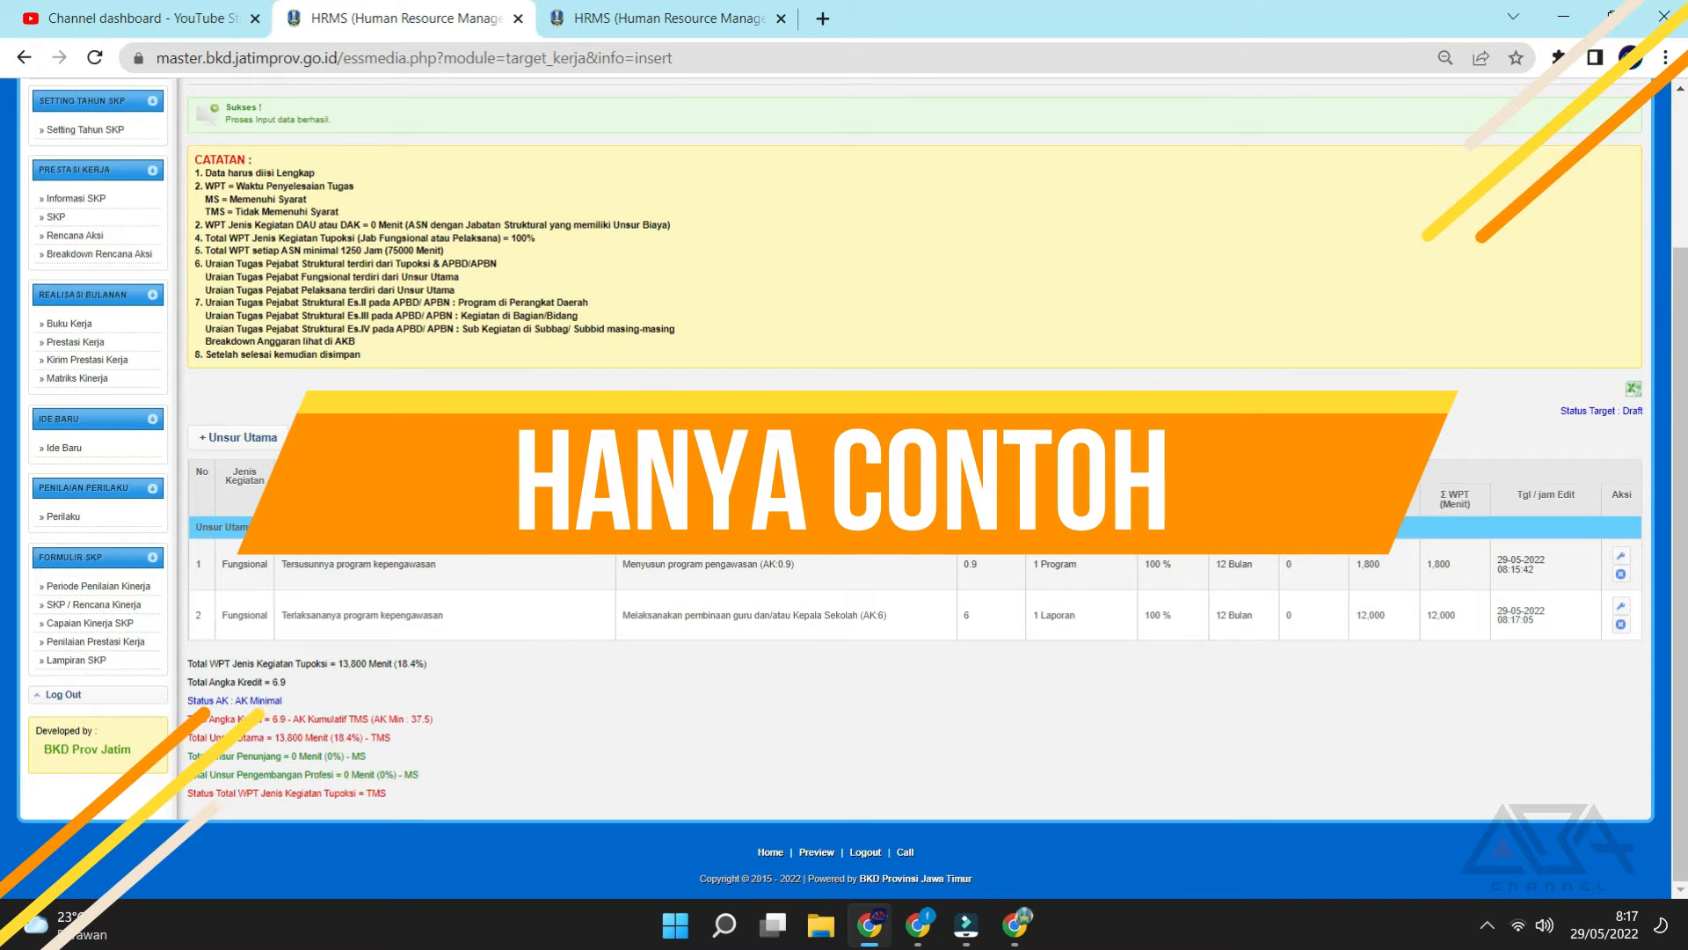
# Set the Kuantitas of the "Menyusun program pengawasan" target to 12, consult PK Pengawas 2022.pdf, and save the change.
pyautogui.click(1621, 557)
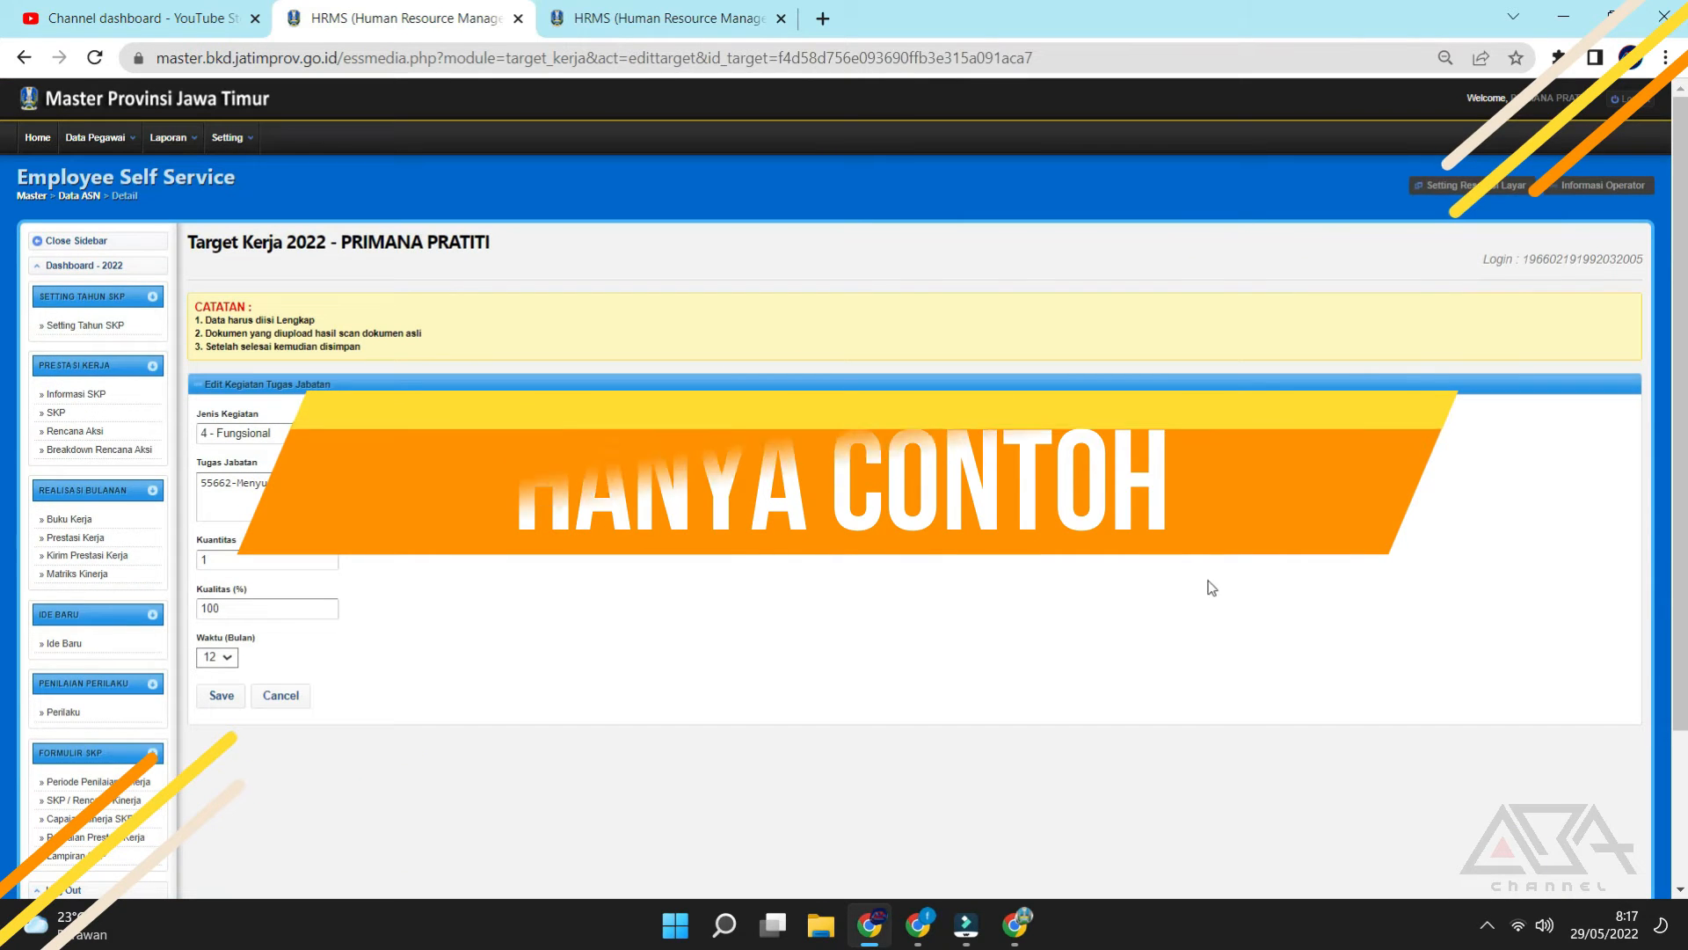
pyautogui.doubleClick(267, 561)
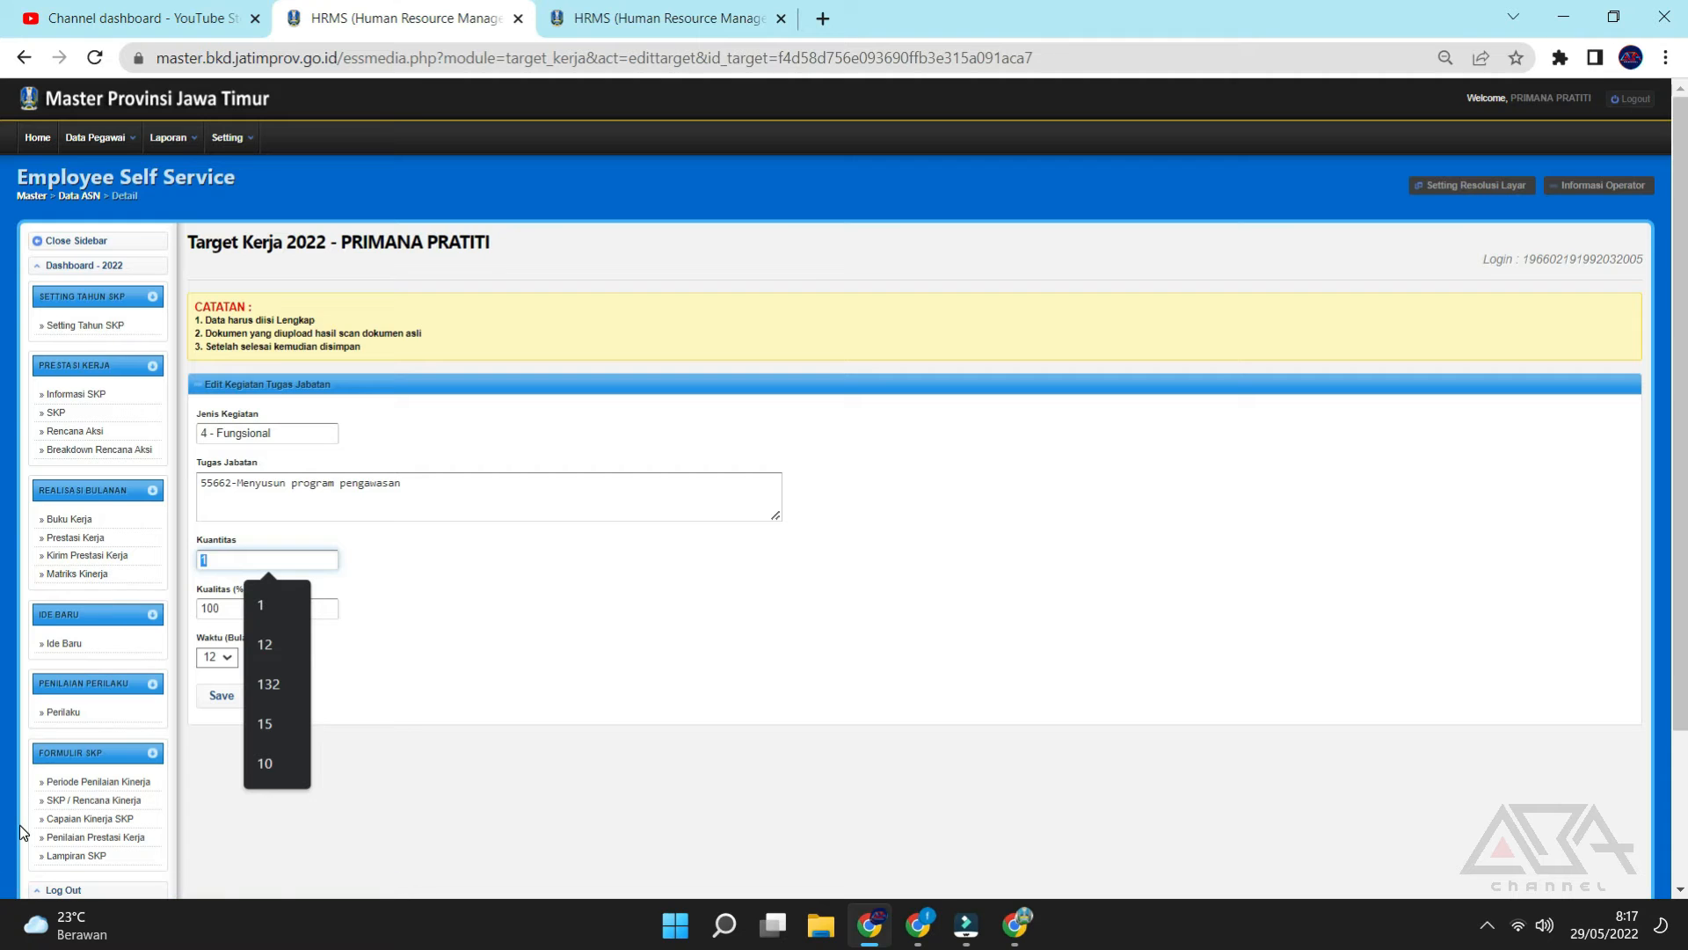
pyautogui.write('5')
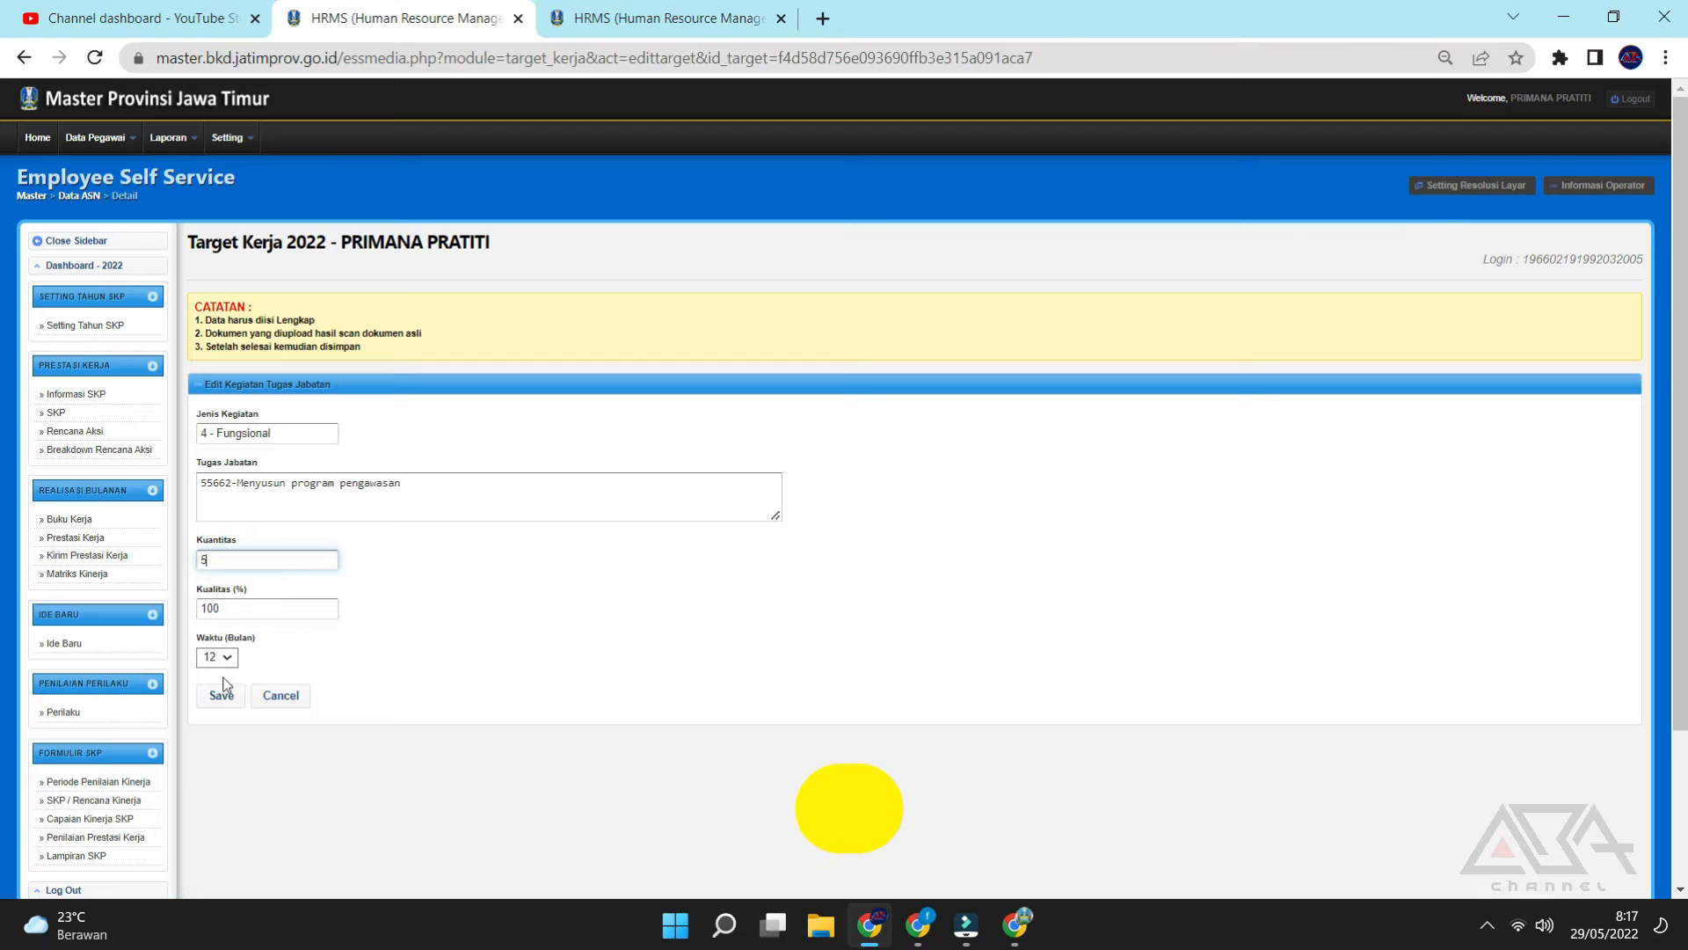
pyautogui.write('12')
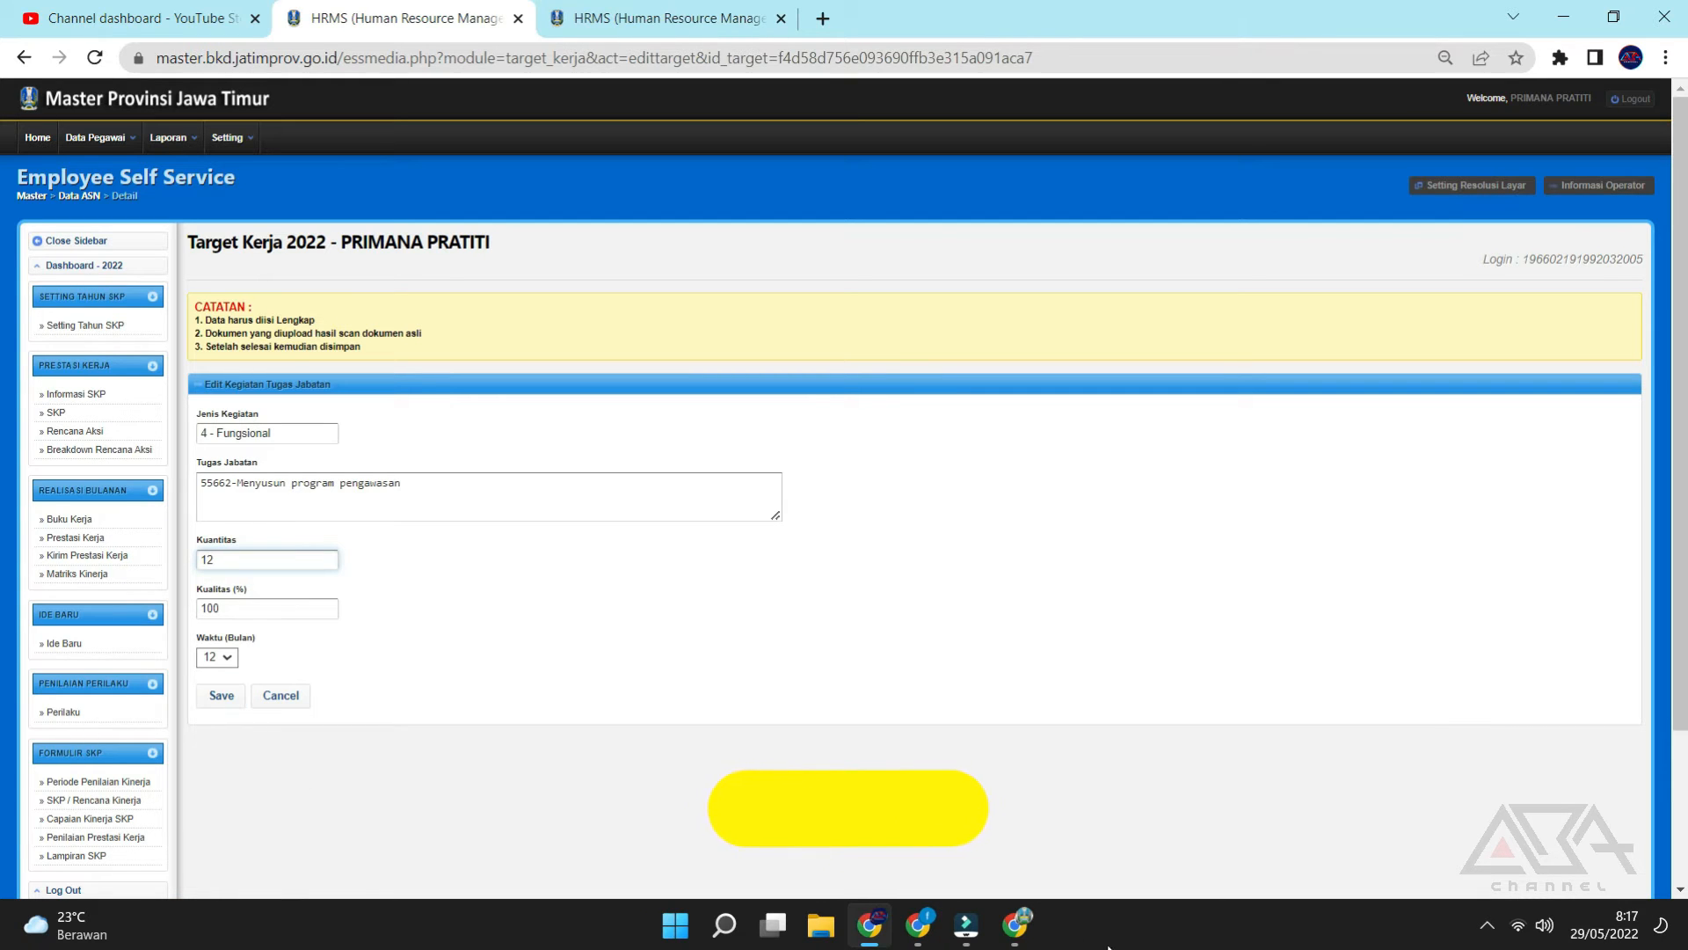
pyautogui.click(931, 932)
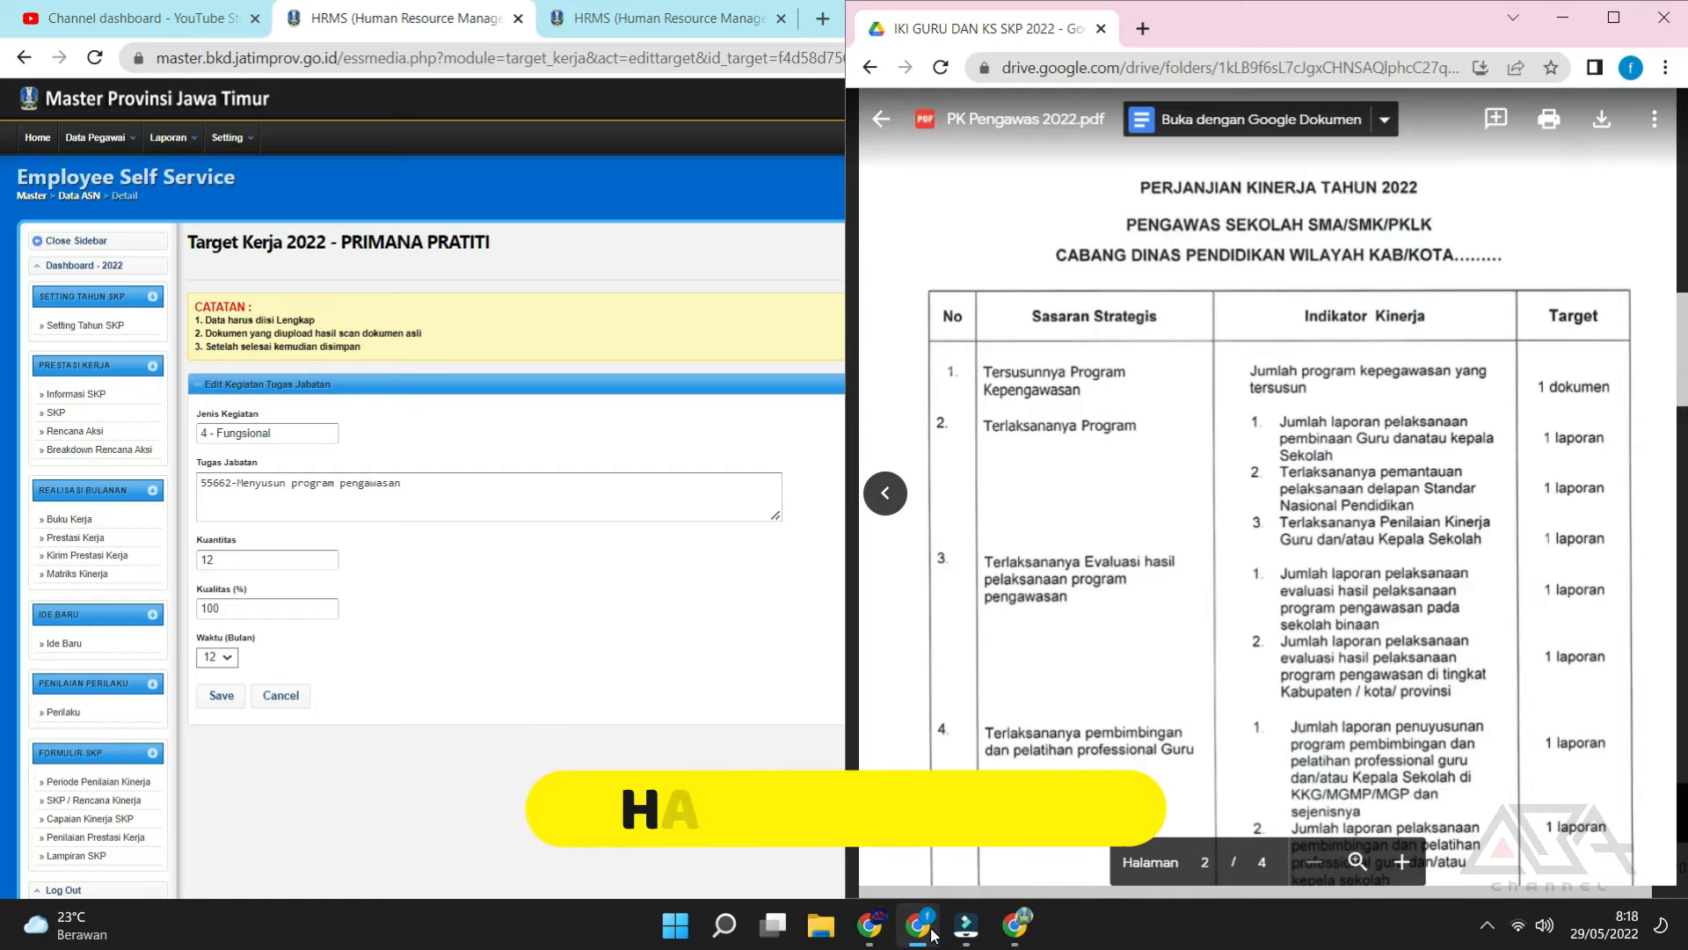
pyautogui.click(930, 932)
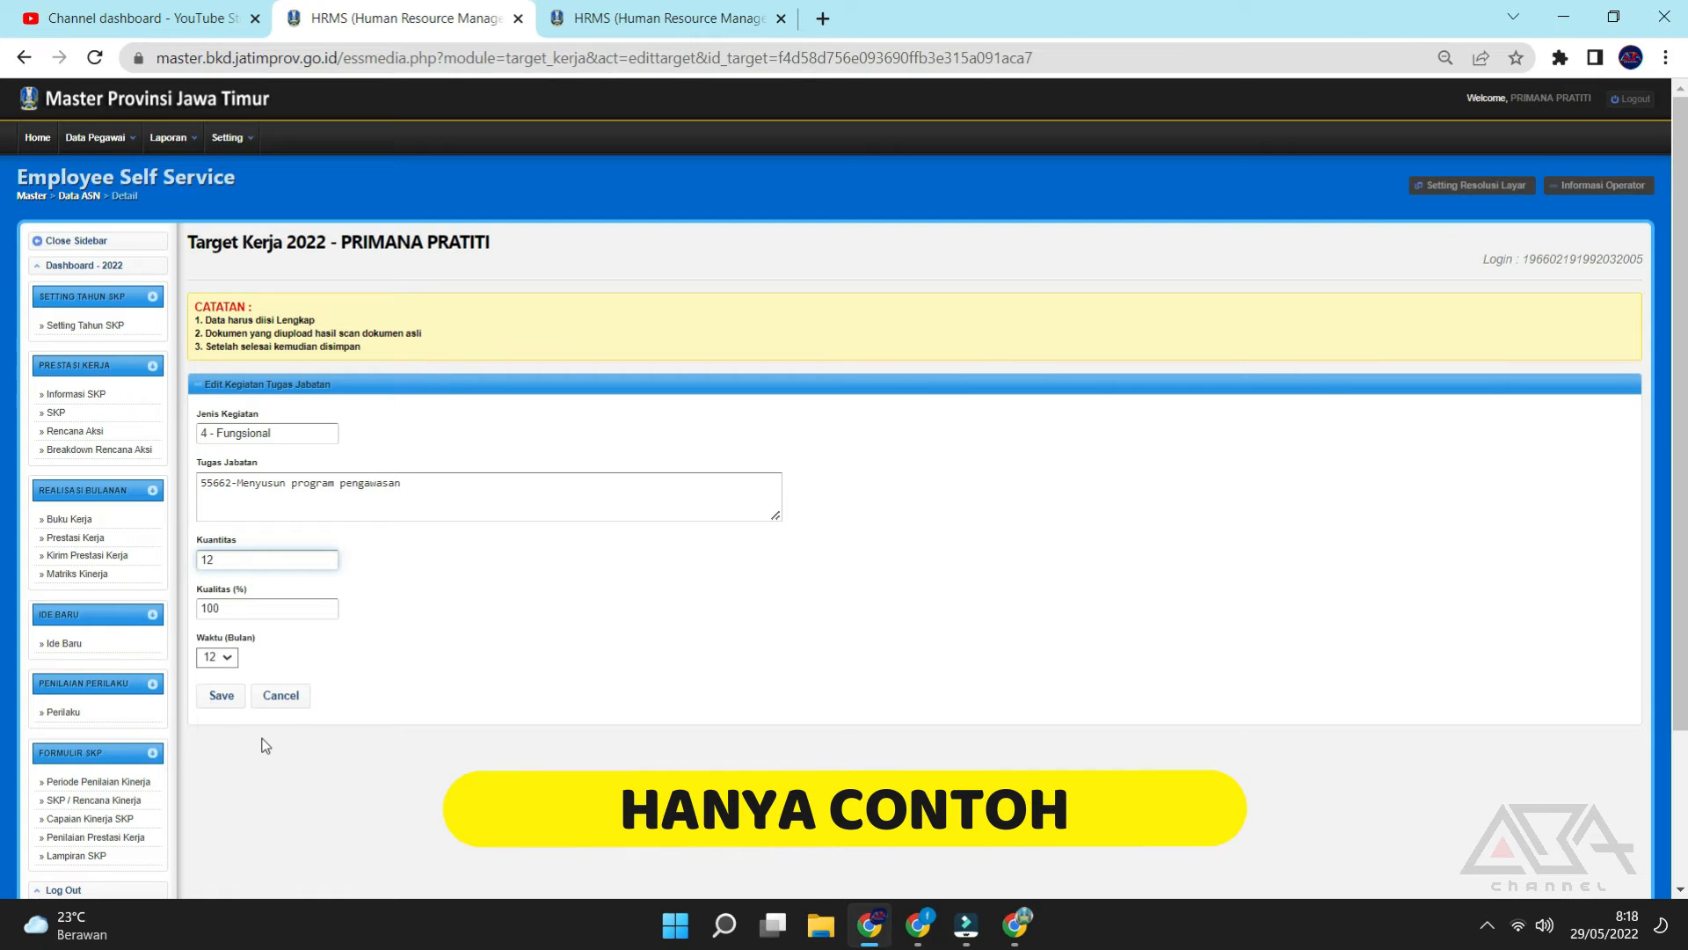
pyautogui.click(230, 696)
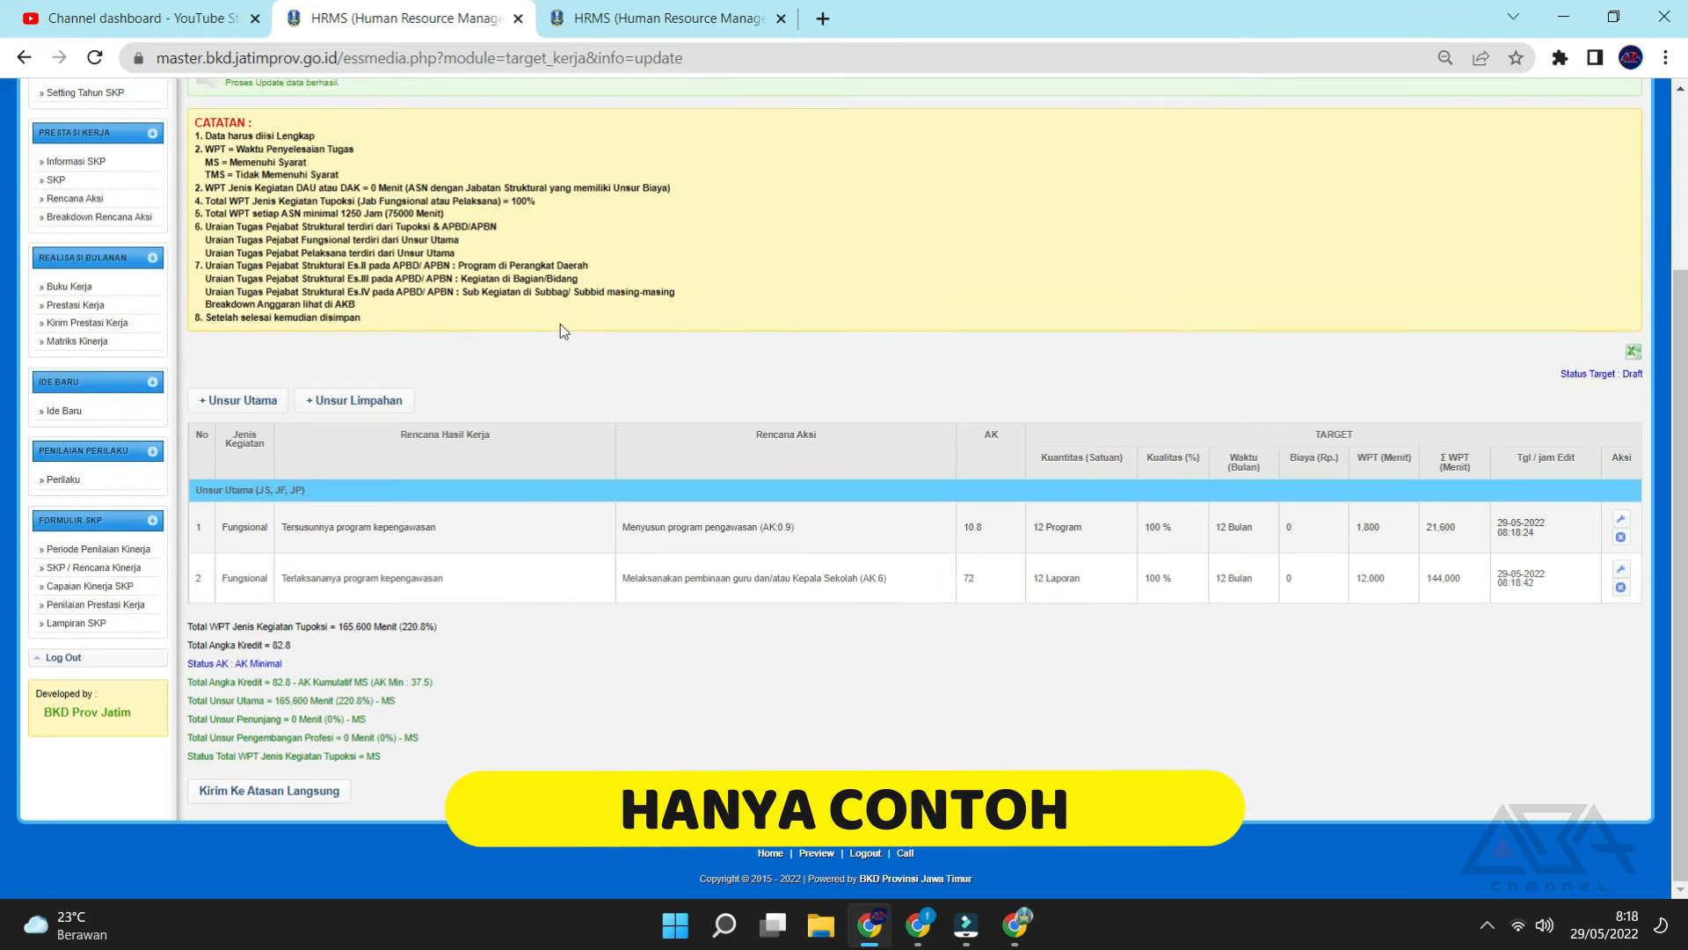
# Review the recalculated WPT and Angka Kredit totals and the Kuantitas of both Unsur Utama targets.
pyautogui.moveTo(391, 761); pyautogui.dragTo(208, 626)
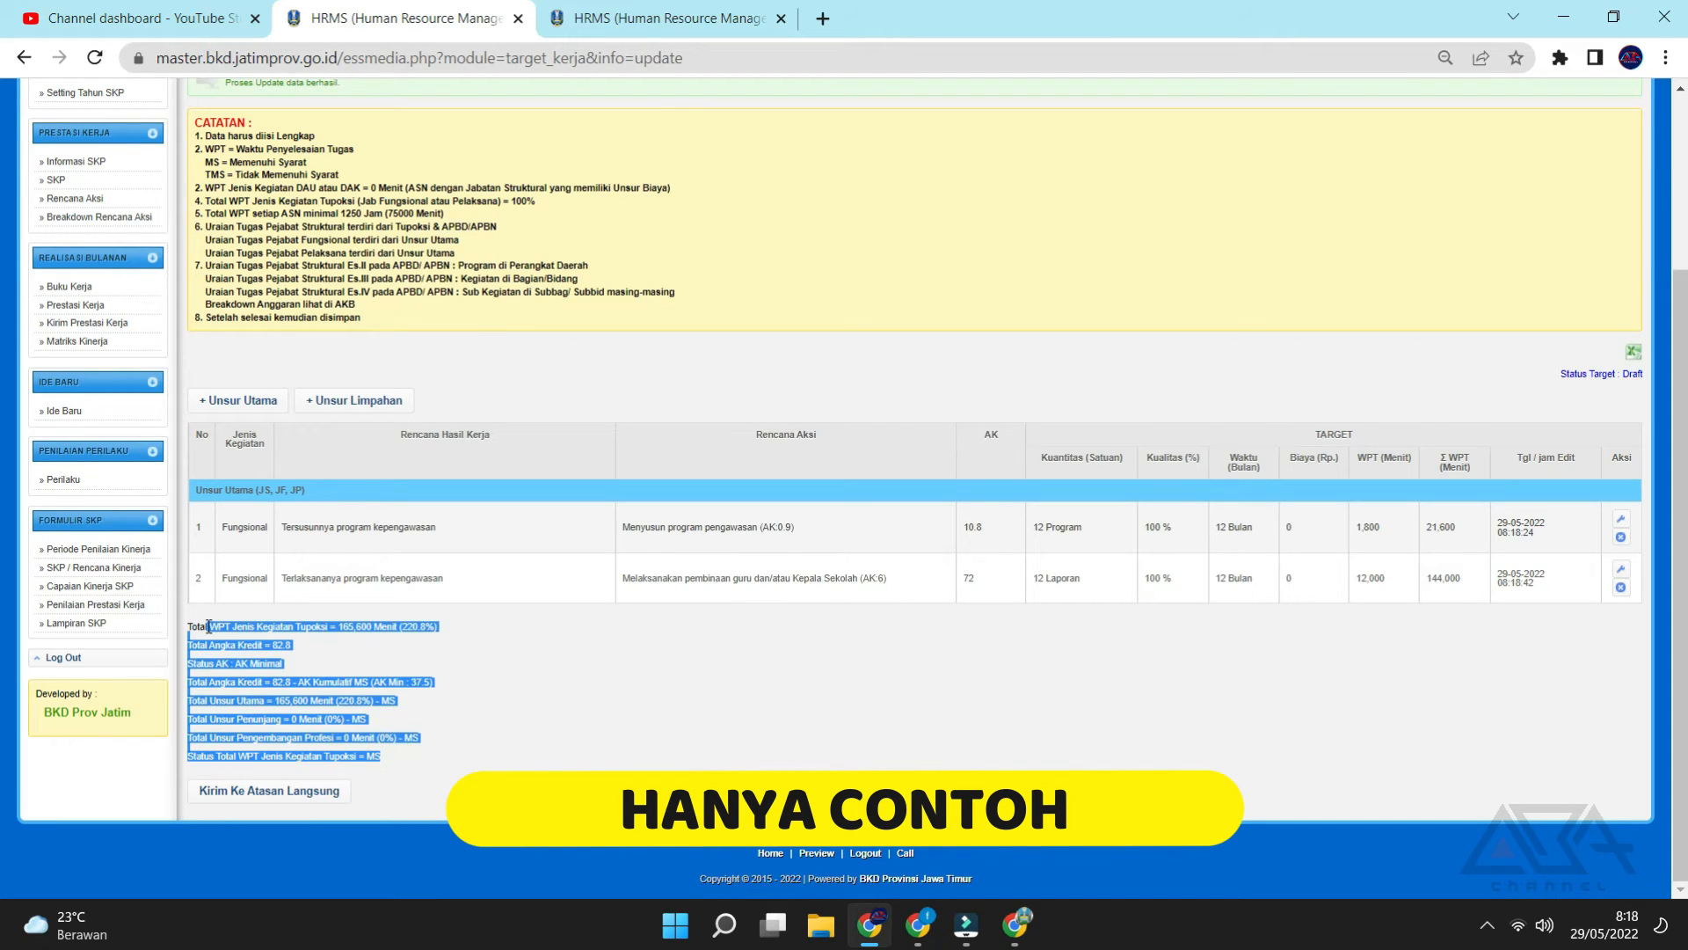
pyautogui.click(583, 714)
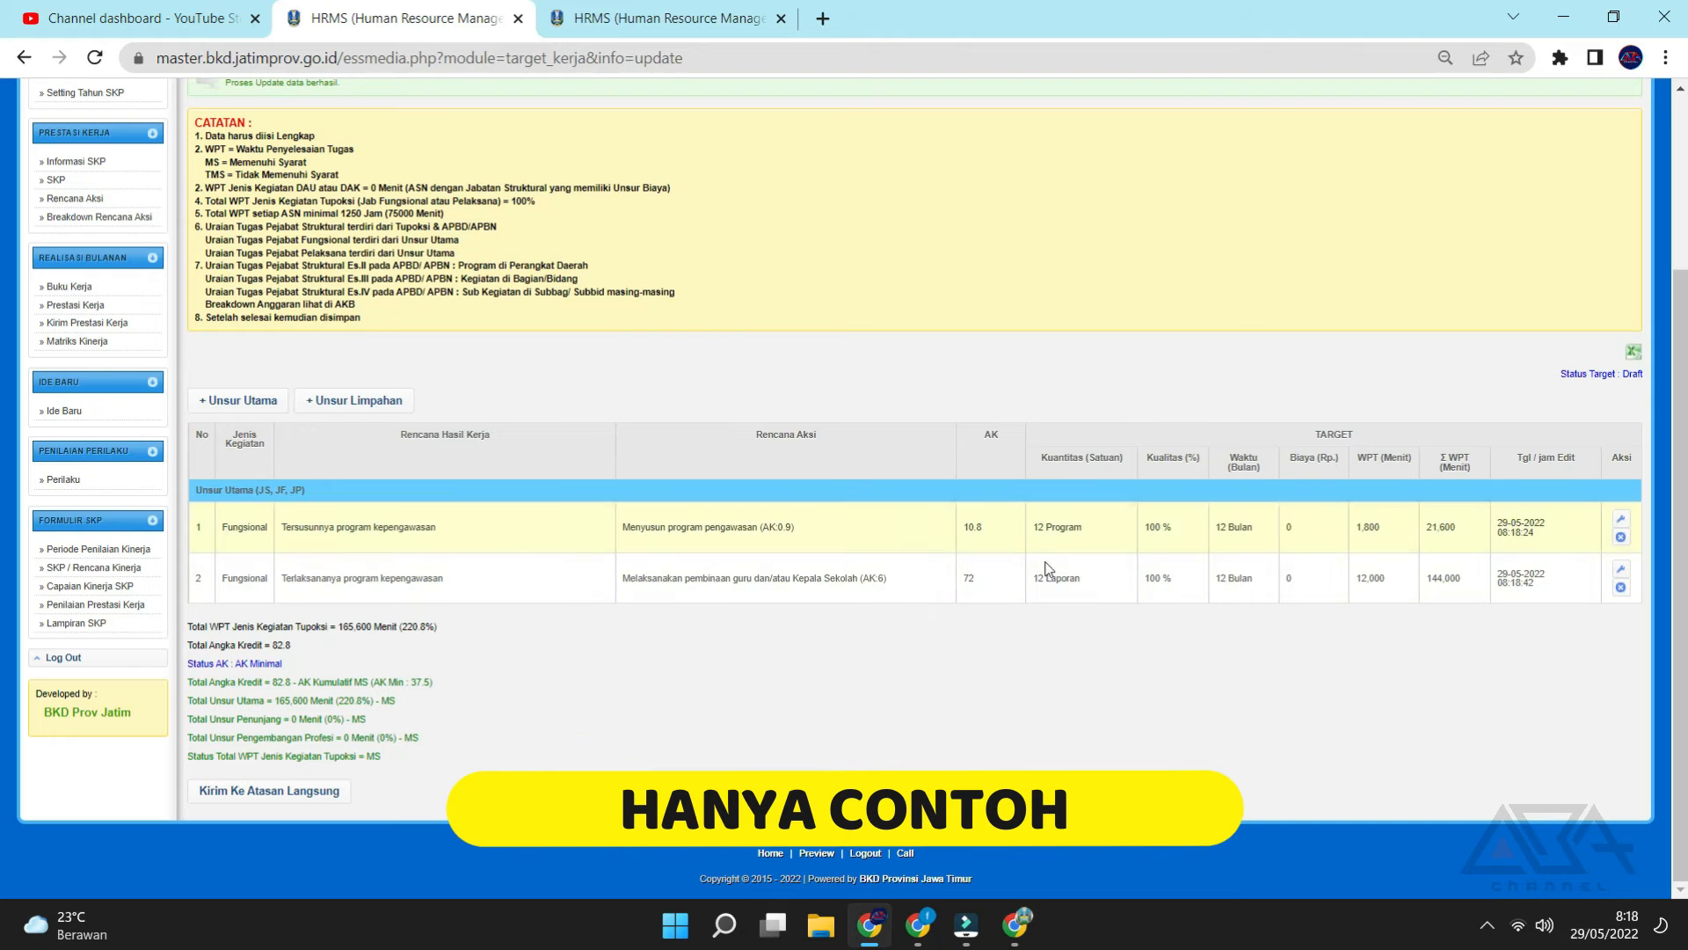
pyautogui.moveTo(1088, 540); pyautogui.dragTo(999, 543)
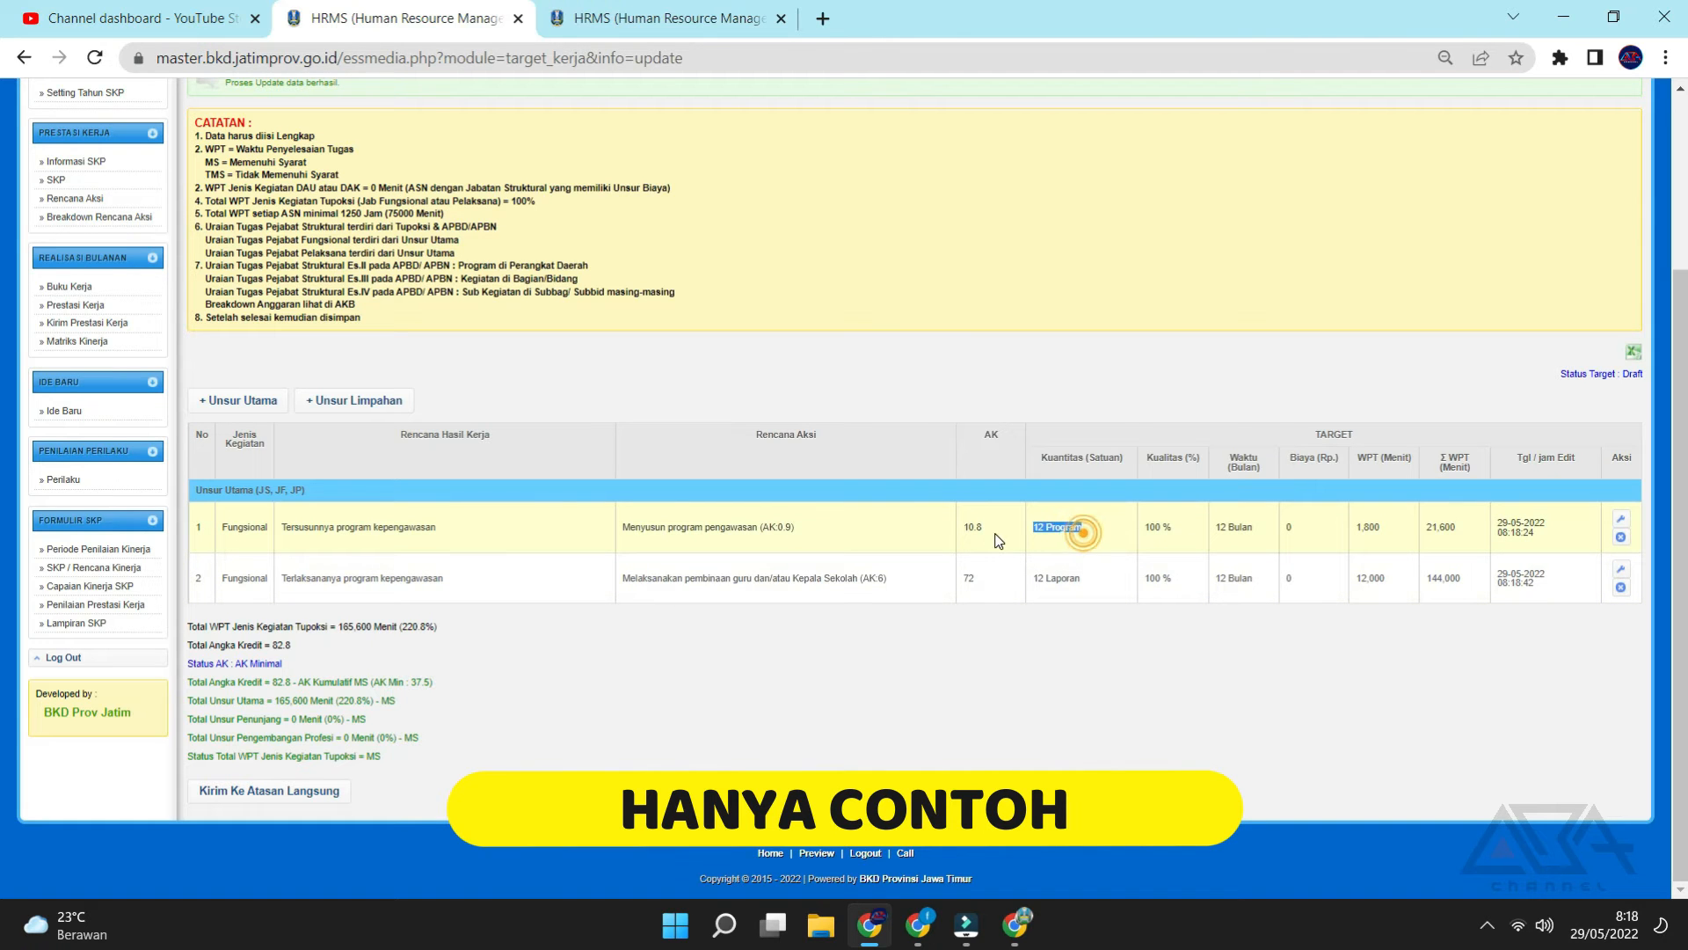
pyautogui.moveTo(1080, 585); pyautogui.dragTo(1020, 587)
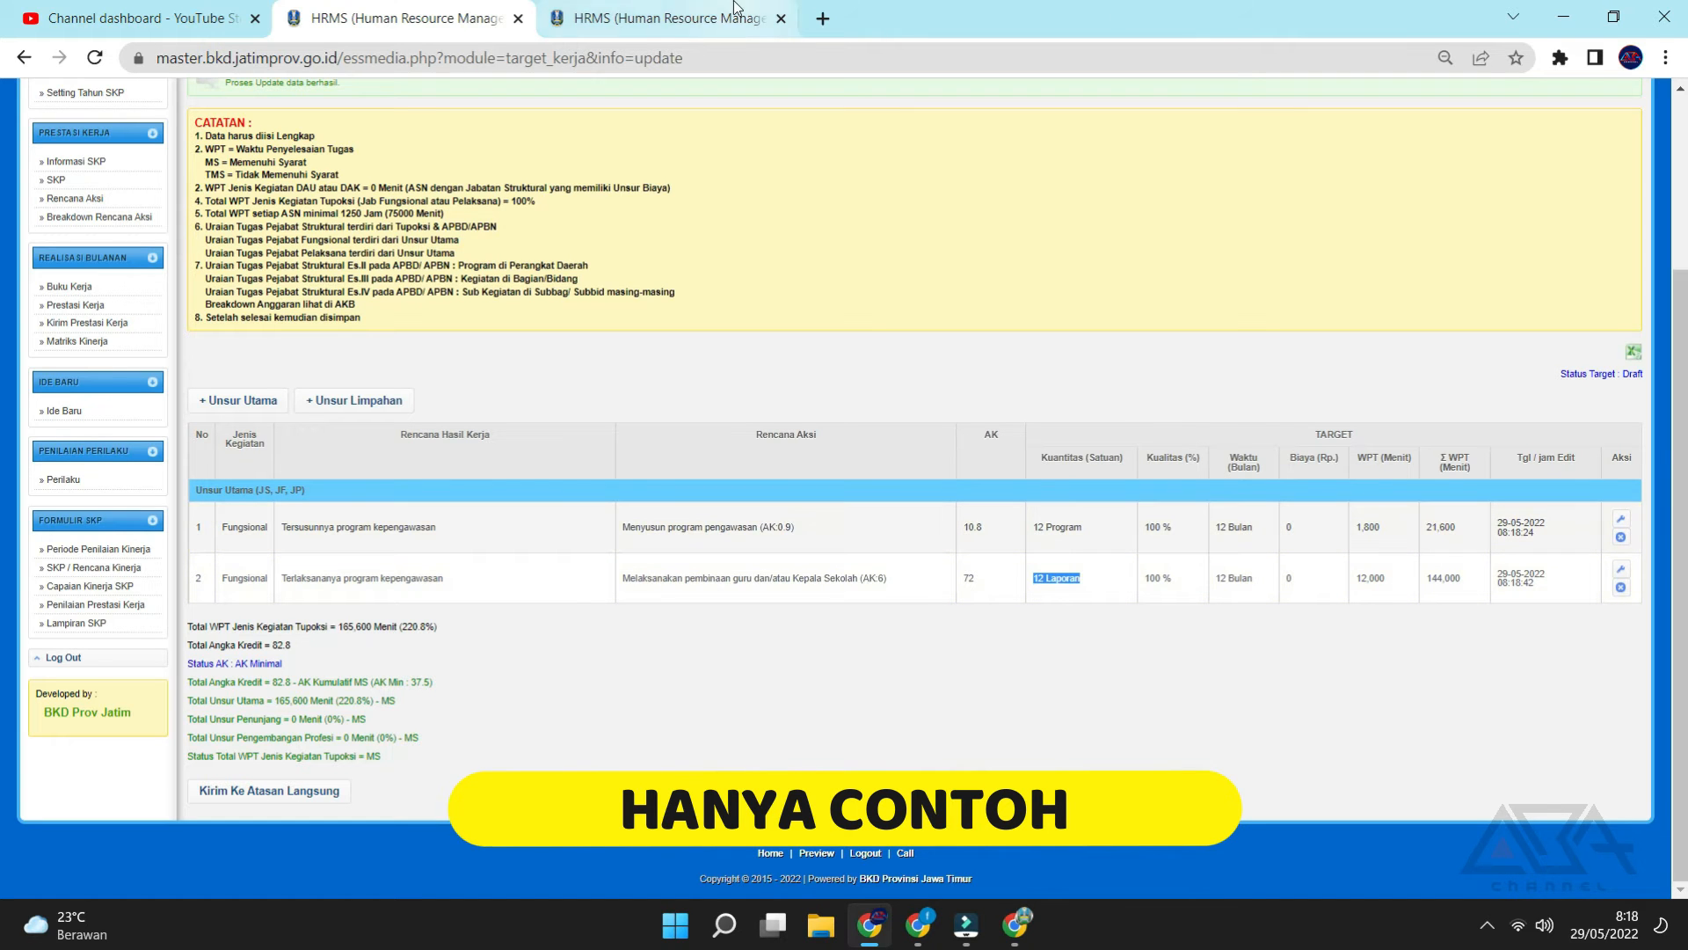
pyautogui.click(747, 378)
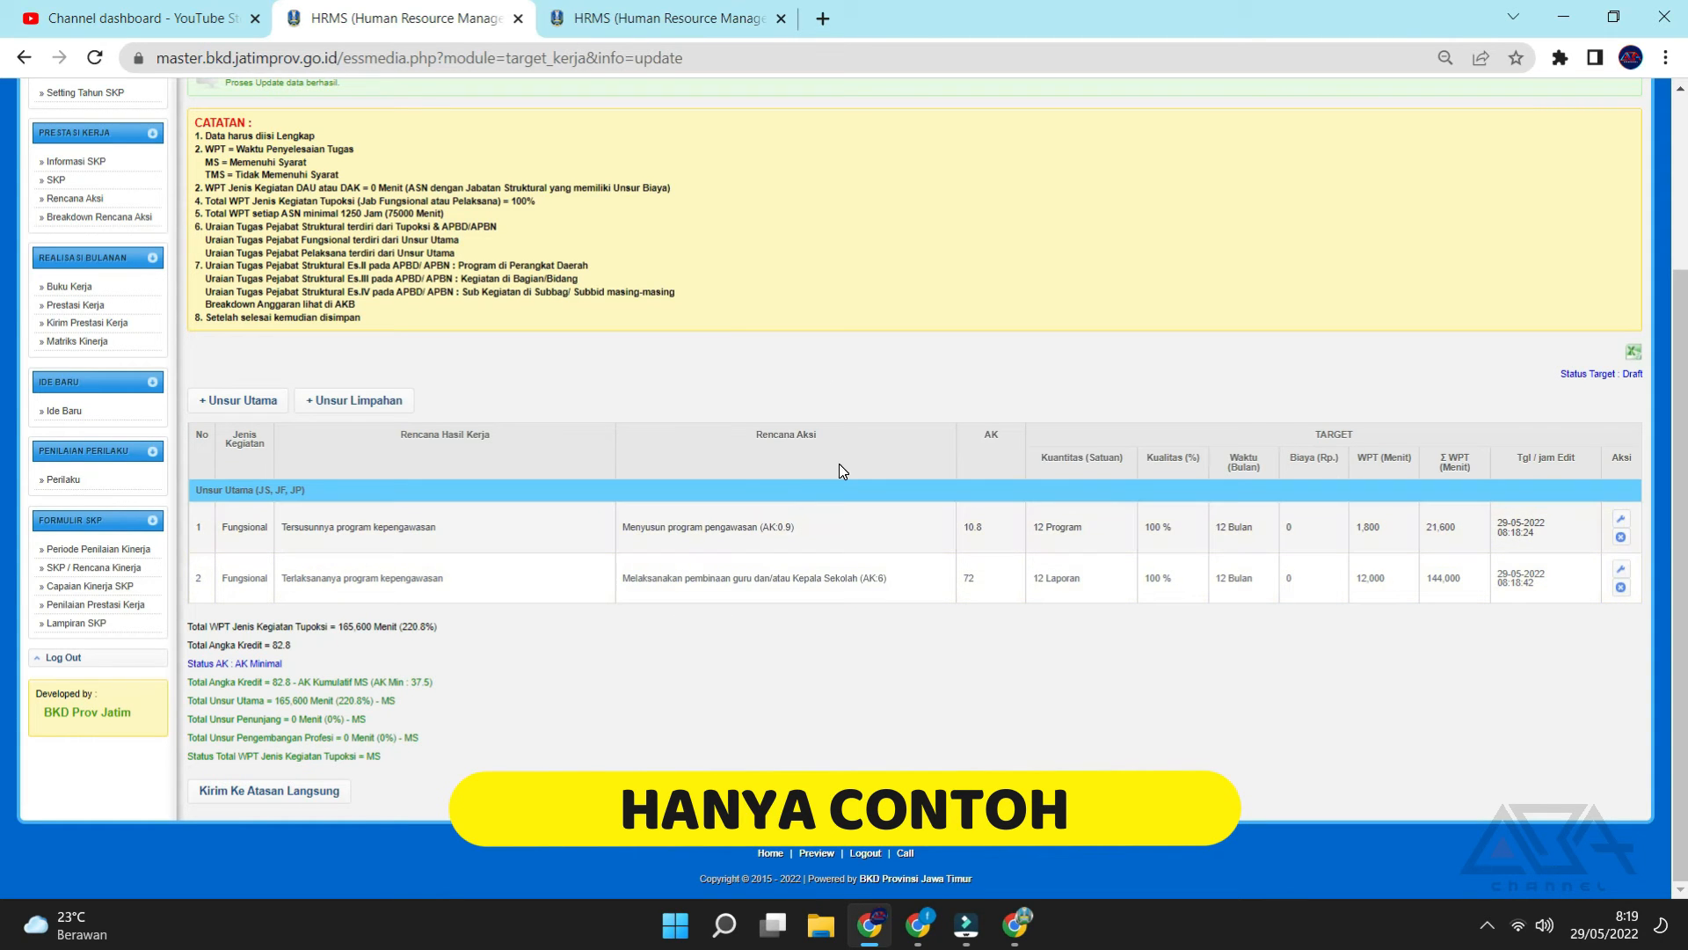
pyautogui.moveTo(1096, 536); pyautogui.dragTo(1021, 528)
pyautogui.moveTo(1108, 575); pyautogui.dragTo(1033, 580)
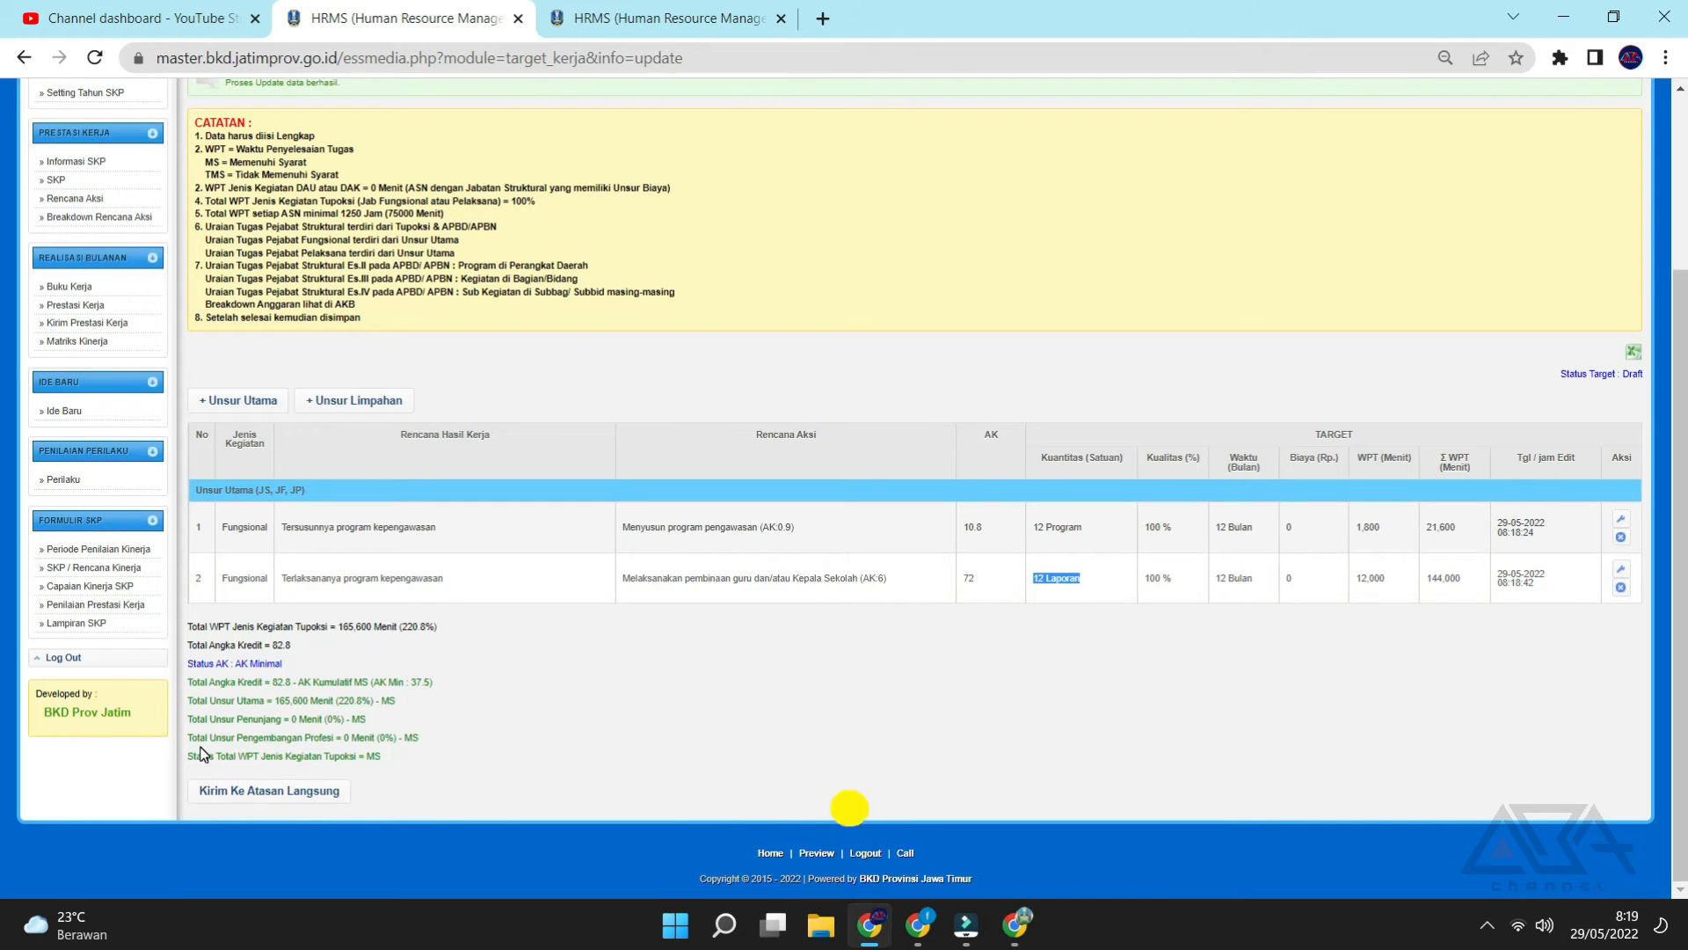
# Send the targets to the direct supervisor (Atasan Langsung) and check the Verifikasi Atasan status.
pyautogui.click(245, 808)
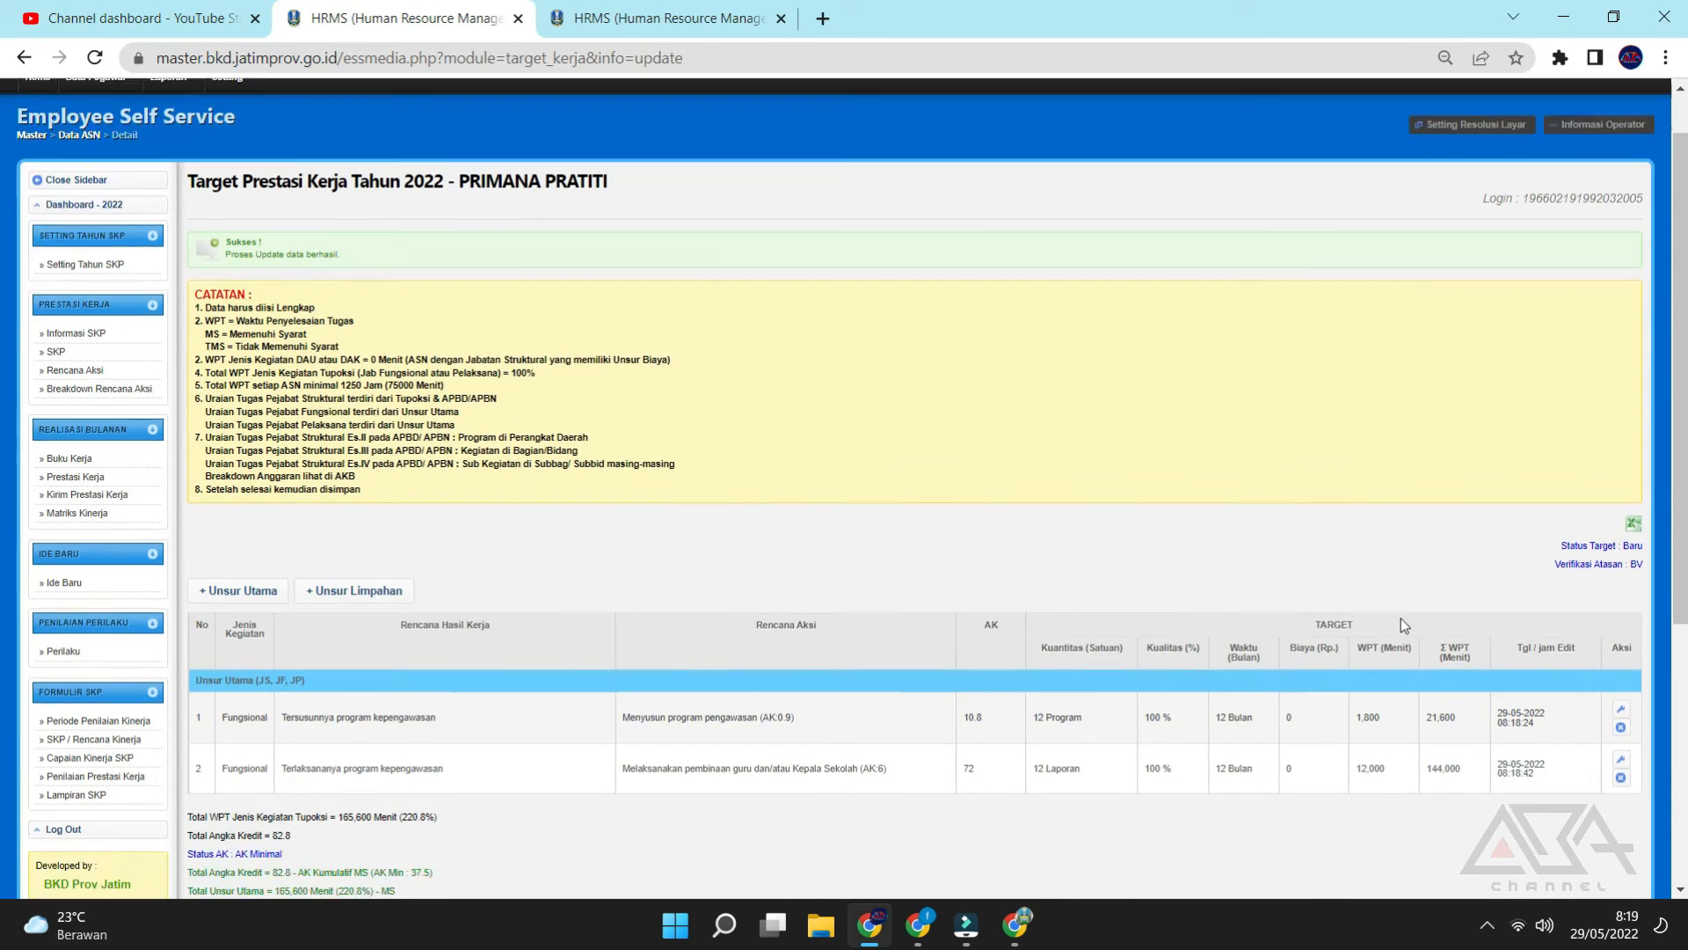
pyautogui.scroll(-4, 1401, 619)
pyautogui.moveTo(1597, 185); pyautogui.dragTo(1668, 191)
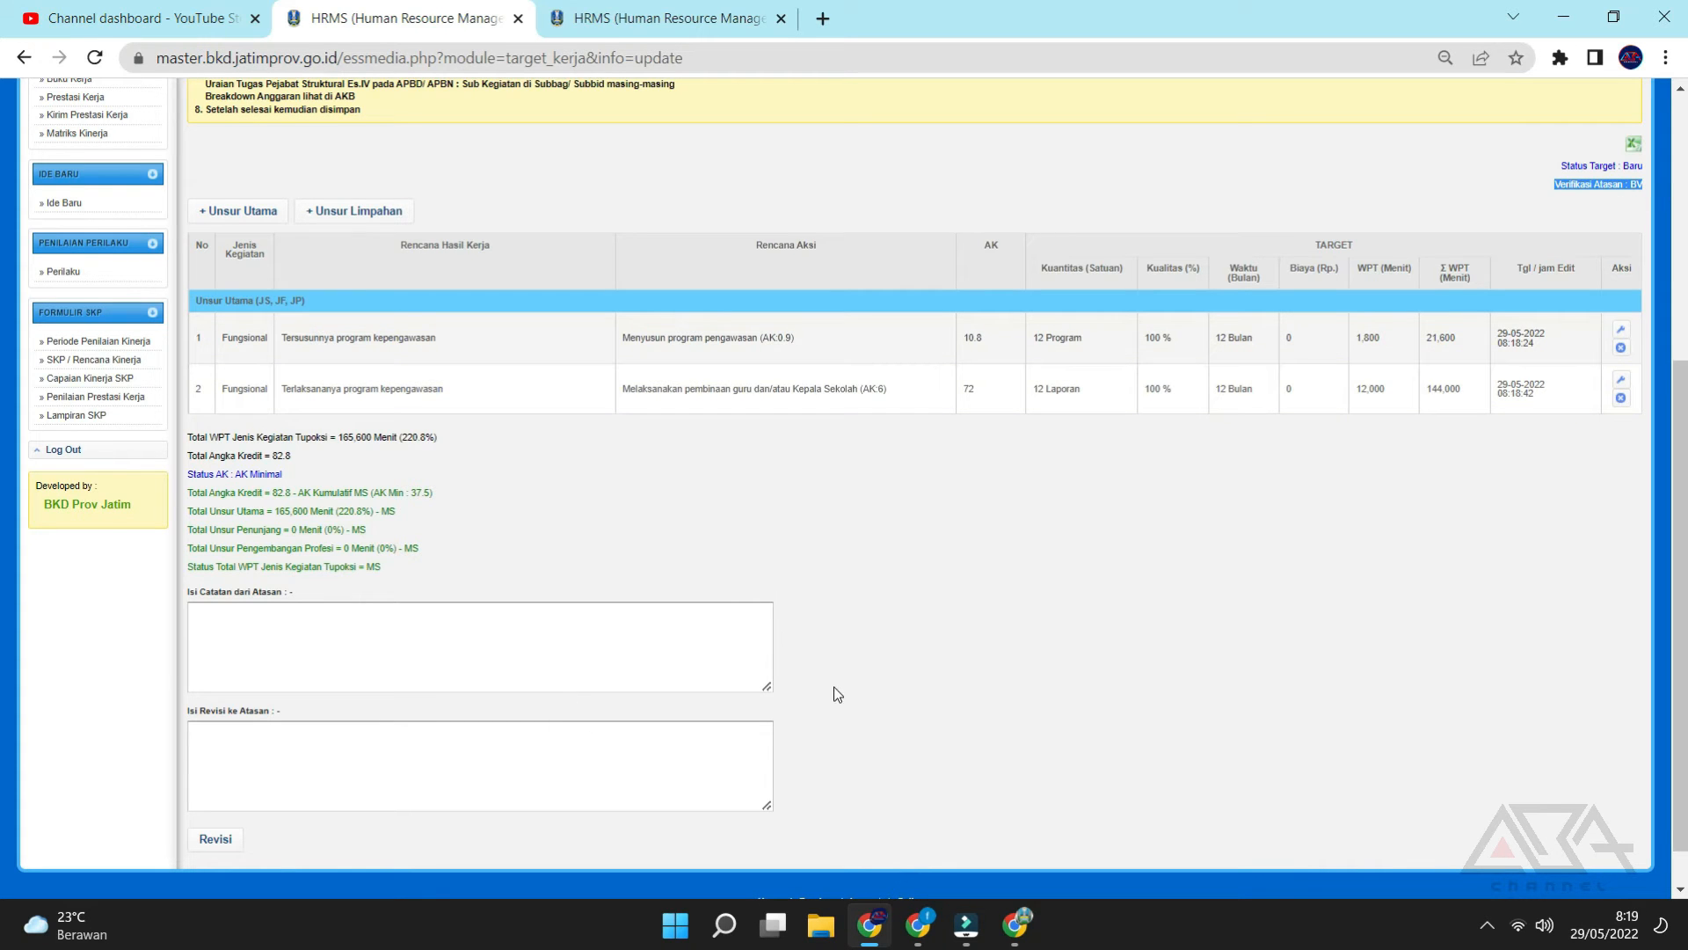
pyautogui.scroll(3, 837, 694)
pyautogui.scroll(2, 837, 693)
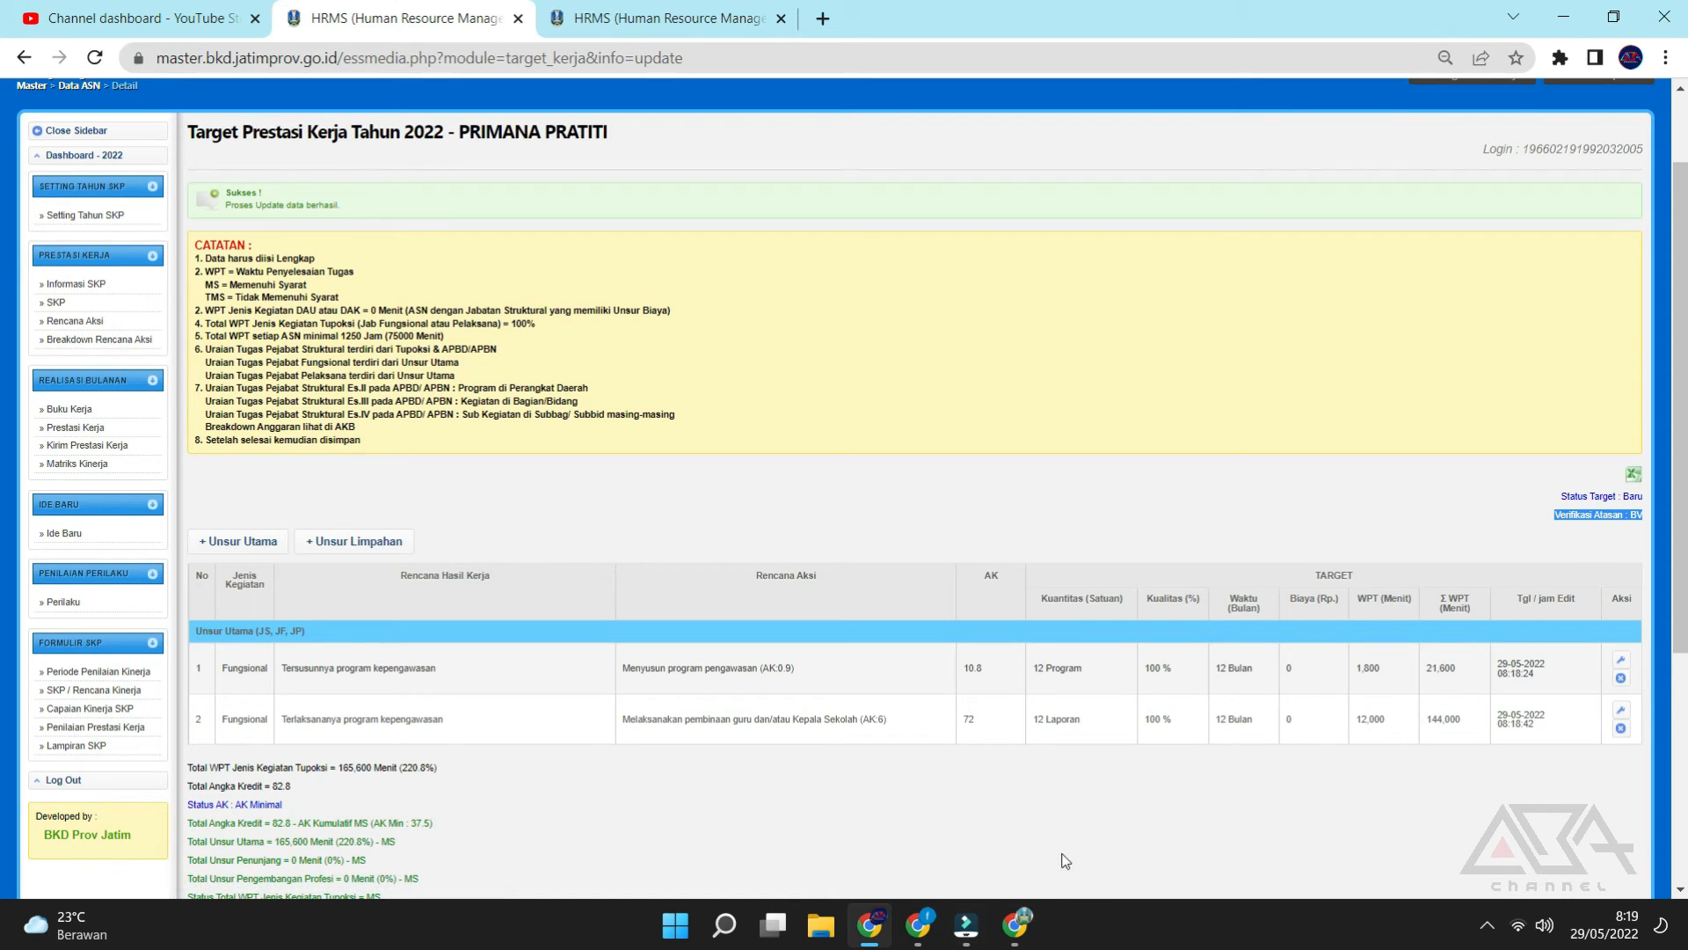
# Reopen the Rencana Aksi page and check its Status Target and Verifikasi Atasan.
pyautogui.moveTo(1015, 924)
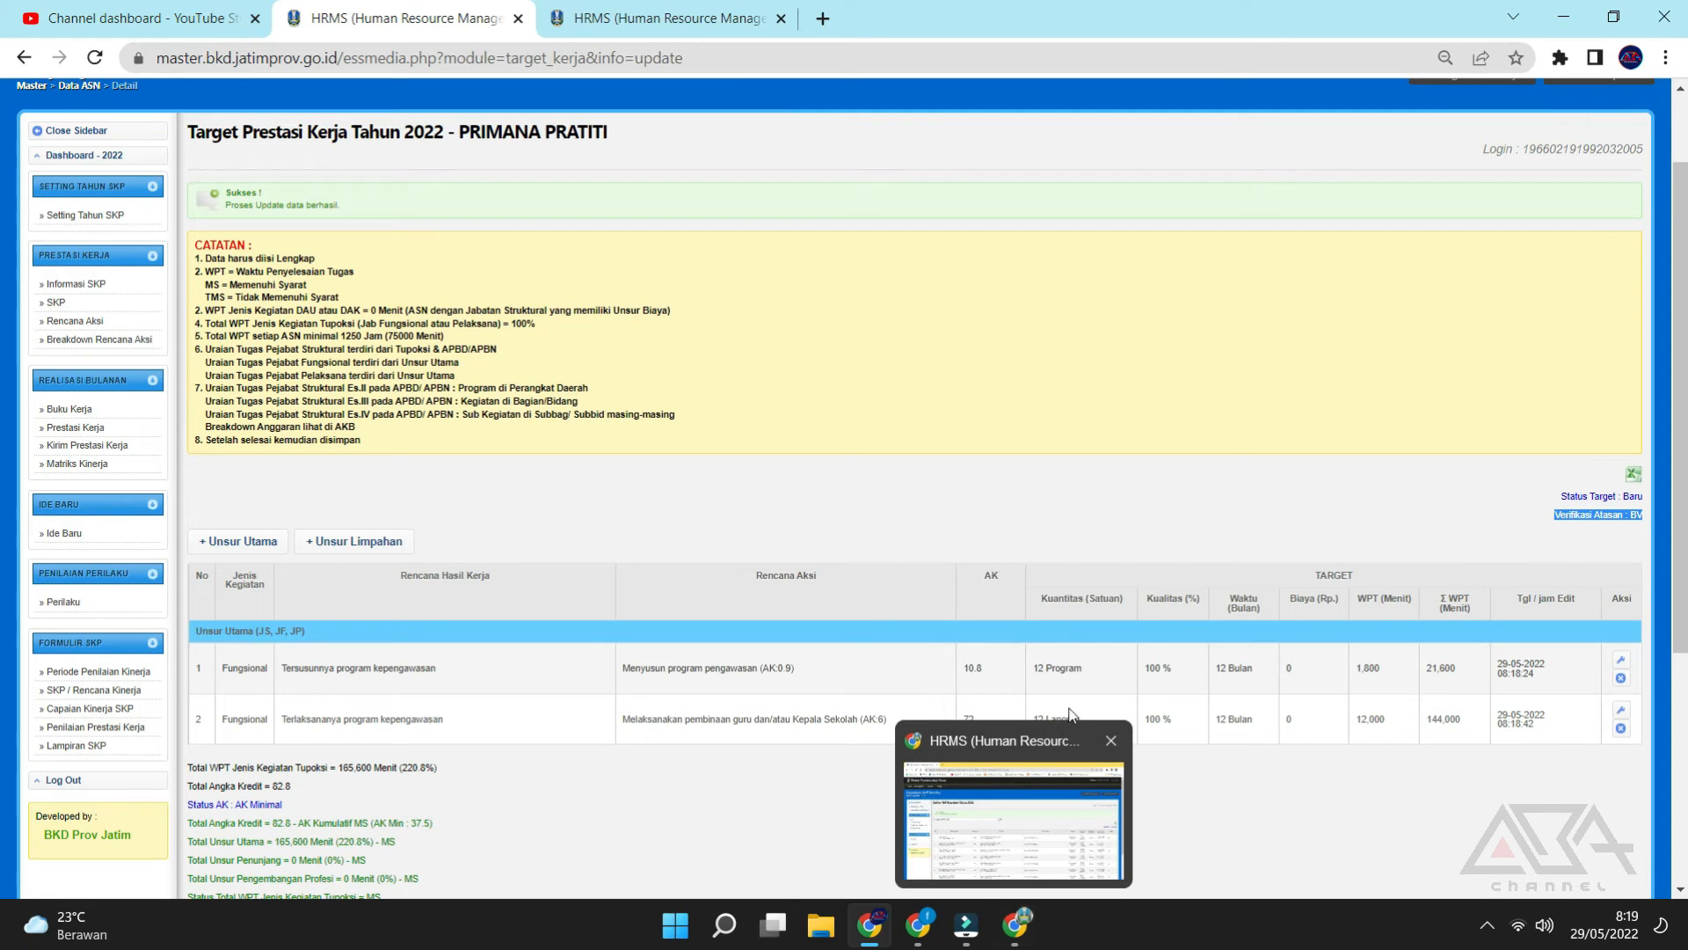
pyautogui.click(61, 322)
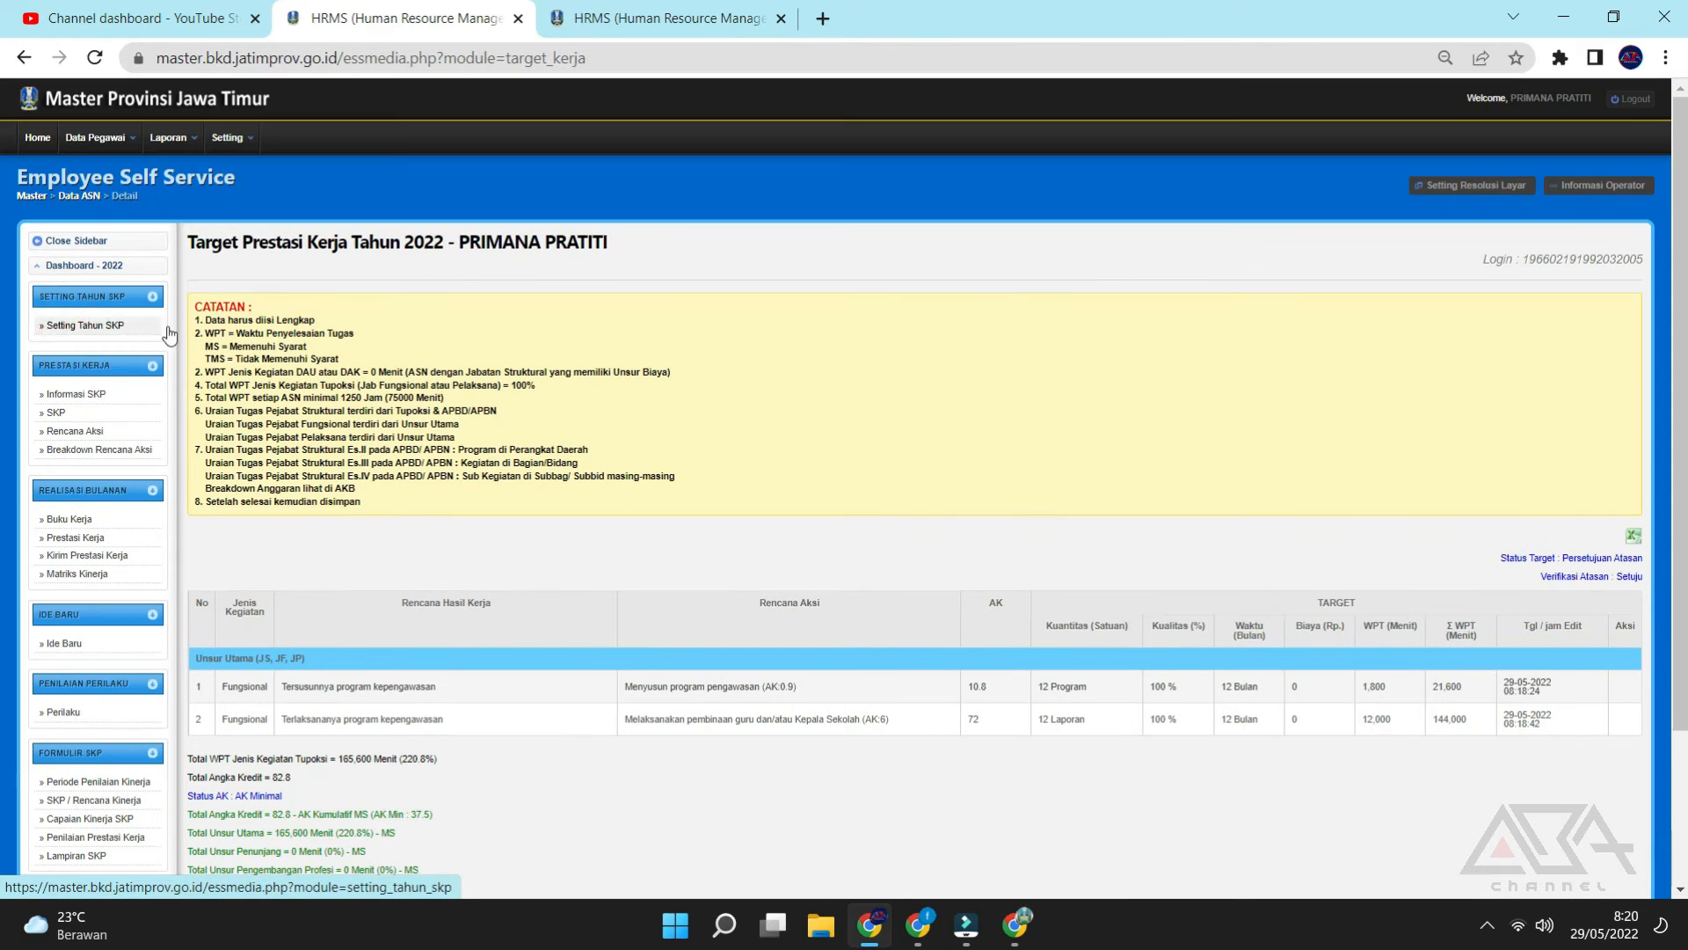
pyautogui.scroll(-3, 1522, 531)
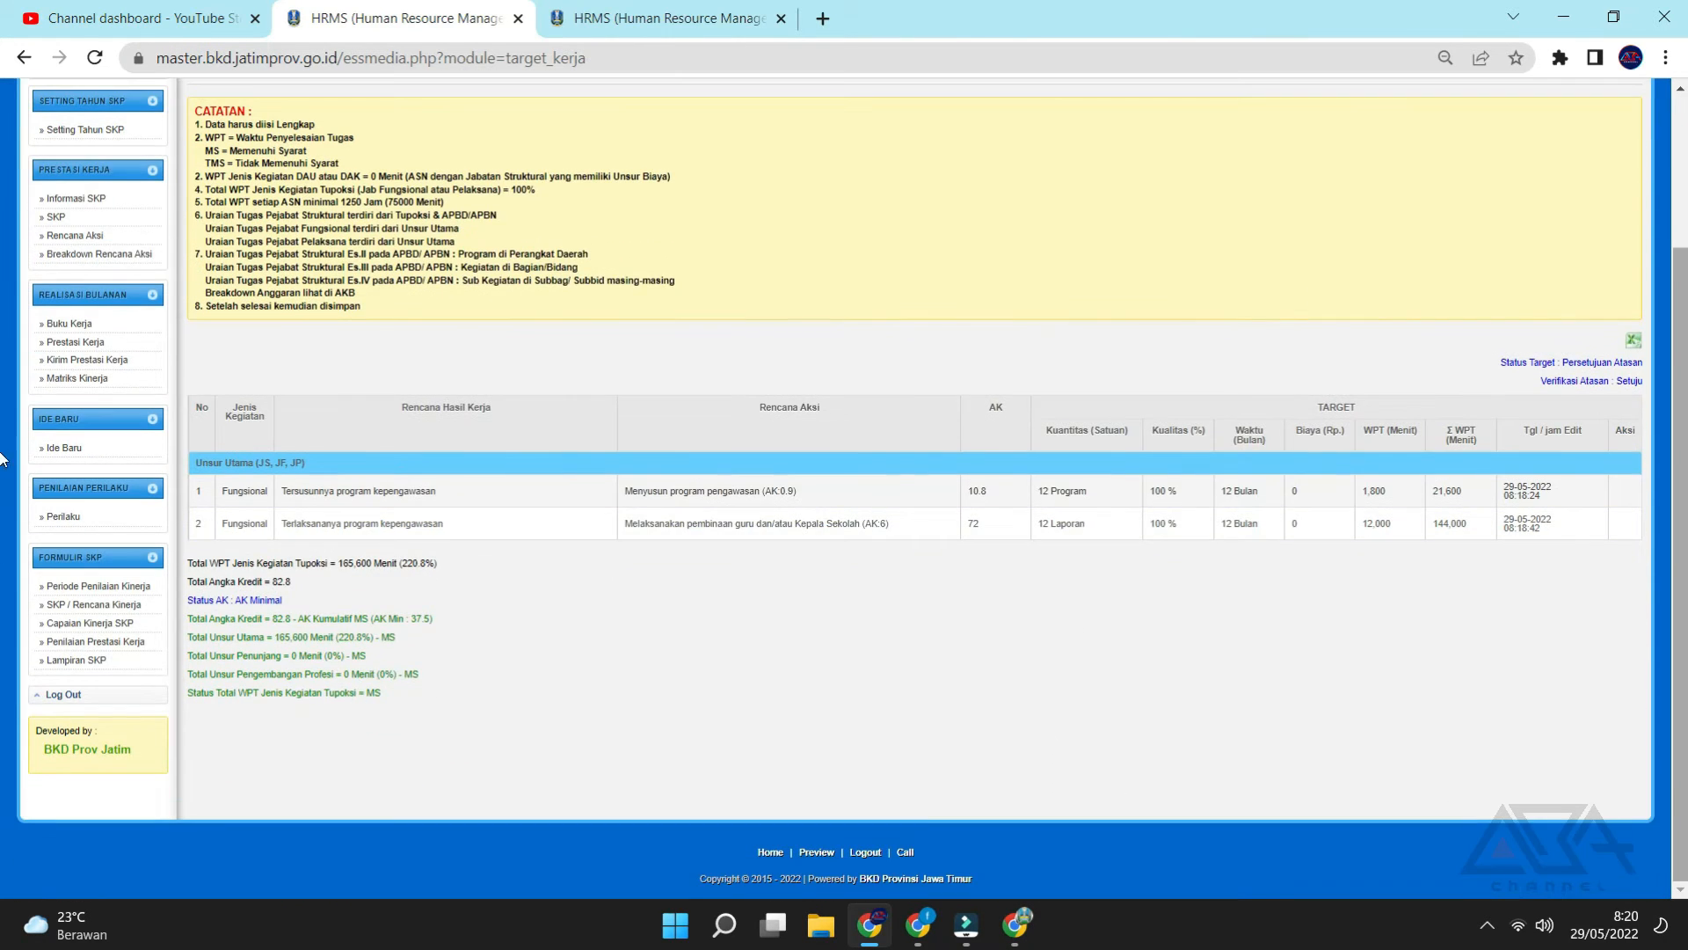
pyautogui.moveTo(1561, 380); pyautogui.dragTo(1643, 377)
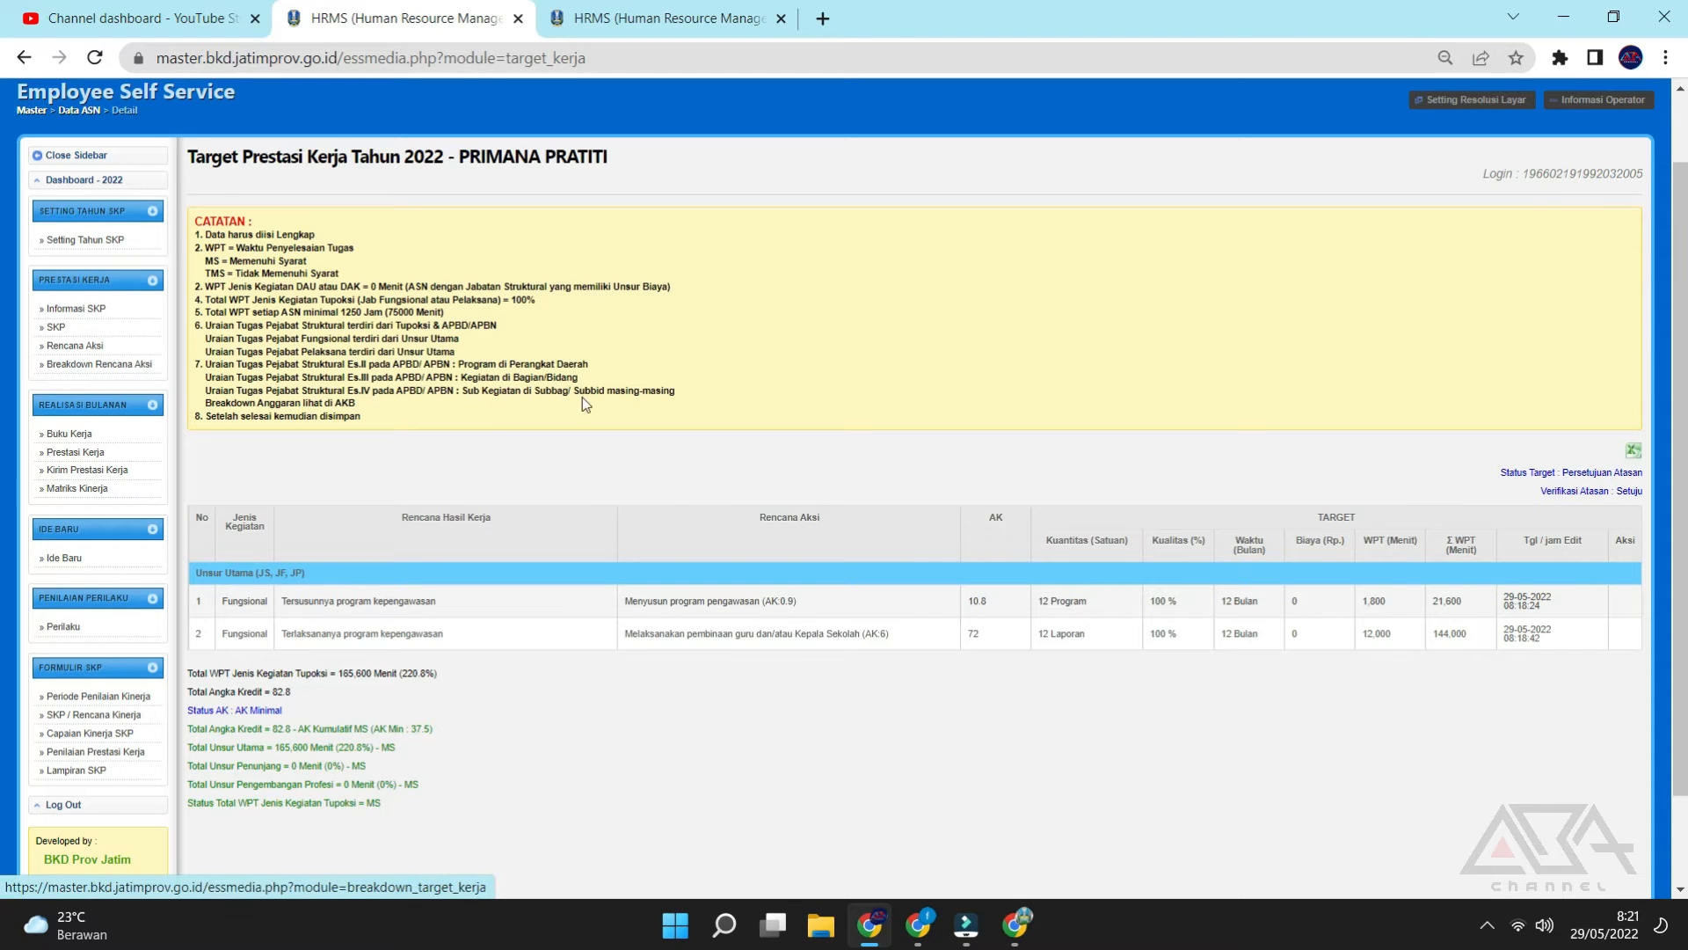
pyautogui.moveTo(608, 156); pyautogui.dragTo(200, 158)
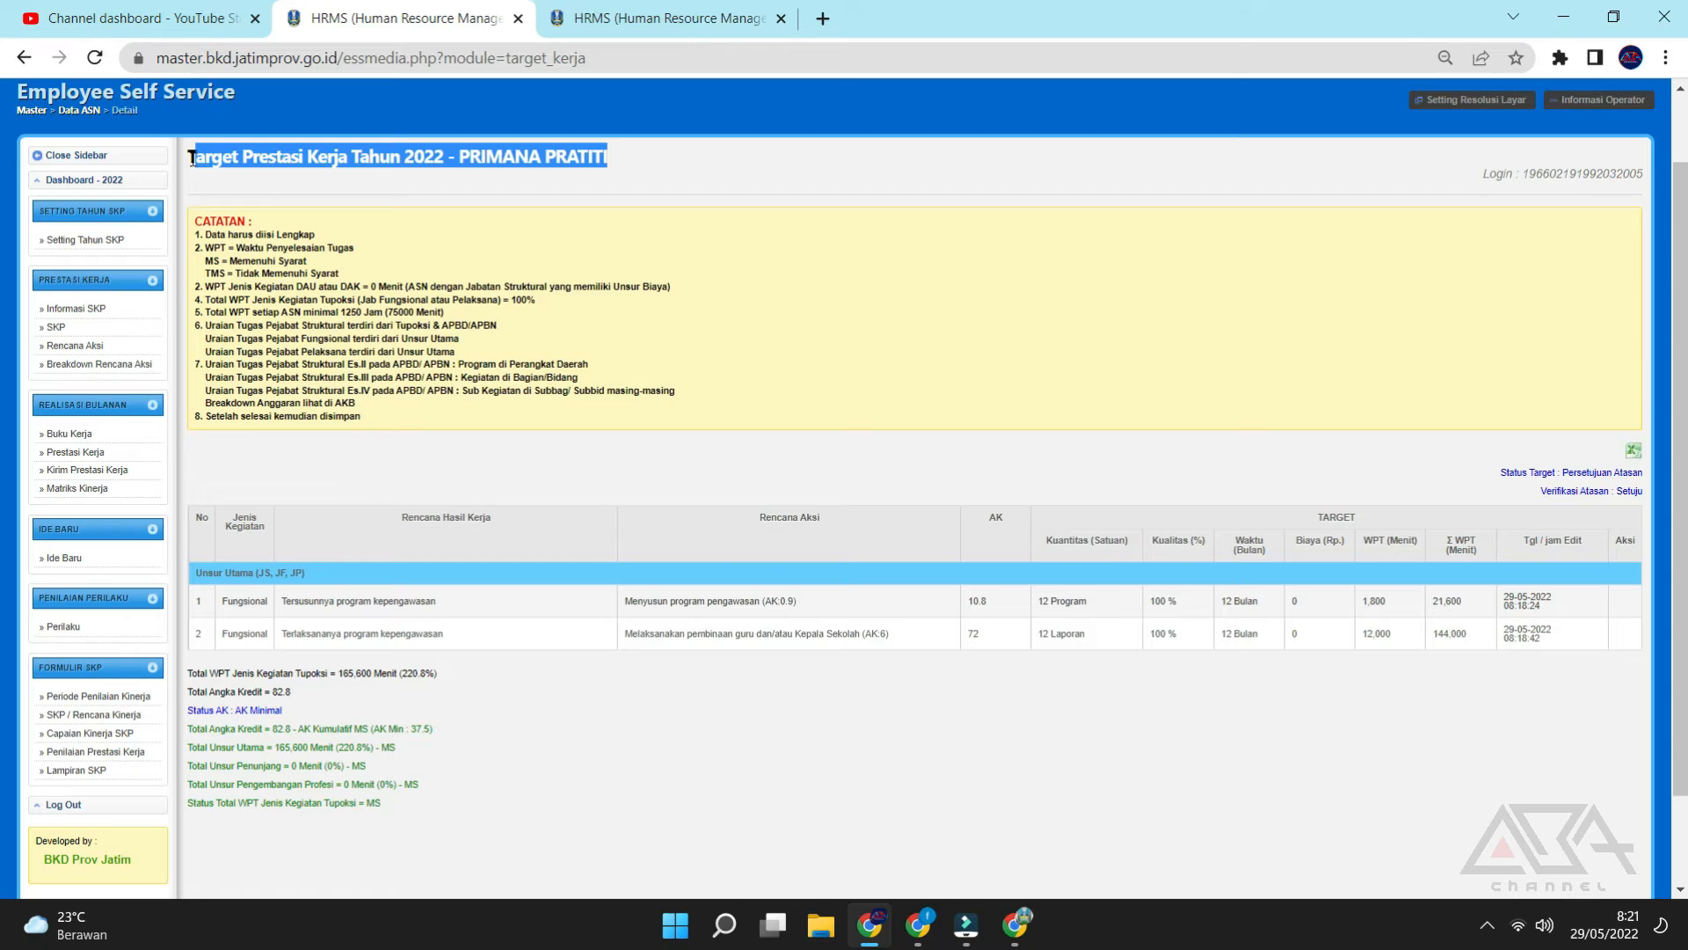
pyautogui.click(728, 213)
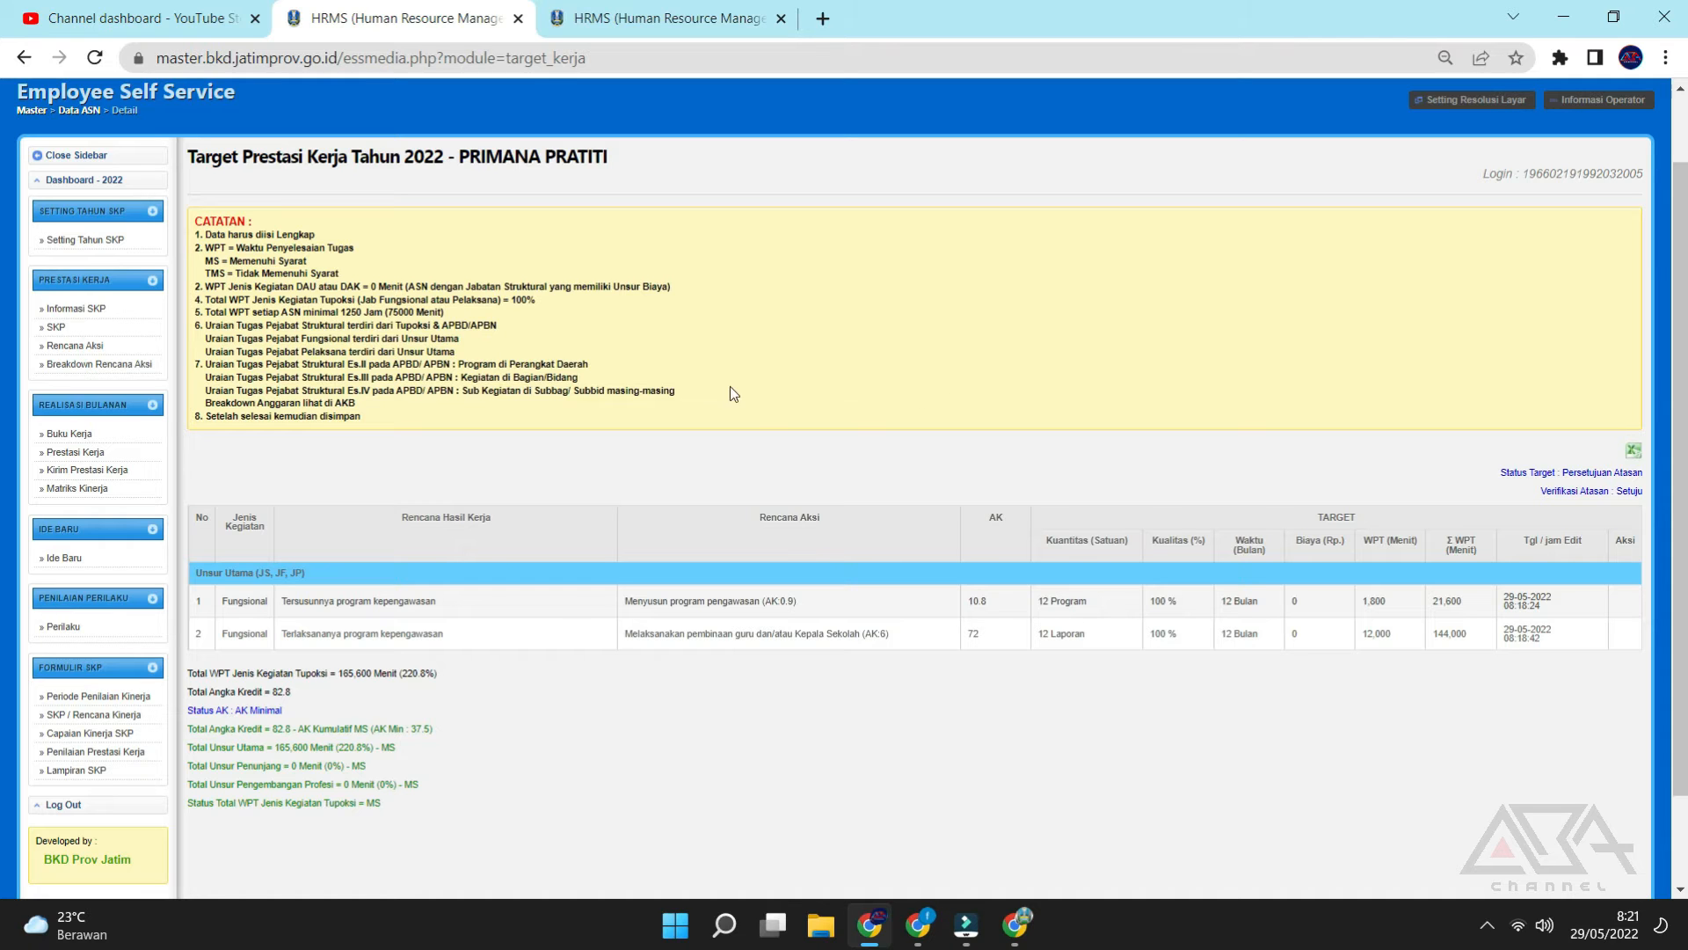
# Open Breakdown Rencana Aksi and examine the Kuantitas and Waktu (Bulan) targets of both activities.
pyautogui.click(109, 370)
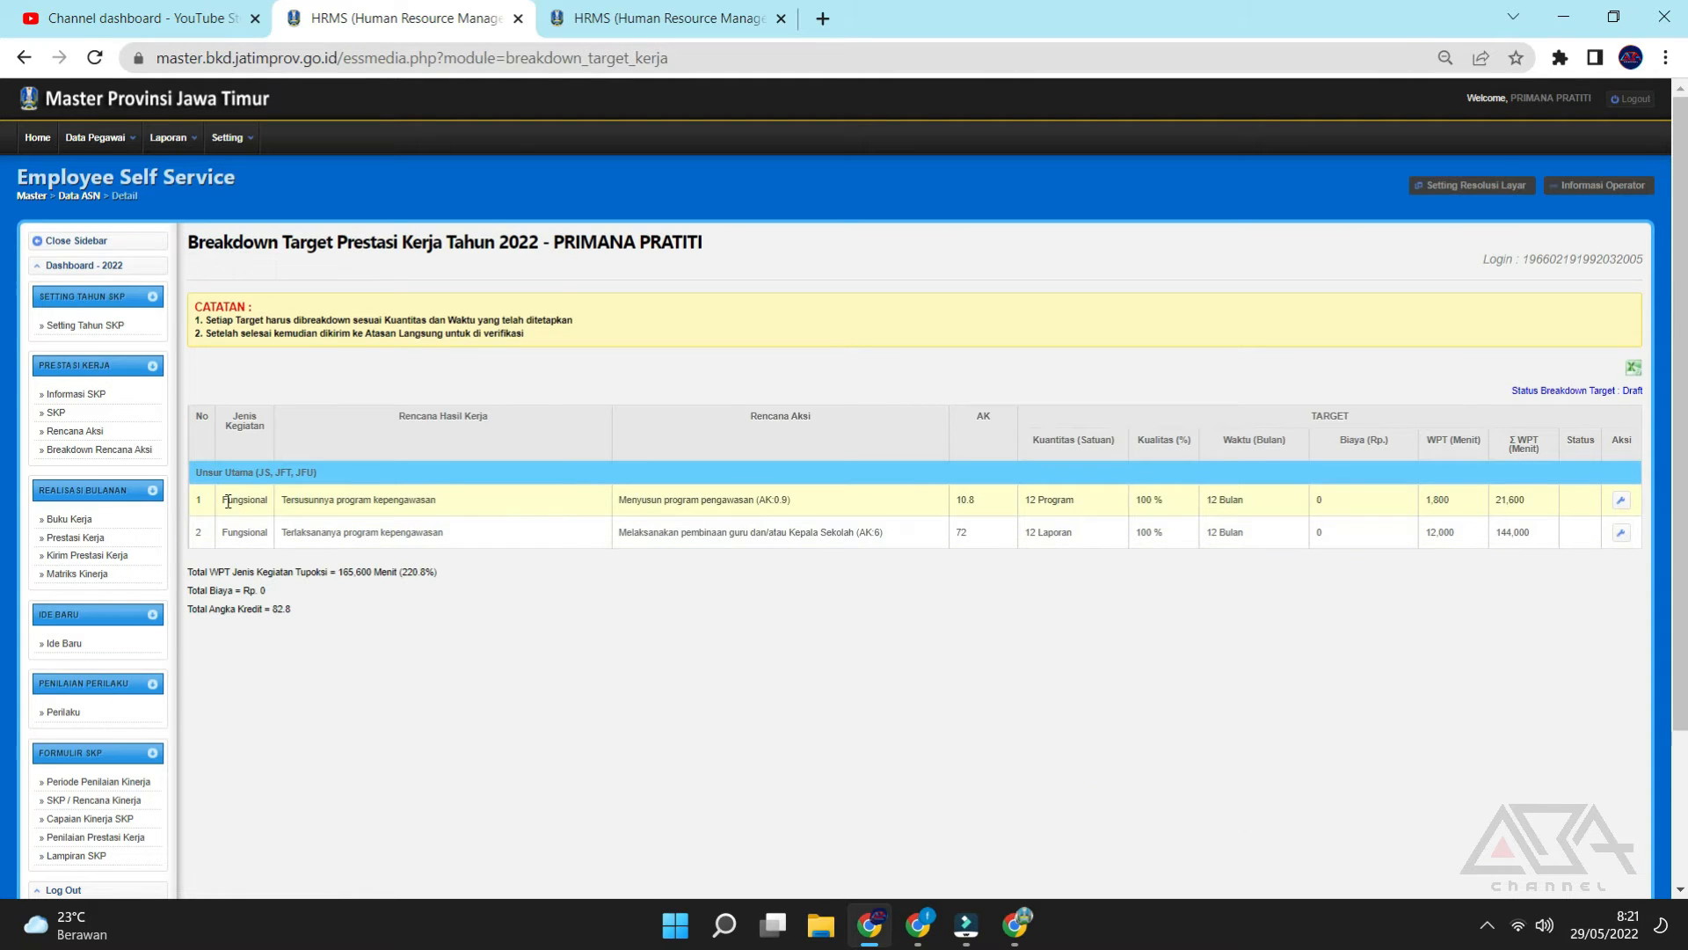
pyautogui.moveTo(228, 499); pyautogui.dragTo(528, 501)
pyautogui.moveTo(1266, 498); pyautogui.dragTo(1206, 500)
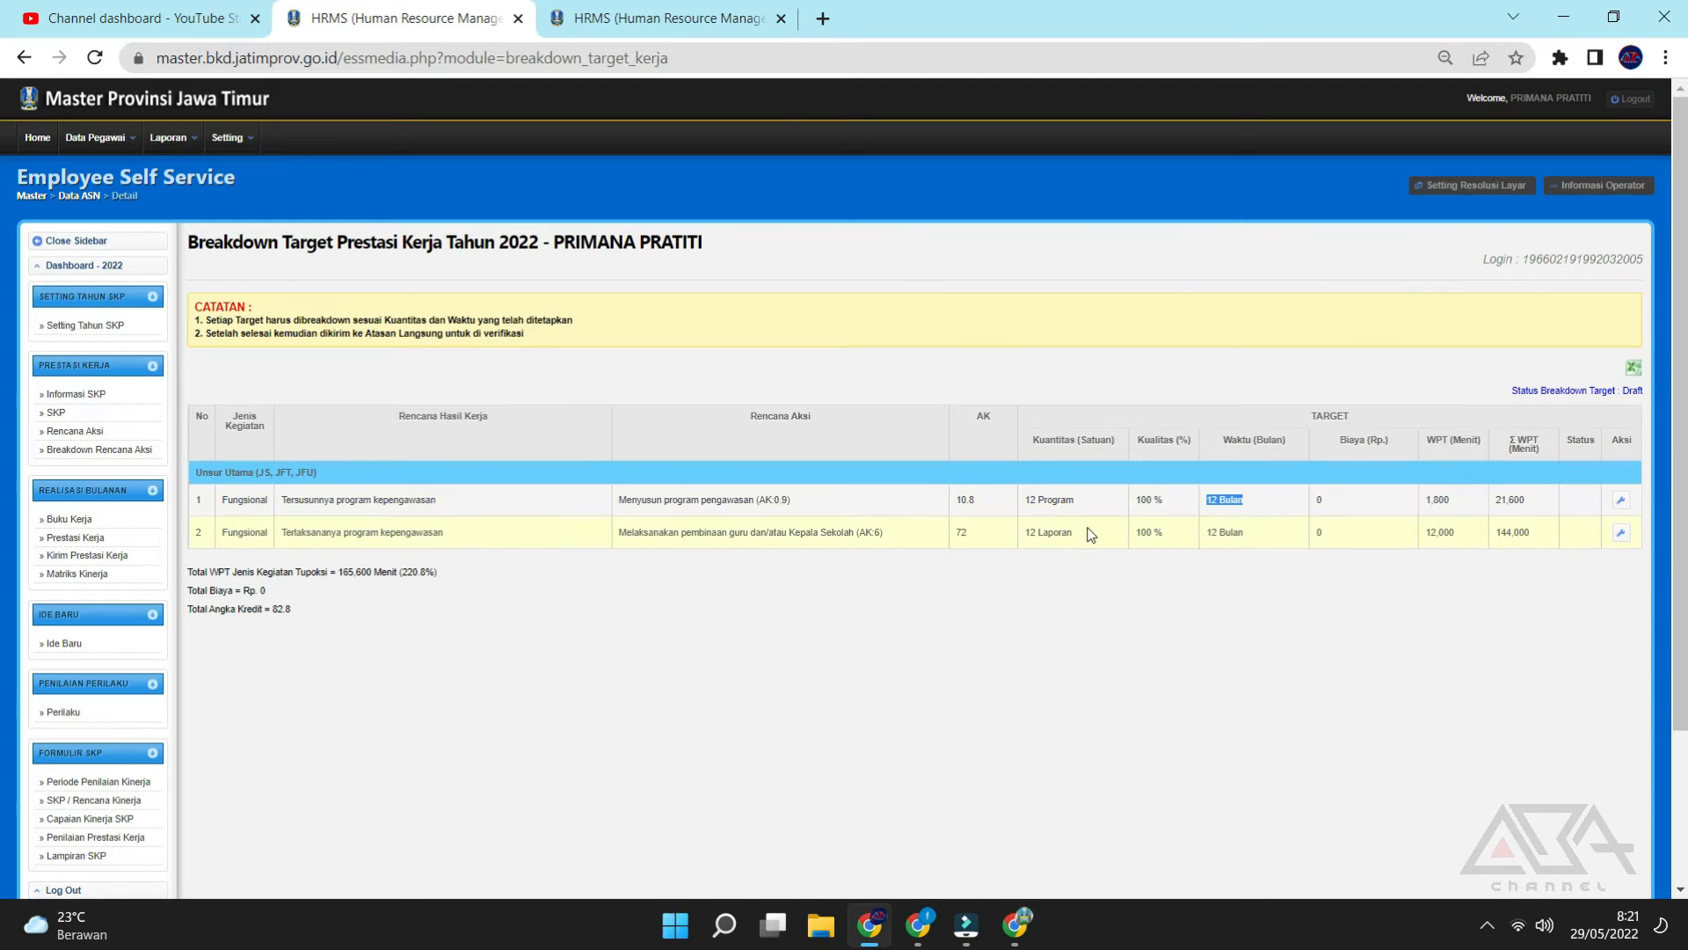
pyautogui.click(1080, 501)
pyautogui.moveTo(1080, 500); pyautogui.dragTo(1033, 510)
pyautogui.click(1084, 505)
pyautogui.click(1109, 569)
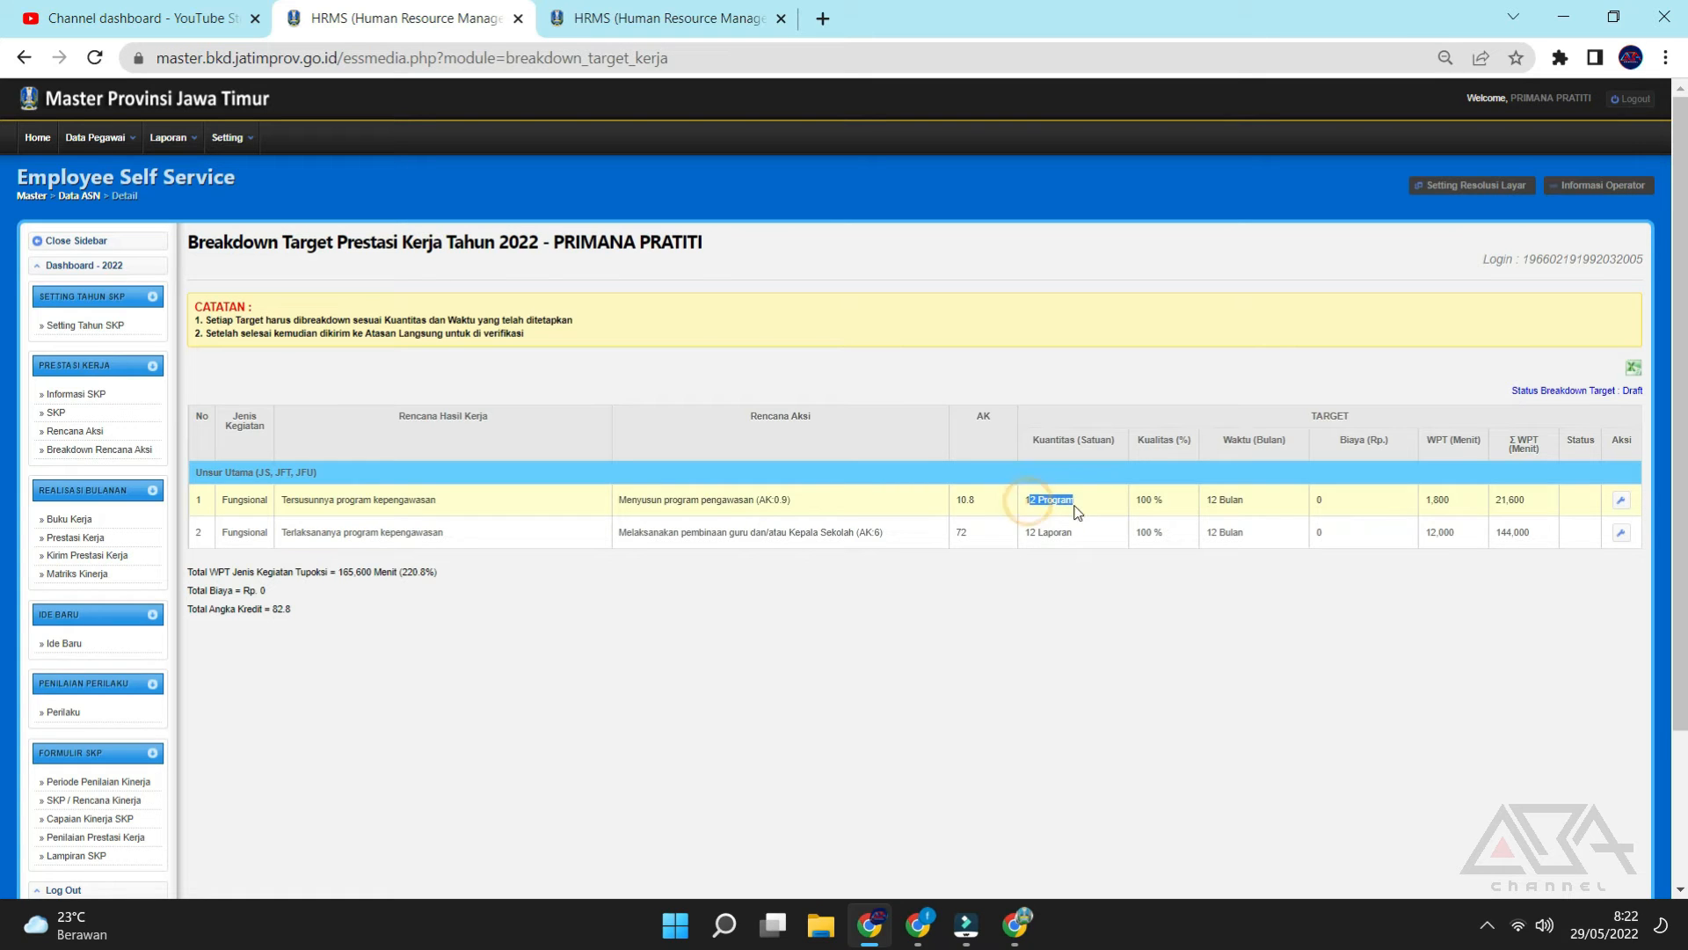
pyautogui.moveTo(1031, 532); pyautogui.dragTo(1074, 539)
pyautogui.click(1089, 591)
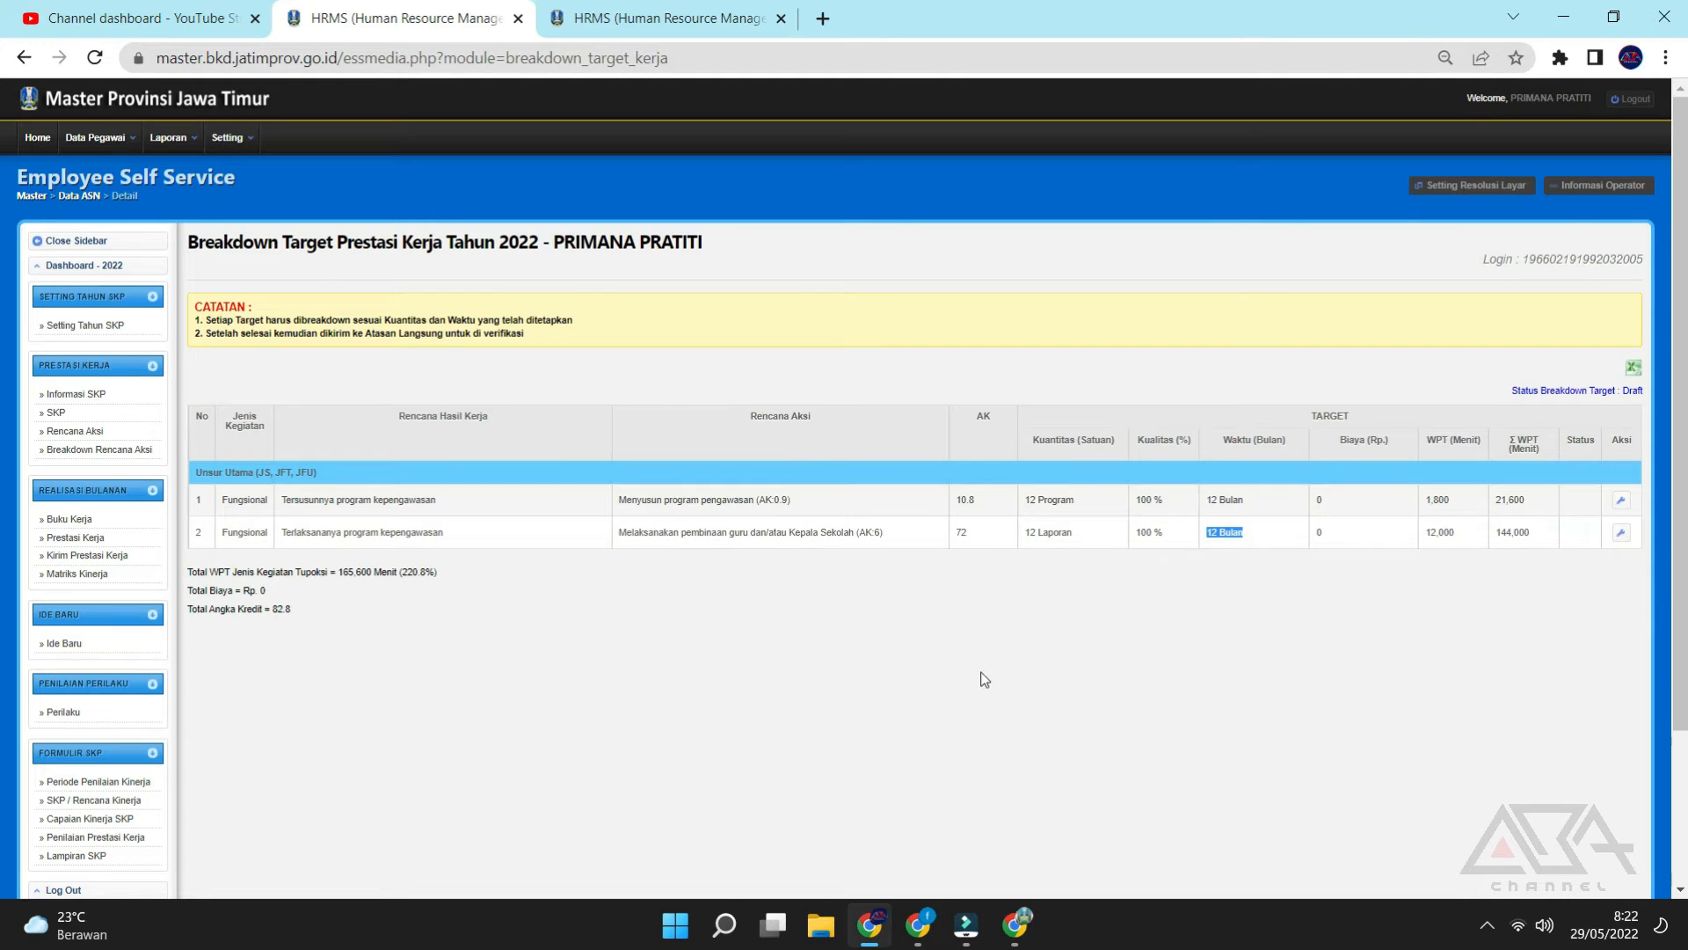
pyautogui.moveTo(194, 234); pyautogui.dragTo(322, 265)
pyautogui.click(1071, 346)
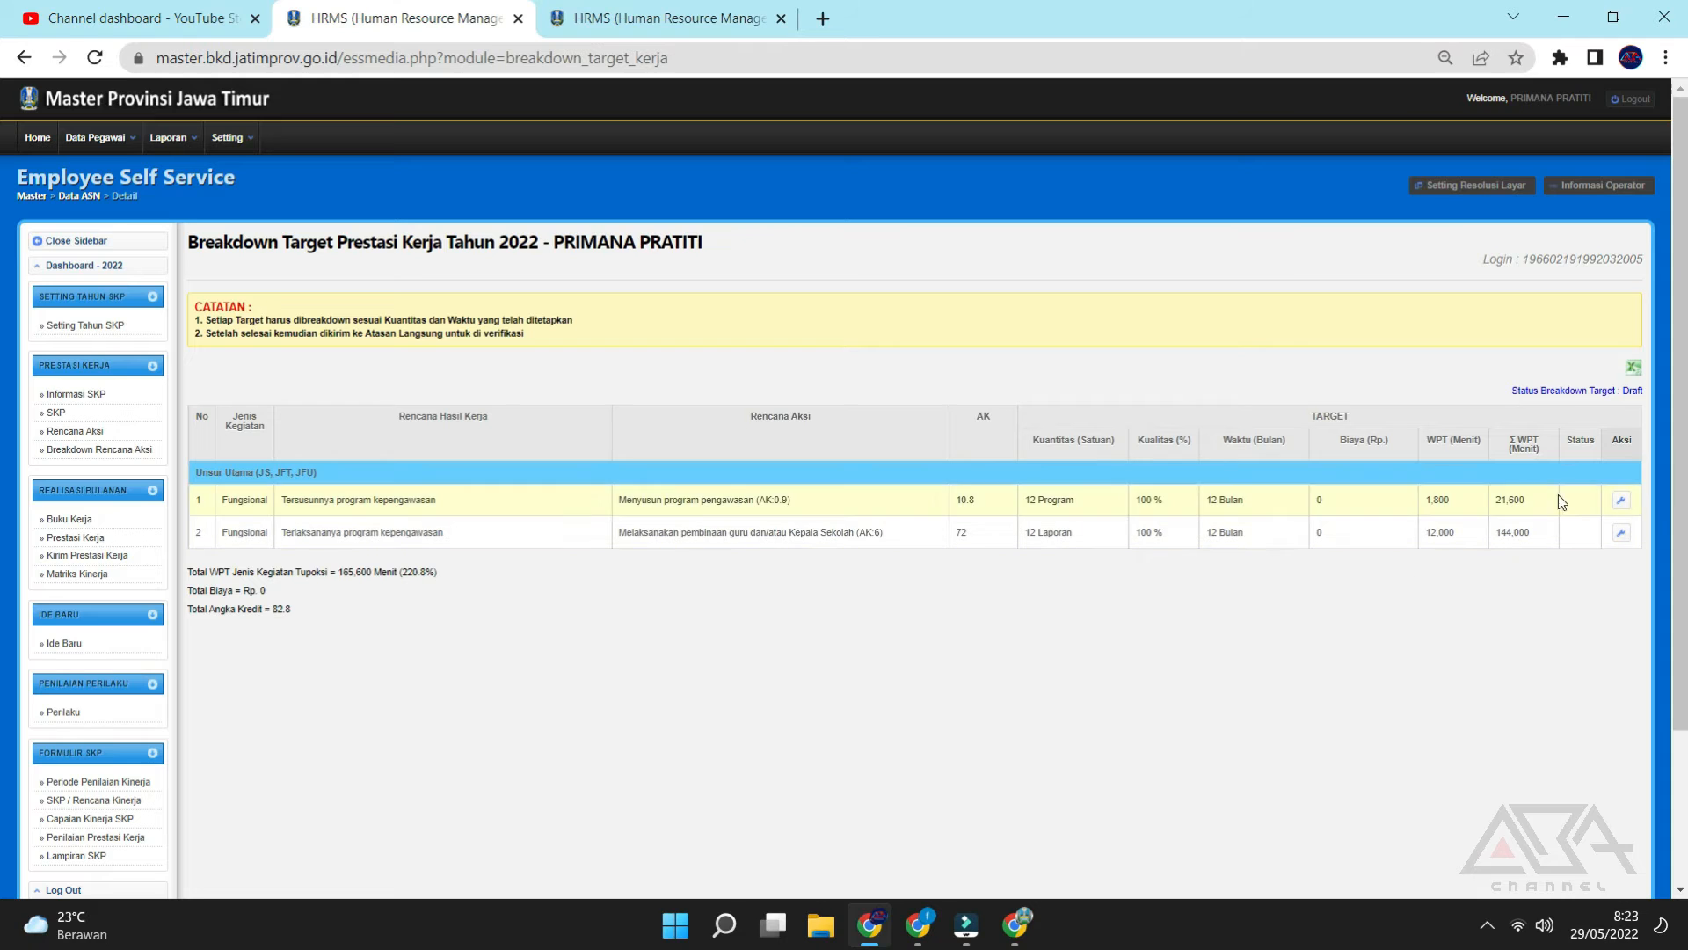
# Open the monthly breakdown of Menyusun program pengawasan and examine its Kuantitas and Waktu targets against the TOTAL KUANTITAS field.
pyautogui.click(1622, 505)
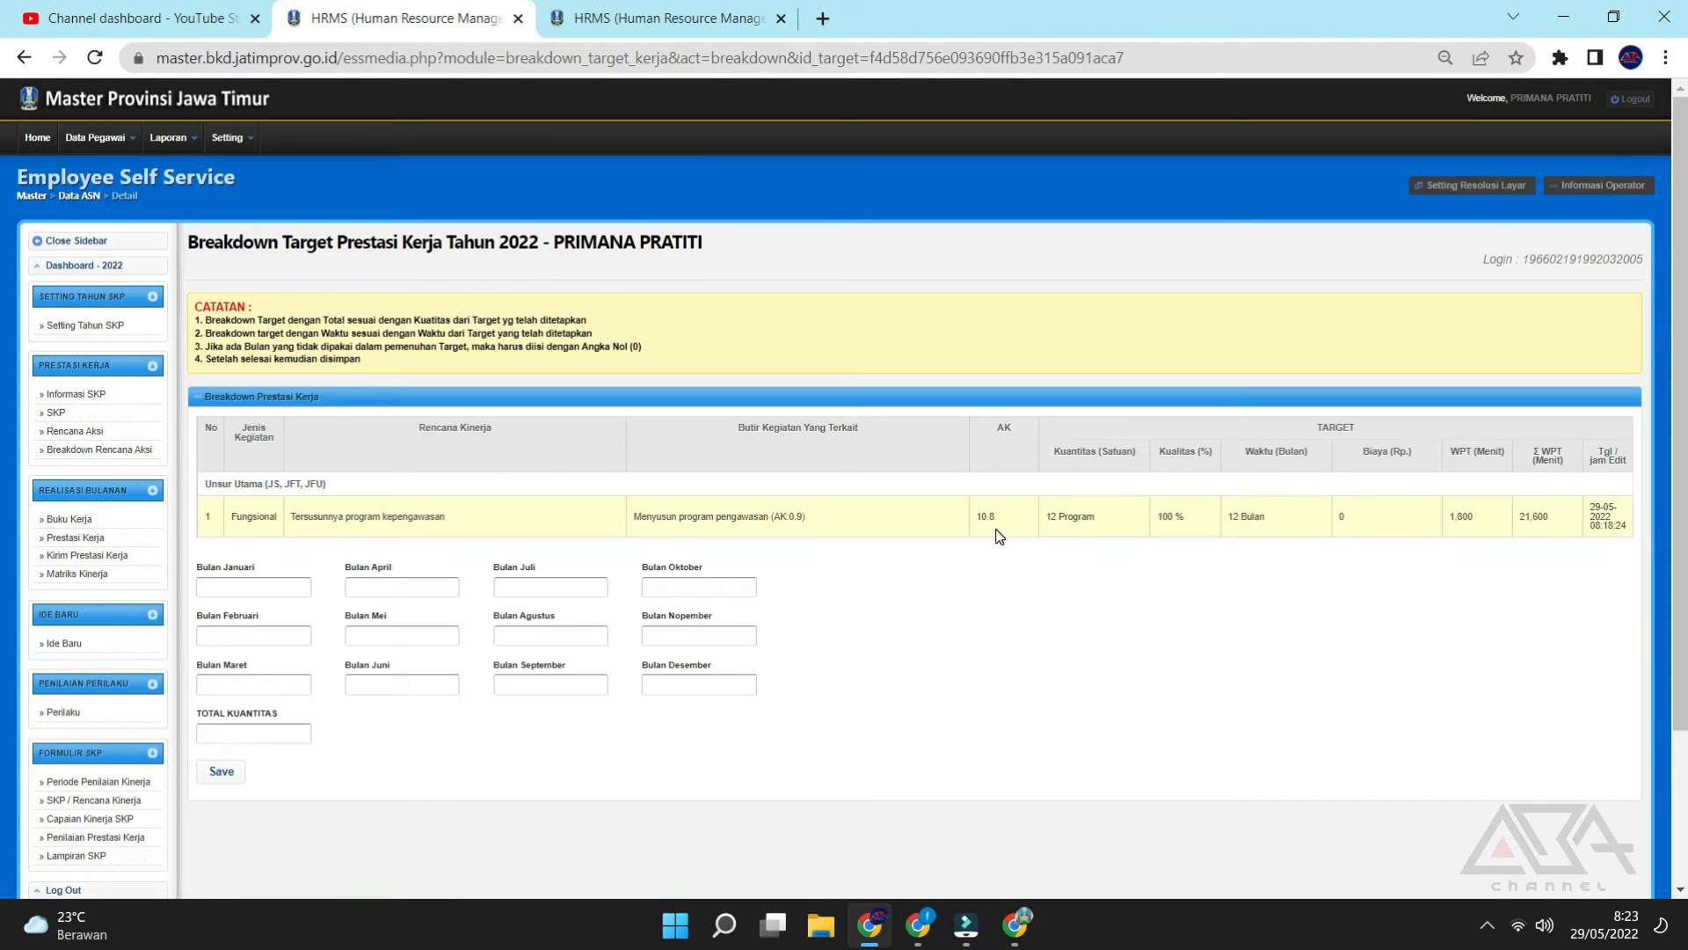
pyautogui.moveTo(1101, 518); pyautogui.dragTo(1051, 520)
pyautogui.moveTo(1270, 524); pyautogui.dragTo(1238, 515)
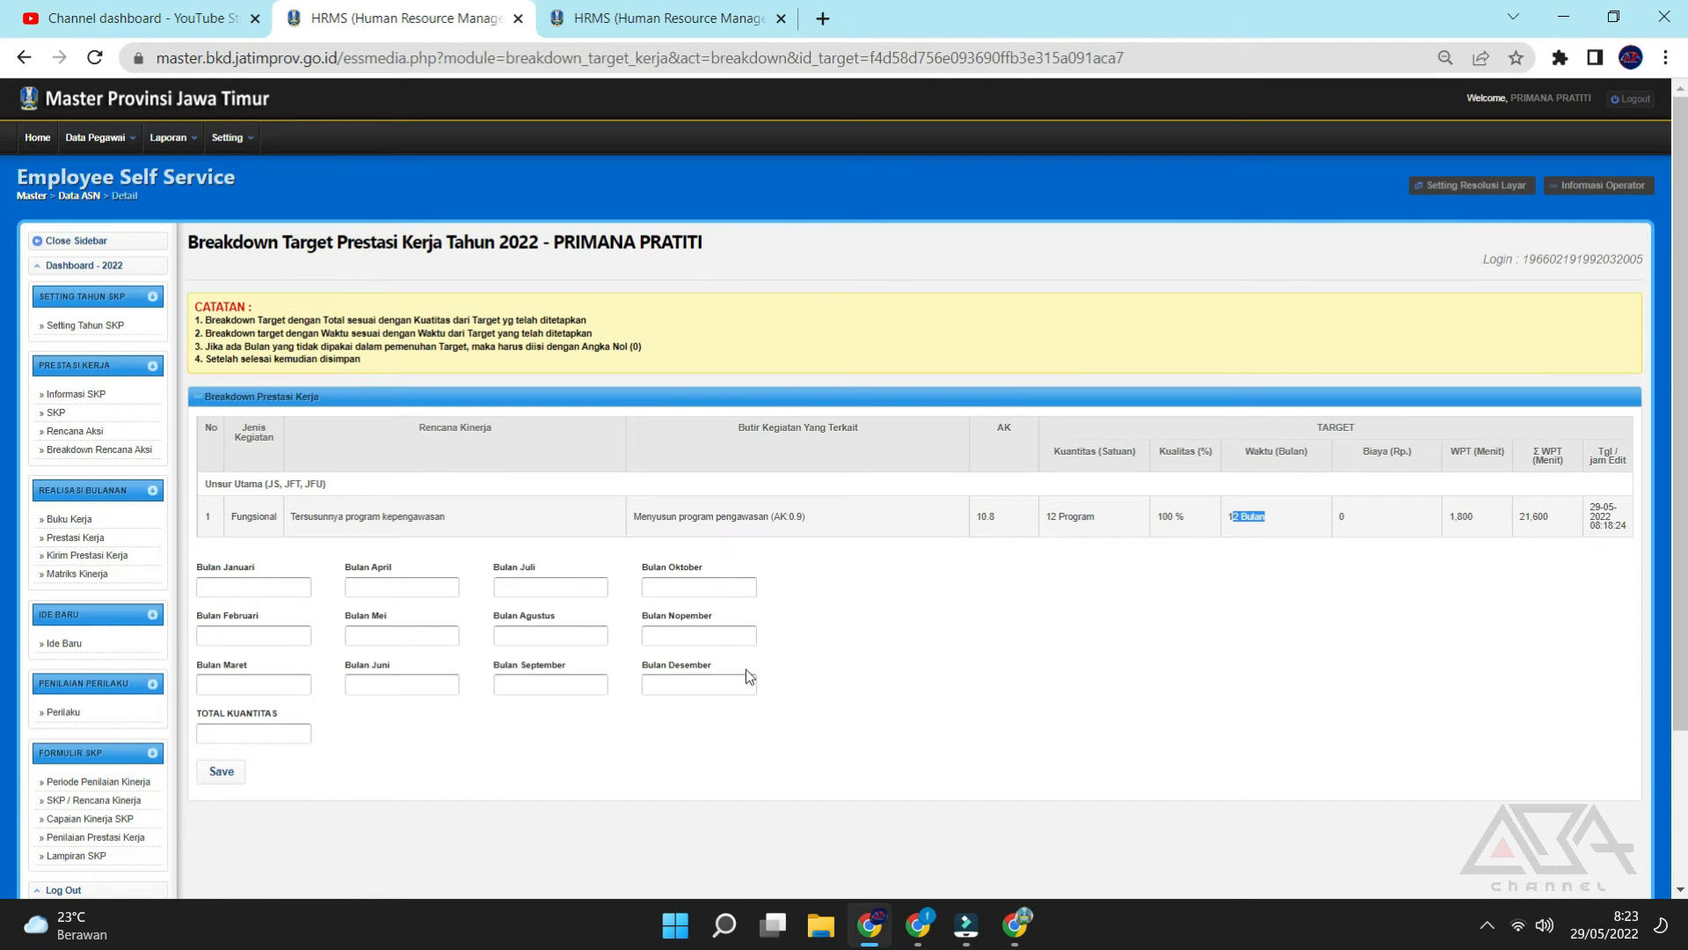
pyautogui.click(265, 732)
pyautogui.click(265, 732)
pyautogui.click(272, 731)
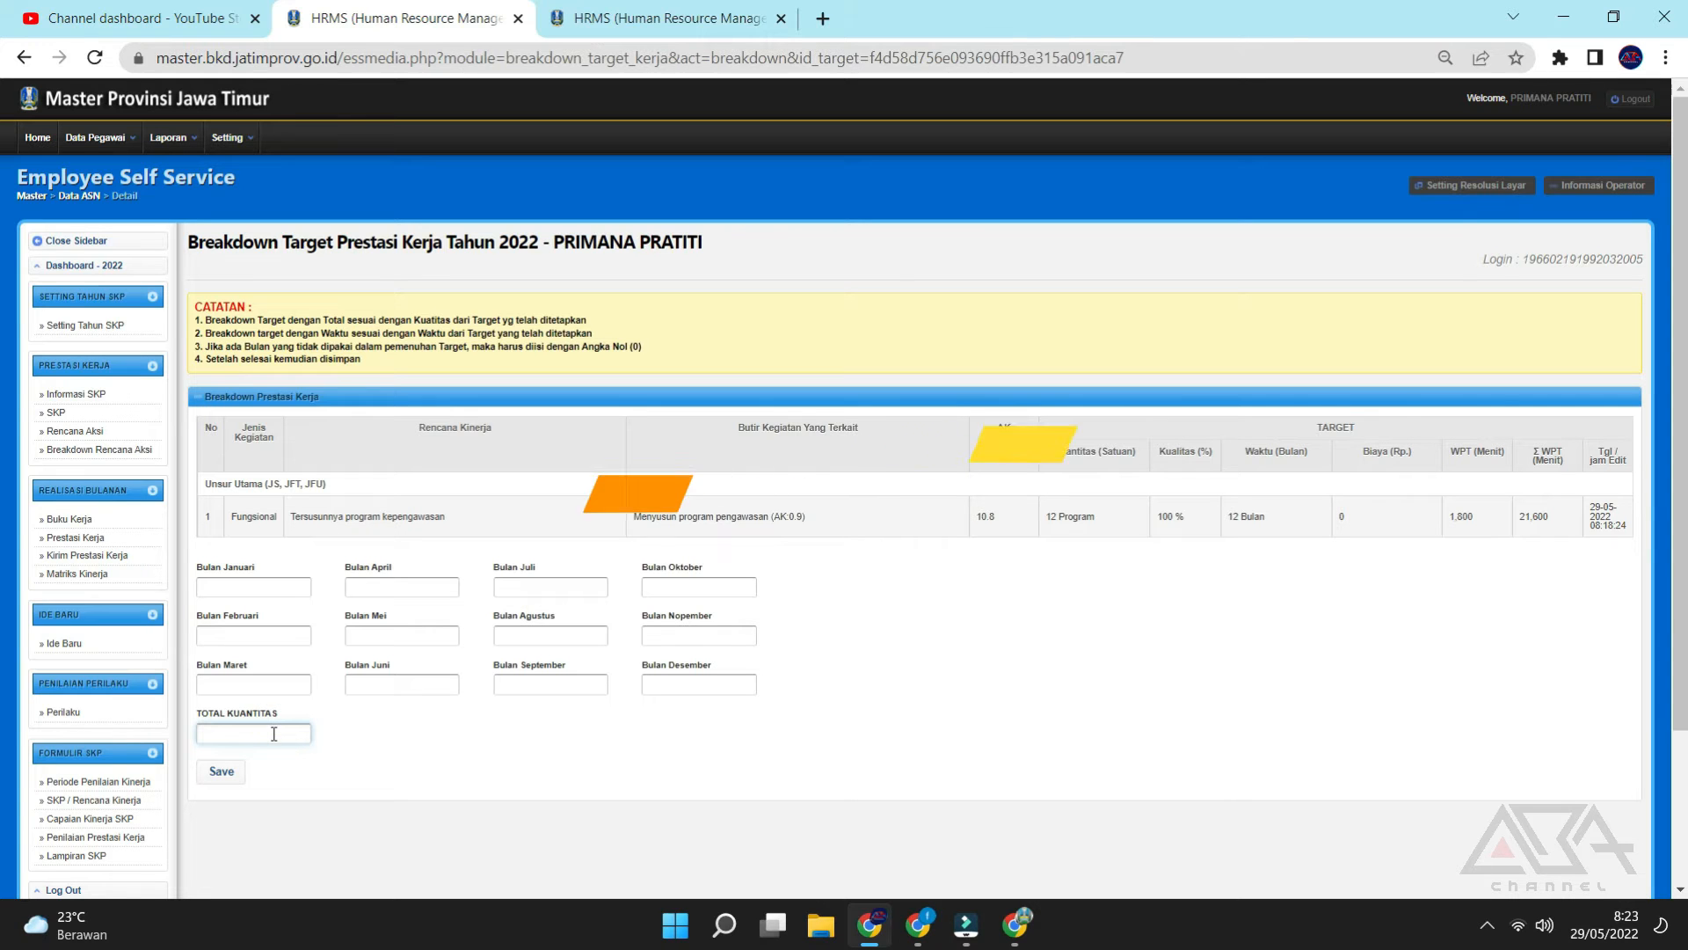
pyautogui.moveTo(1073, 518); pyautogui.dragTo(1108, 520)
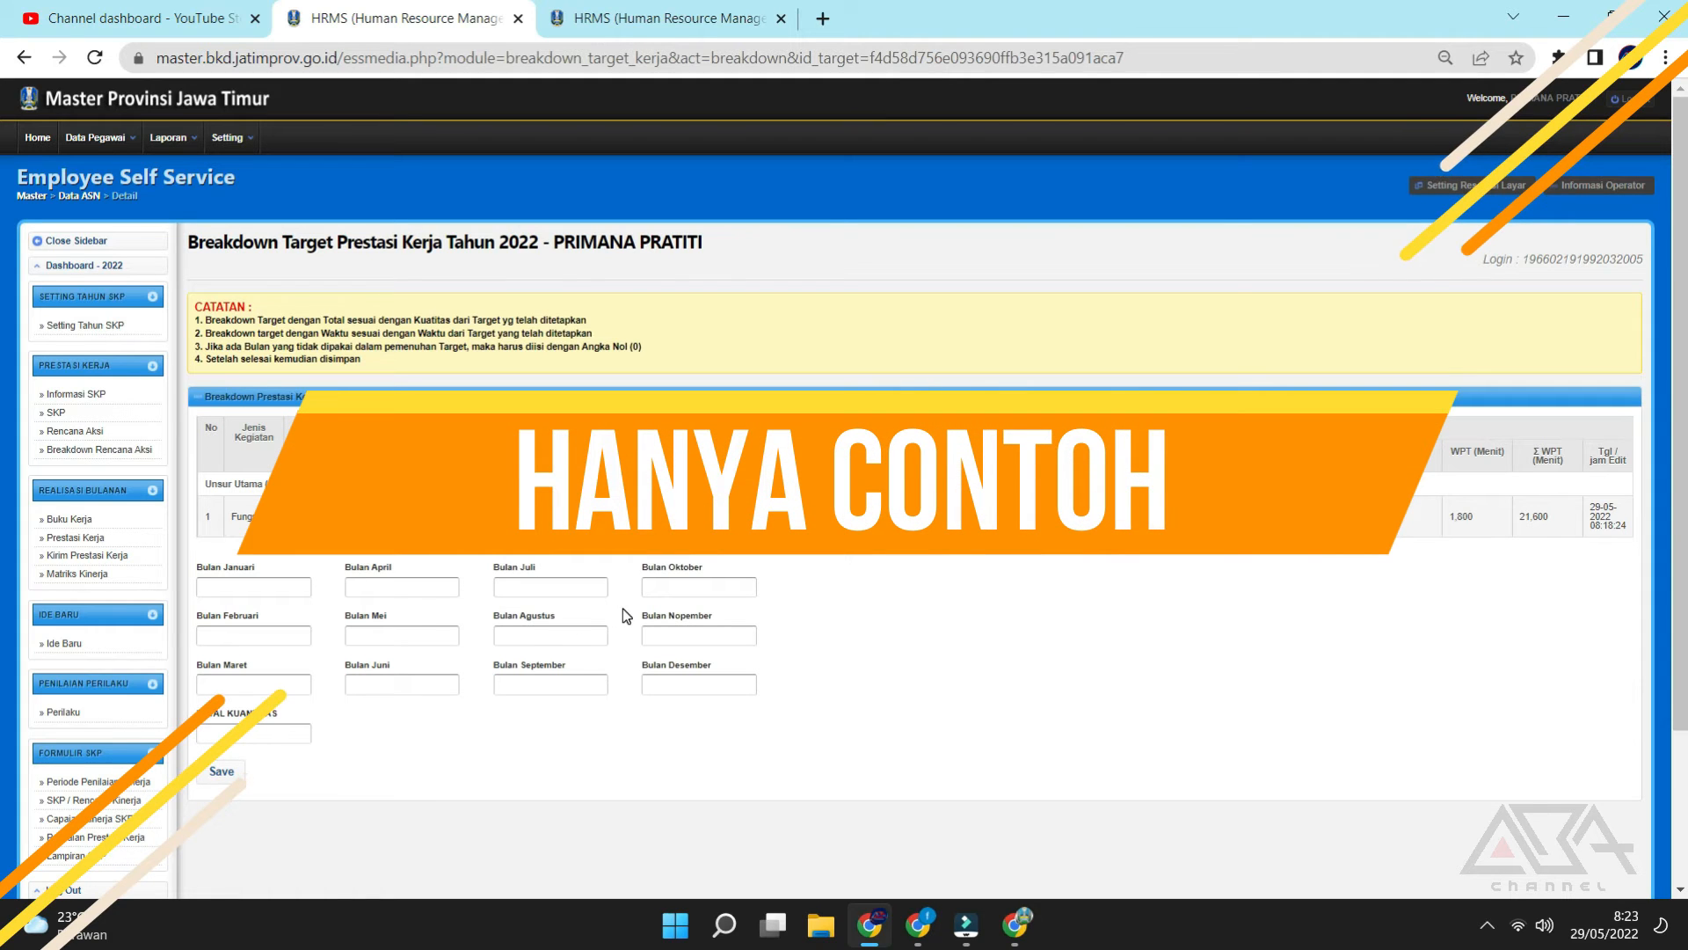
# Enter 1 for every month from Januari to Desember and compare TOTAL KUANTITAS with the Kuantitas and Waktu targets.
pyautogui.click(272, 577)
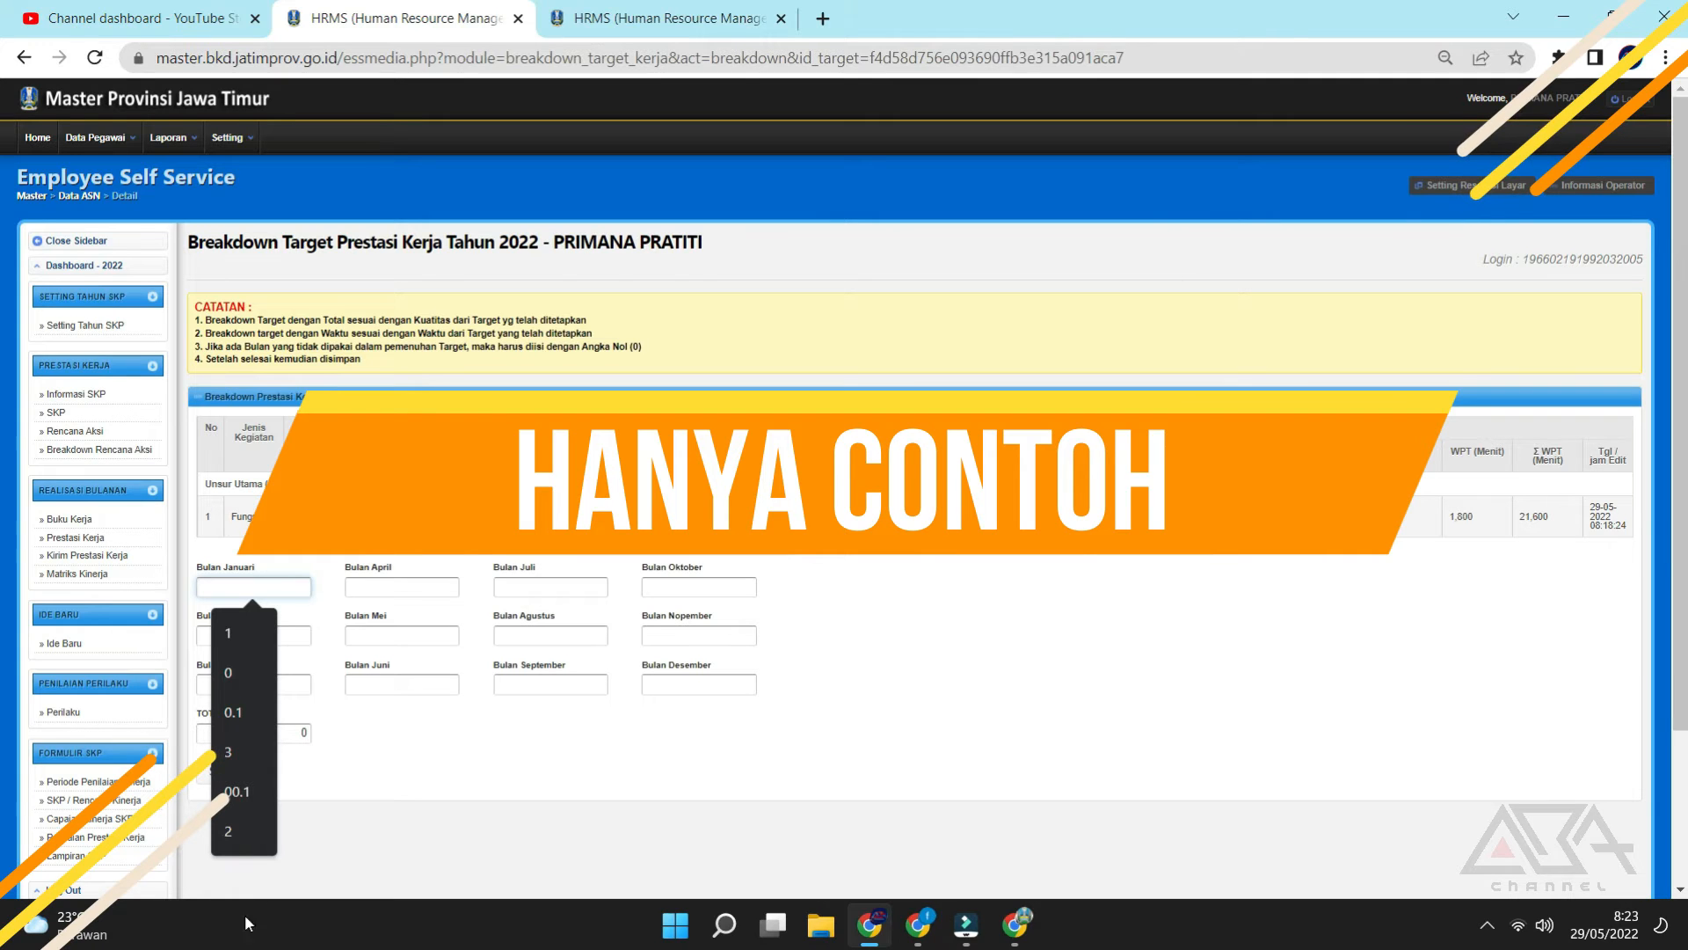
pyautogui.click(324, 738)
pyautogui.moveTo(305, 739); pyautogui.dragTo(282, 738)
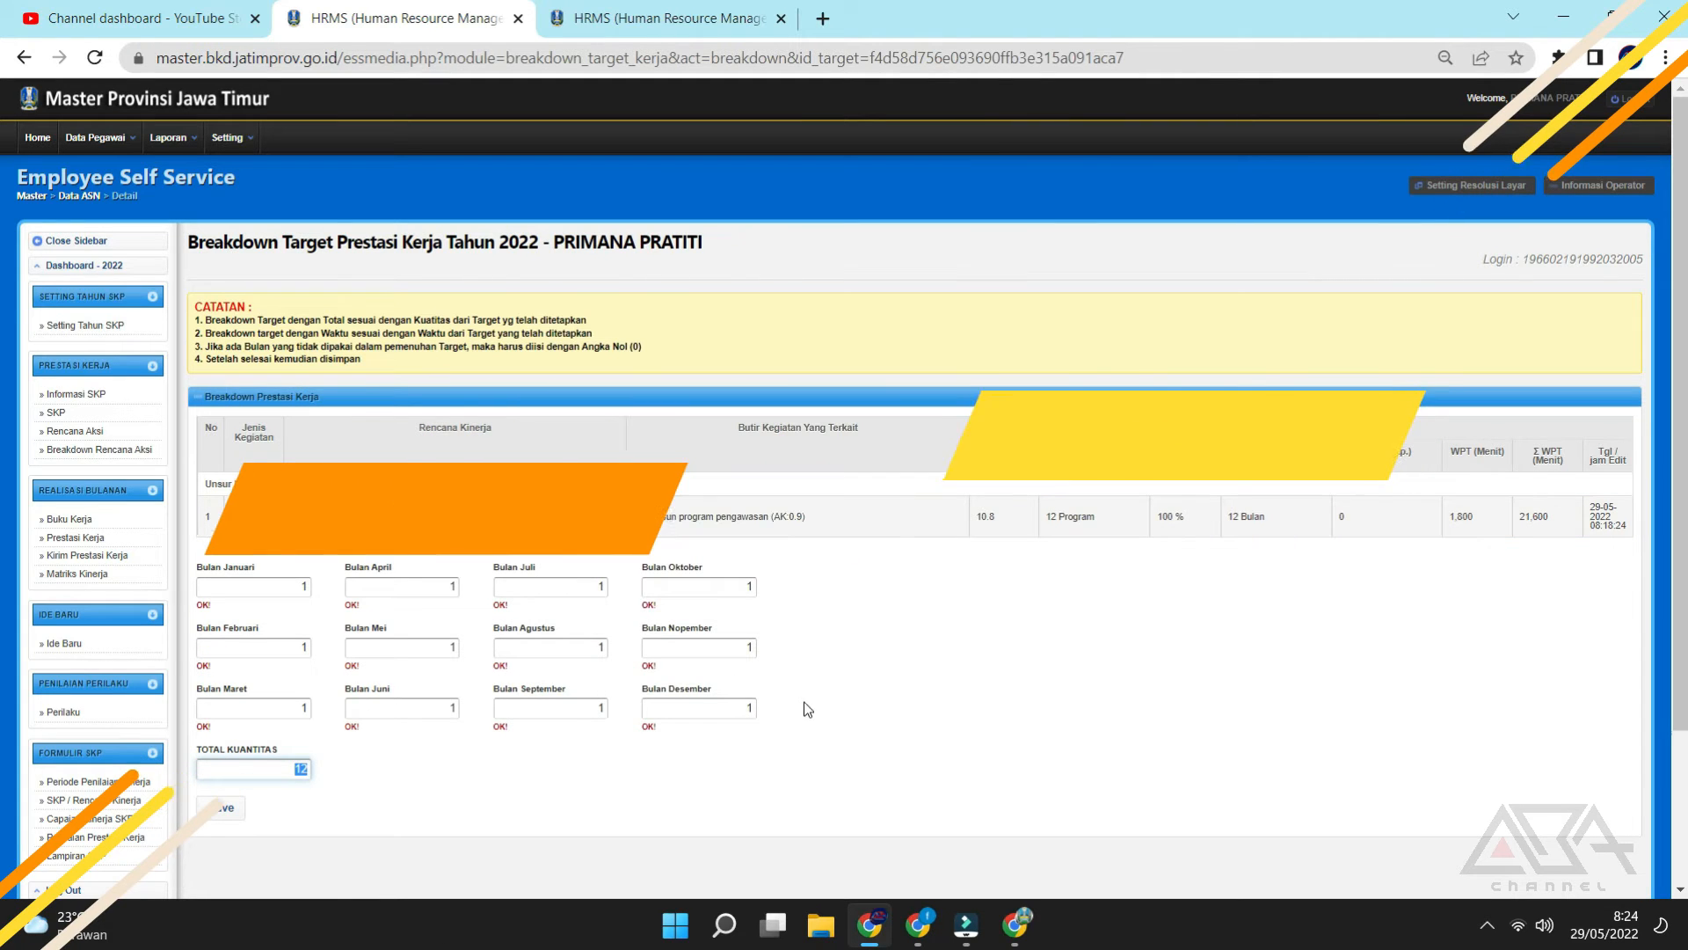
pyautogui.doubleClick(1089, 516)
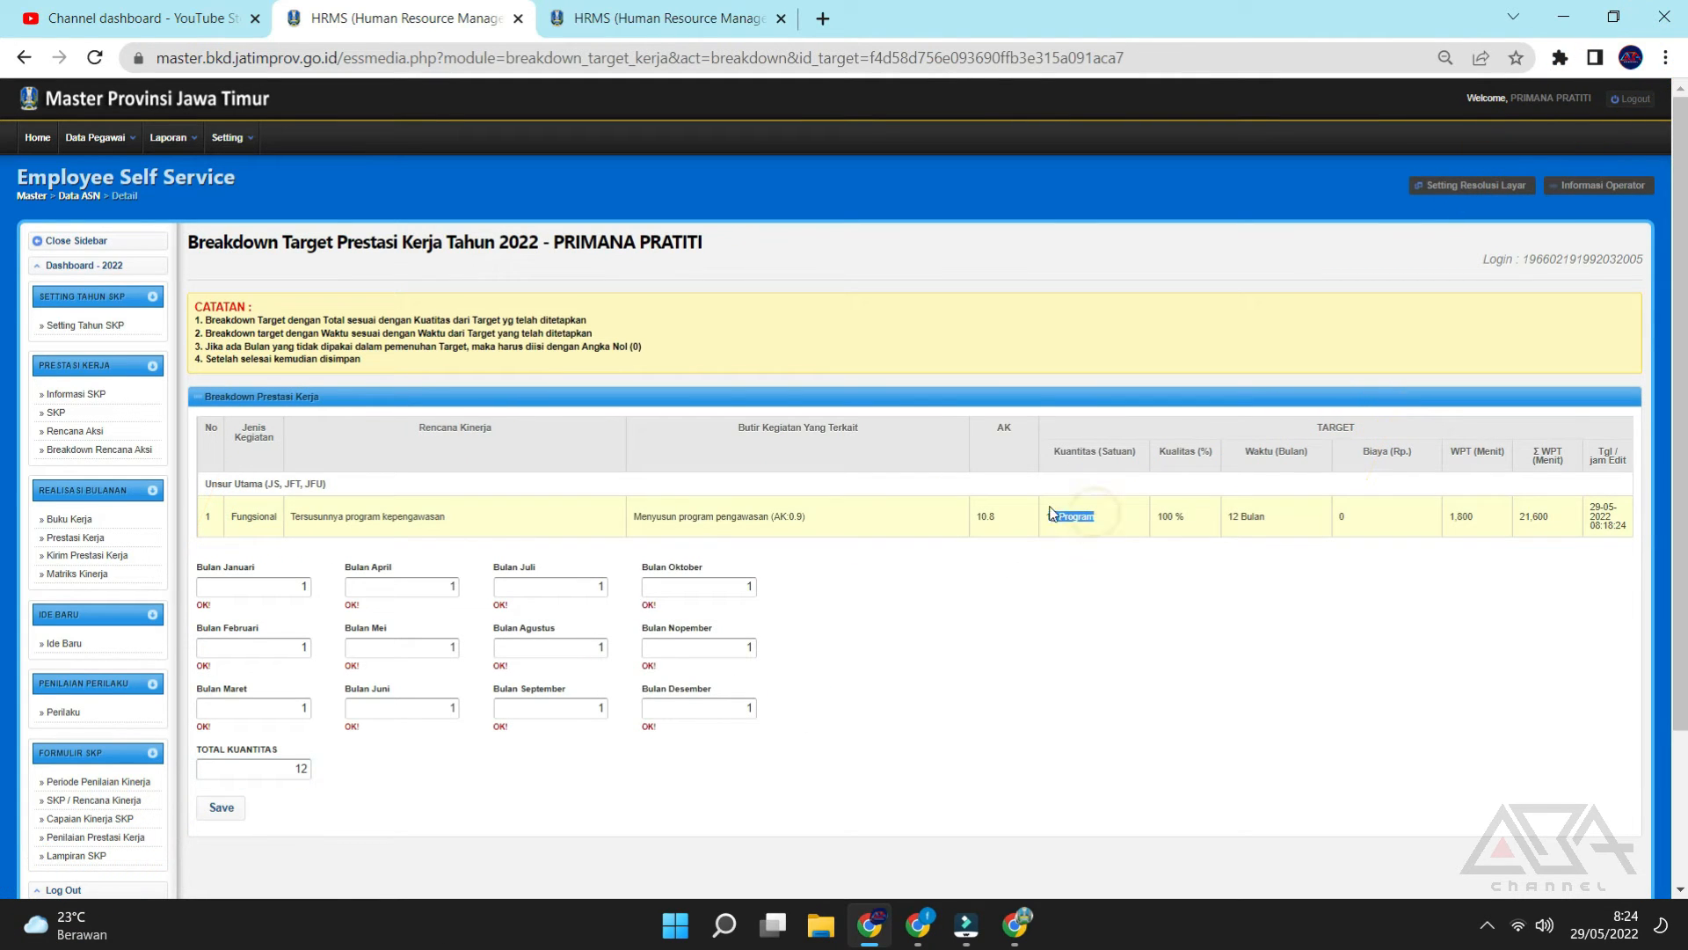
pyautogui.click(276, 769)
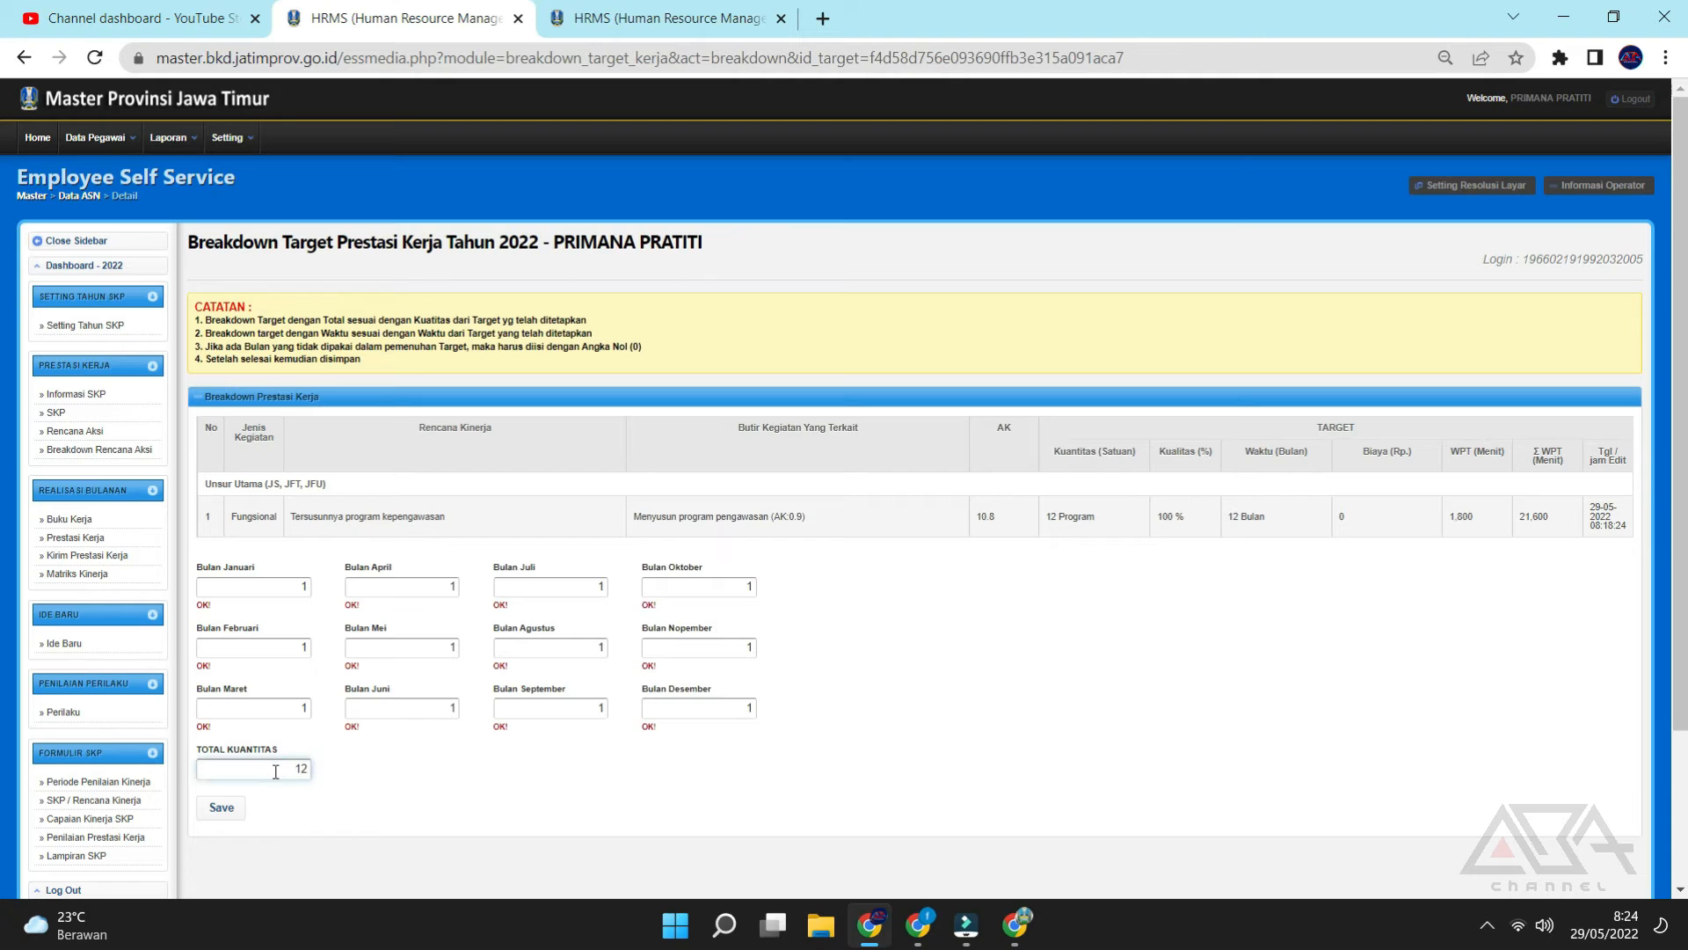
pyautogui.moveTo(290, 767); pyautogui.dragTo(343, 770)
pyautogui.tripleClick(1094, 516)
pyautogui.tripleClick(1281, 518)
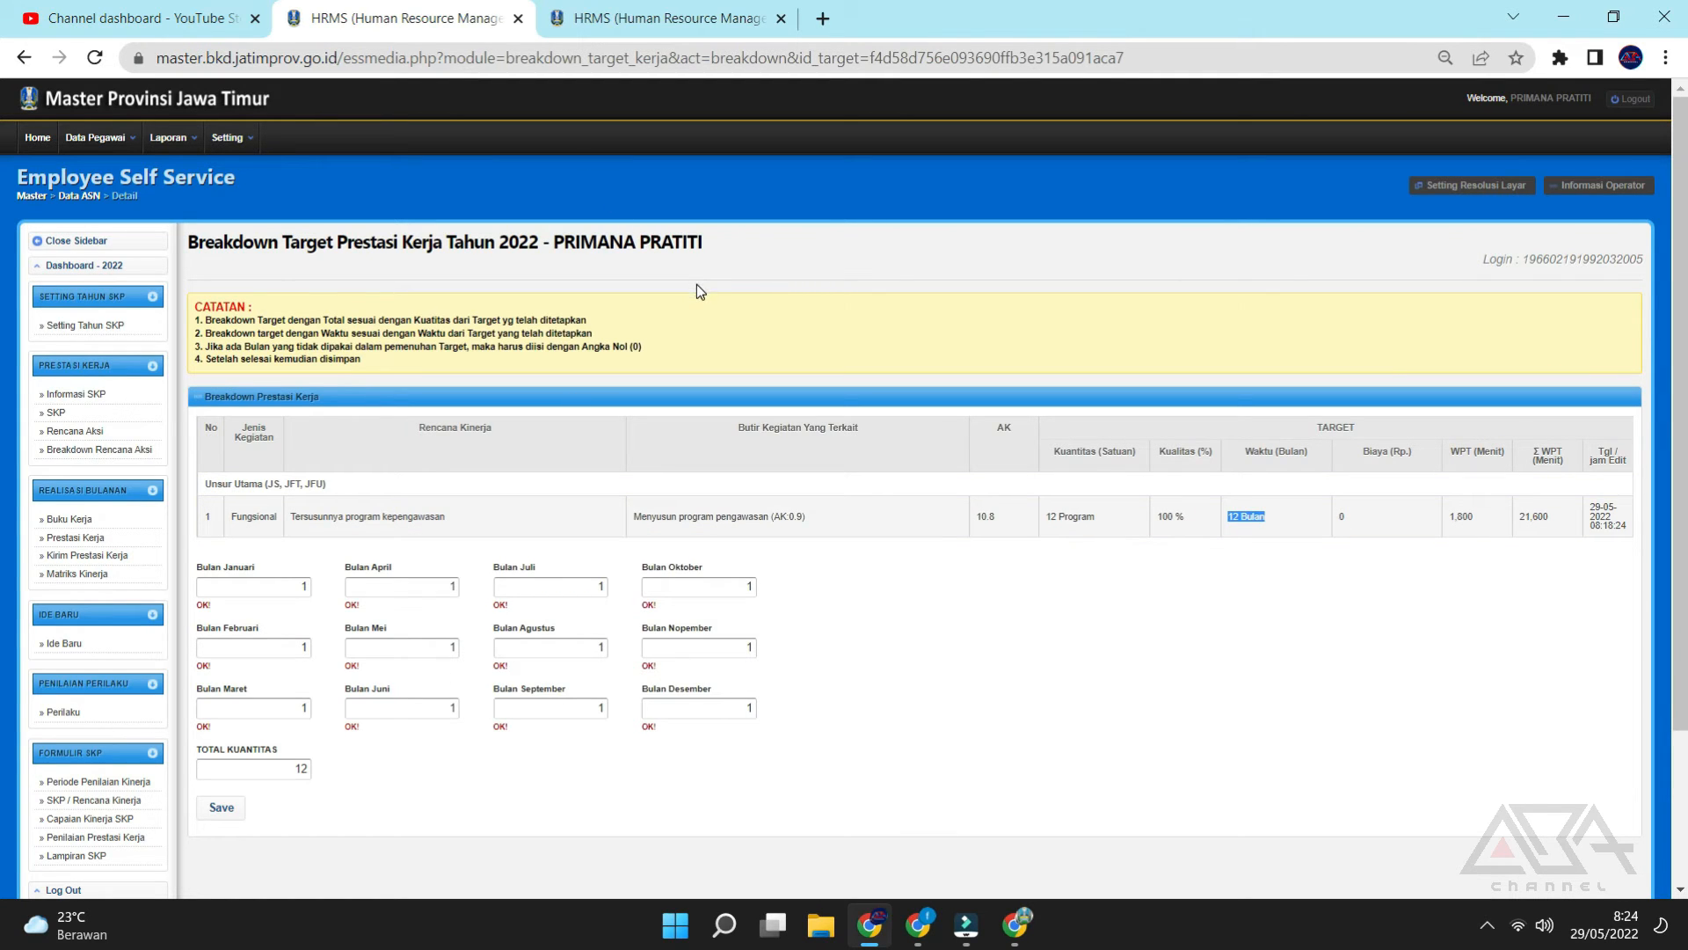
# Save the monthly breakdown of Menyusun program pengawasan, confirm the save and check the activity's status.
pyautogui.click(228, 816)
pyautogui.click(954, 185)
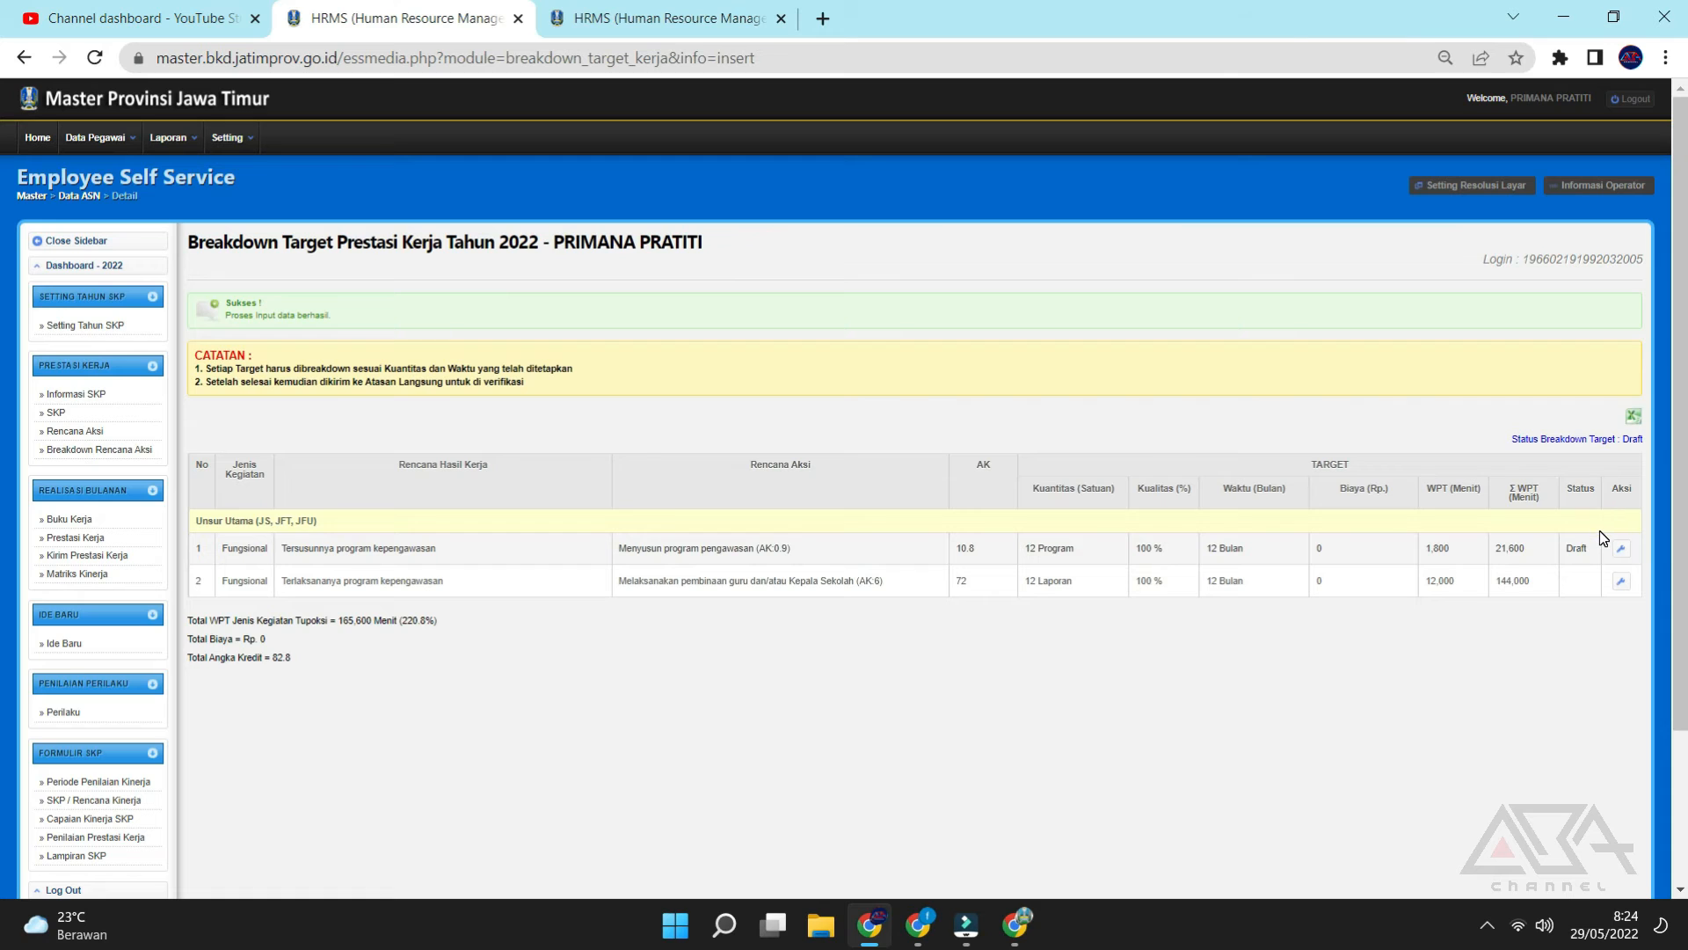
pyautogui.moveTo(1595, 548); pyautogui.dragTo(1567, 554)
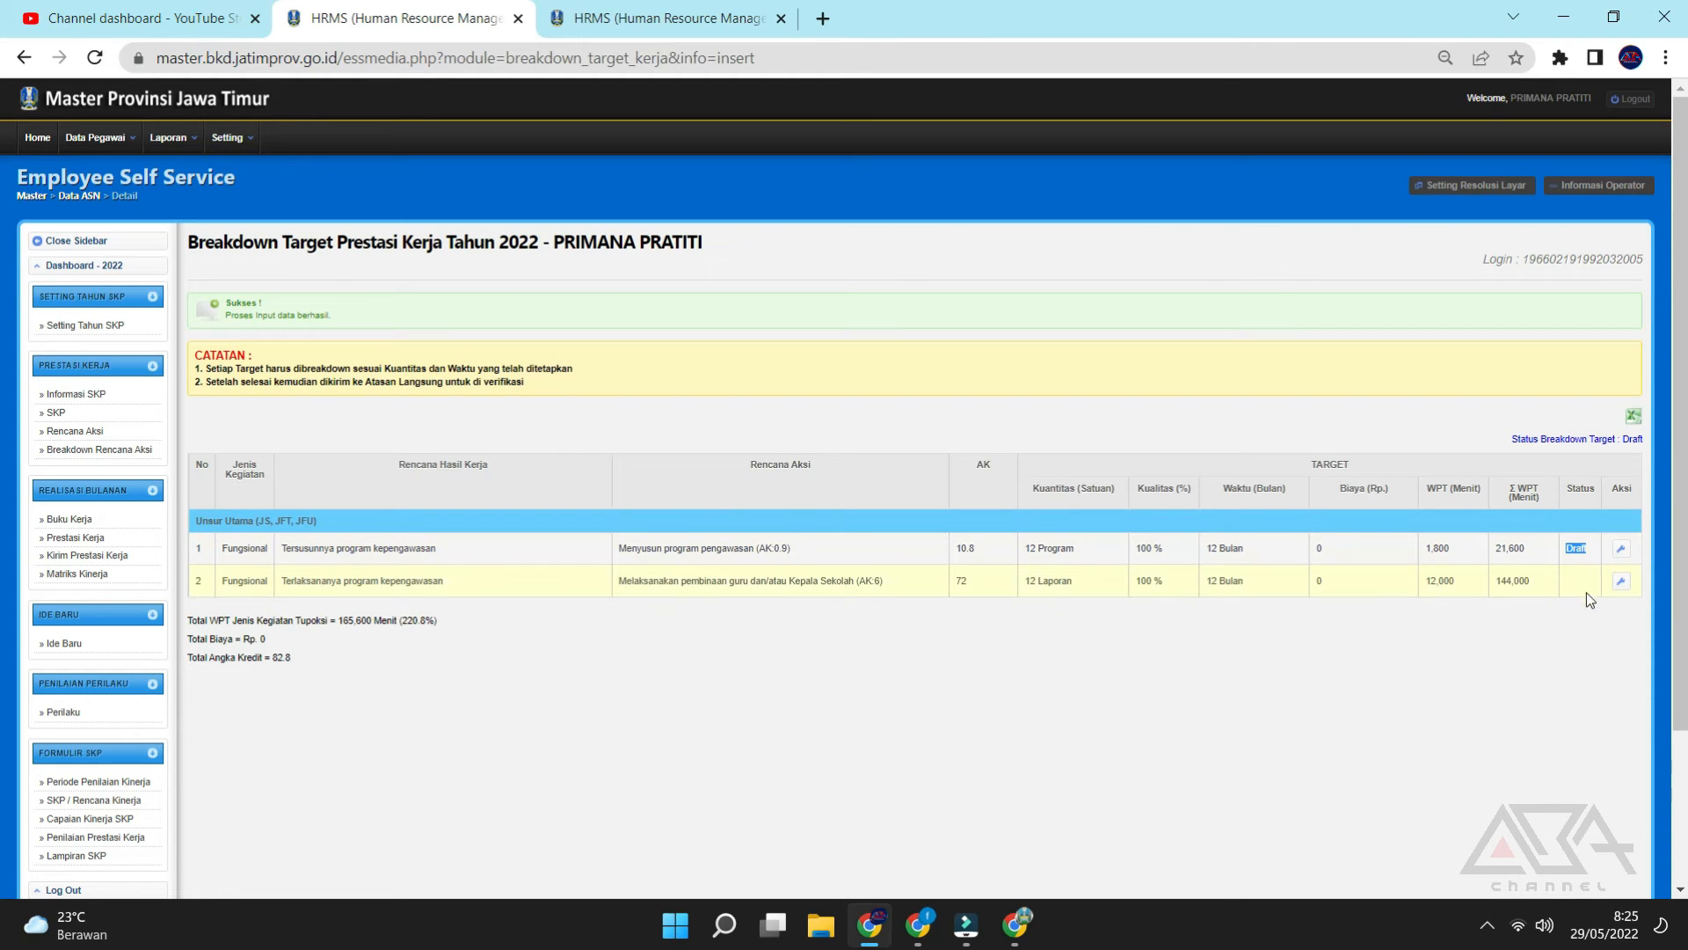
# Open the breakdown of Melaksanakan pembinaan guru dan/atau Kepala Sekolah and enter 1 for every month from Januari to Desember.
pyautogui.click(1621, 587)
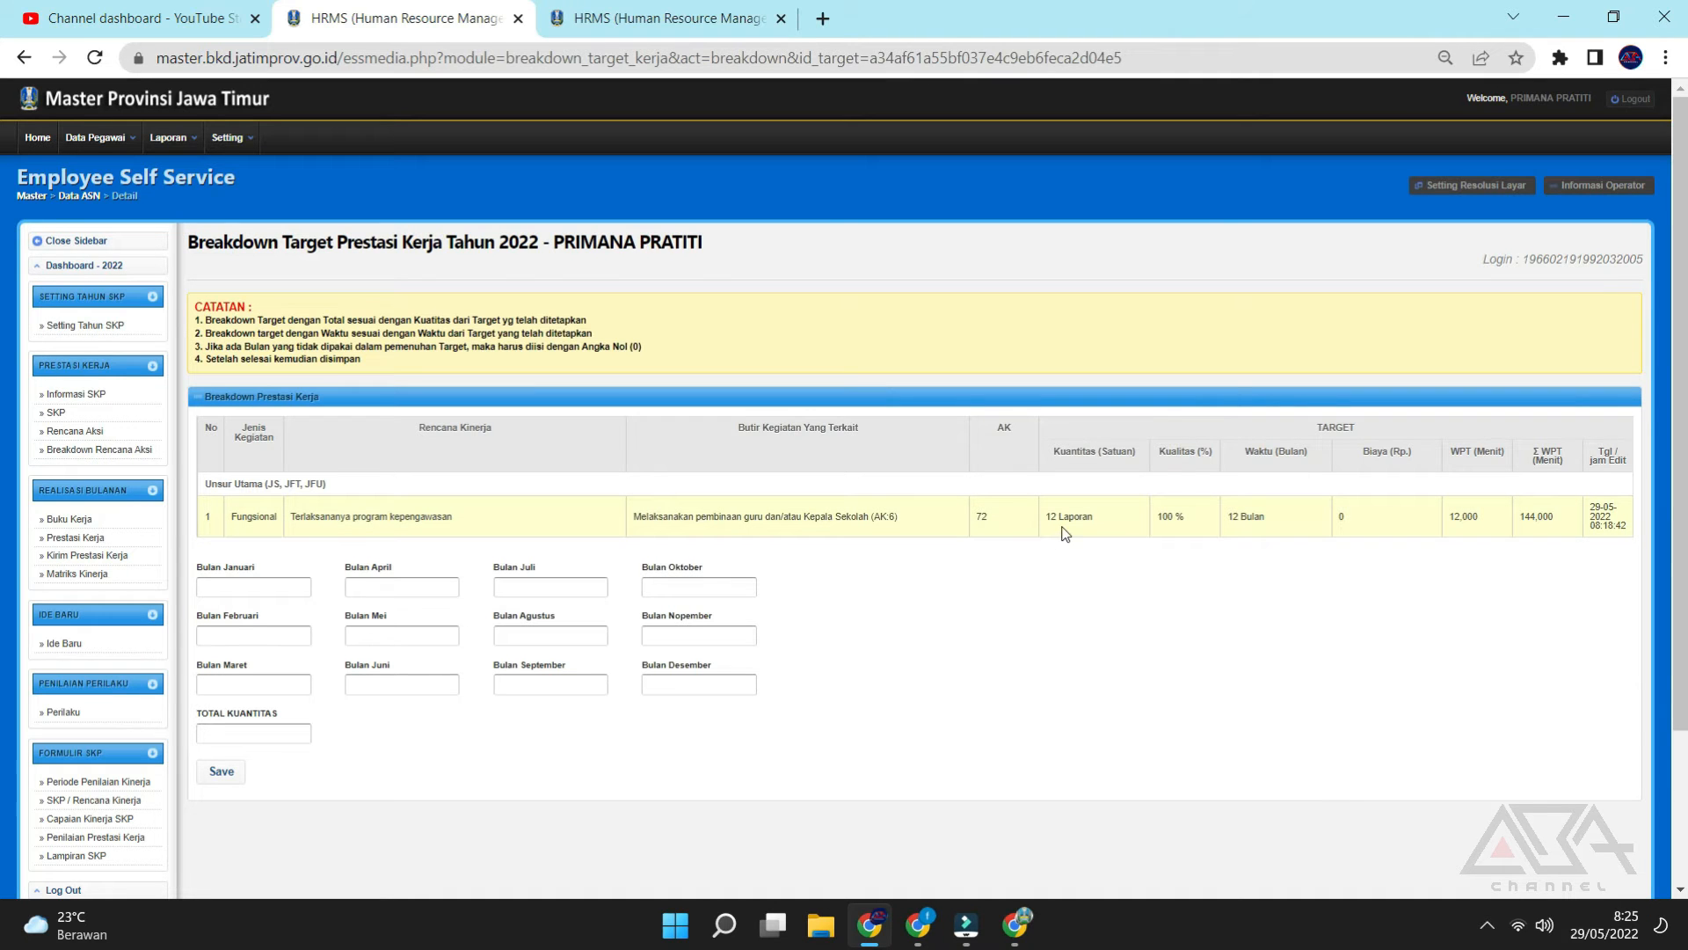
pyautogui.moveTo(1095, 523); pyautogui.dragTo(995, 545)
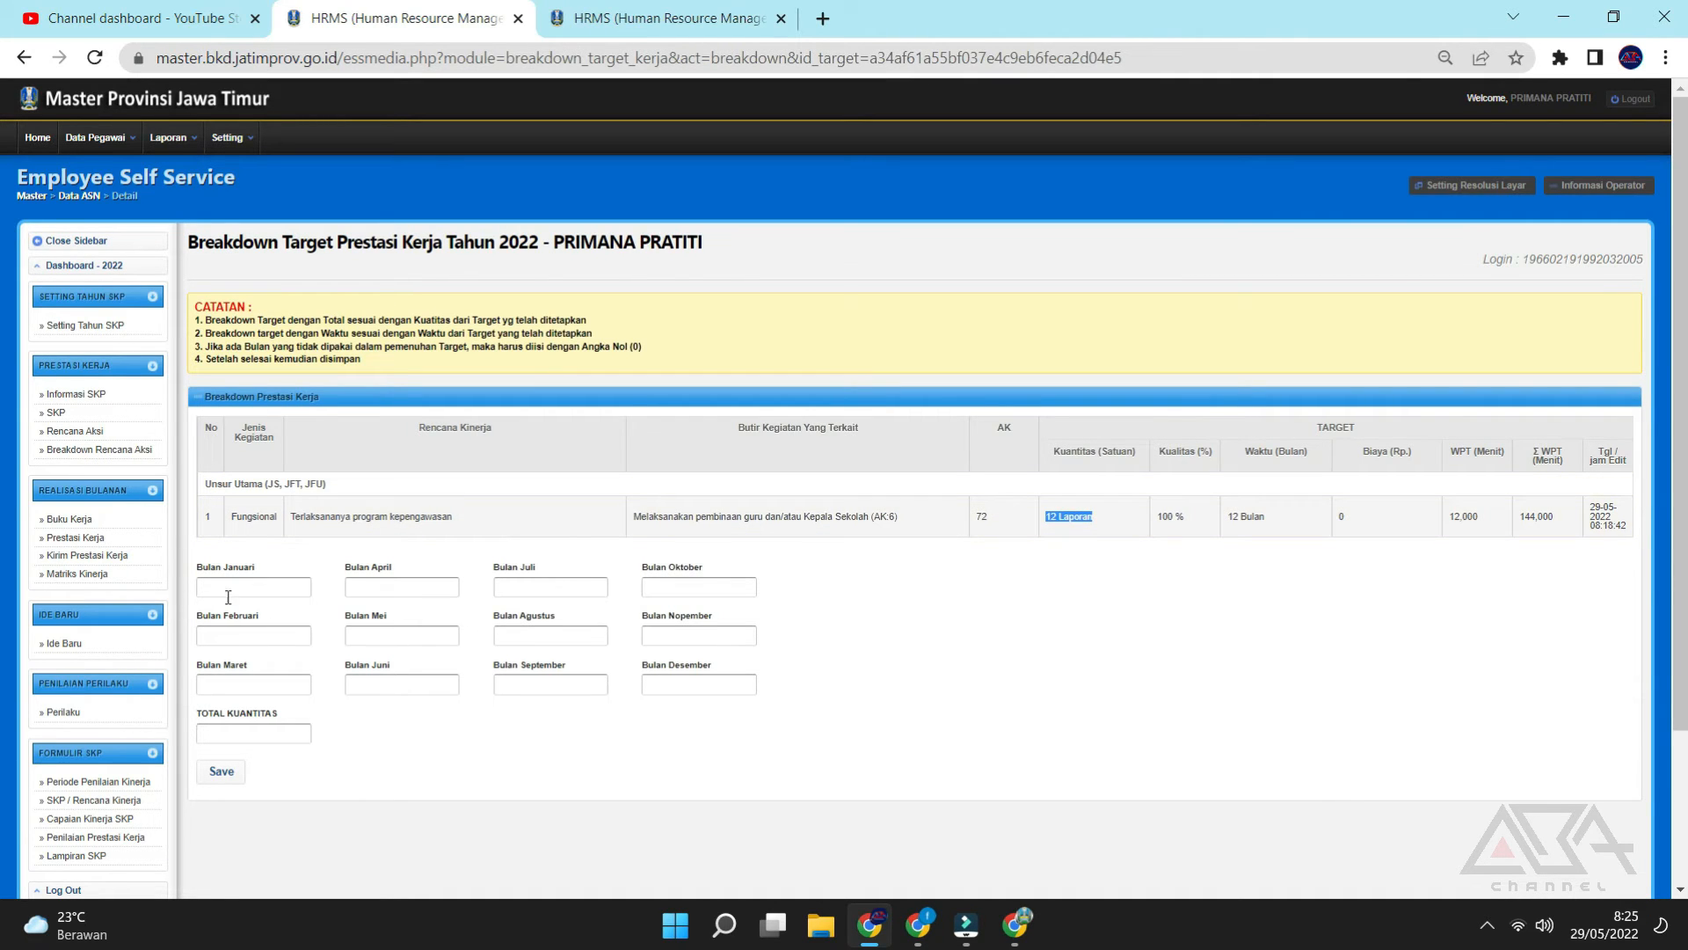
pyautogui.click(254, 737)
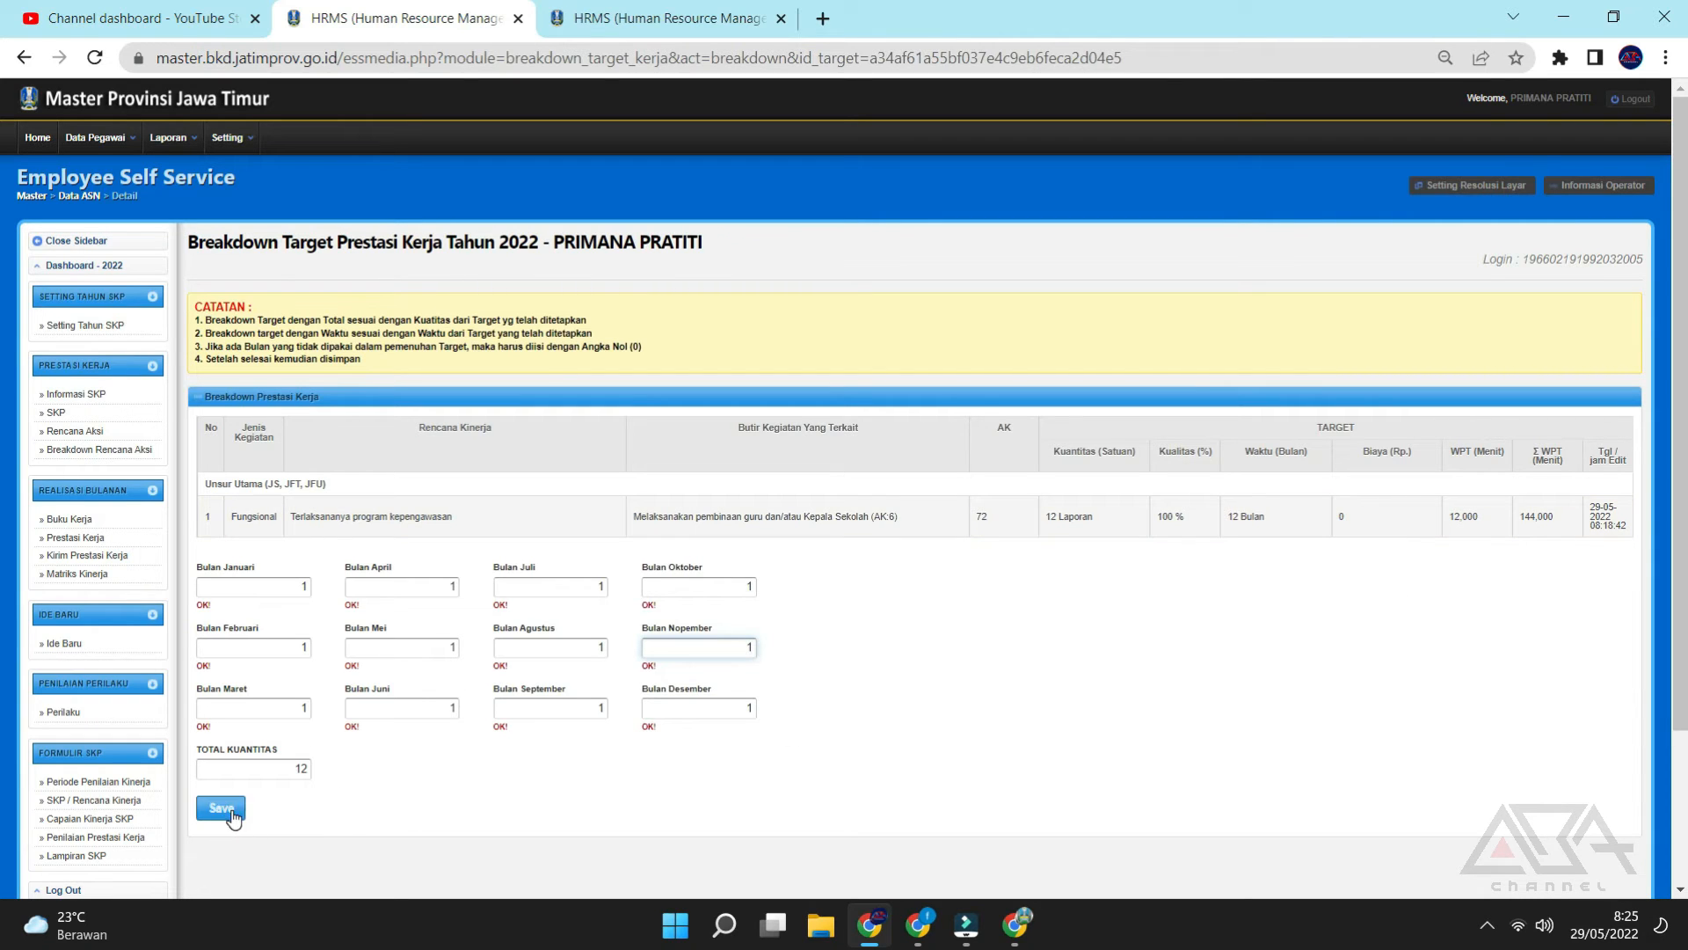
# Consult the indicator targets in PK Pengawas 2022.pdf, return to the portal and save the second activity's monthly breakdown.
pyautogui.click(918, 923)
pyautogui.scroll(-3, 1524, 499)
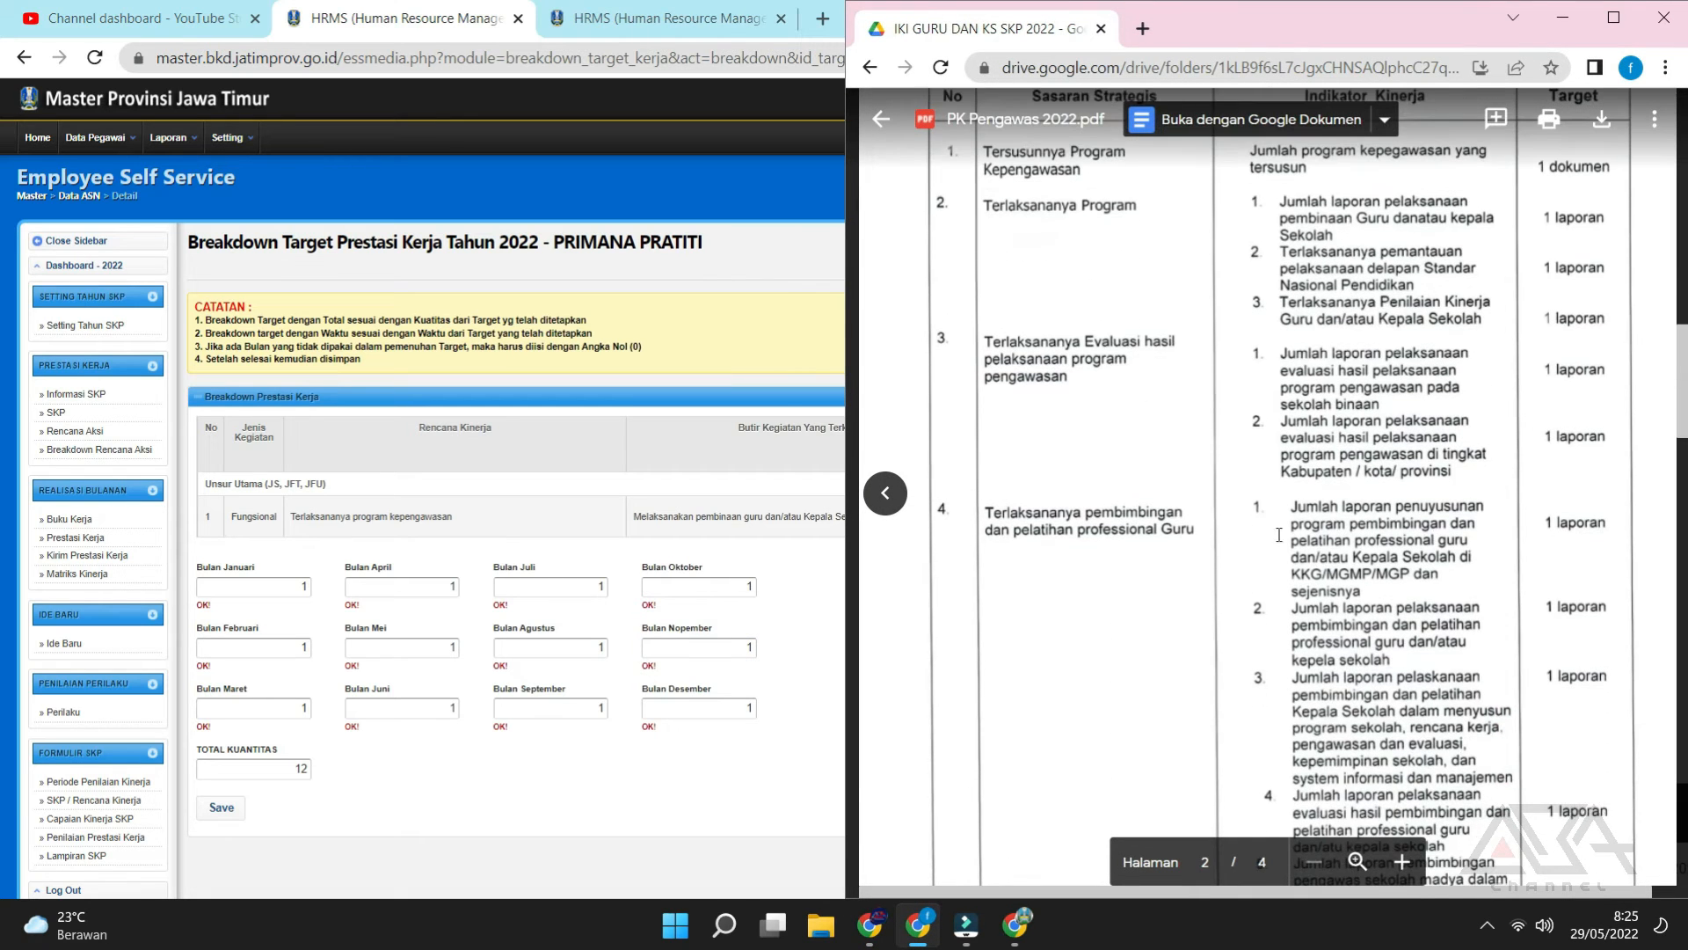
pyautogui.click(574, 211)
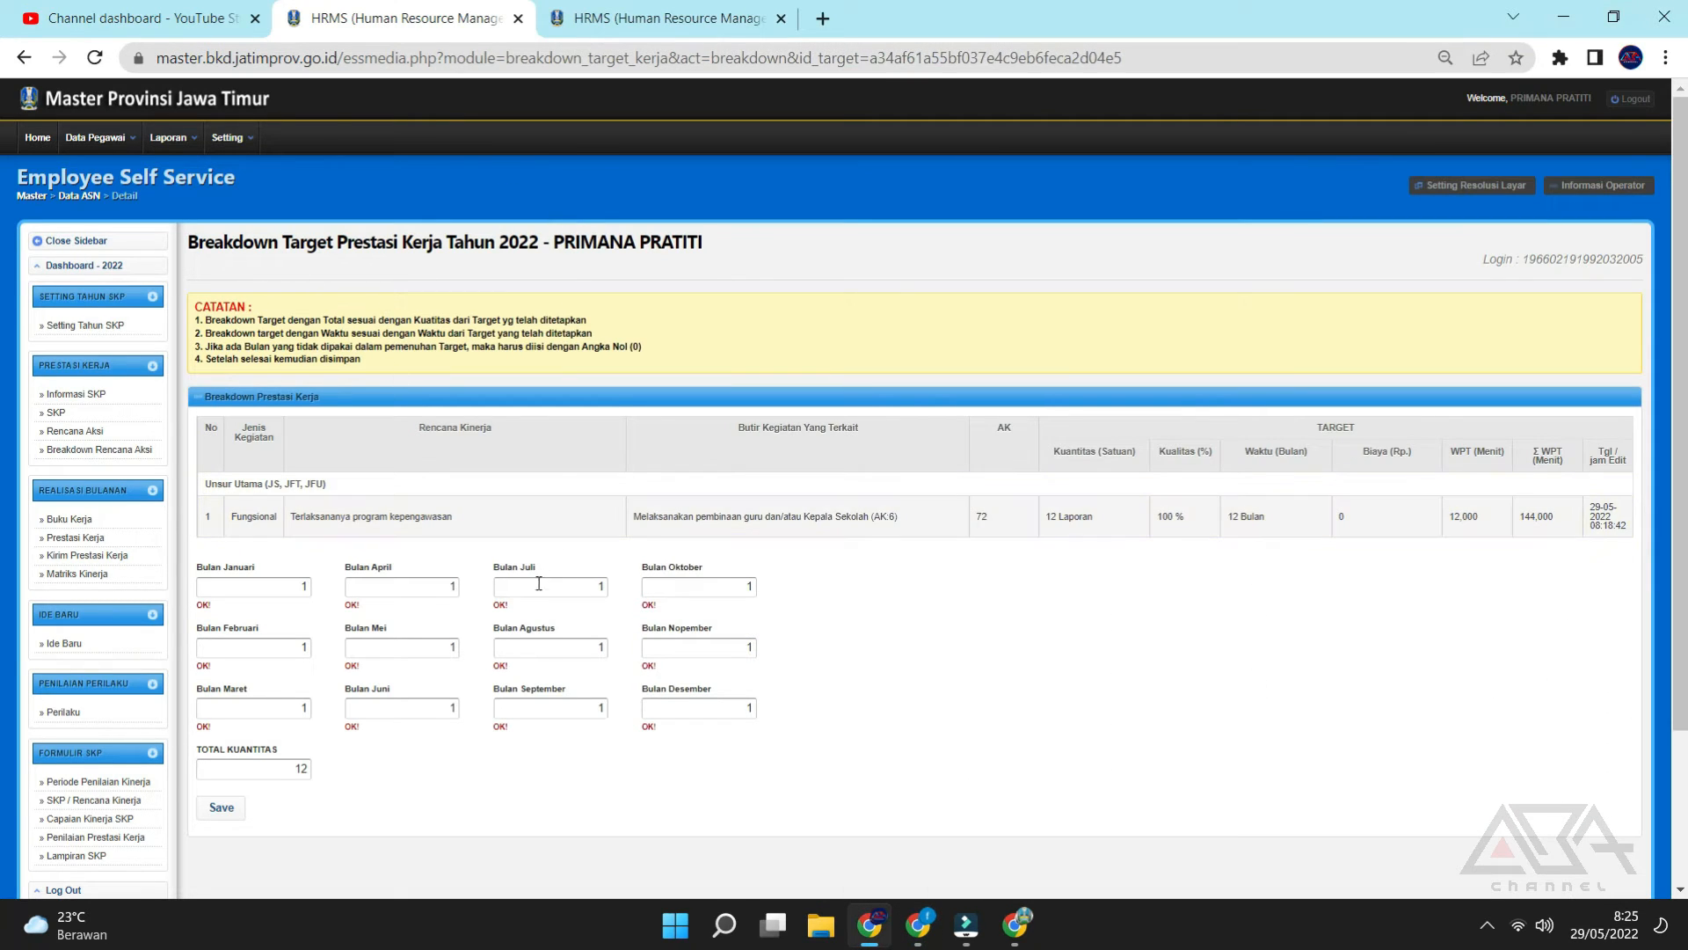
pyautogui.click(221, 809)
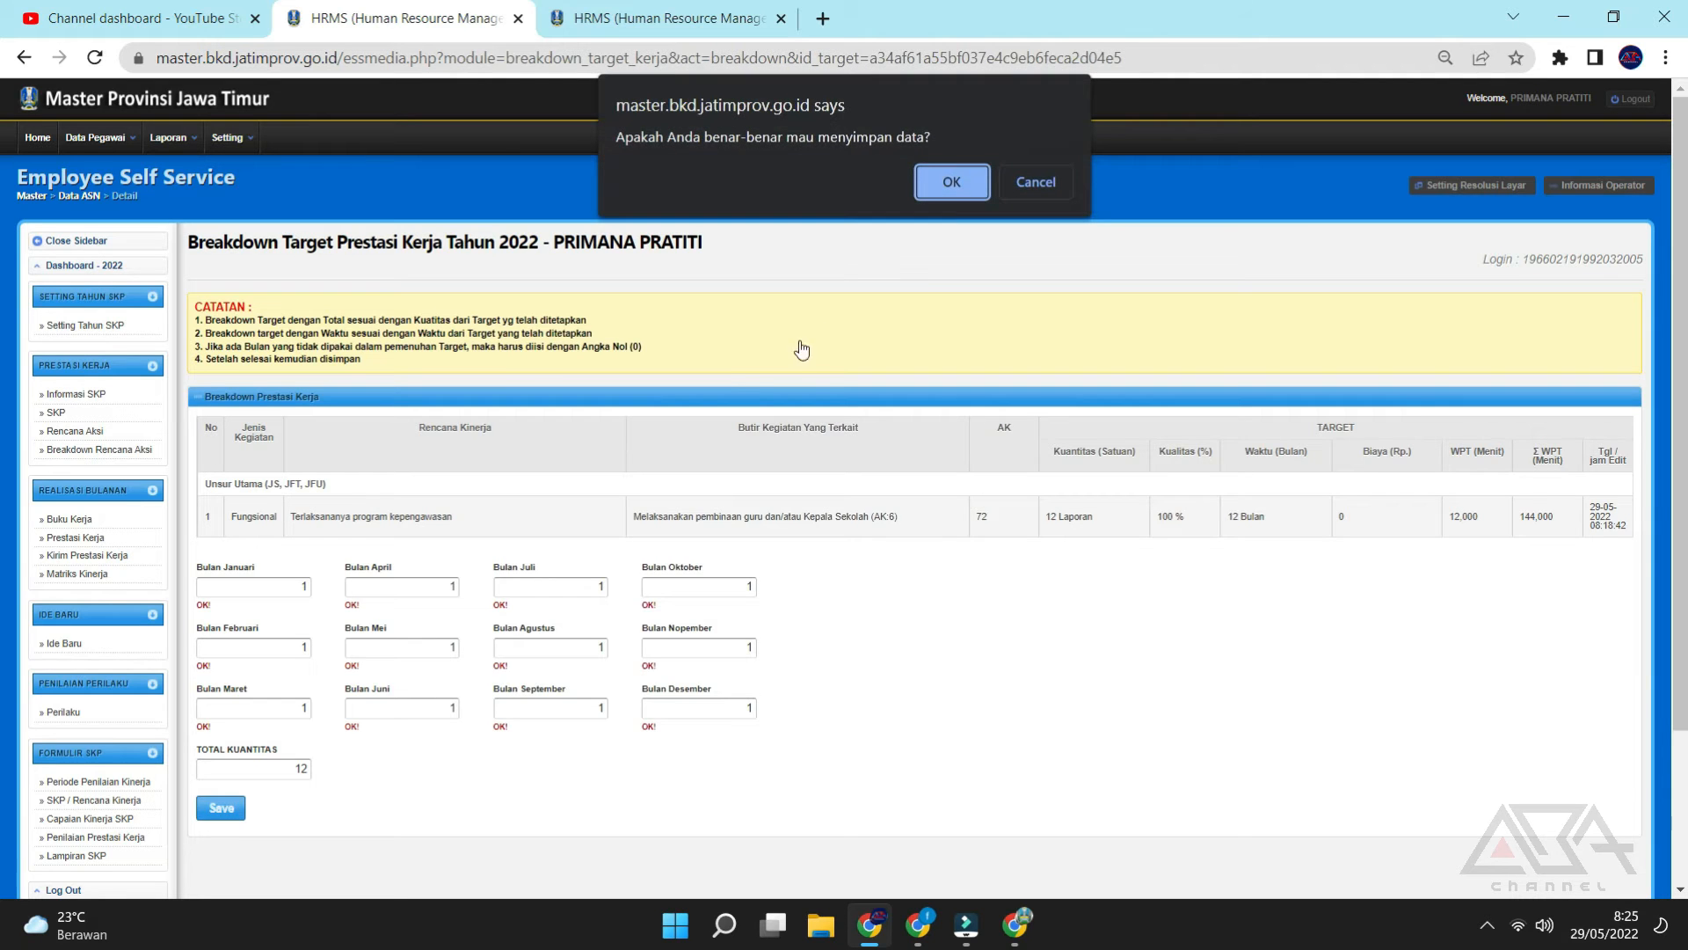
pyautogui.click(953, 176)
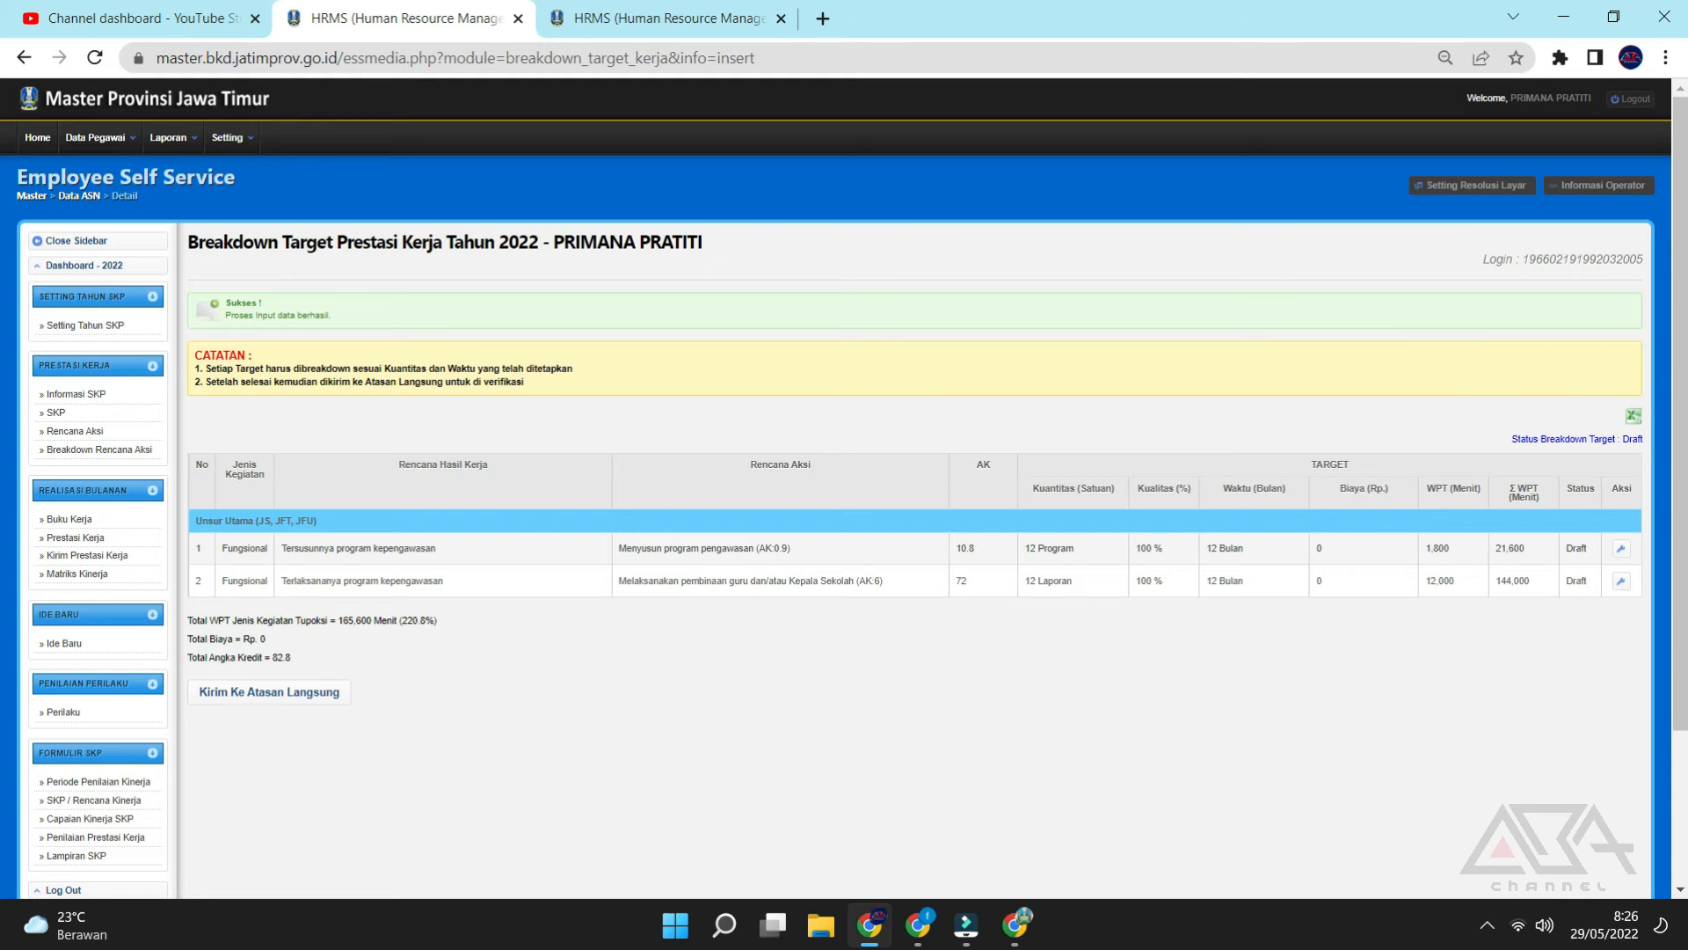
# Review the remaining performance indicators in PK Pengawas 2022.pdf and compare them with the Kuantitas of both breakdown activities.
pyautogui.click(918, 923)
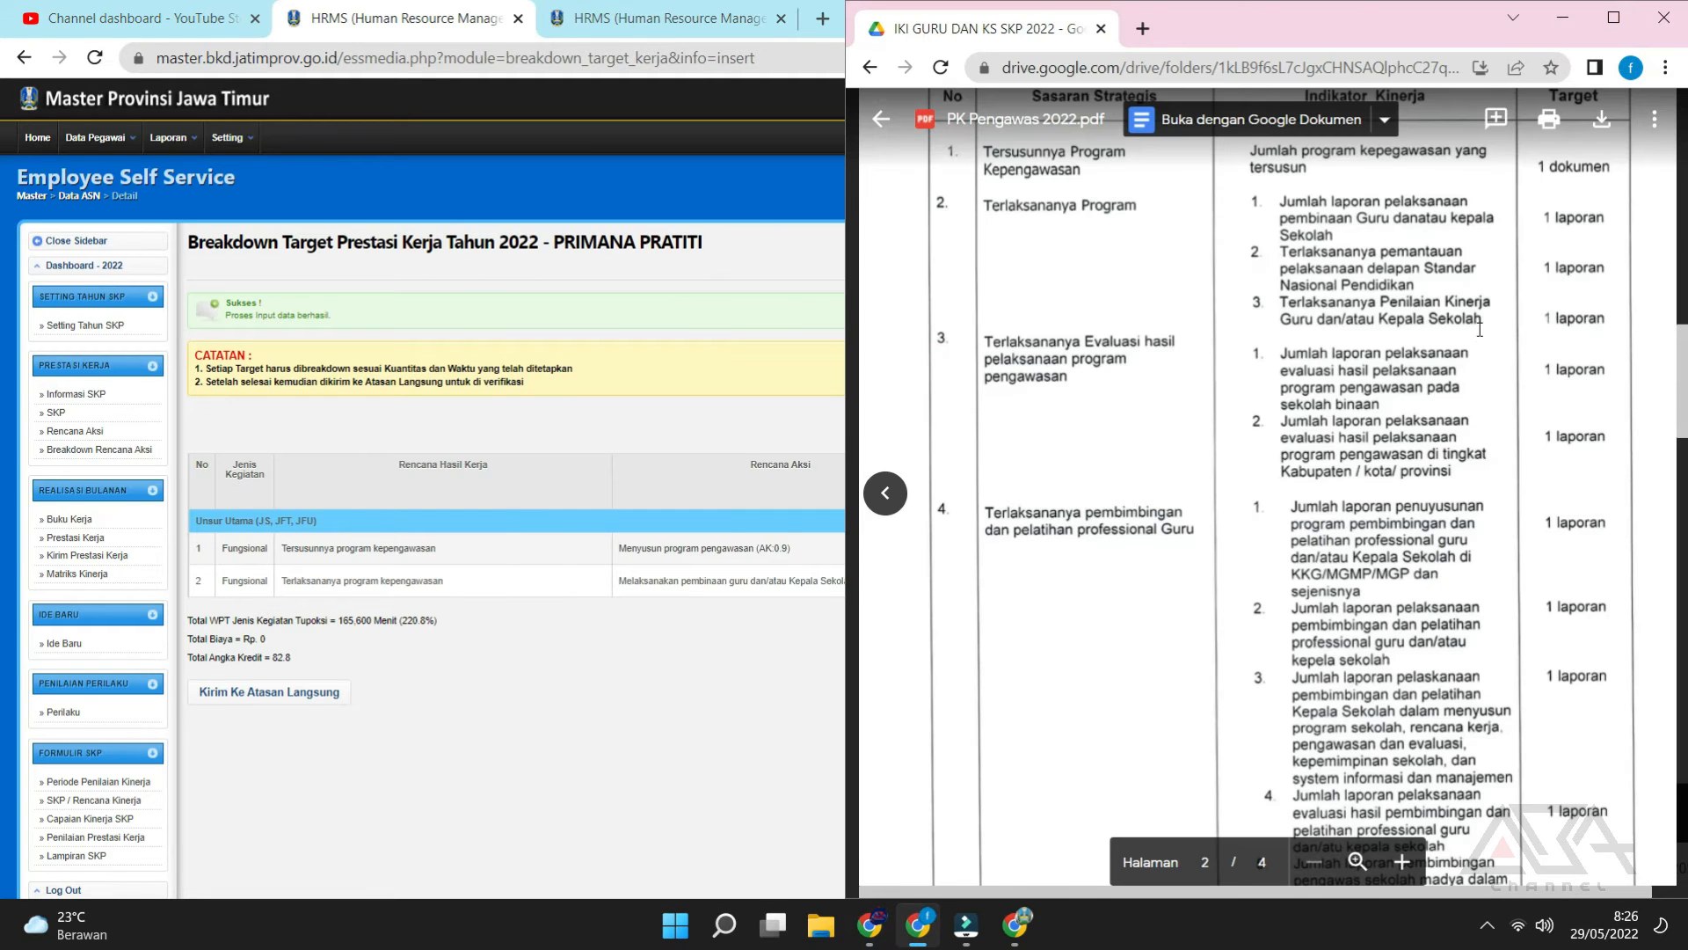
pyautogui.scroll(2, 1504, 331)
pyautogui.scroll(-5, 1504, 331)
pyautogui.scroll(-5, 1503, 330)
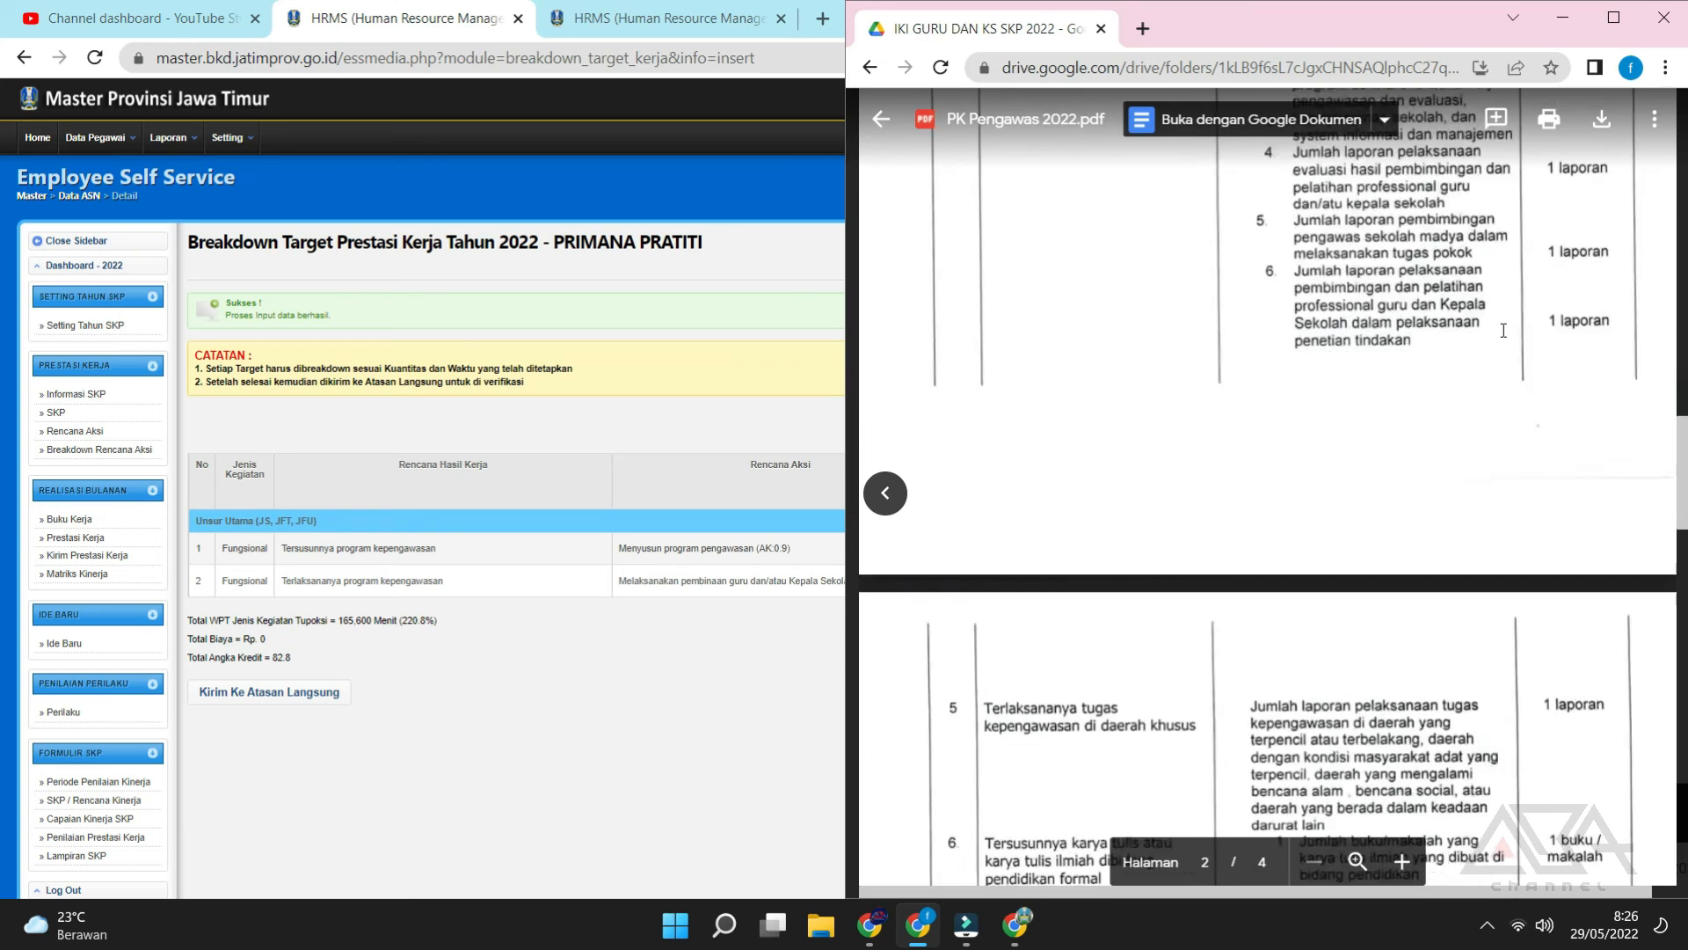
pyautogui.scroll(6, 1503, 331)
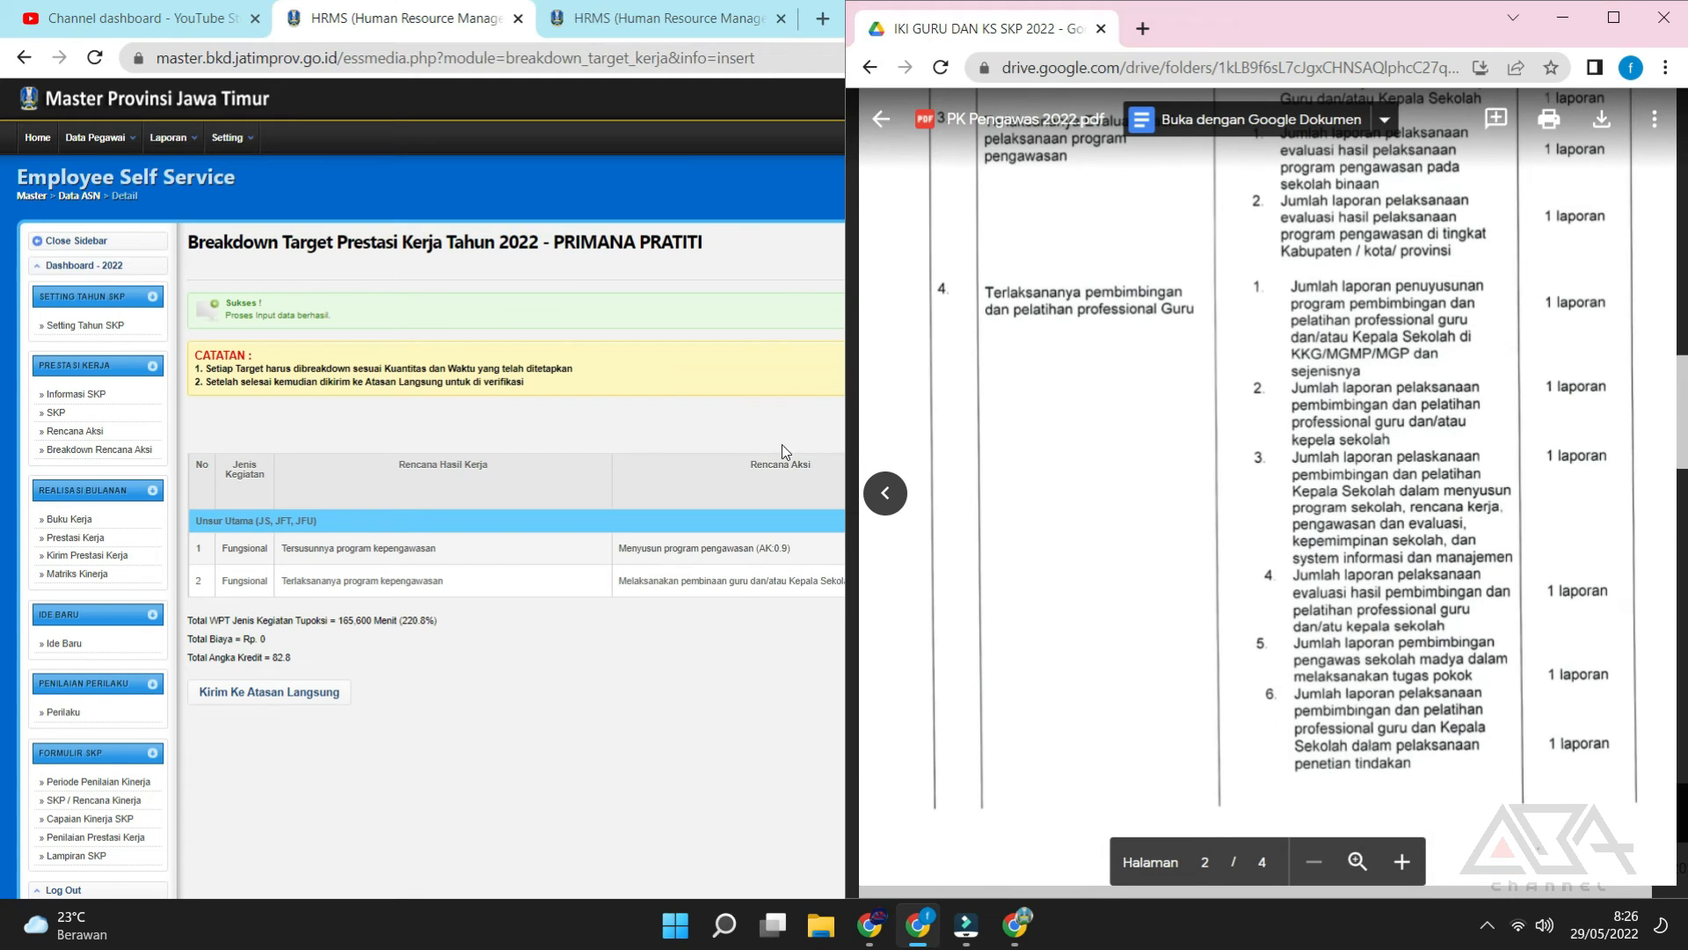
pyautogui.click(549, 694)
pyautogui.moveTo(1097, 583); pyautogui.dragTo(1020, 555)
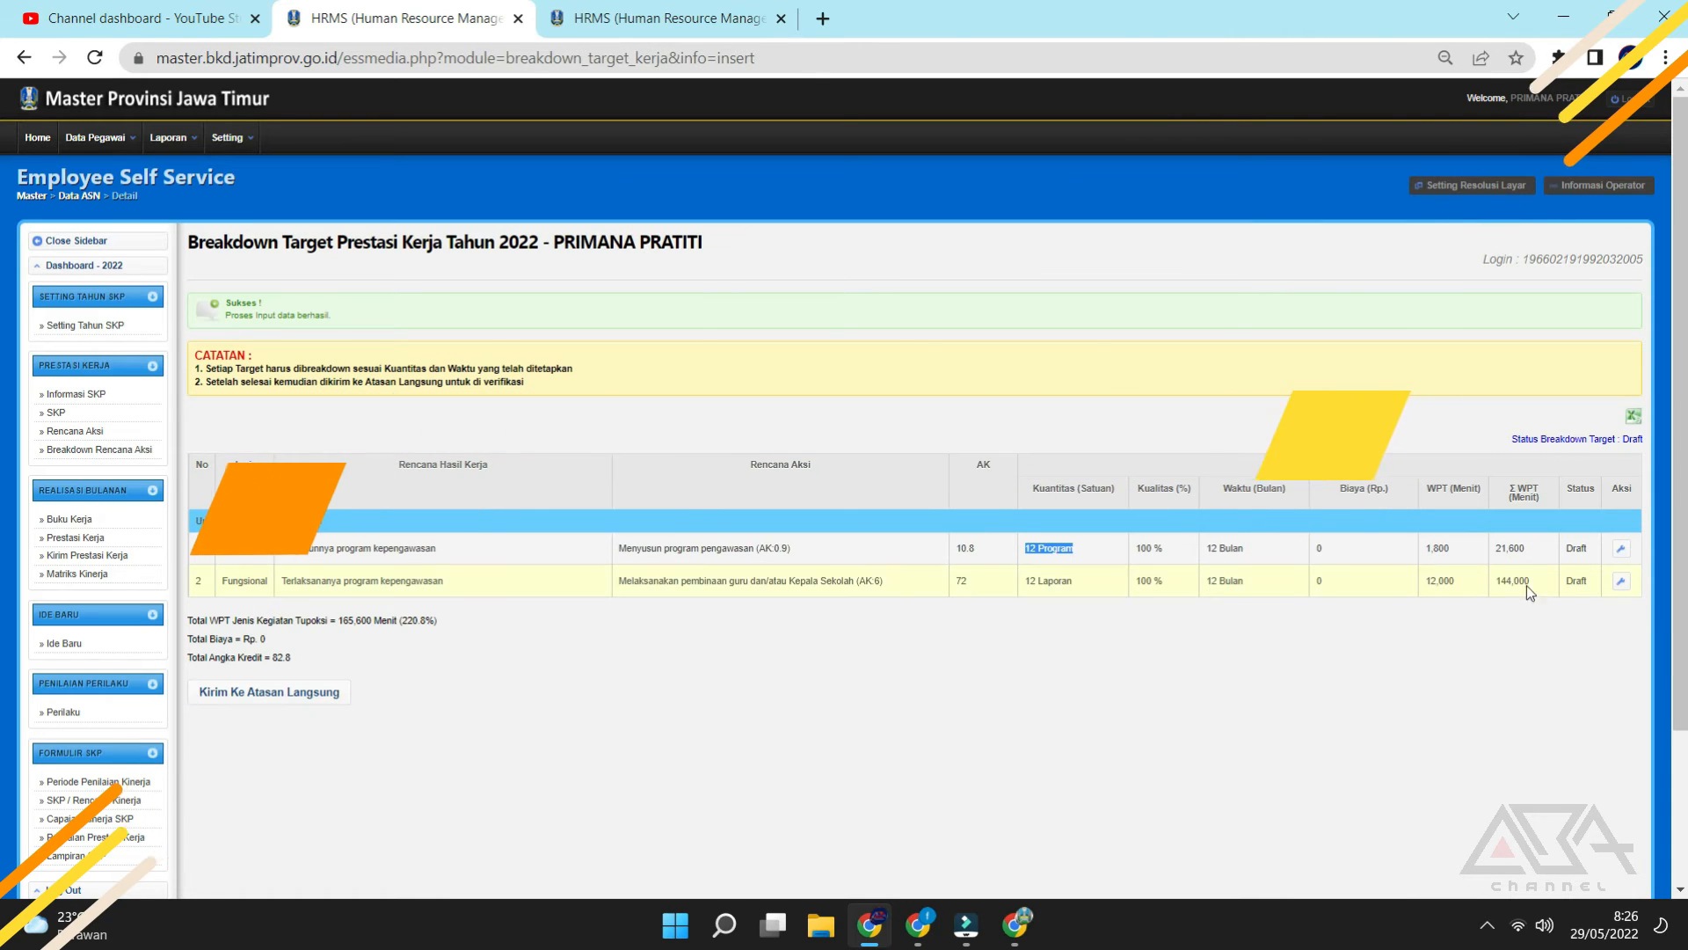
# Send the target breakdown to the direct supervisor (Atasan Langsung) and check its Verifikasi Atasan status.
pyautogui.click(347, 690)
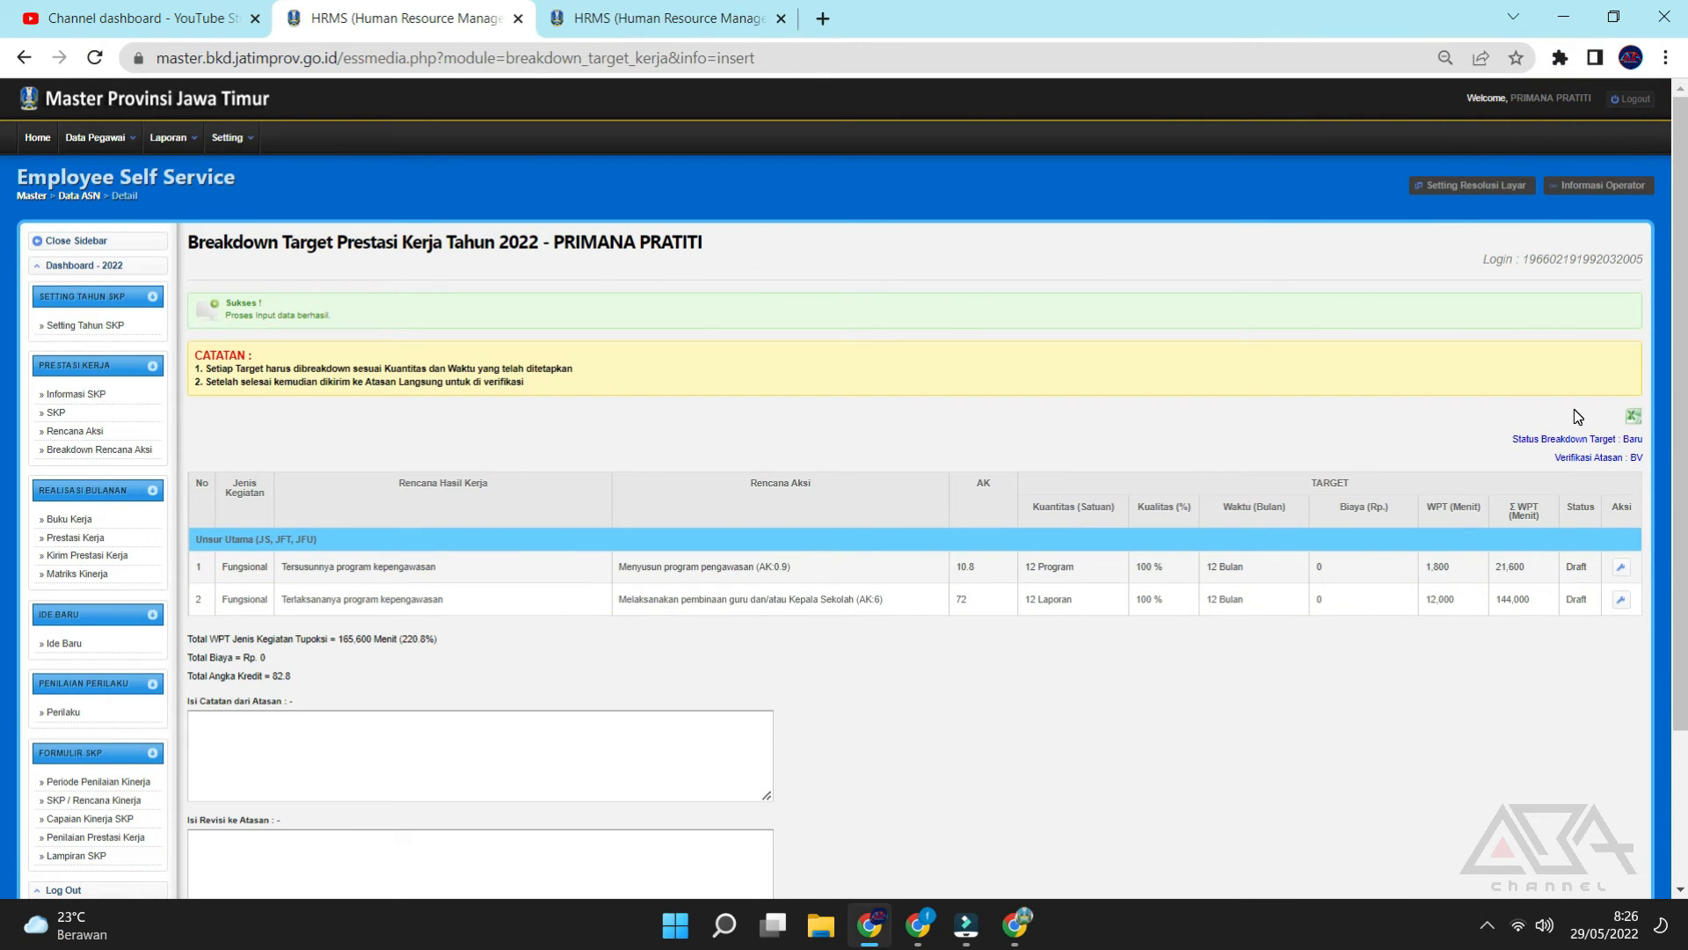
pyautogui.moveTo(1561, 453); pyautogui.dragTo(1662, 466)
pyautogui.click(1485, 455)
# Reload the breakdown page and check the updated Status Breakdown Target and Verifikasi Atasan.
pyautogui.scroll(1, 1477, 440)
pyautogui.rightClick(893, 207)
pyautogui.click(959, 277)
pyautogui.moveTo(1518, 471); pyautogui.dragTo(1641, 459)
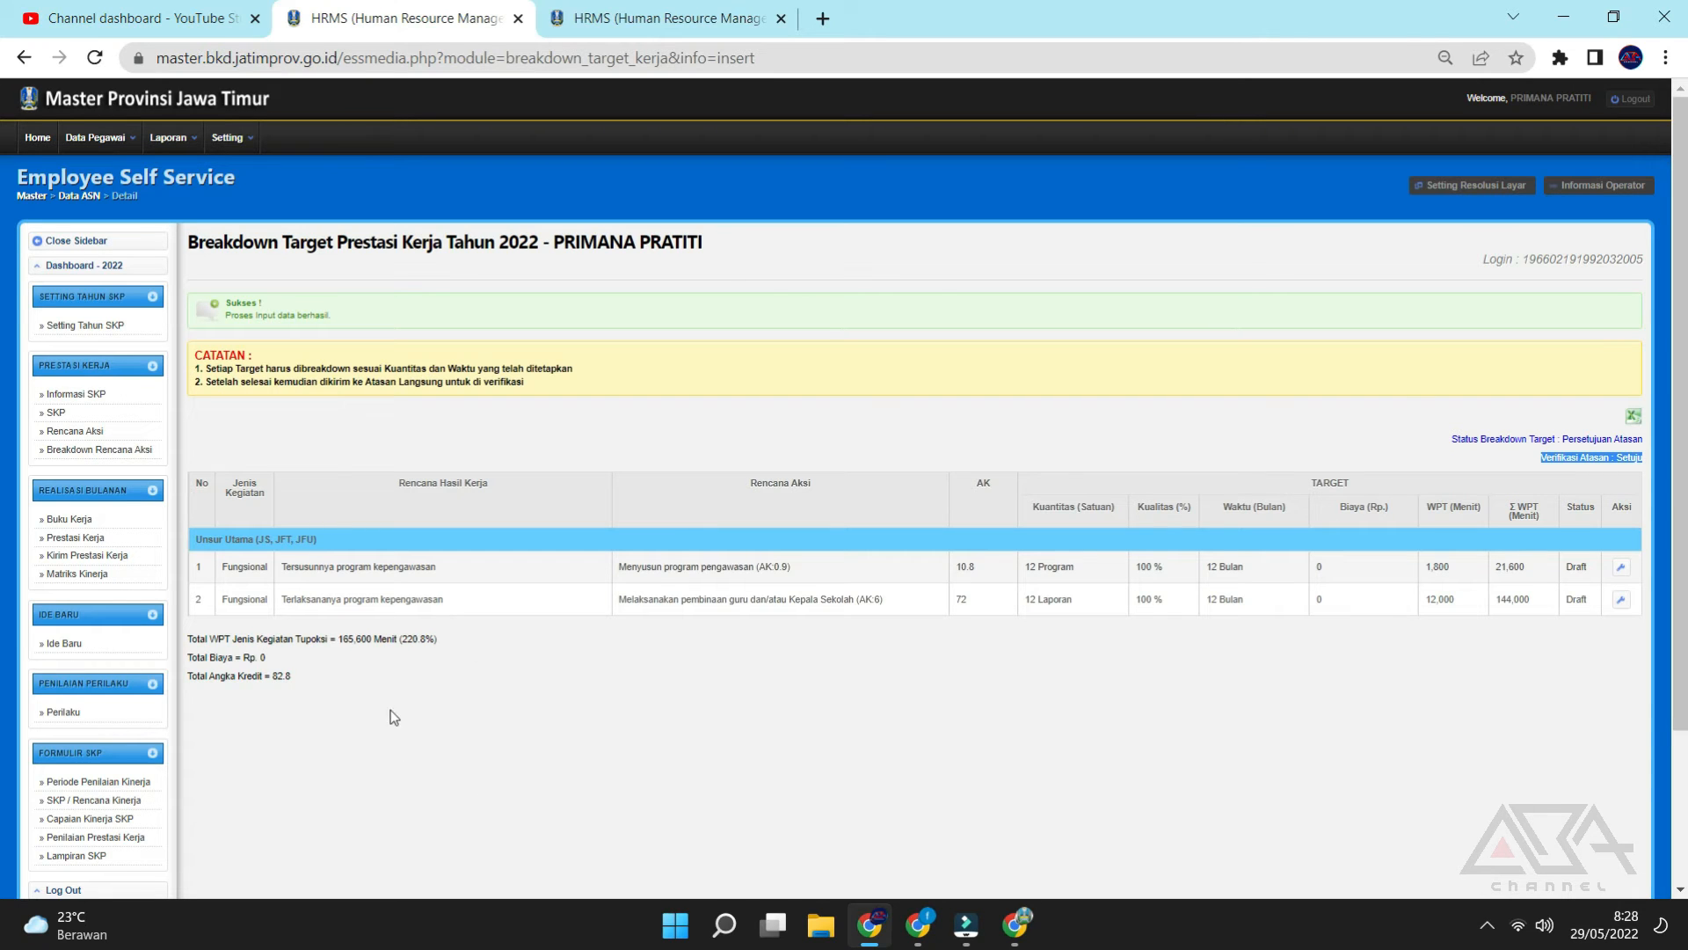
pyautogui.click(516, 710)
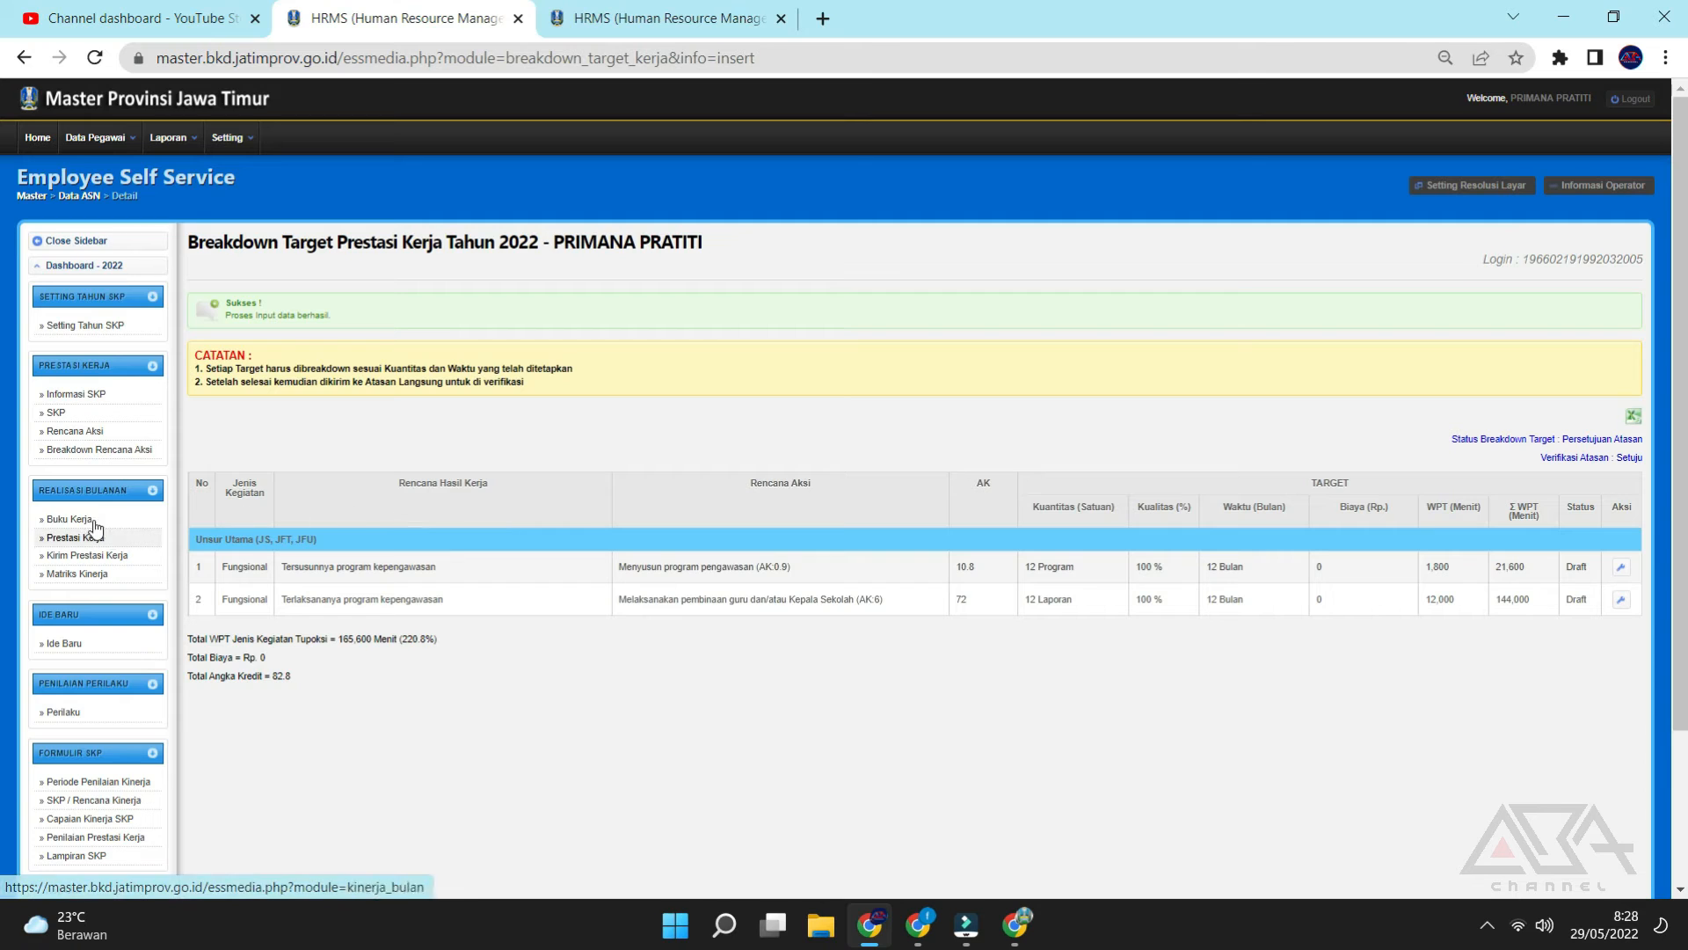
# Open Buku Kerja under Realisasi Bulanan and list the activities for 01 - Januari.
pyautogui.moveTo(44, 493); pyautogui.dragTo(132, 558)
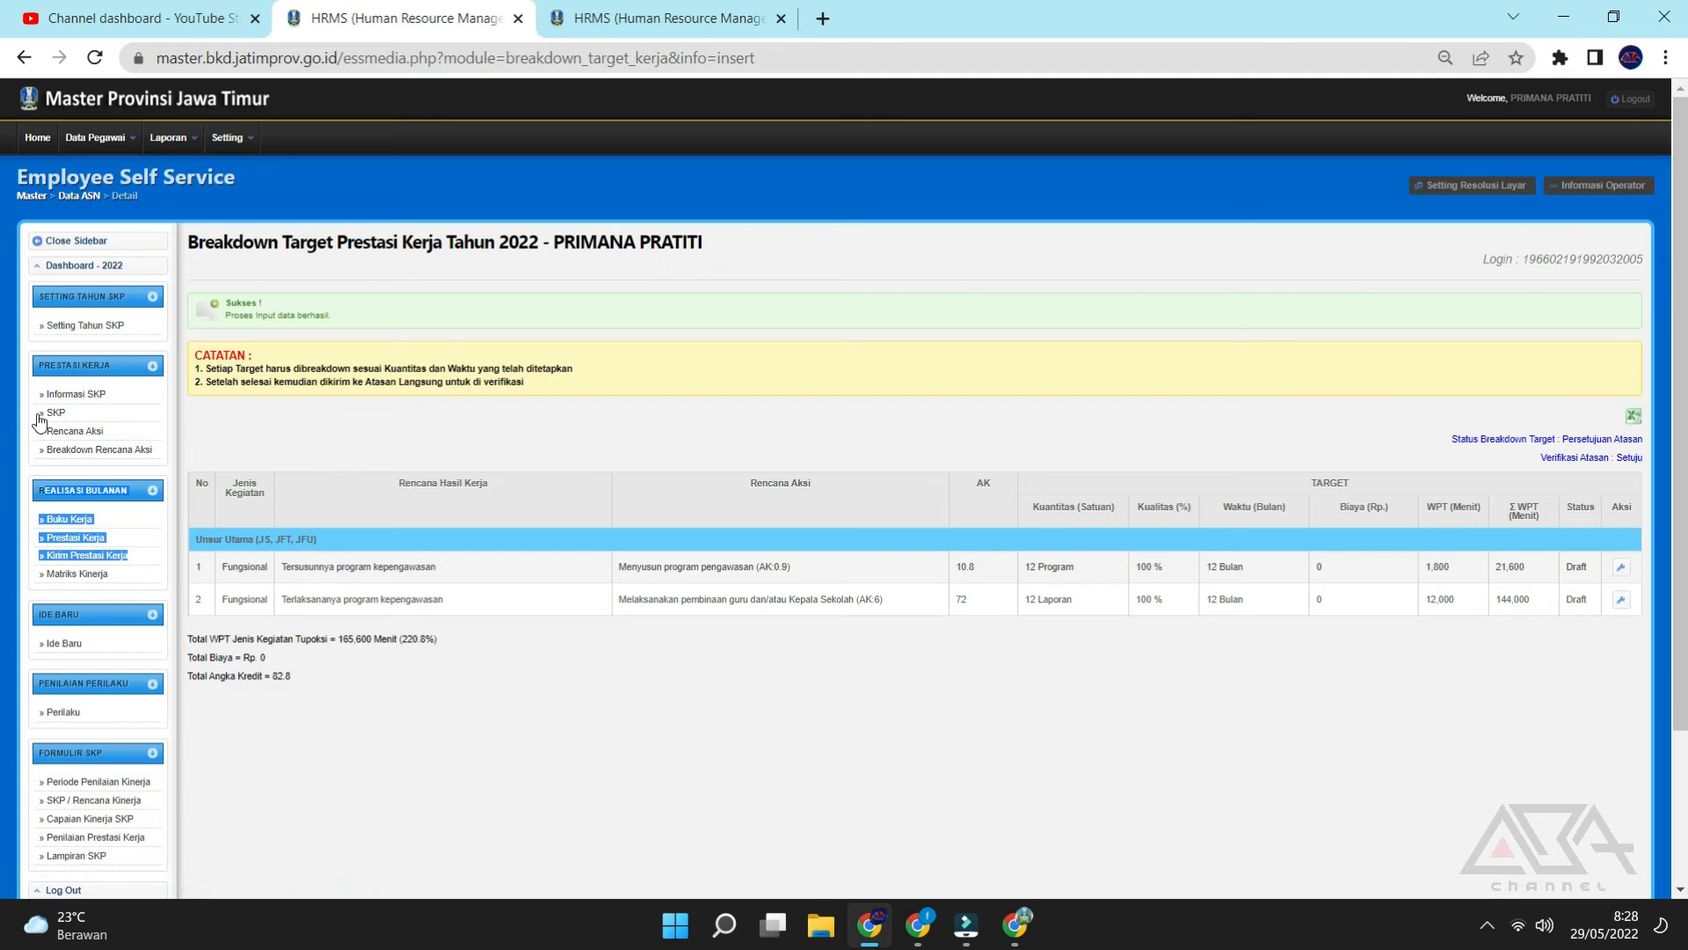
pyautogui.click(390, 430)
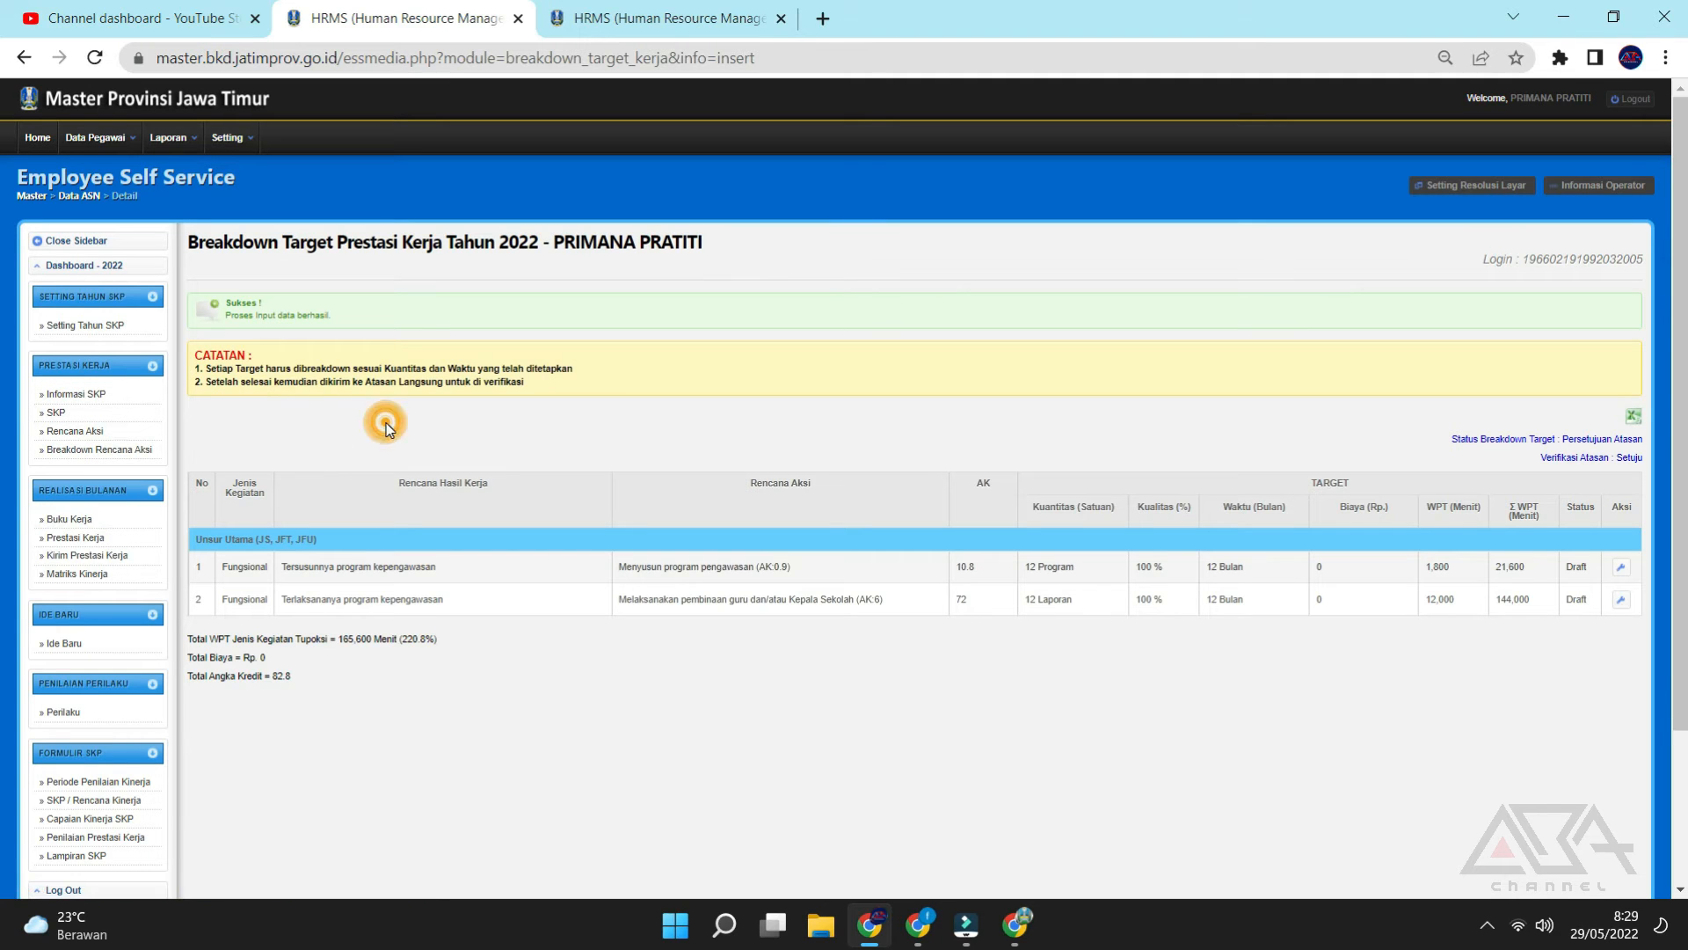
pyautogui.click(89, 521)
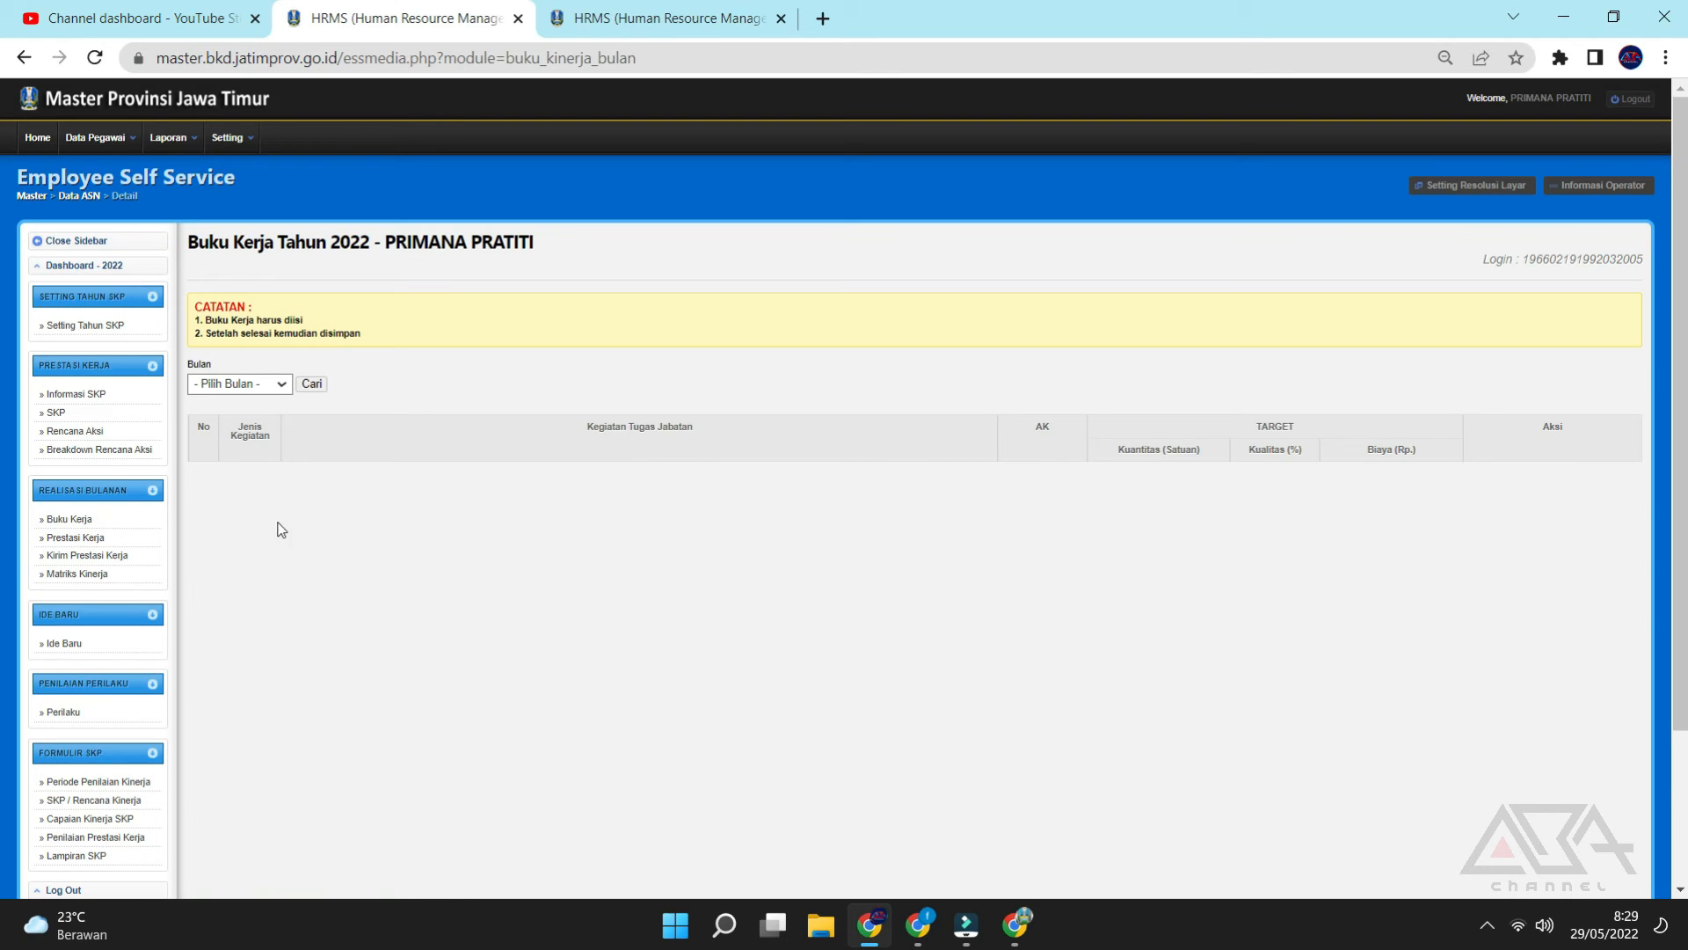
pyautogui.click(136, 519)
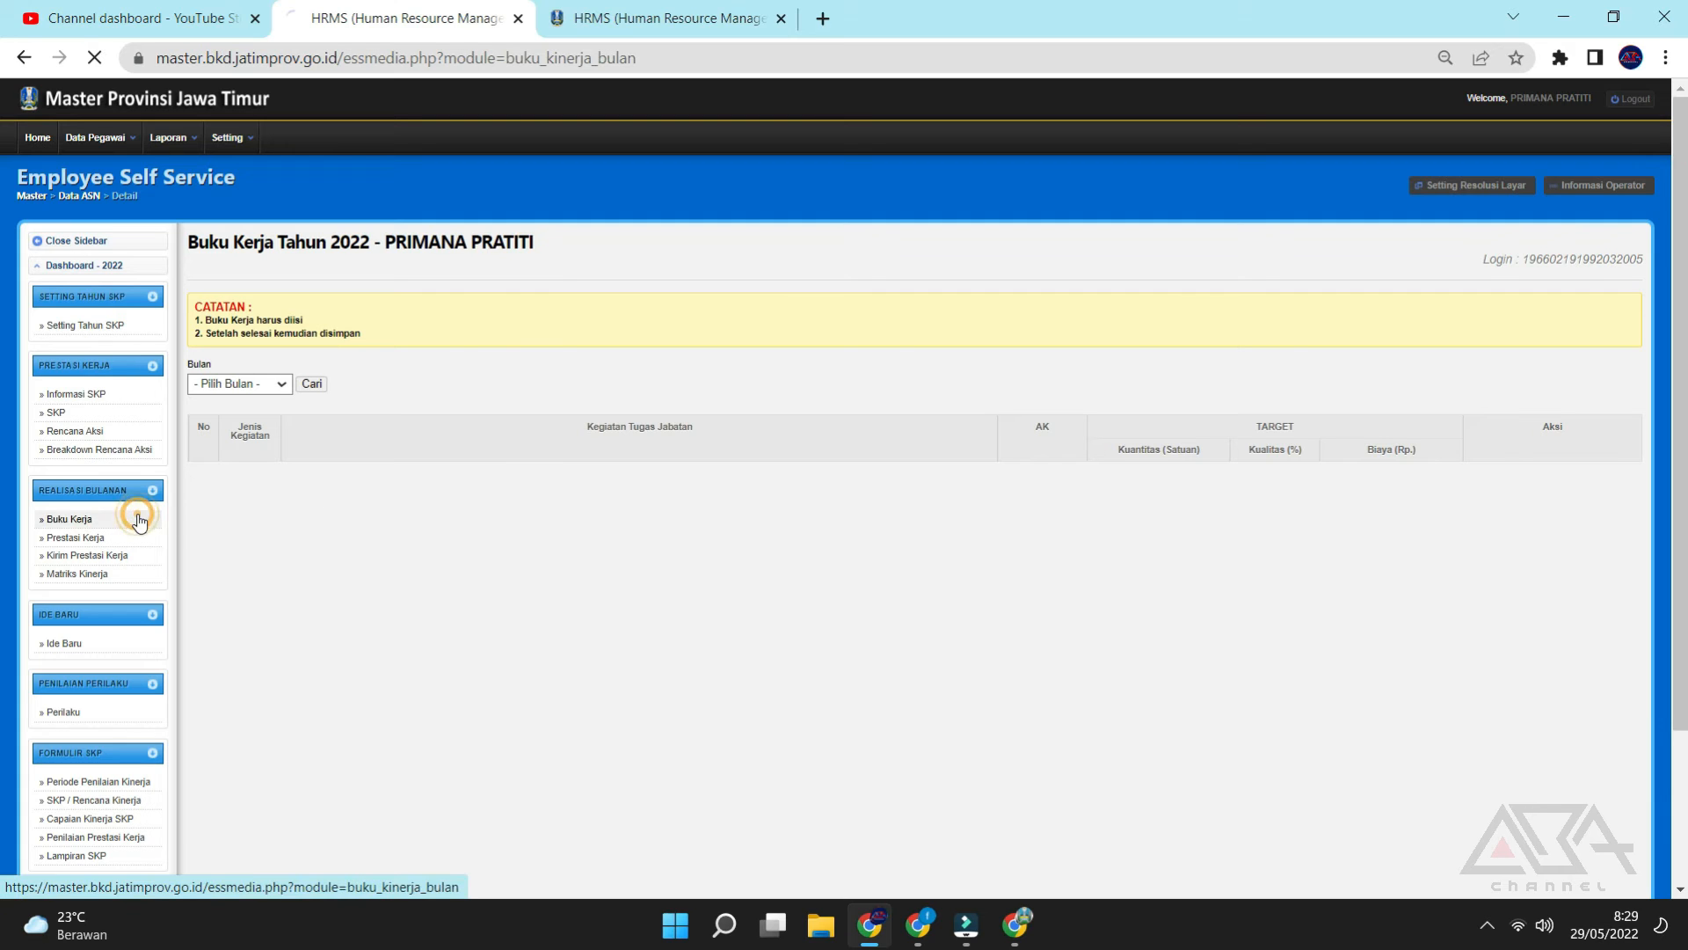
pyautogui.click(259, 384)
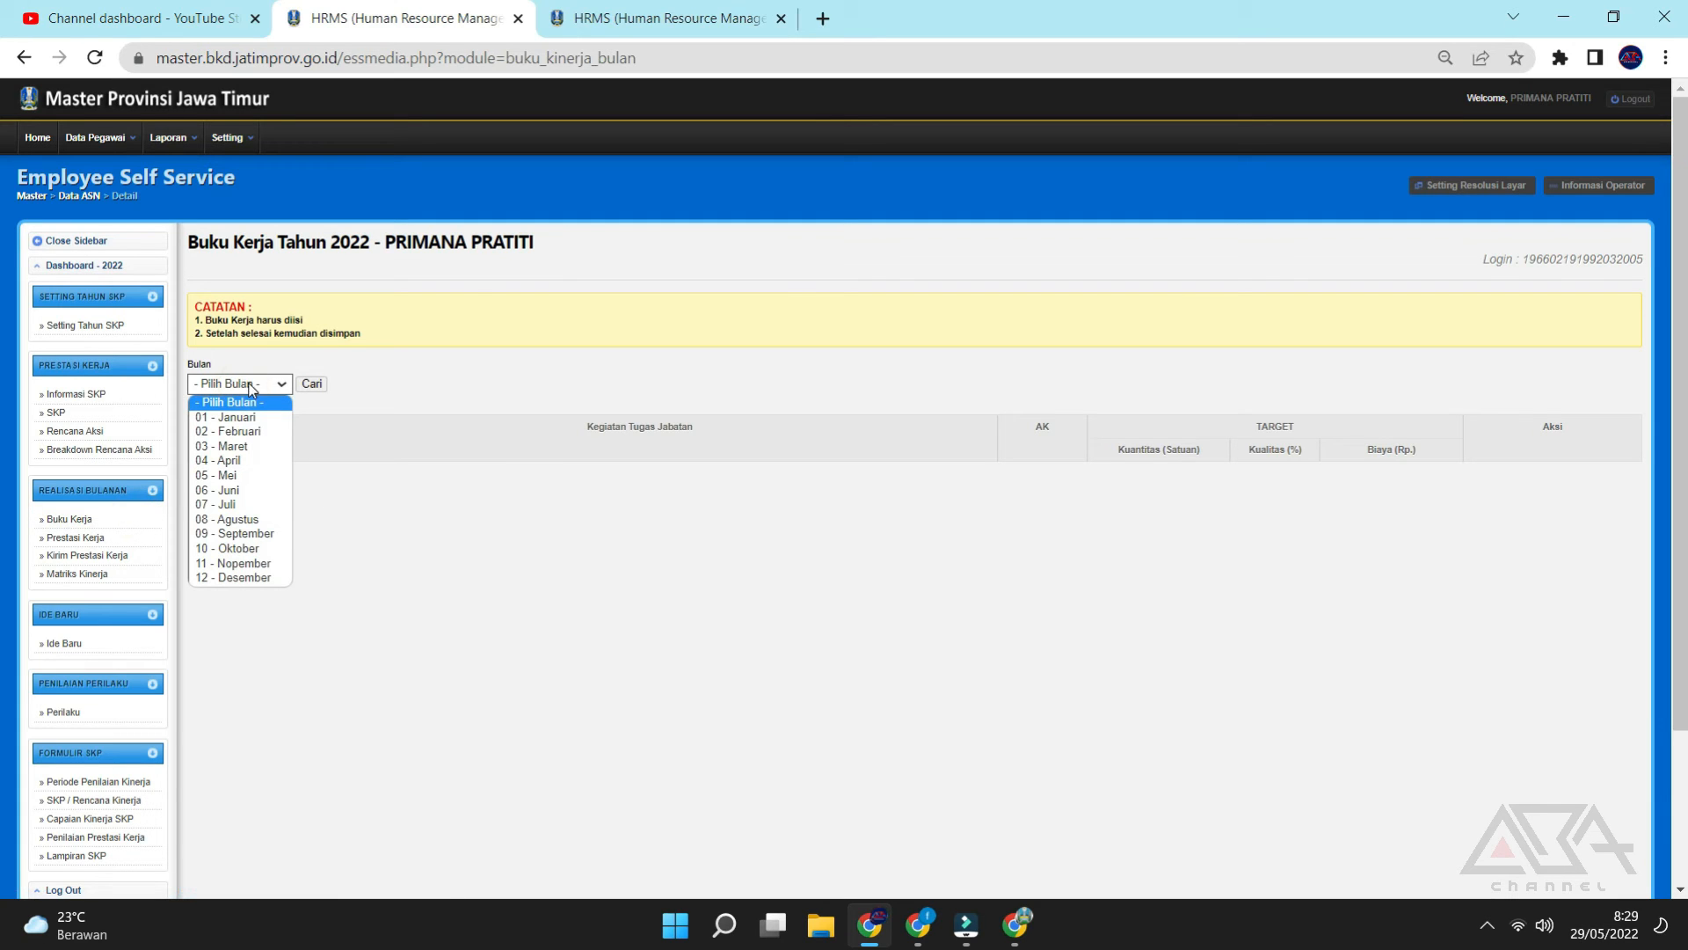
pyautogui.click(405, 529)
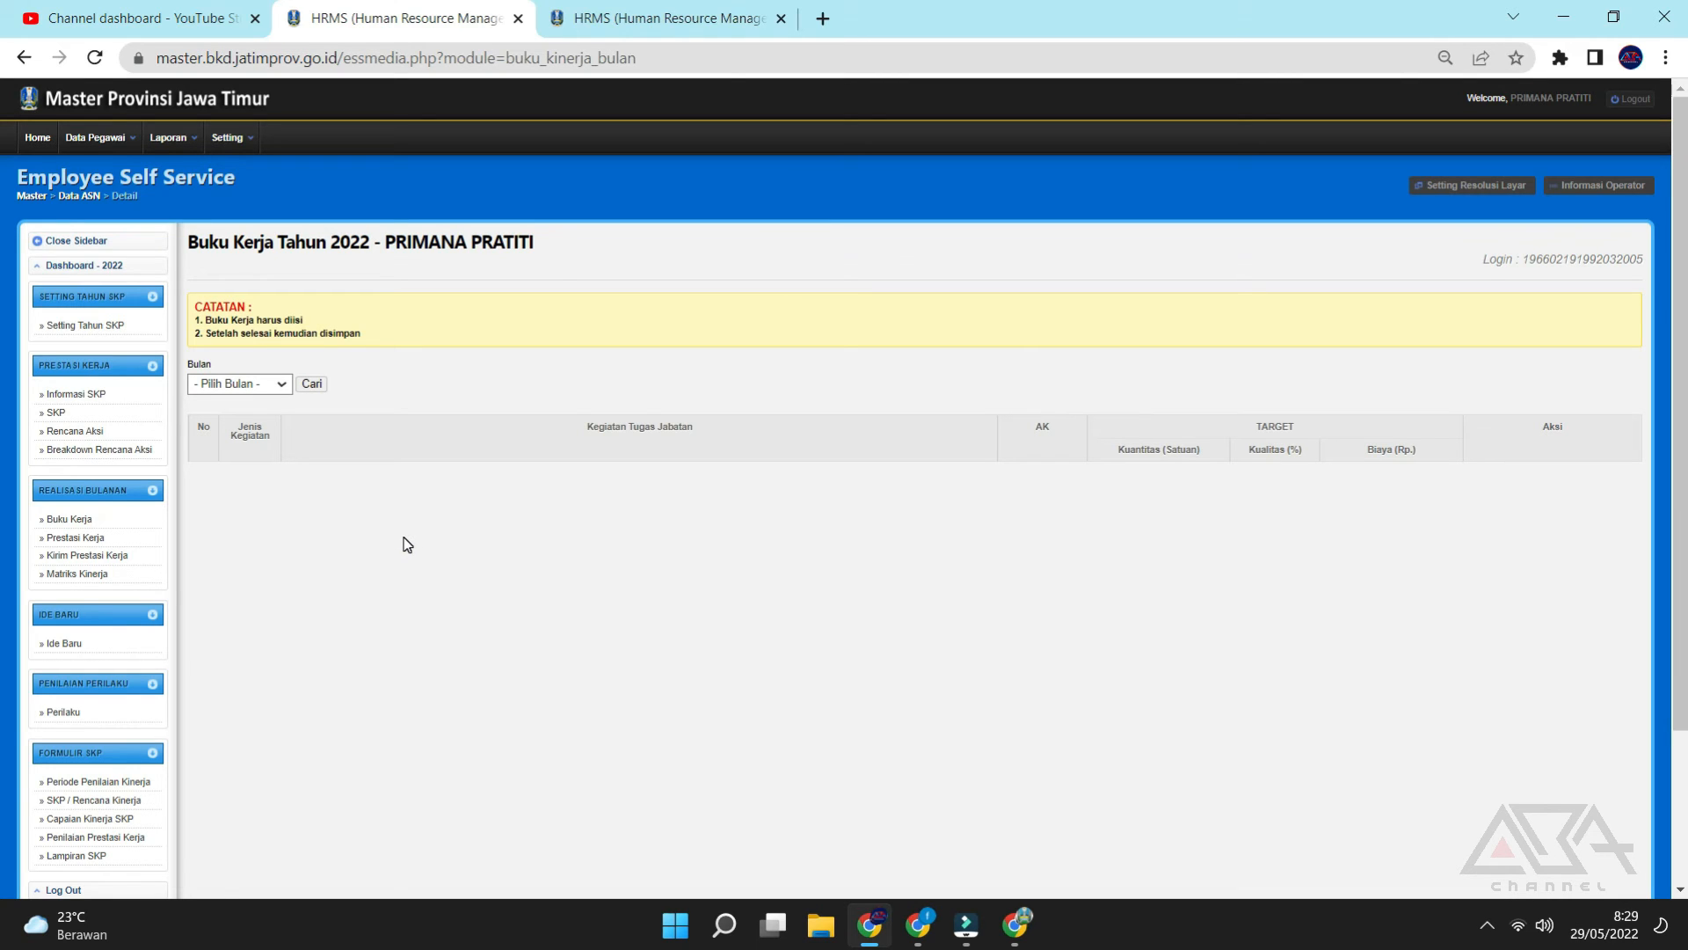
pyautogui.click(230, 384)
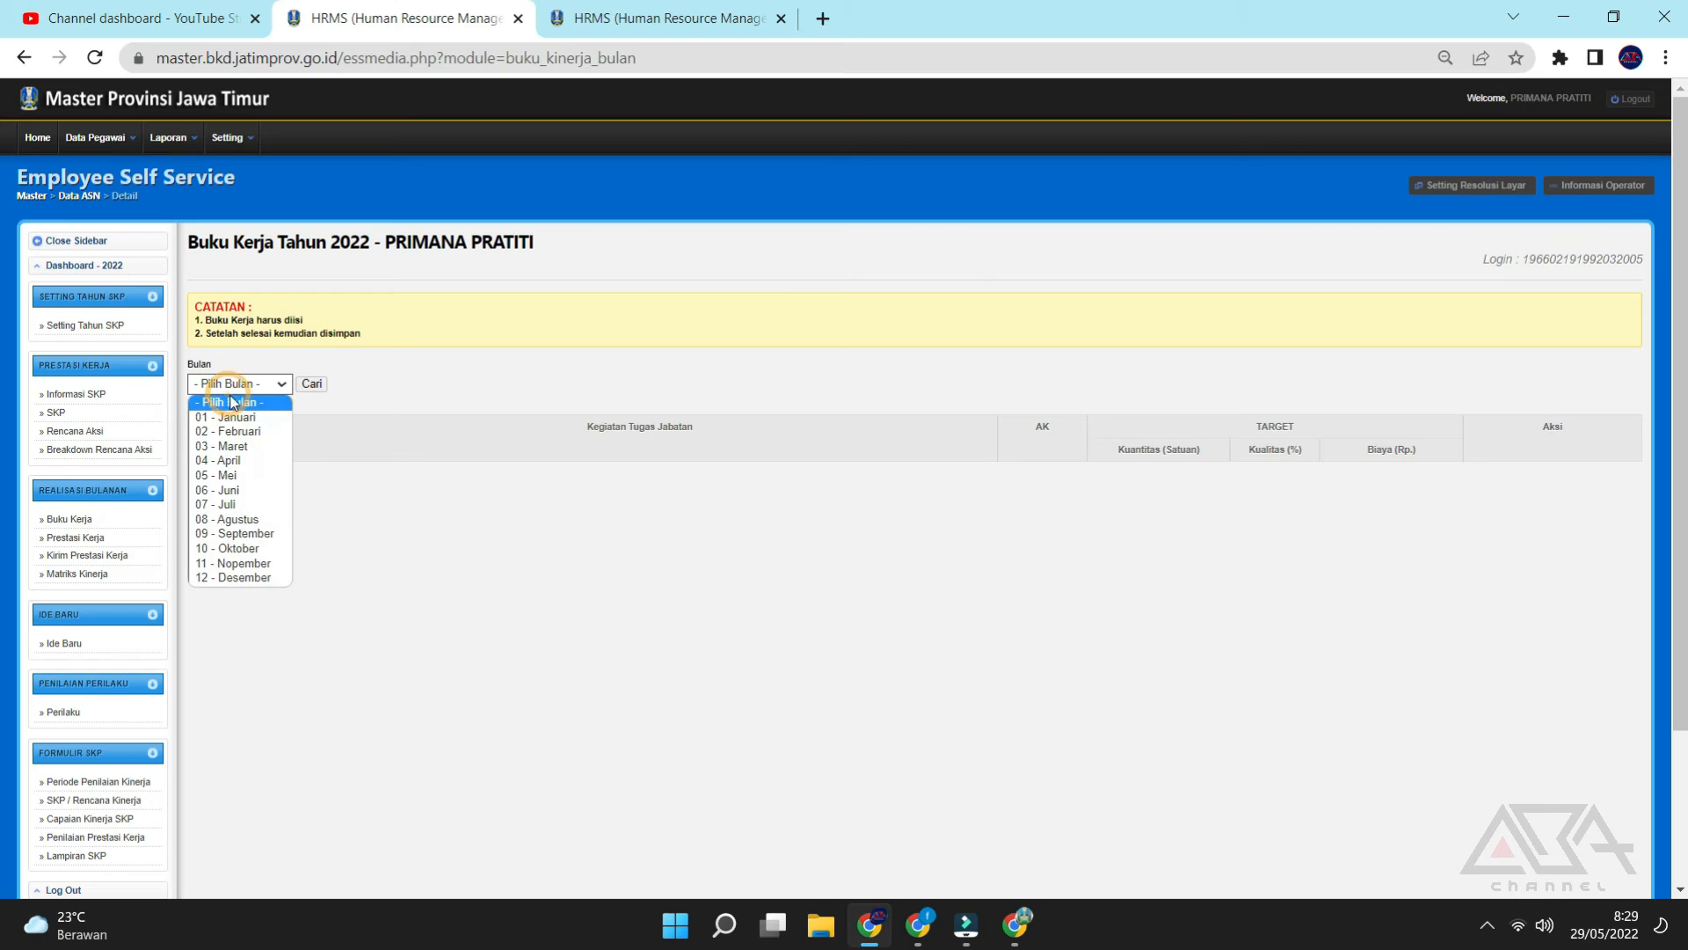
pyautogui.click(241, 418)
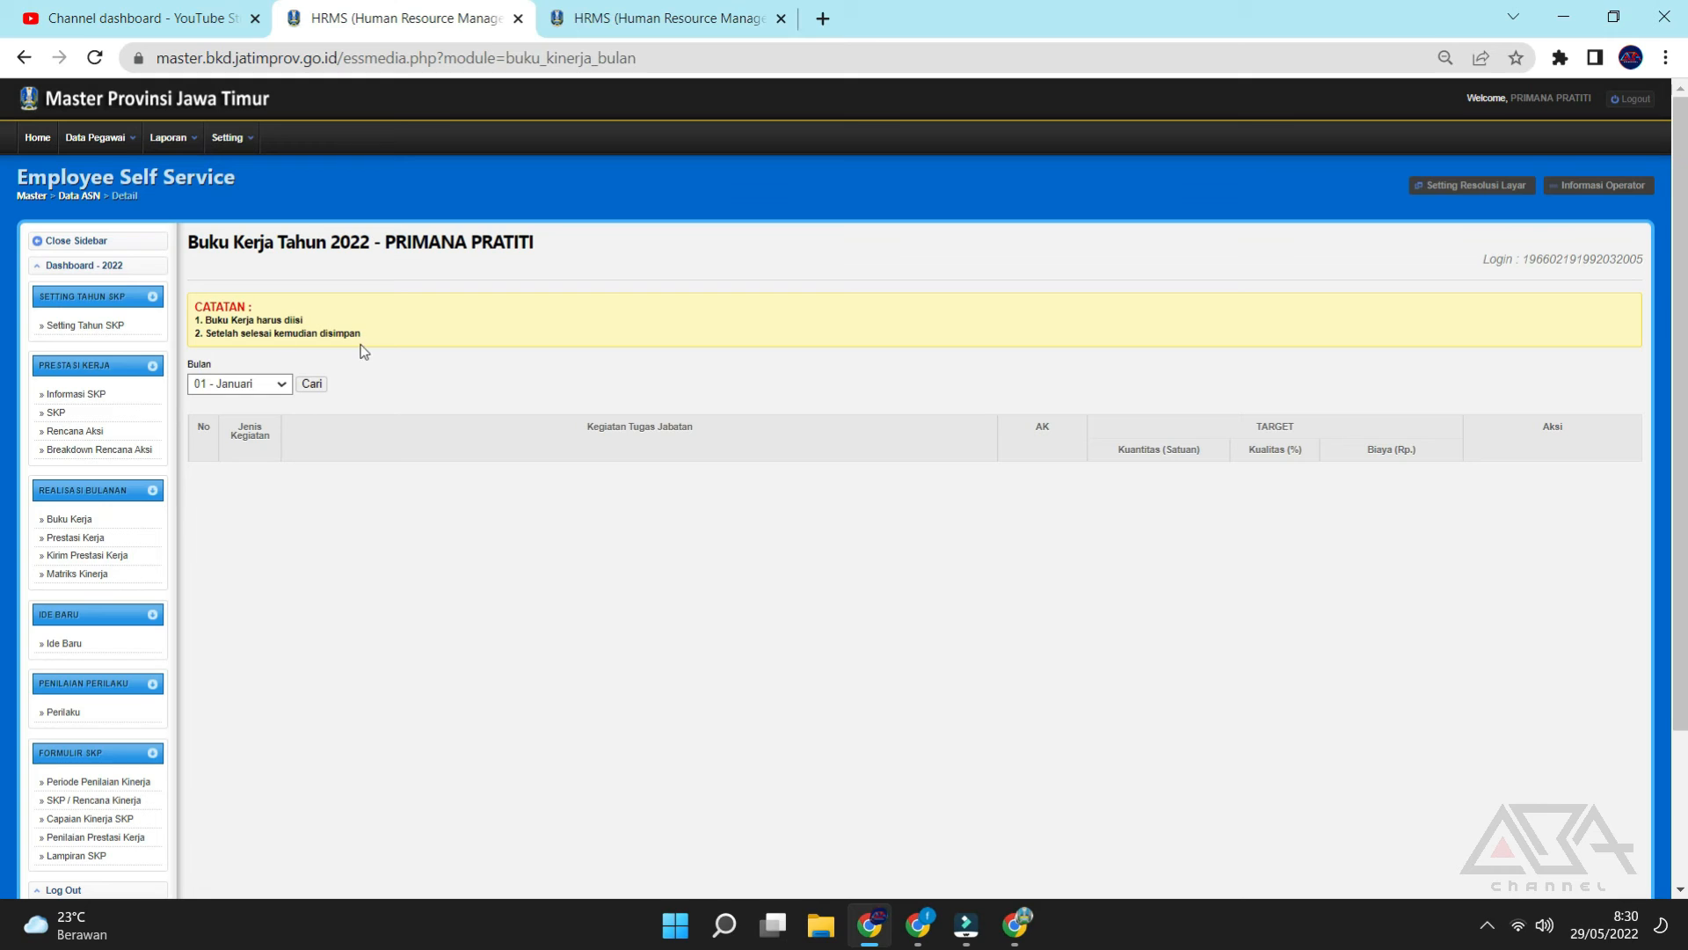
pyautogui.click(301, 385)
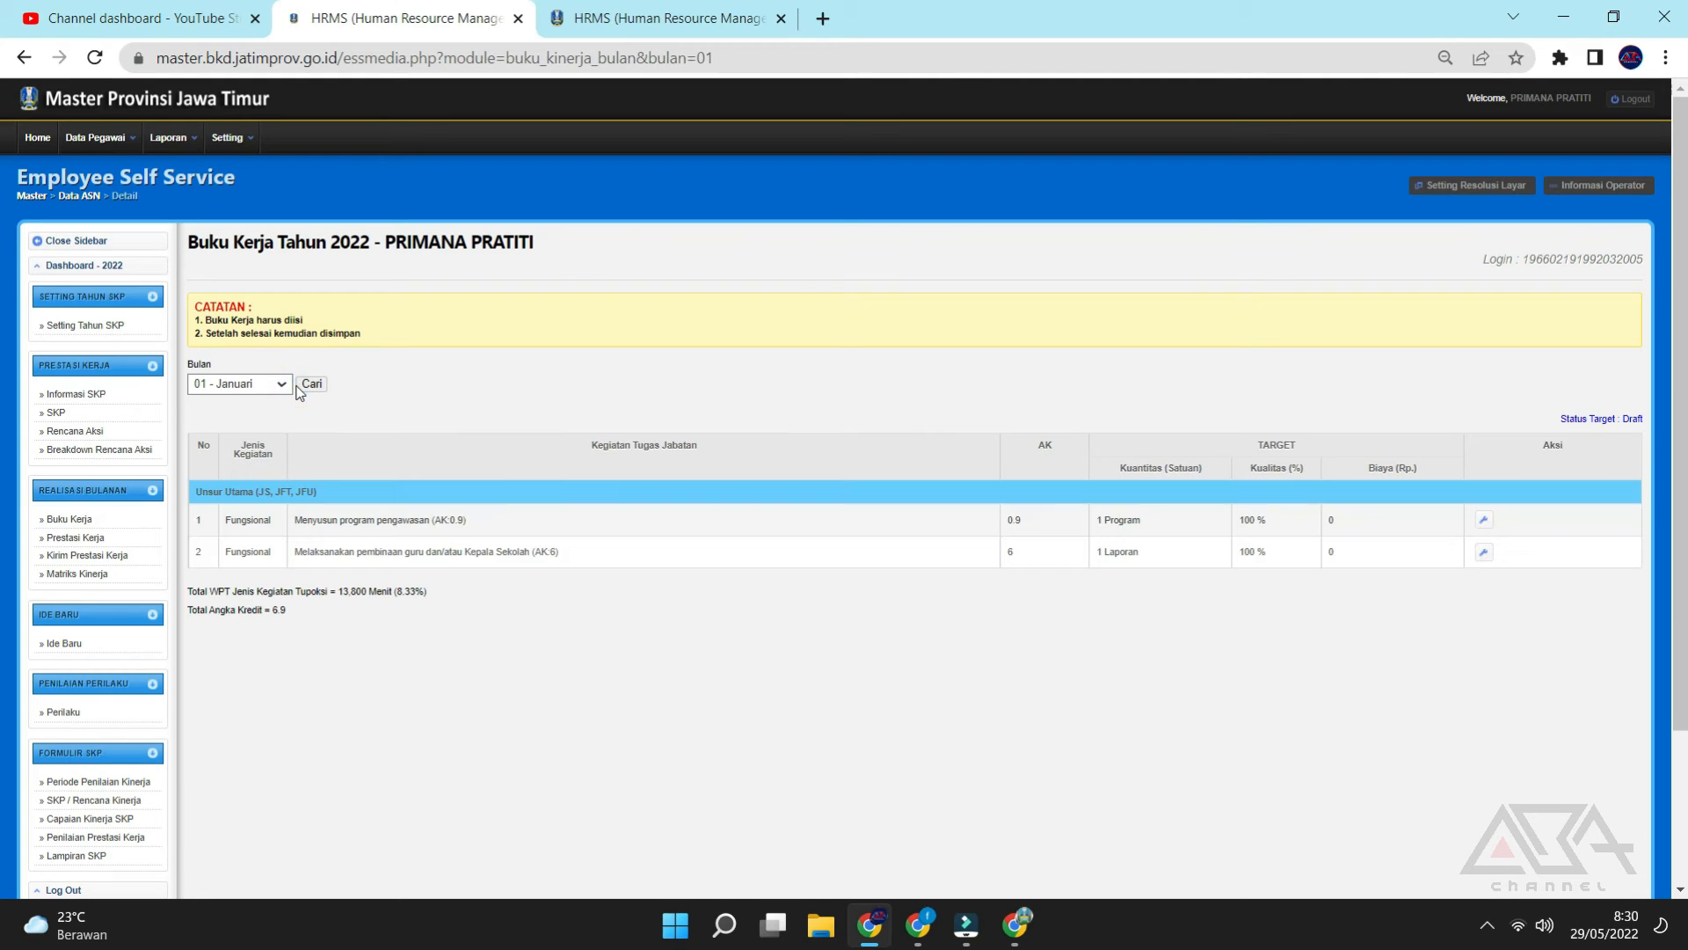
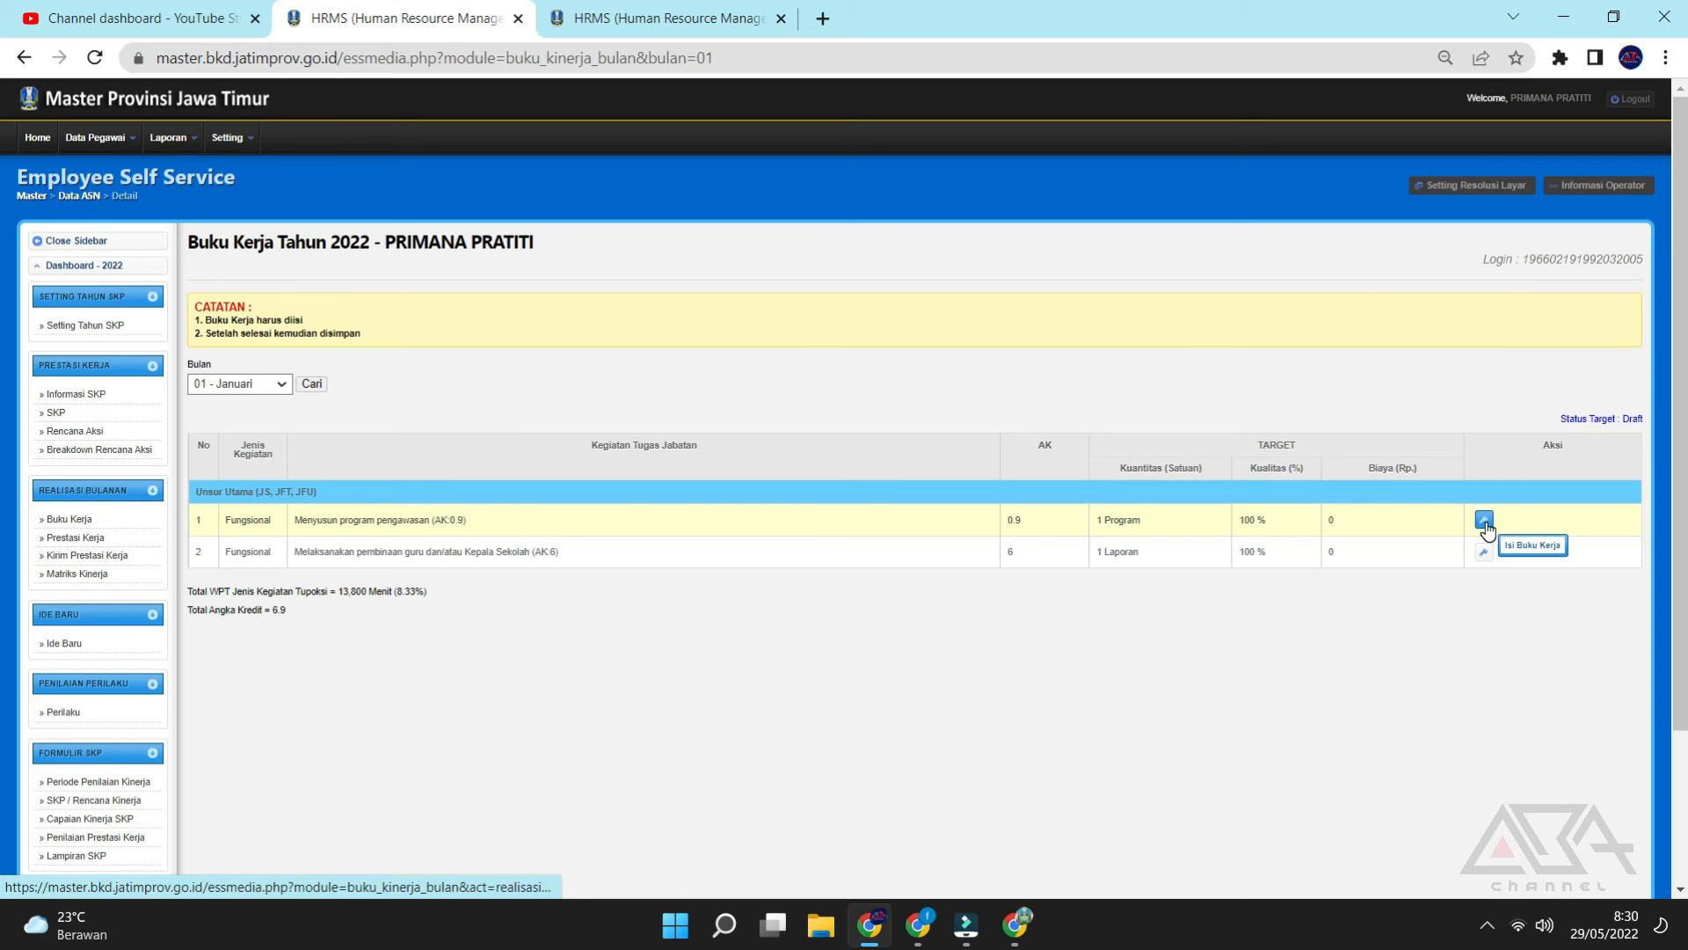
# Open January's Buku Kerja for "Menyusun program pengawasan" and start adding an activity detail.
pyautogui.click(1486, 526)
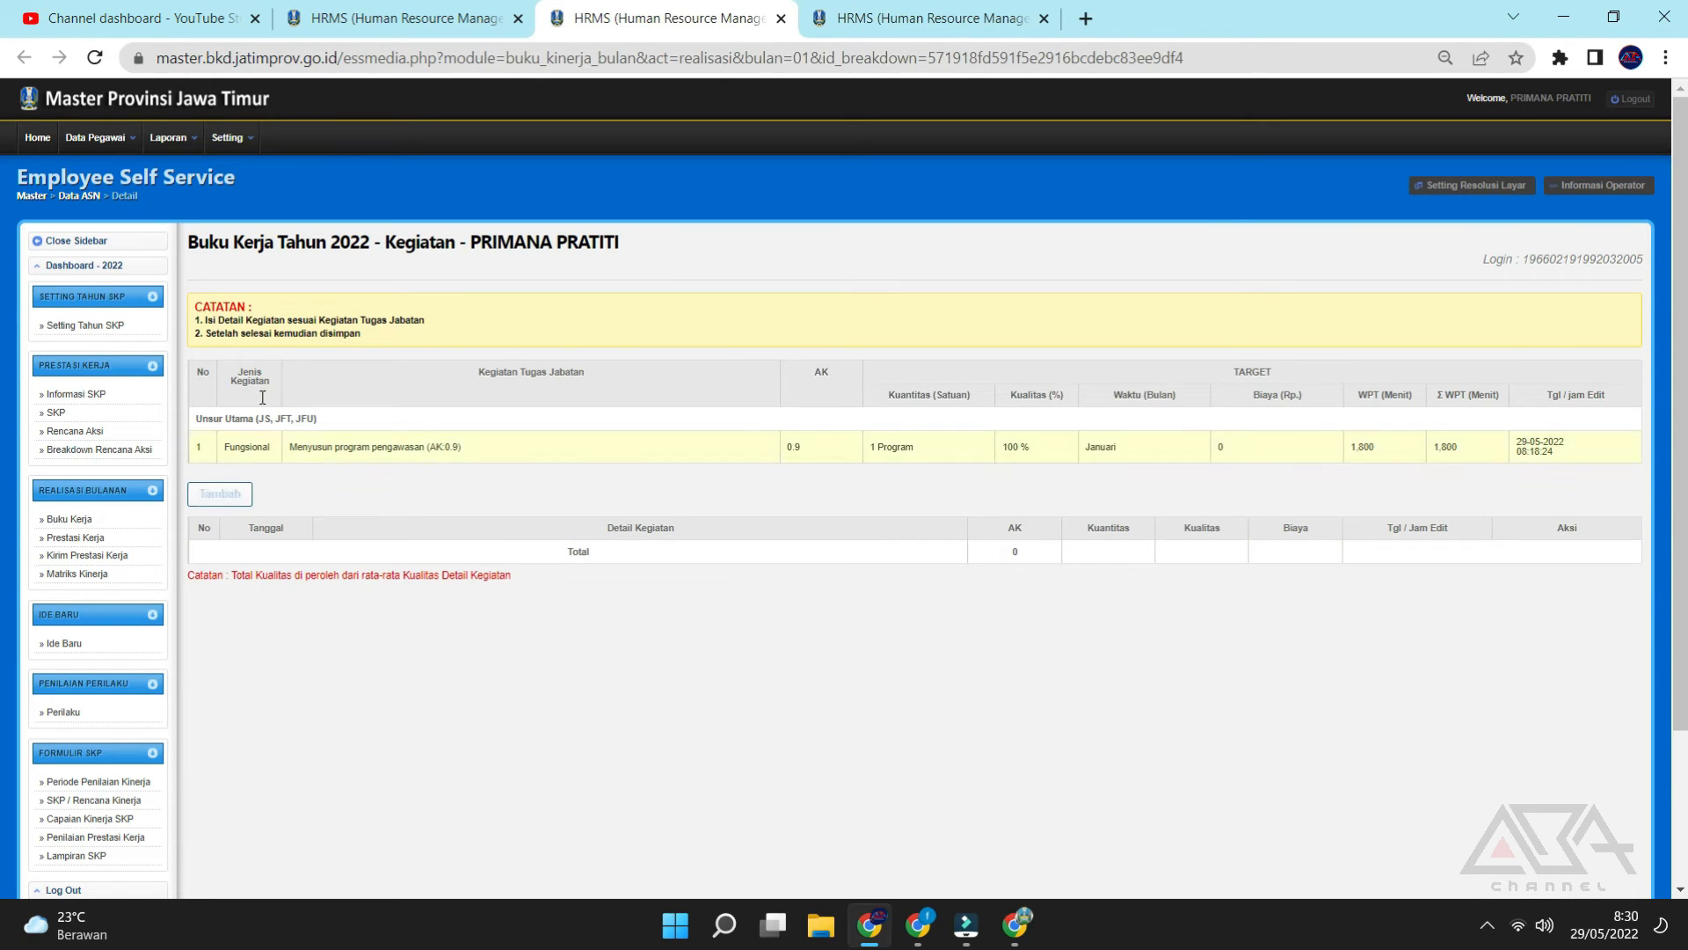
pyautogui.click(400, 17)
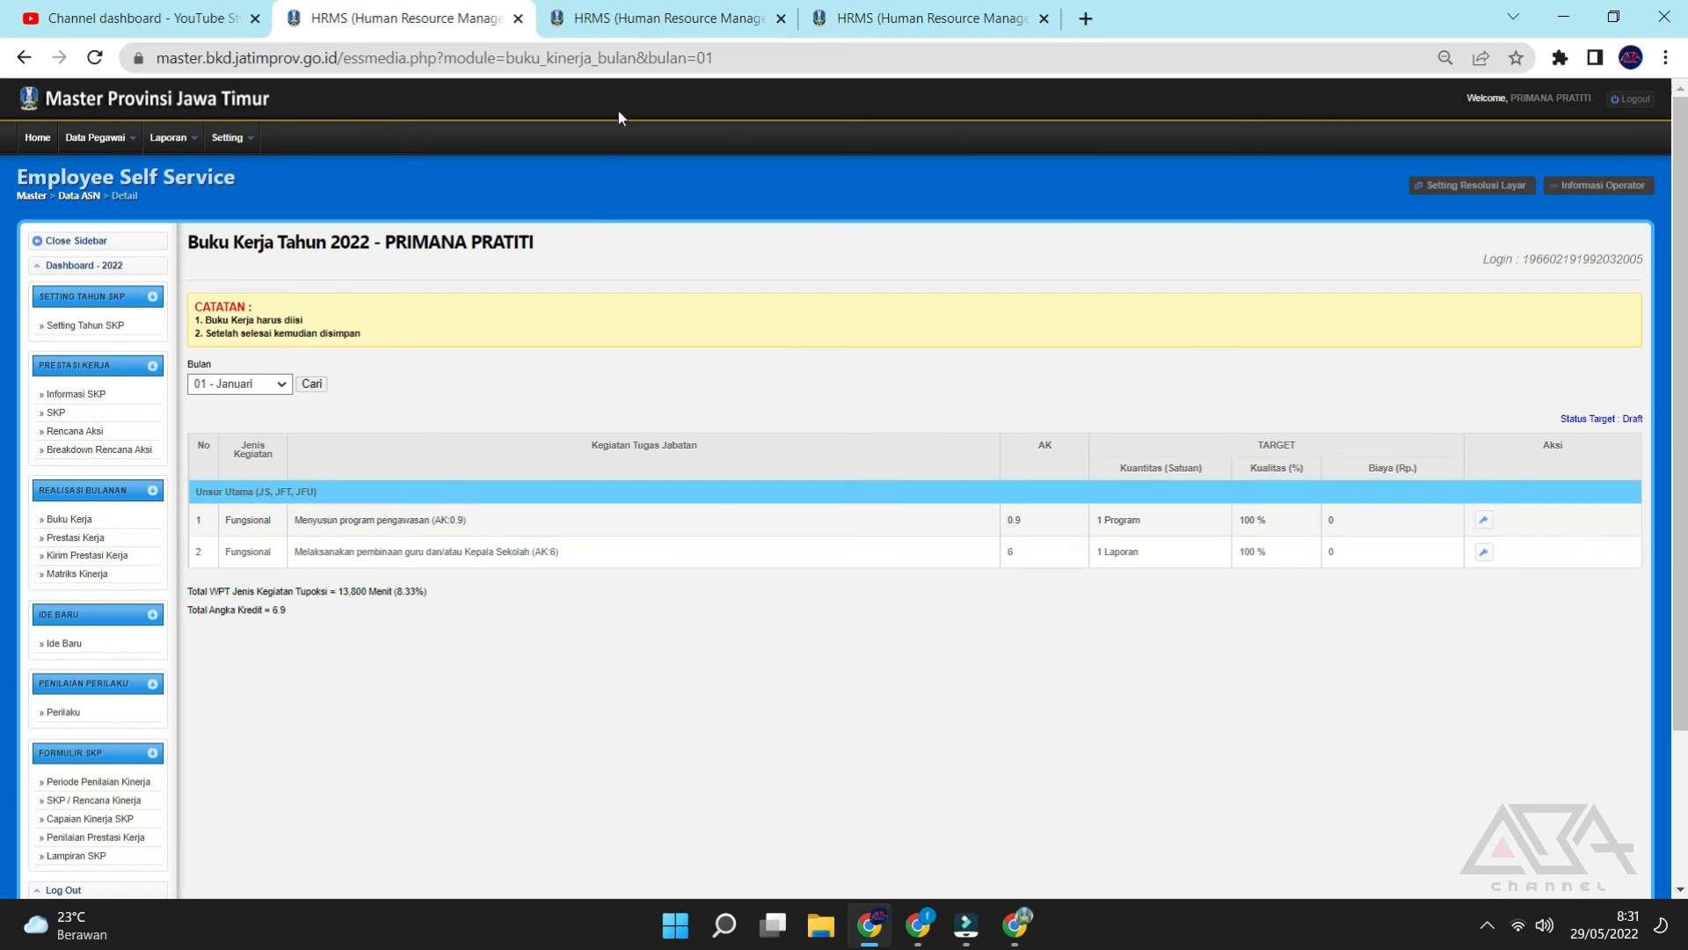
pyautogui.click(641, 12)
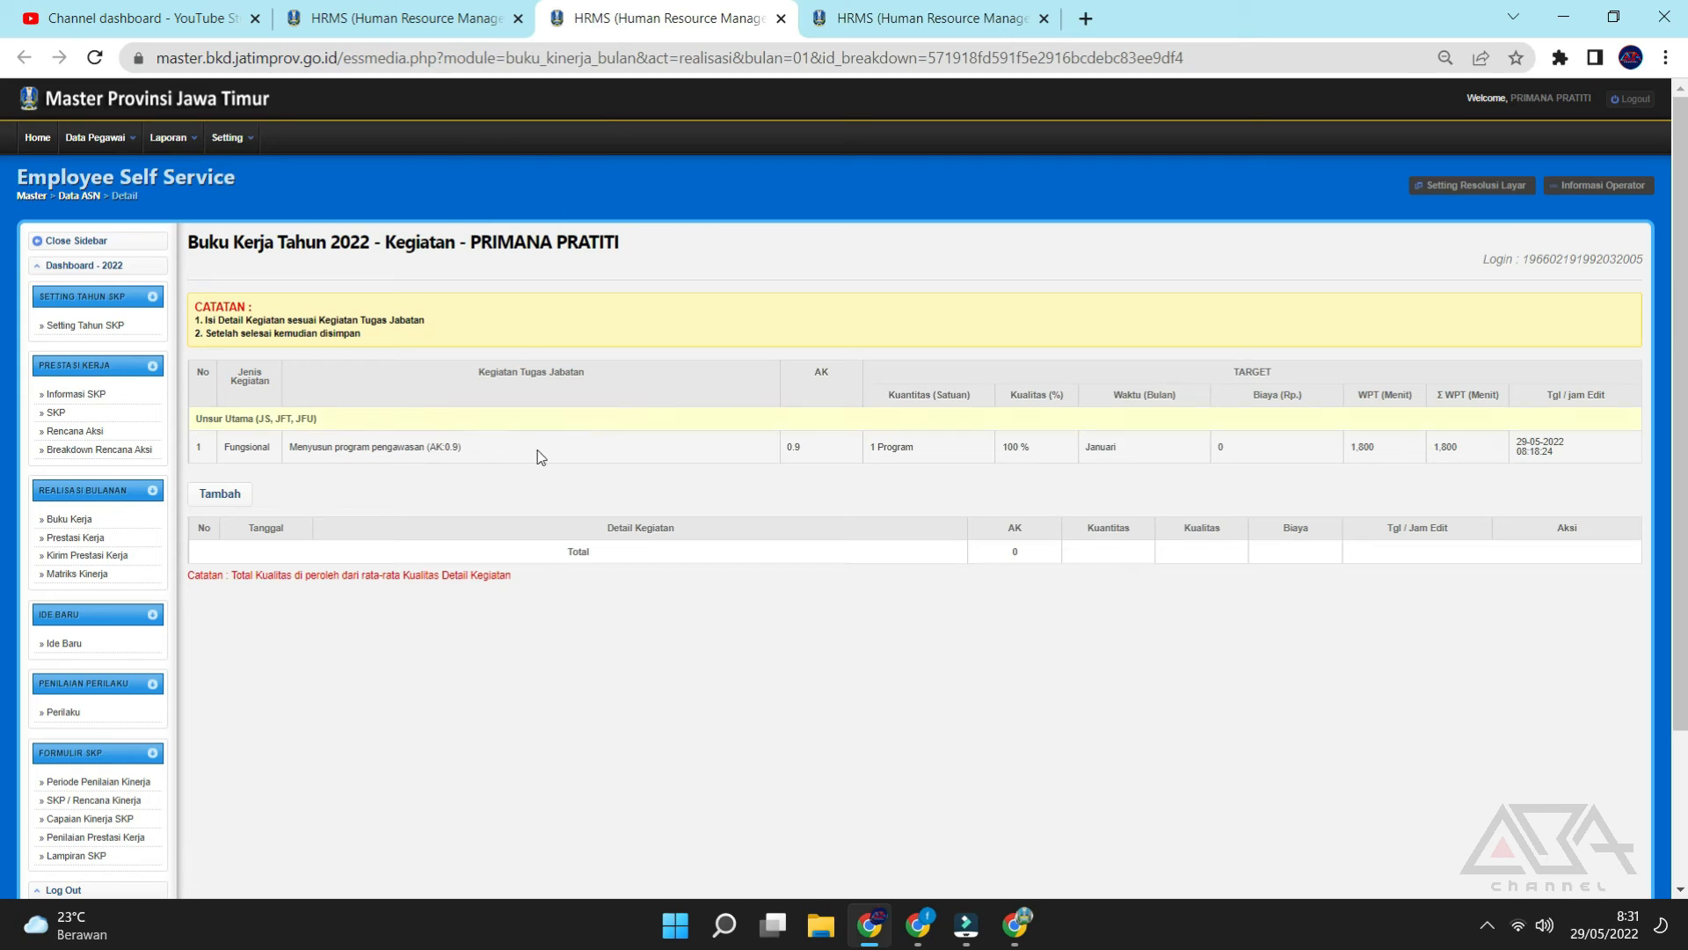
pyautogui.click(230, 499)
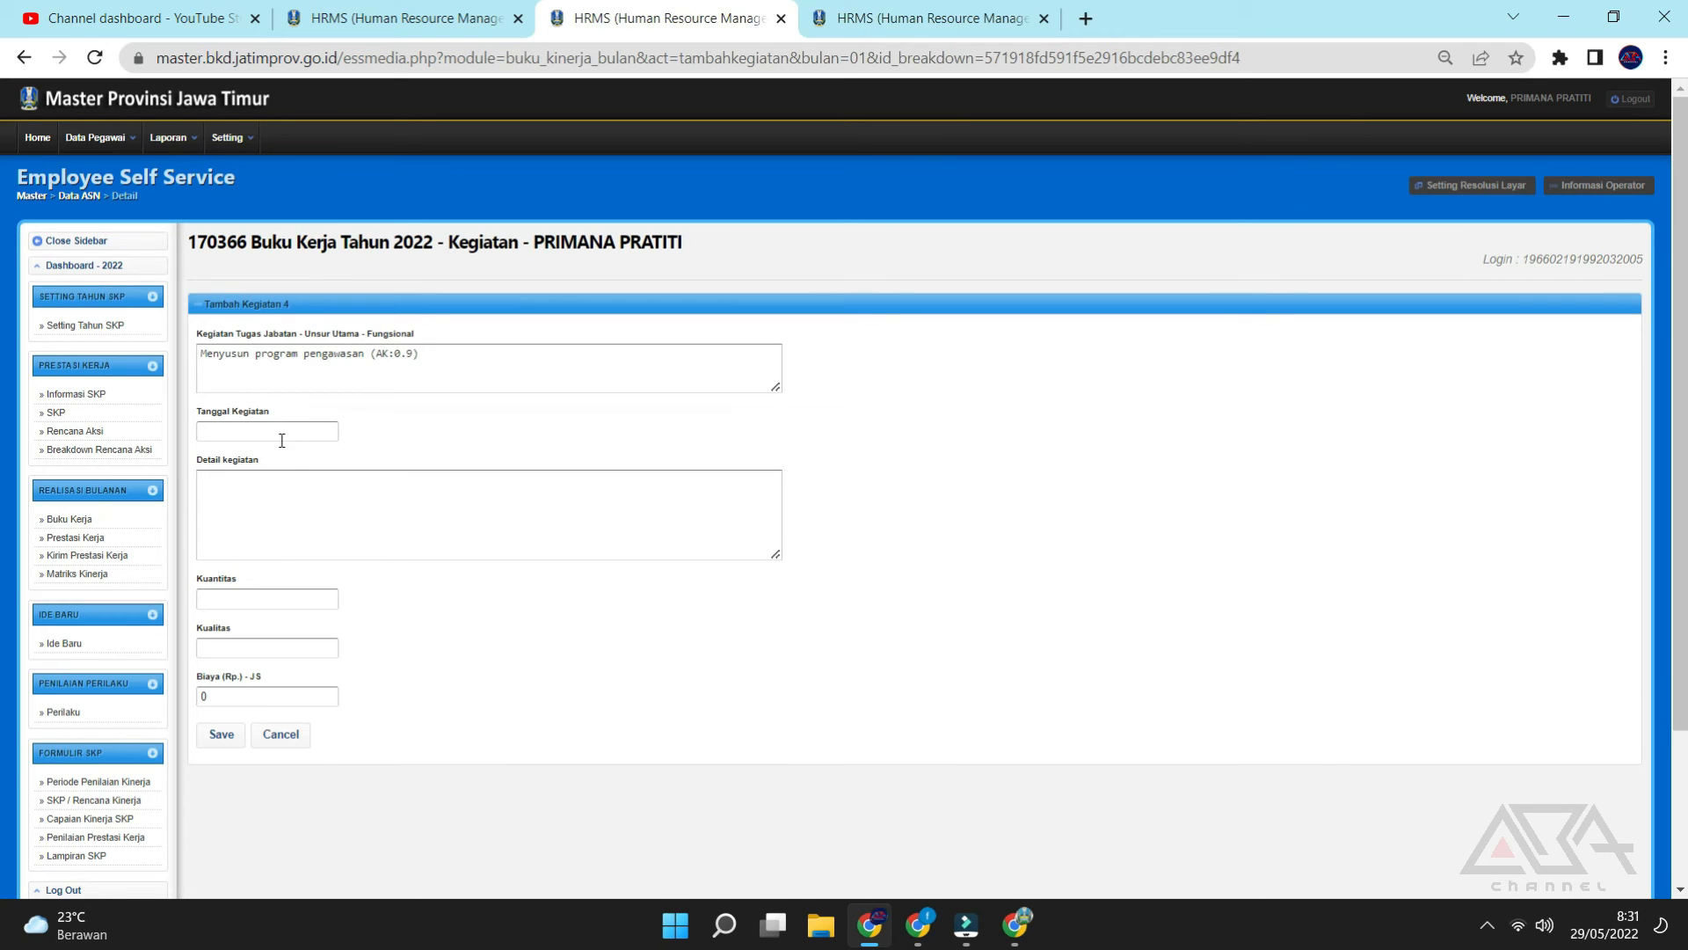
pyautogui.click(404, 19)
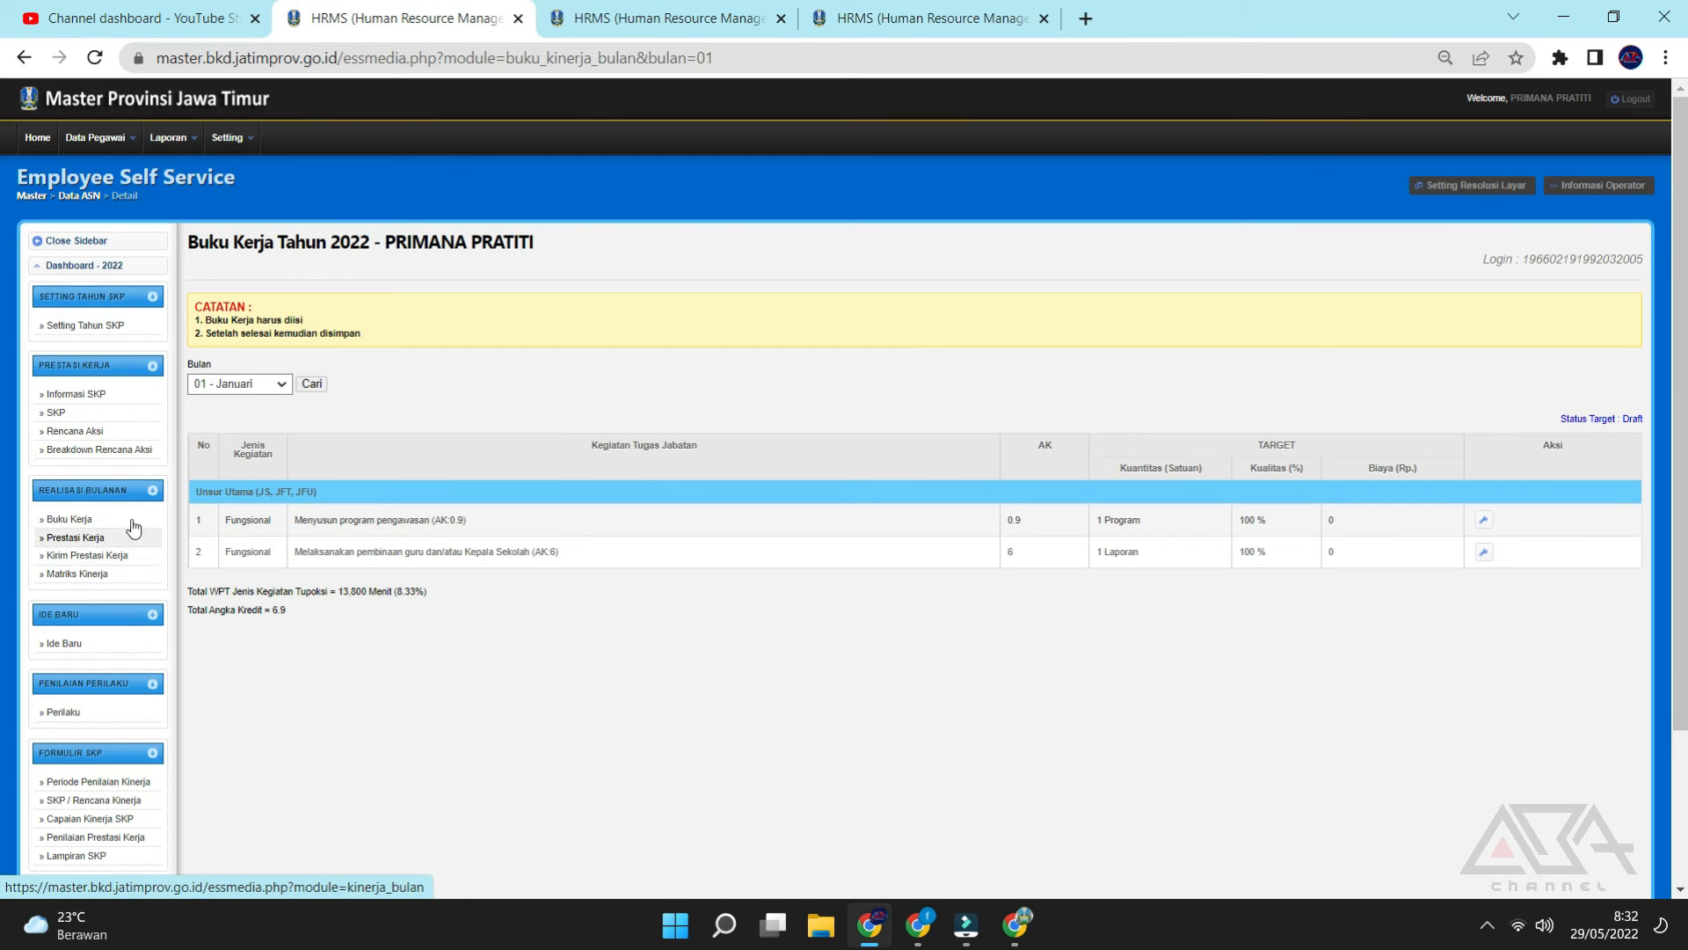
pyautogui.click(655, 21)
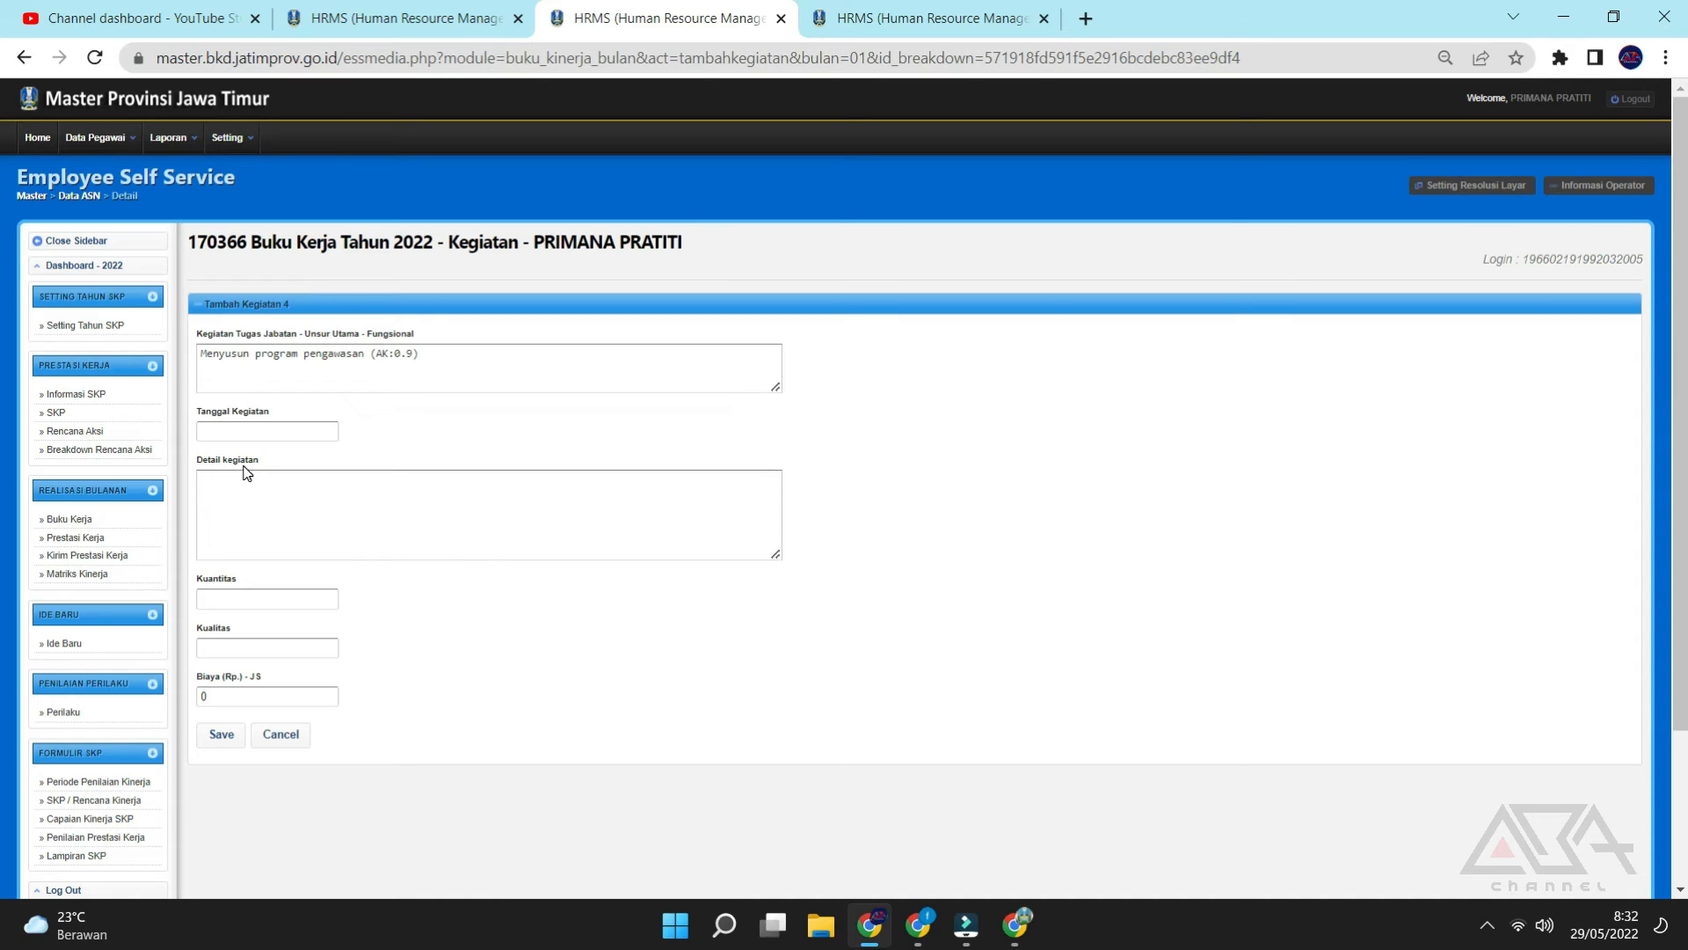
# Set the Tanggal Kegiatan to 09/05/2022 and enter "membuaat........................." as the Detail kegiatan.
pyautogui.click(248, 432)
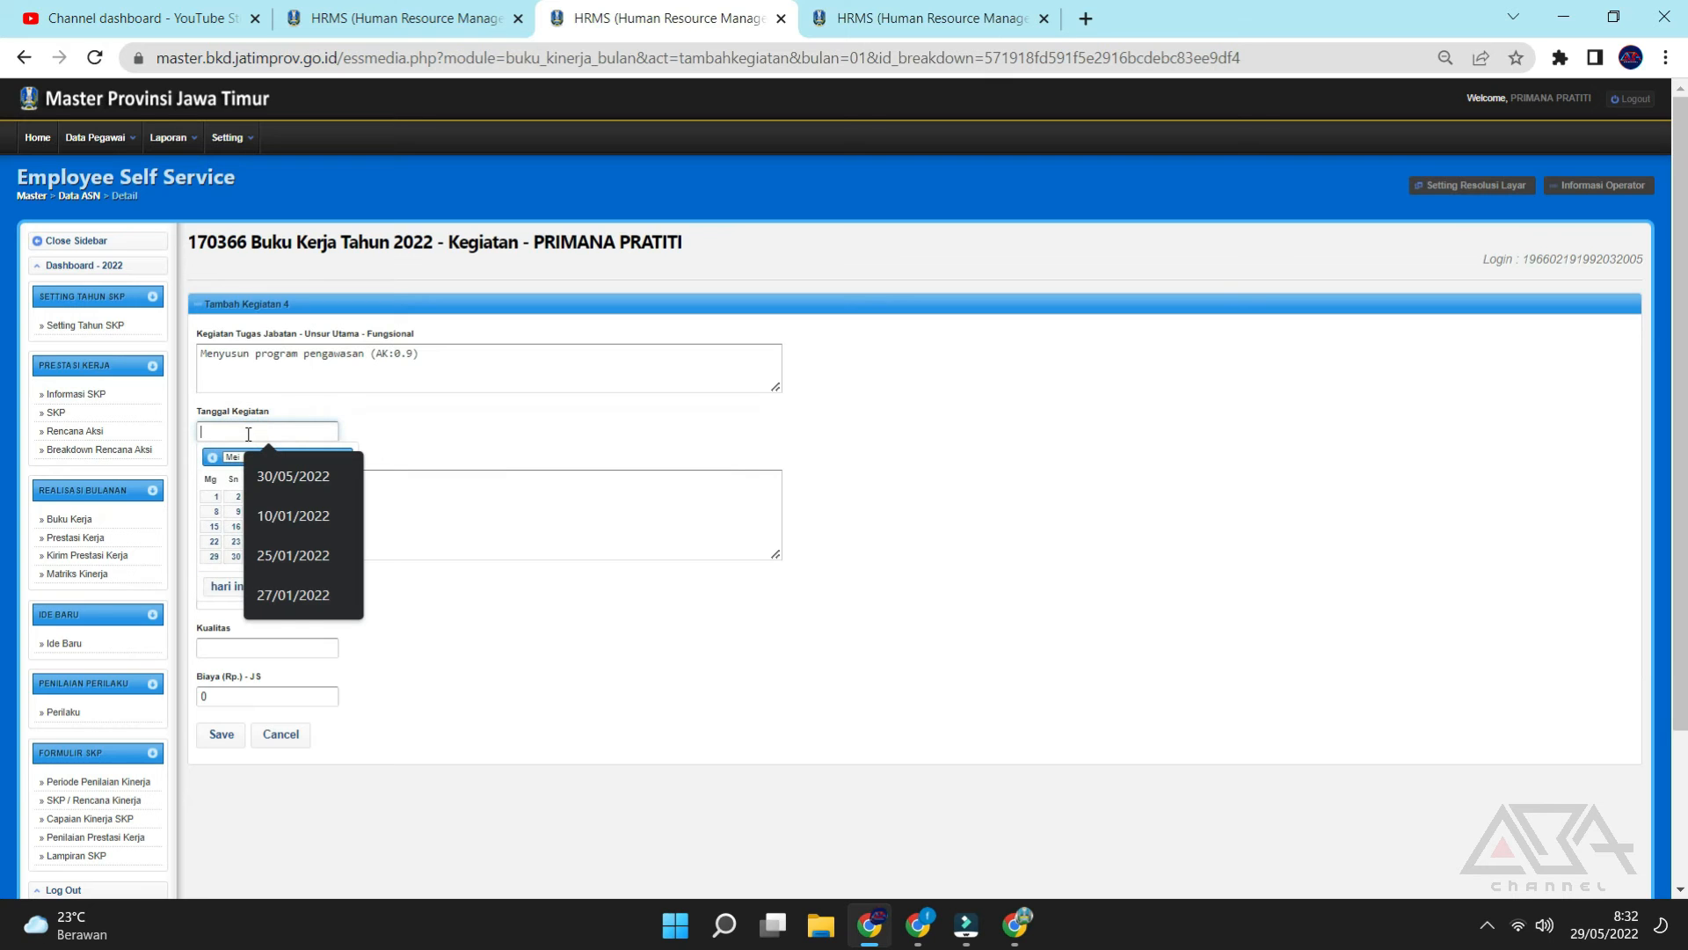
pyautogui.click(215, 527)
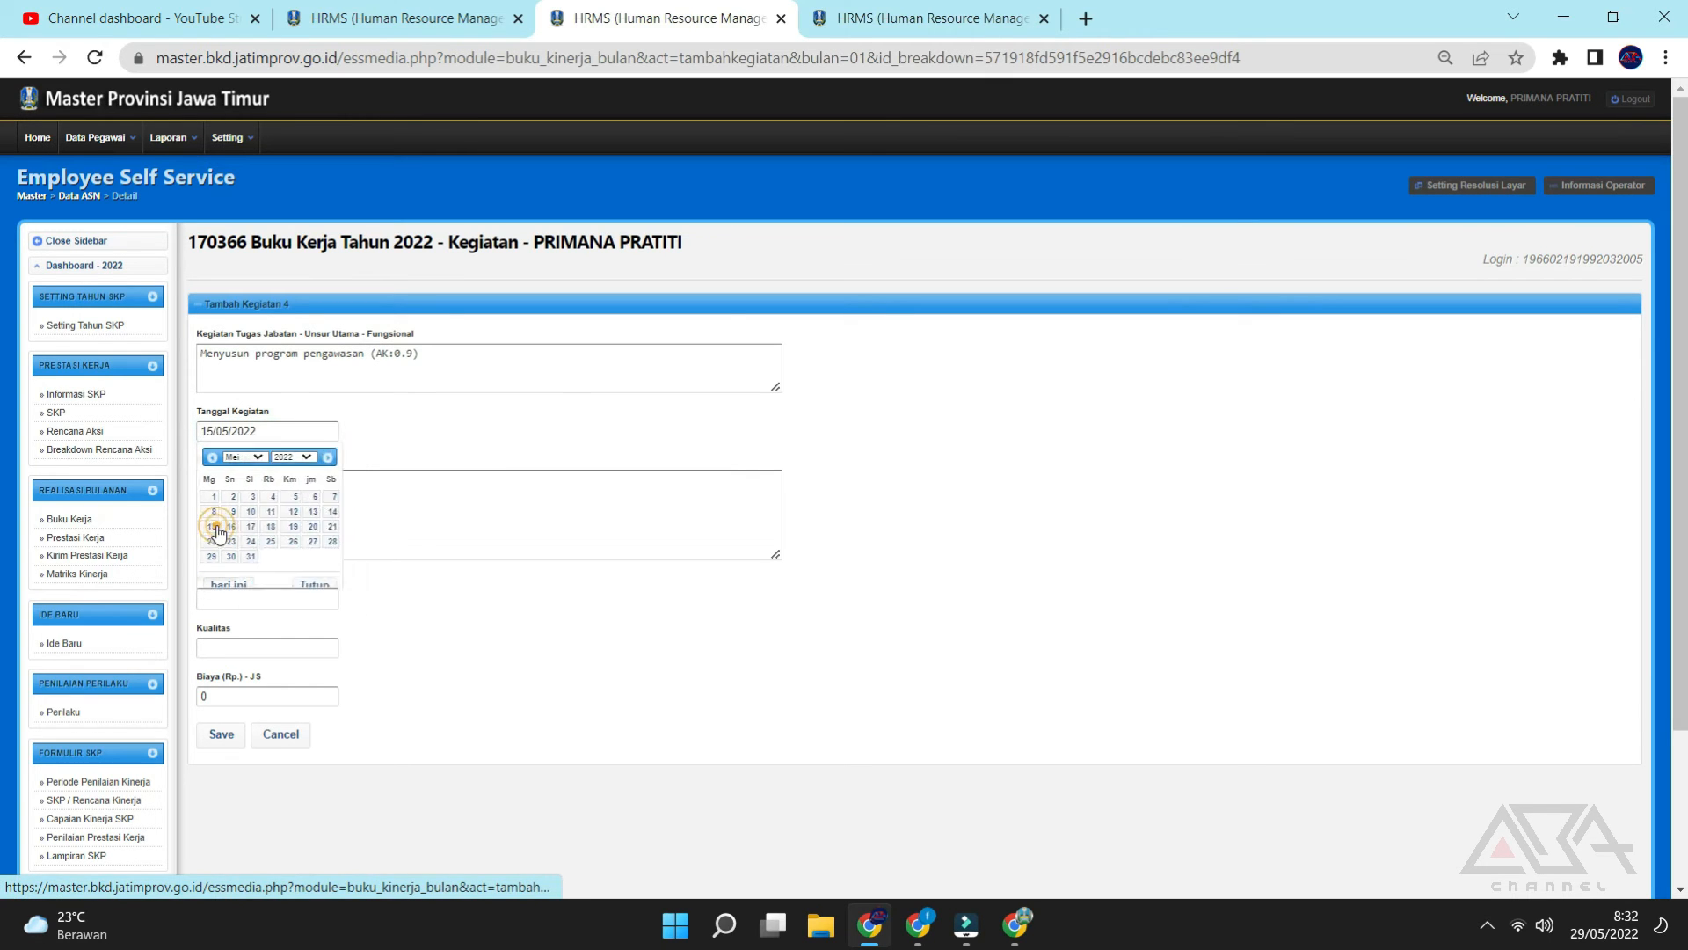
pyautogui.click(269, 433)
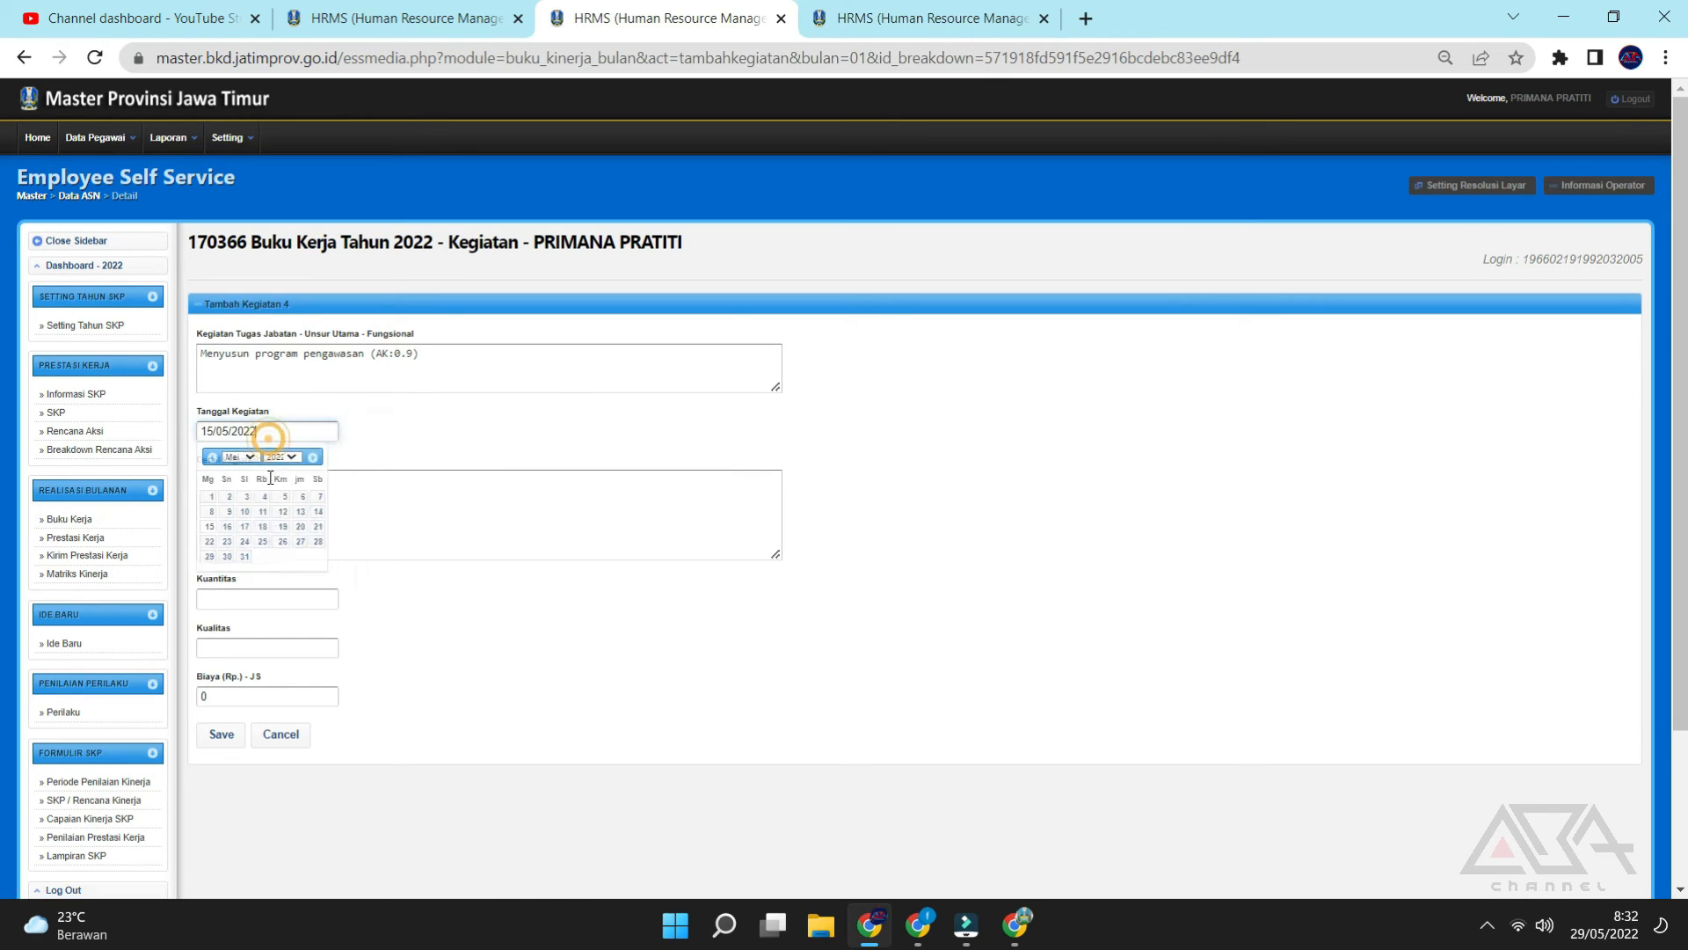
pyautogui.click(240, 512)
pyautogui.click(244, 514)
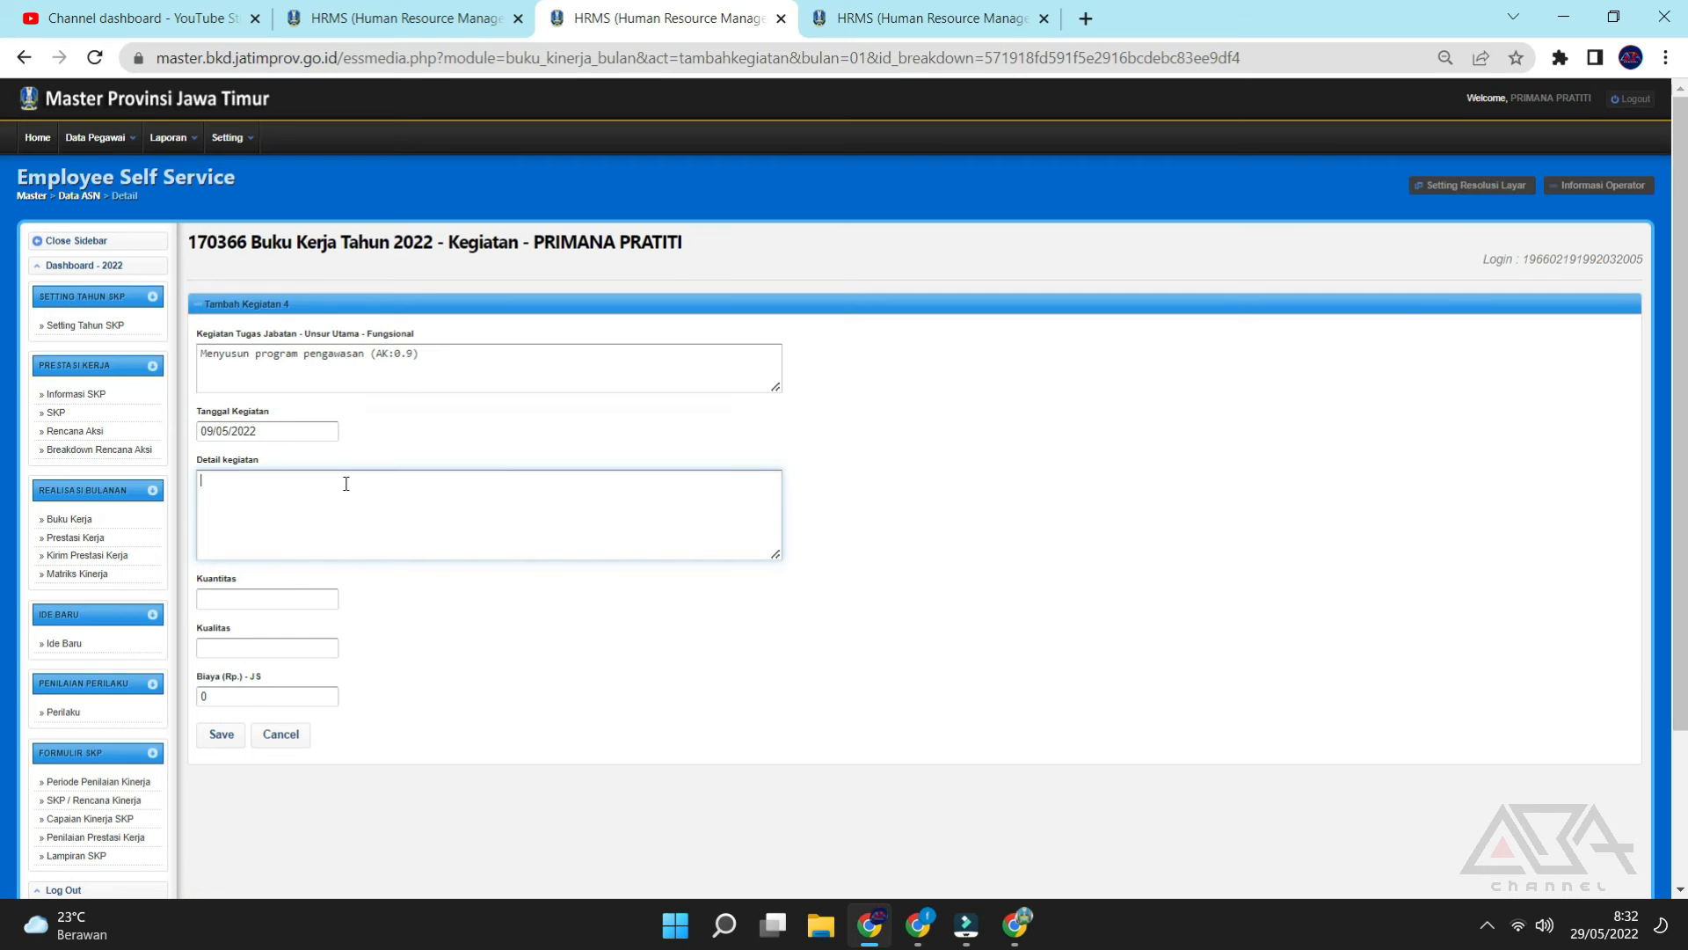
pyautogui.write('membuayat.........................')
# Check the target Kuantitas of "Menyusun program pengawasan" in January's Buku Kerja list and return to the activity form.
pyautogui.click(308, 600)
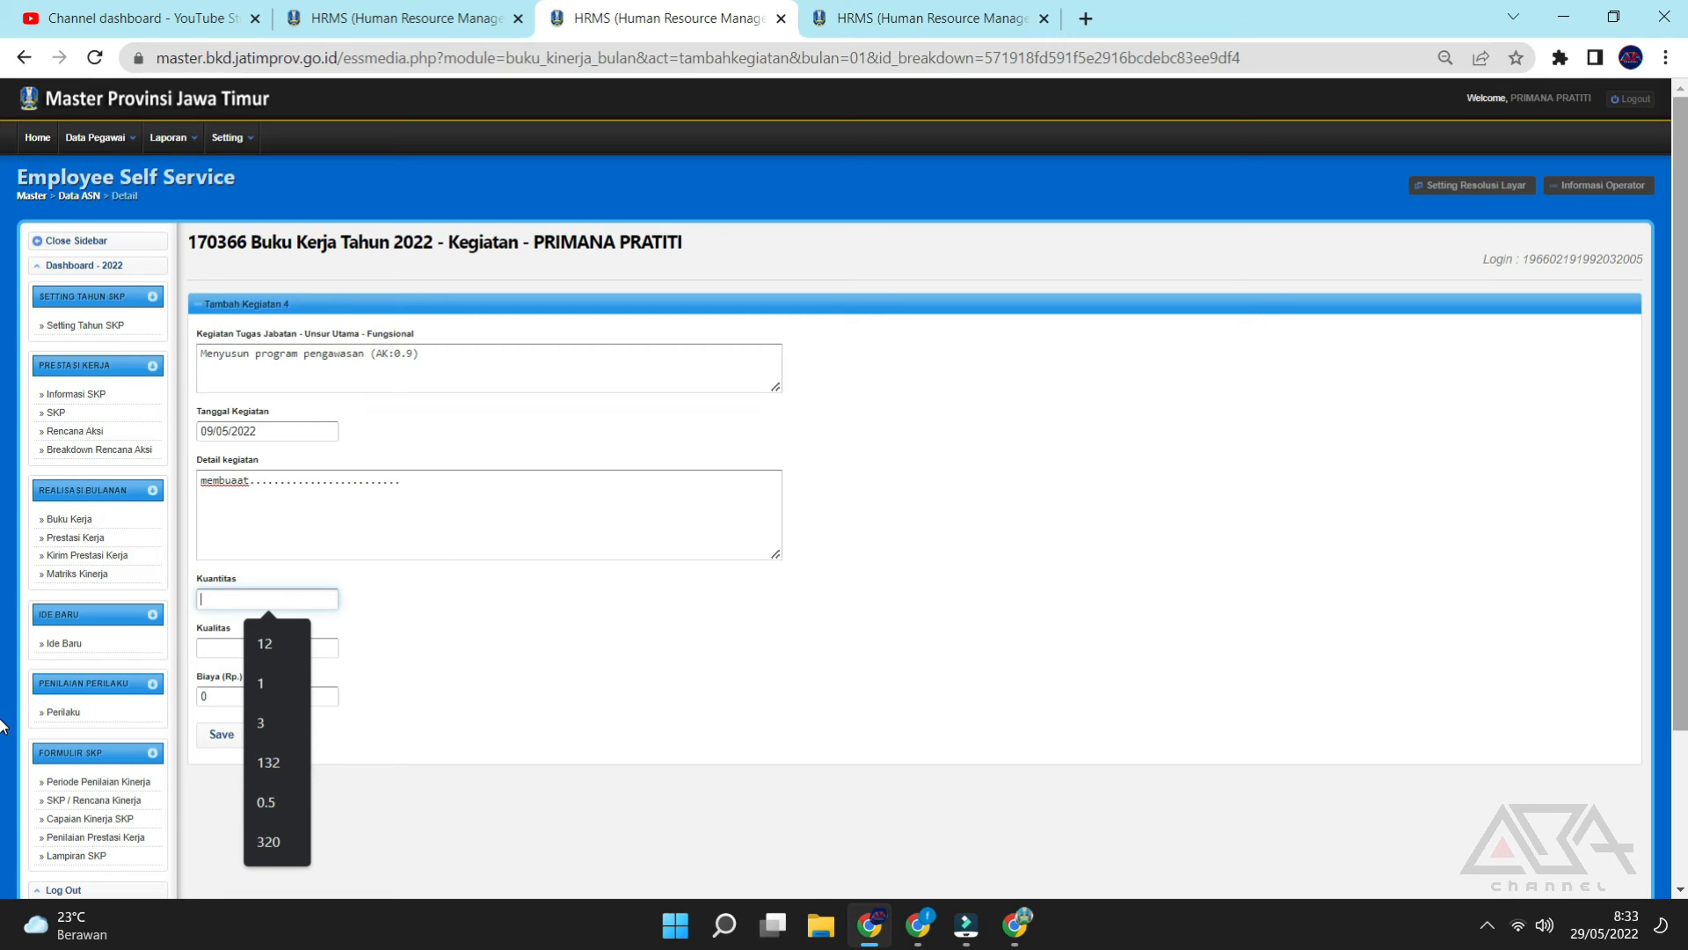
pyautogui.click(486, 13)
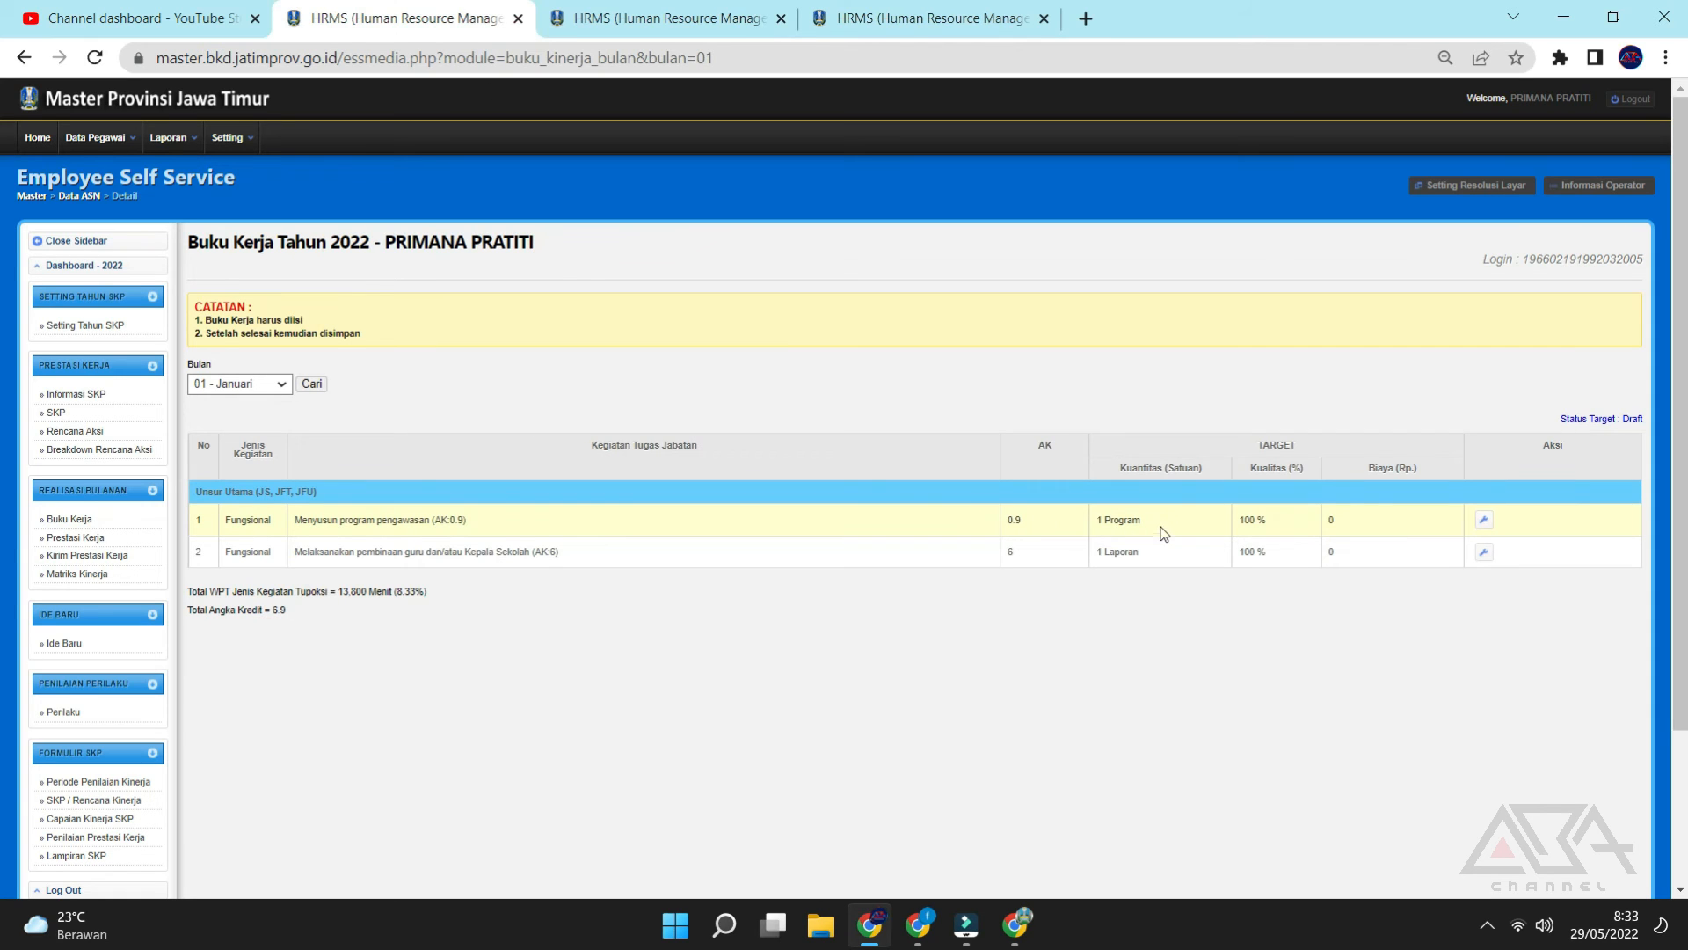
pyautogui.click(668, 16)
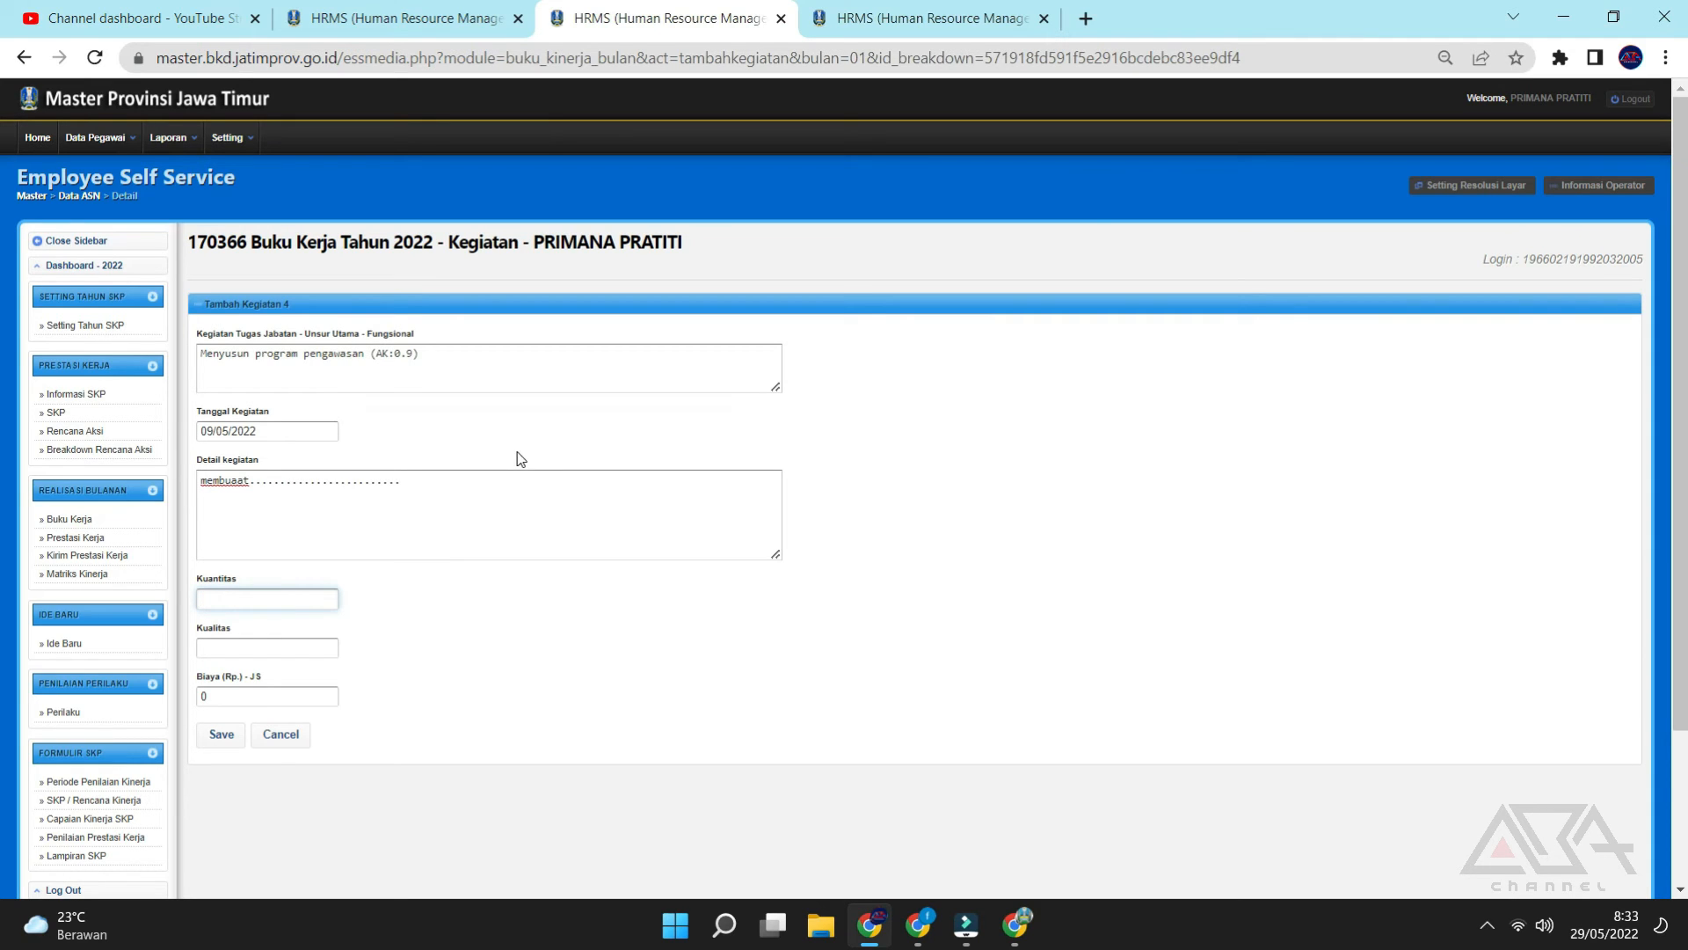
pyautogui.click(290, 17)
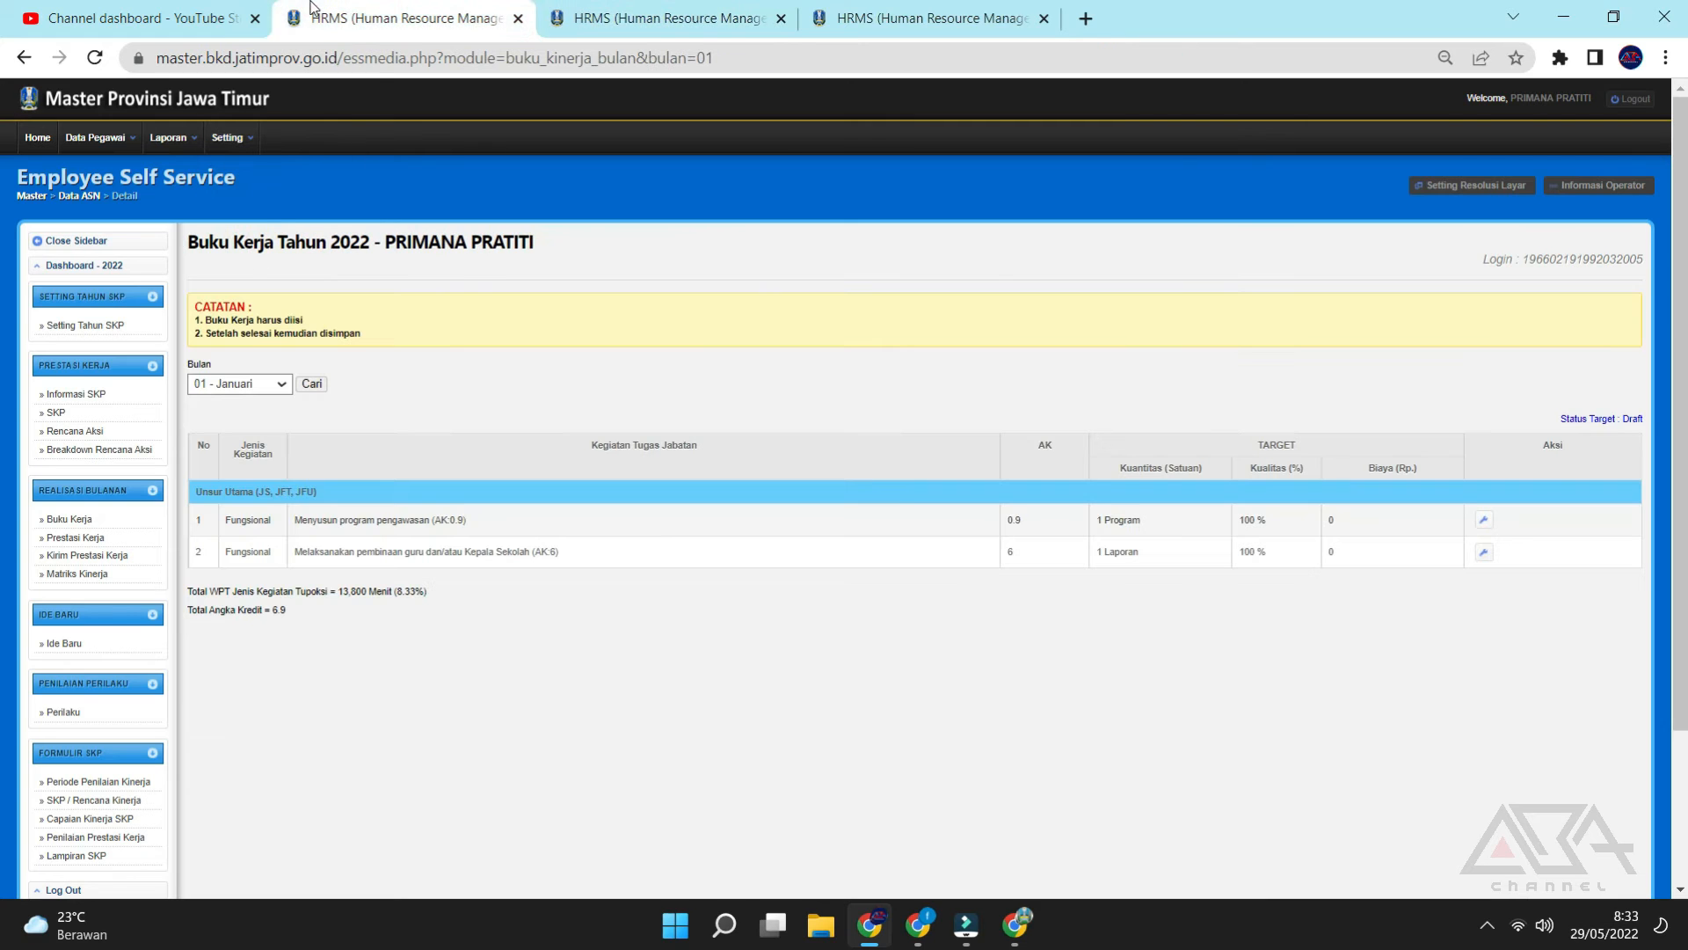
pyautogui.moveTo(1157, 531); pyautogui.dragTo(1088, 532)
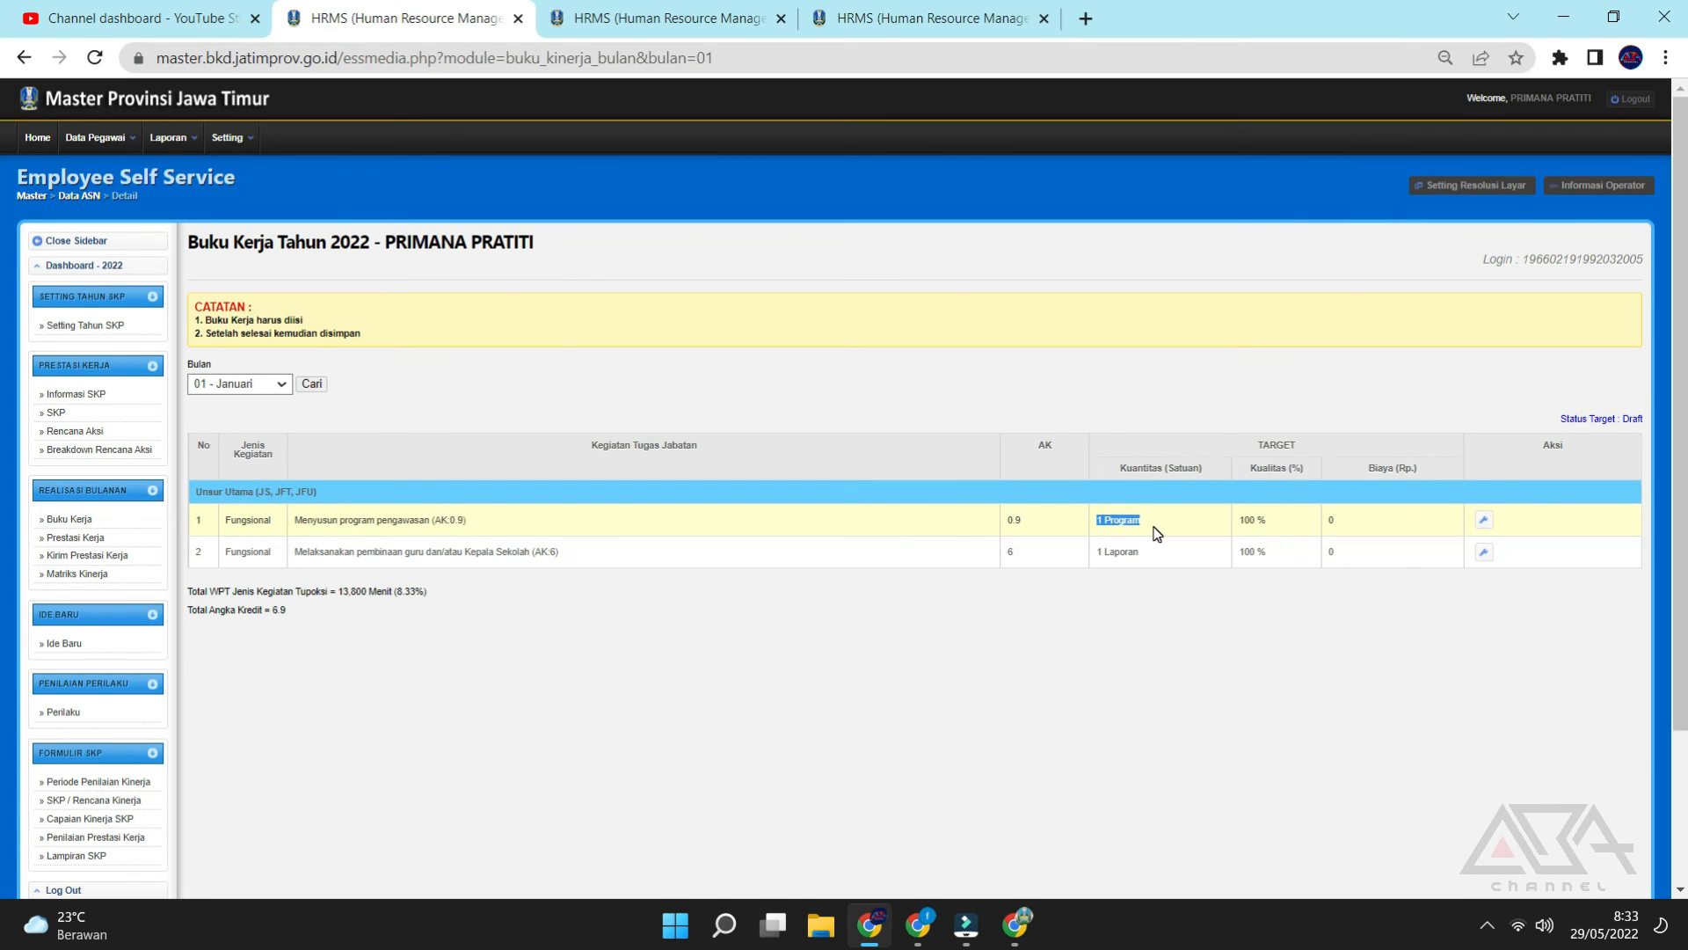
pyautogui.click(661, 18)
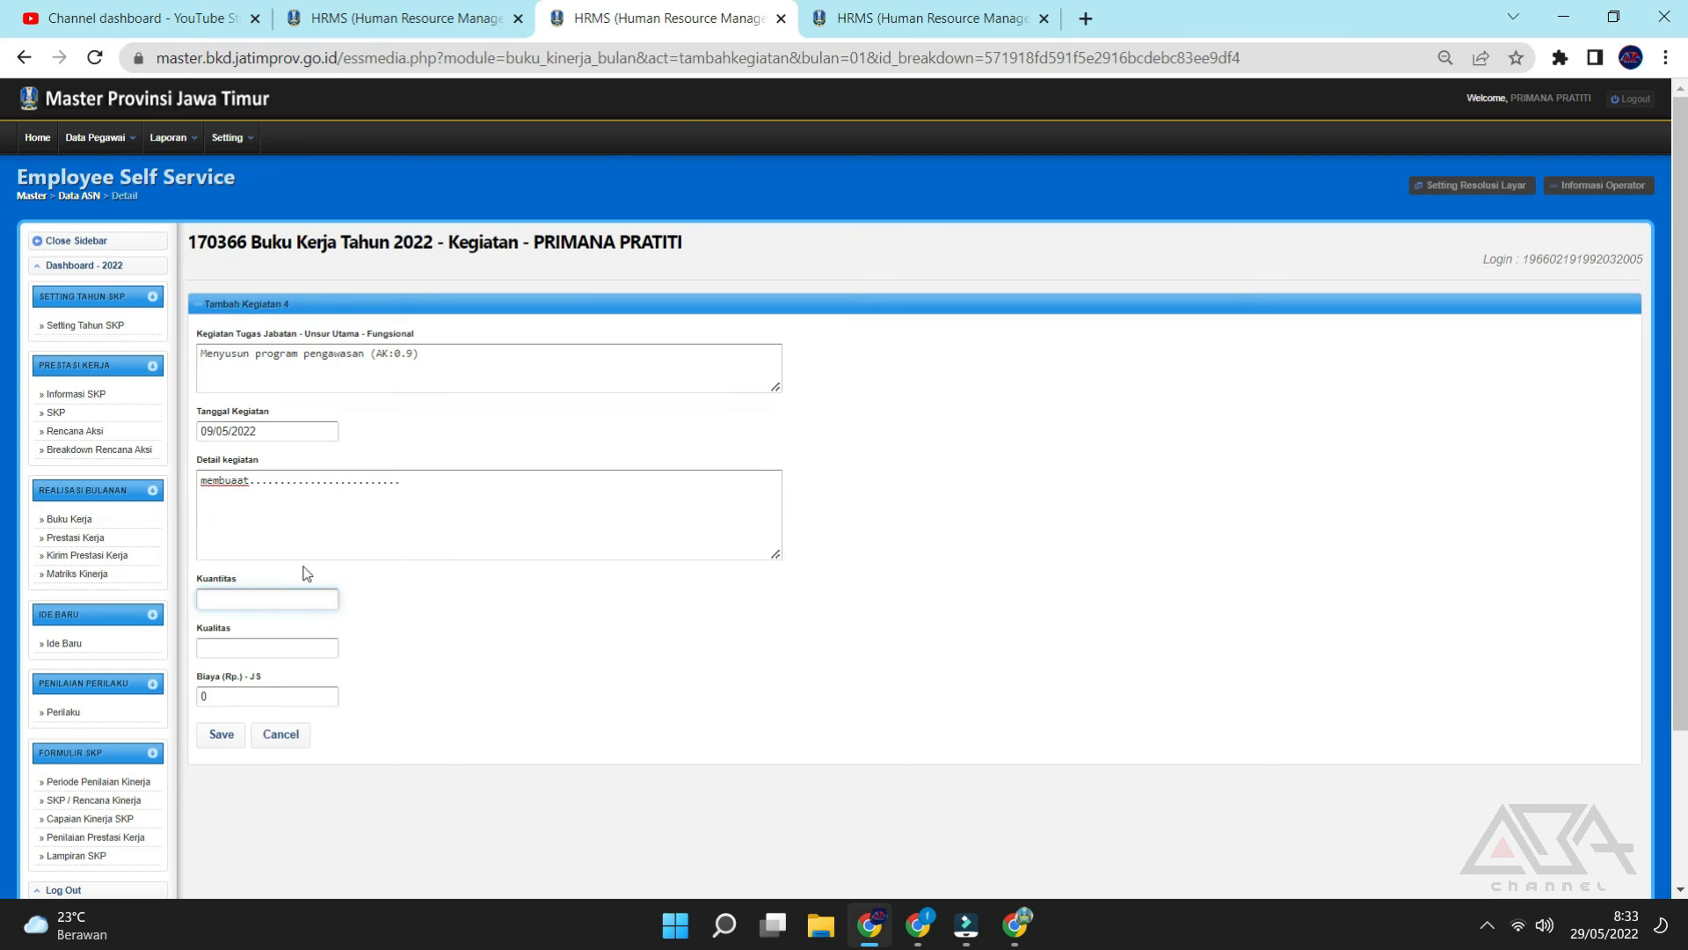
# Save the activity detail with Kuantitas 0.5 and Kualitas 100, and compare its total Kuantitas with the target.
pyautogui.click(263, 606)
pyautogui.write('0')
pyautogui.press('Return')
pyautogui.click(1037, 179)
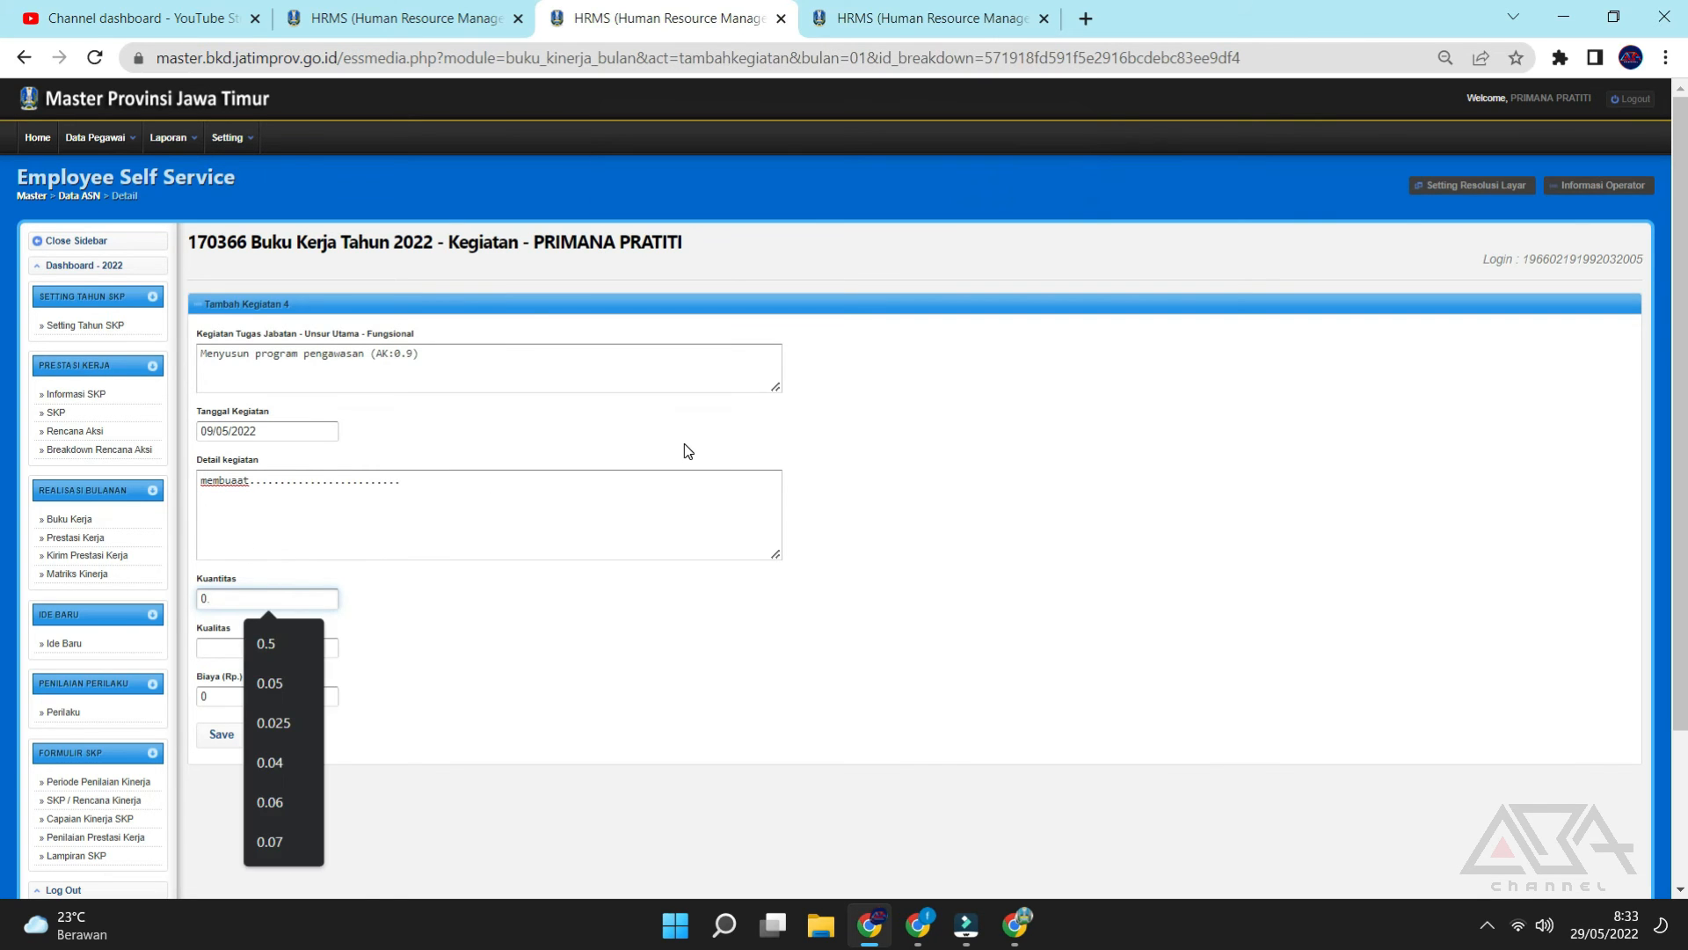
pyautogui.write('.5')
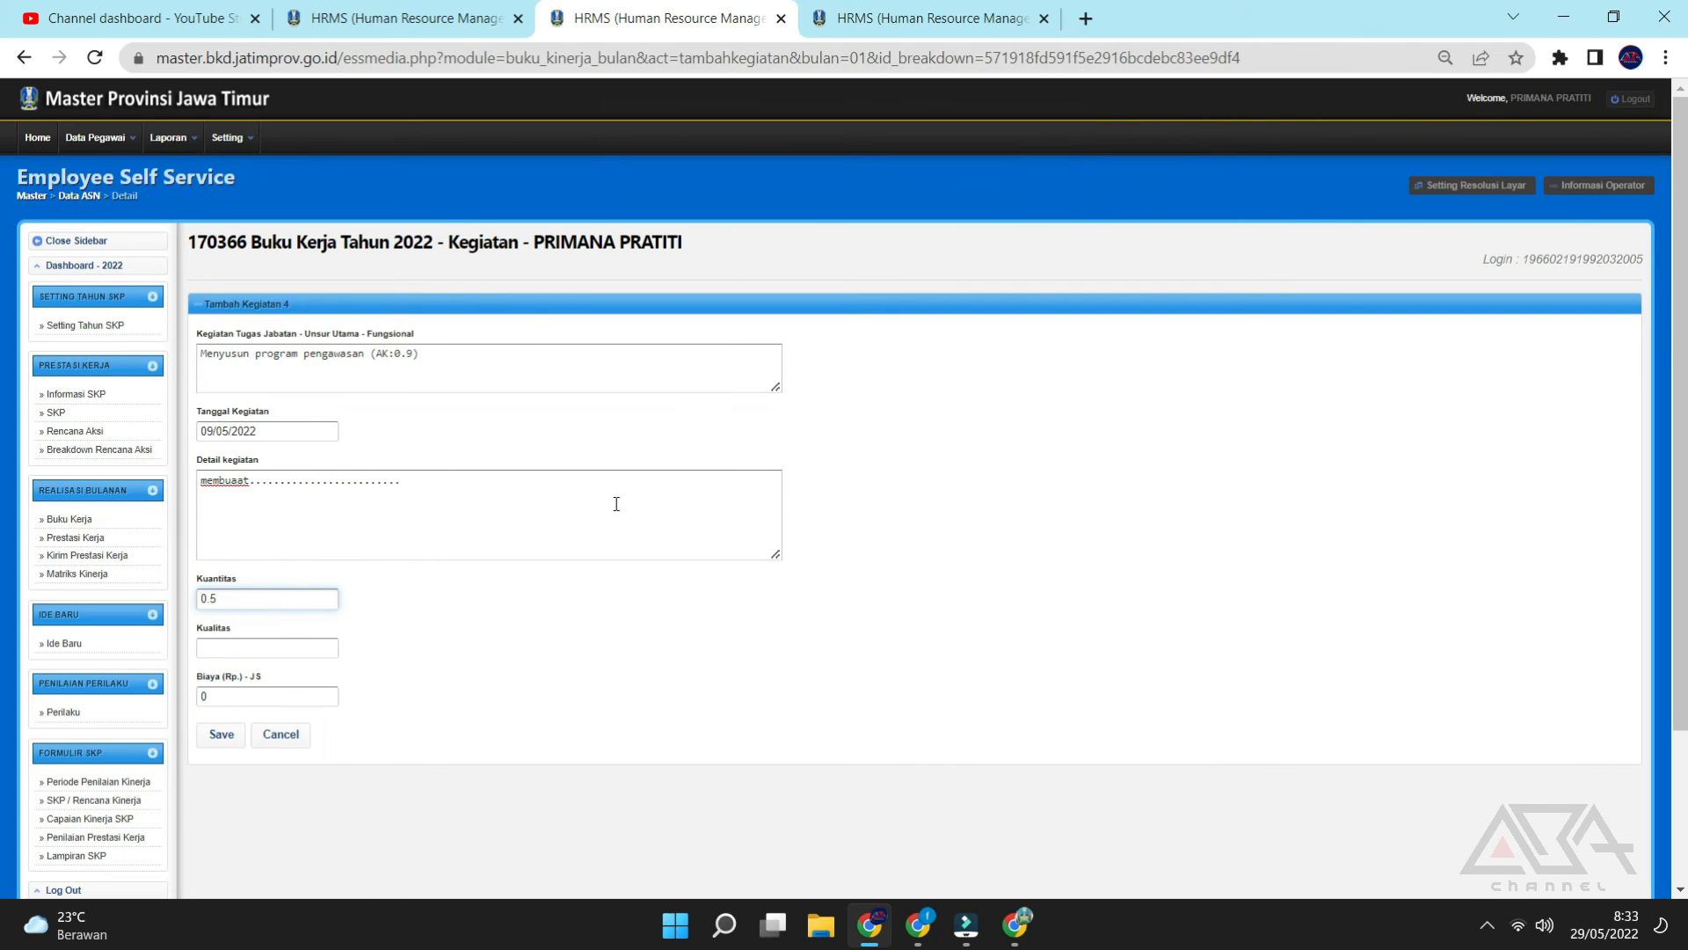
pyautogui.click(305, 647)
pyautogui.write('10')
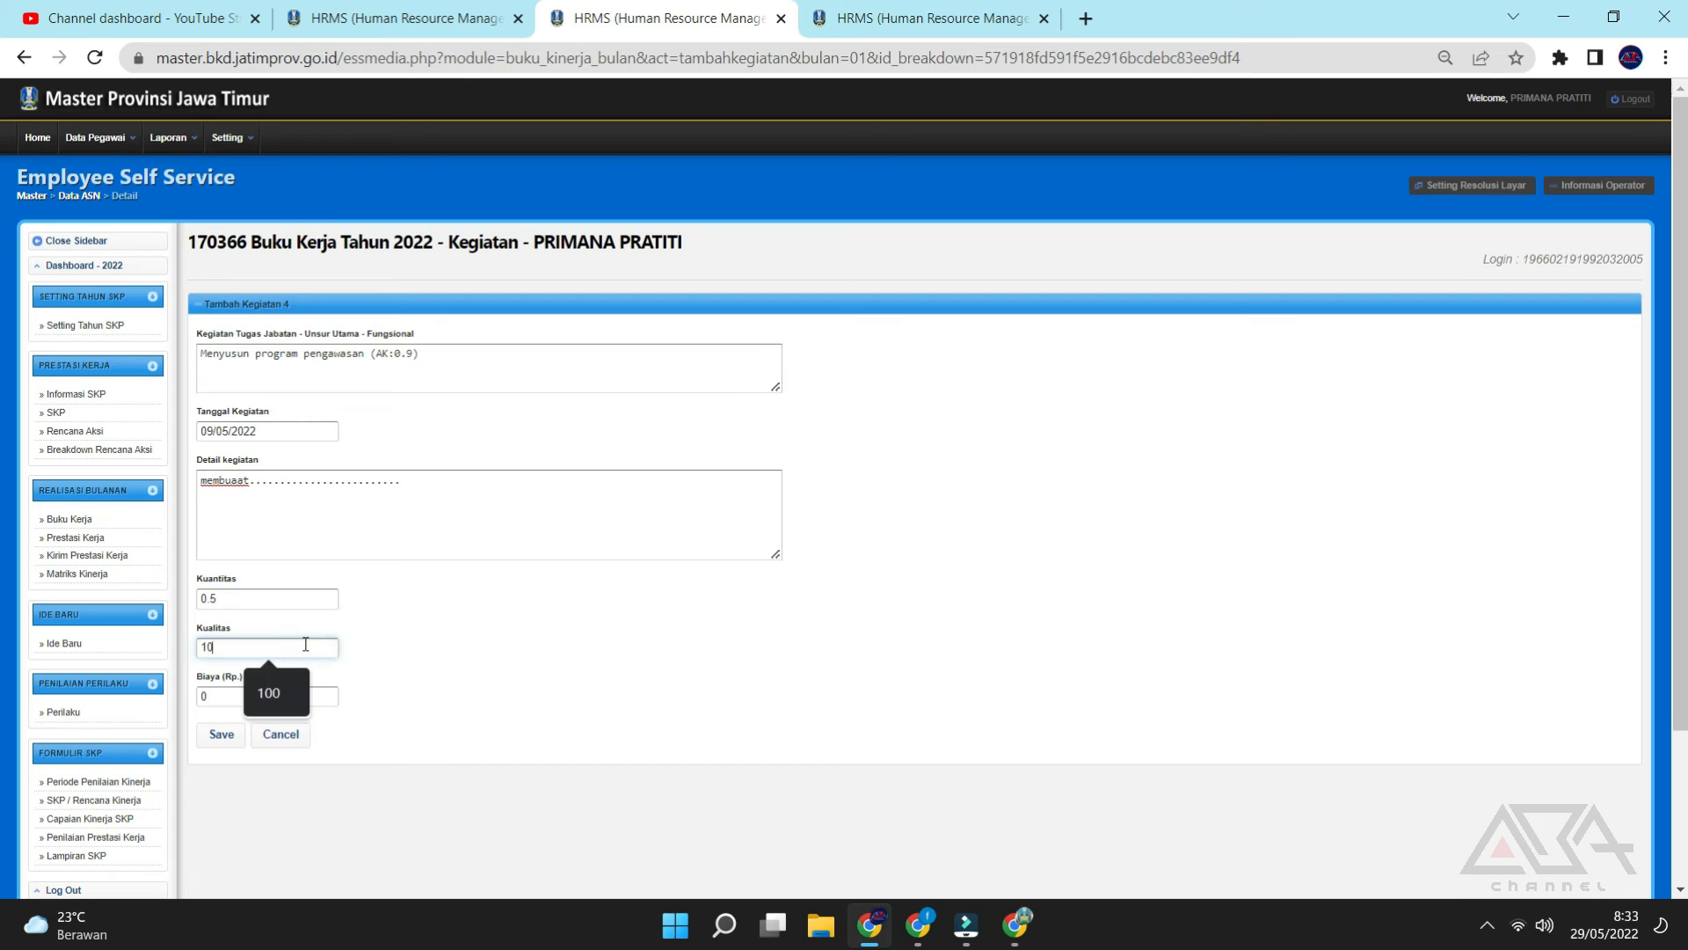
pyautogui.write('0')
pyautogui.click(223, 733)
pyautogui.click(967, 187)
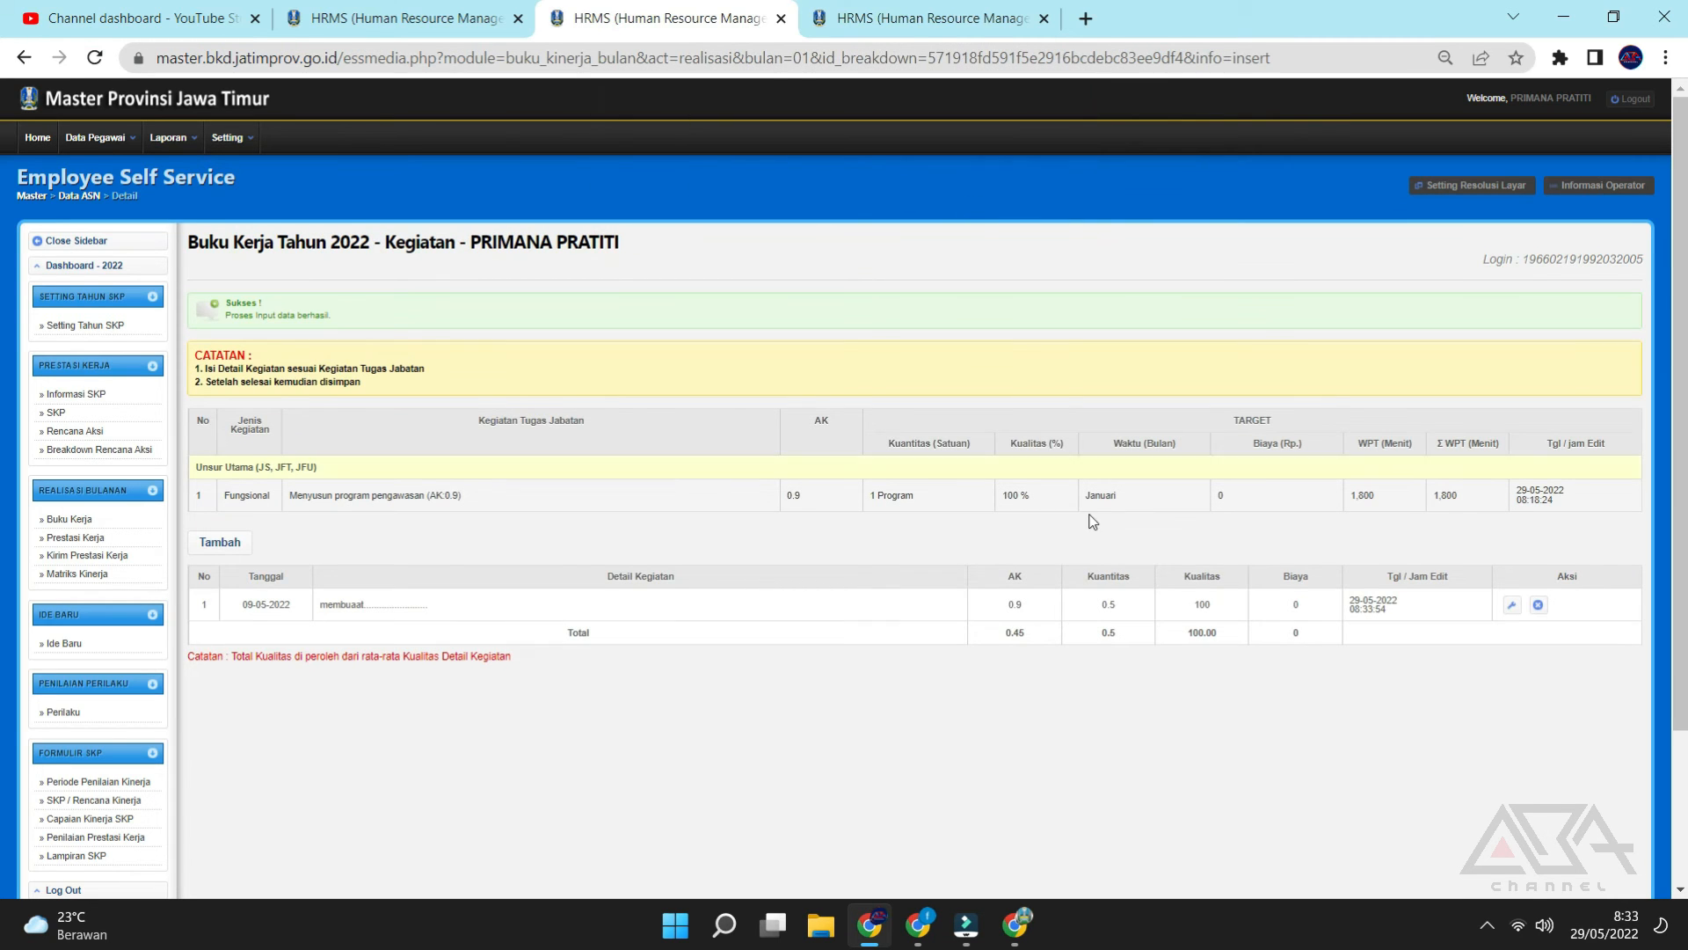
pyautogui.doubleClick(1109, 638)
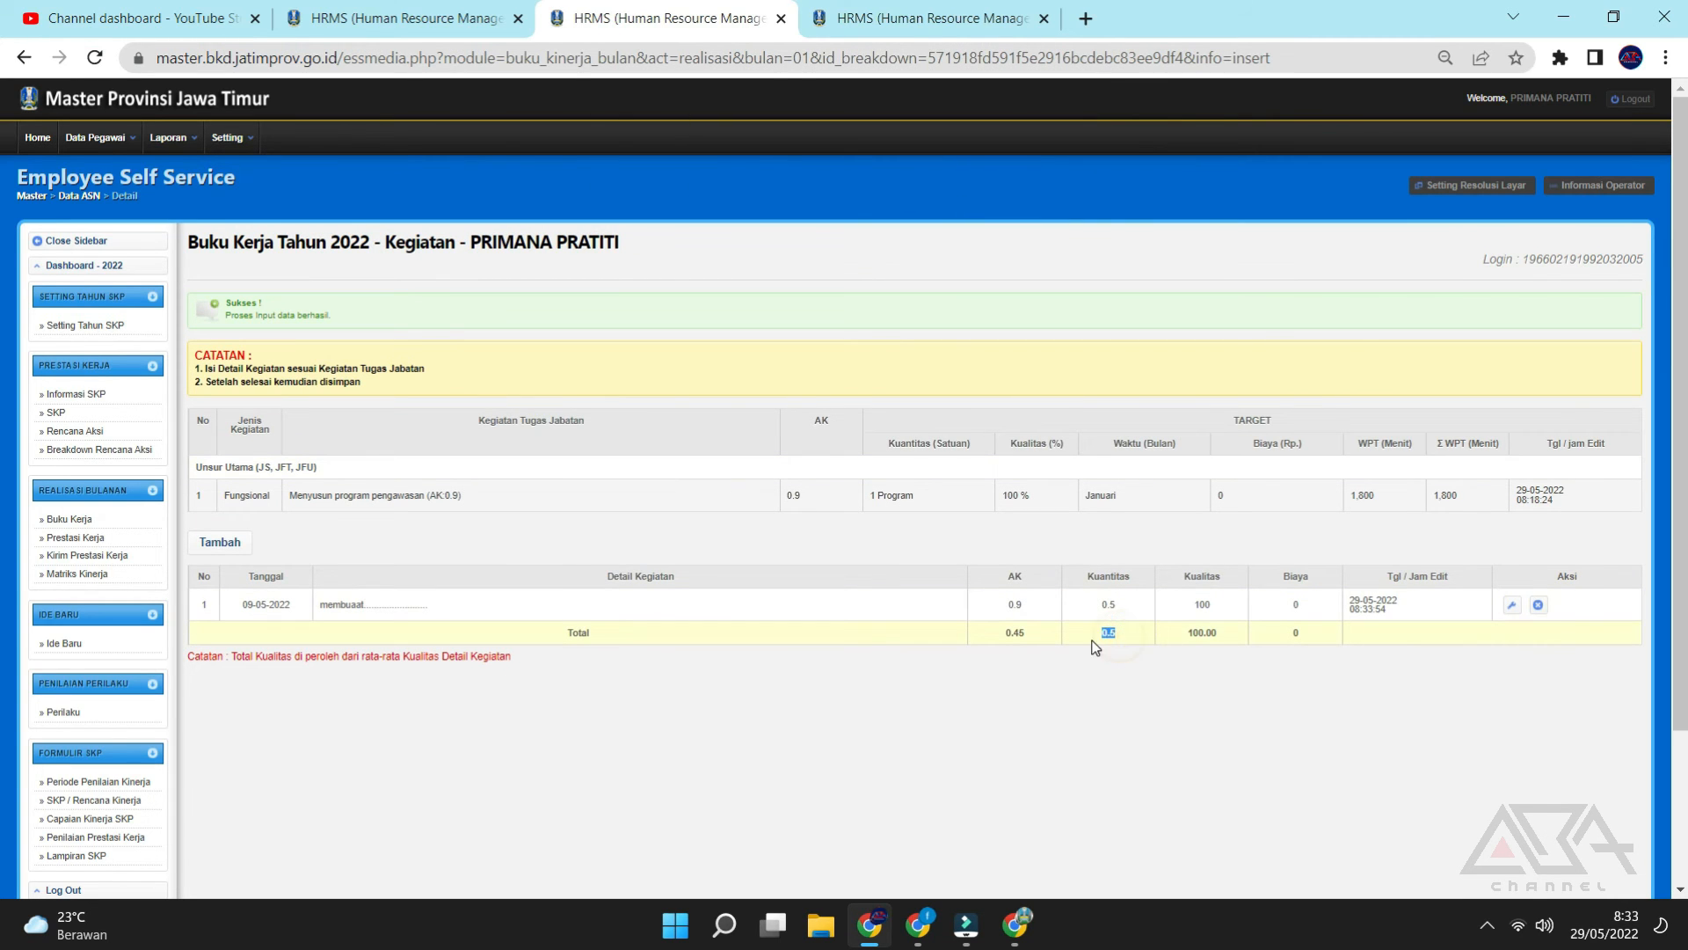
pyautogui.moveTo(925, 504); pyautogui.dragTo(891, 498)
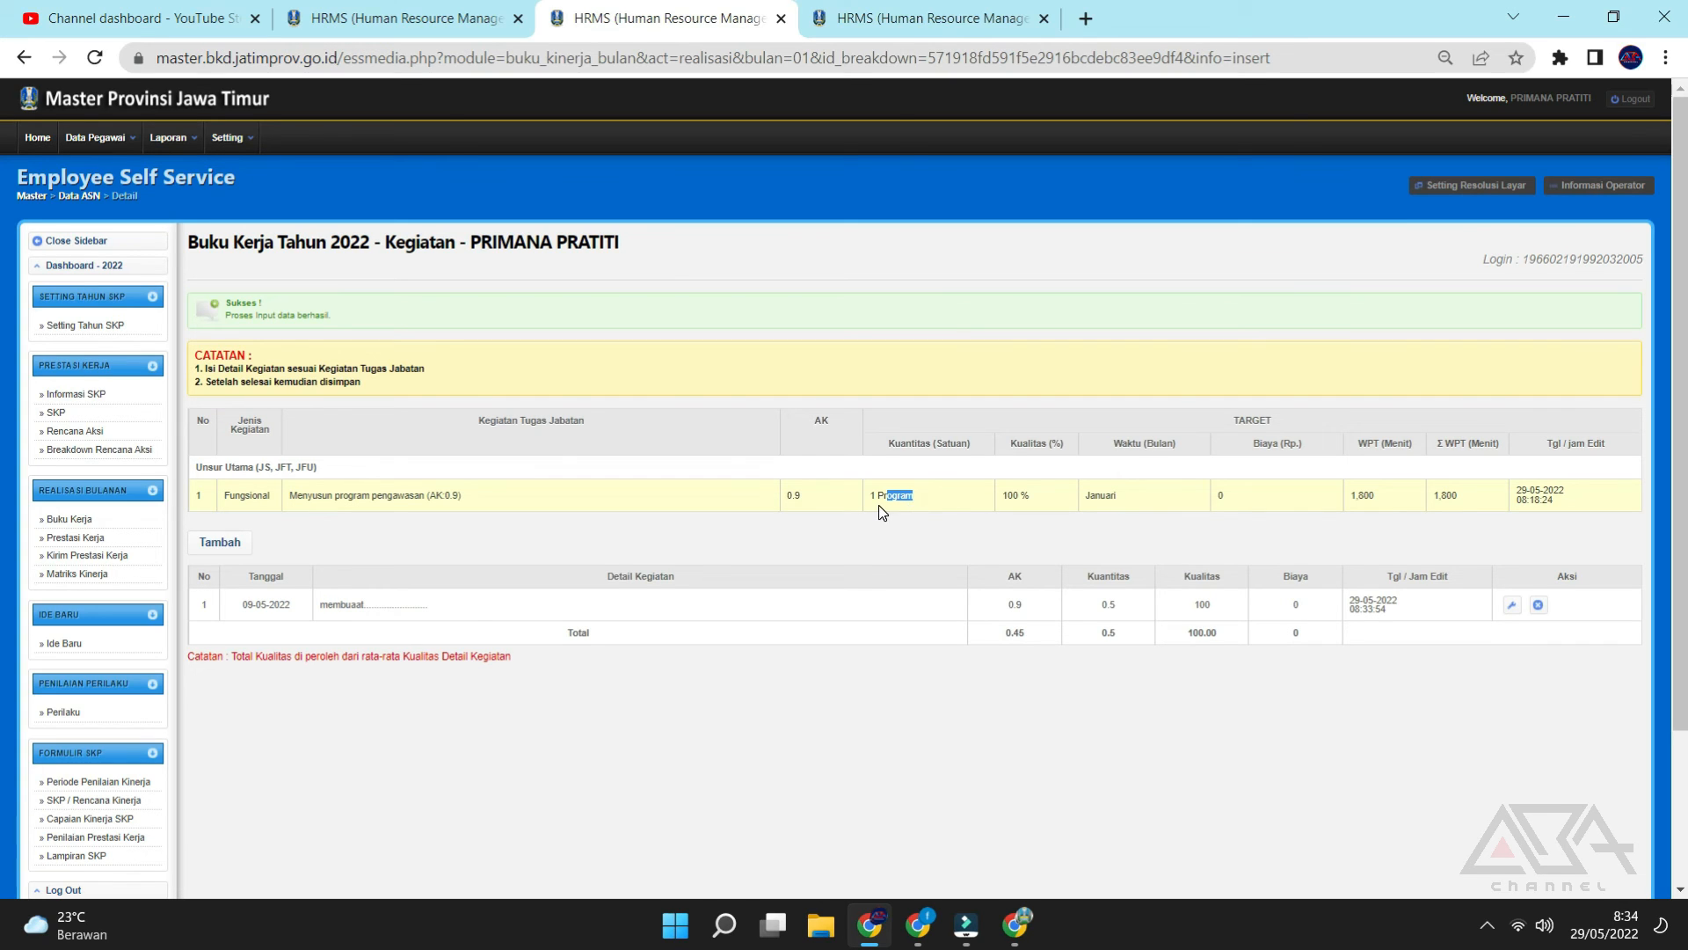
# Add a second activity detail dated 25/01/2022 with "pggjgfjgjghj........." as the Detail kegiatan.
pyautogui.click(219, 544)
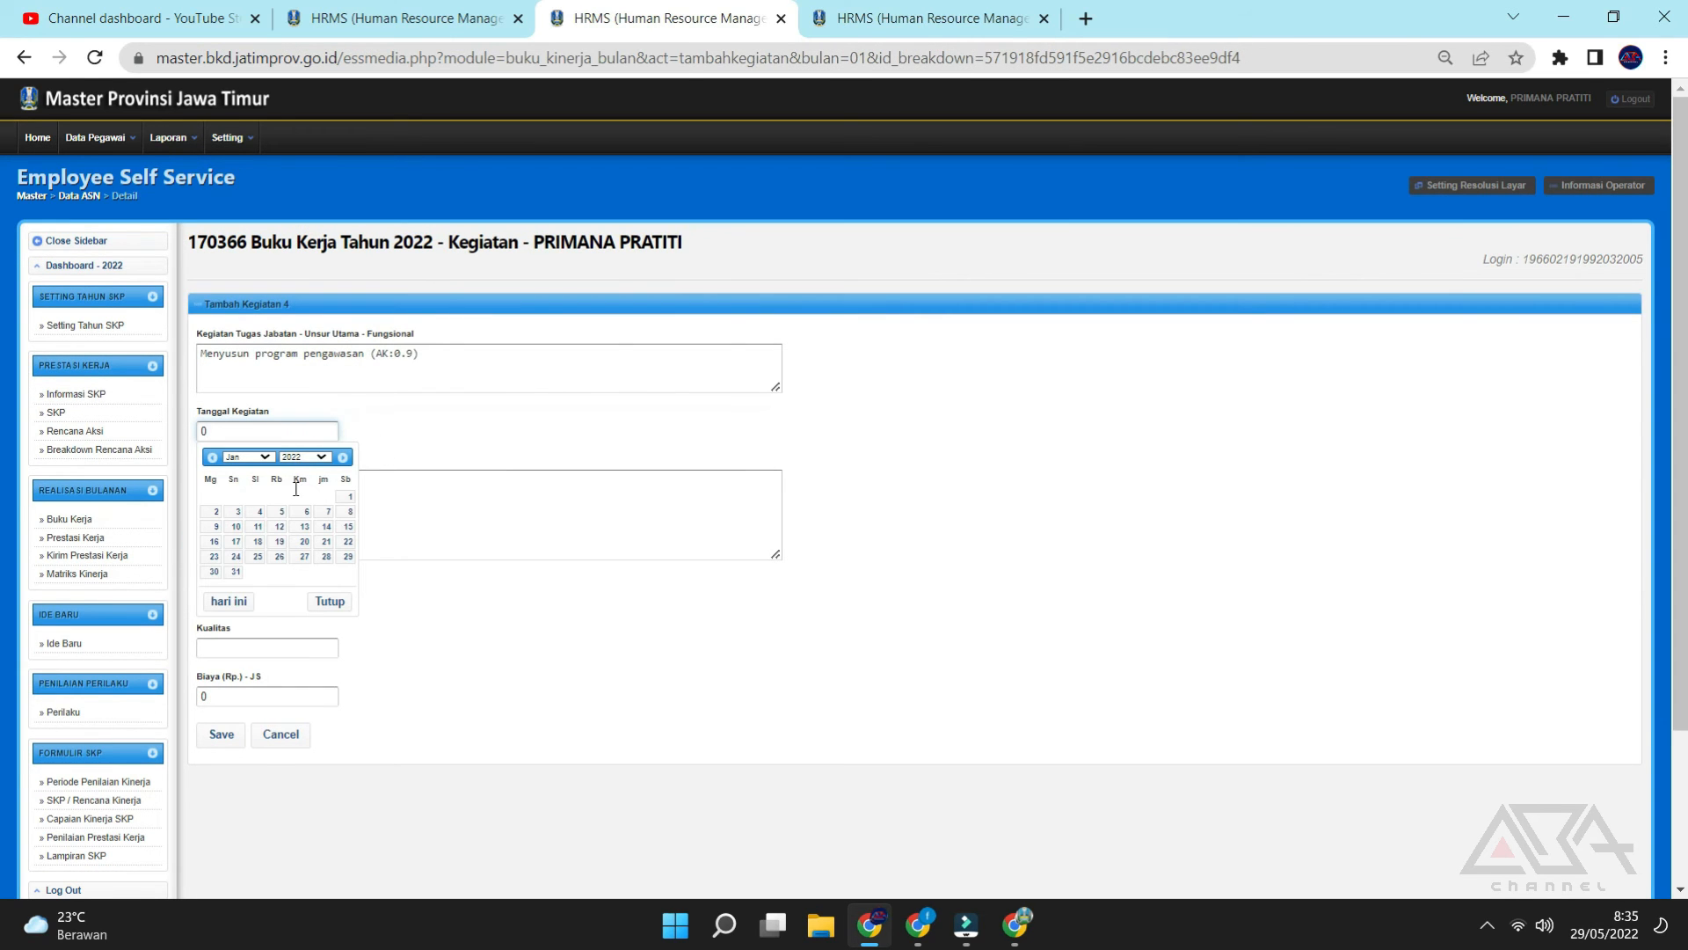
pyautogui.click(259, 560)
pyautogui.click(246, 503)
pyautogui.write('pgg')
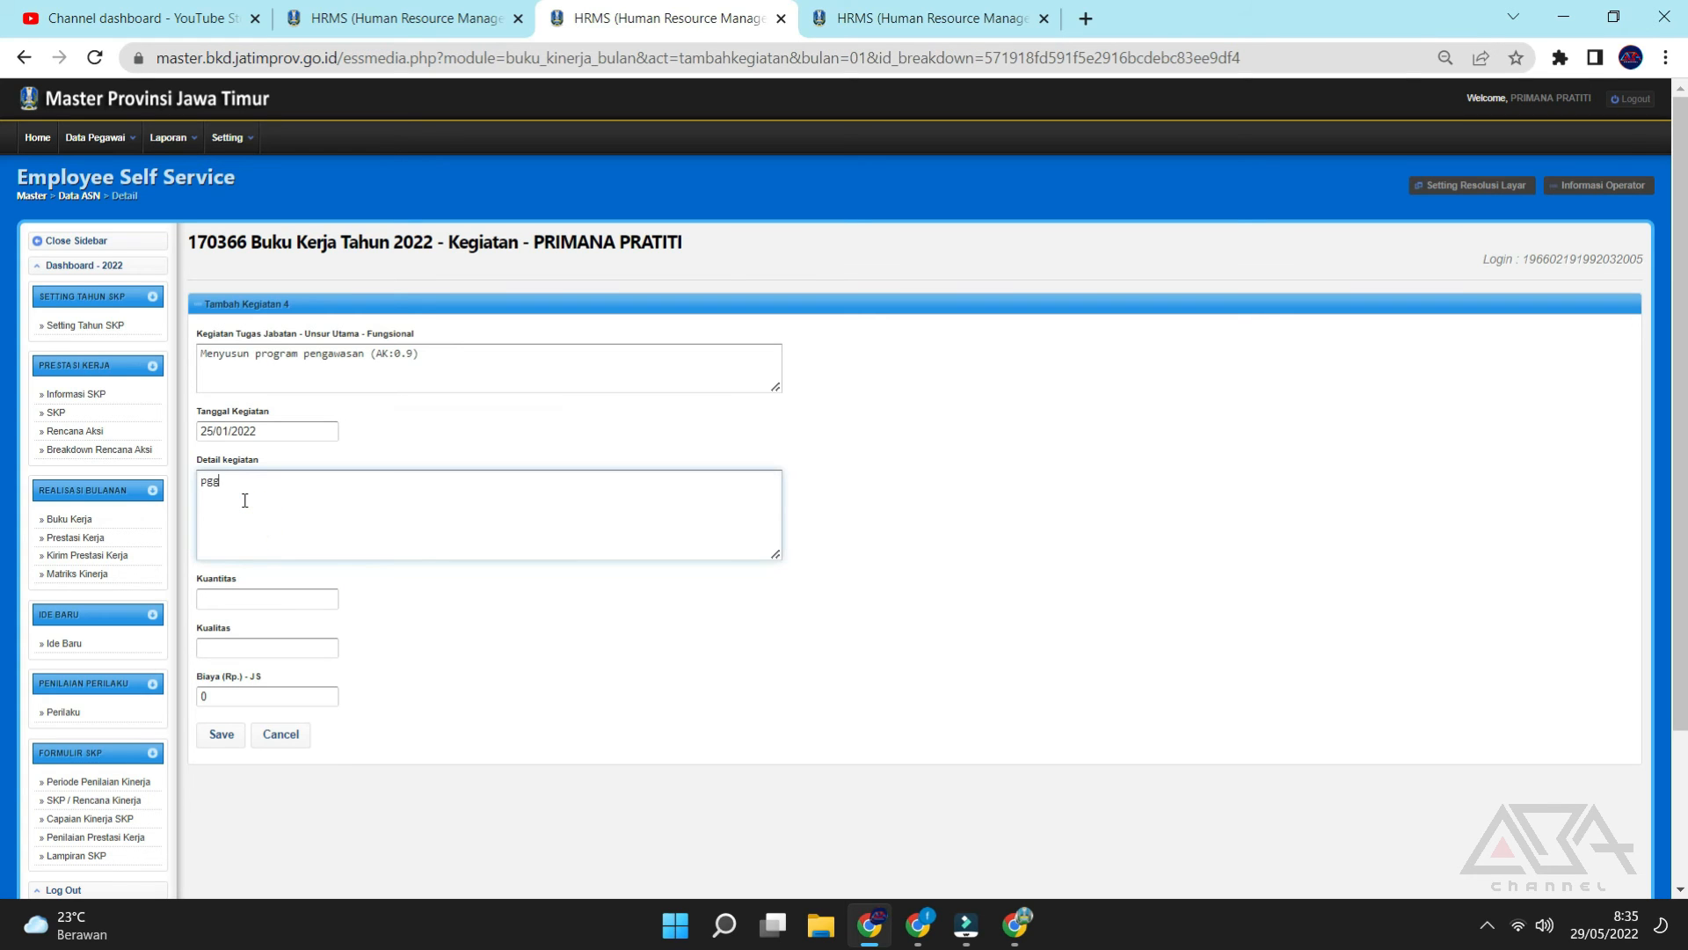
pyautogui.write('jgfjgjghj.........')
# Set the second activity detail's Kuantitas to 0.5 and Kualitas to 100, and save it.
pyautogui.click(264, 599)
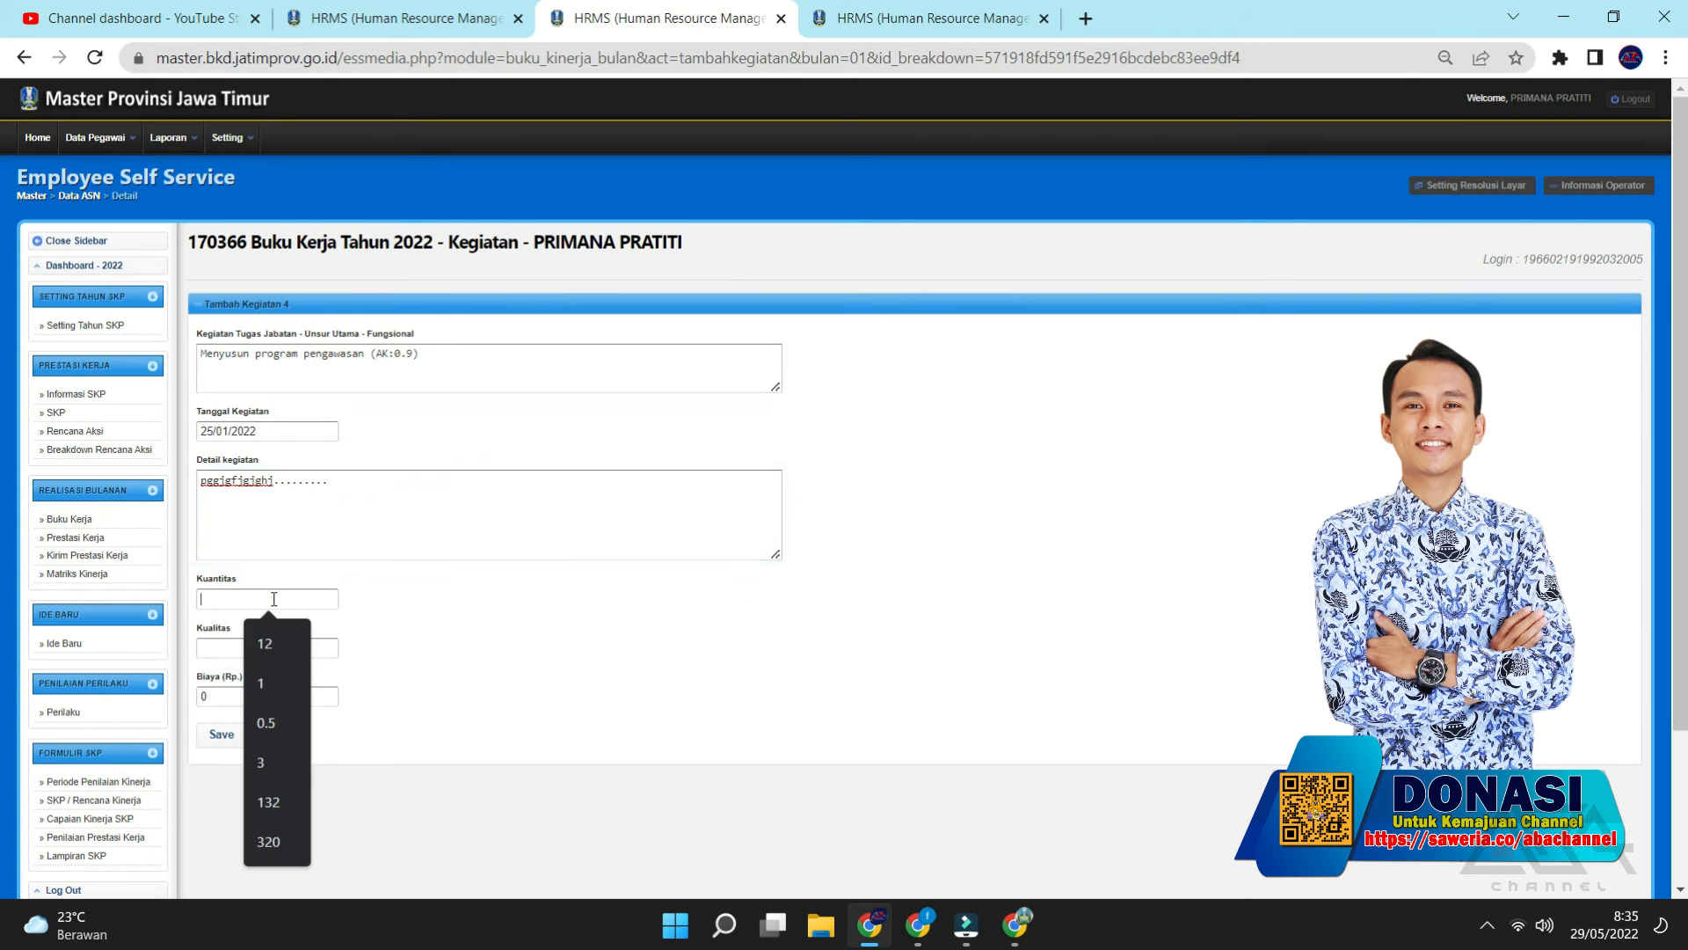
pyautogui.write('0.5')
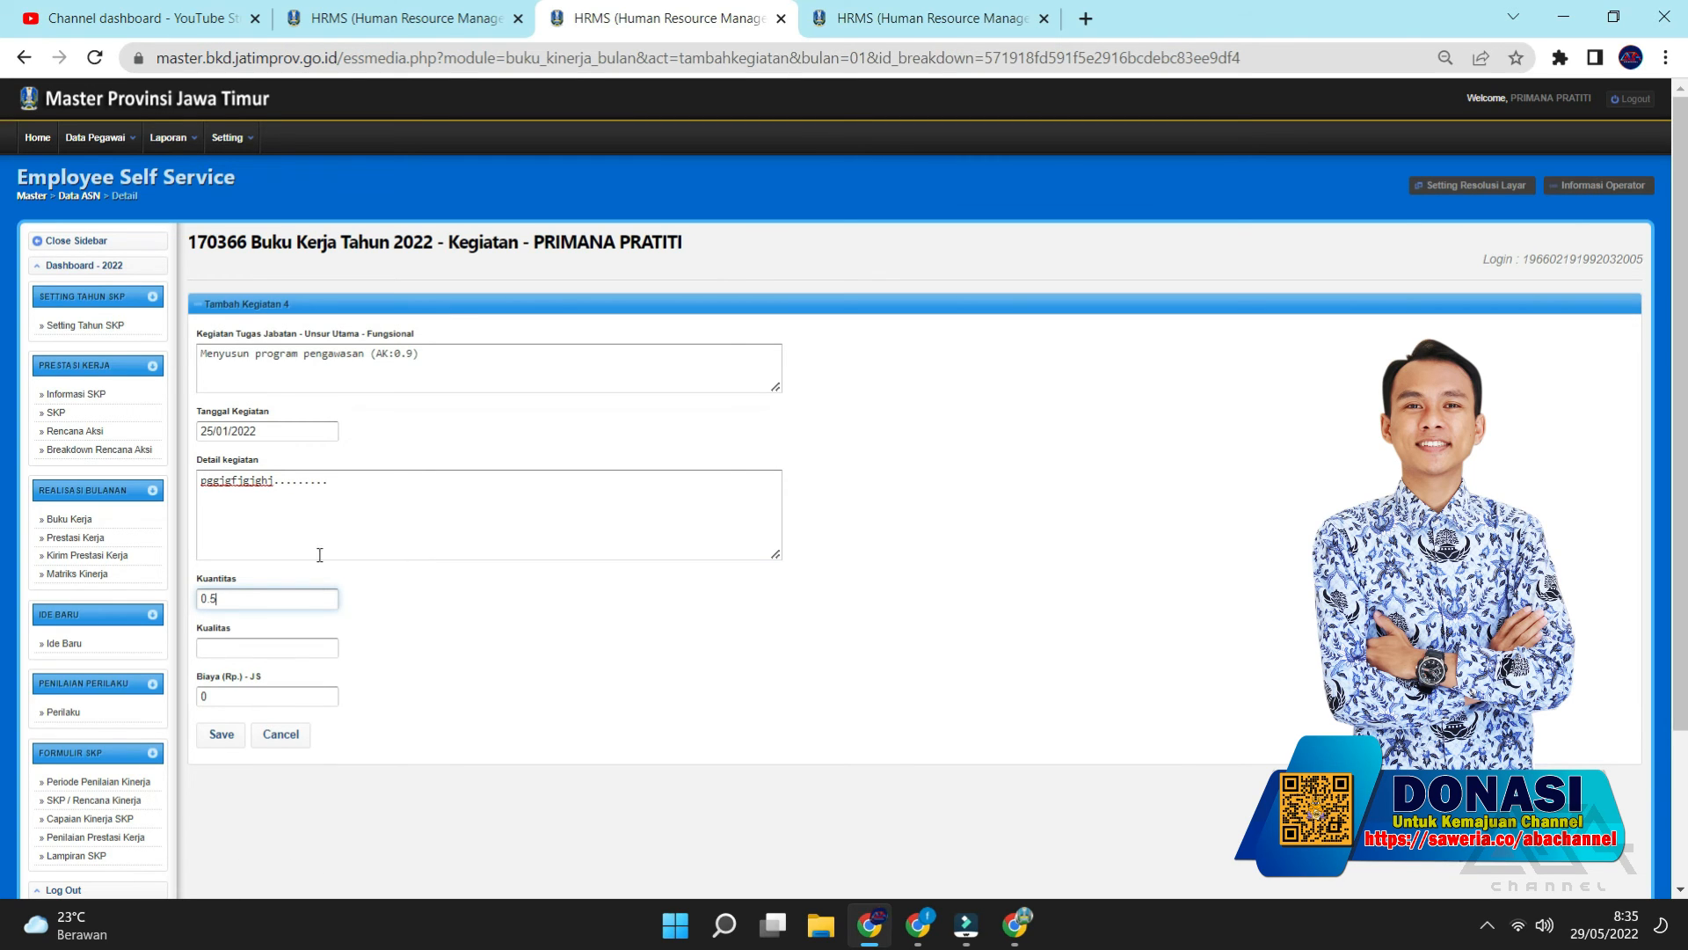
pyautogui.click(312, 648)
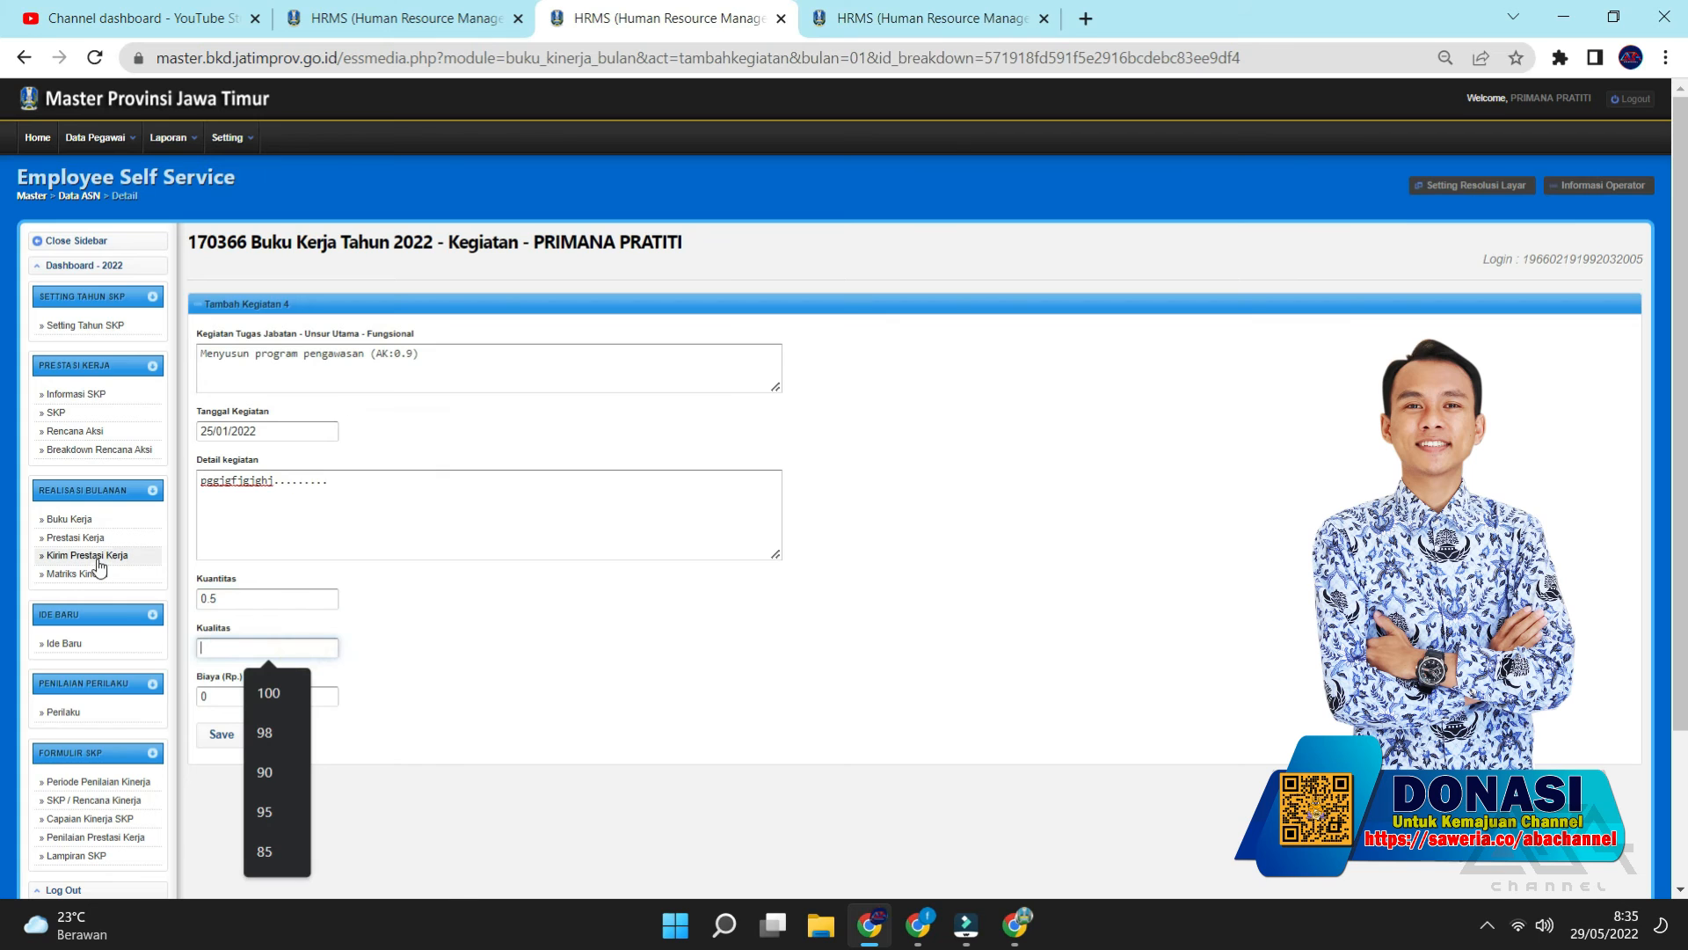
pyautogui.write('100')
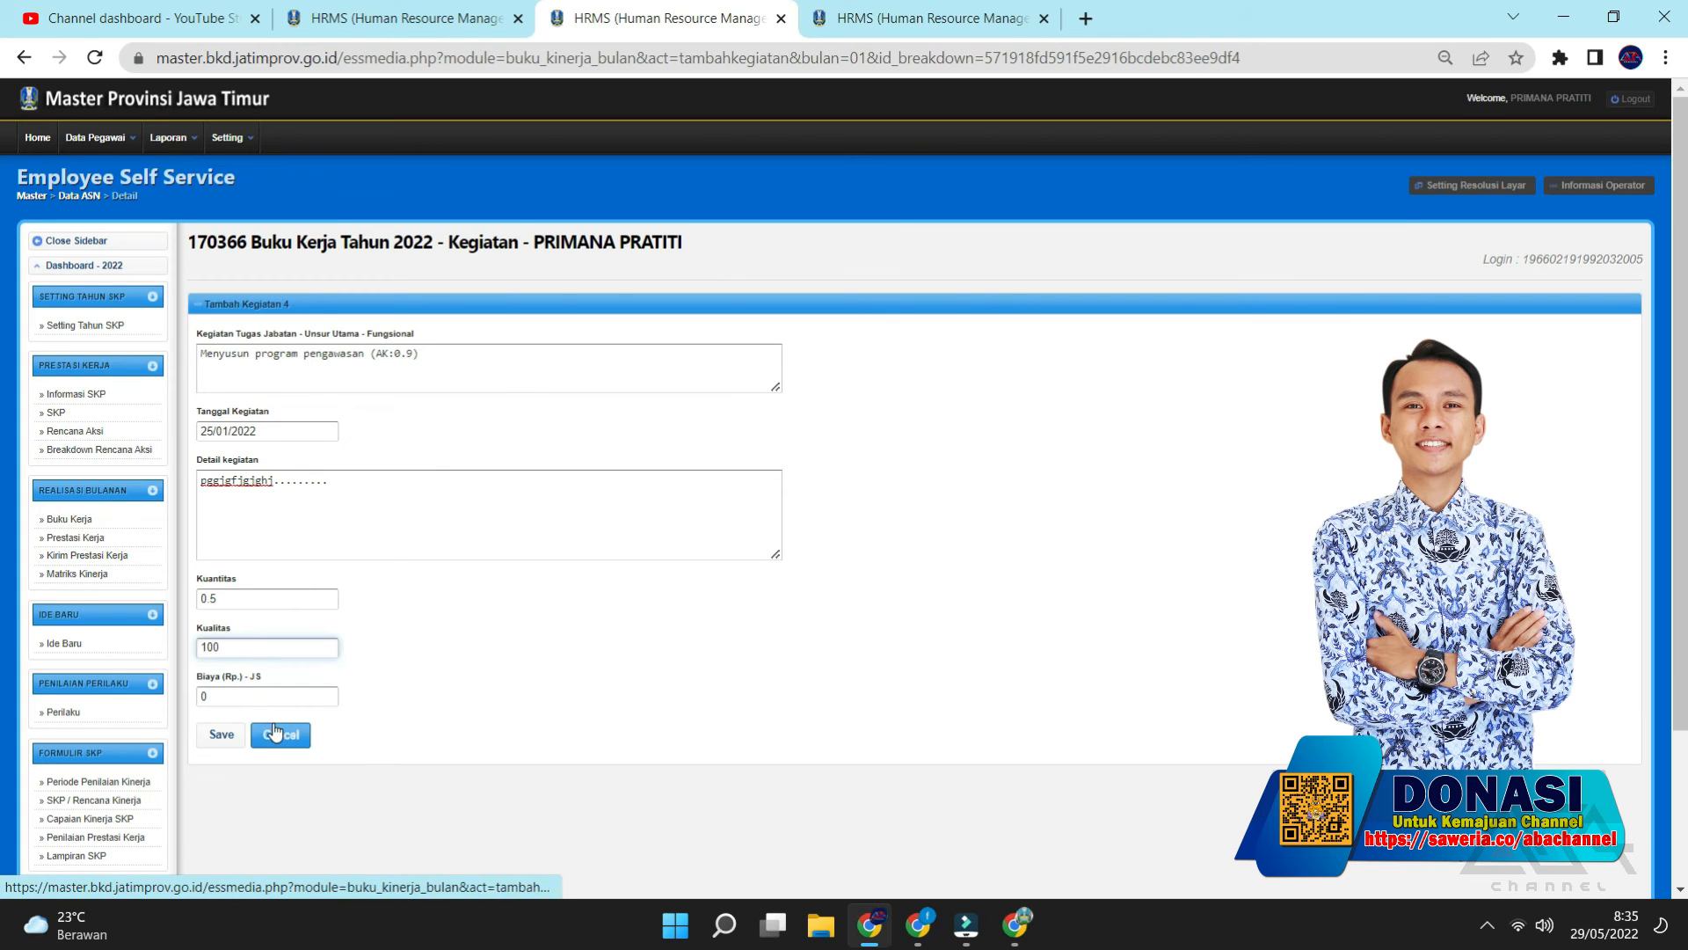
pyautogui.click(222, 735)
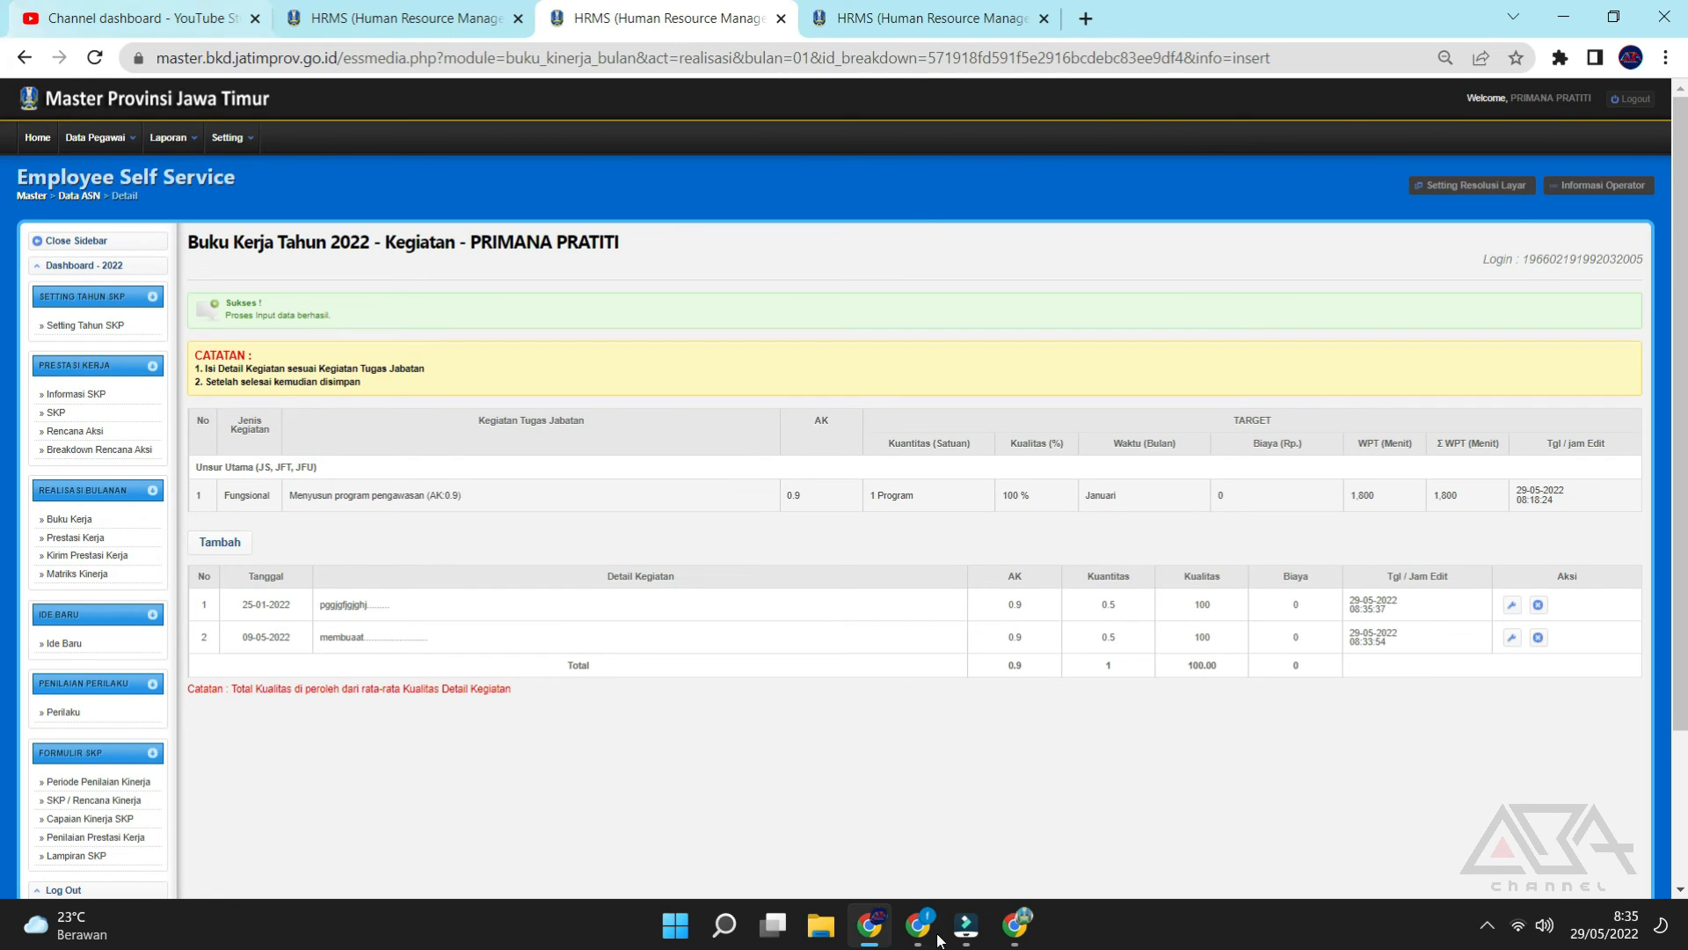
# Compare the total Kuantitas of both activity details with the target Kuantitas of "Menyusun program pengawasan".
pyautogui.moveTo(1118, 672); pyautogui.dragTo(1103, 669)
pyautogui.click(1098, 694)
pyautogui.click(1104, 703)
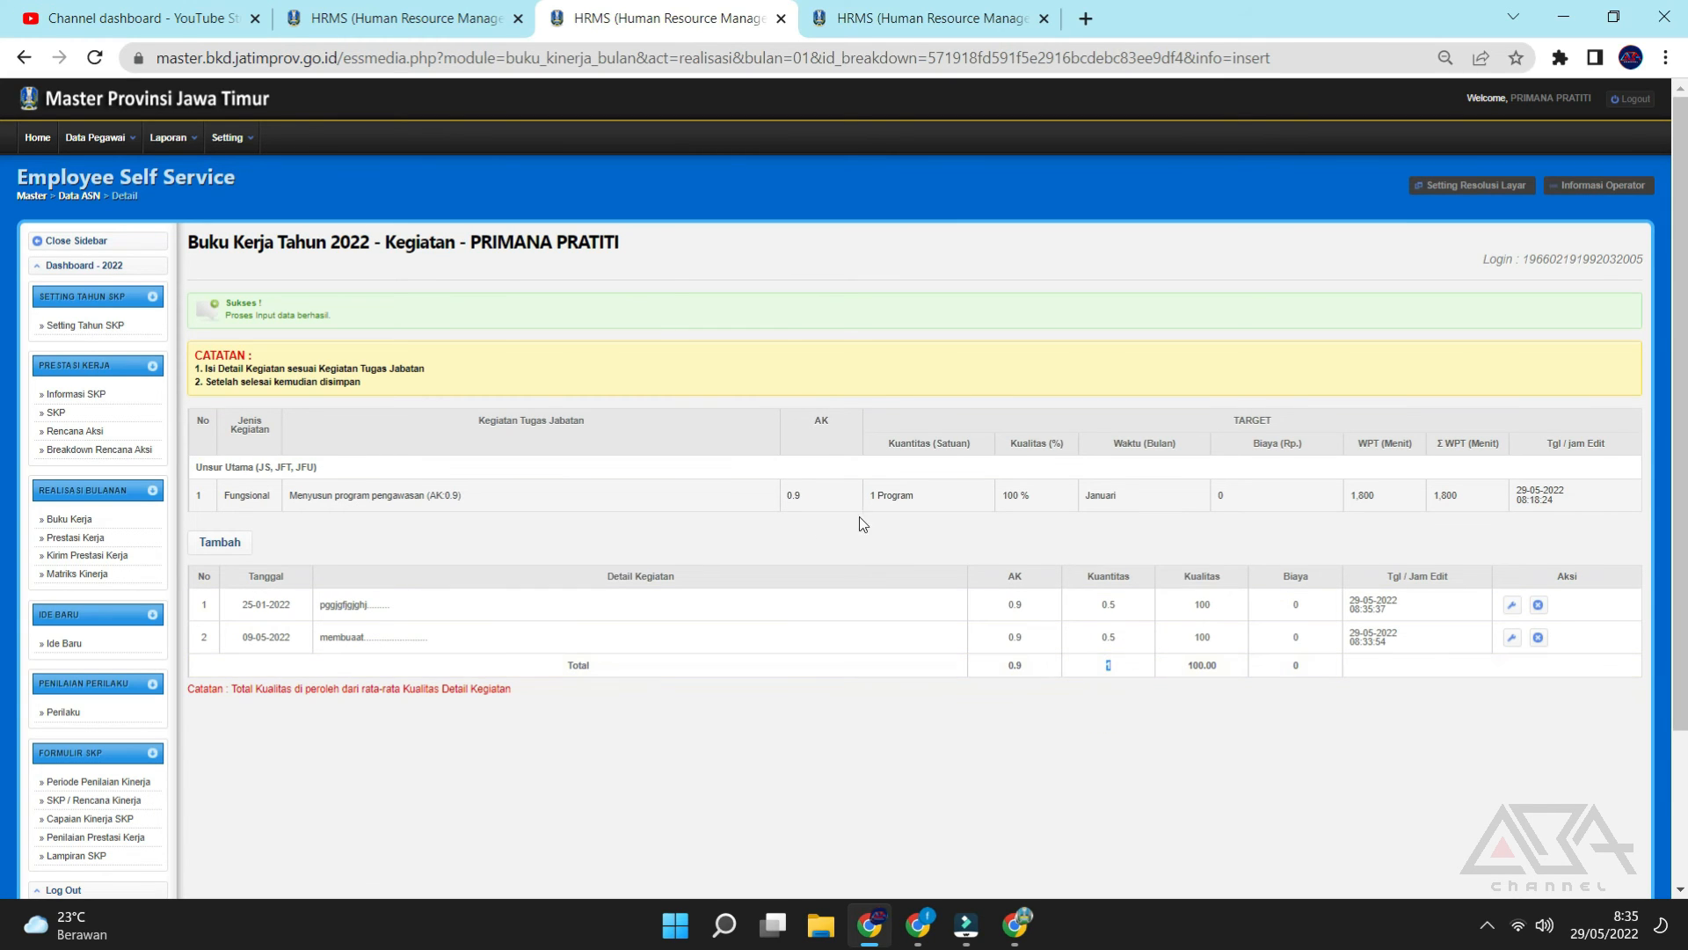
pyautogui.moveTo(952, 496); pyautogui.dragTo(867, 498)
pyautogui.moveTo(1122, 669); pyautogui.dragTo(1095, 668)
pyautogui.click(926, 500)
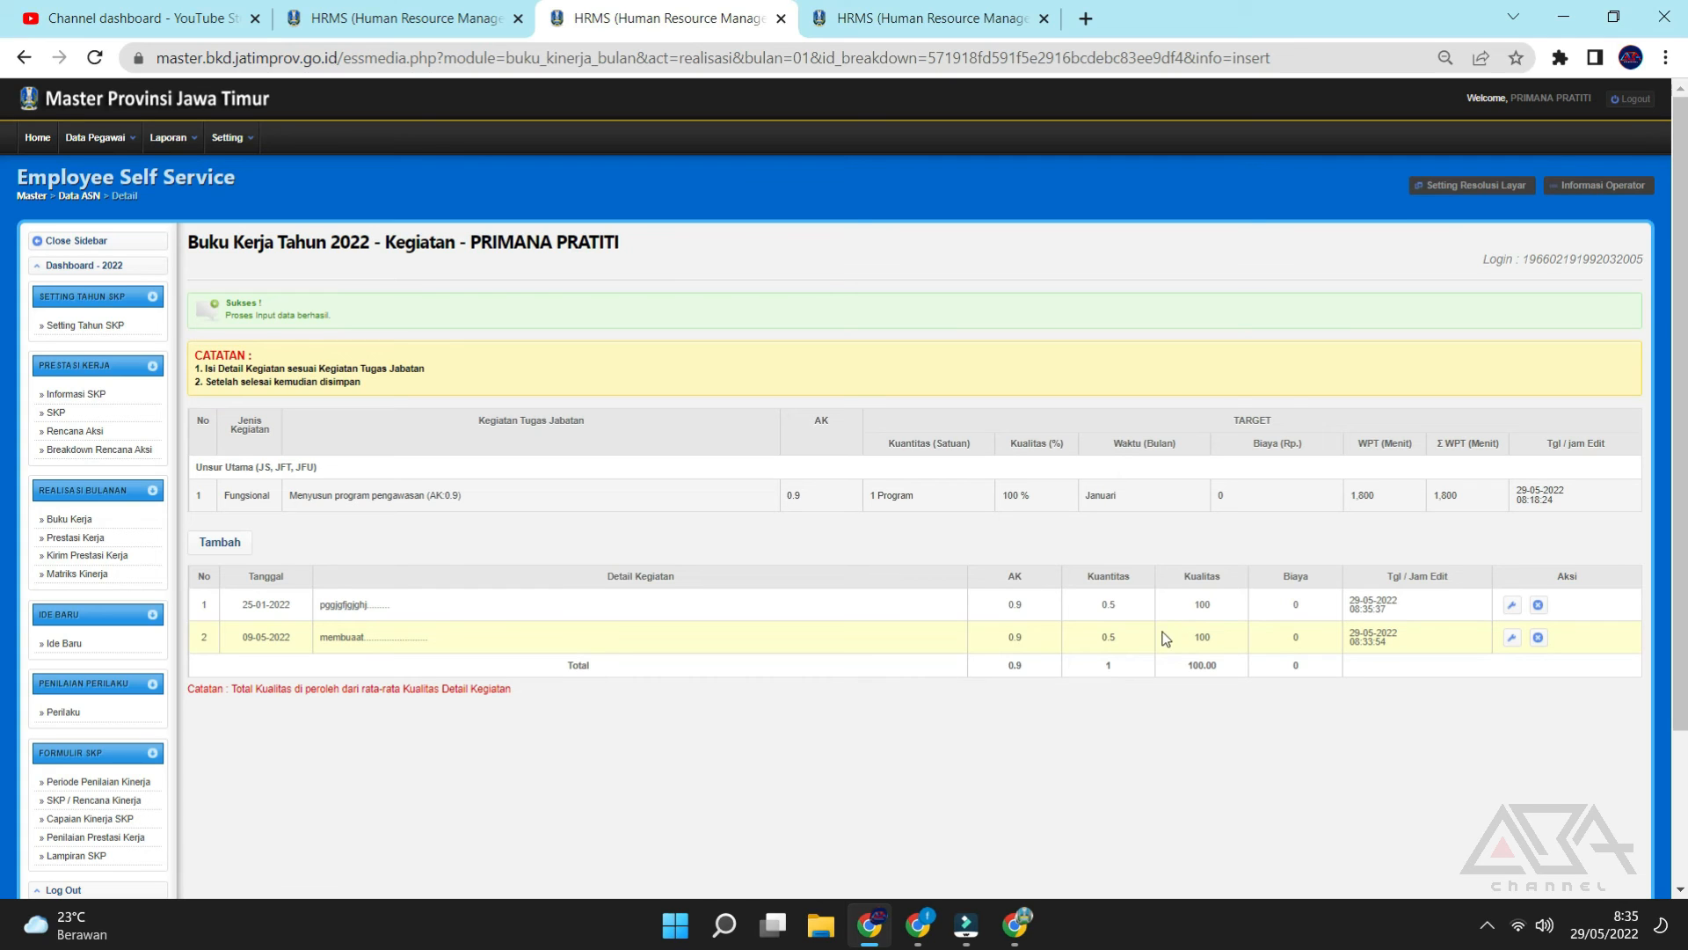
pyautogui.click(1113, 669)
pyautogui.moveTo(925, 498); pyautogui.dragTo(868, 482)
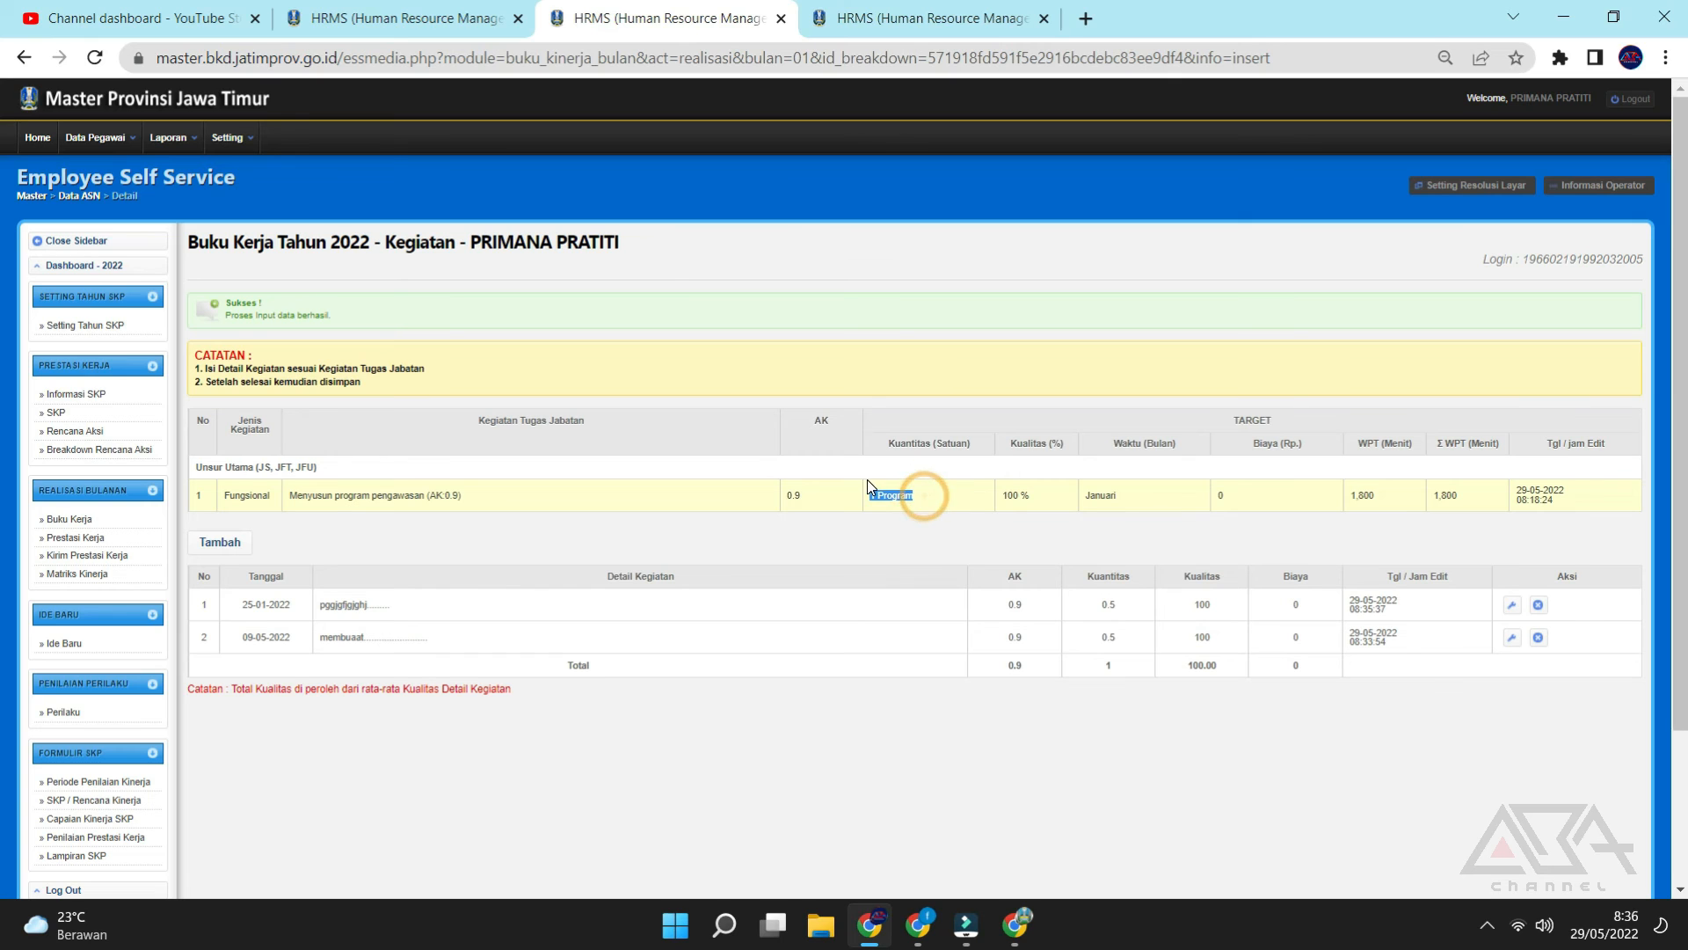
pyautogui.doubleClick(1107, 667)
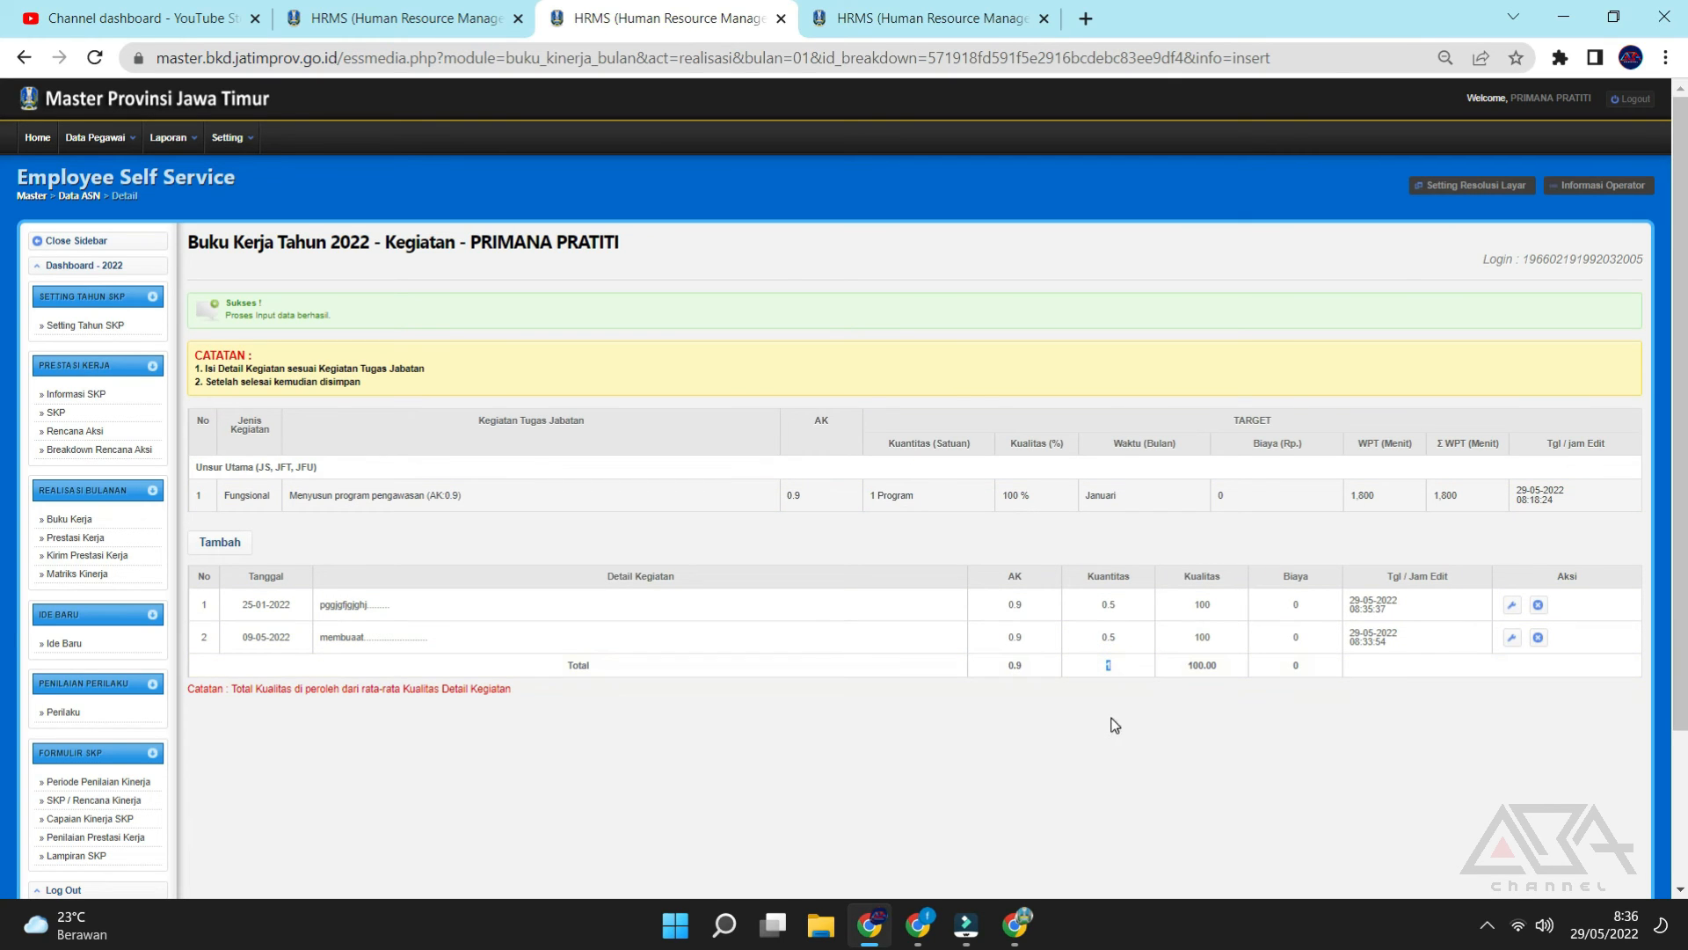
pyautogui.doubleClick(1108, 576)
pyautogui.tripleClick(930, 495)
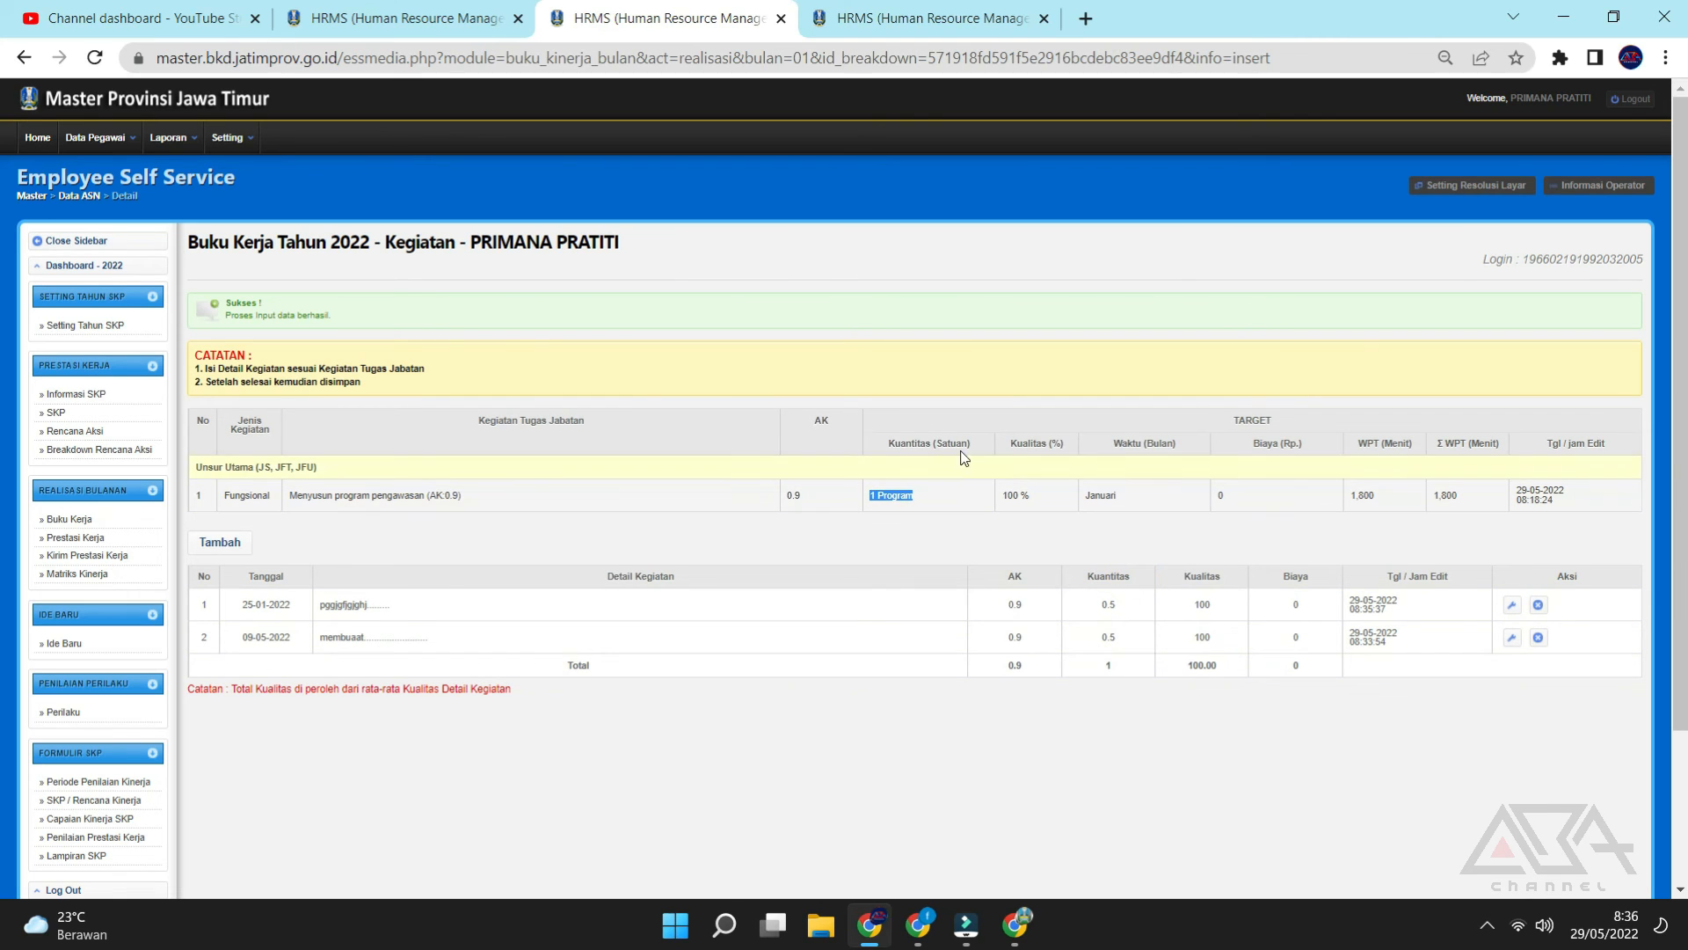
pyautogui.click(1009, 755)
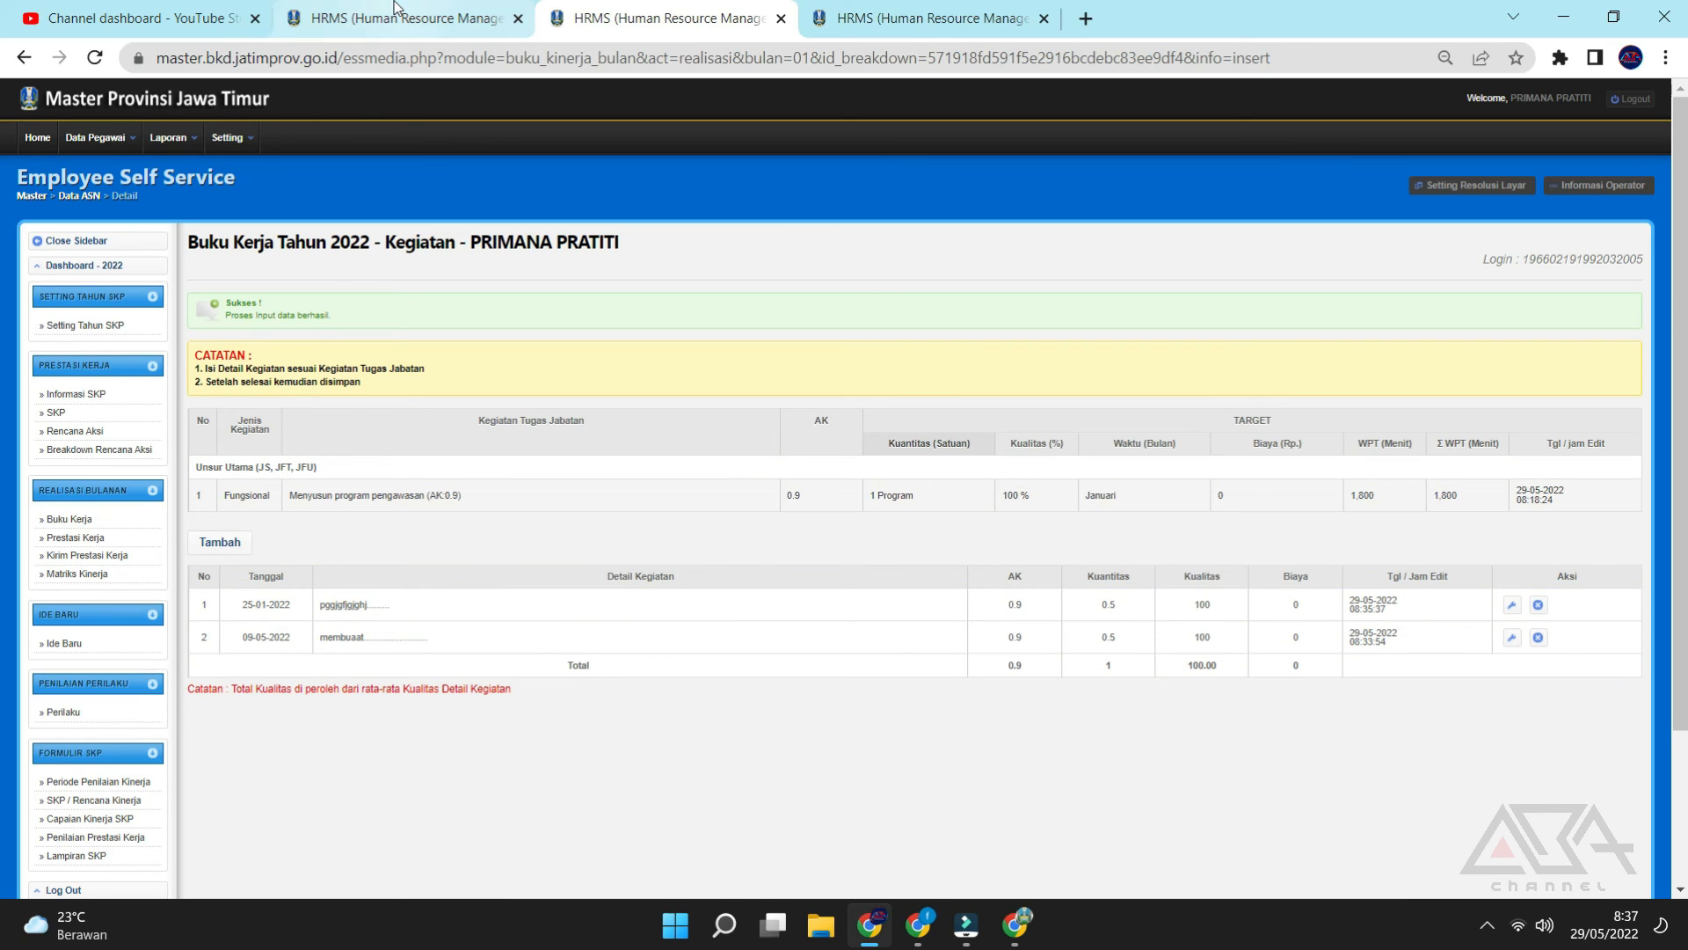
# Start a new activity detail for "Melaksanakan pembinaan guru dan/atau Kepala Sekolah" in January's Buku Kerja.
pyautogui.click(781, 18)
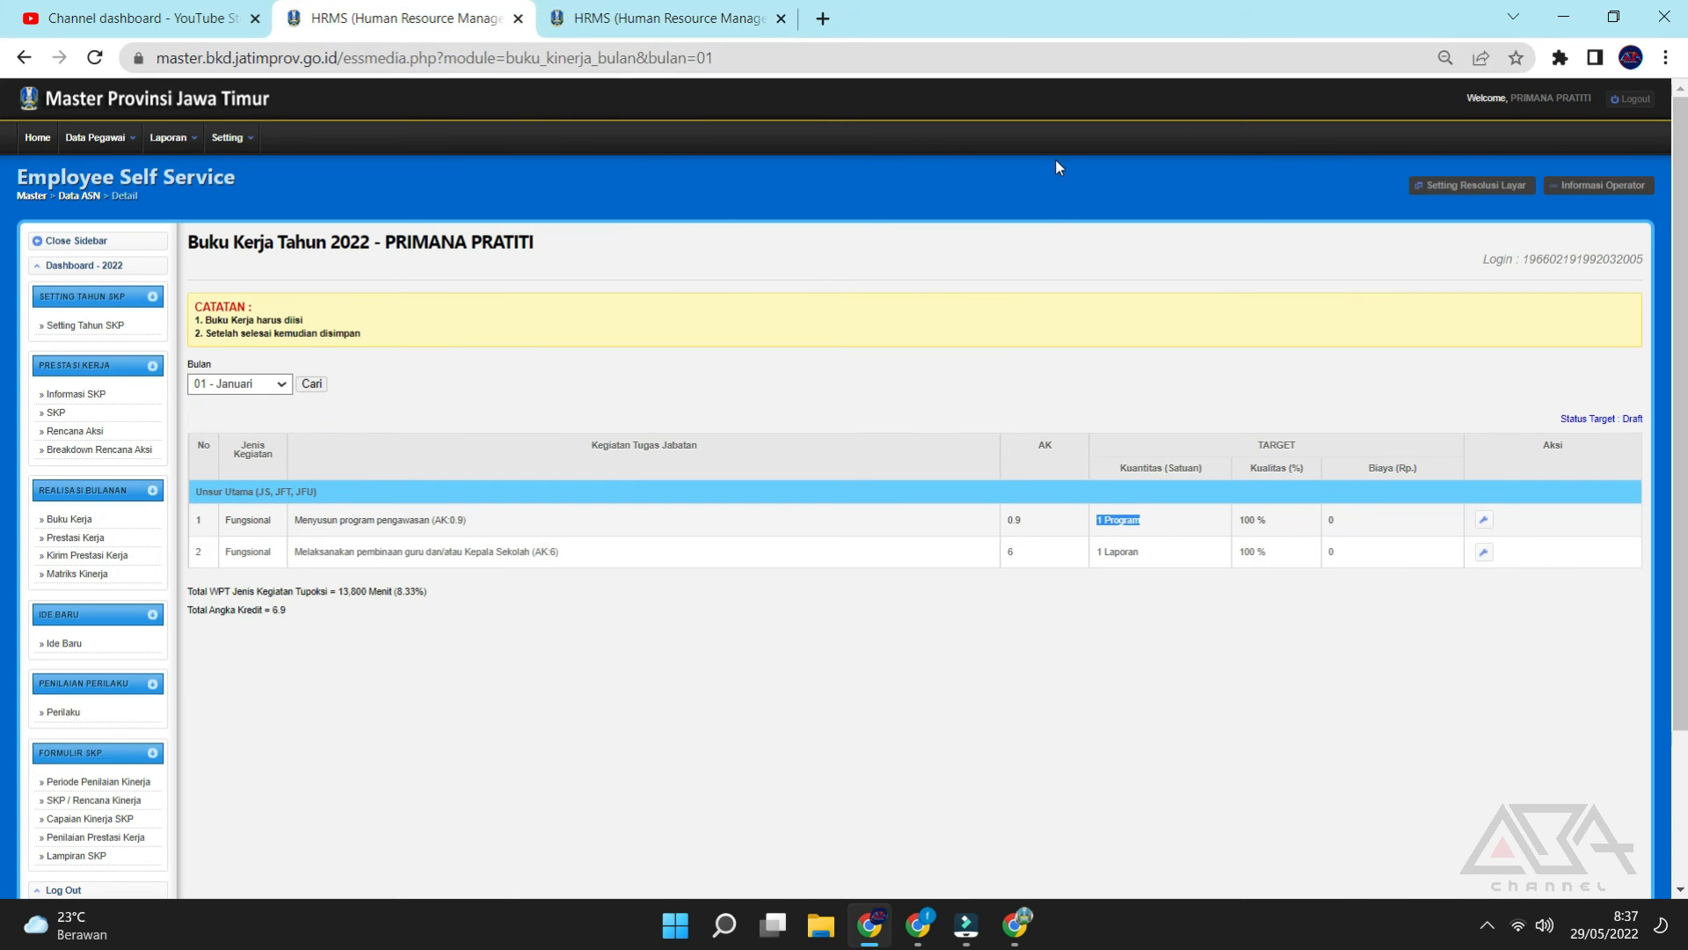
pyautogui.moveTo(300, 551); pyautogui.dragTo(703, 560)
pyautogui.tripleClick(1162, 554)
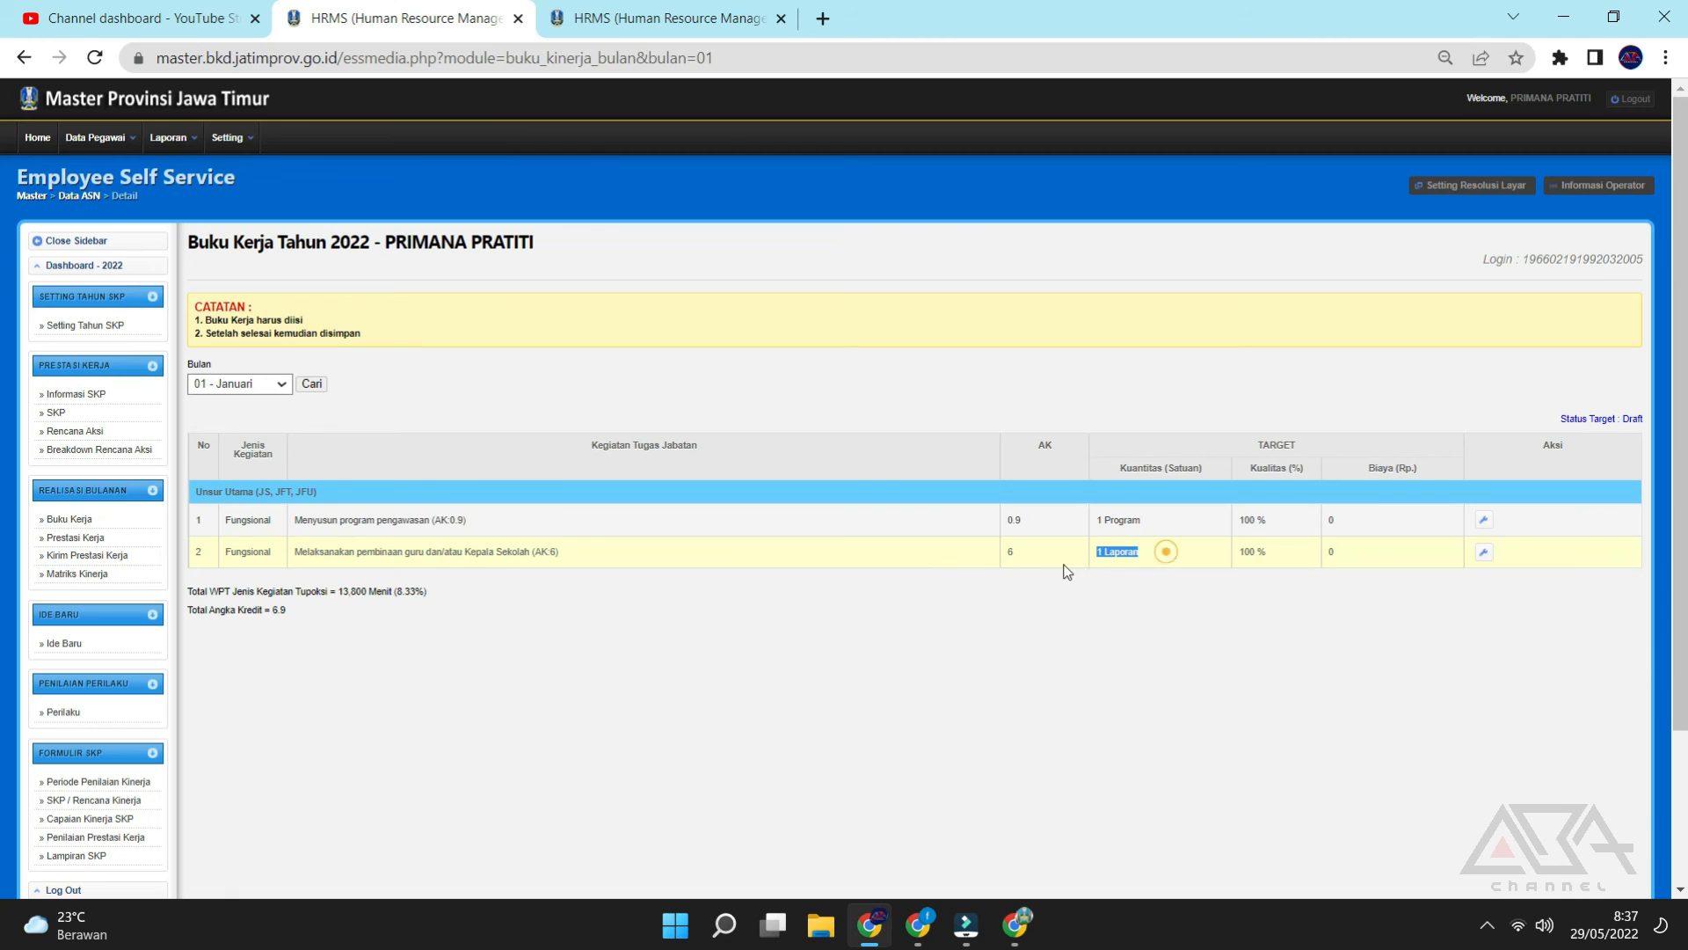
pyautogui.click(1319, 694)
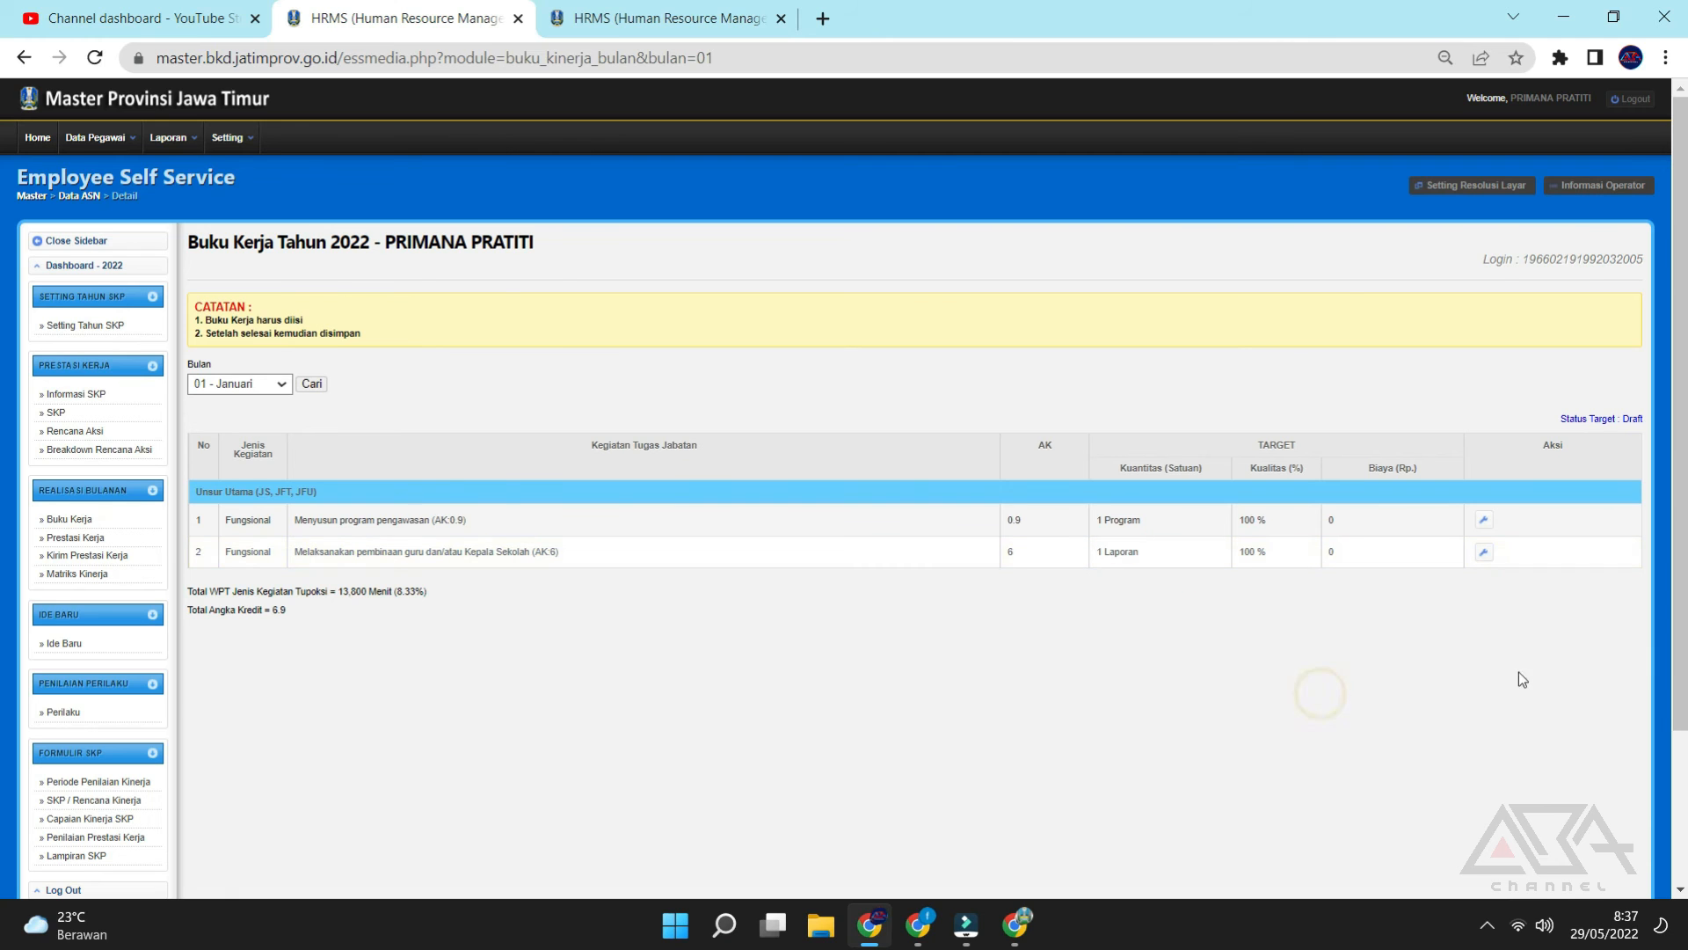
pyautogui.click(1485, 554)
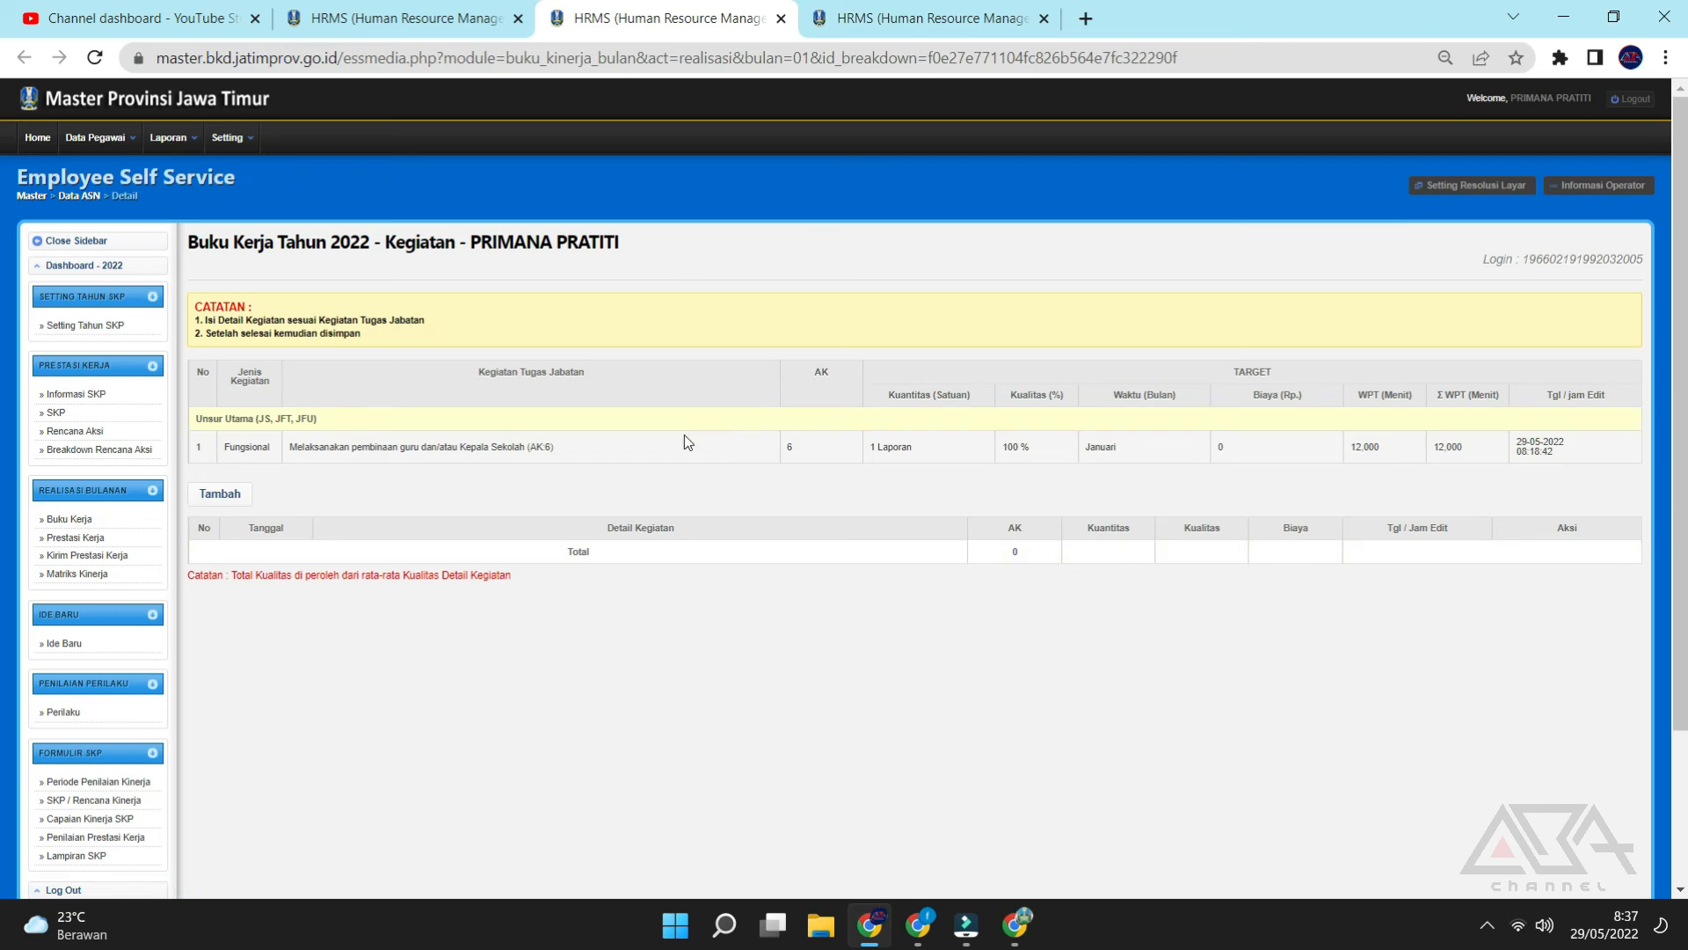
pyautogui.click(245, 501)
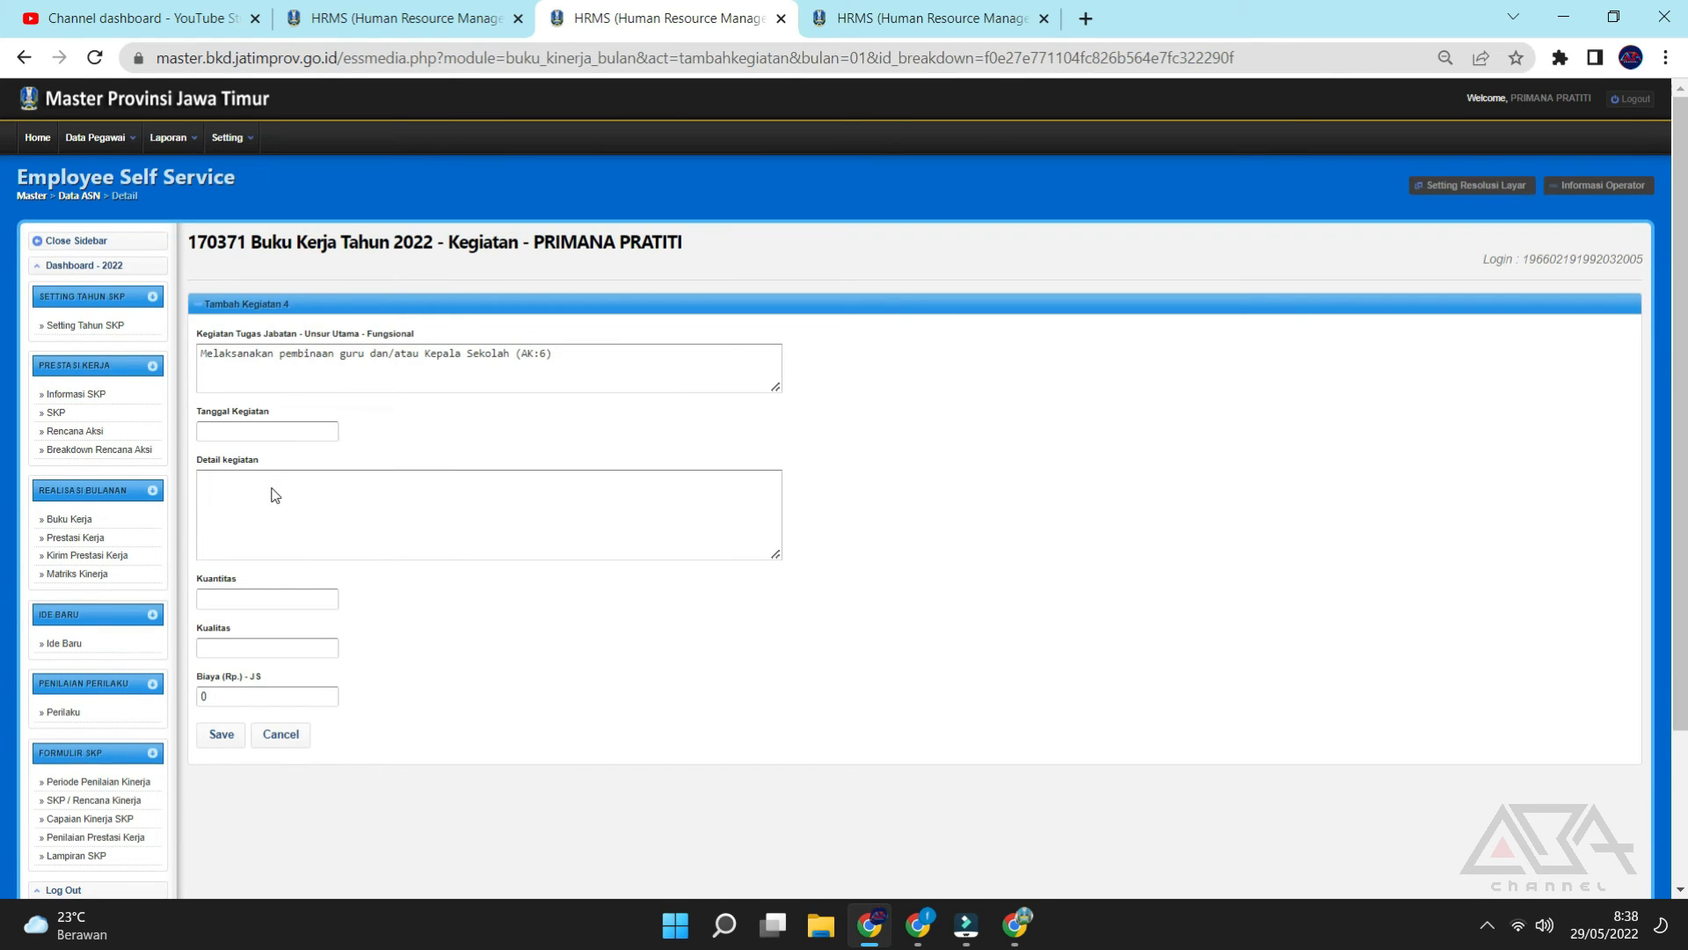
# Date the activity detail 31/01/2022 and enter "melaksakan....." as the Detail kegiatan.
pyautogui.click(242, 430)
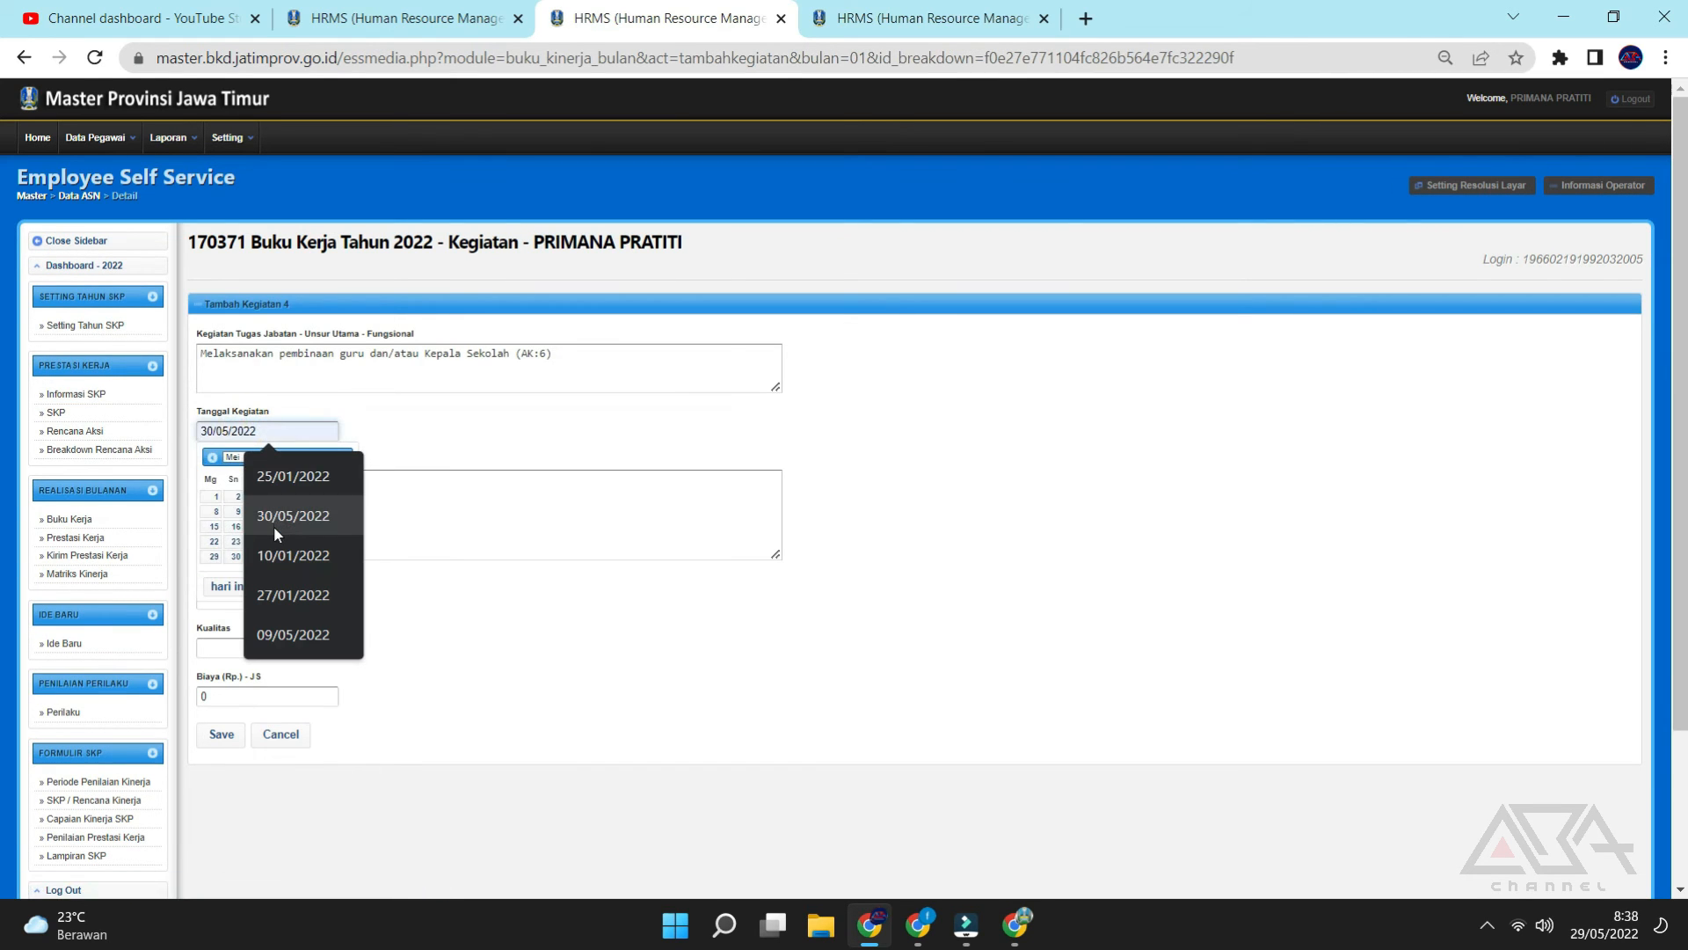
pyautogui.click(236, 456)
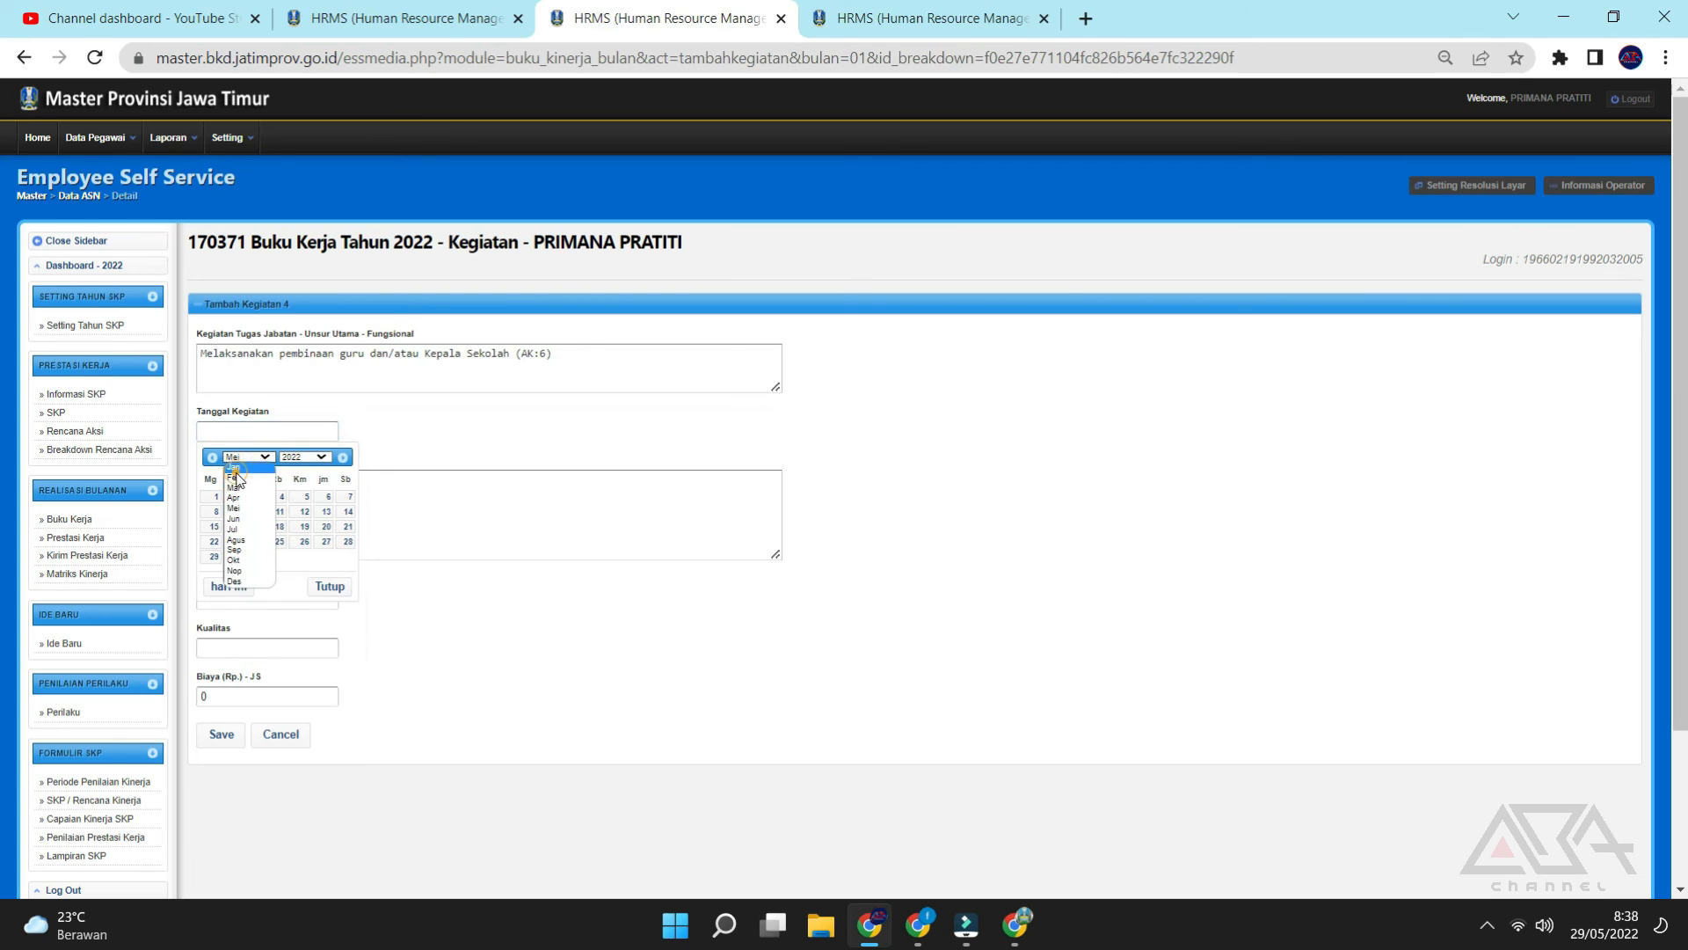
pyautogui.click(235, 468)
pyautogui.click(233, 577)
pyautogui.click(250, 515)
pyautogui.write('hghjgfjgjghhj')
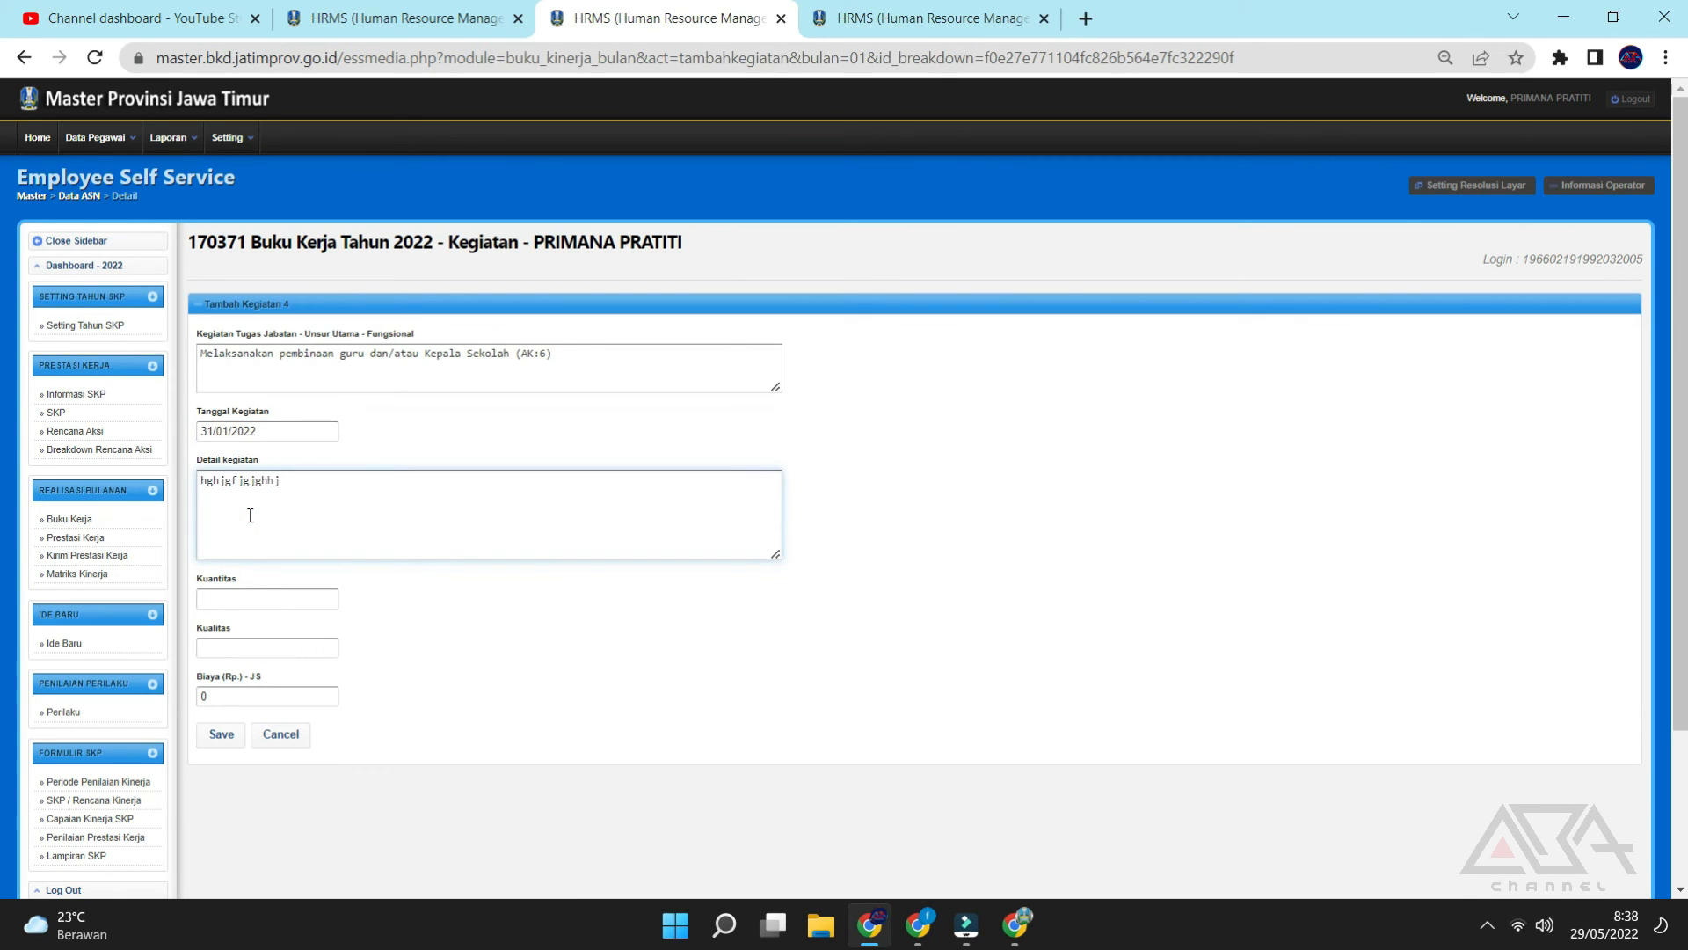
pyautogui.press('BackSpace')
pyautogui.press('BackSpace')
pyautogui.press('BackSpace')
pyautogui.press('BackSpace')
pyautogui.press('BackSpace')
pyautogui.press('BackSpace')
pyautogui.press('BackSpace')
pyautogui.press('BackSpace')
pyautogui.press('BackSpace')
pyautogui.press('BackSpace')
pyautogui.press('BackSpace')
pyautogui.press('BackSpace')
pyautogui.press('BackSpace')
pyautogui.write('melaksakan...')
# Set the activity detail's Kuantitas to 1 and Kualitas to 100, and save it.
pyautogui.click(247, 595)
pyautogui.write('1')
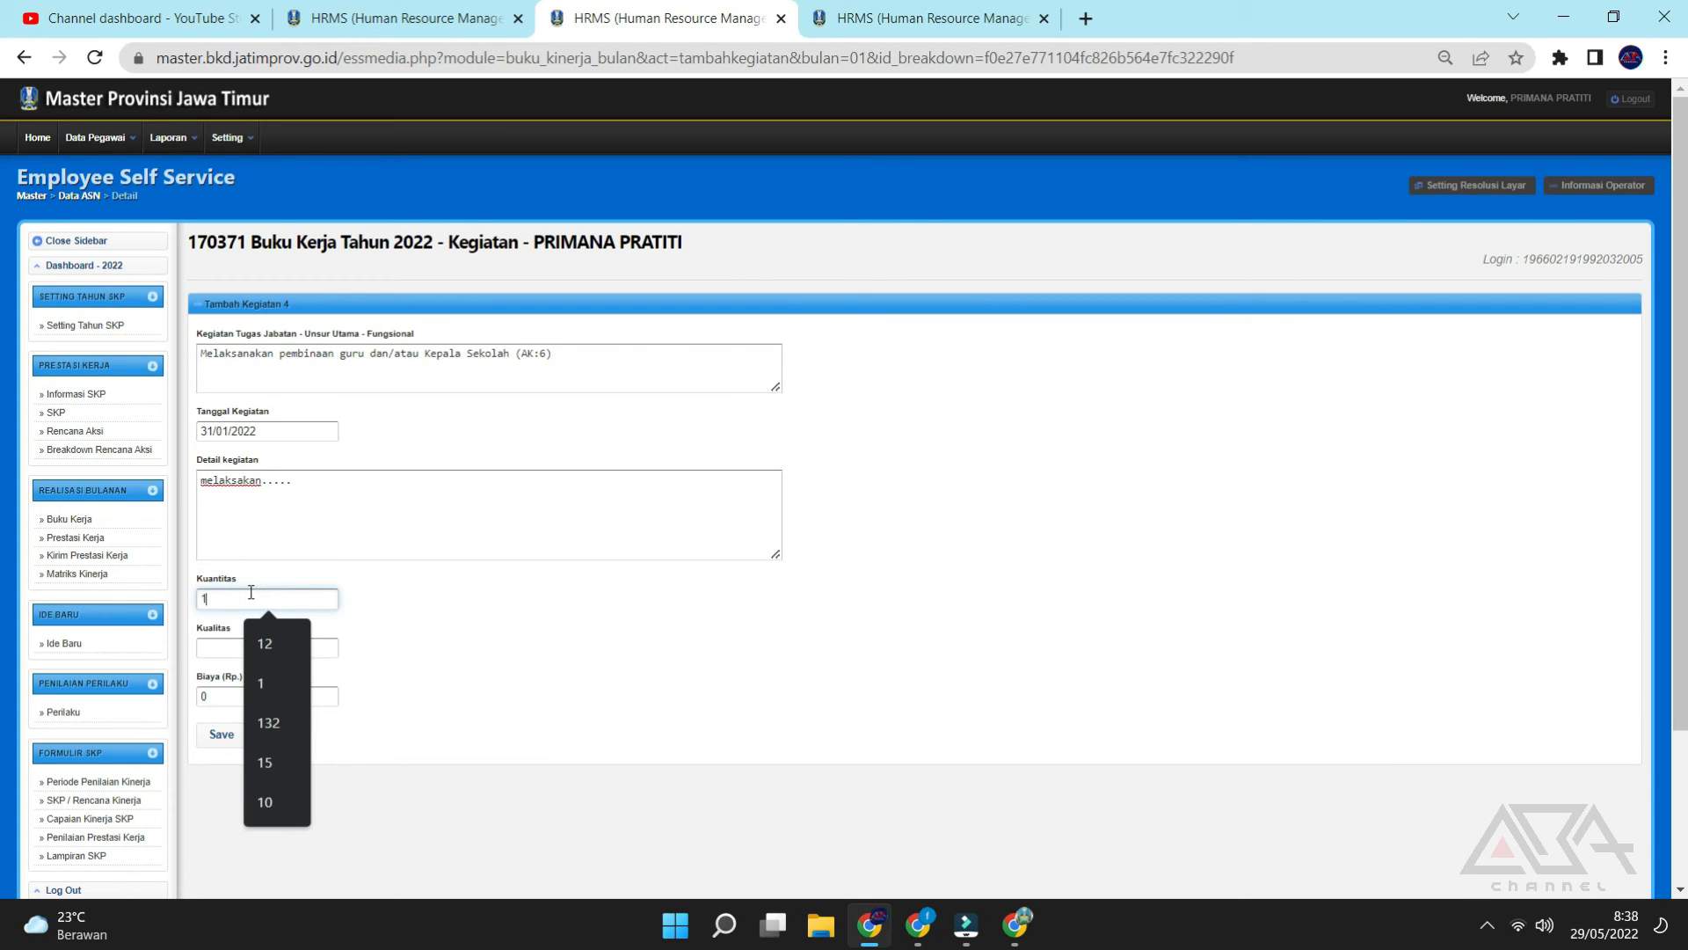
pyautogui.click(220, 642)
pyautogui.write('100')
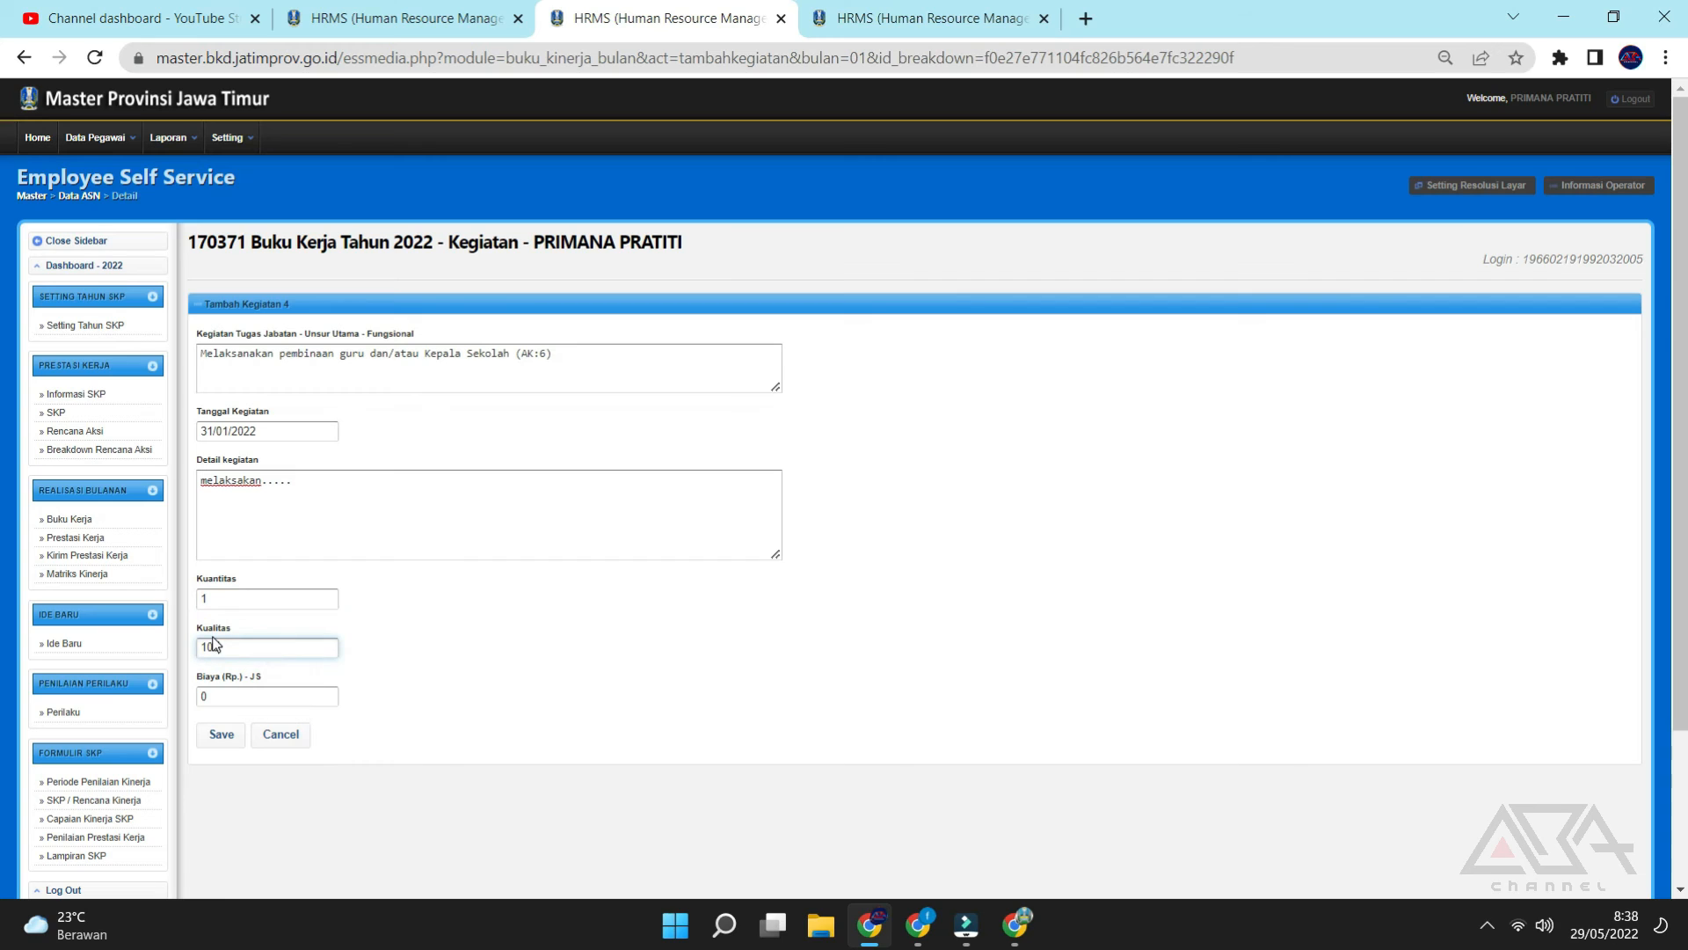
pyautogui.click(335, 607)
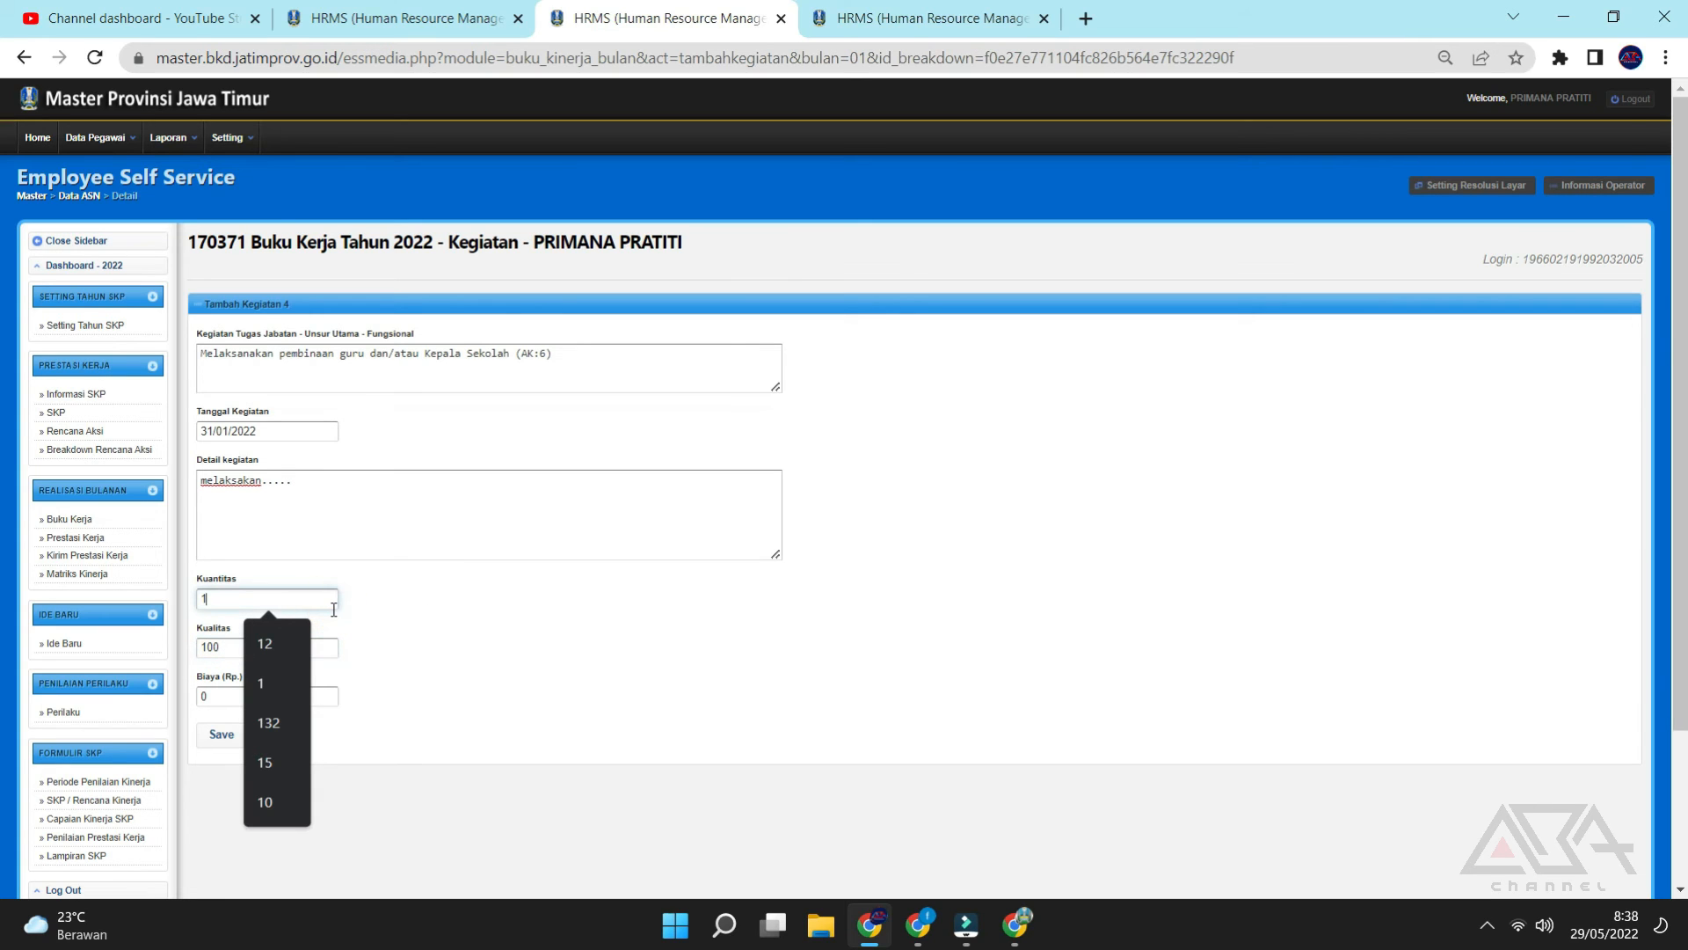
pyautogui.click(207, 739)
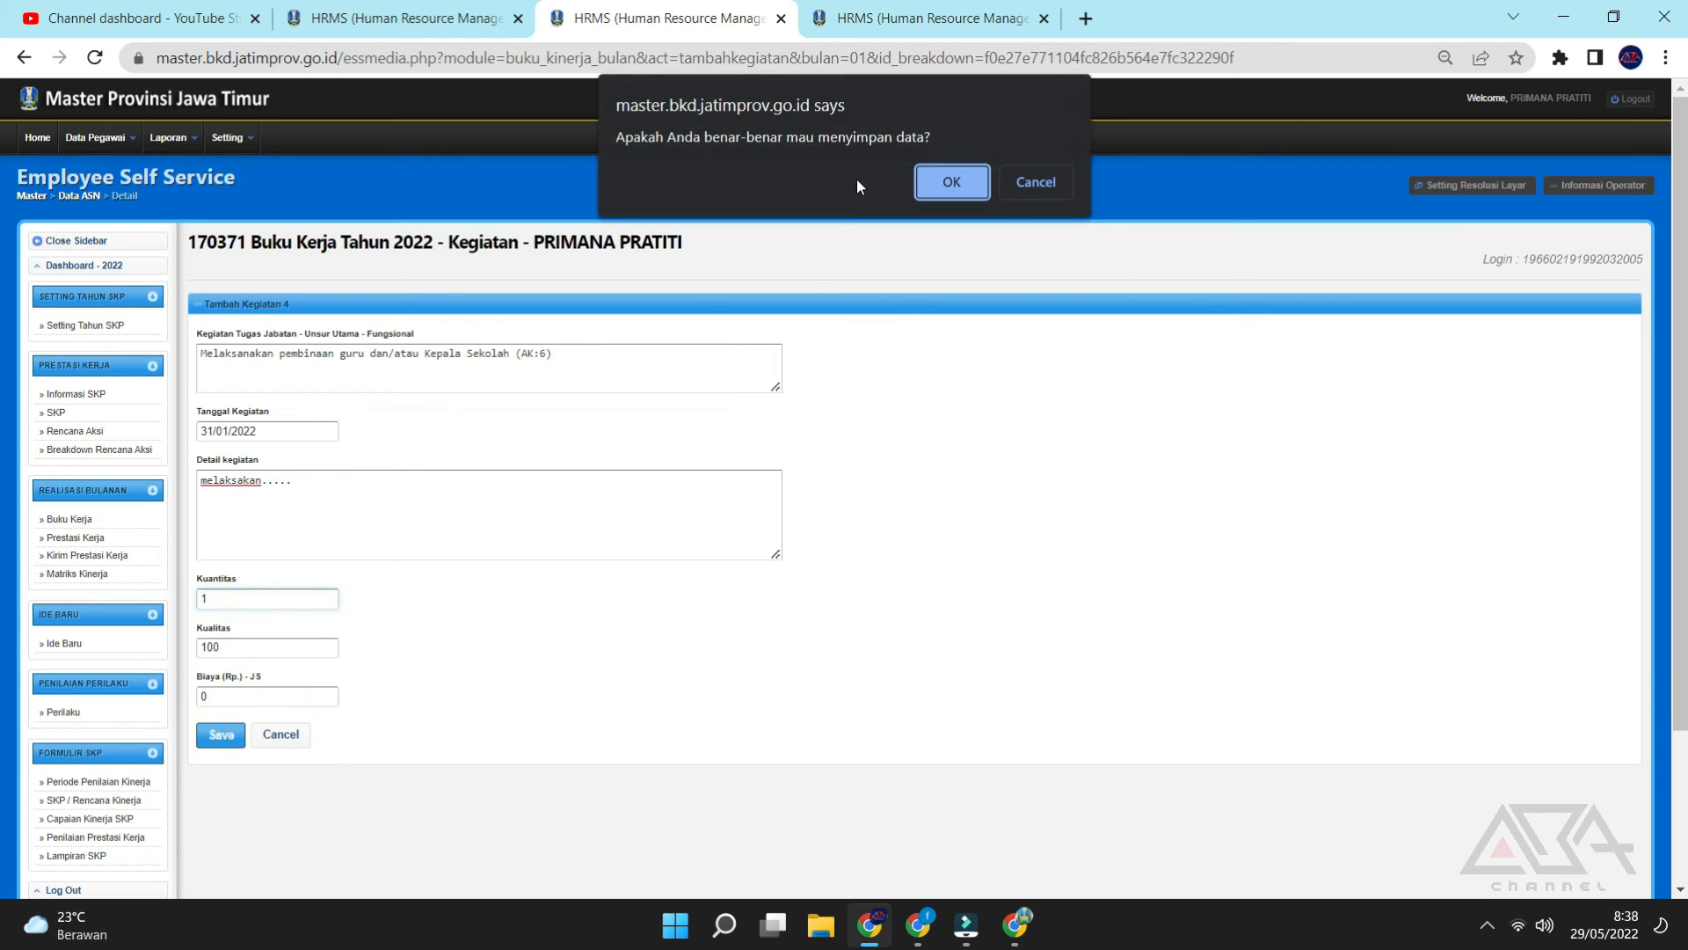
pyautogui.click(950, 183)
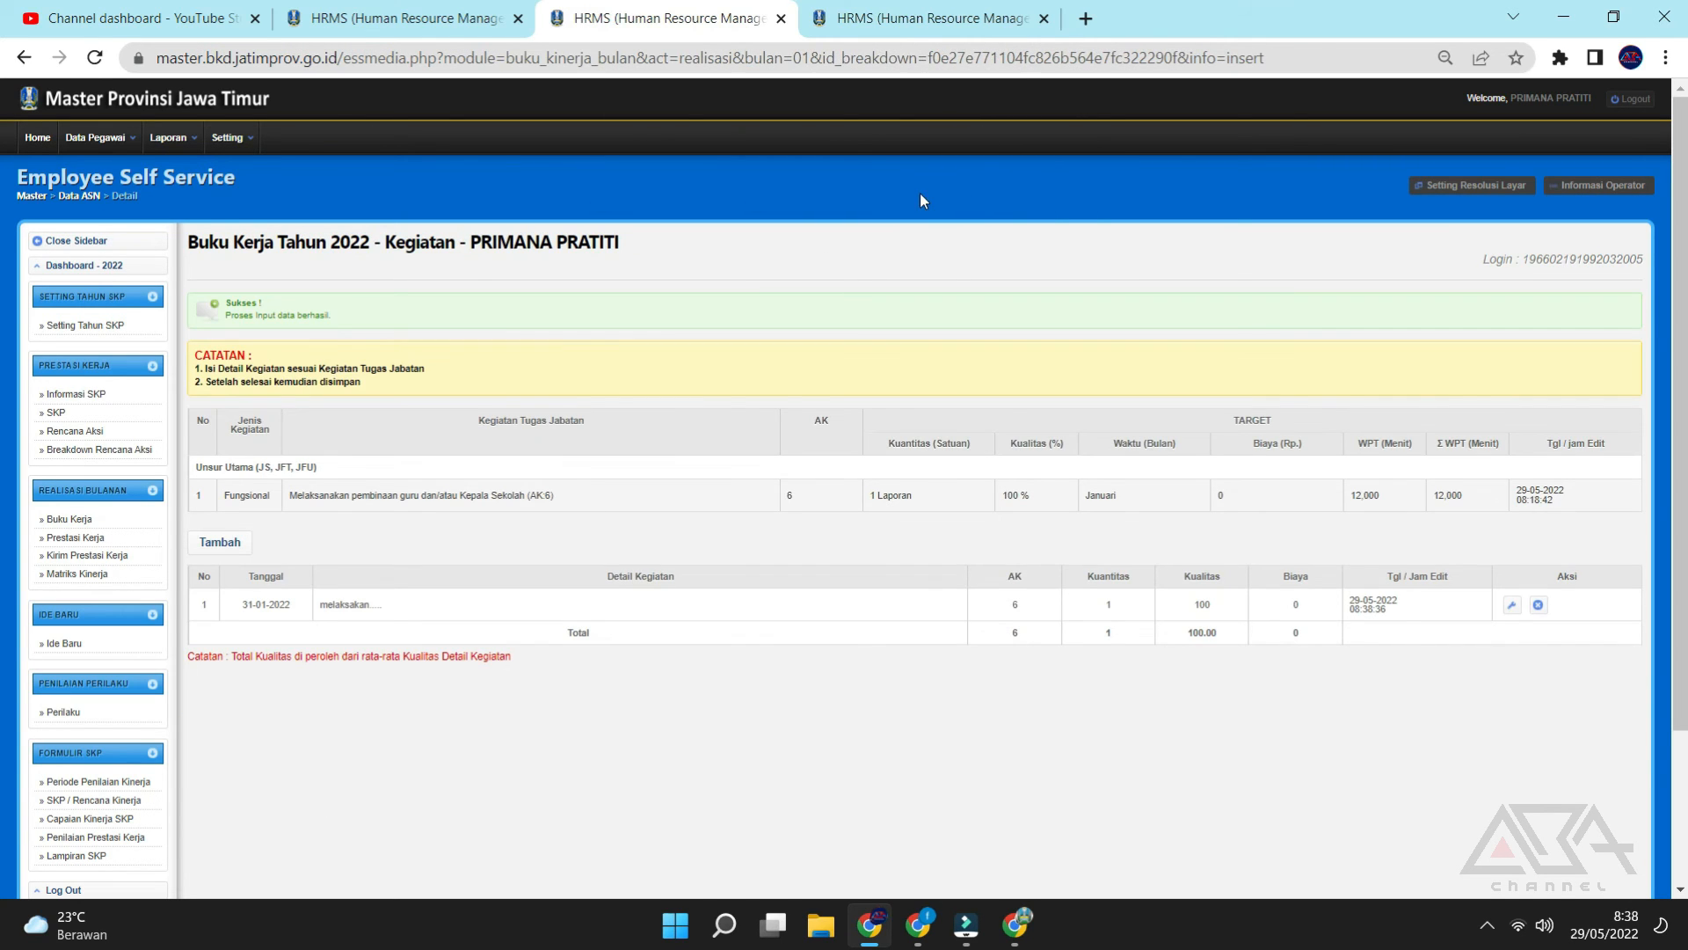
# Show the Prestasi Kerja realisation for 01 - Januari.
pyautogui.click(423, 16)
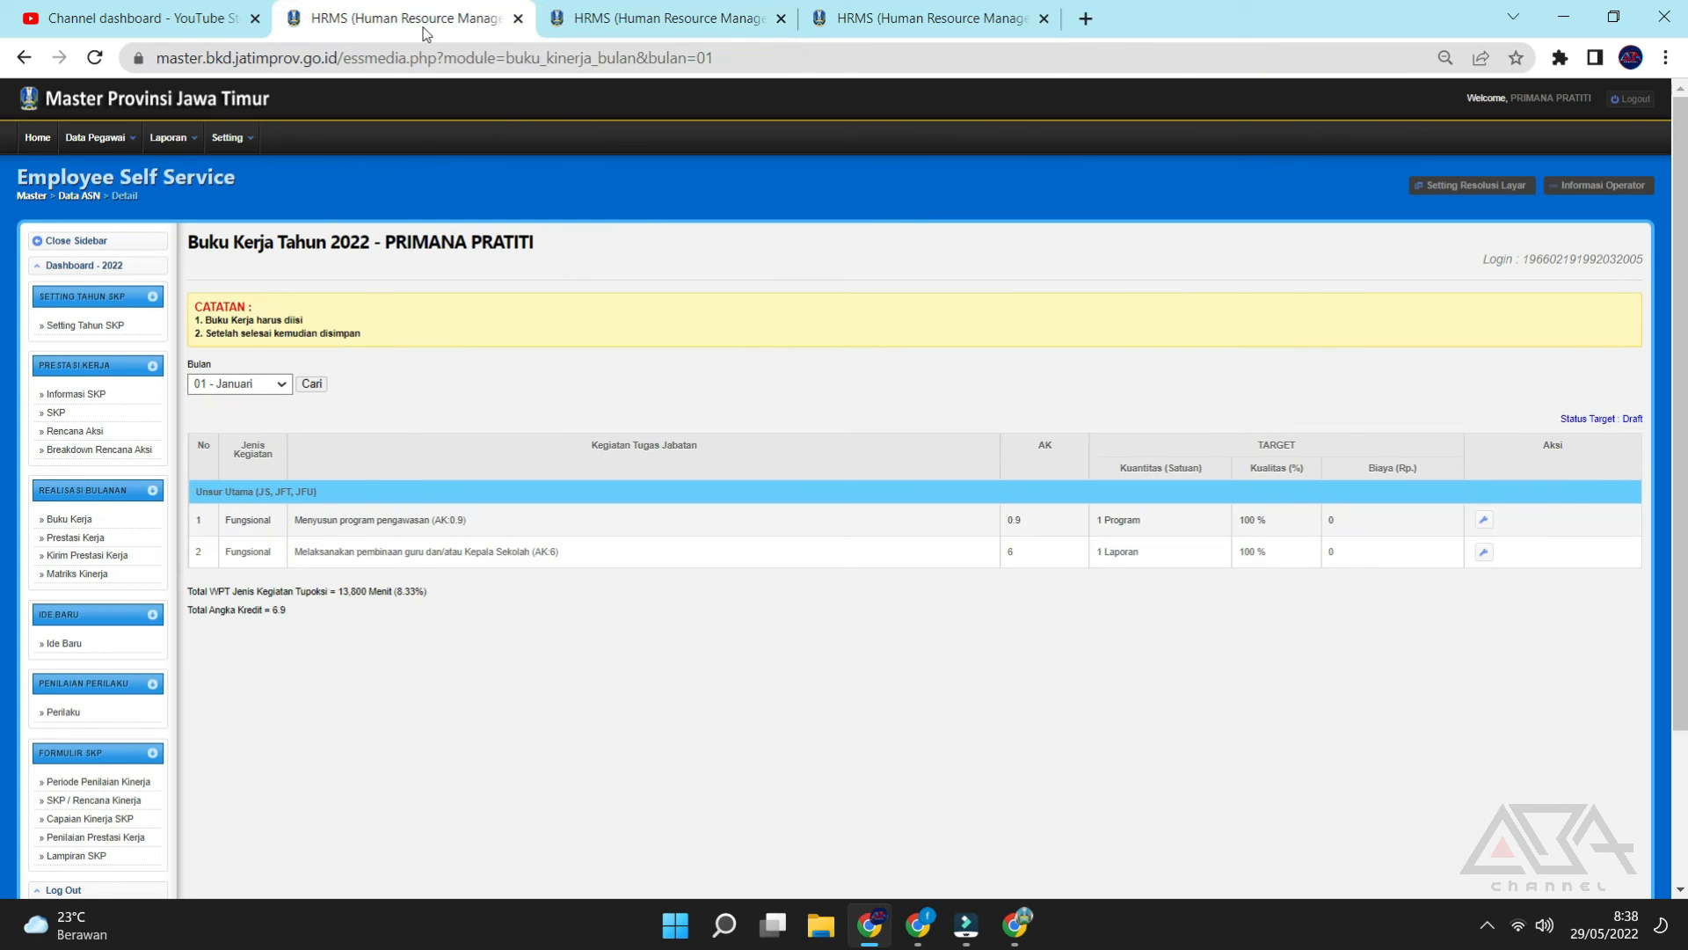
pyautogui.rightClick(618, 153)
pyautogui.click(677, 227)
pyautogui.click(654, 314)
pyautogui.click(88, 538)
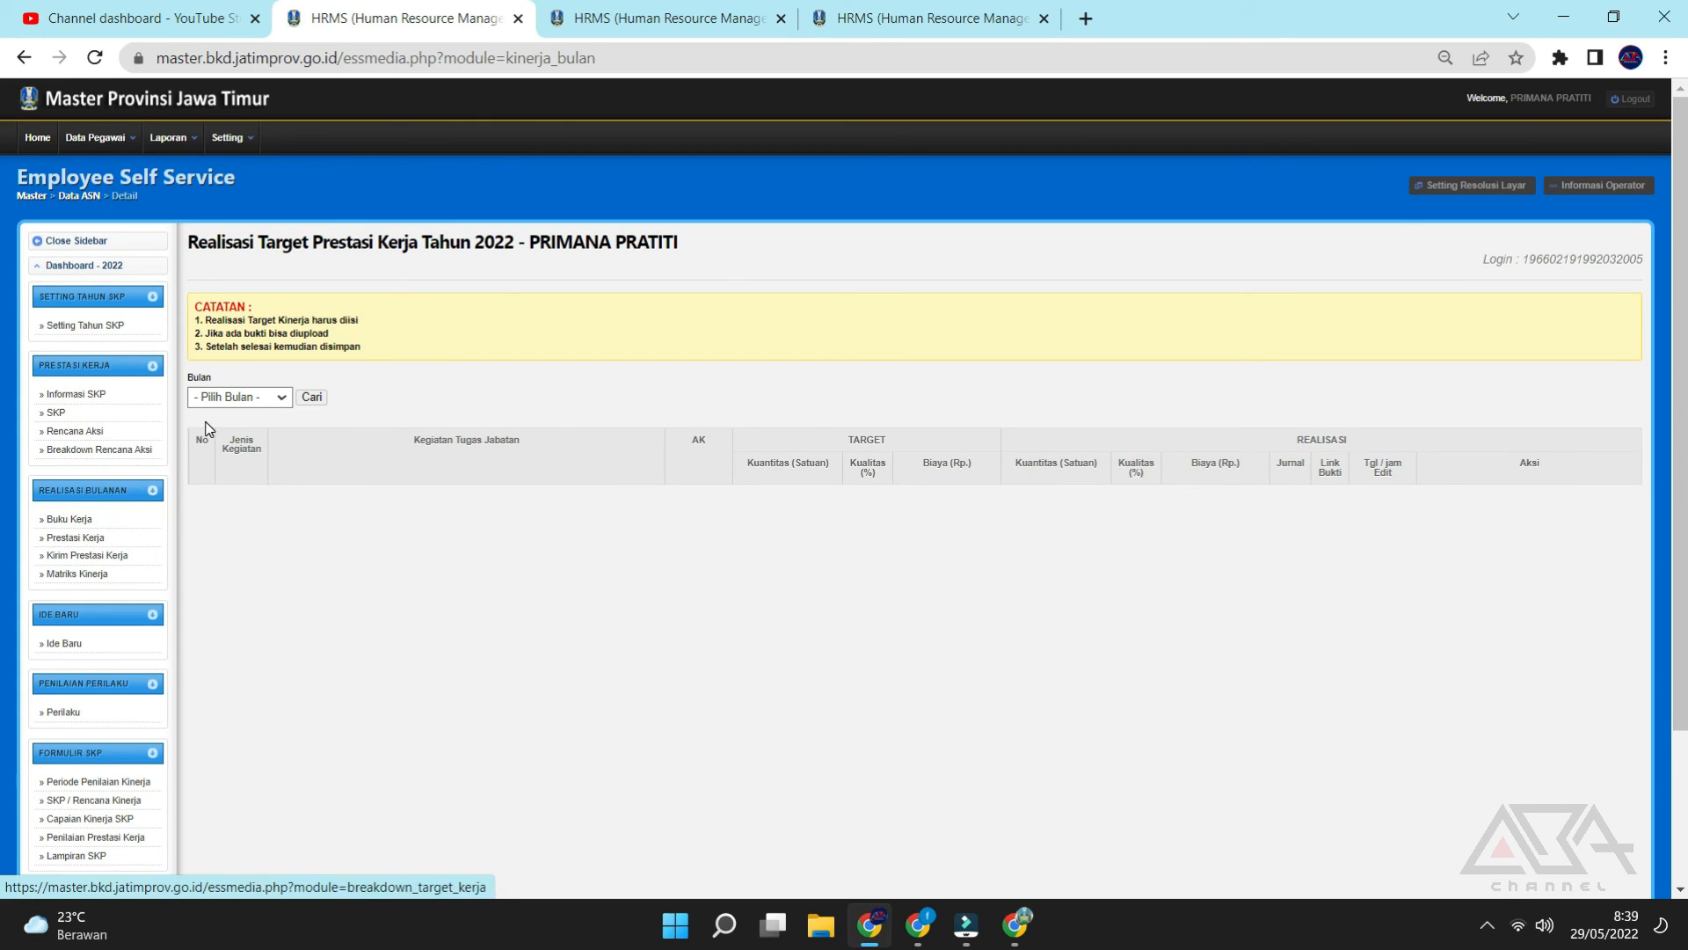
pyautogui.click(250, 397)
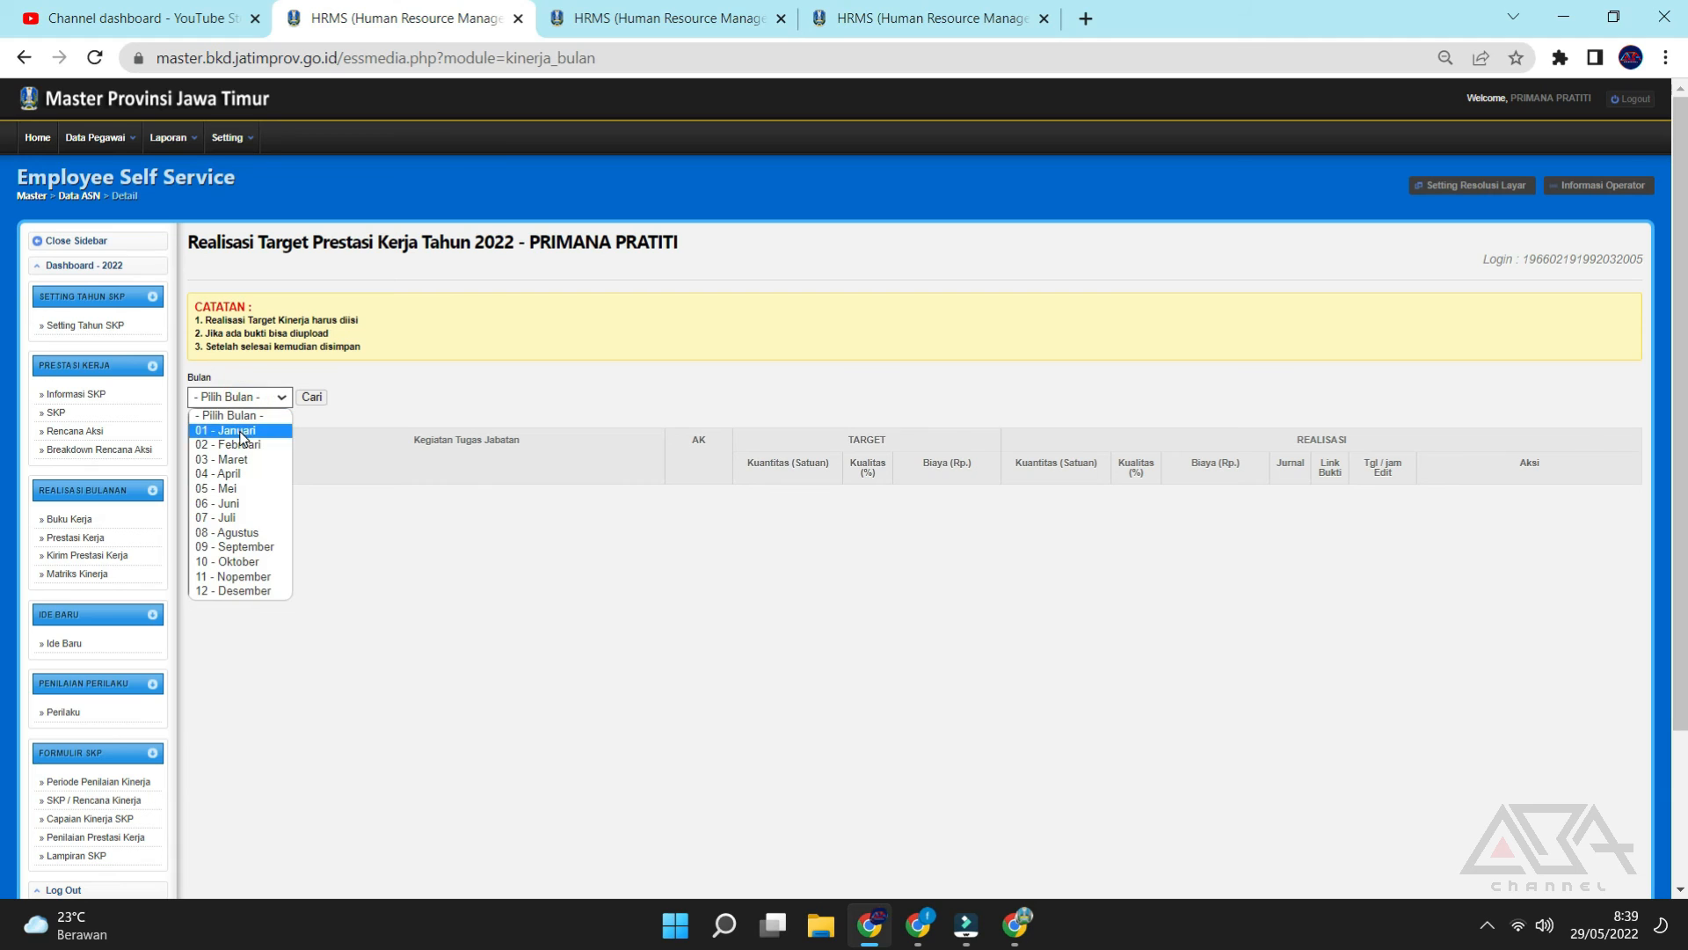
pyautogui.click(239, 428)
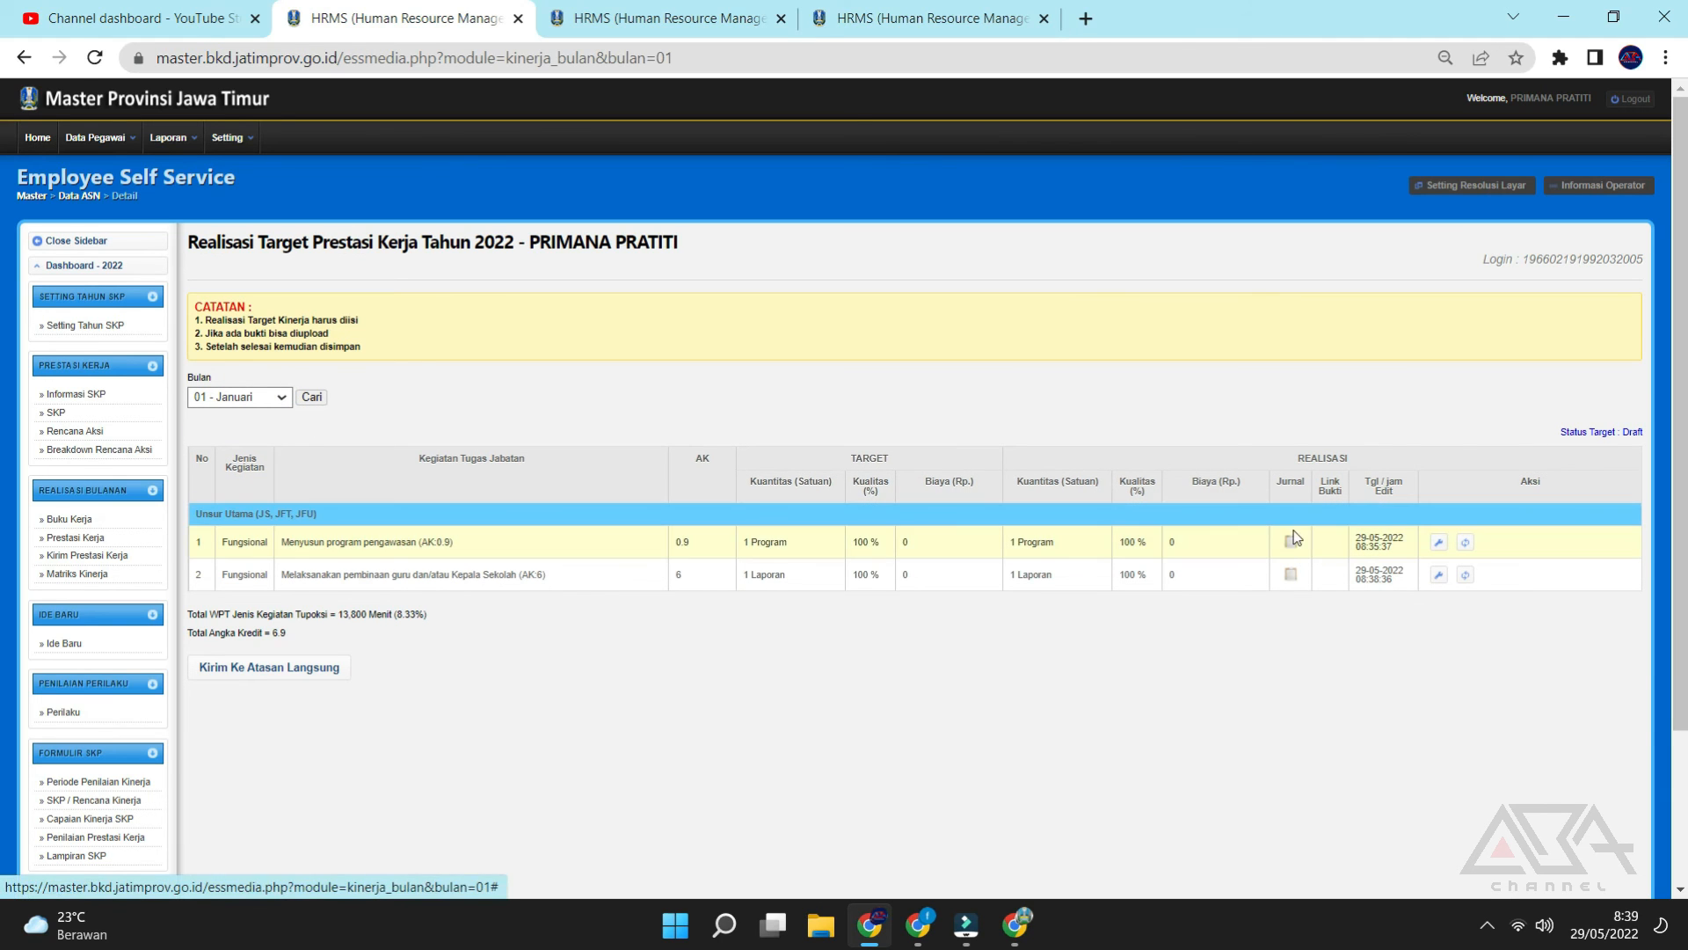
# Review the journal report of "Menyusun program pengawasan" and close it.
pyautogui.click(1290, 543)
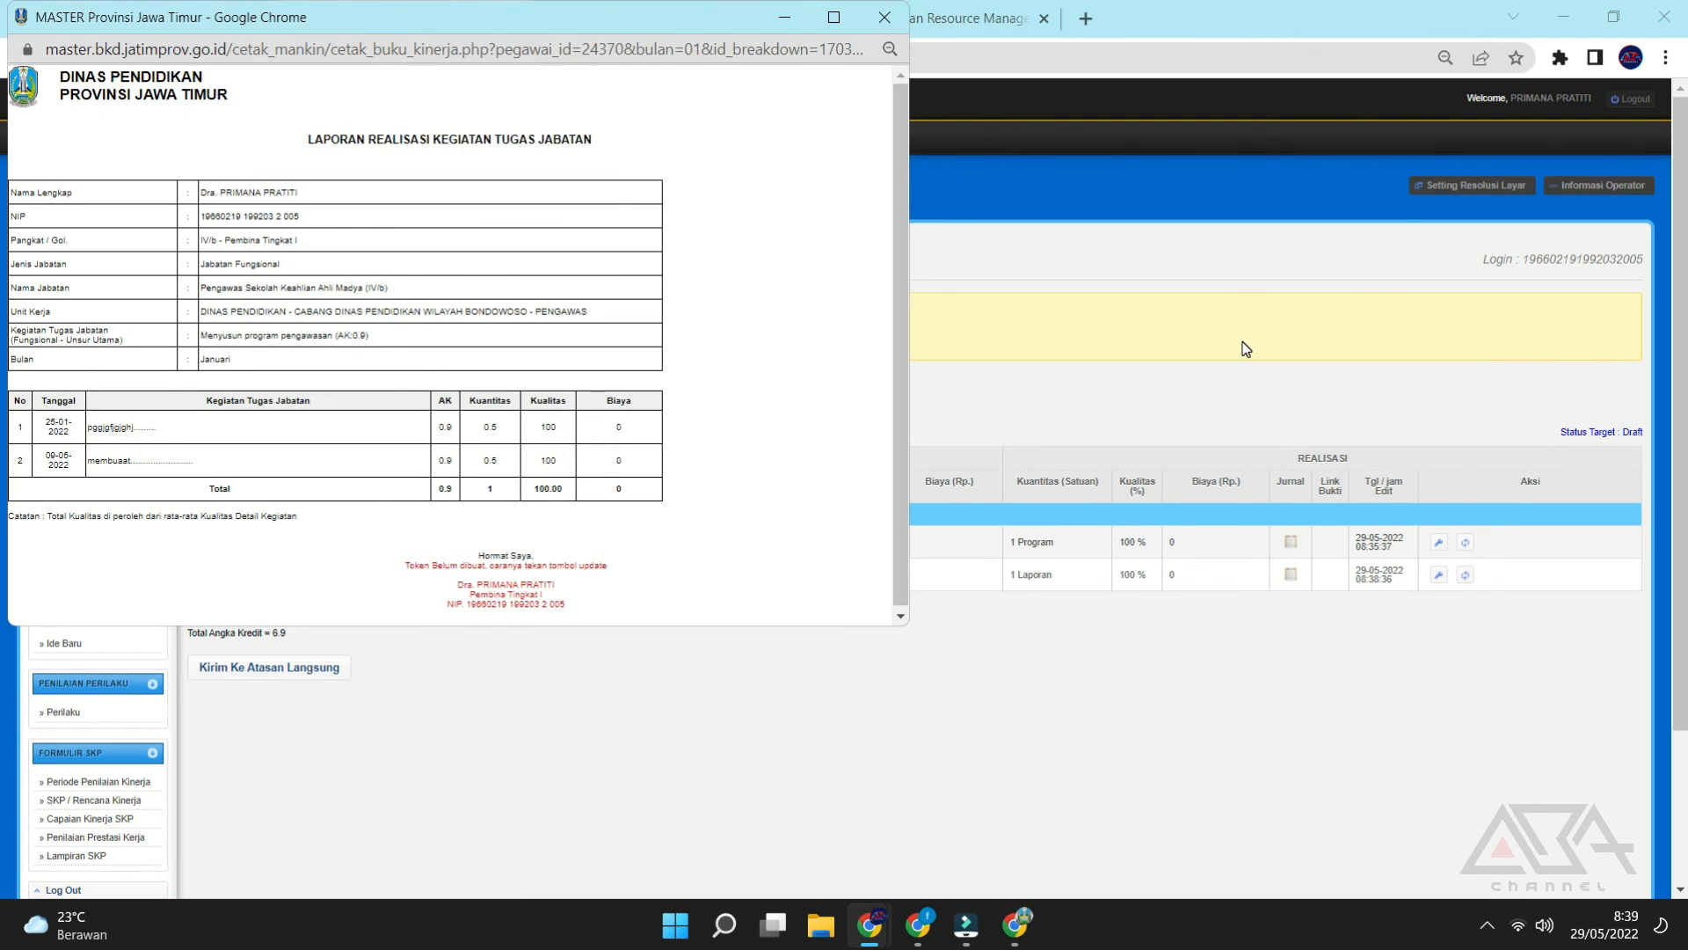
pyautogui.scroll(-1, 255, 211)
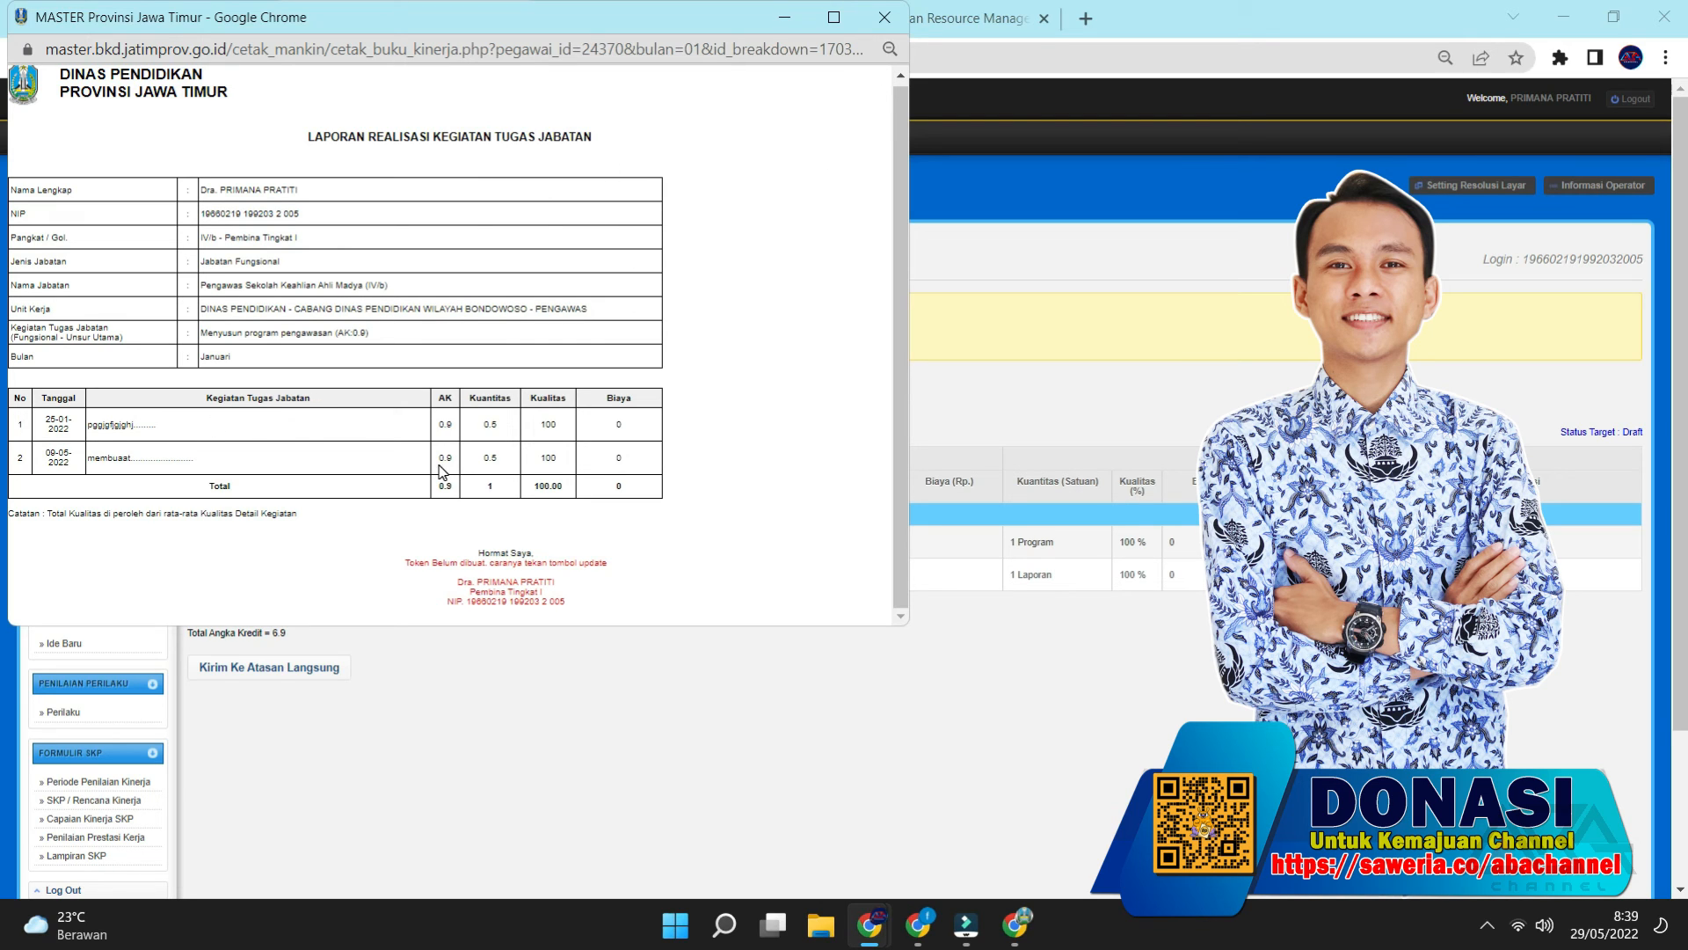
pyautogui.click(884, 17)
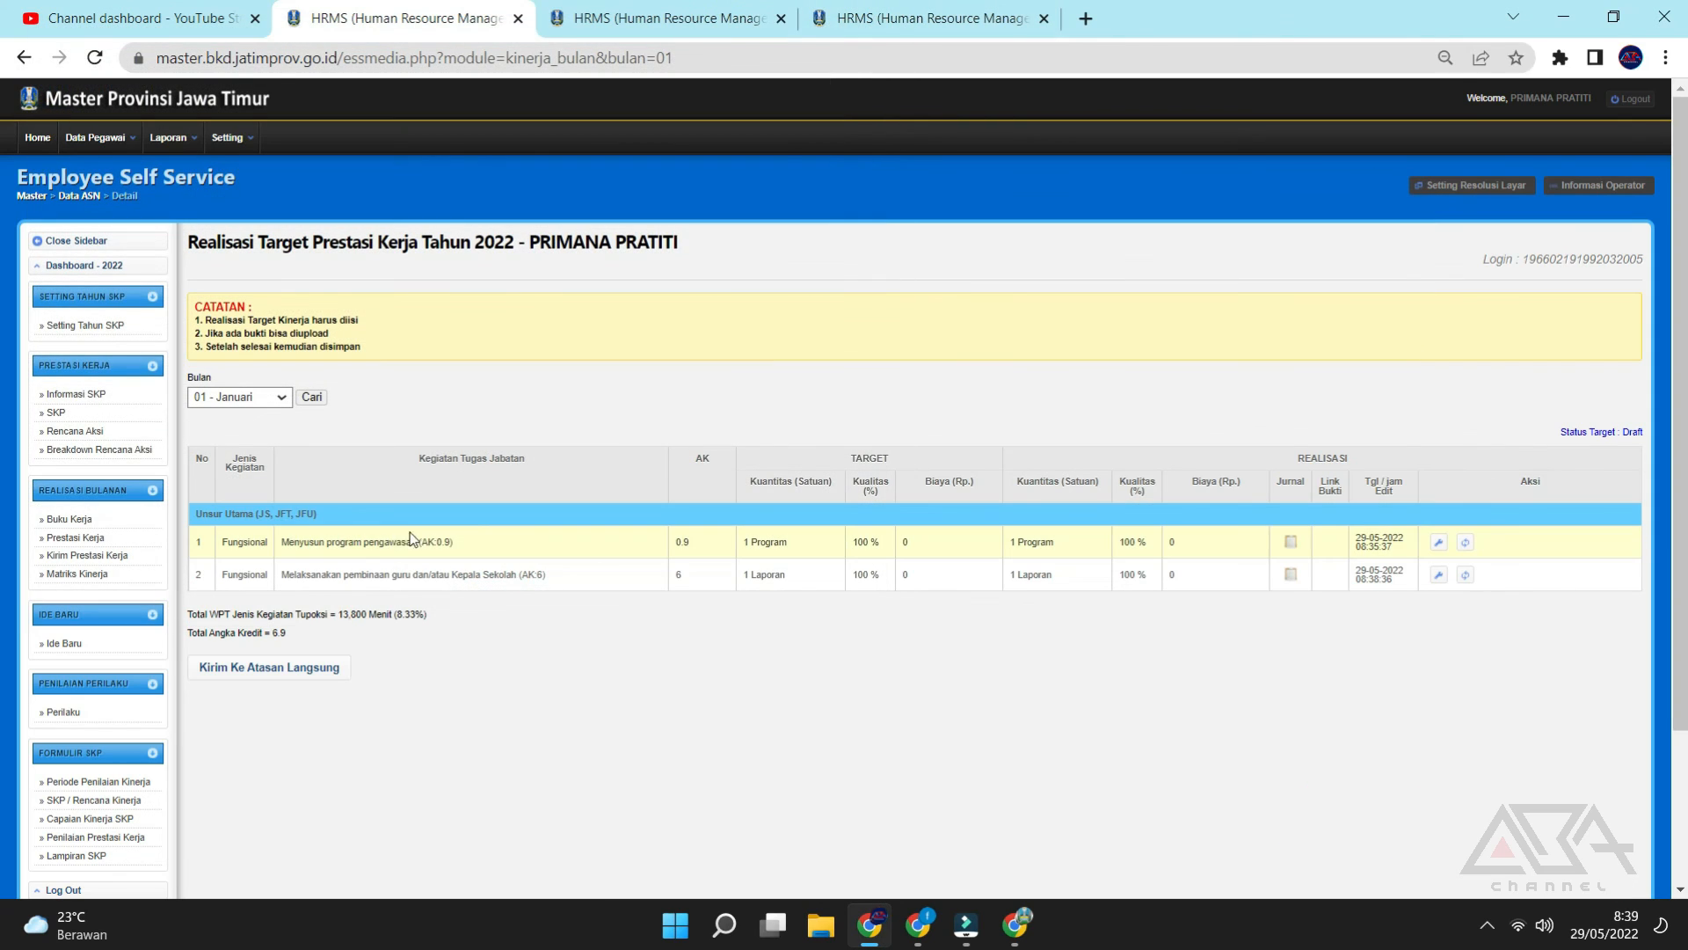
# Compare the two January activities and review the journal report of "Melaksanakan pembinaan guru dan/atau Kepala Sekolah".
pyautogui.moveTo(481, 540); pyautogui.dragTo(257, 542)
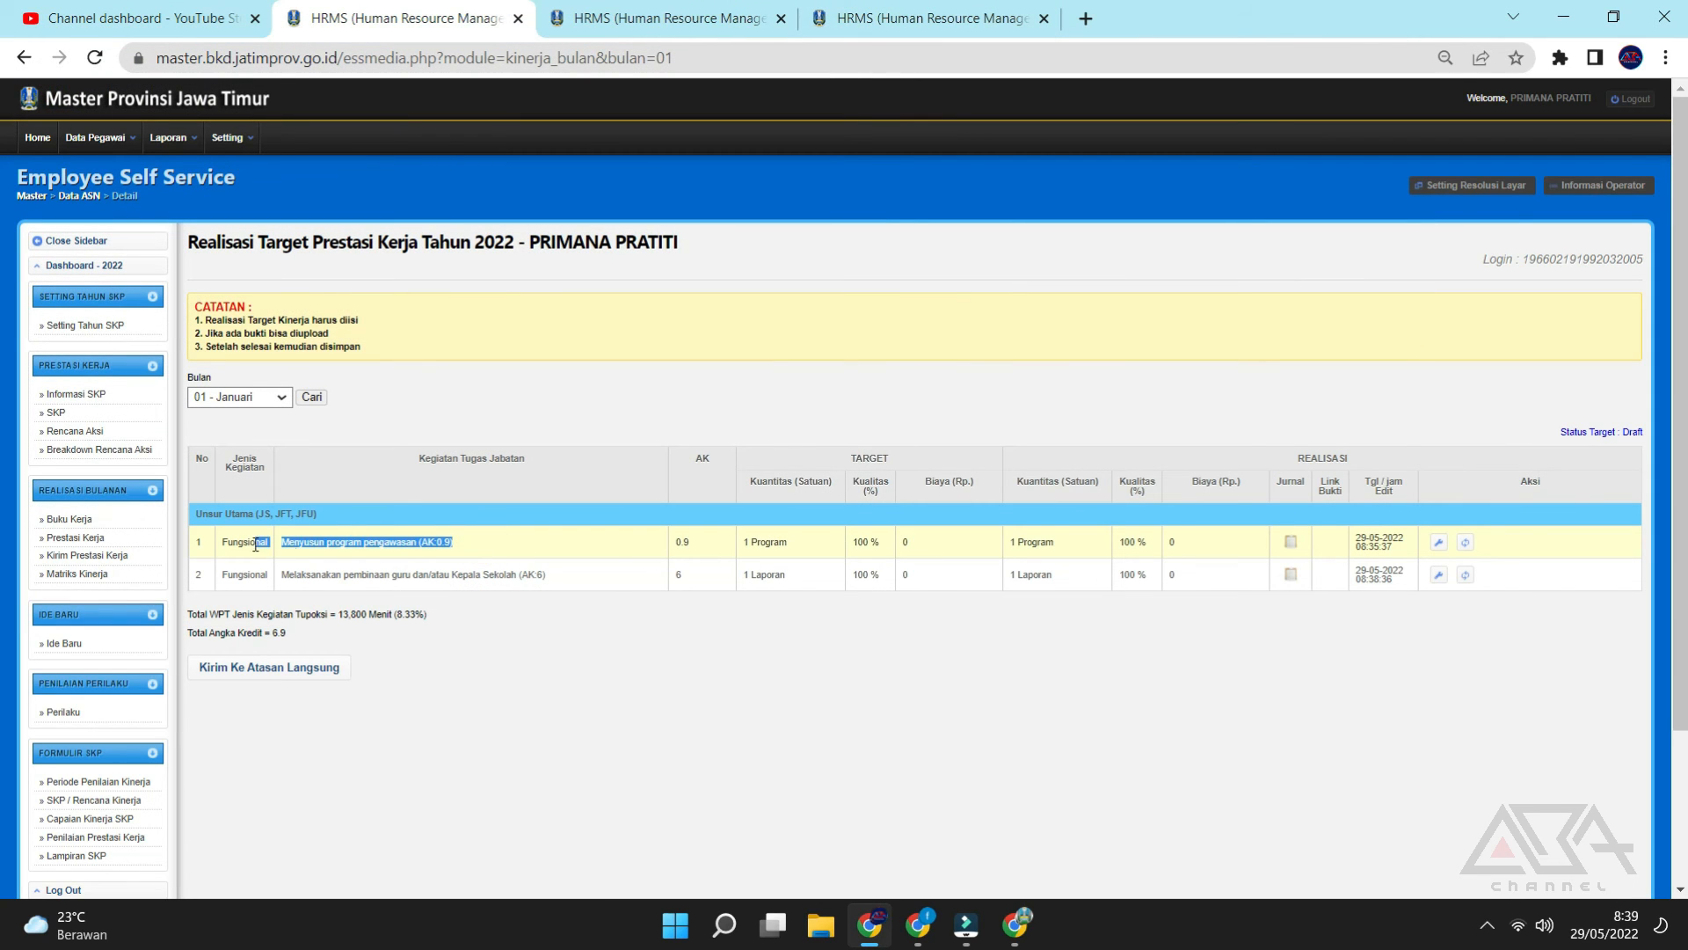
pyautogui.click(519, 561)
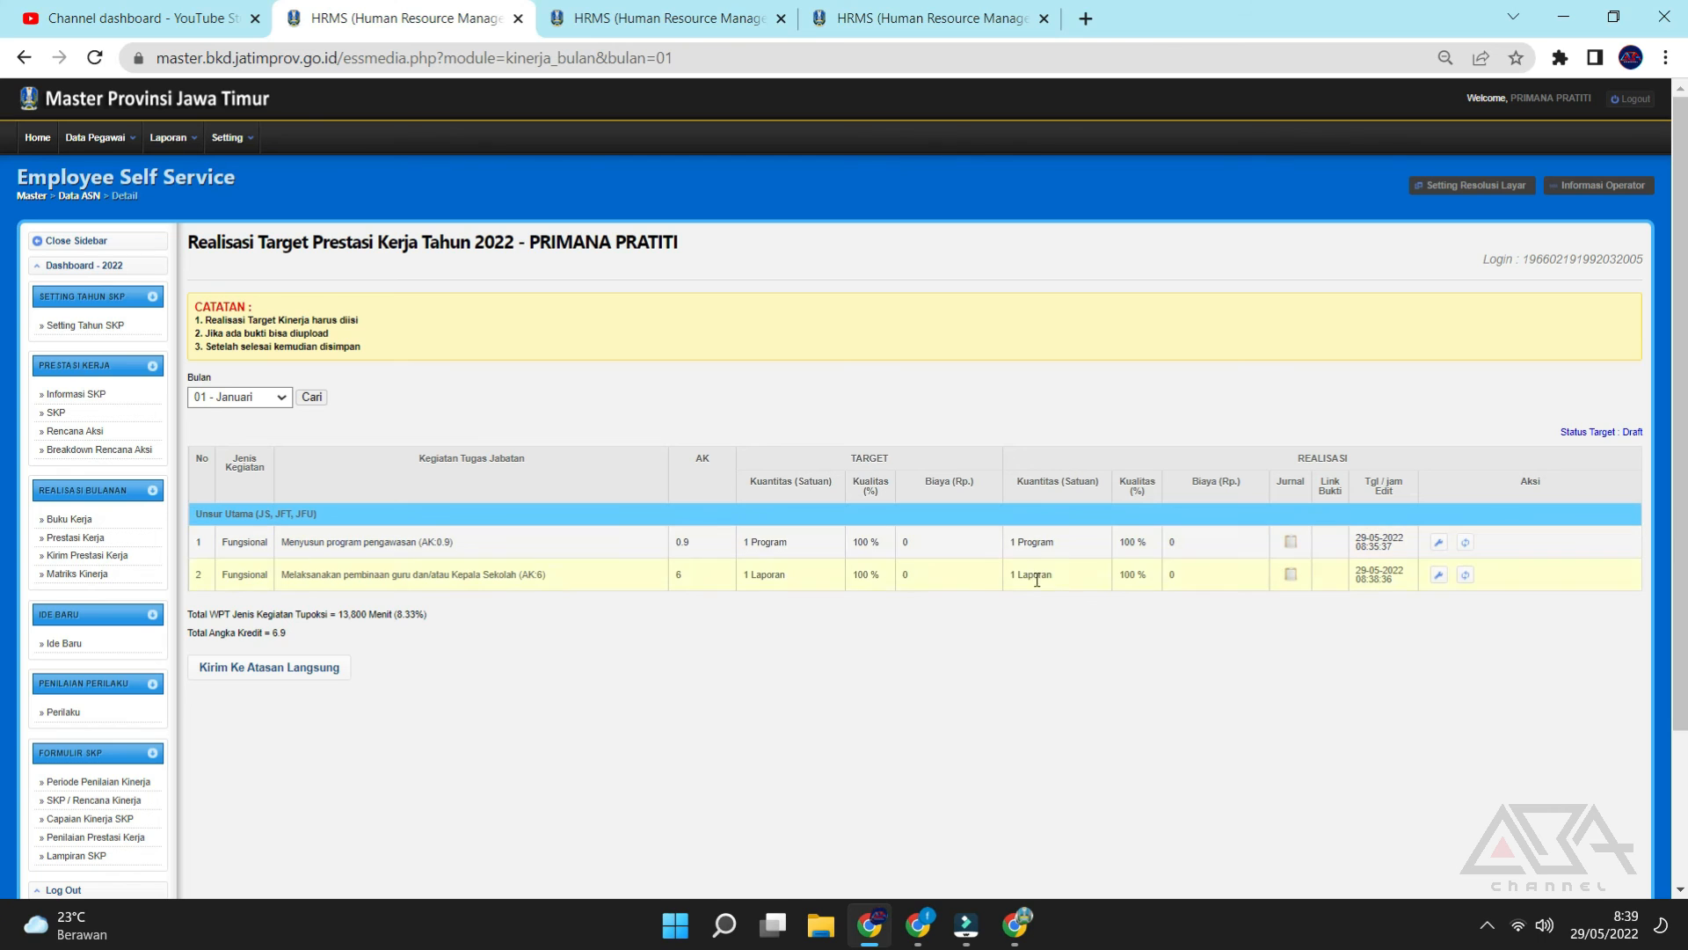
pyautogui.moveTo(573, 576); pyautogui.dragTo(282, 577)
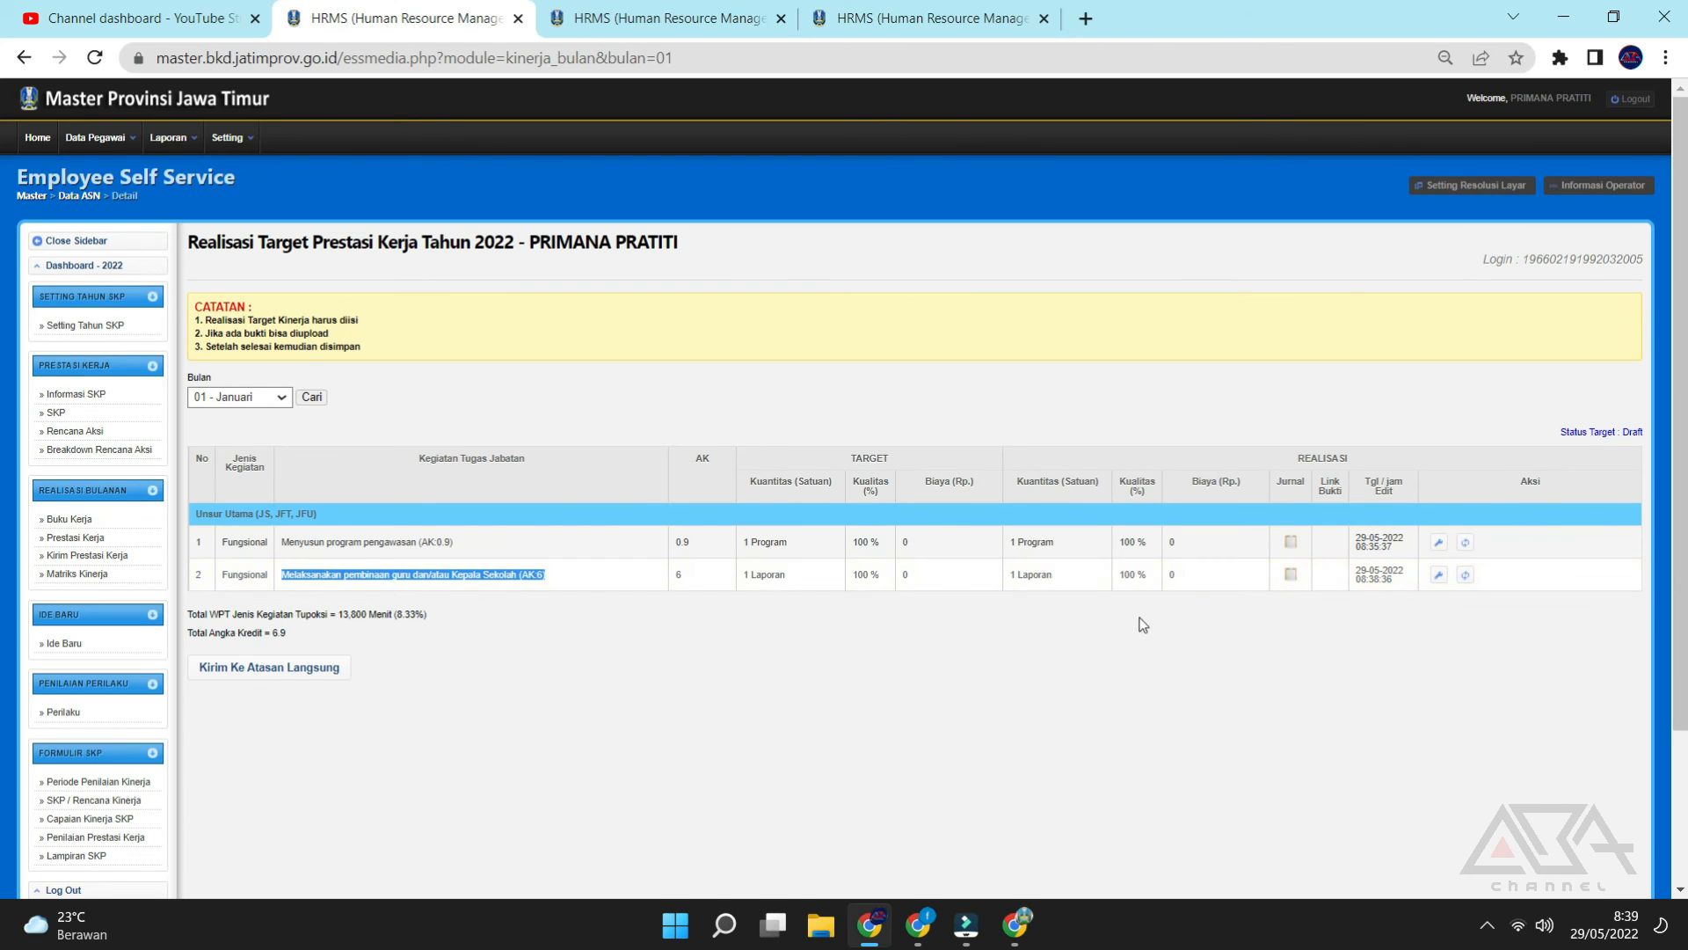
pyautogui.click(1292, 575)
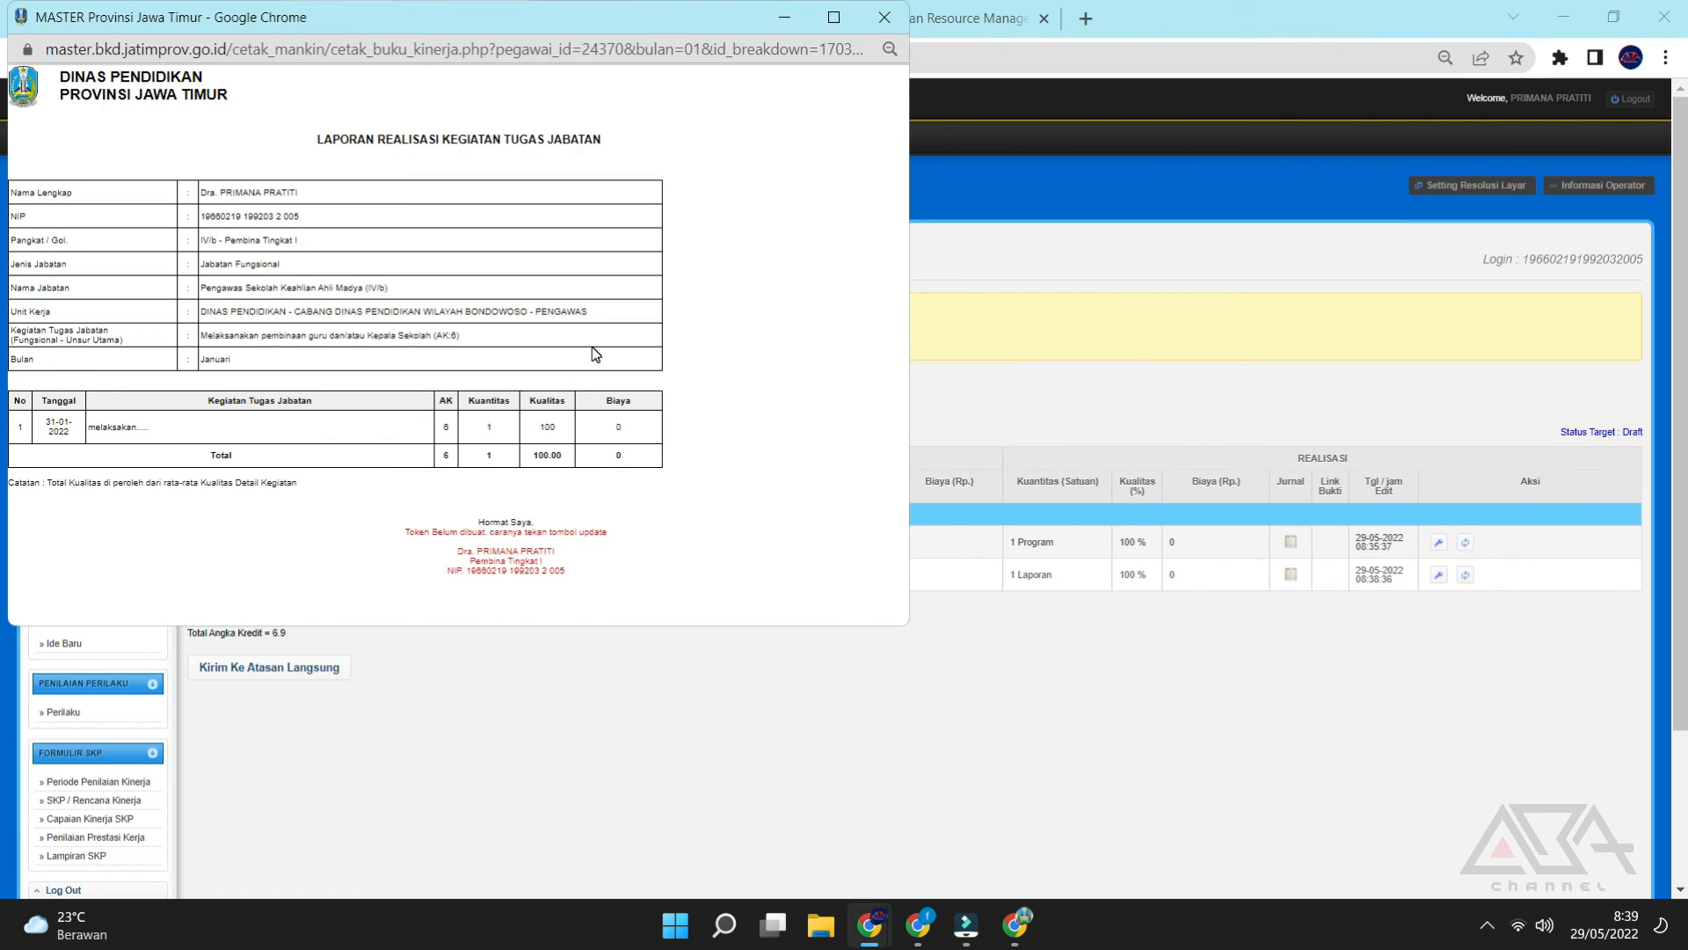
pyautogui.click(885, 18)
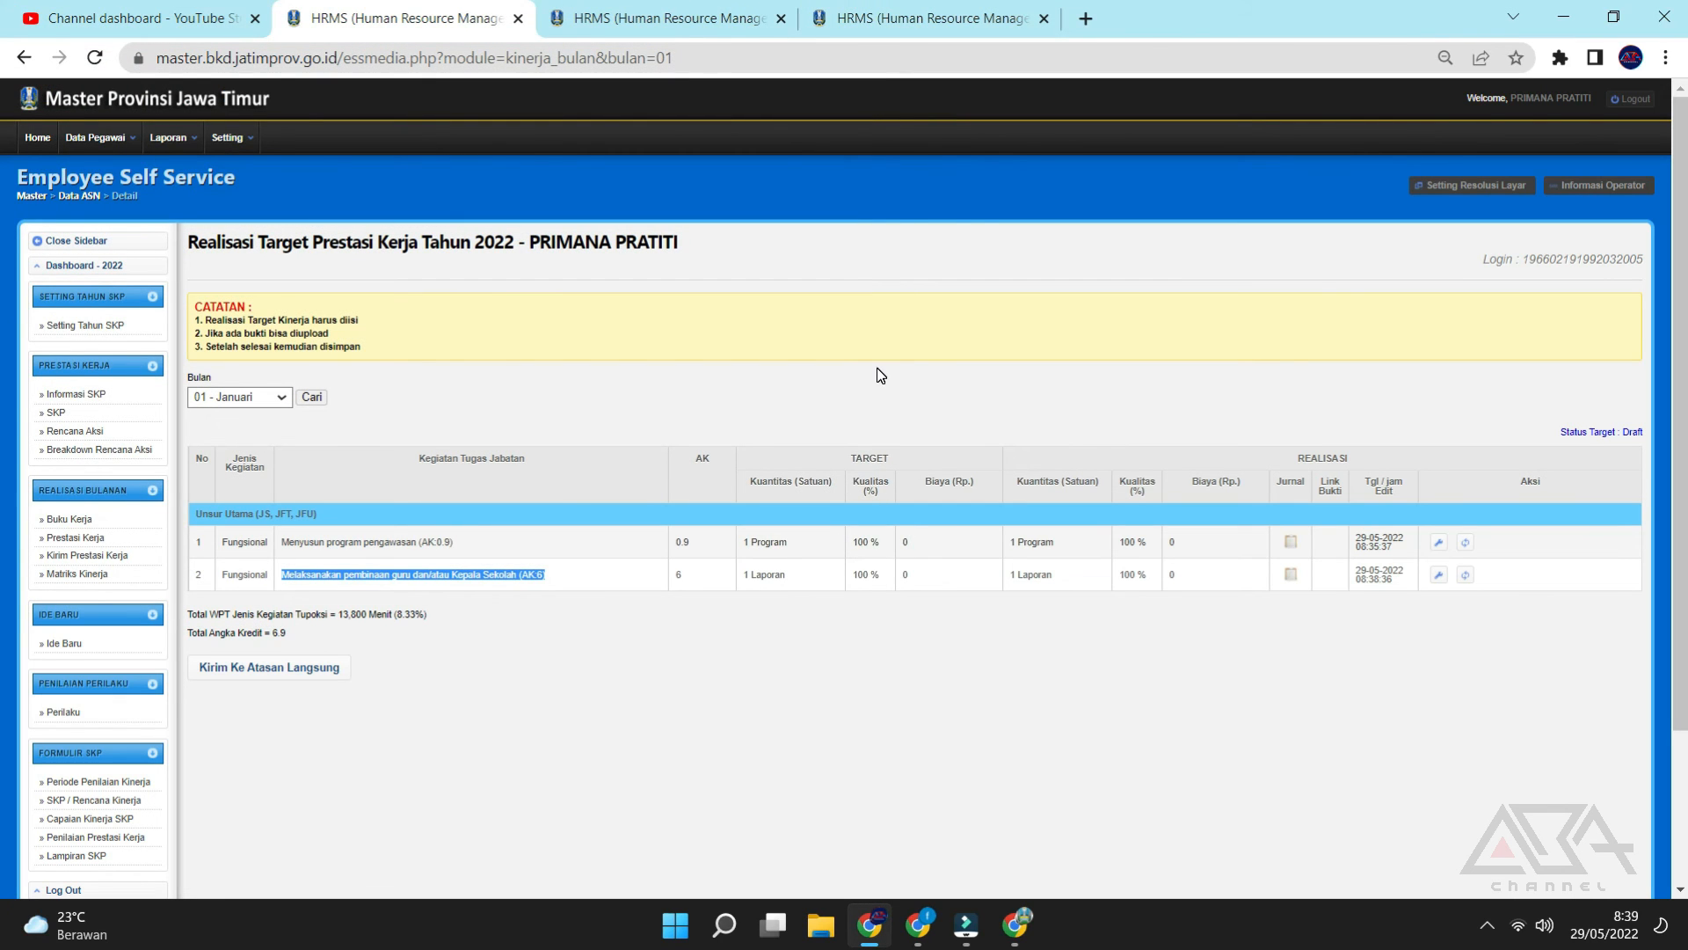
# Check the signature token section in the journal report of "Menyusun program pengawasan", and close the report.
pyautogui.click(544, 545)
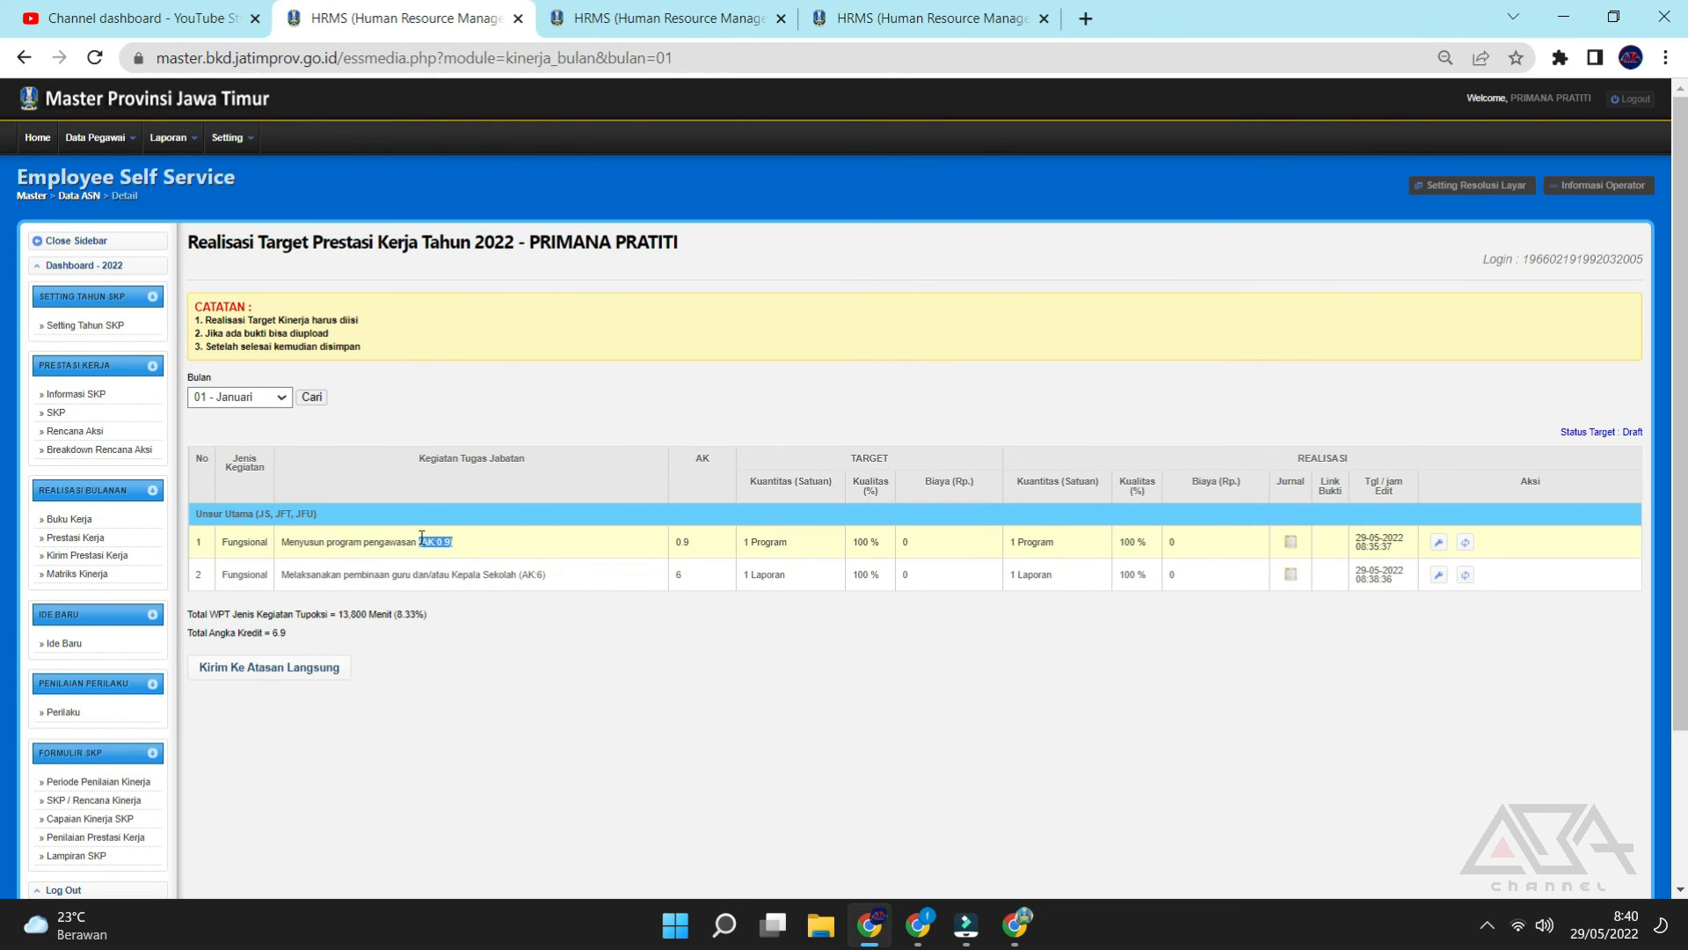
pyautogui.click(1290, 543)
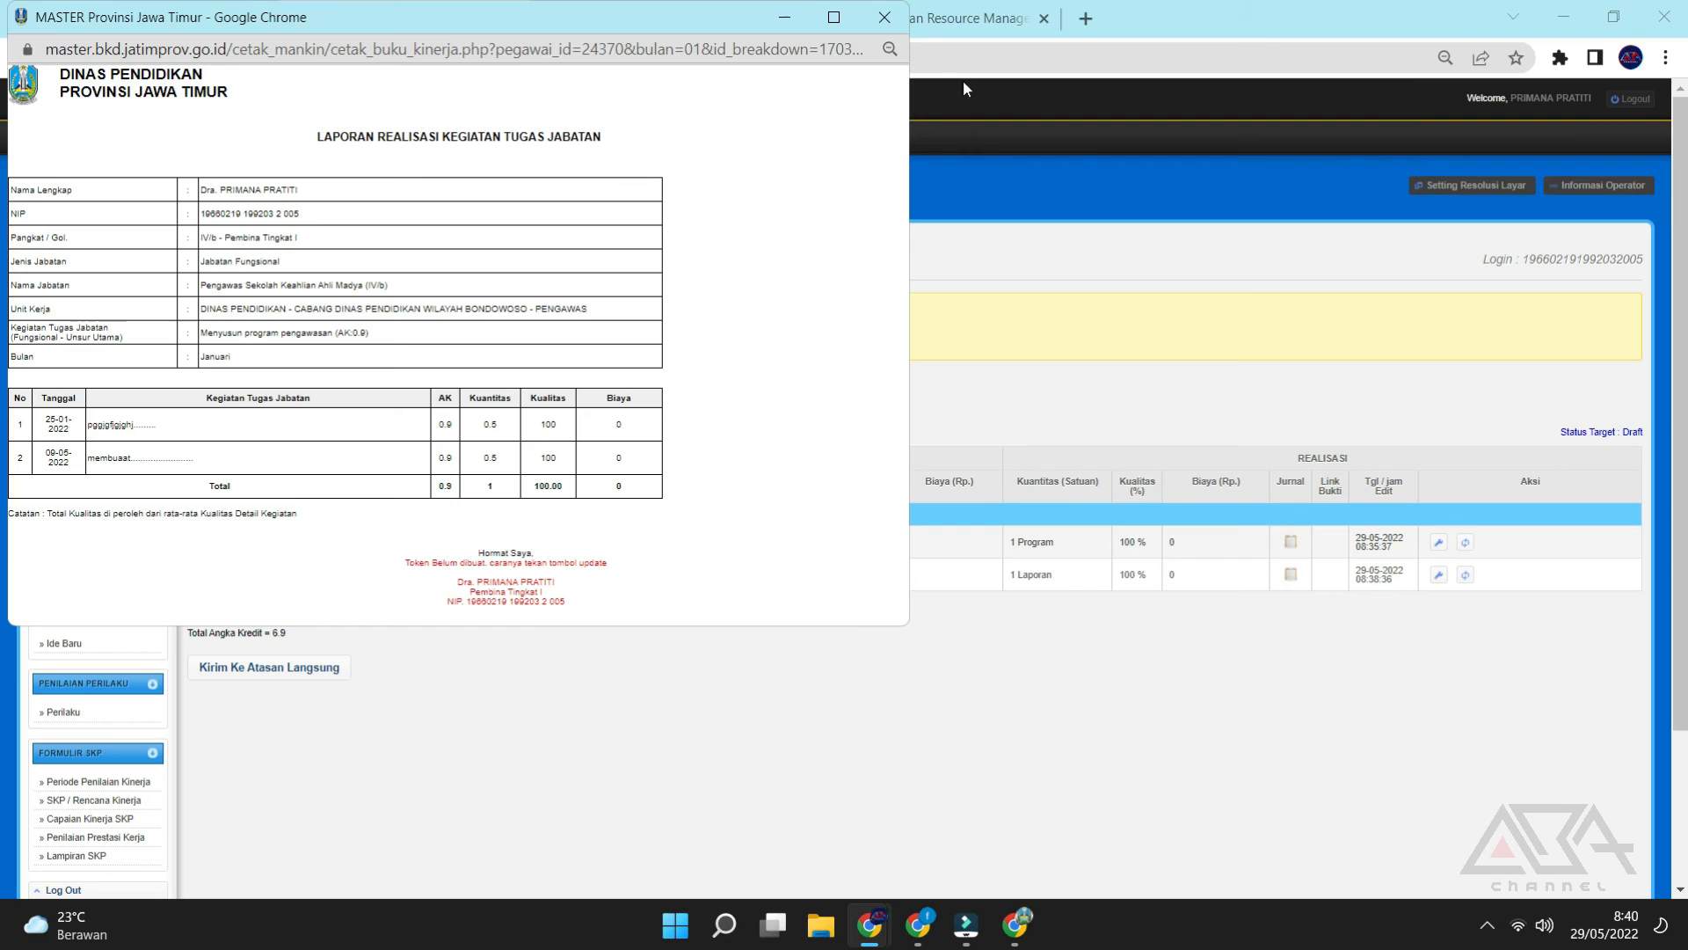
pyautogui.click(886, 18)
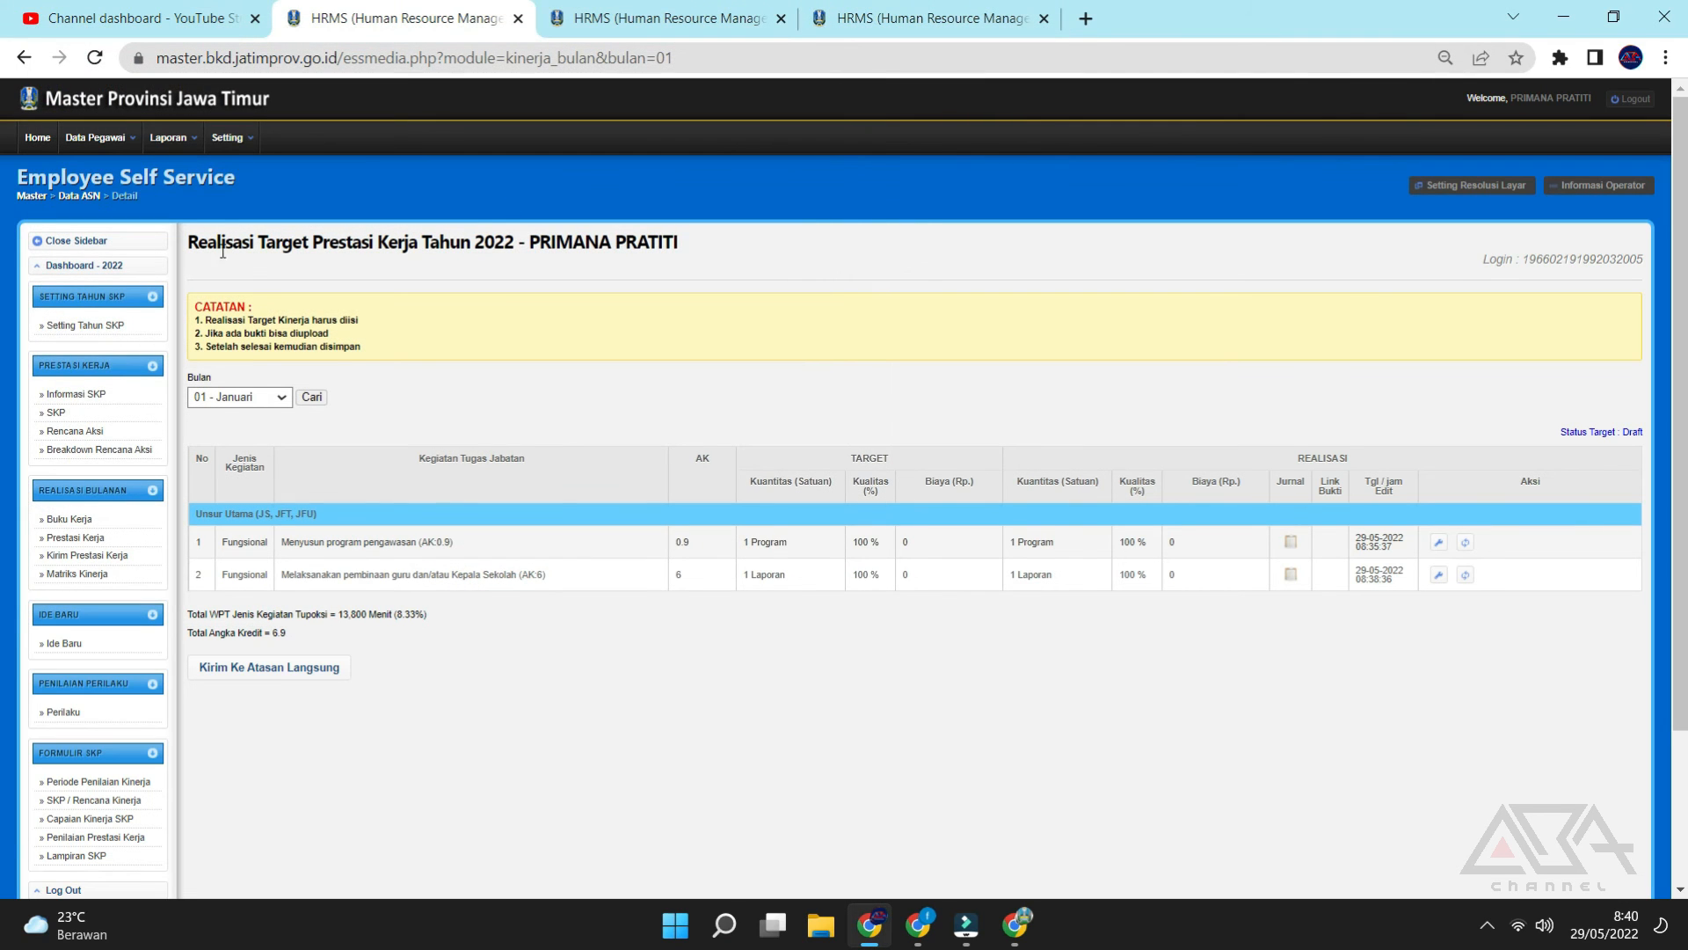
# Generate the signature token by updating the user account settings with the password field left empty.
pyautogui.moveTo(224, 139)
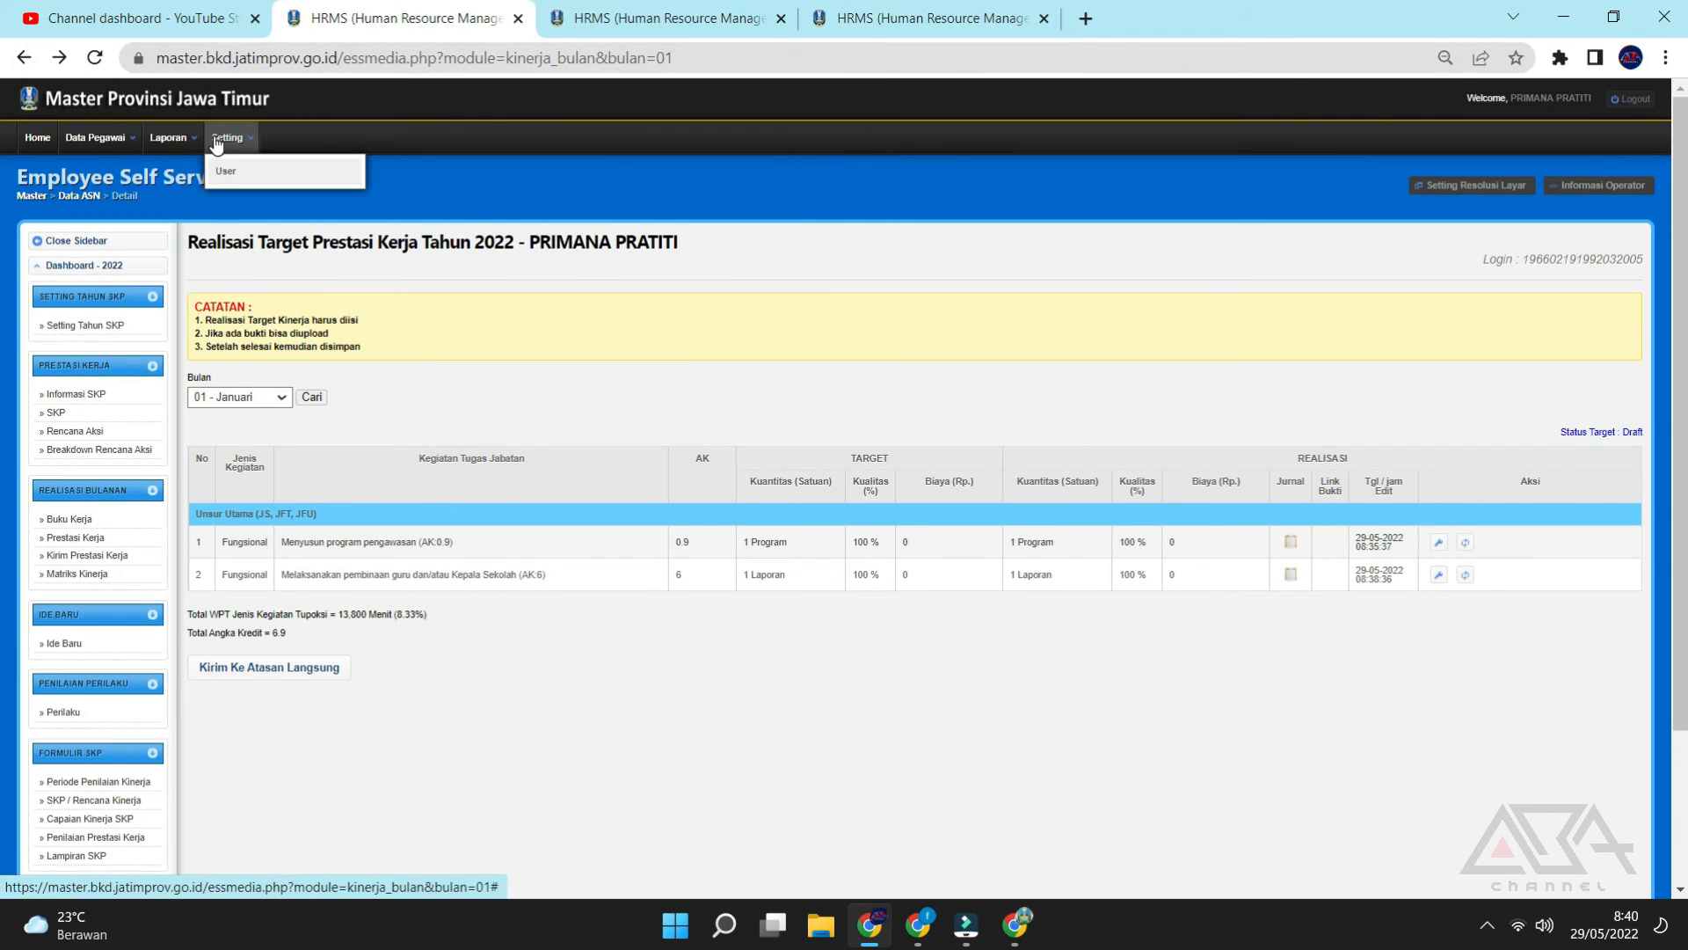
pyautogui.click(253, 179)
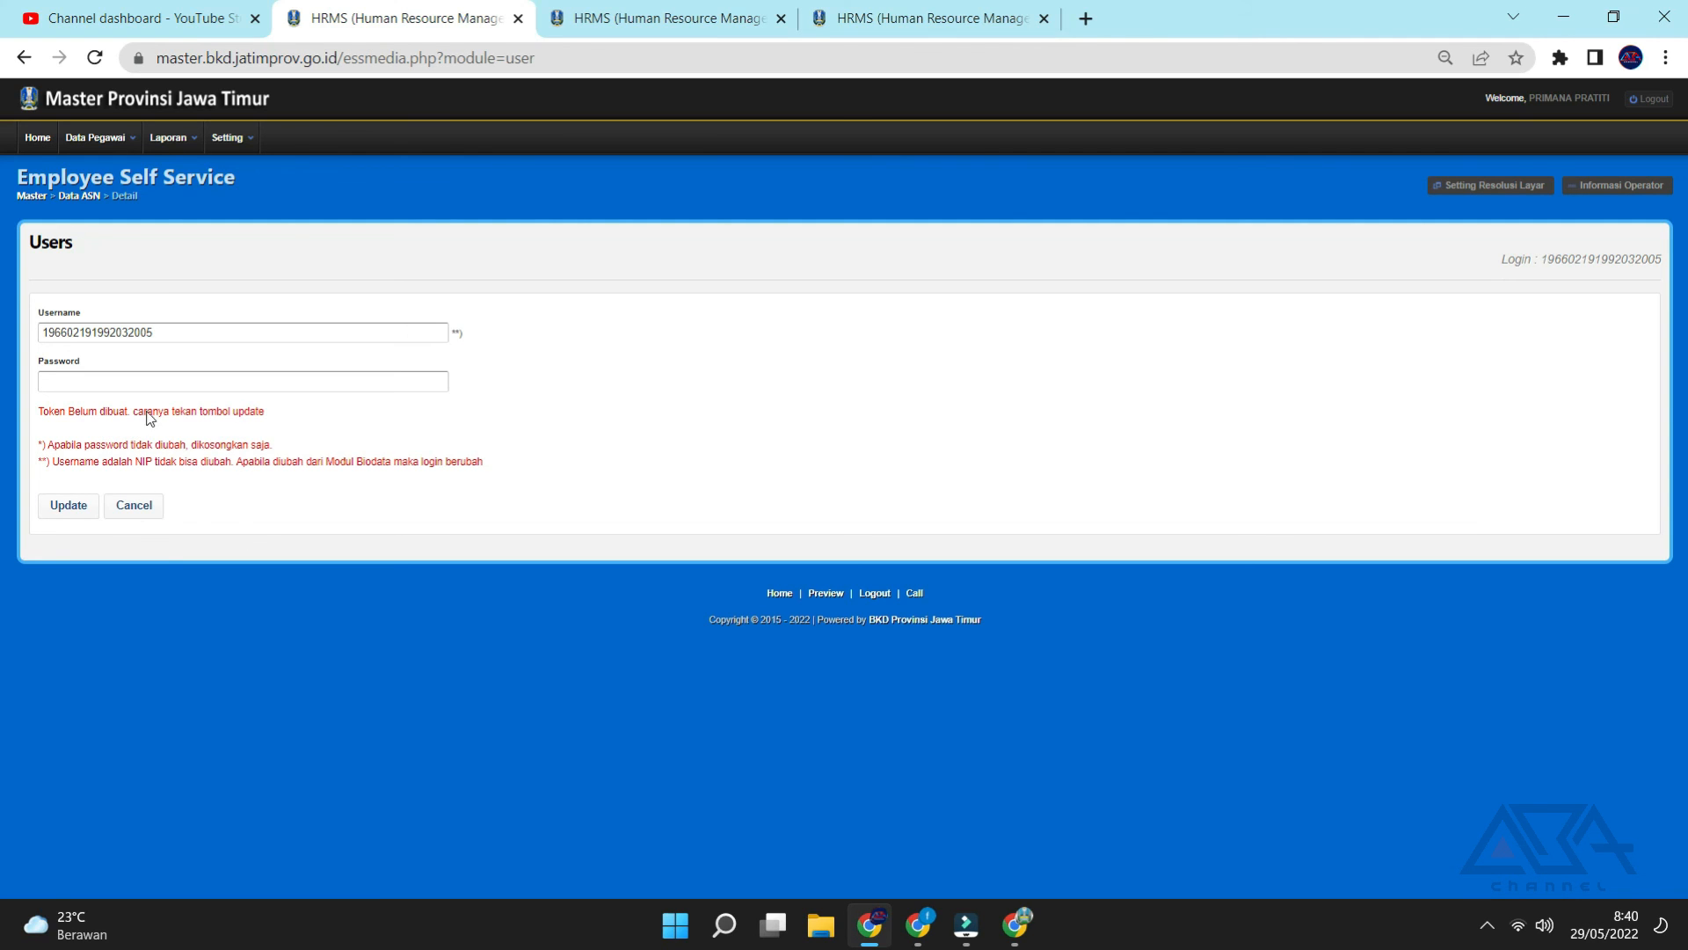
pyautogui.click(68, 510)
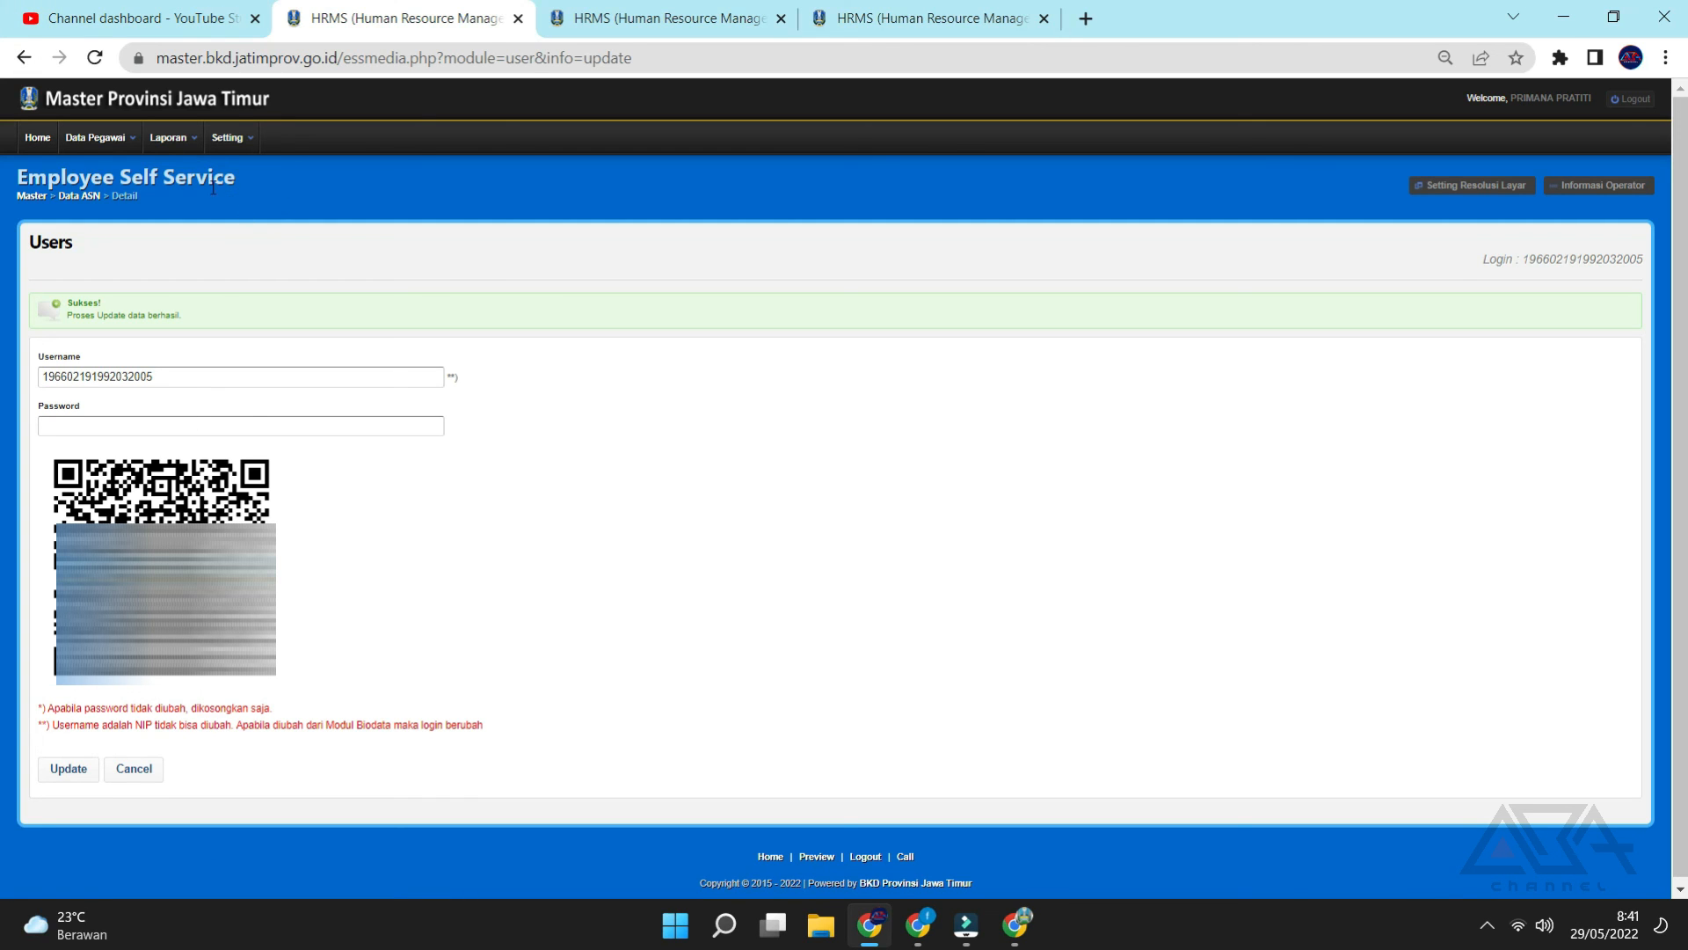
# Return to the home page, open the SKP module and display the Prestasi Kerja realisation for 01 - Januari.
pyautogui.click(36, 141)
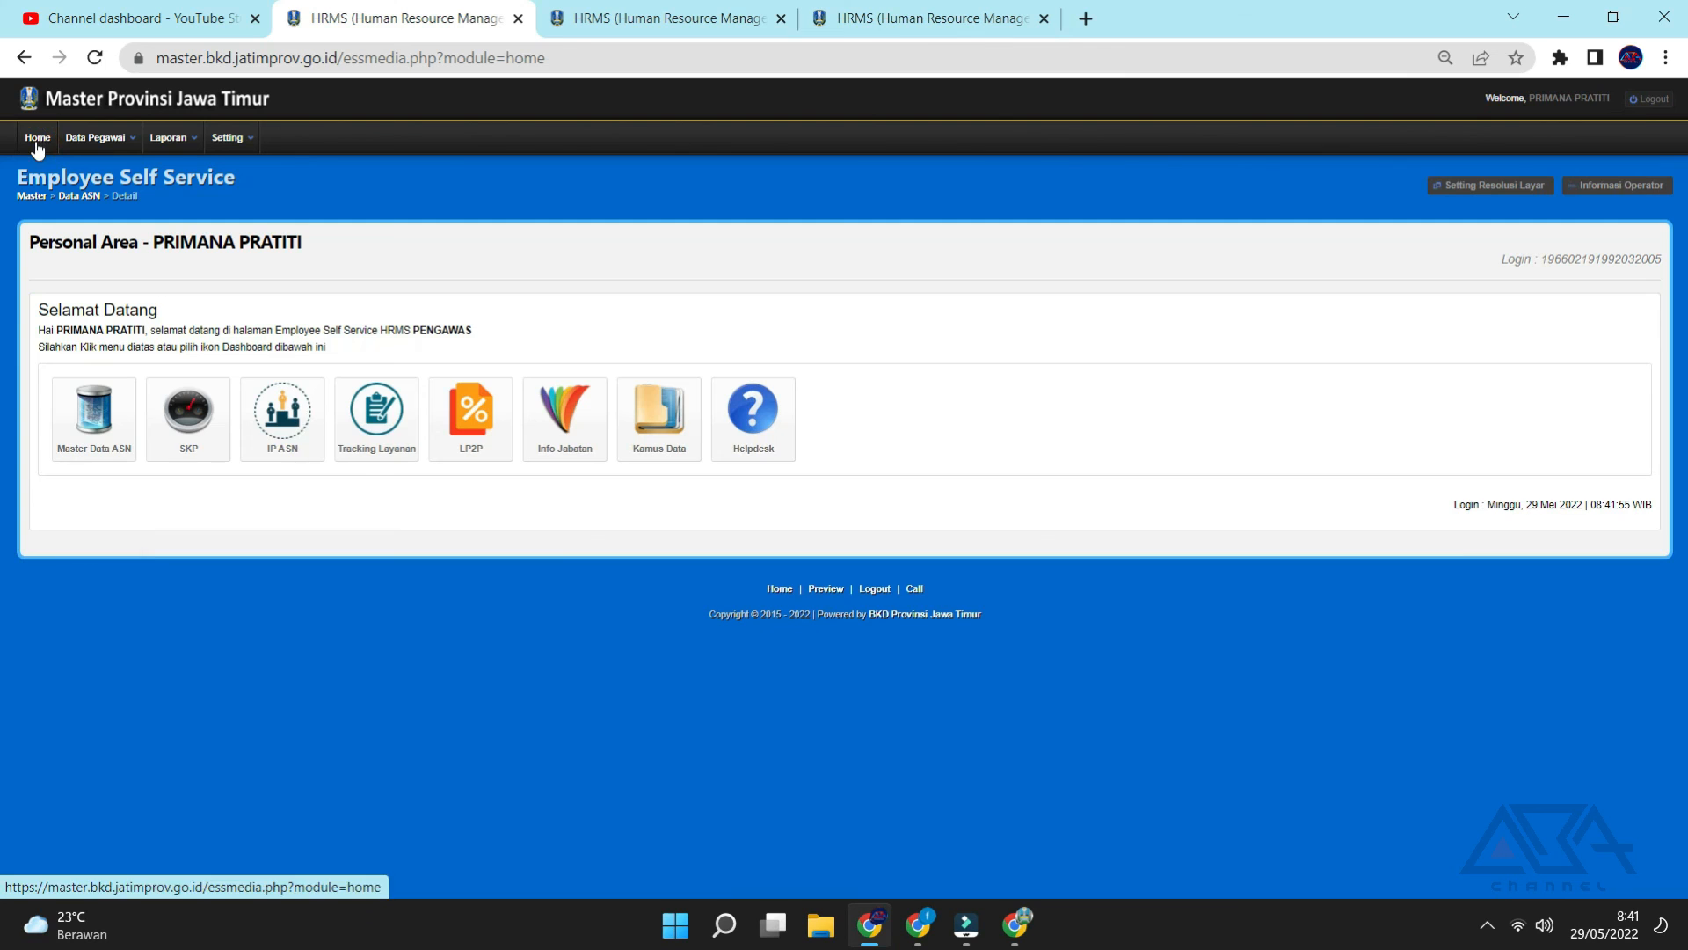
pyautogui.click(190, 403)
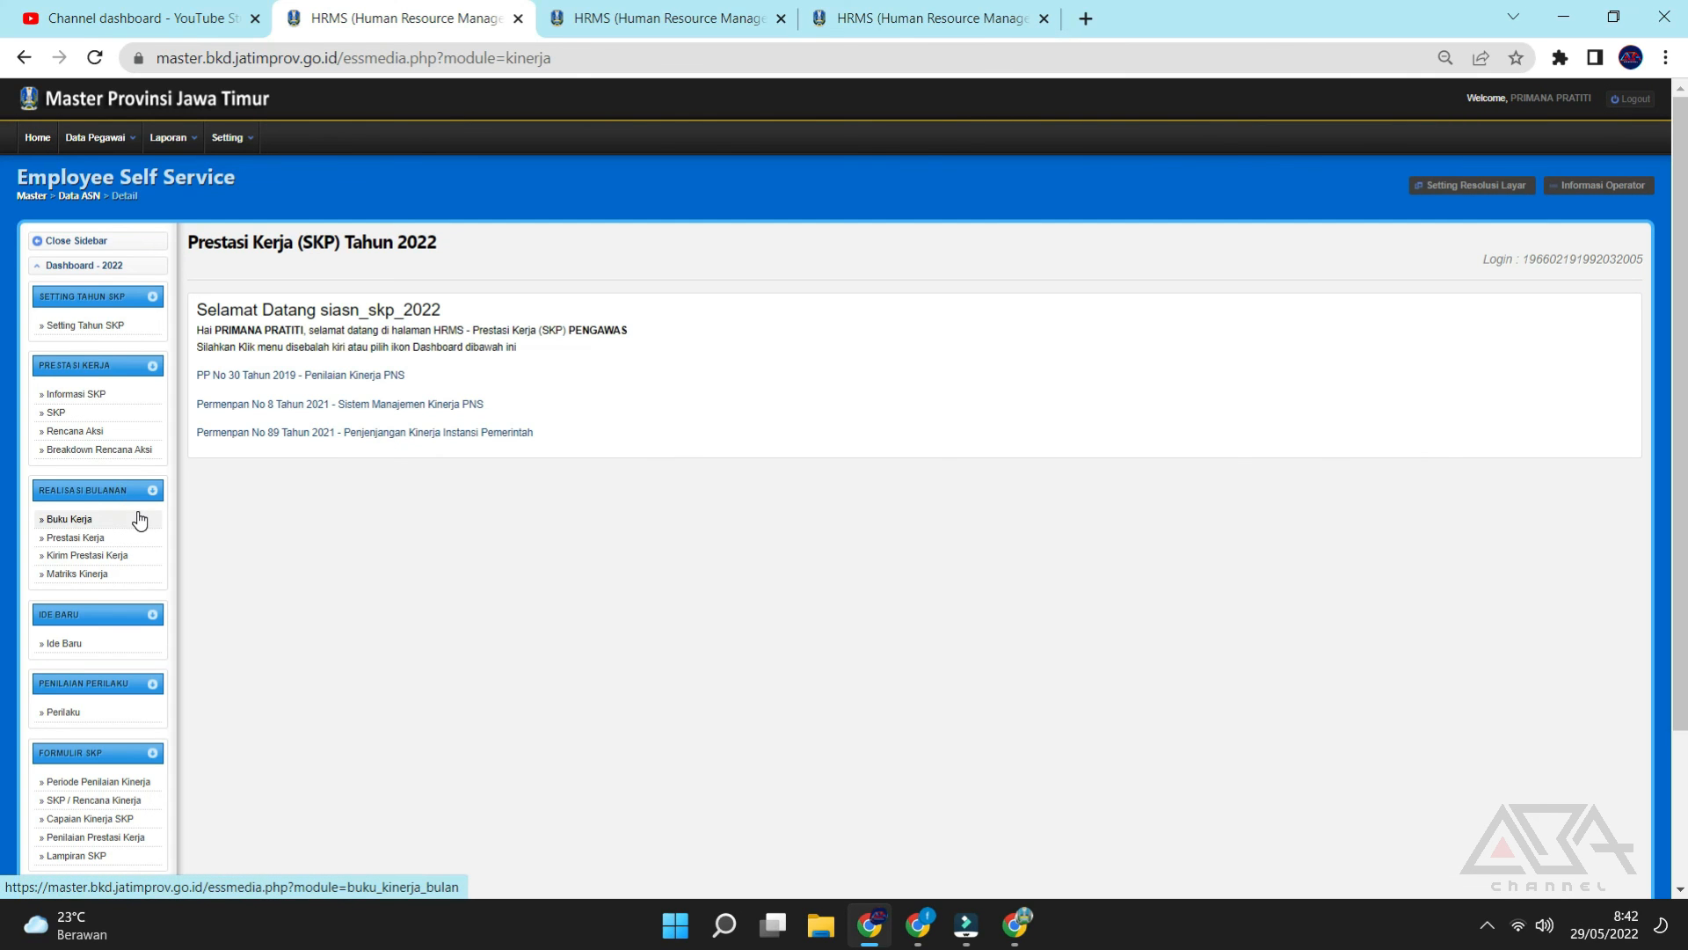
pyautogui.click(102, 547)
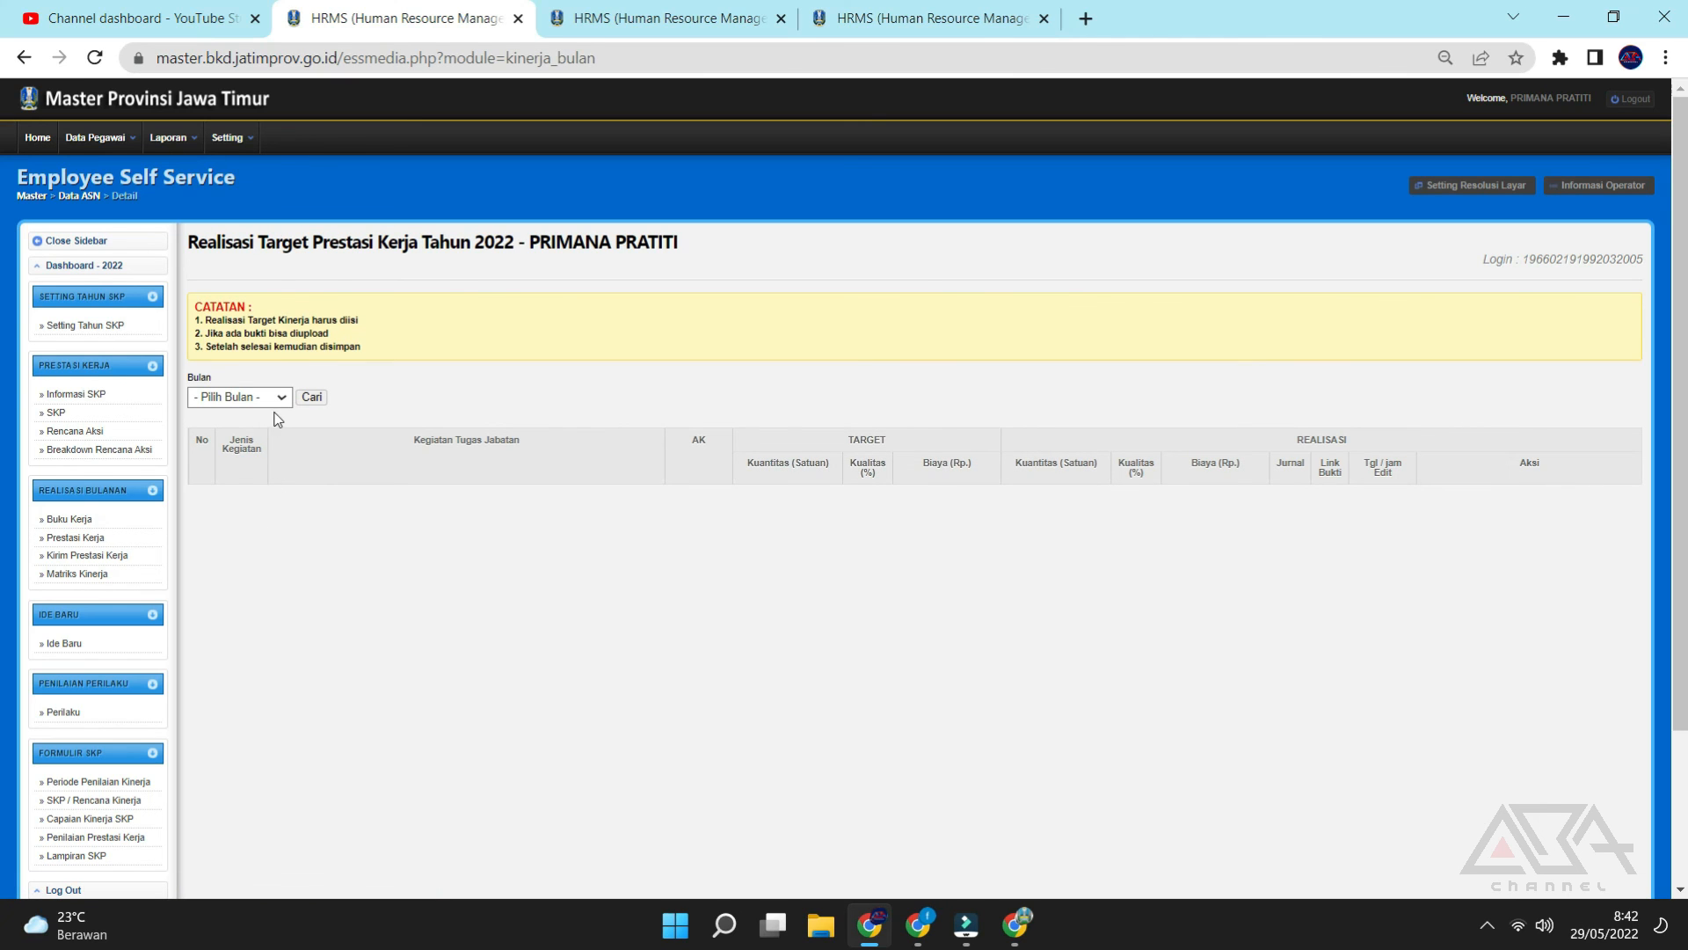
pyautogui.click(279, 399)
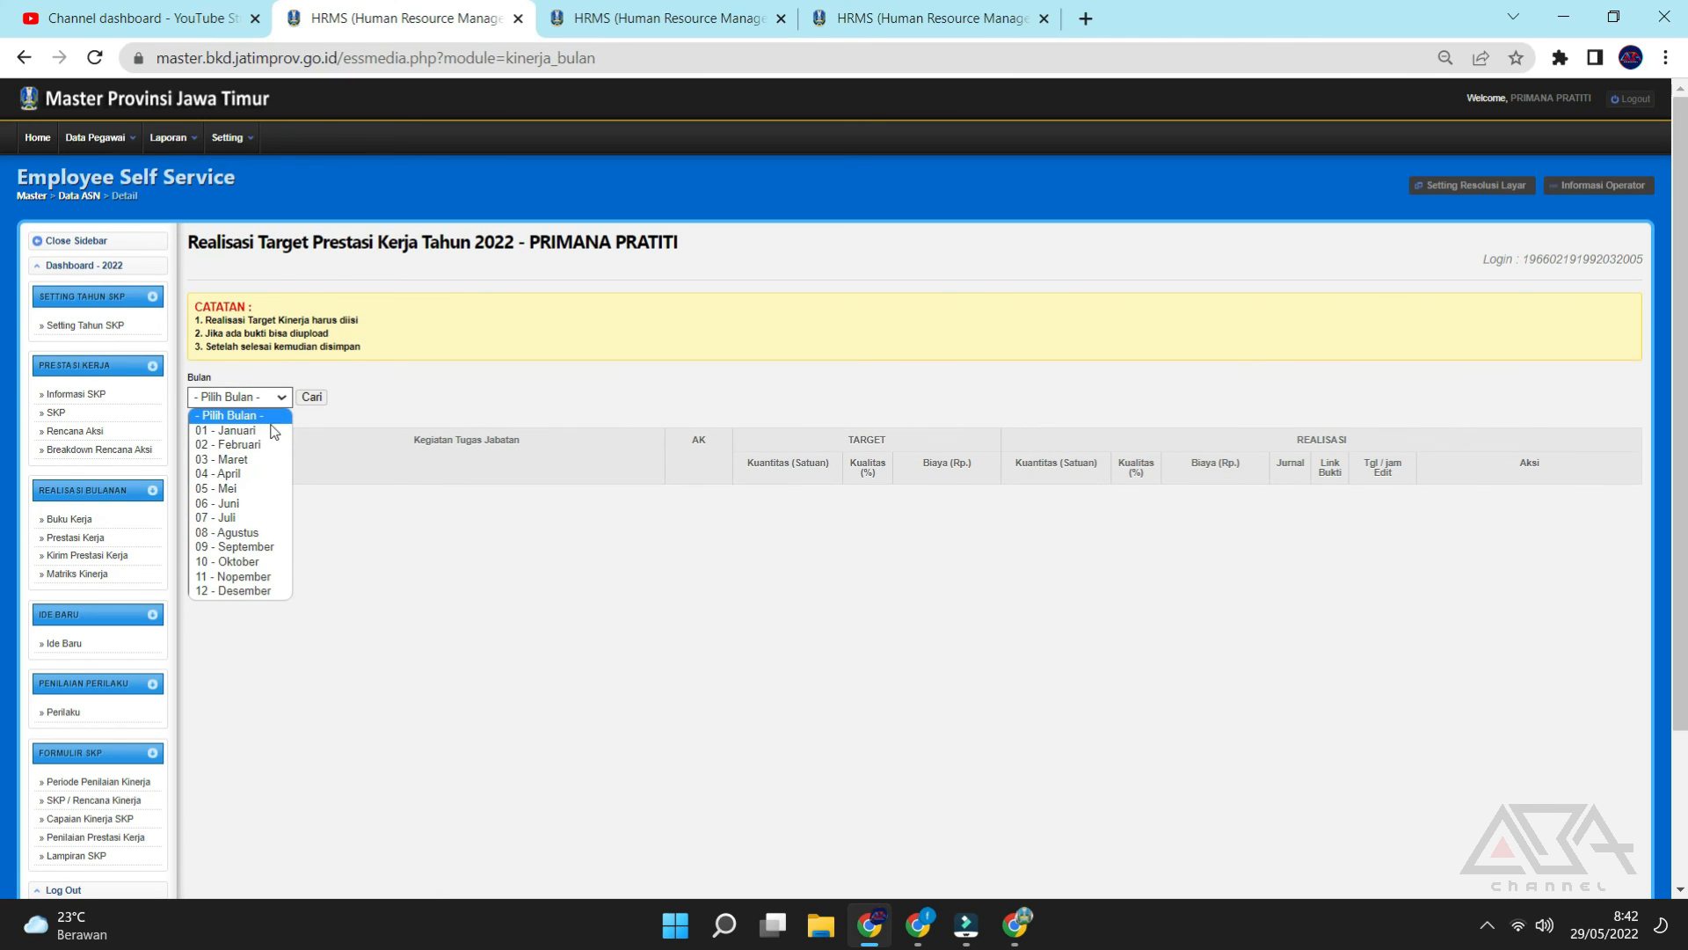
pyautogui.click(264, 430)
pyautogui.click(304, 403)
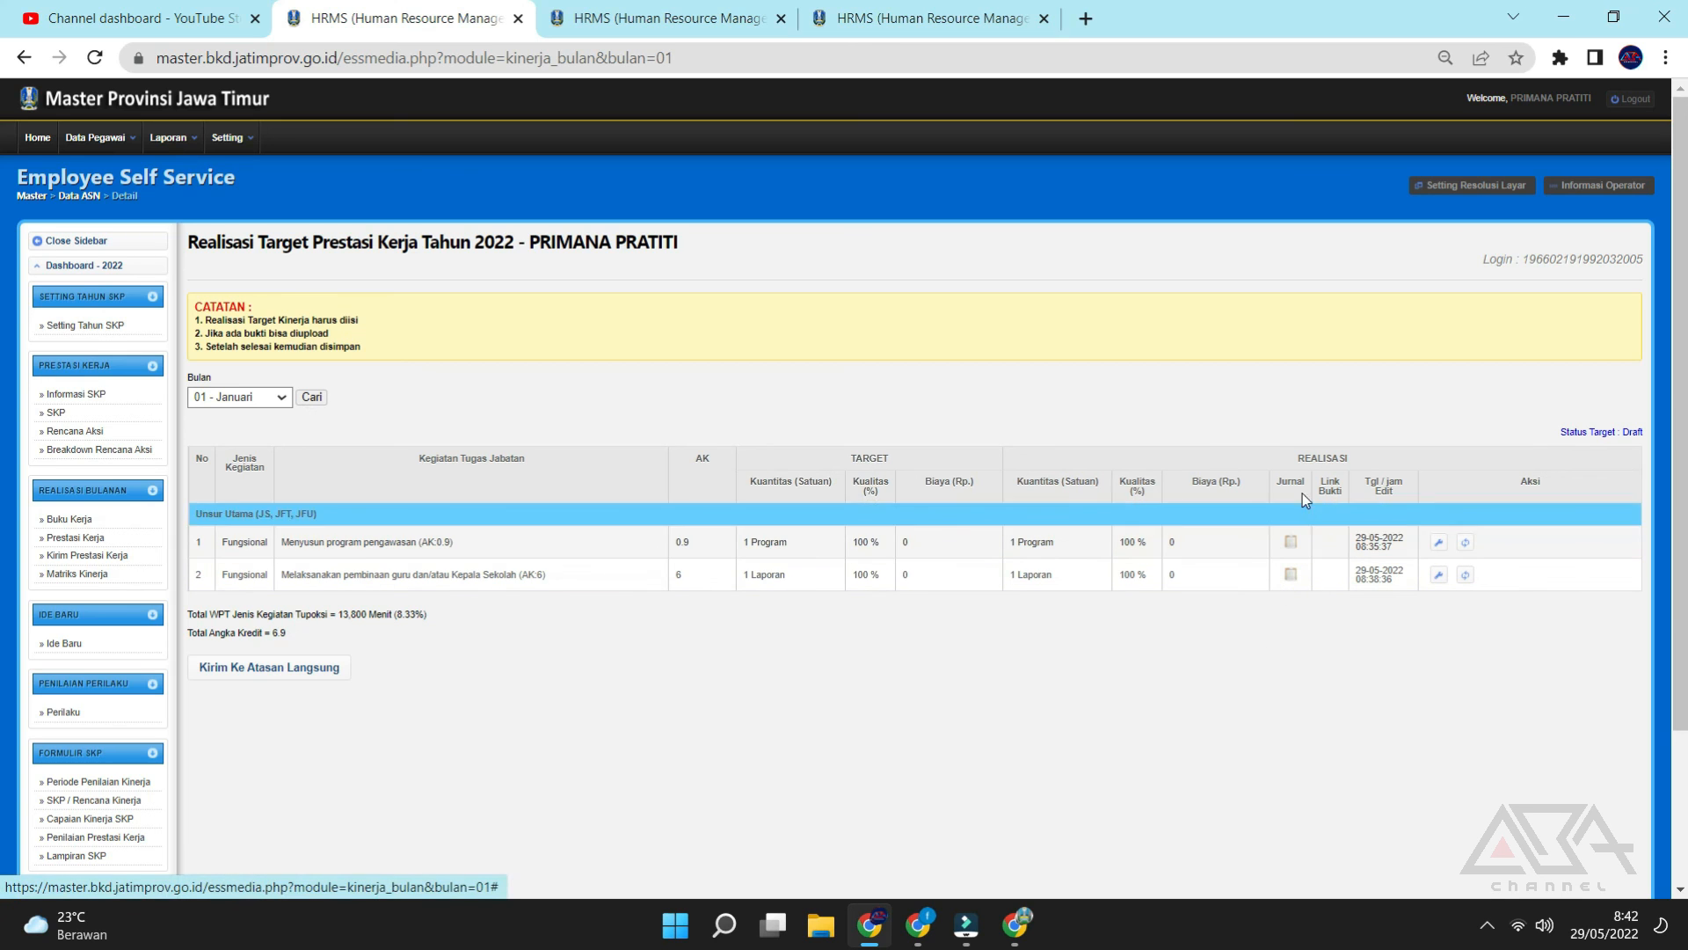
# Check the QR signature in the journal report of "Menyusun program pengawasan", and close the report.
pyautogui.click(1292, 544)
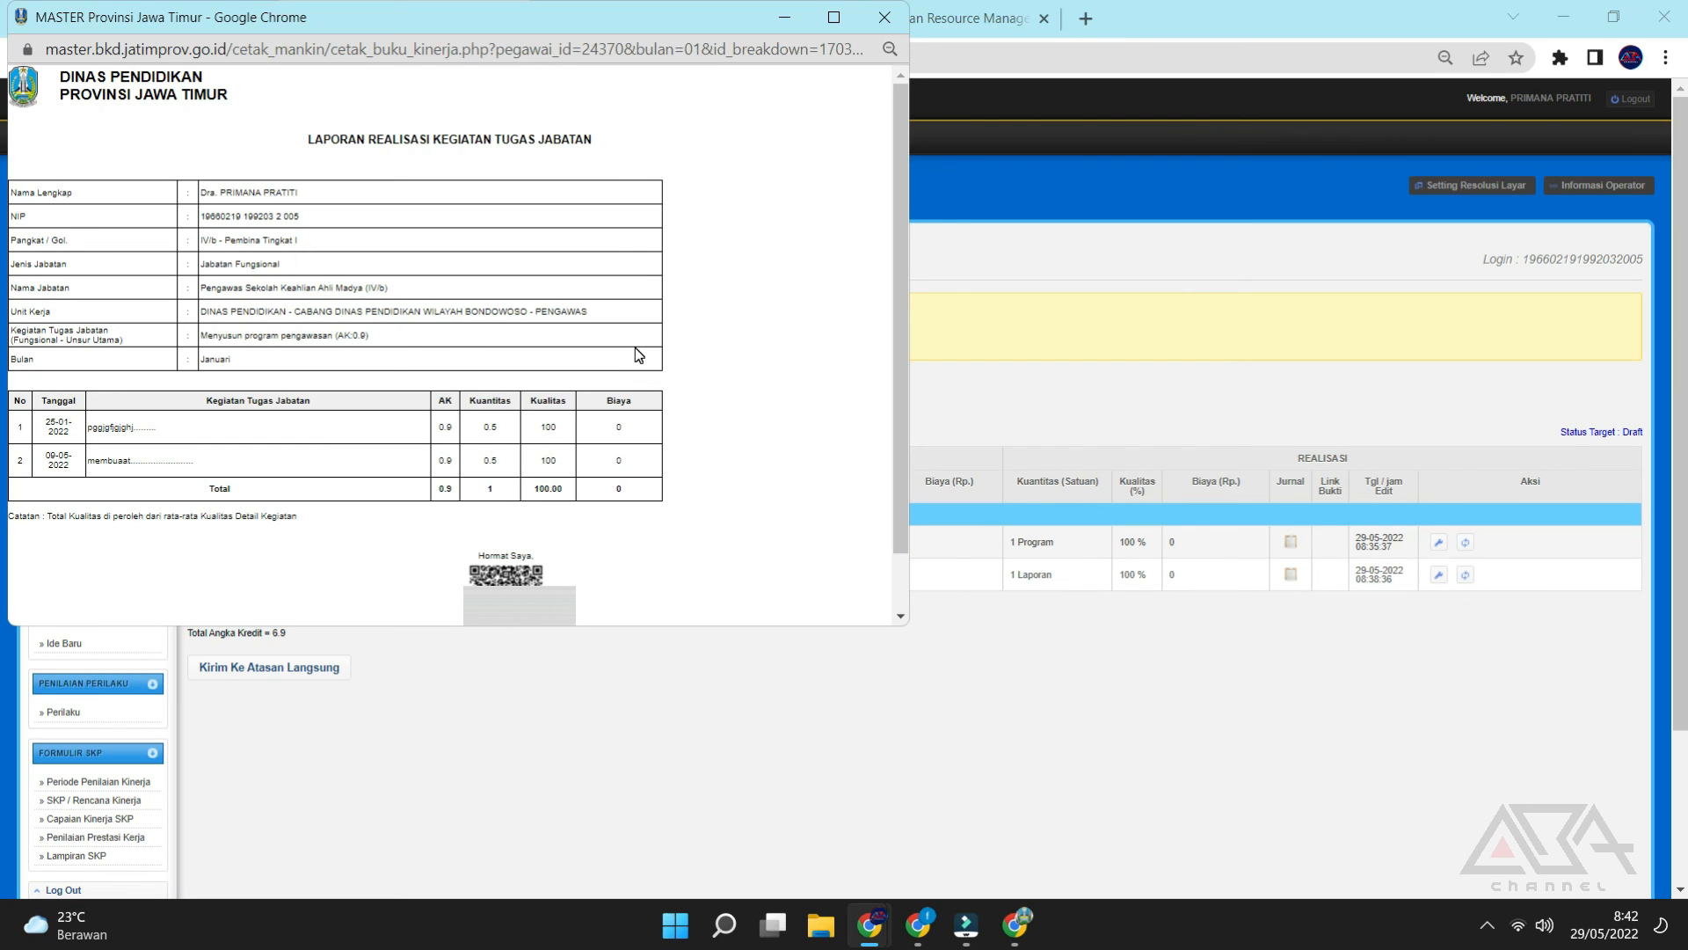
pyautogui.click(885, 16)
pyautogui.click(1278, 481)
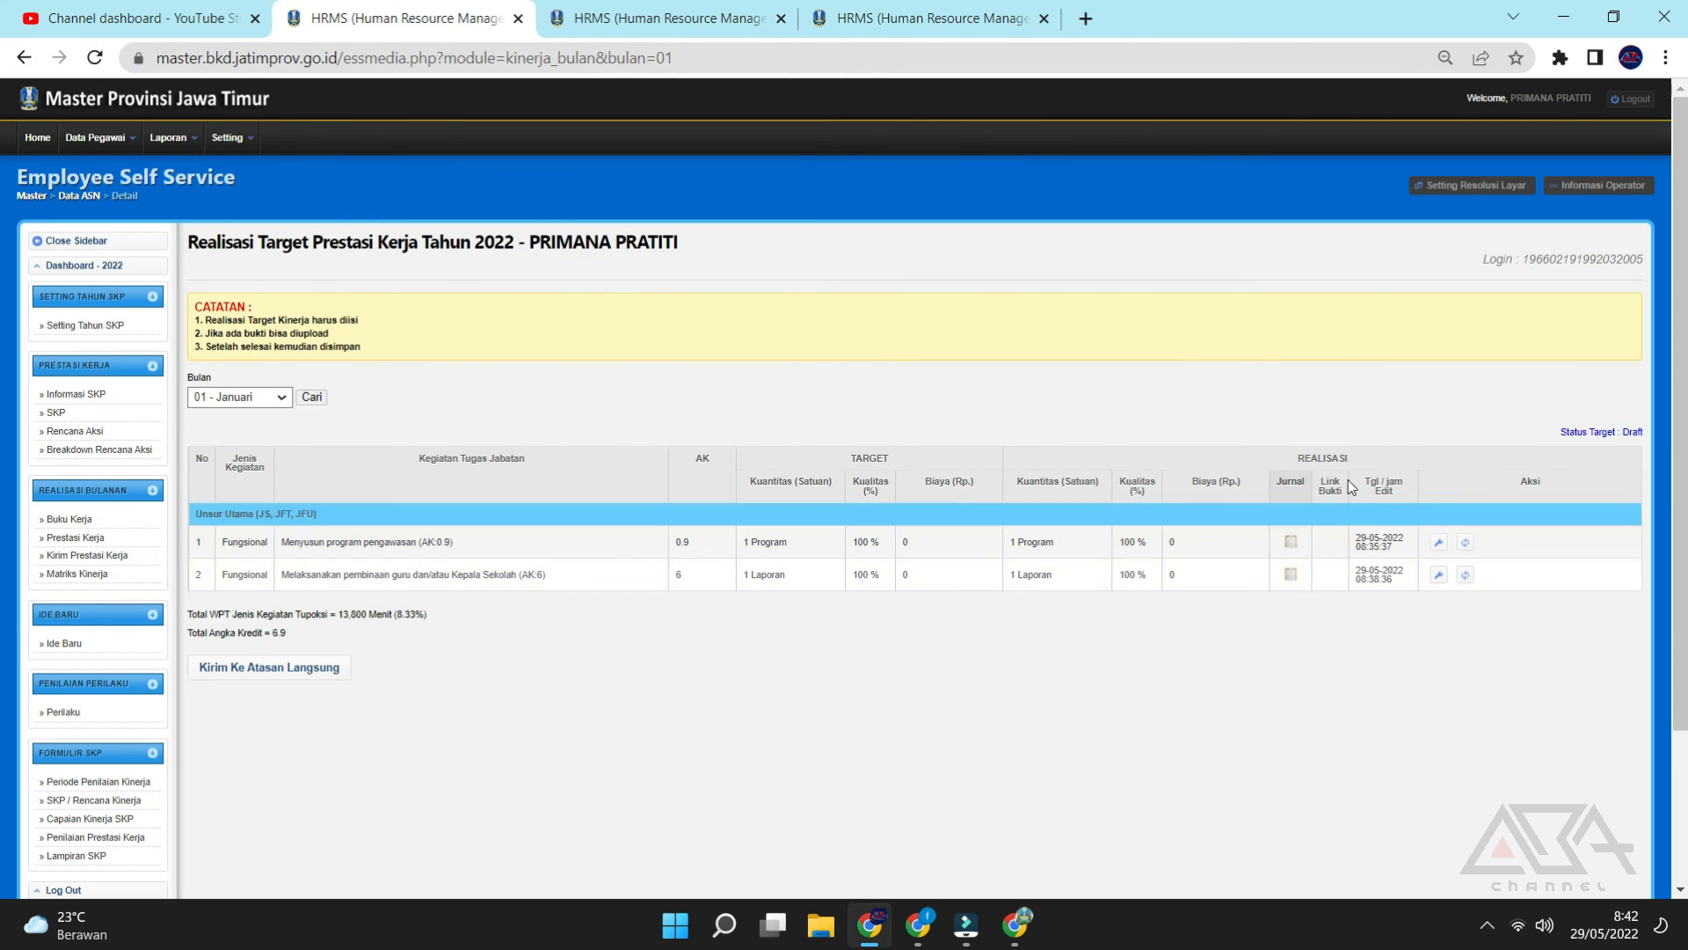
# Add the suggested Google Drive folder link as Link Bukti for "Menyusun program pengawasan", and save the realisation with quantity 1 and quality 100.
pyautogui.click(1438, 543)
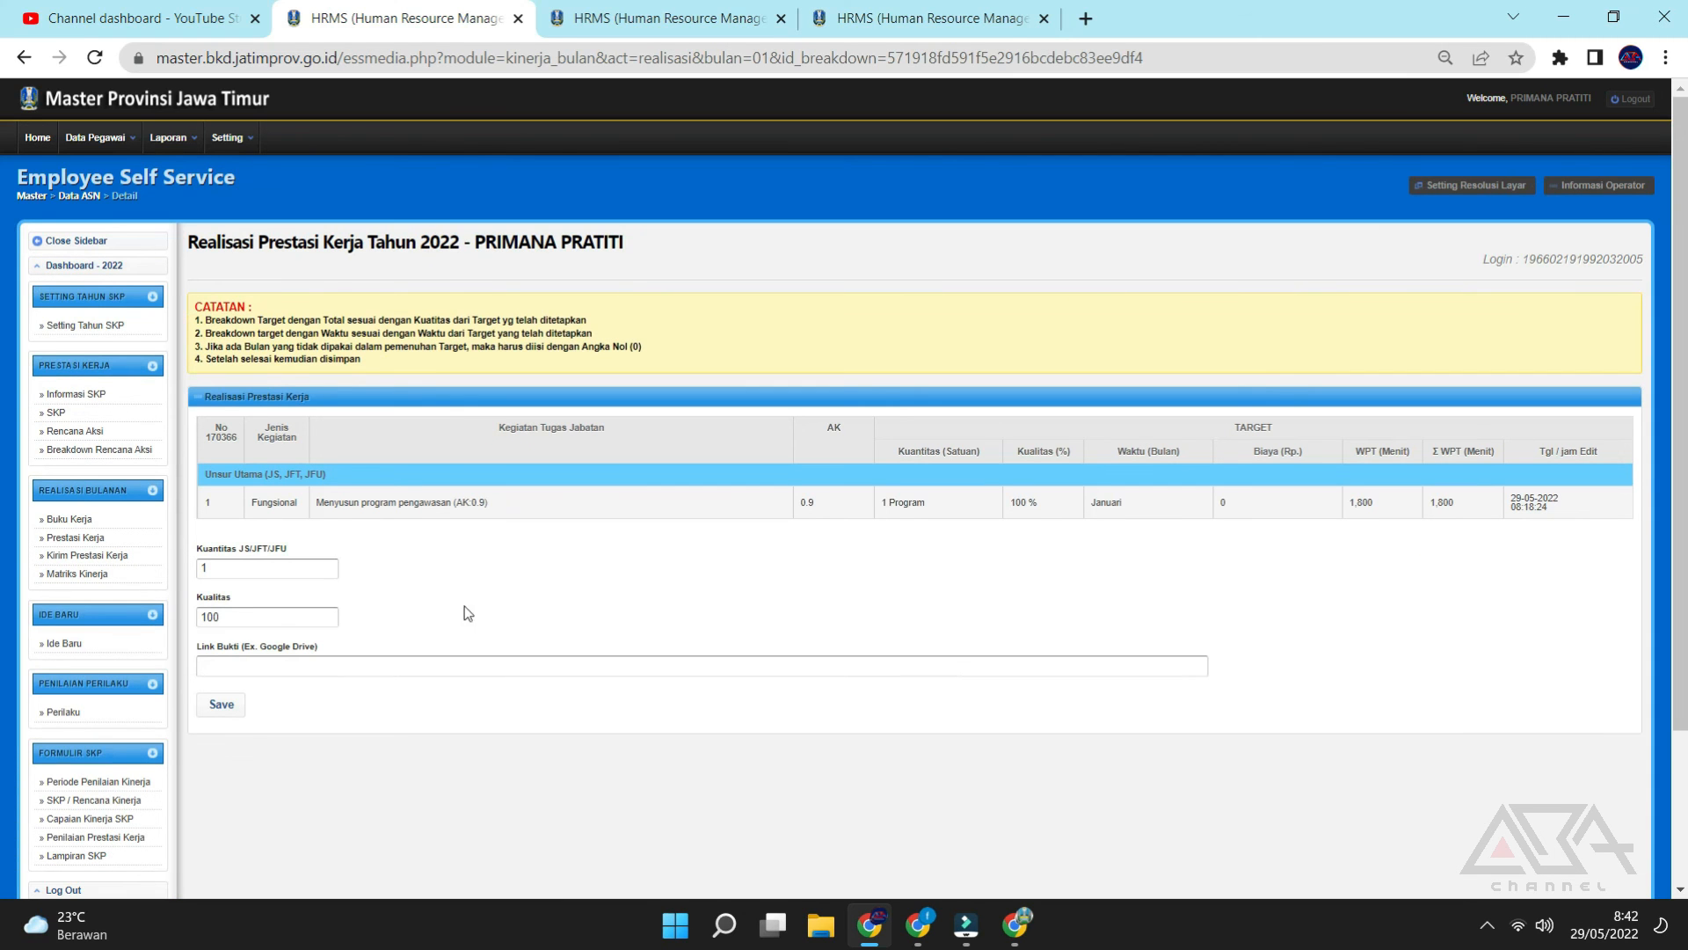
pyautogui.click(404, 666)
pyautogui.click(391, 701)
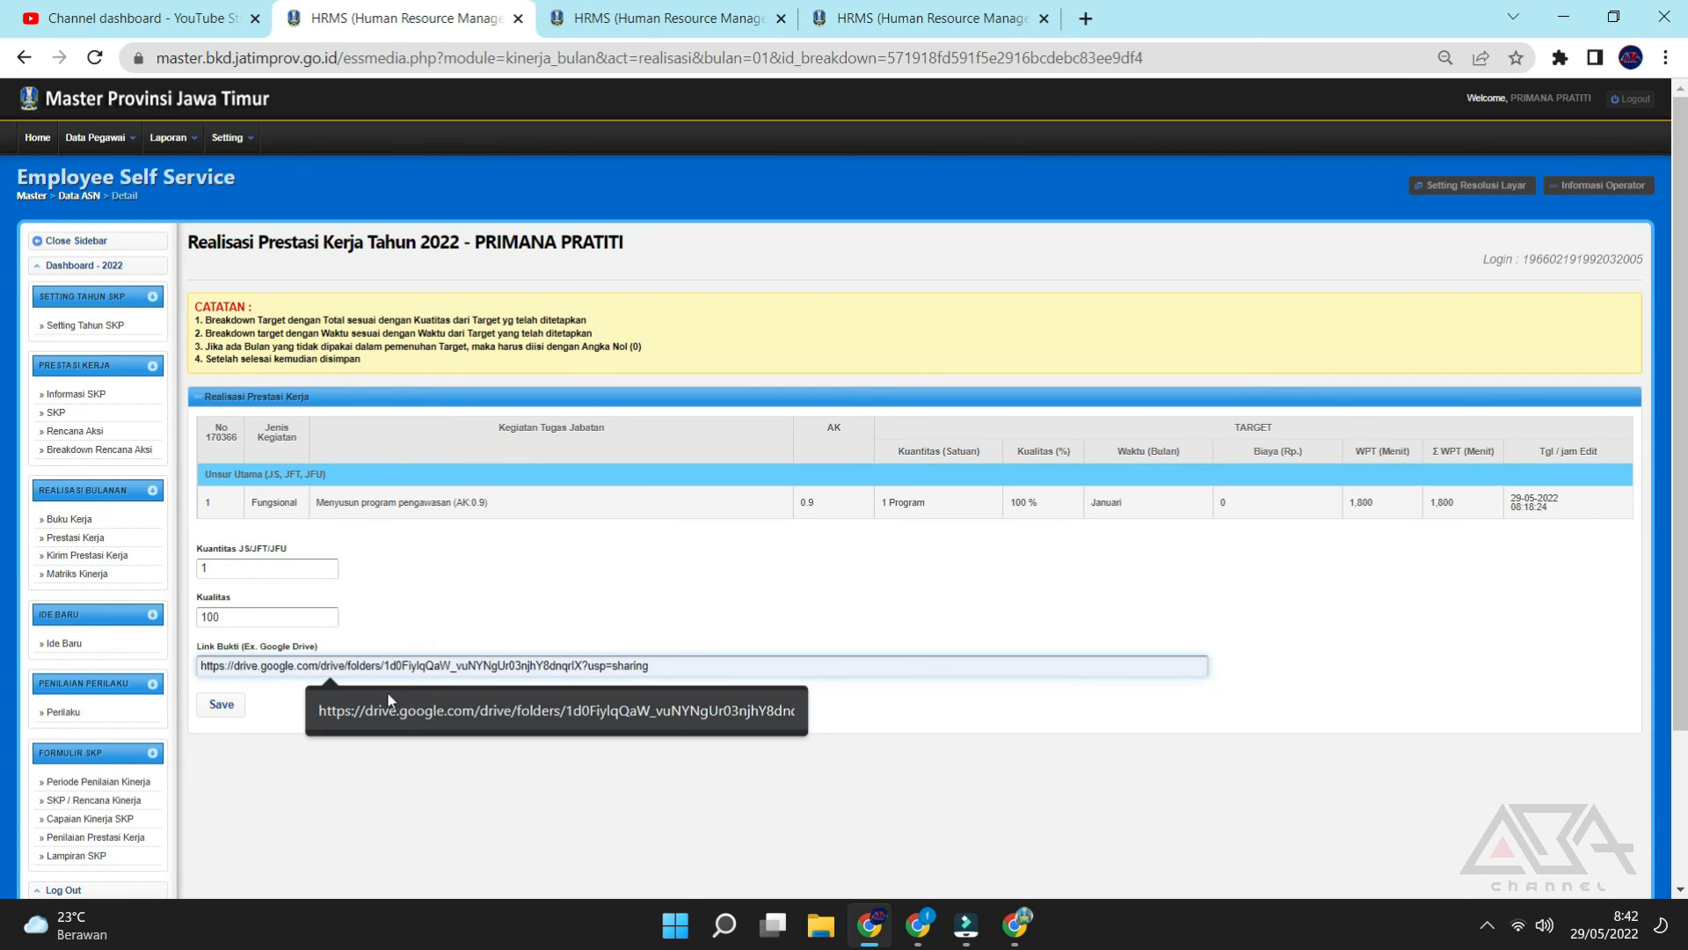
pyautogui.click(390, 700)
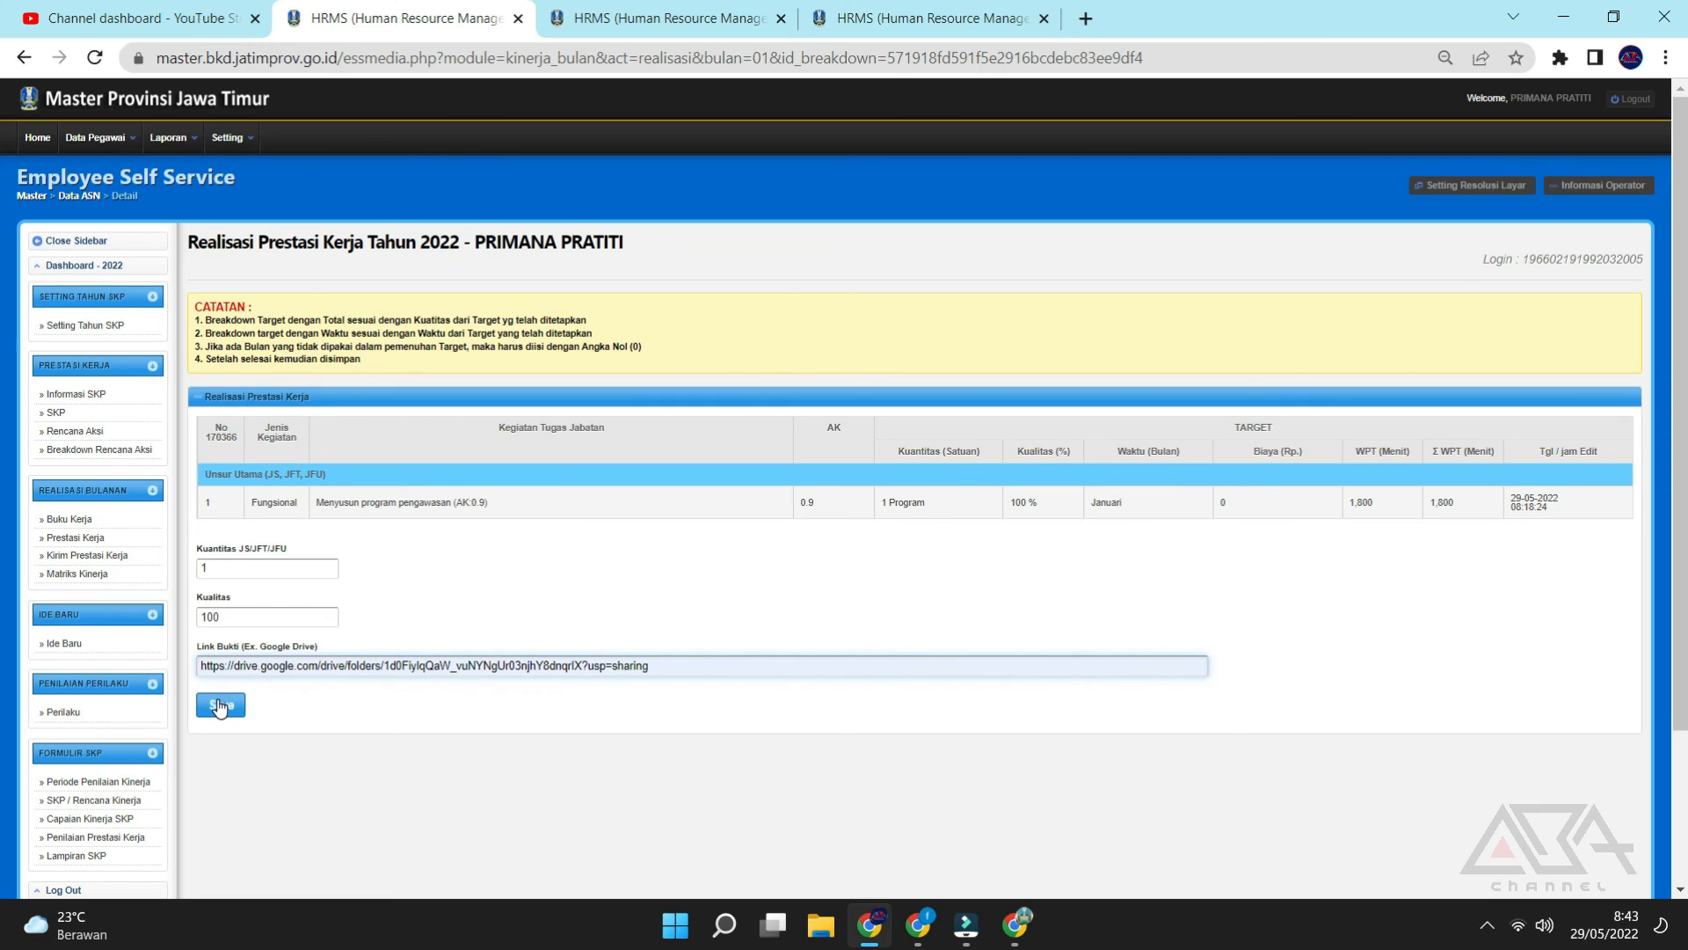
pyautogui.doubleClick(213, 577)
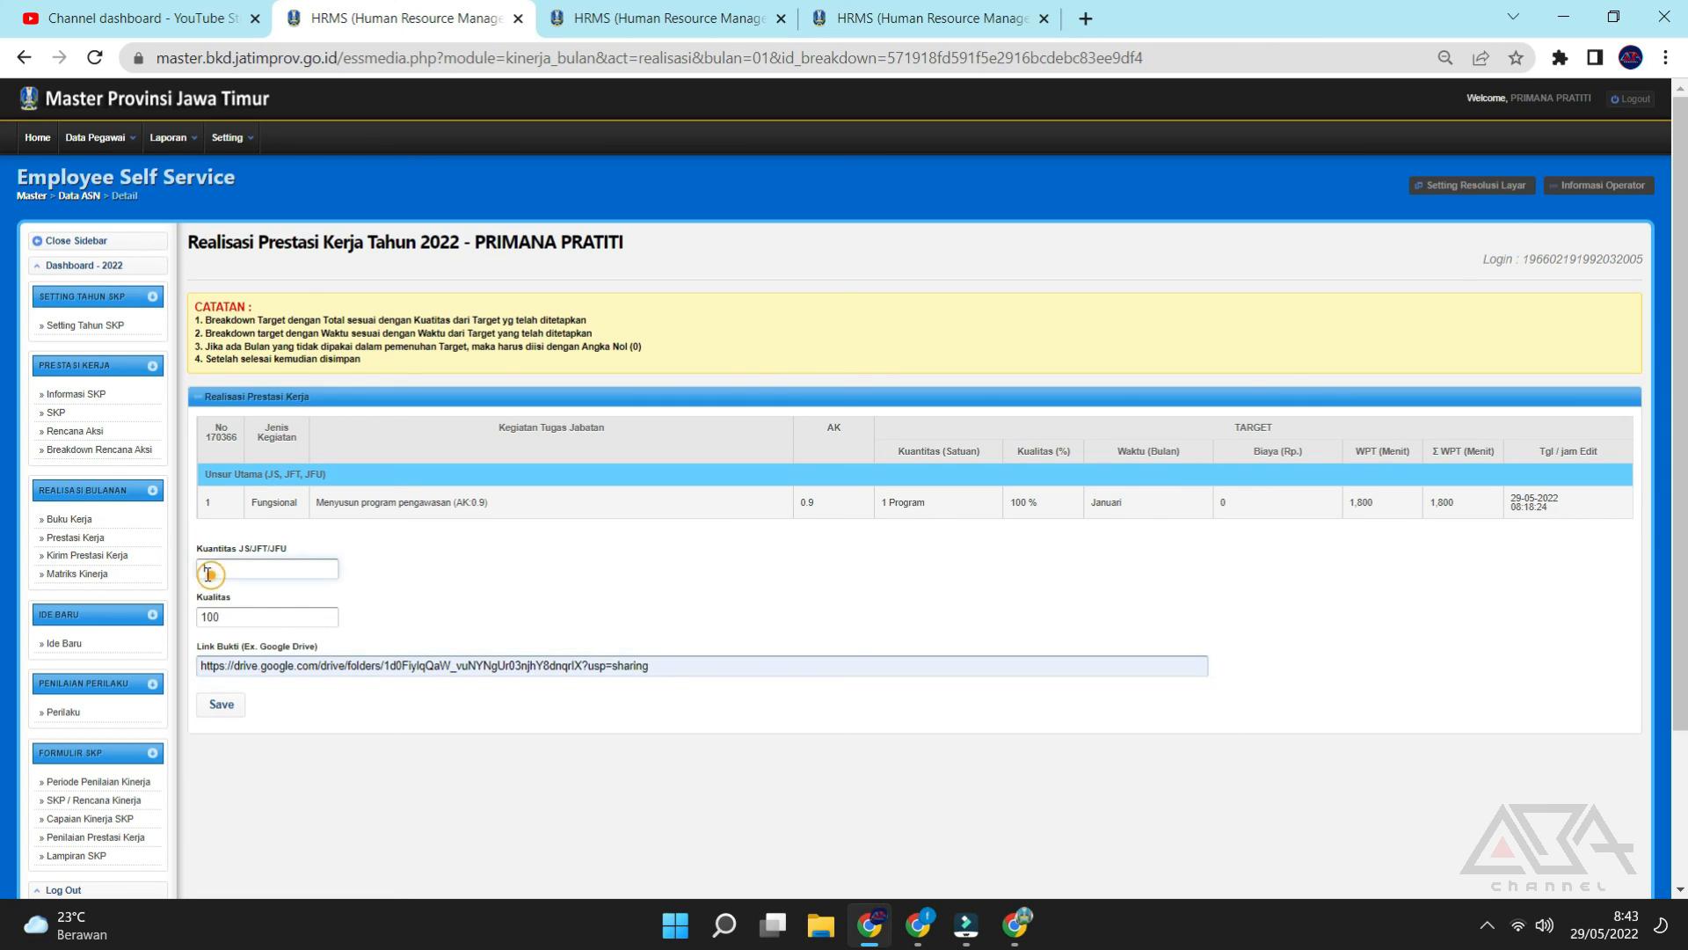
pyautogui.moveTo(225, 620); pyautogui.dragTo(207, 616)
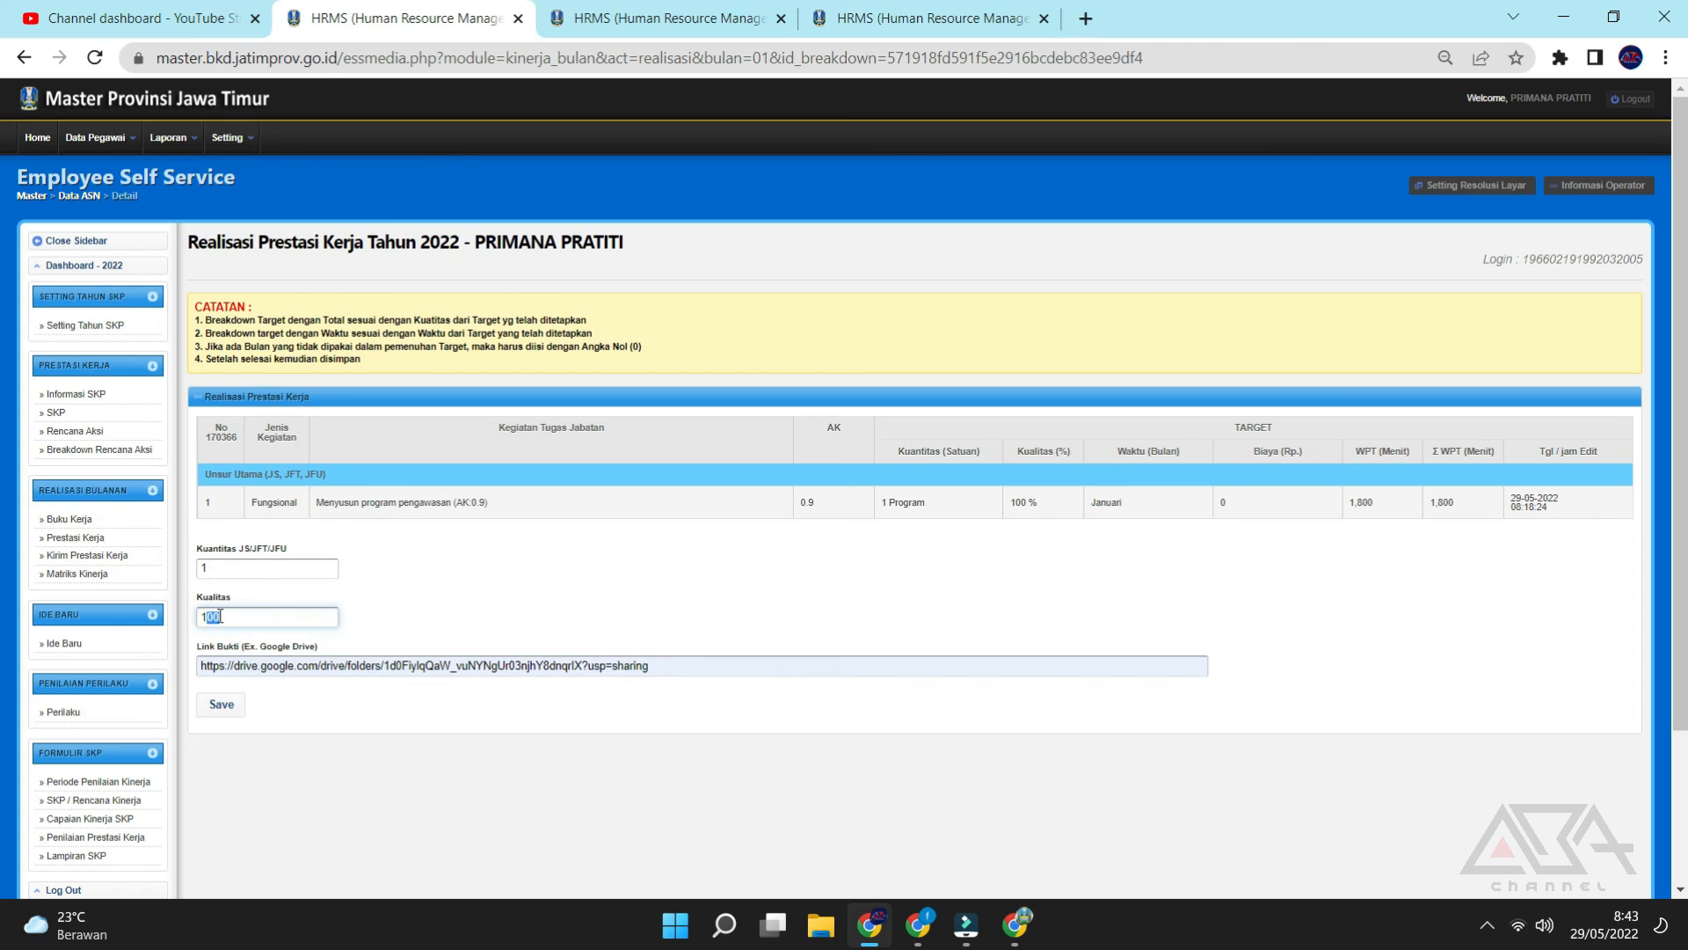
pyautogui.click(289, 584)
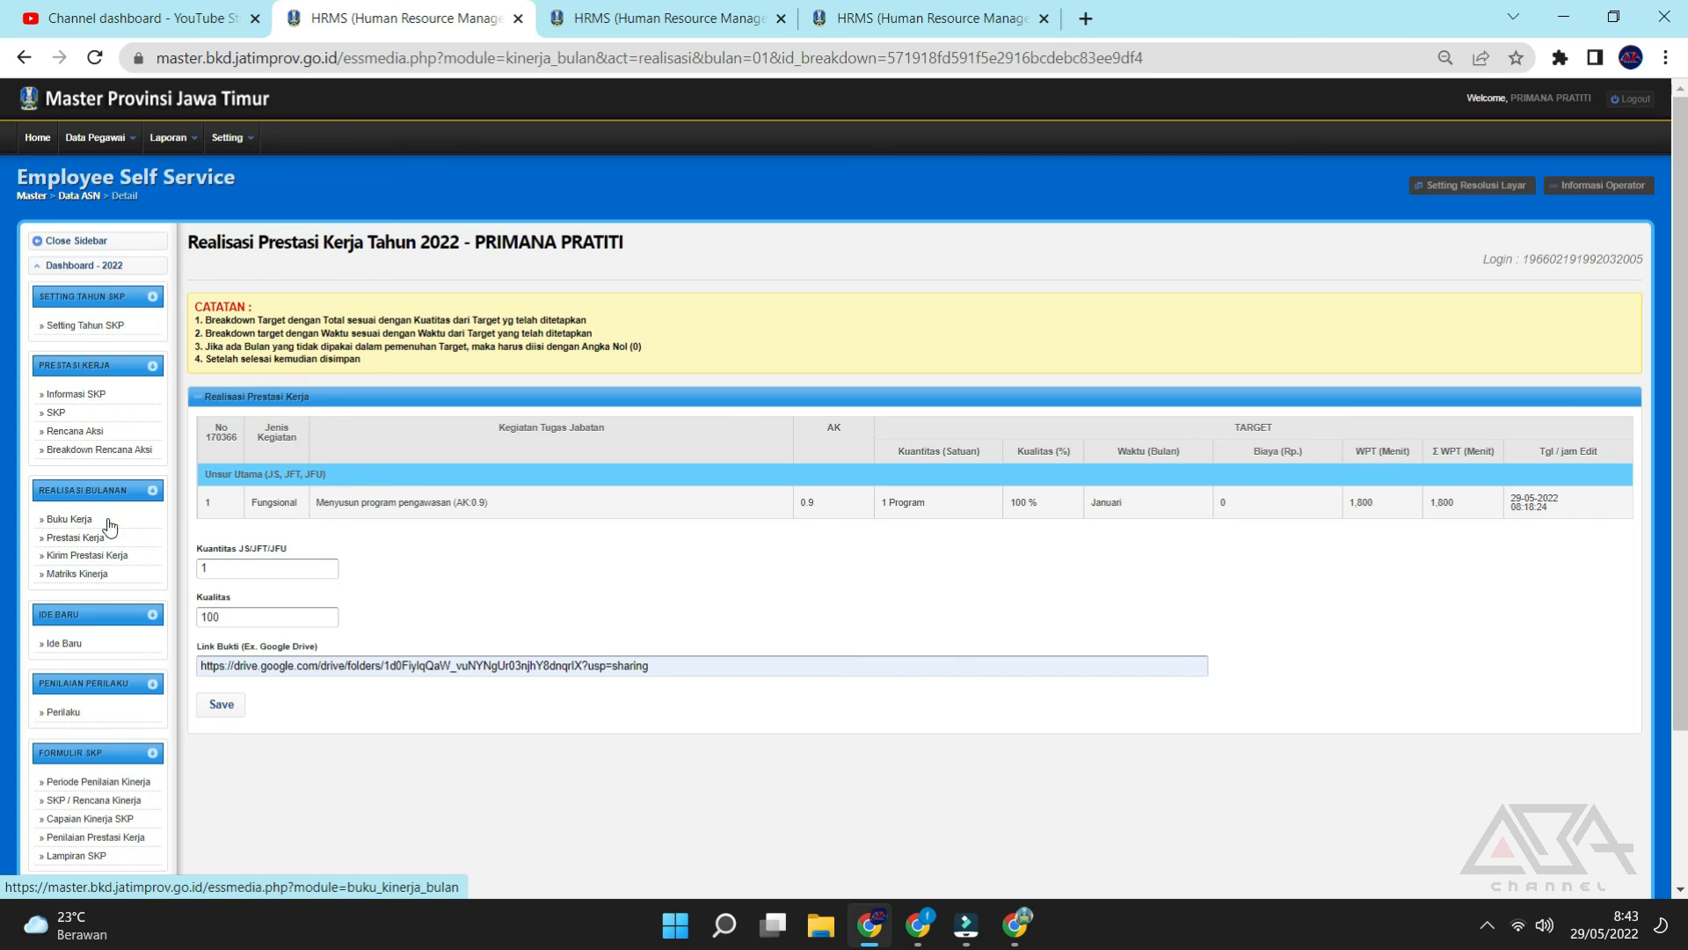
pyautogui.click(224, 705)
pyautogui.click(961, 181)
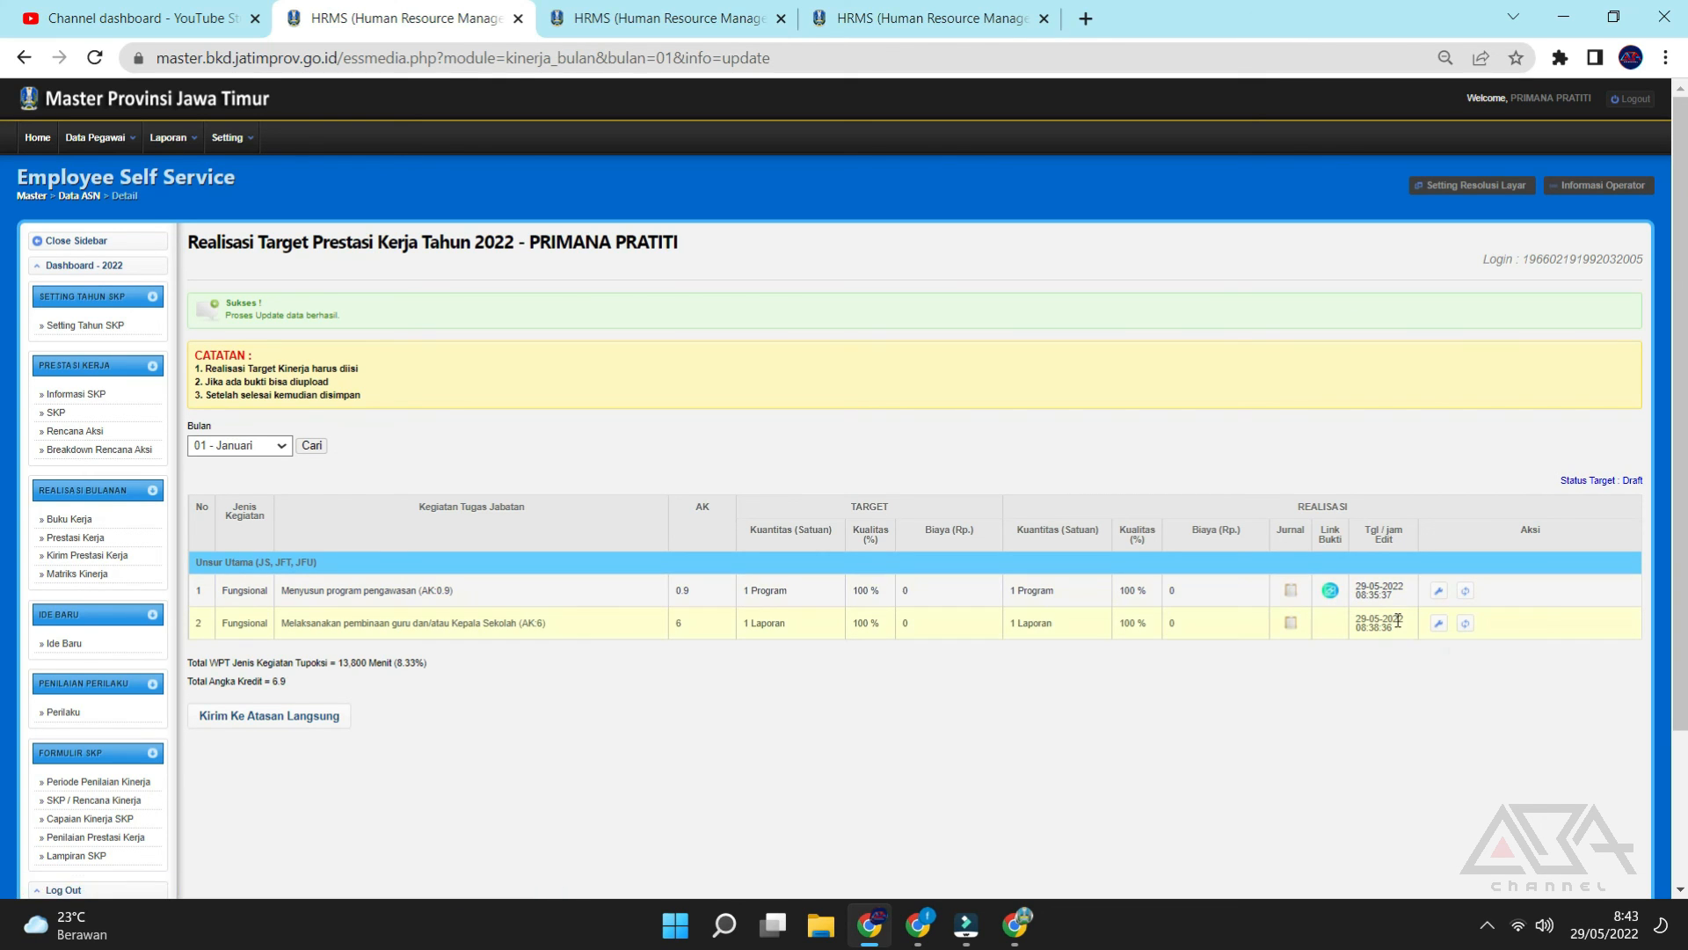
# Add the same Google Drive folder link as Link Bukti for "Melaksanakan pembinaan guru dan/atau Kepala Sekolah", and save the realisation.
pyautogui.click(1439, 625)
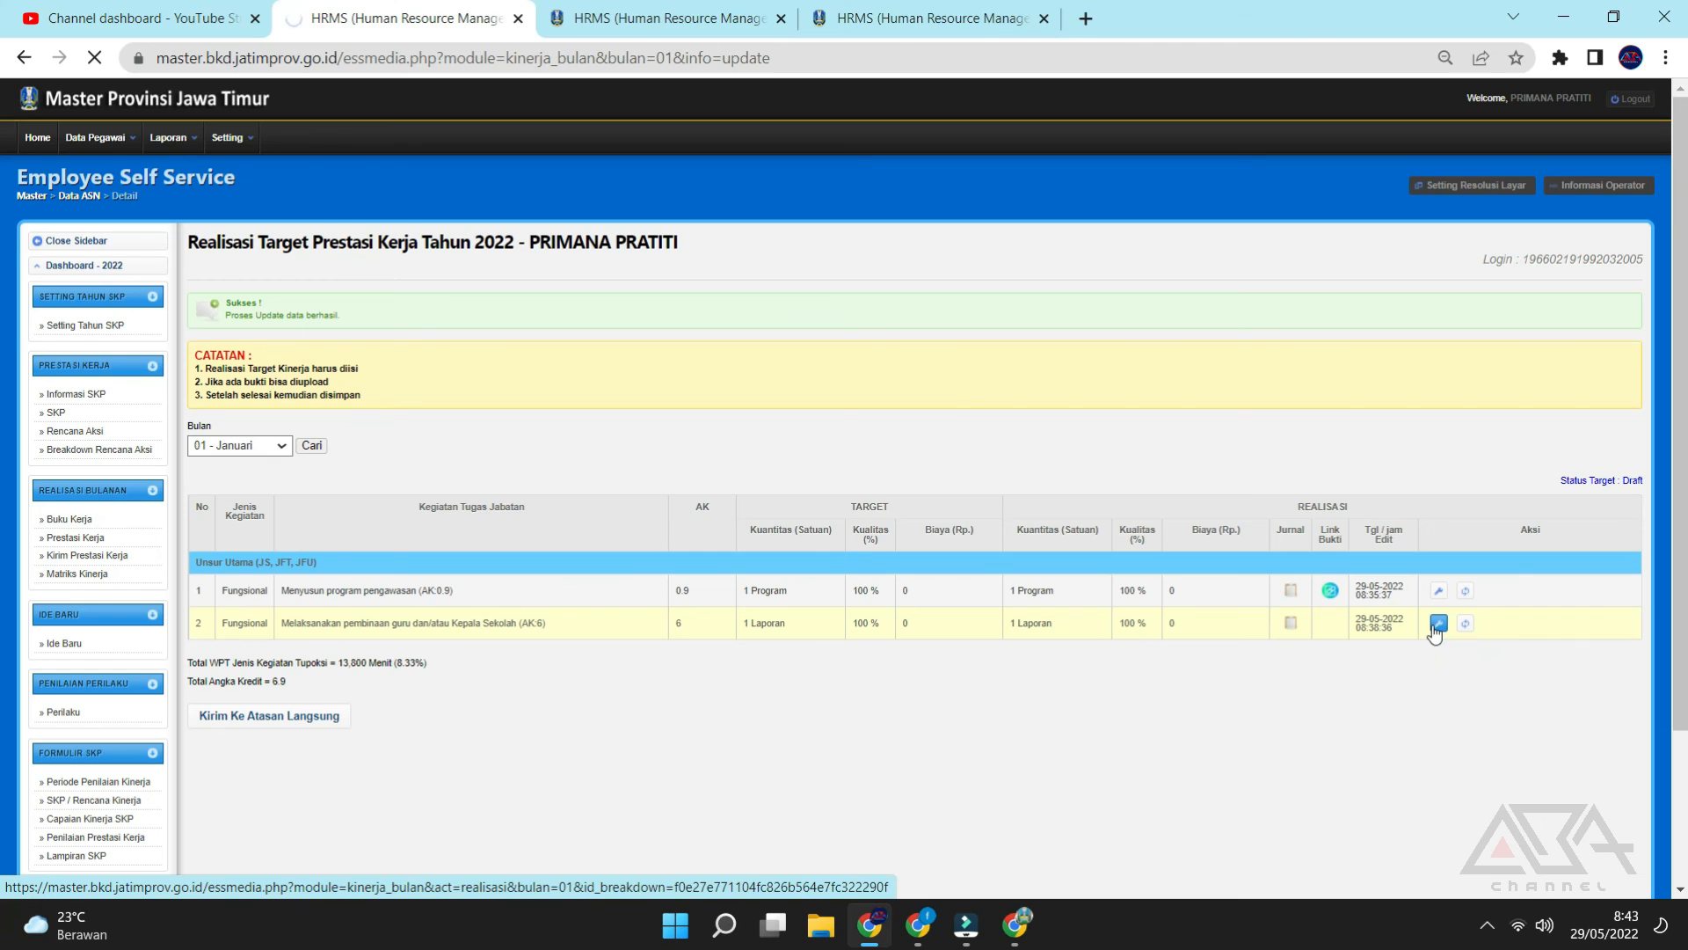
pyautogui.click(283, 664)
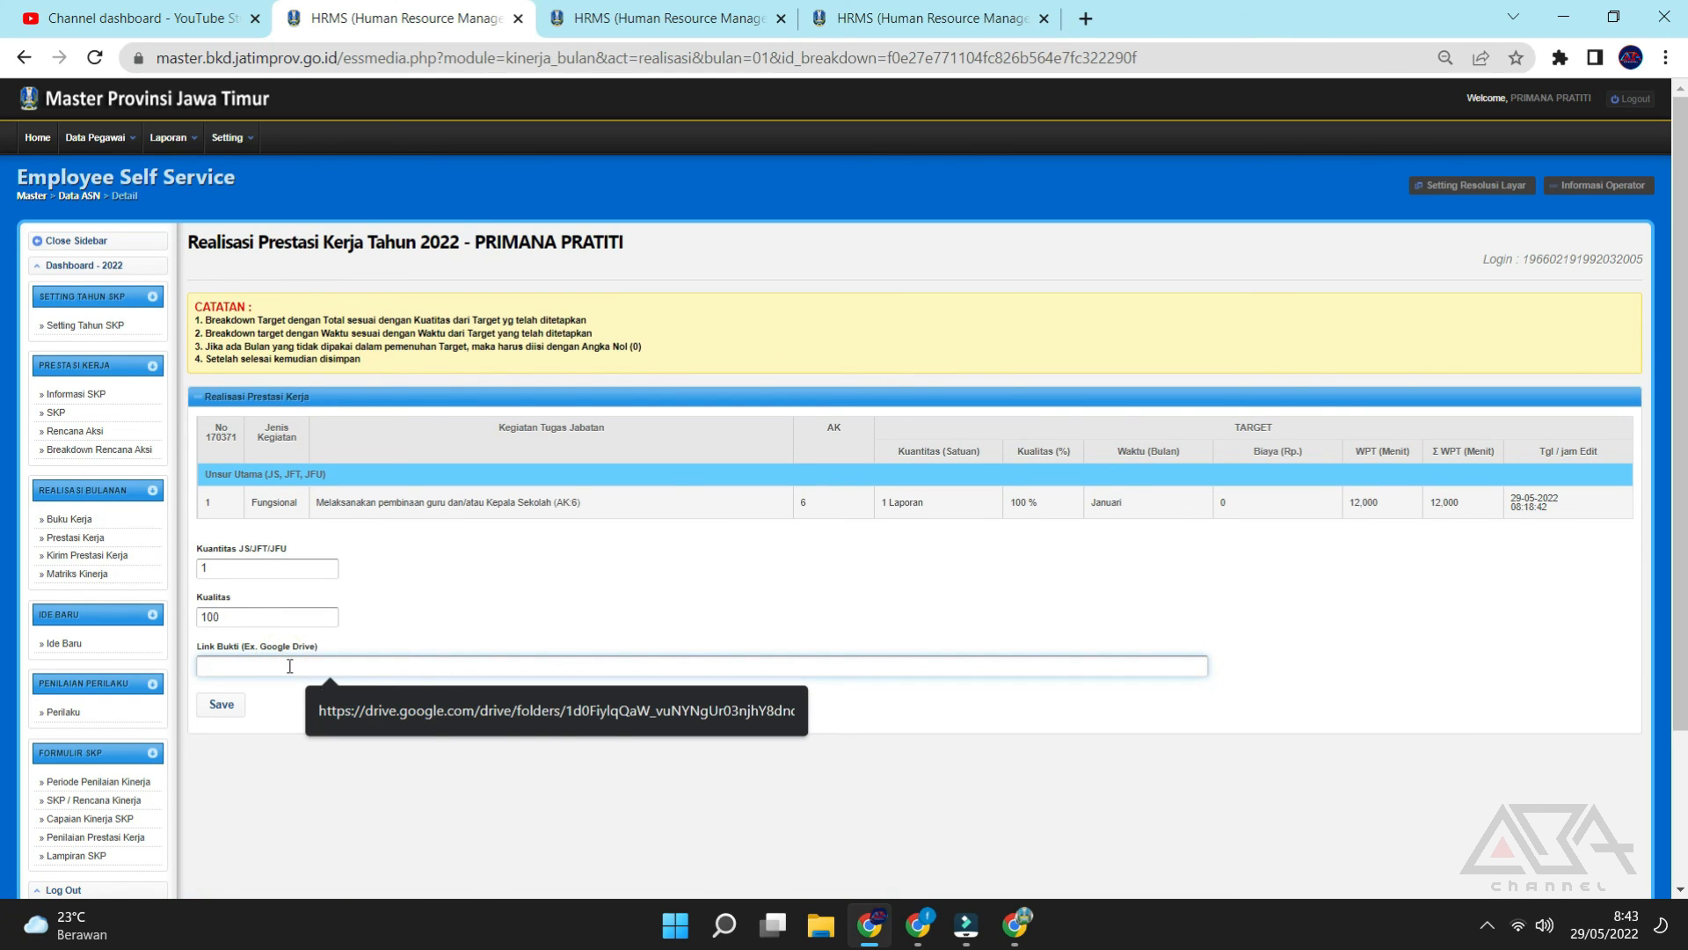
pyautogui.click(547, 730)
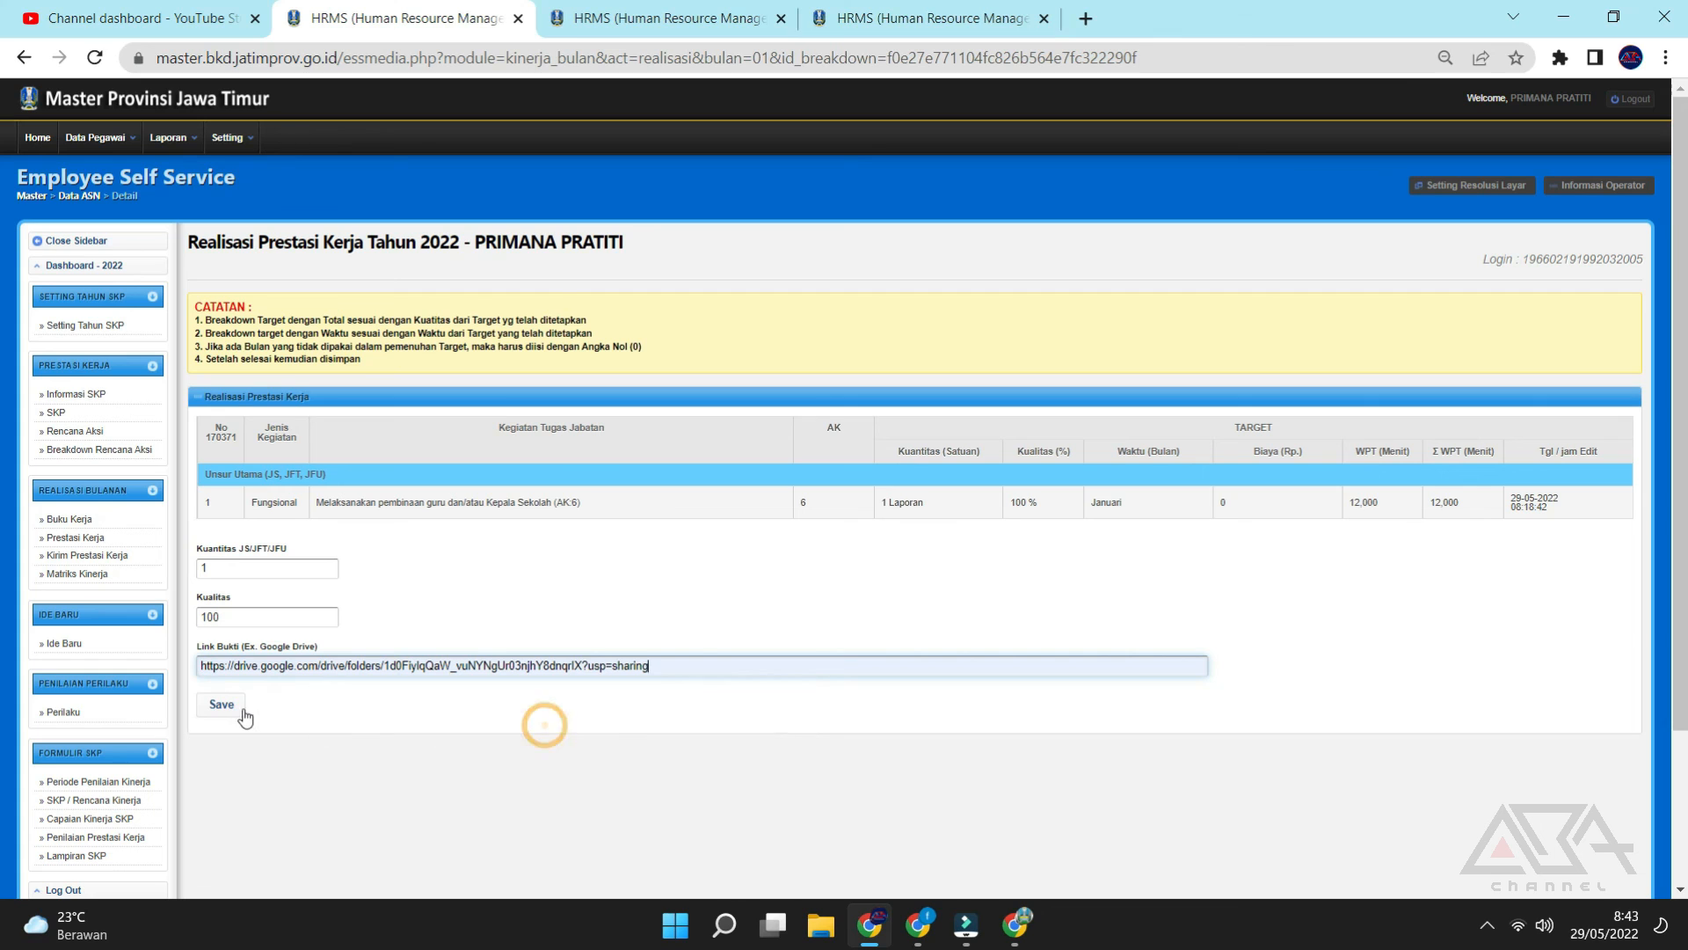
pyautogui.click(222, 705)
pyautogui.click(938, 190)
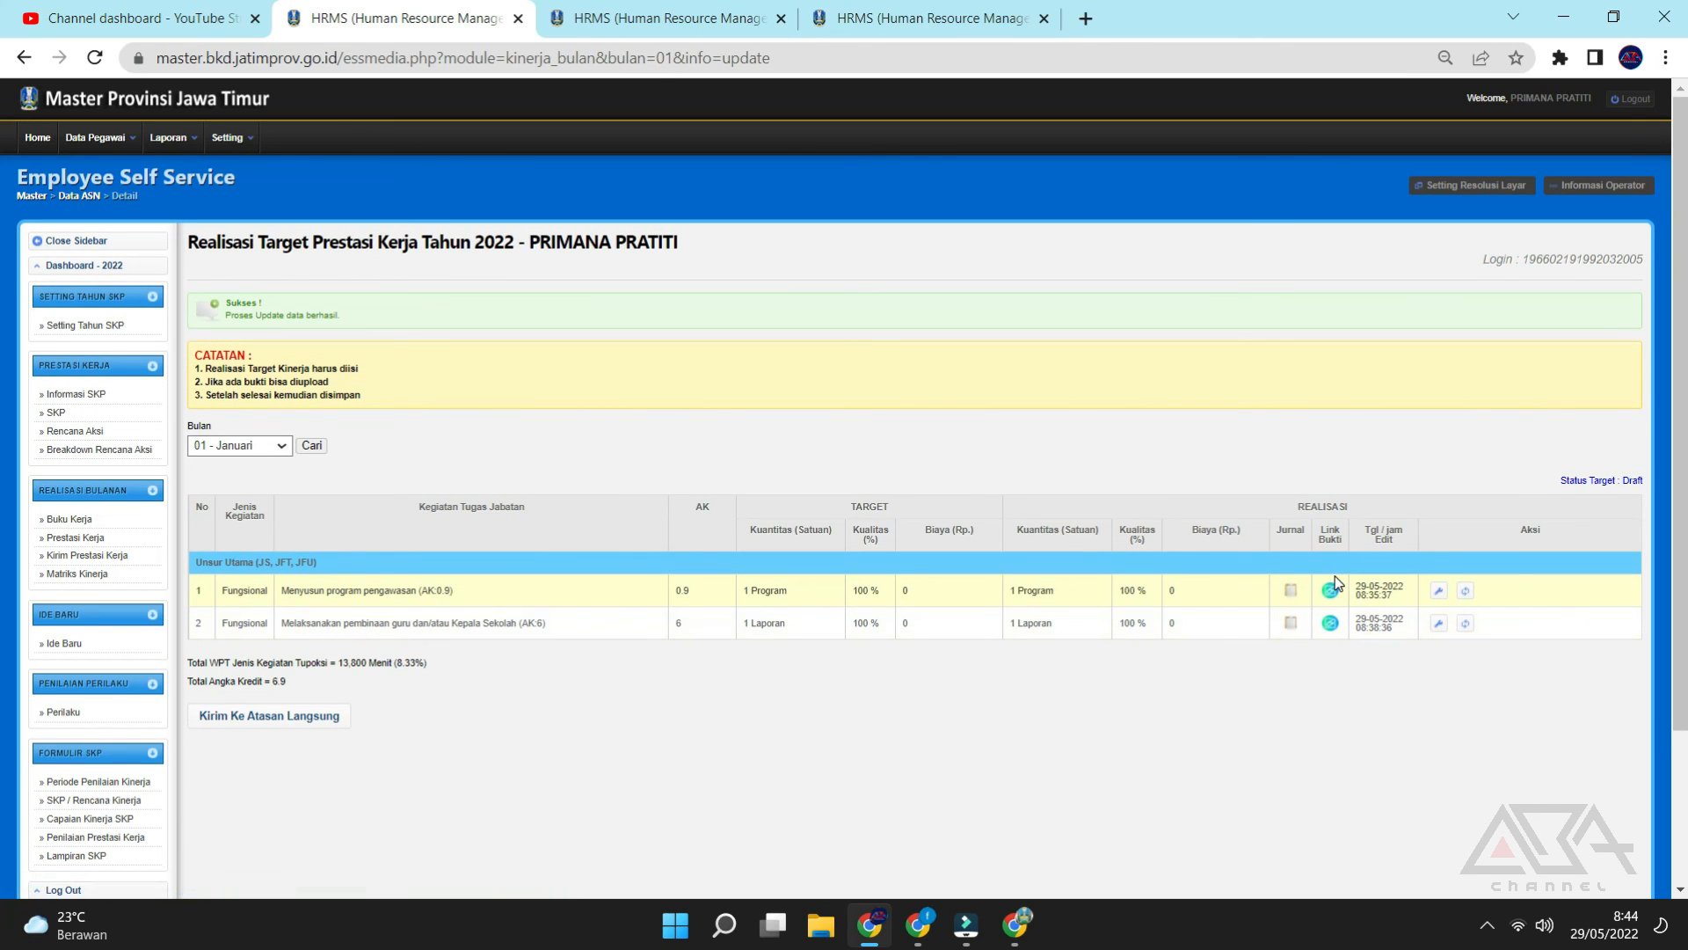
# View the journal report of "Menyusun program pengawasan" in a maximised window, and close it.
pyautogui.click(1290, 590)
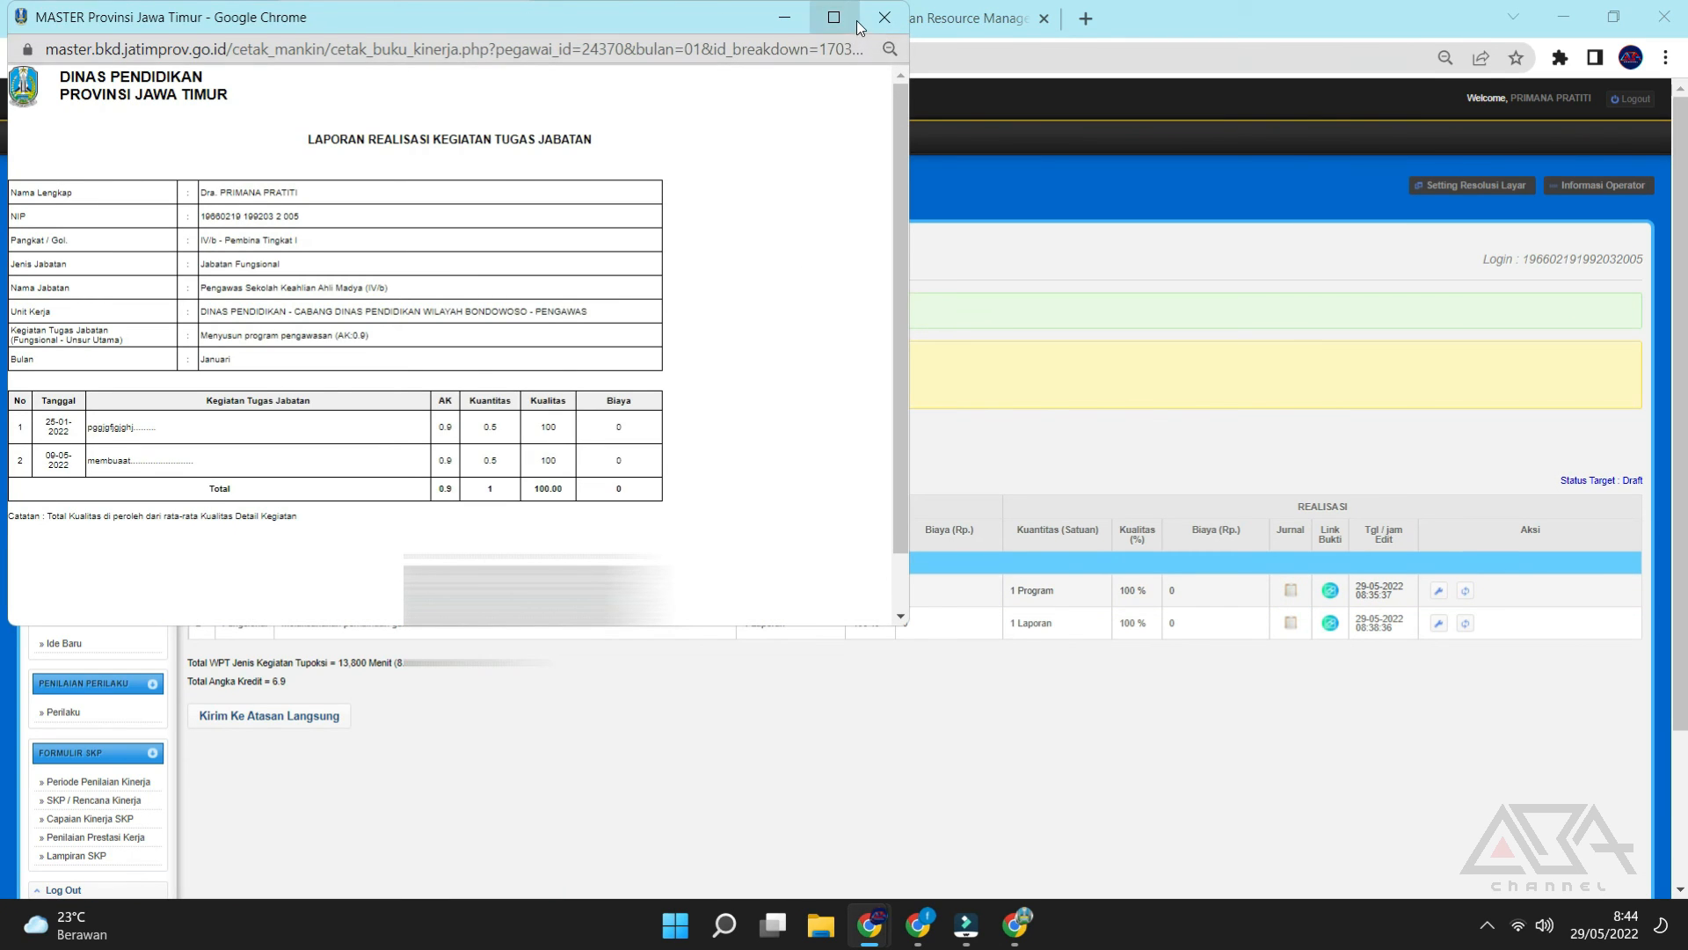
pyautogui.click(834, 17)
pyautogui.click(1665, 12)
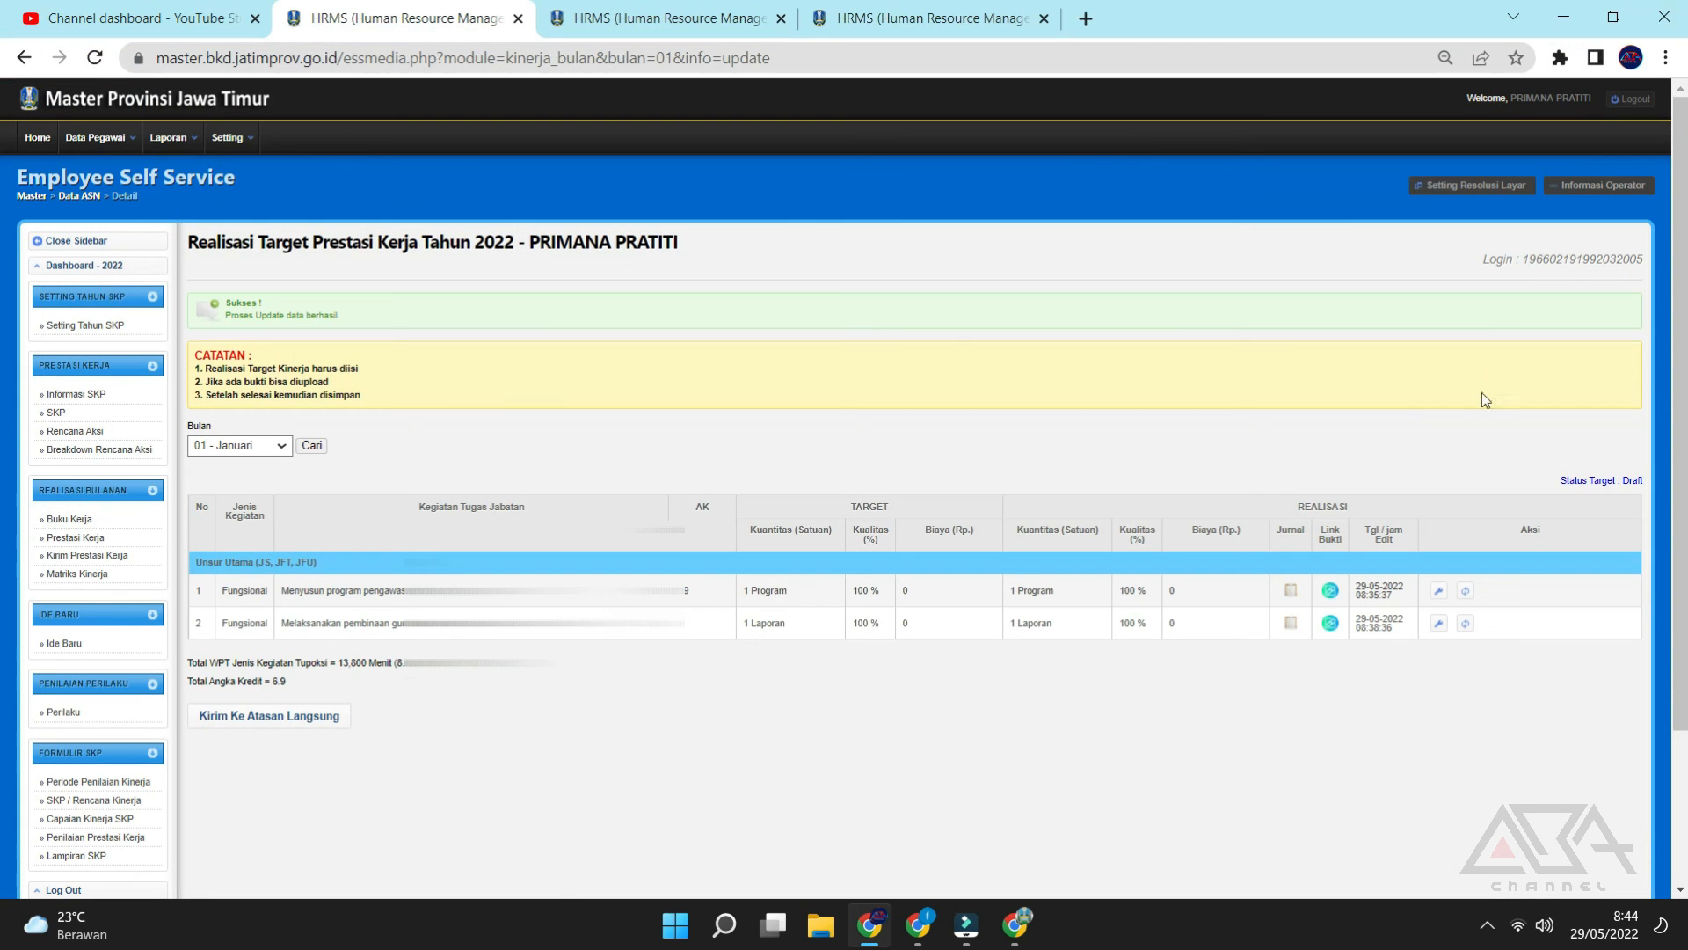
# Open the evidence link of "Menyusun program pengawasan" to check the Google Drive folder, and close its window.
pyautogui.click(1329, 591)
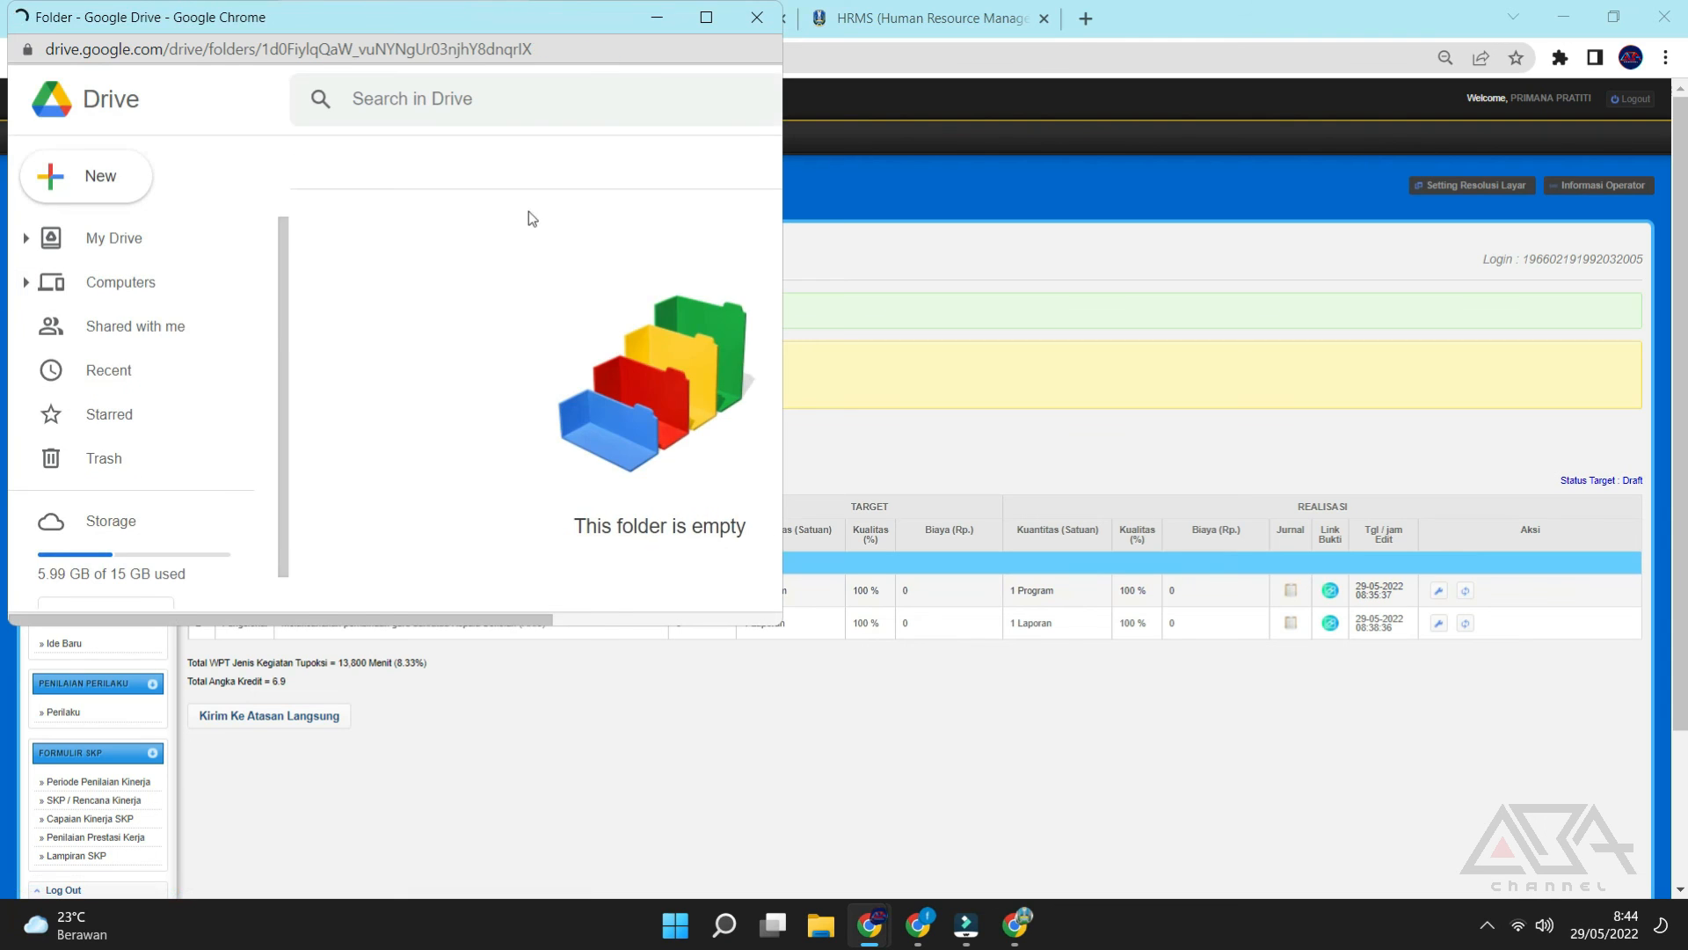
pyautogui.moveTo(469, 620); pyautogui.dragTo(498, 613)
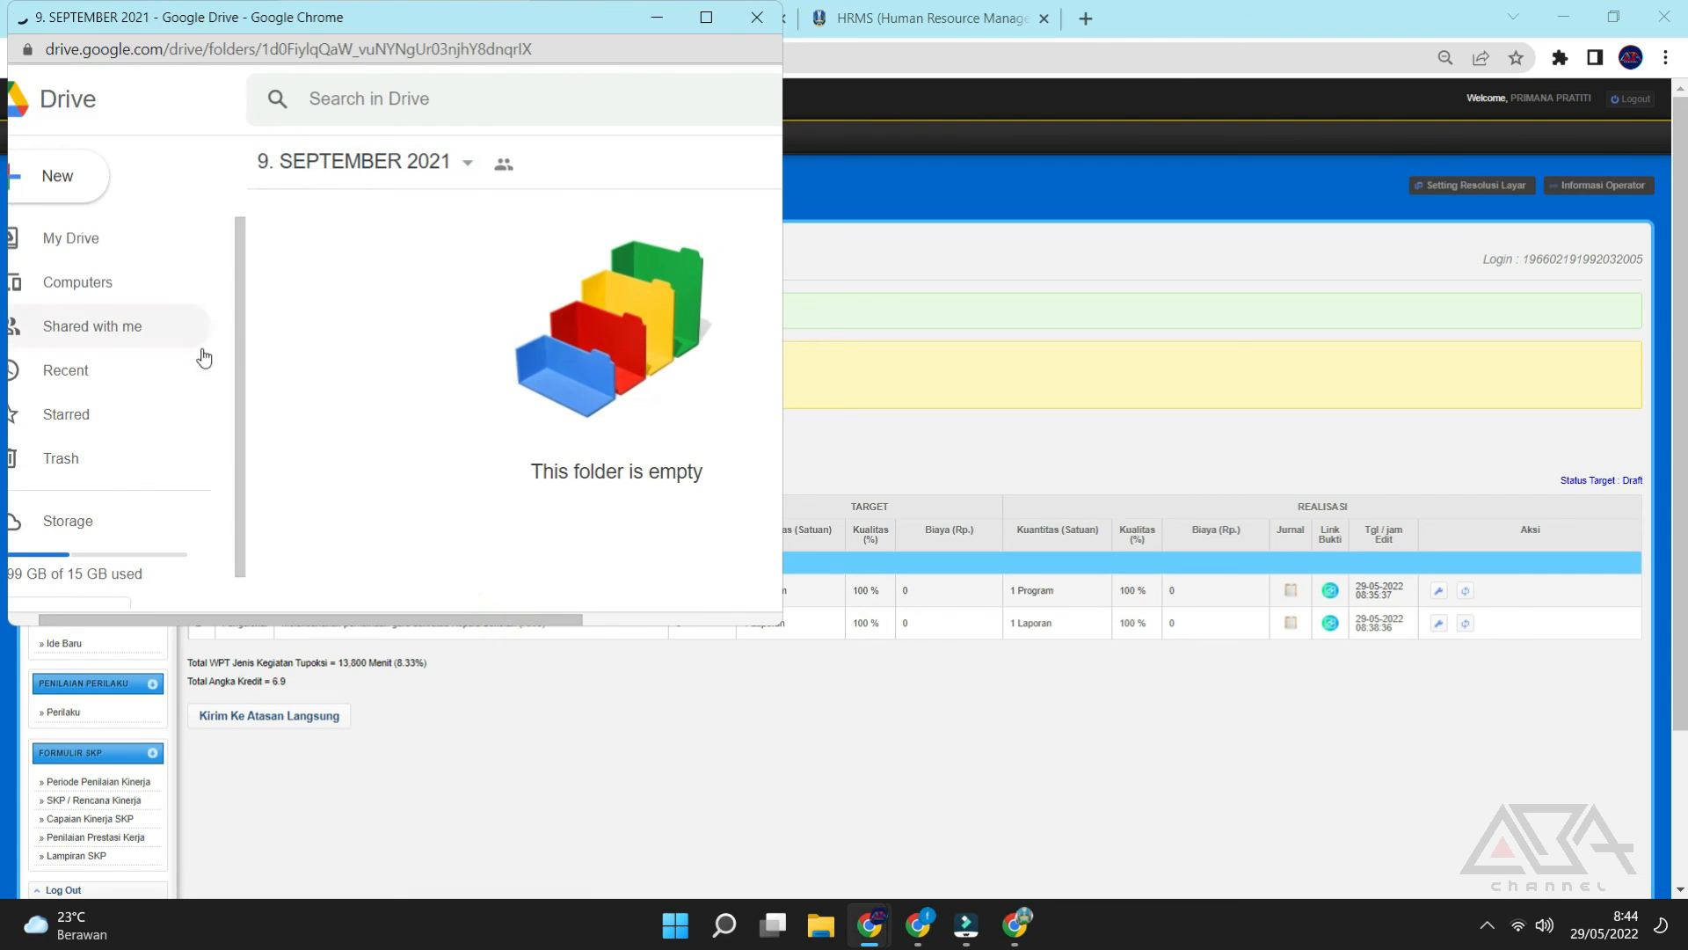
pyautogui.click(756, 19)
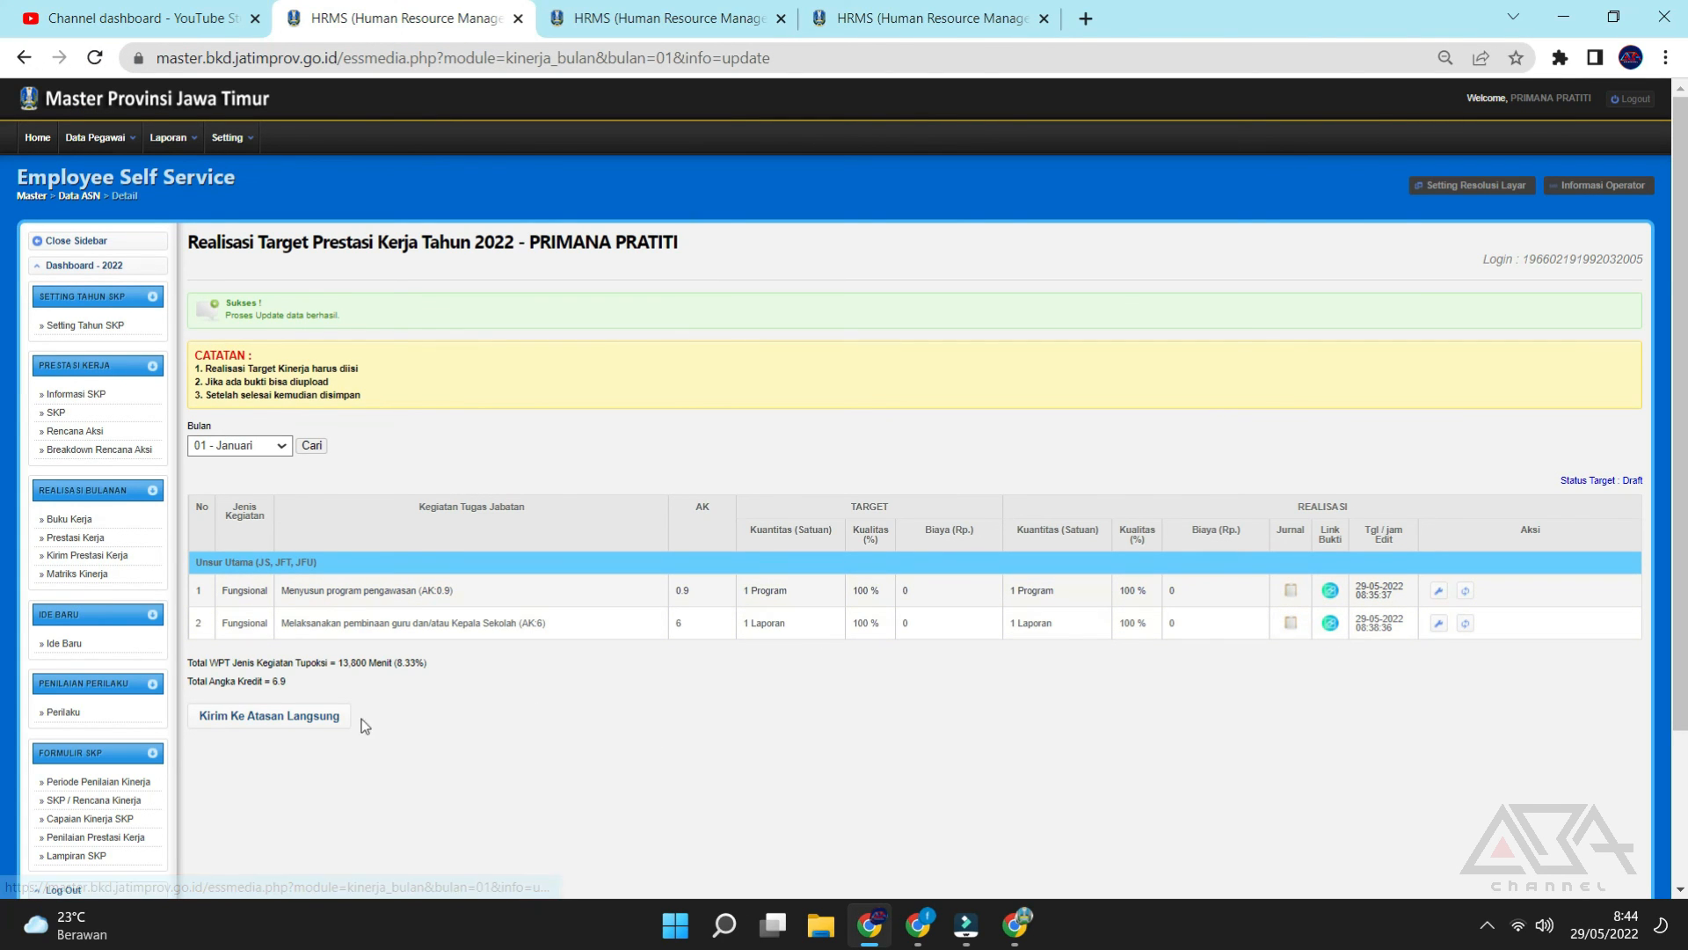
# Send January's Prestasi Kerja realisation to the direct supervisor and check the Verifikasi Atasan status.
pyautogui.click(314, 716)
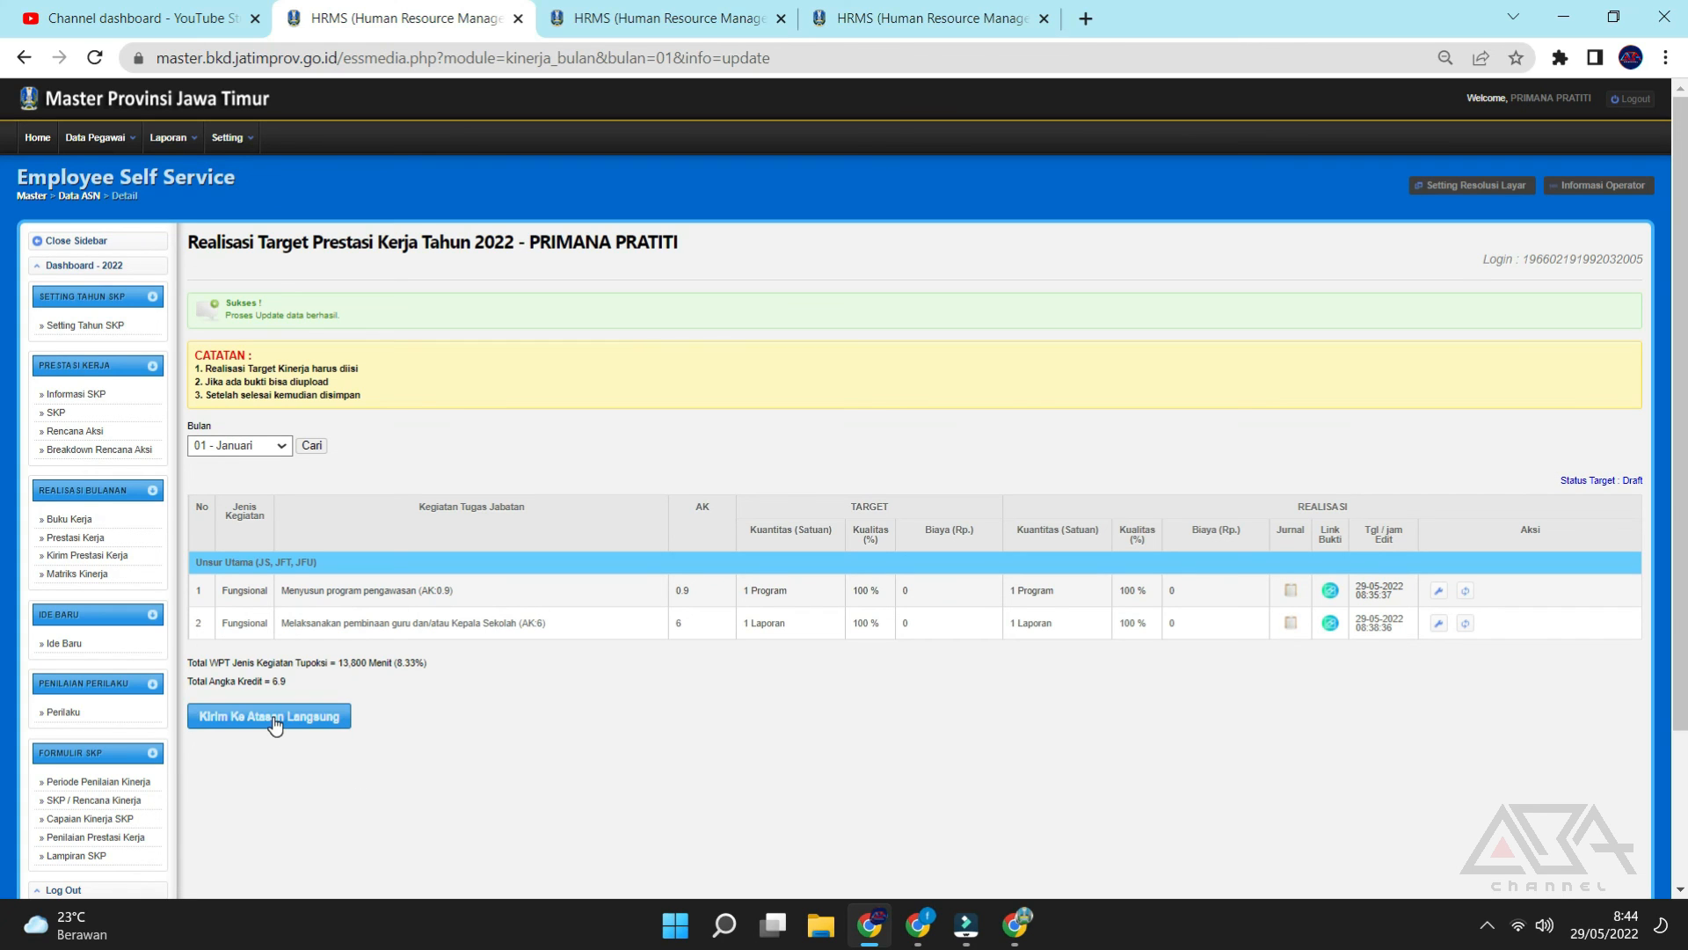
pyautogui.click(275, 717)
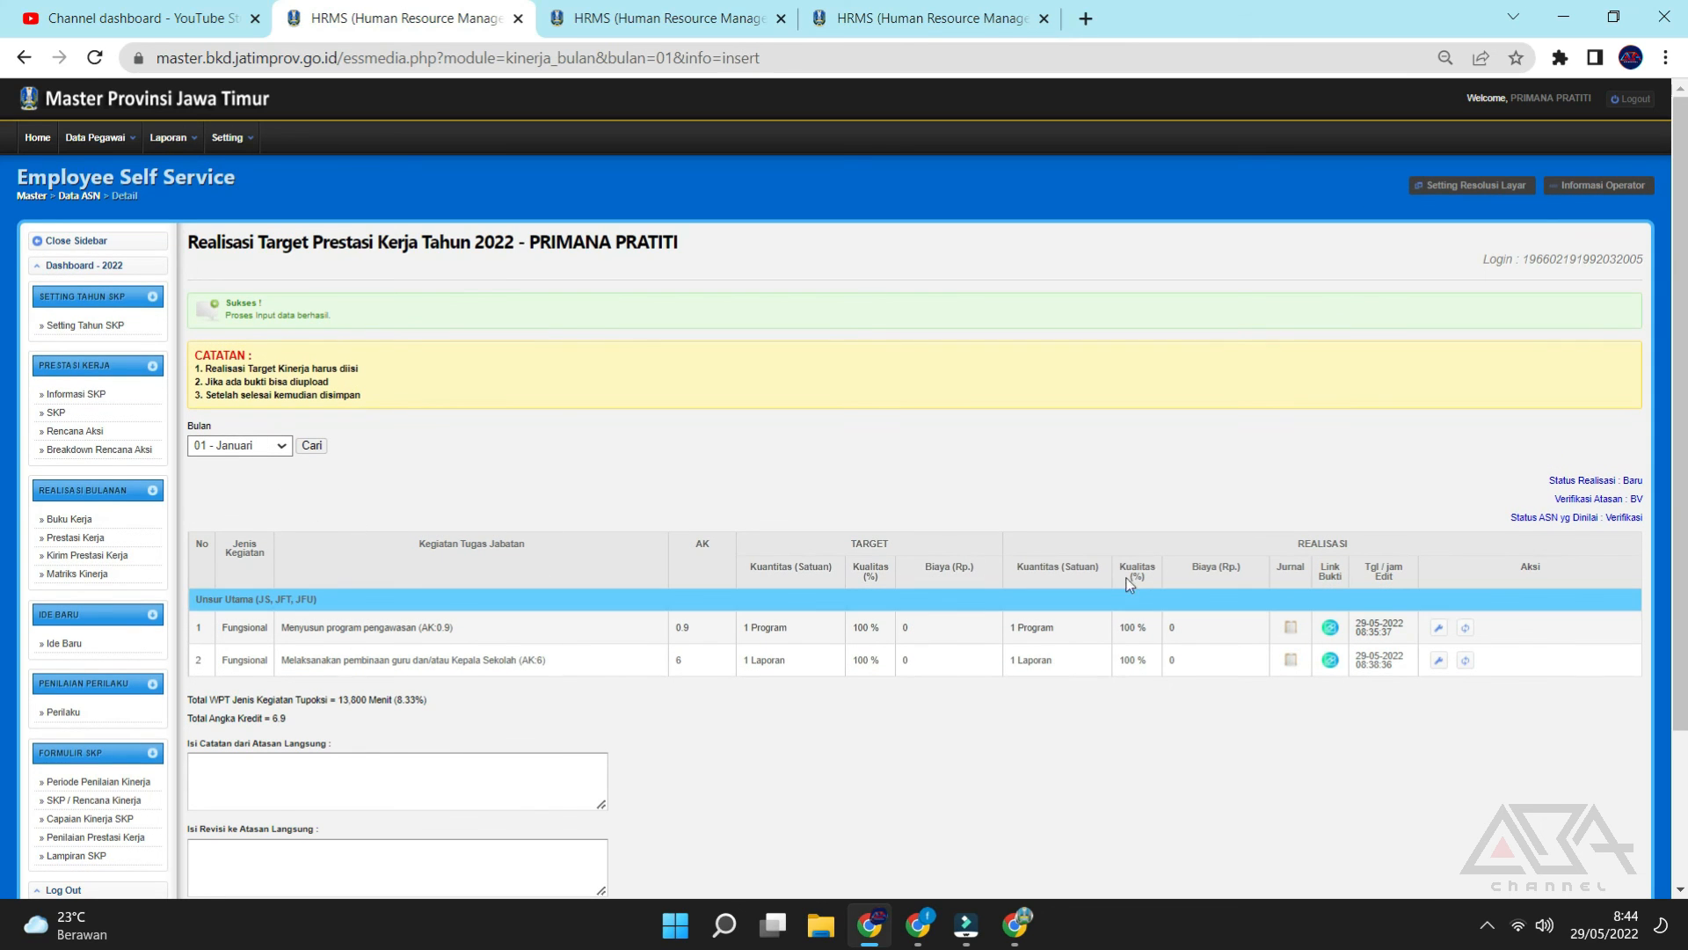
pyautogui.moveTo(1562, 504); pyautogui.dragTo(1638, 512)
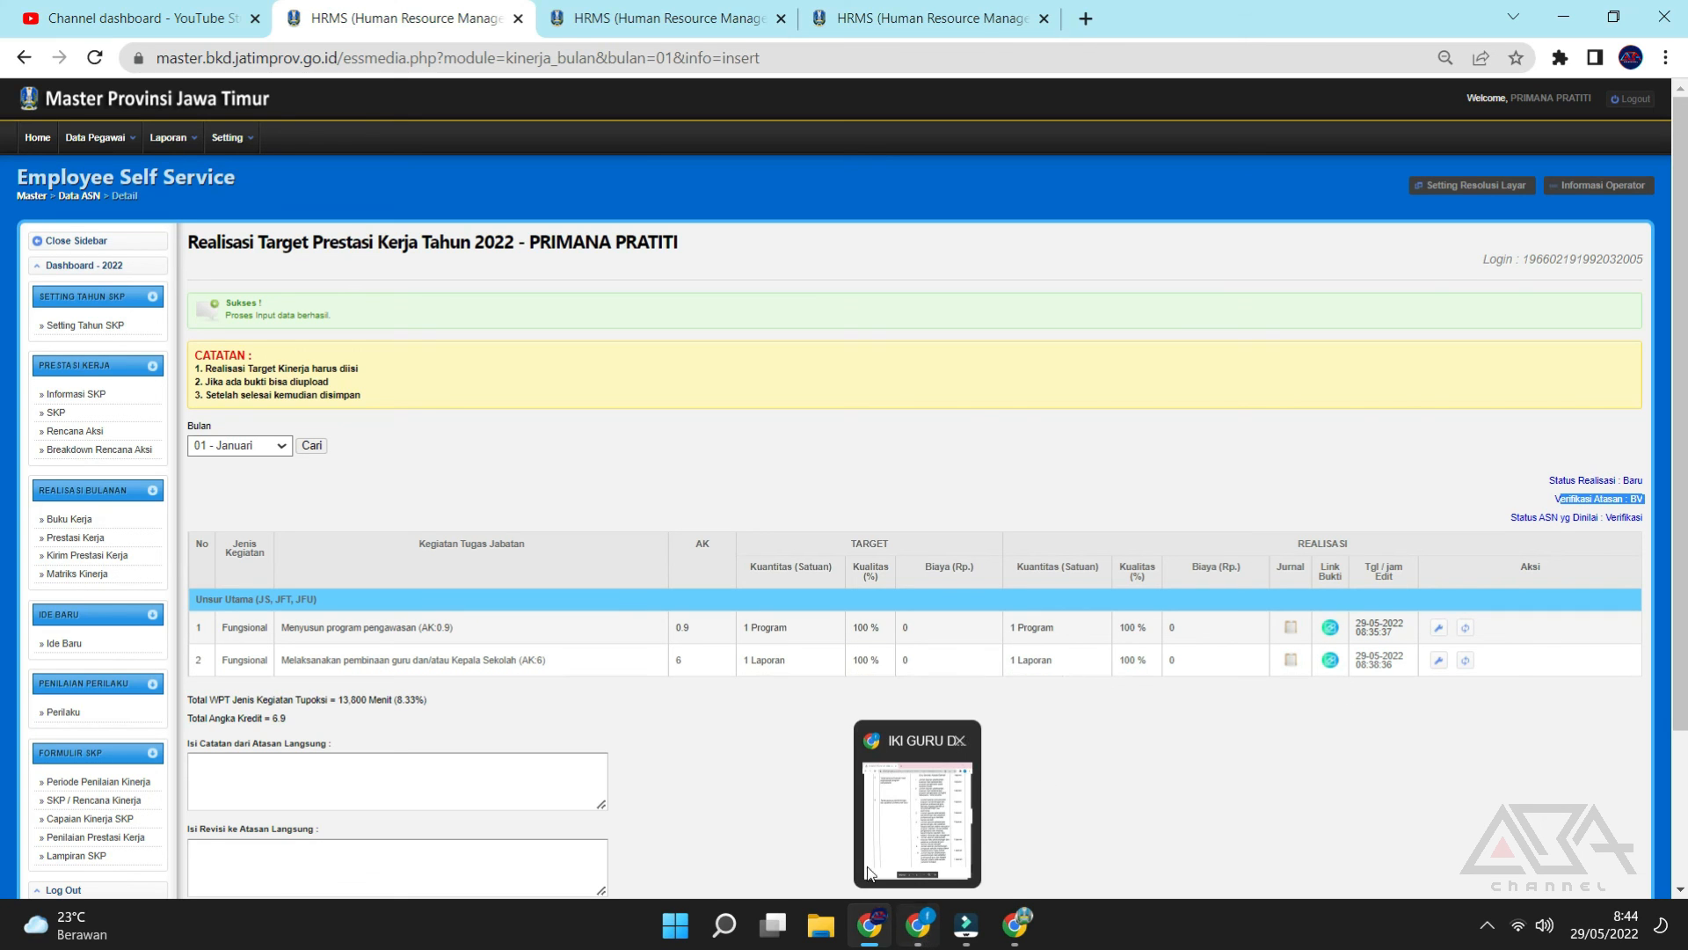
# Reload the January realisation page and examine its verification statuses and the assessment approval options.
pyautogui.rightClick(624, 367)
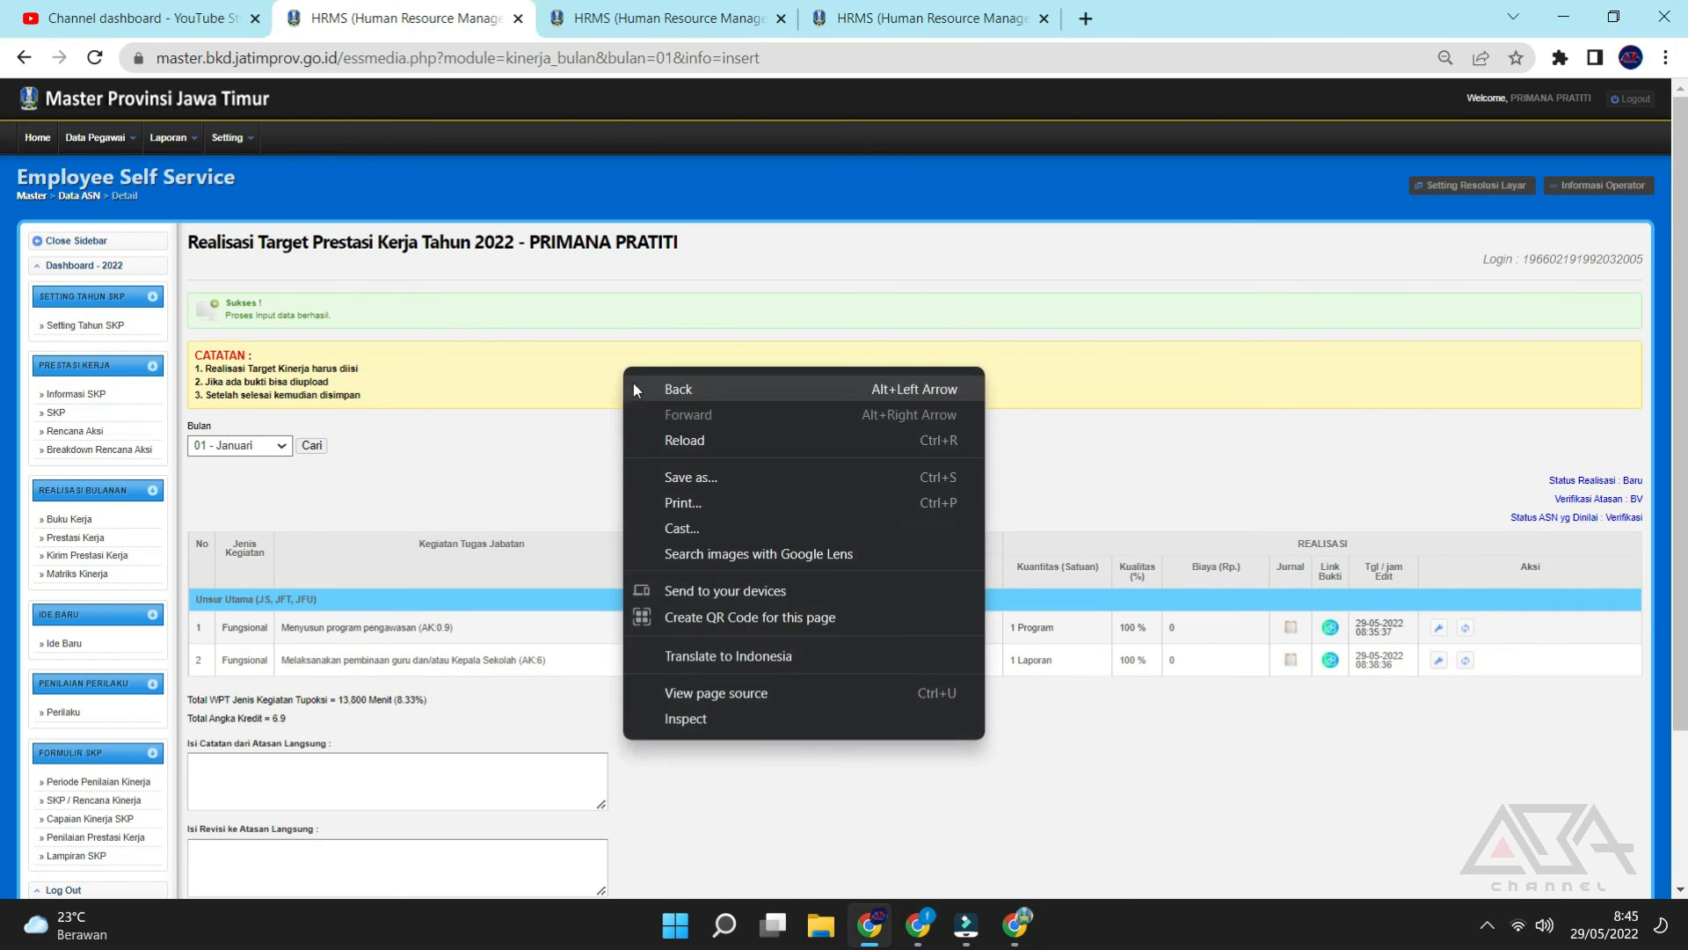
pyautogui.click(655, 435)
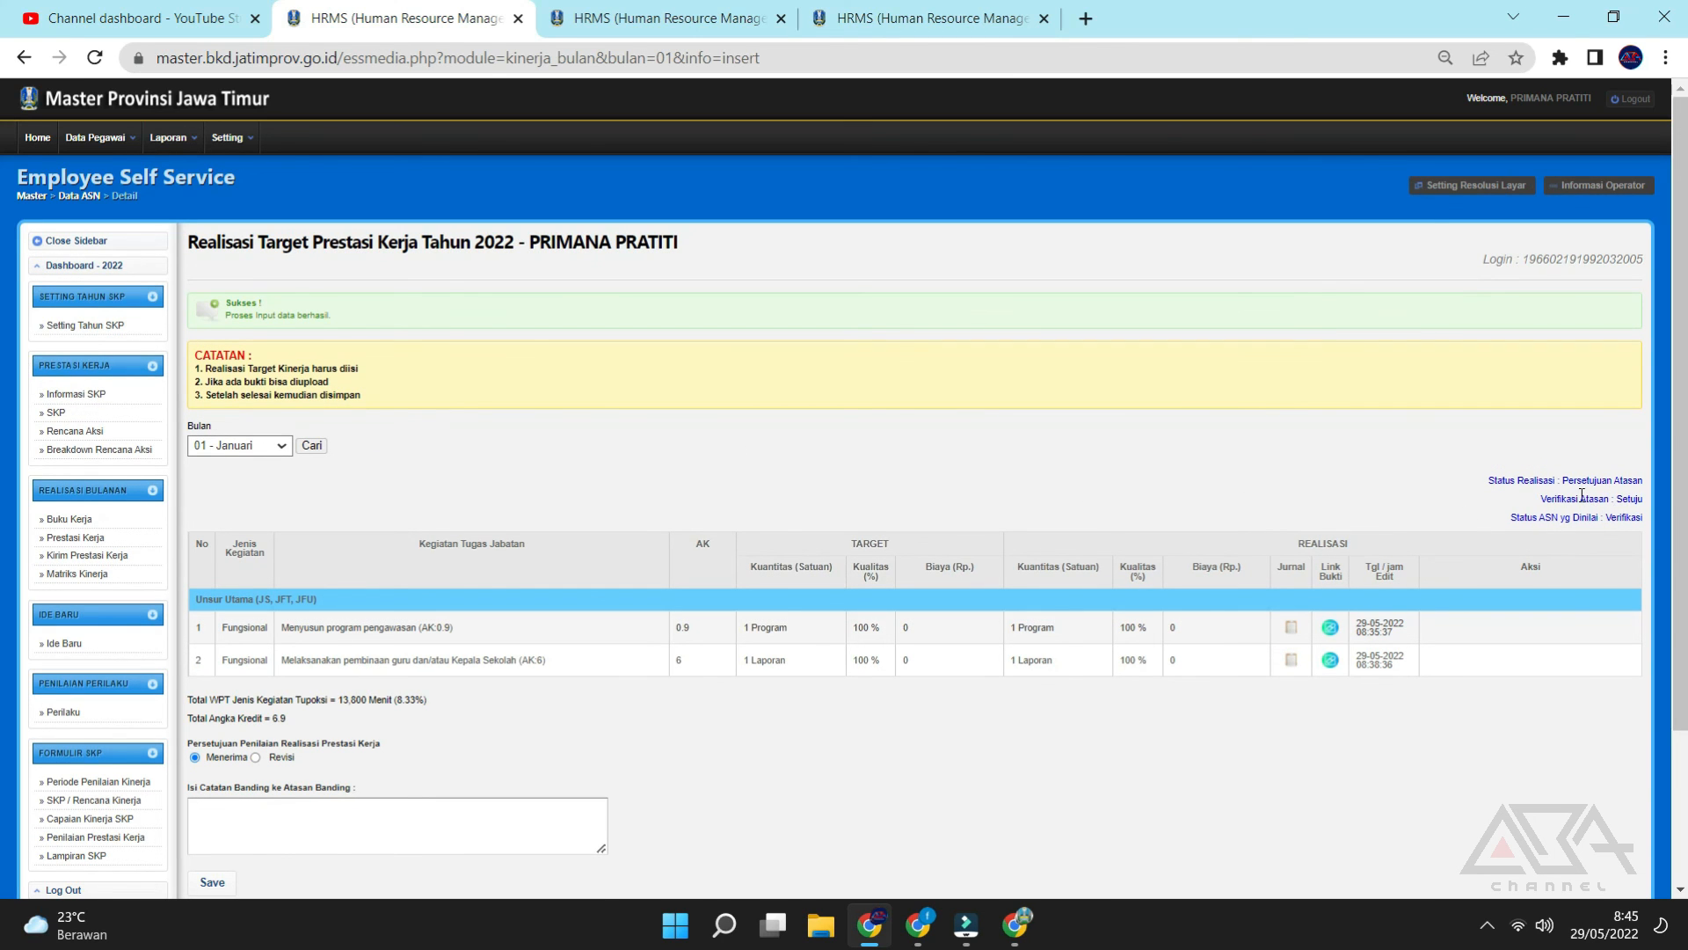
pyautogui.moveTo(1535, 500); pyautogui.dragTo(1638, 519)
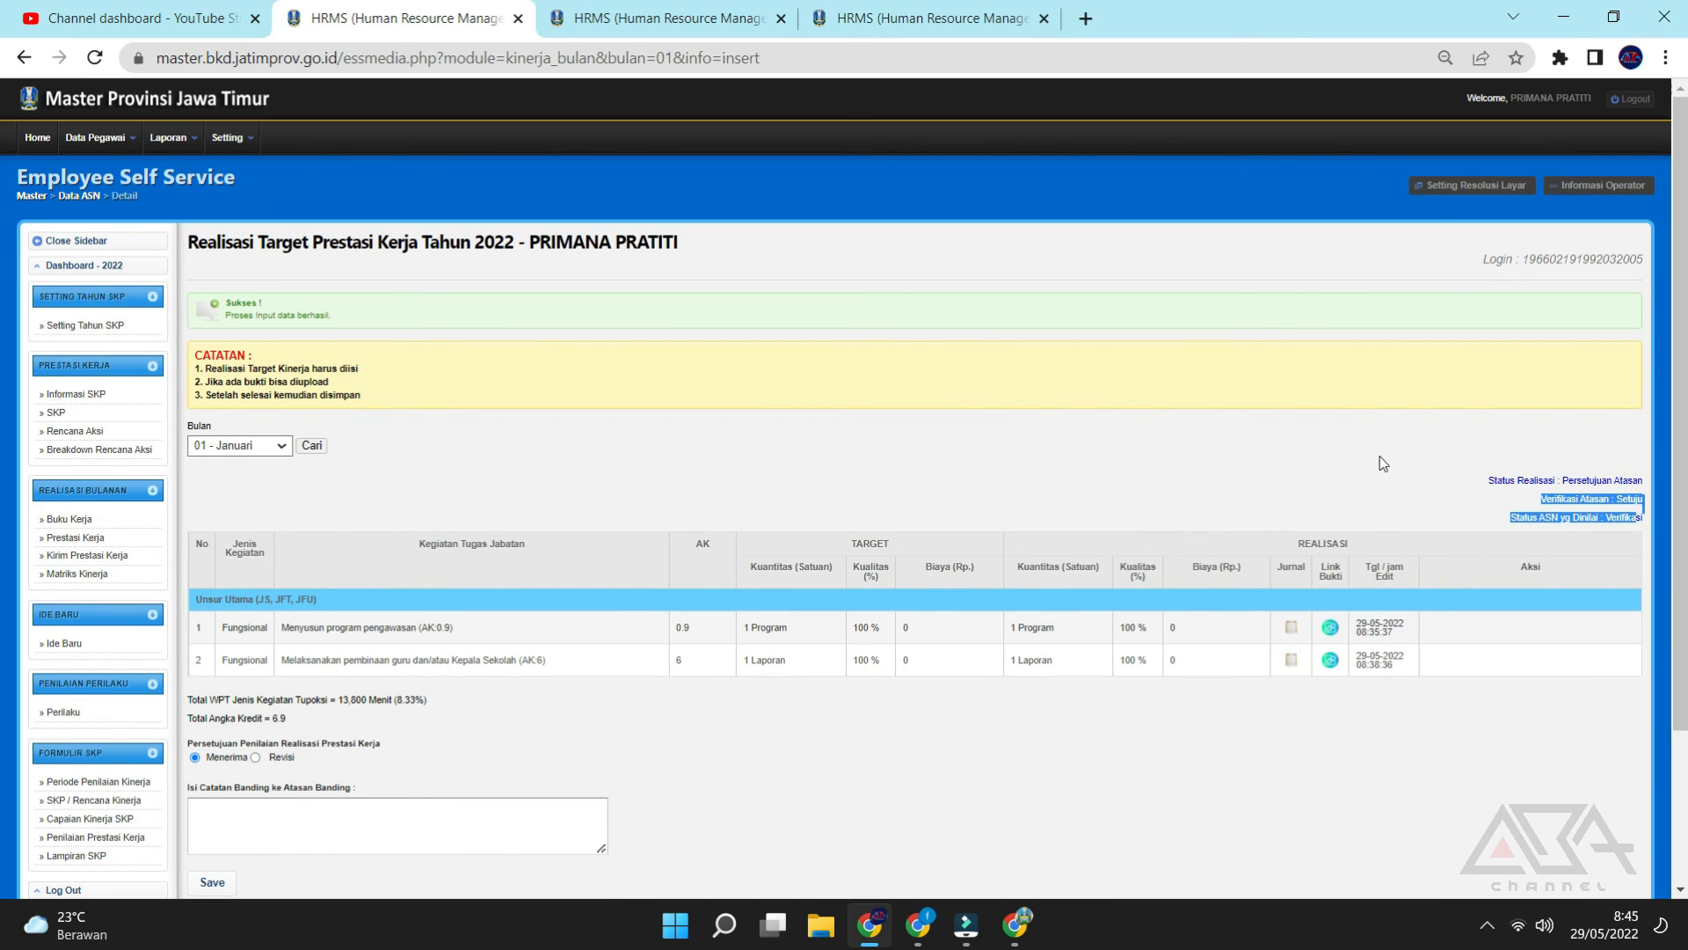
pyautogui.scroll(-3, 1154, 457)
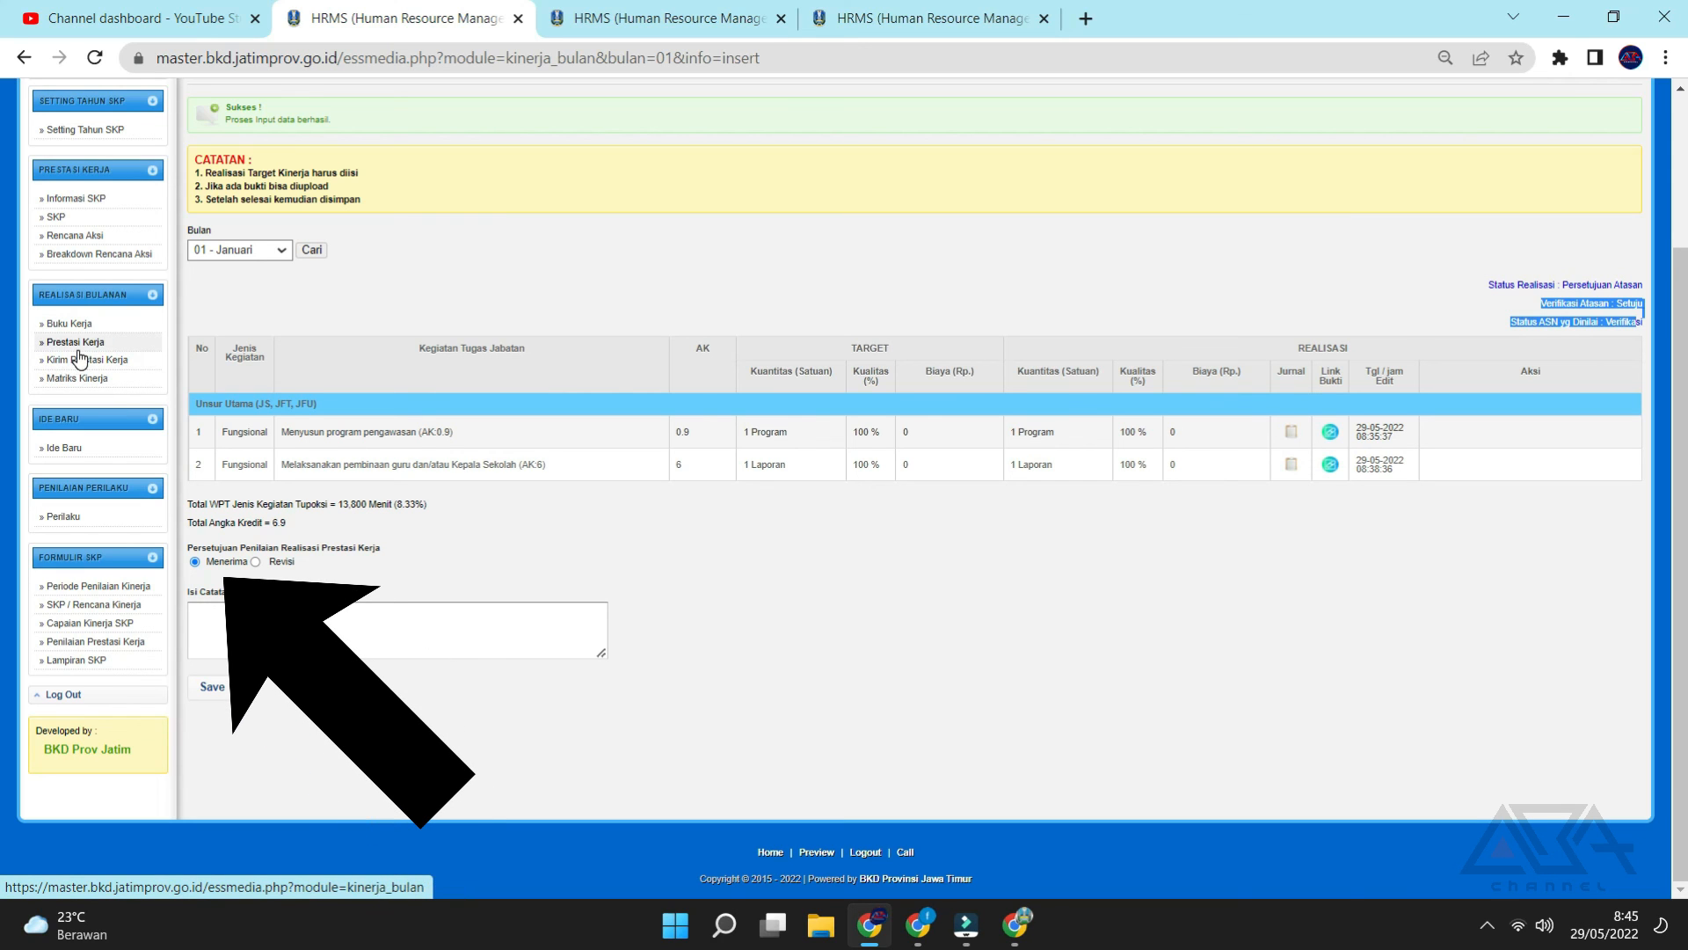
# Open Kirim Prestasi Kerja for 01 - Januari and examine the results and their sending status.
pyautogui.click(122, 363)
pyautogui.click(255, 488)
pyautogui.click(258, 519)
pyautogui.click(309, 488)
pyautogui.scroll(-2, 382, 559)
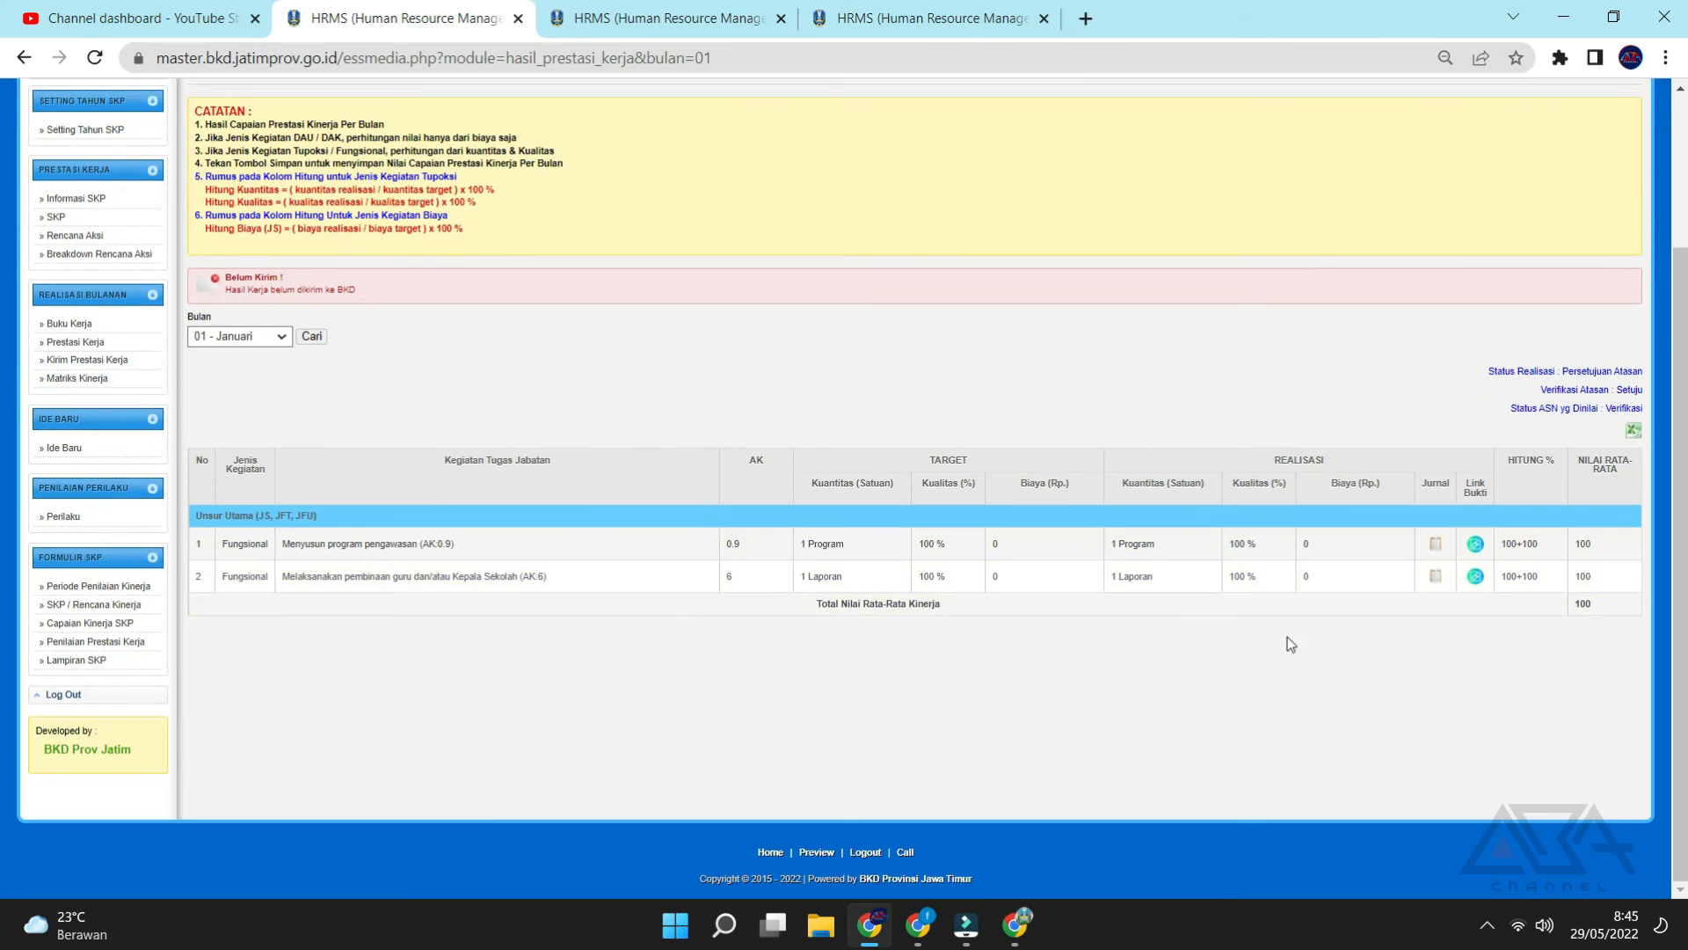
# Reopen the Prestasi Kerja realisation for 01 - Januari and save the assessment approval as Menerima.
pyautogui.click(78, 350)
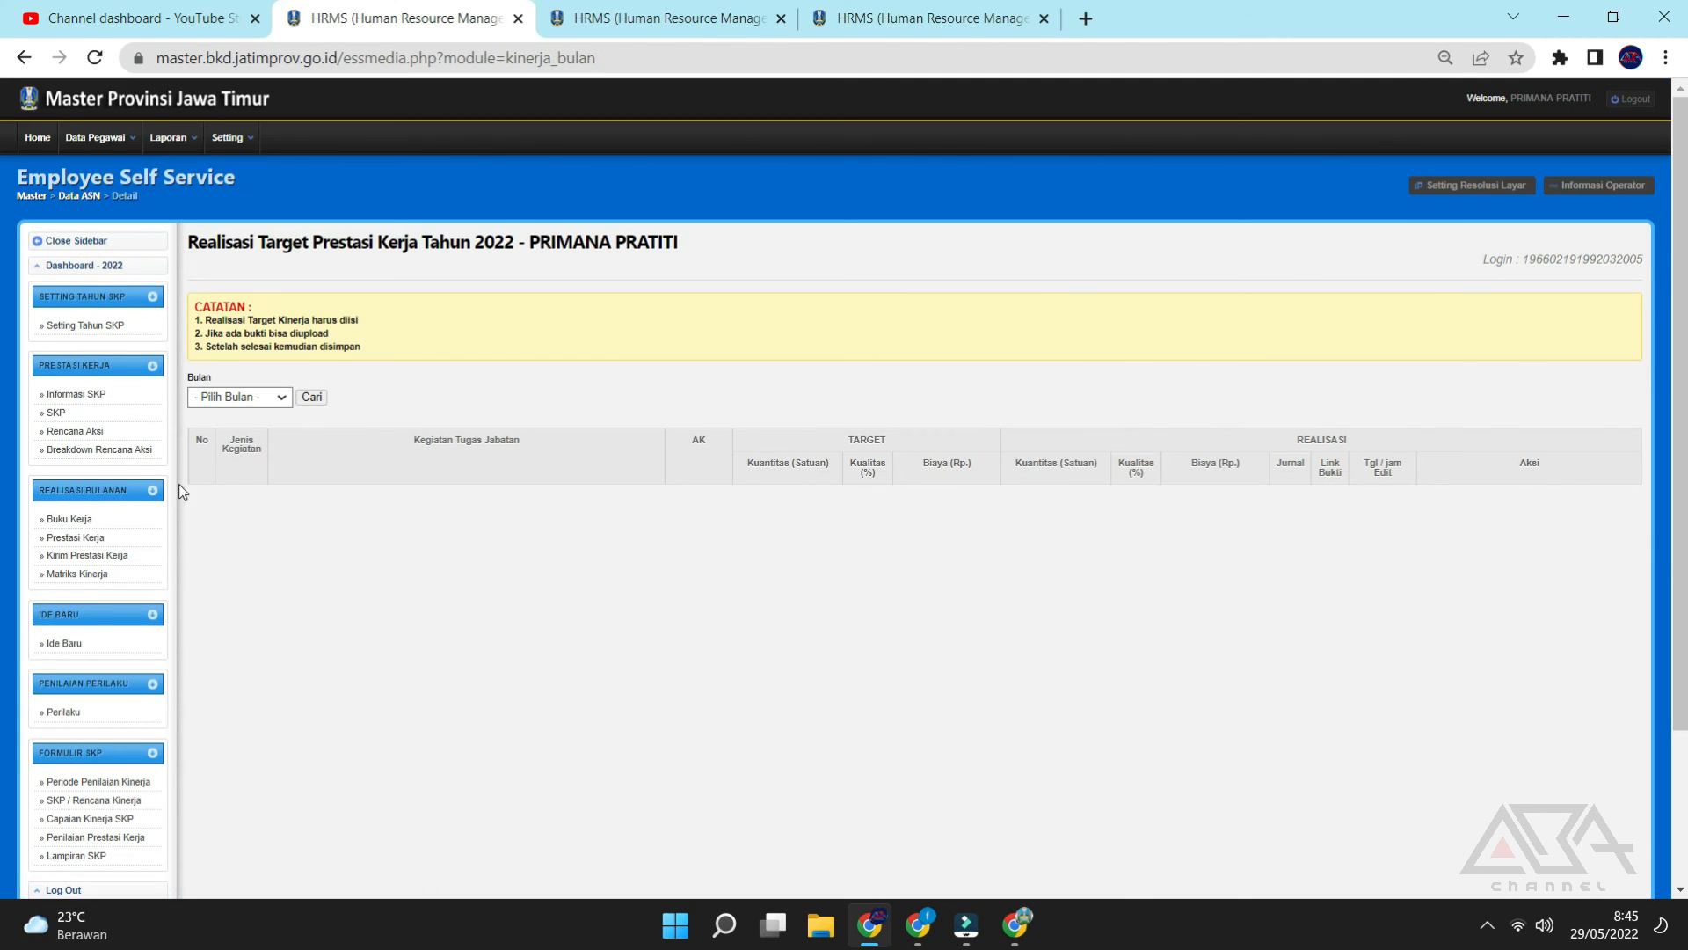
pyautogui.click(240, 396)
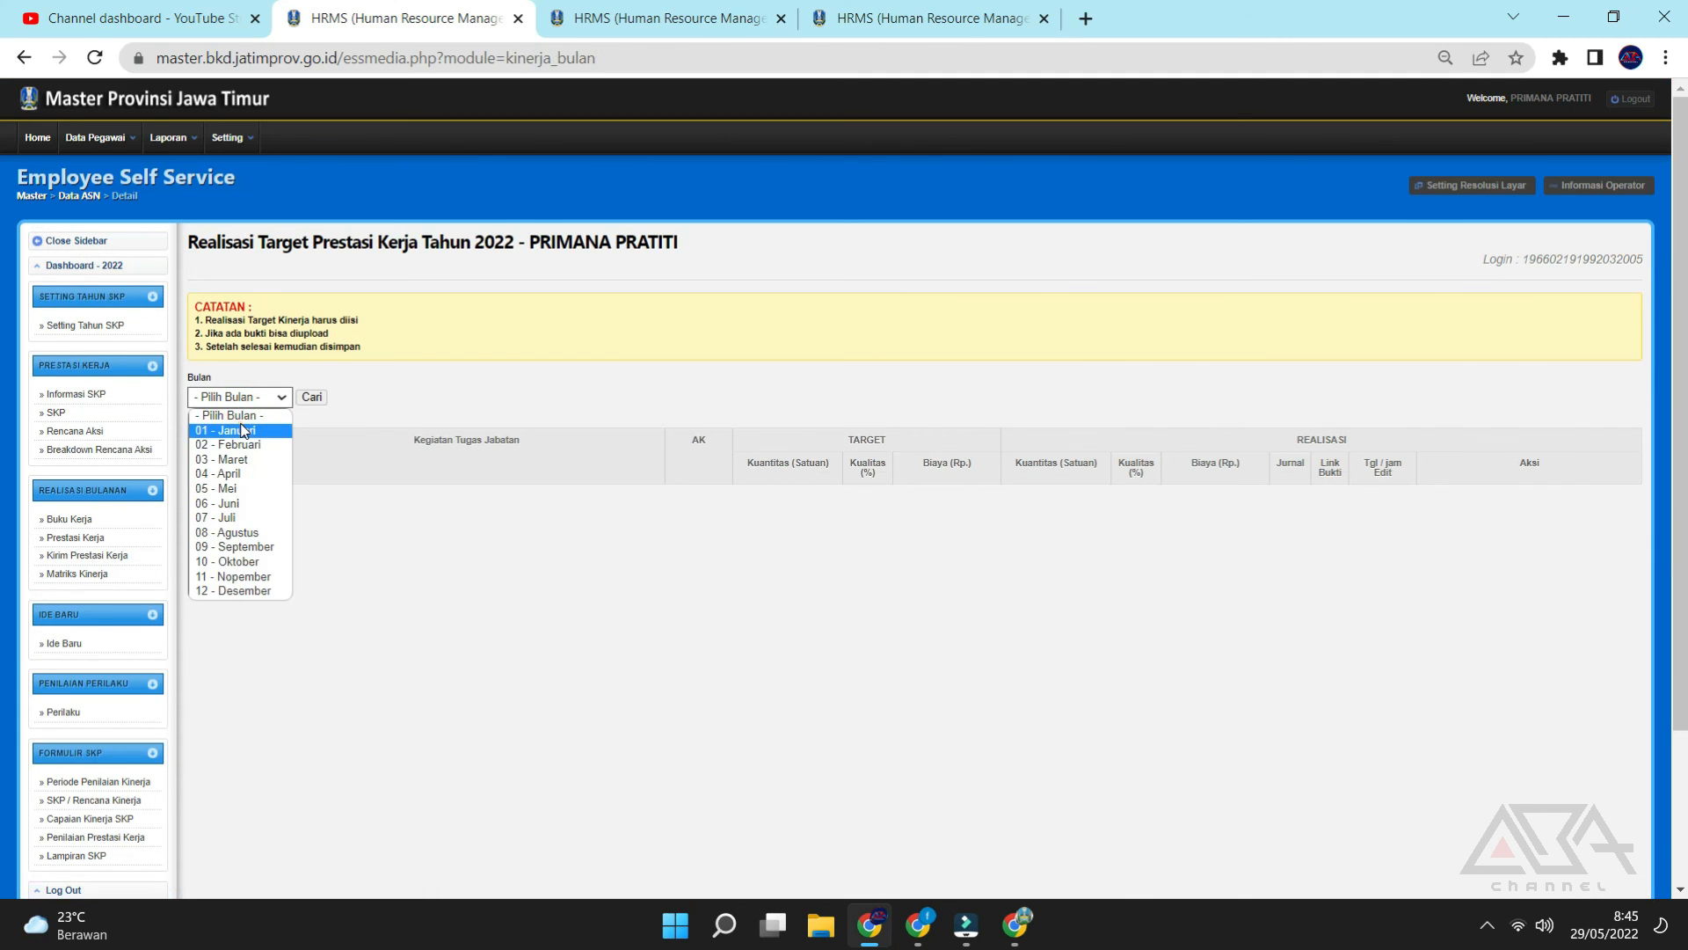
pyautogui.click(244, 430)
pyautogui.click(311, 397)
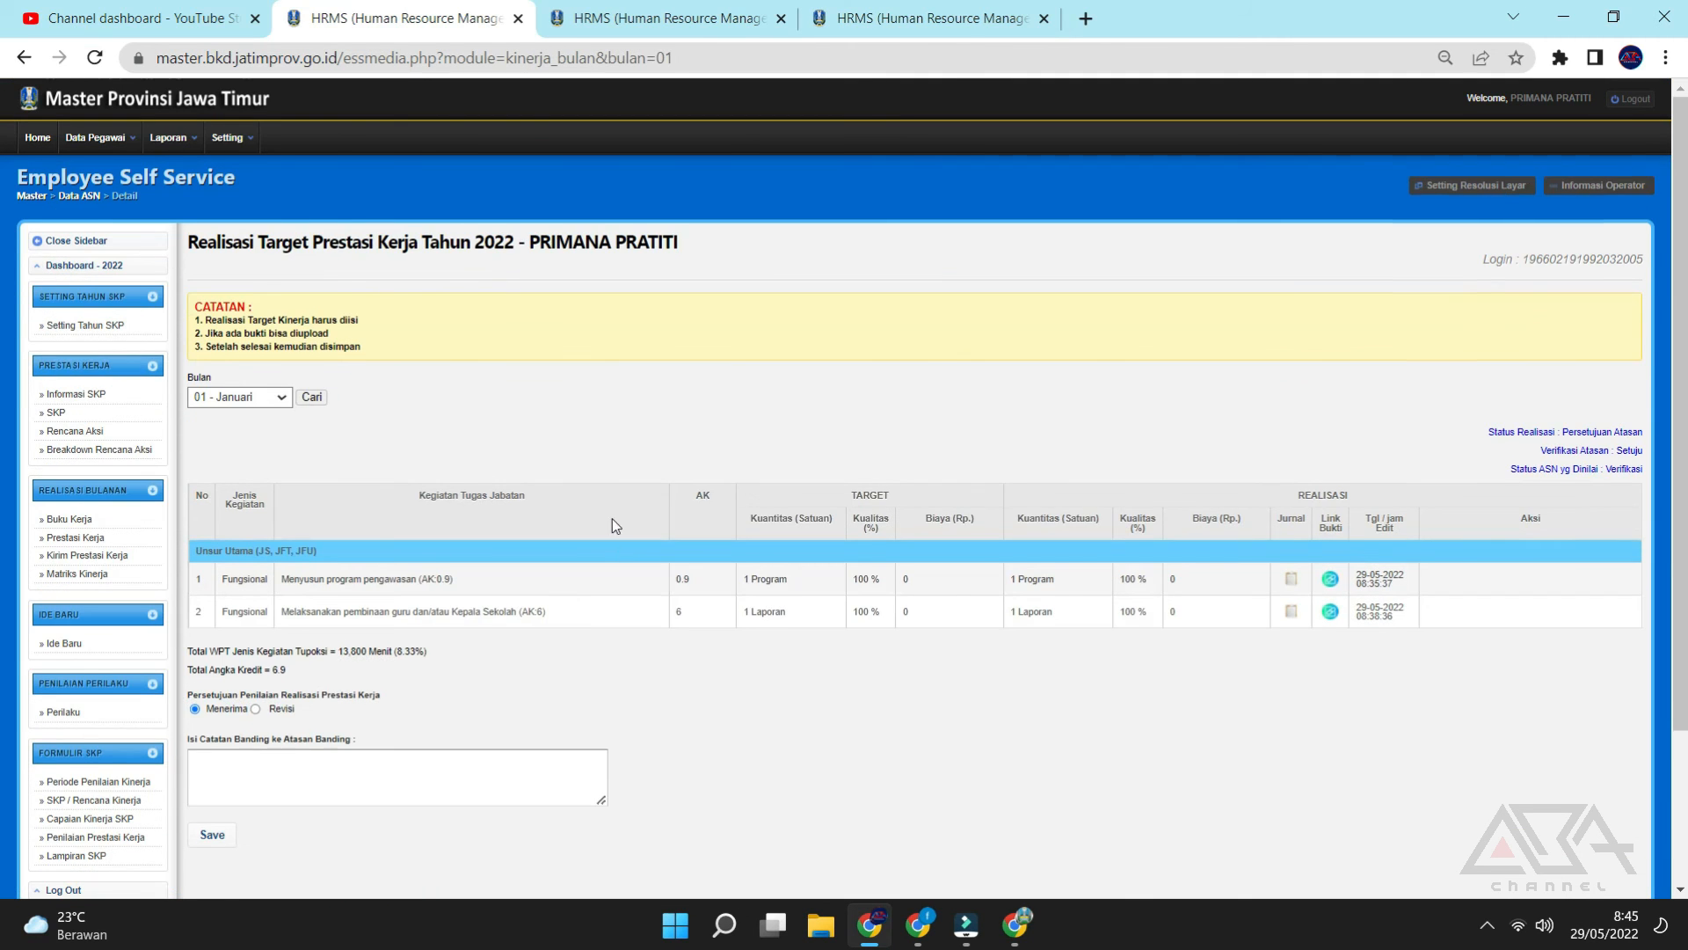
pyautogui.scroll(-3, 612, 519)
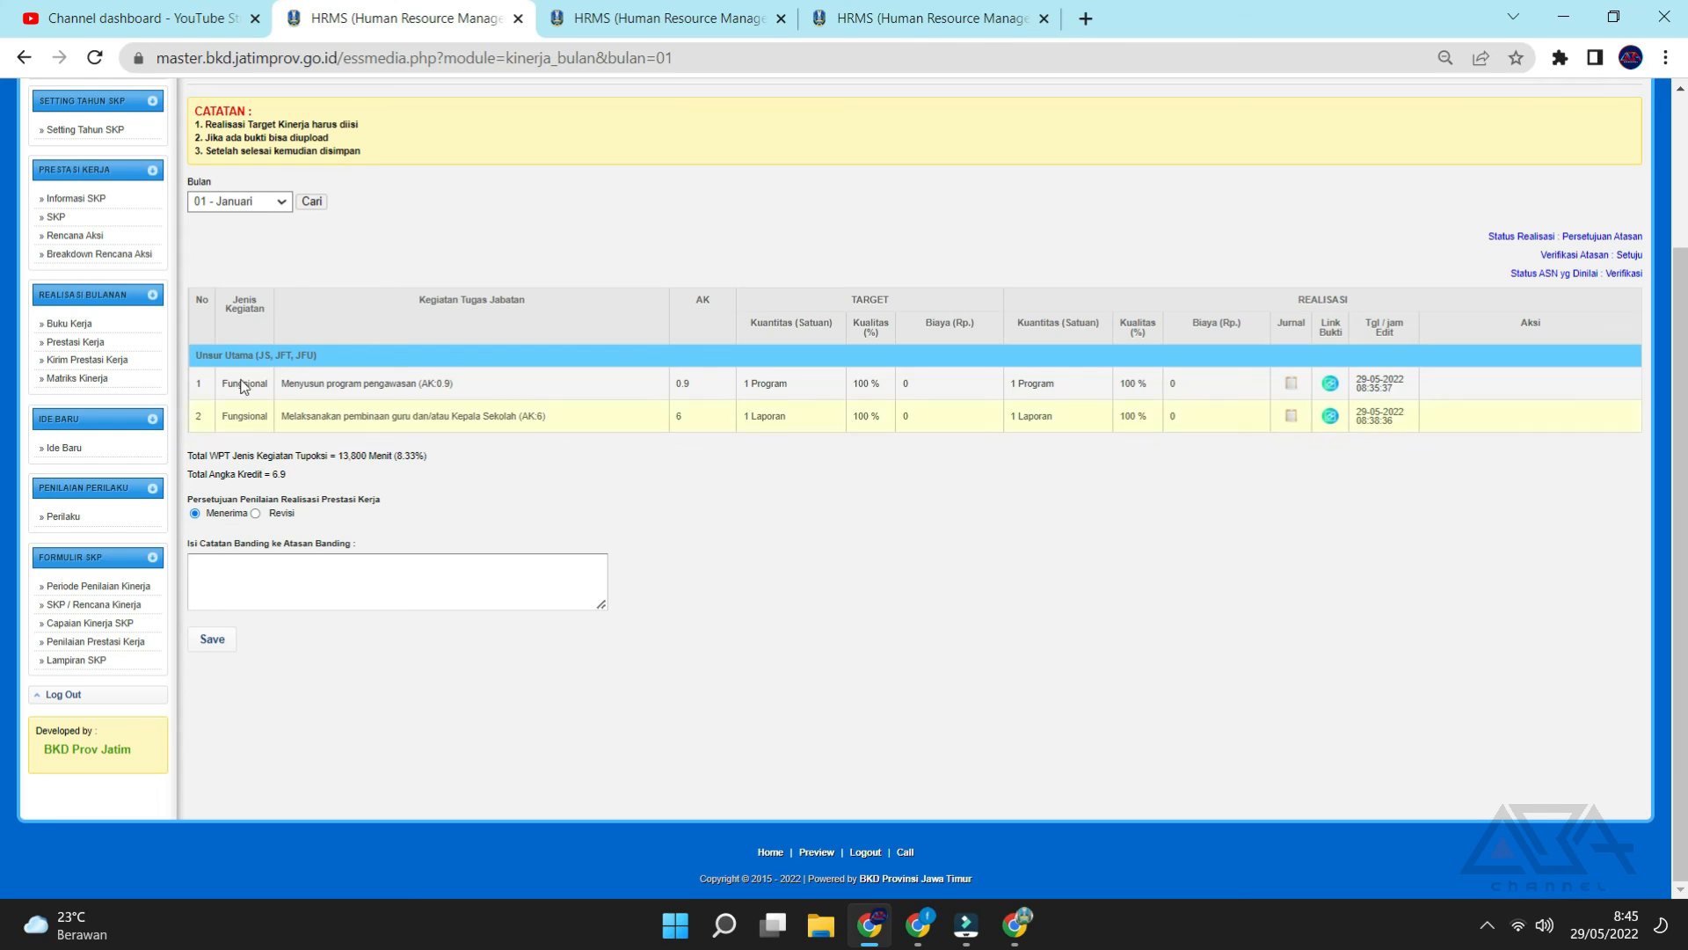
pyautogui.click(239, 201)
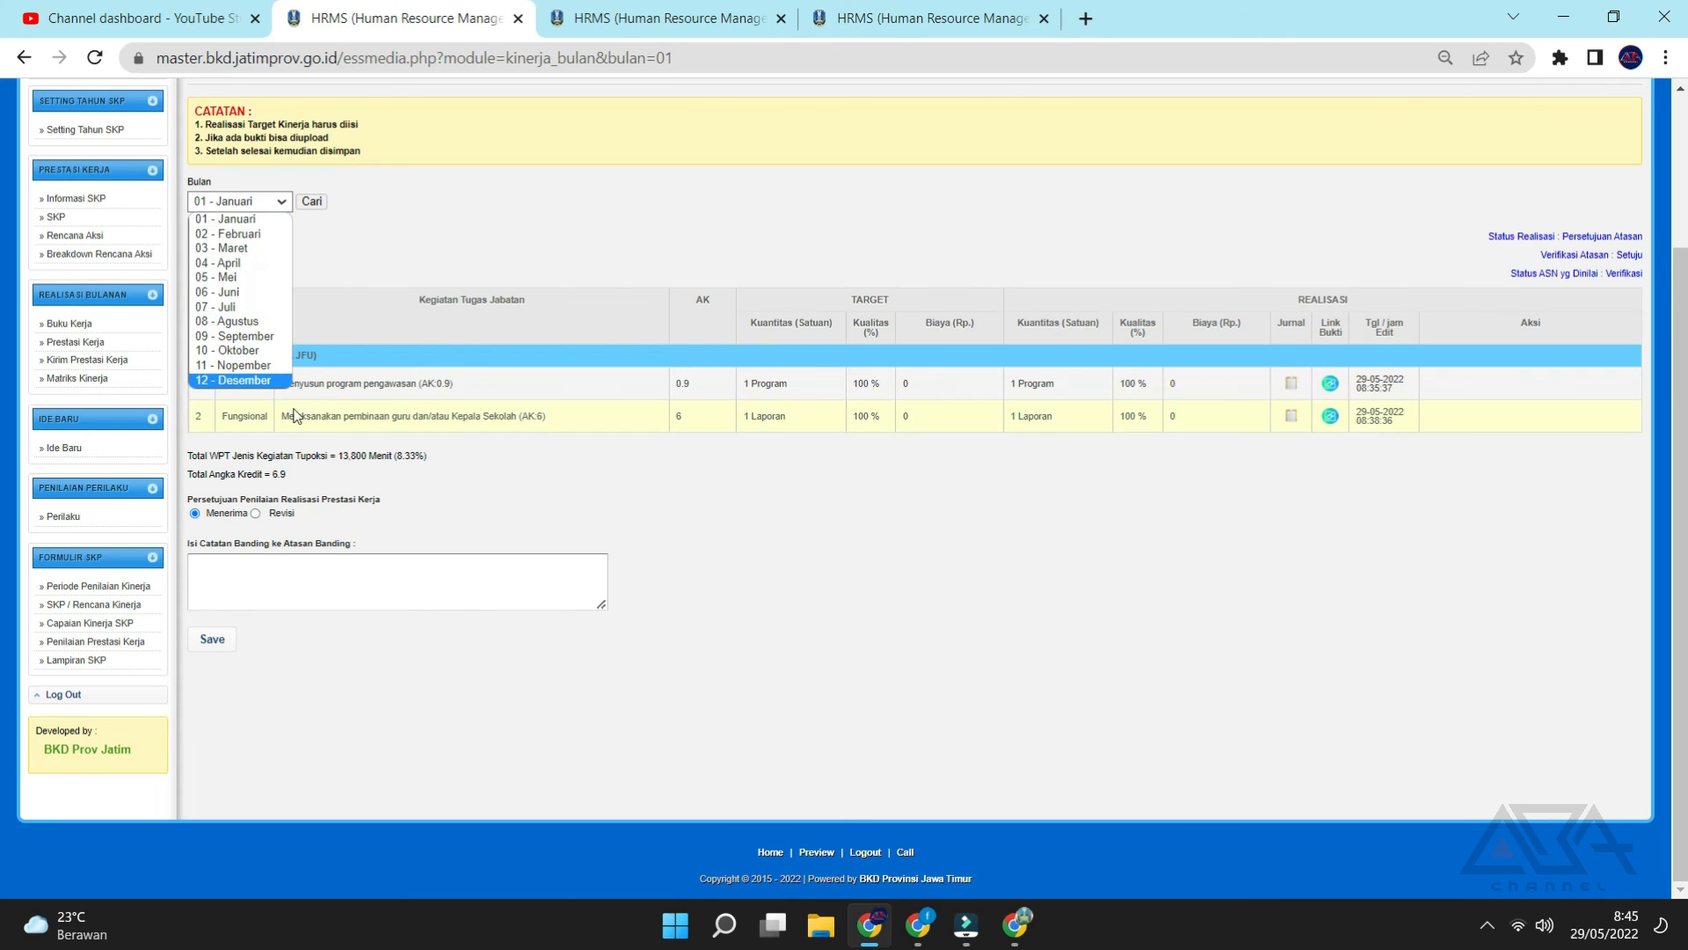
pyautogui.click(471, 238)
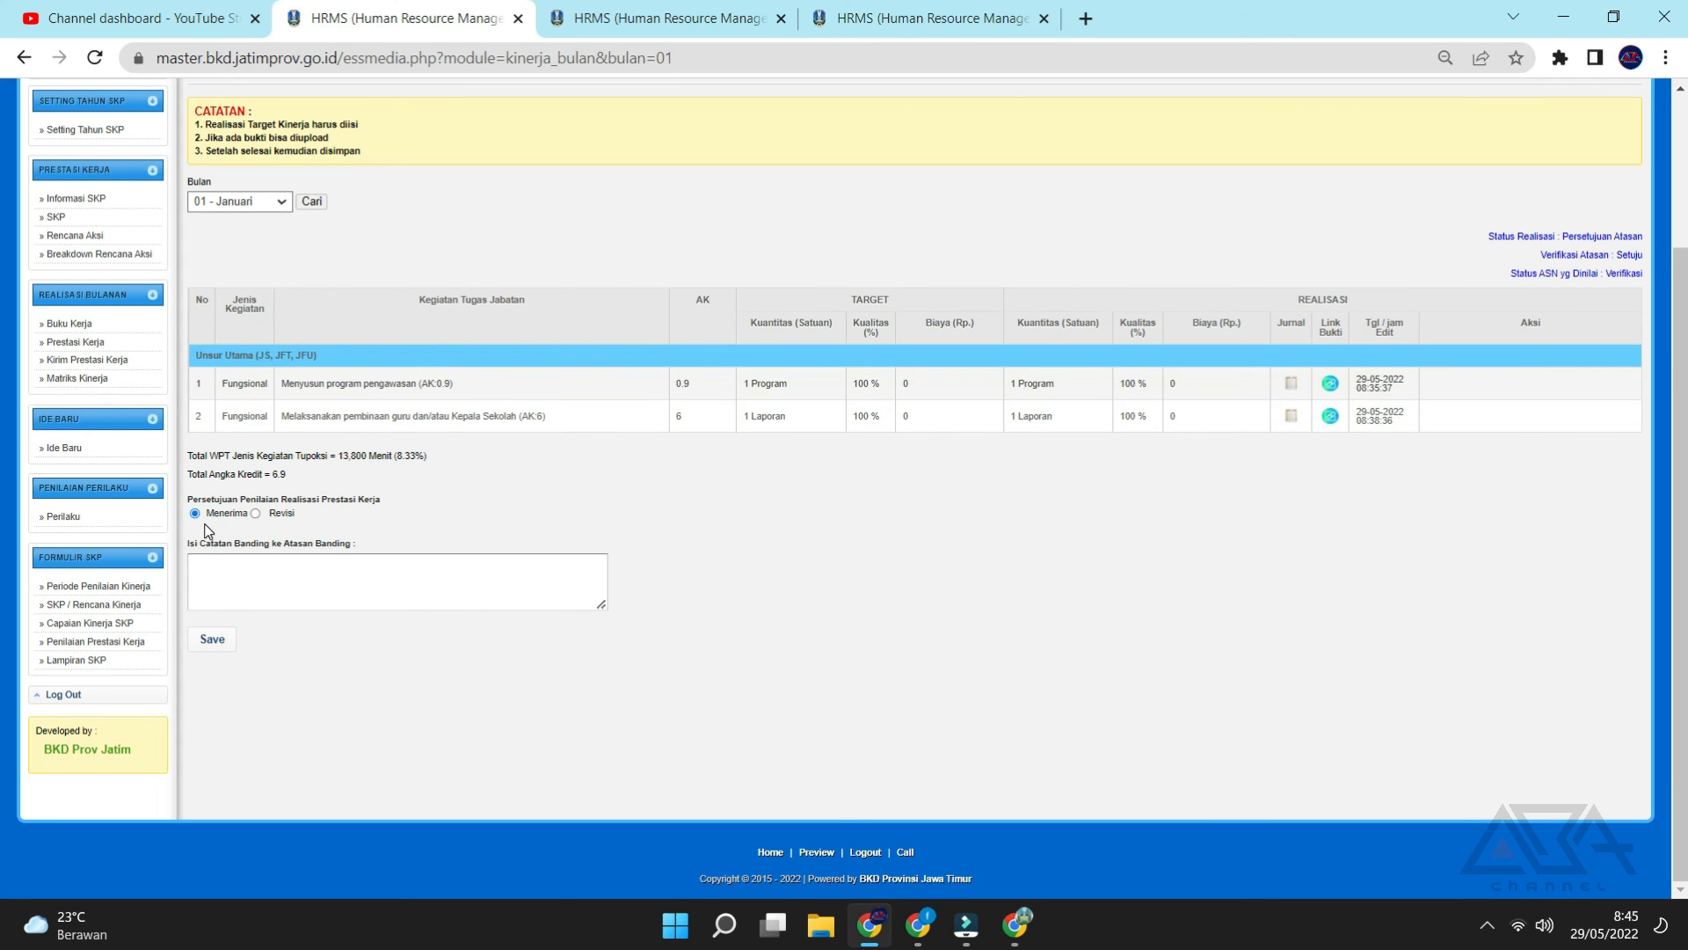
pyautogui.click(216, 642)
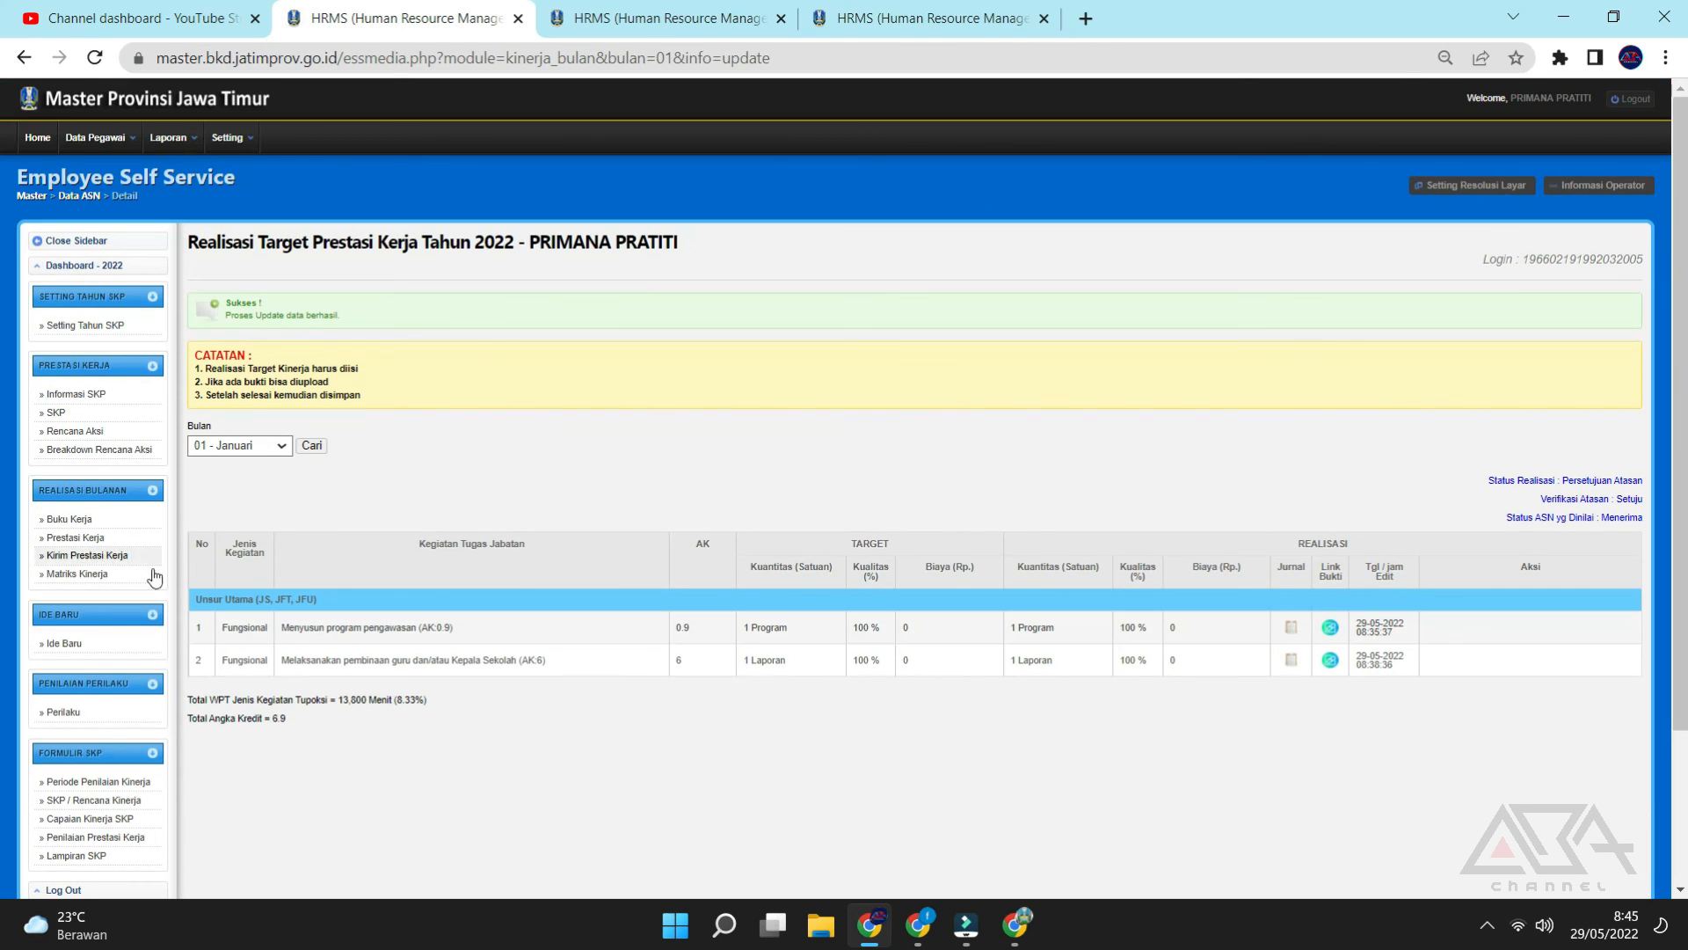
# Display the 01 - Januari results in Kirim Prestasi Kerja again, down to the option for sending them to BKD.
pyautogui.click(89, 564)
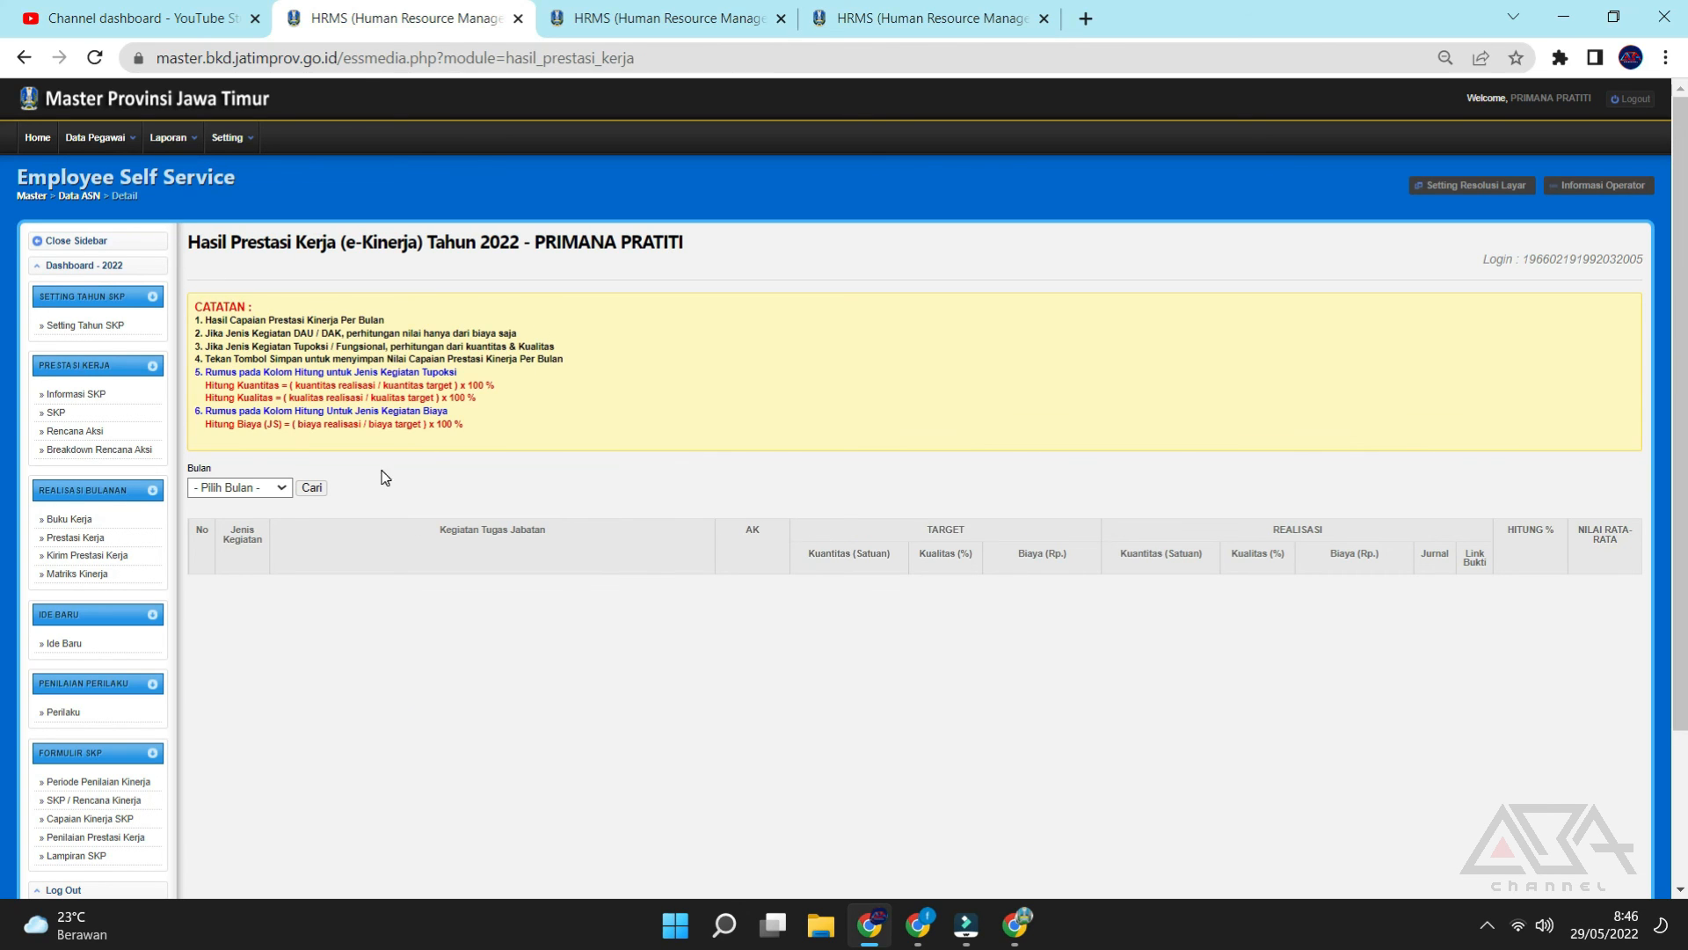
pyautogui.click(235, 488)
pyautogui.click(242, 525)
pyautogui.click(312, 487)
pyautogui.scroll(-2, 450, 589)
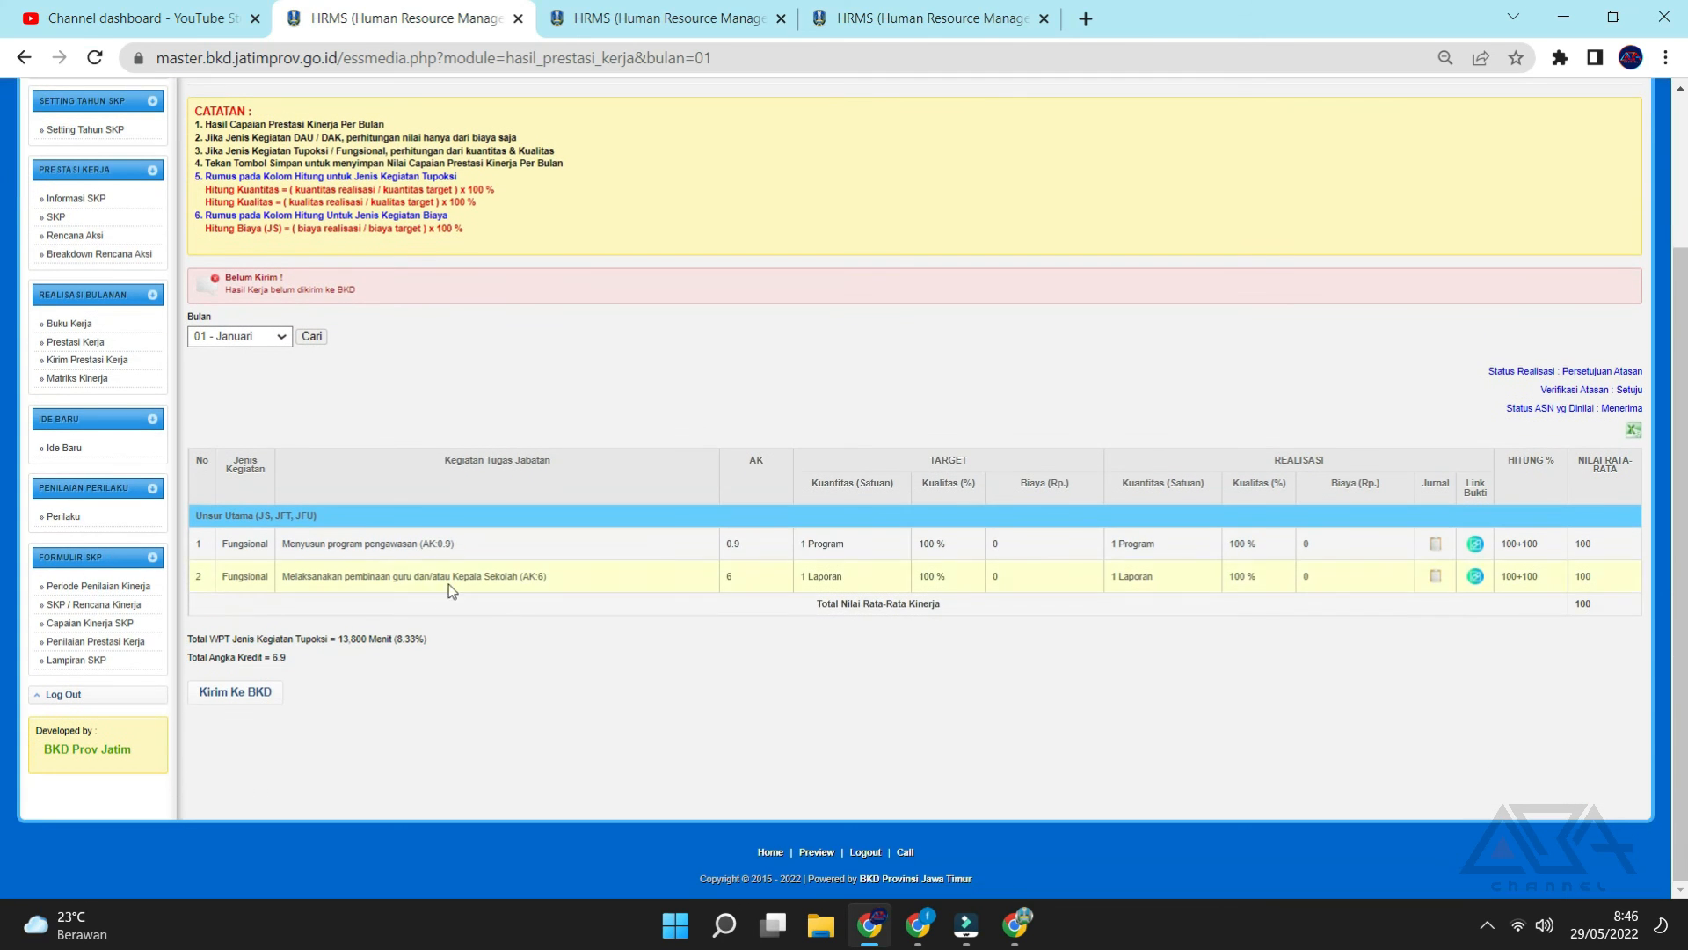